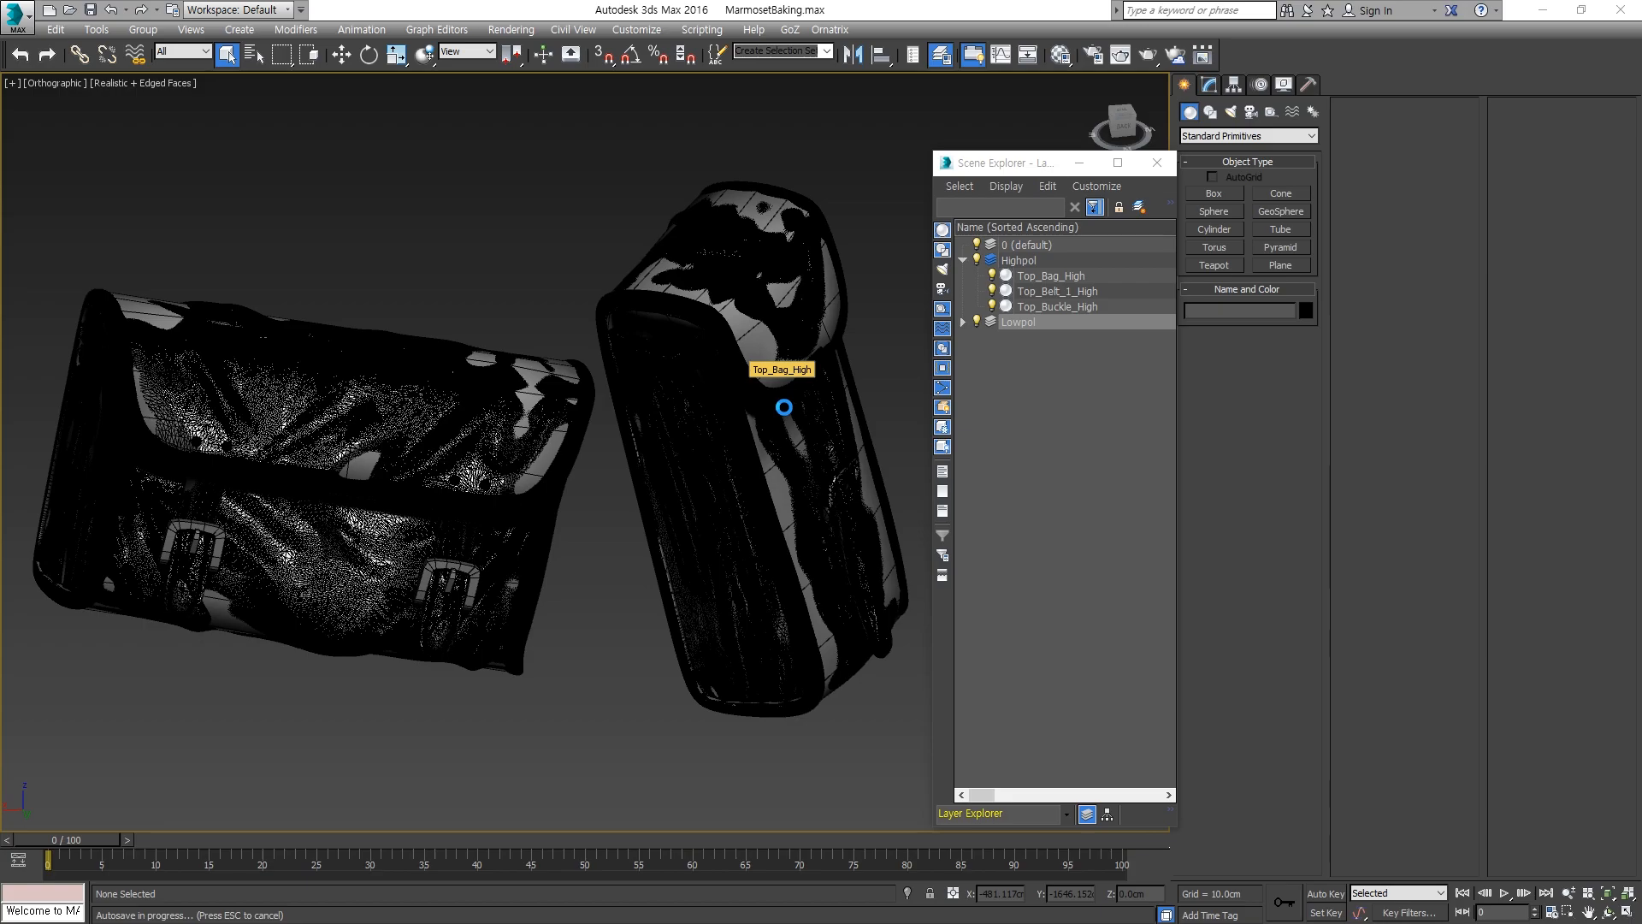
Compare the overlapping high-poly and low-poly bag meshes by selecting Top_Bag_High and Top_Bag_Low in turn.
alt+middle_drag(781, 407, 737, 395)
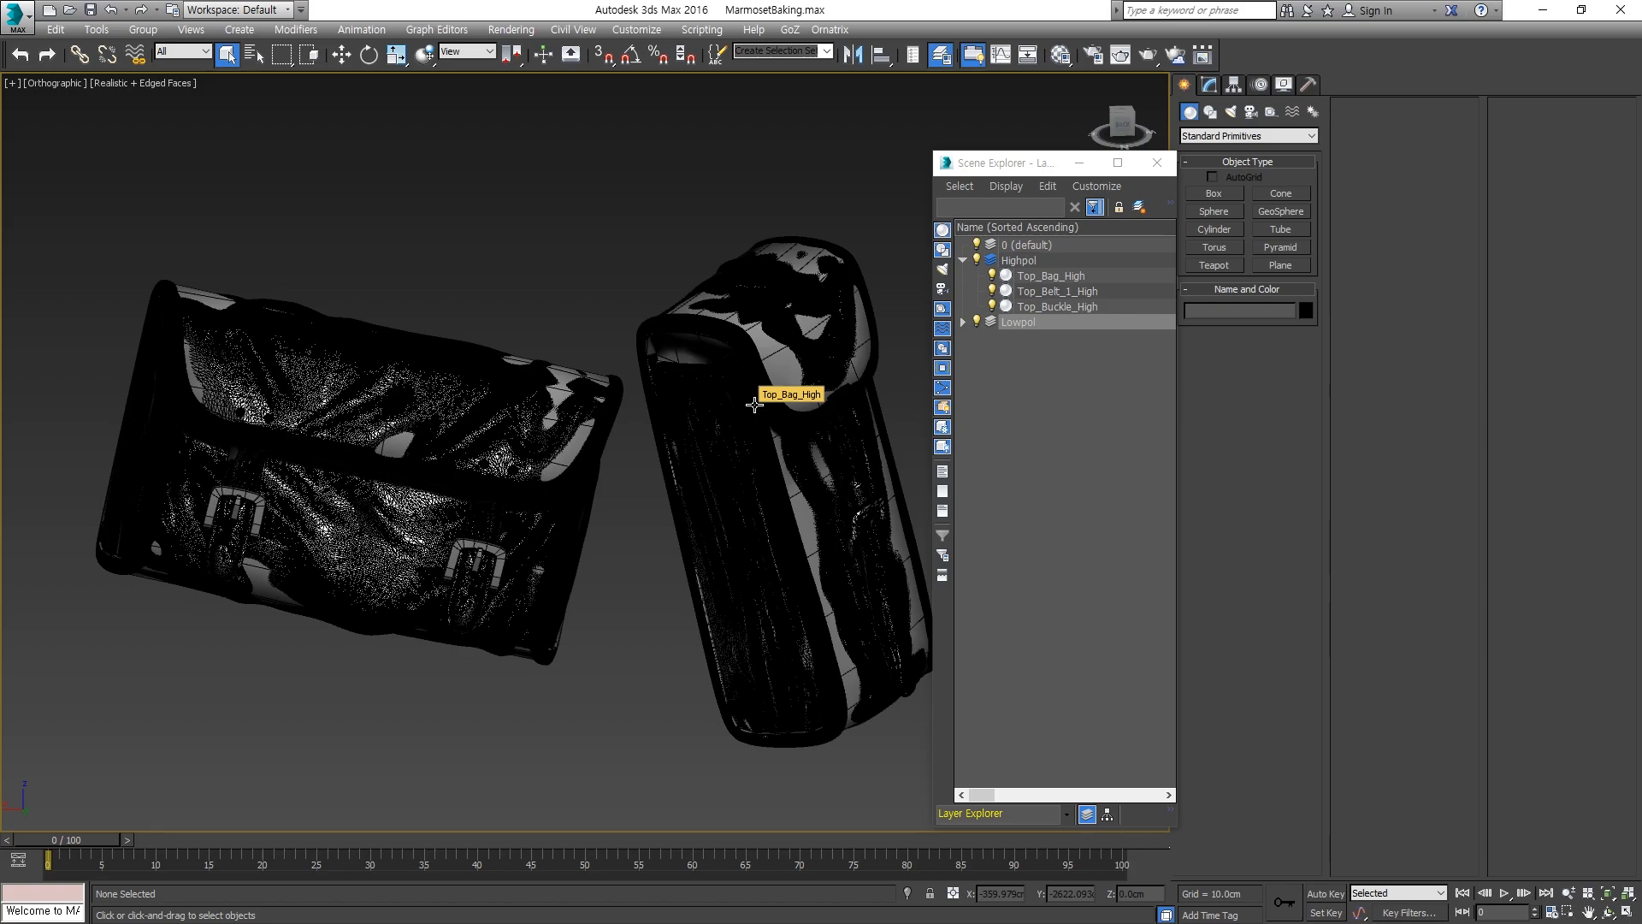
click(416, 398)
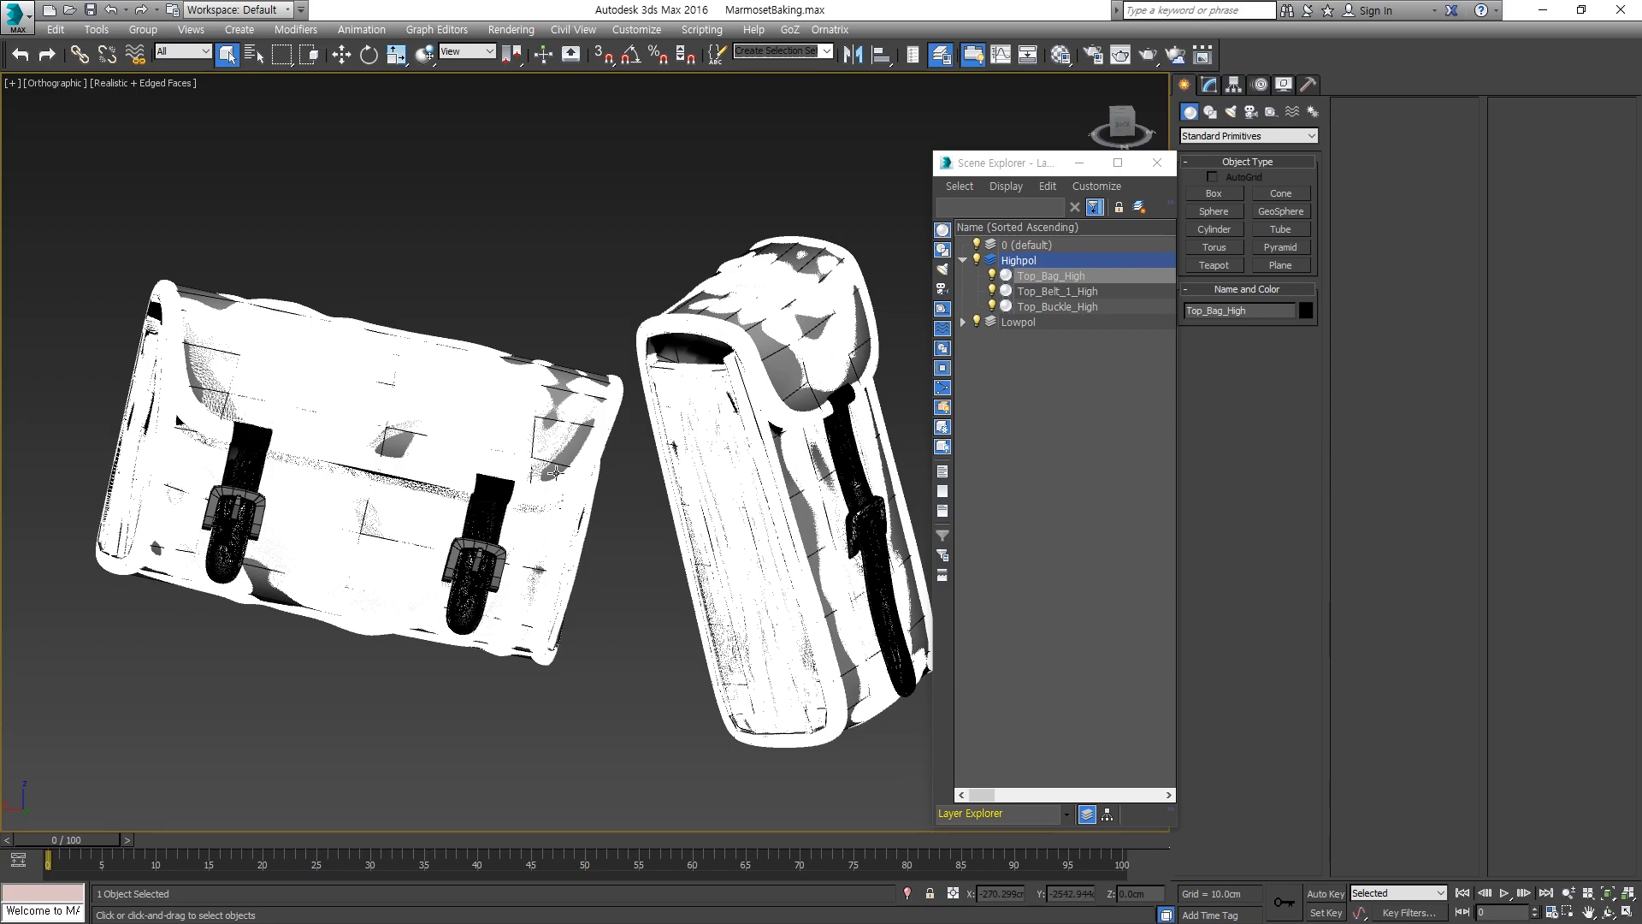
click(580, 281)
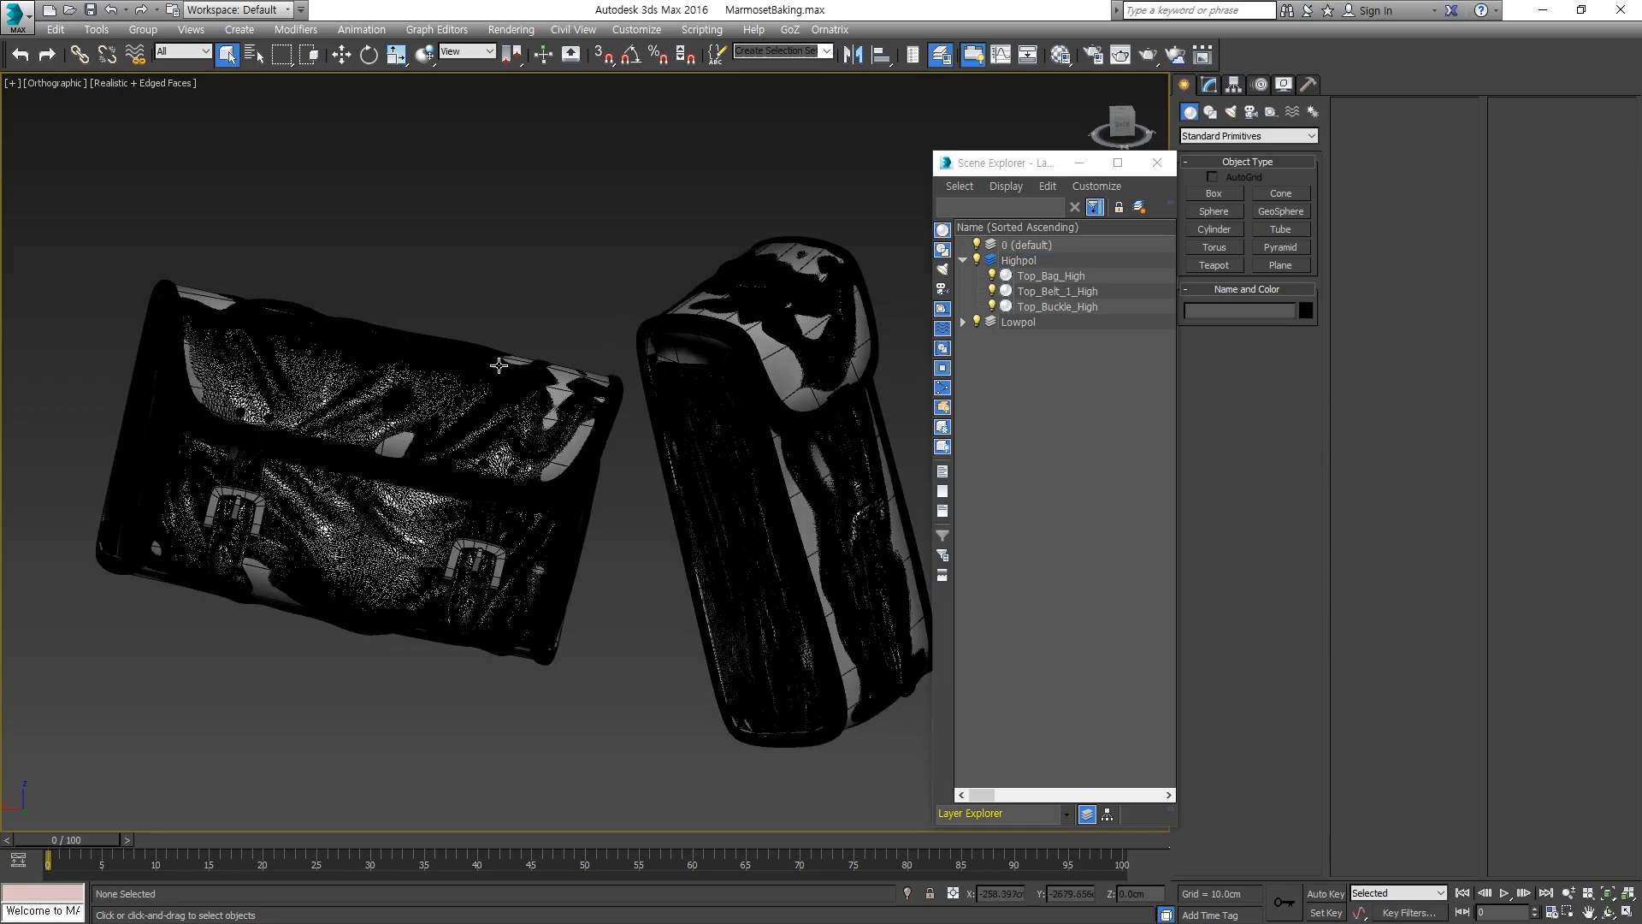
mouse_move(506, 298)
middle_down()
mouse_move(558, 341)
mouse_move(503, 316)
mouse_move(520, 293)
middle_up()
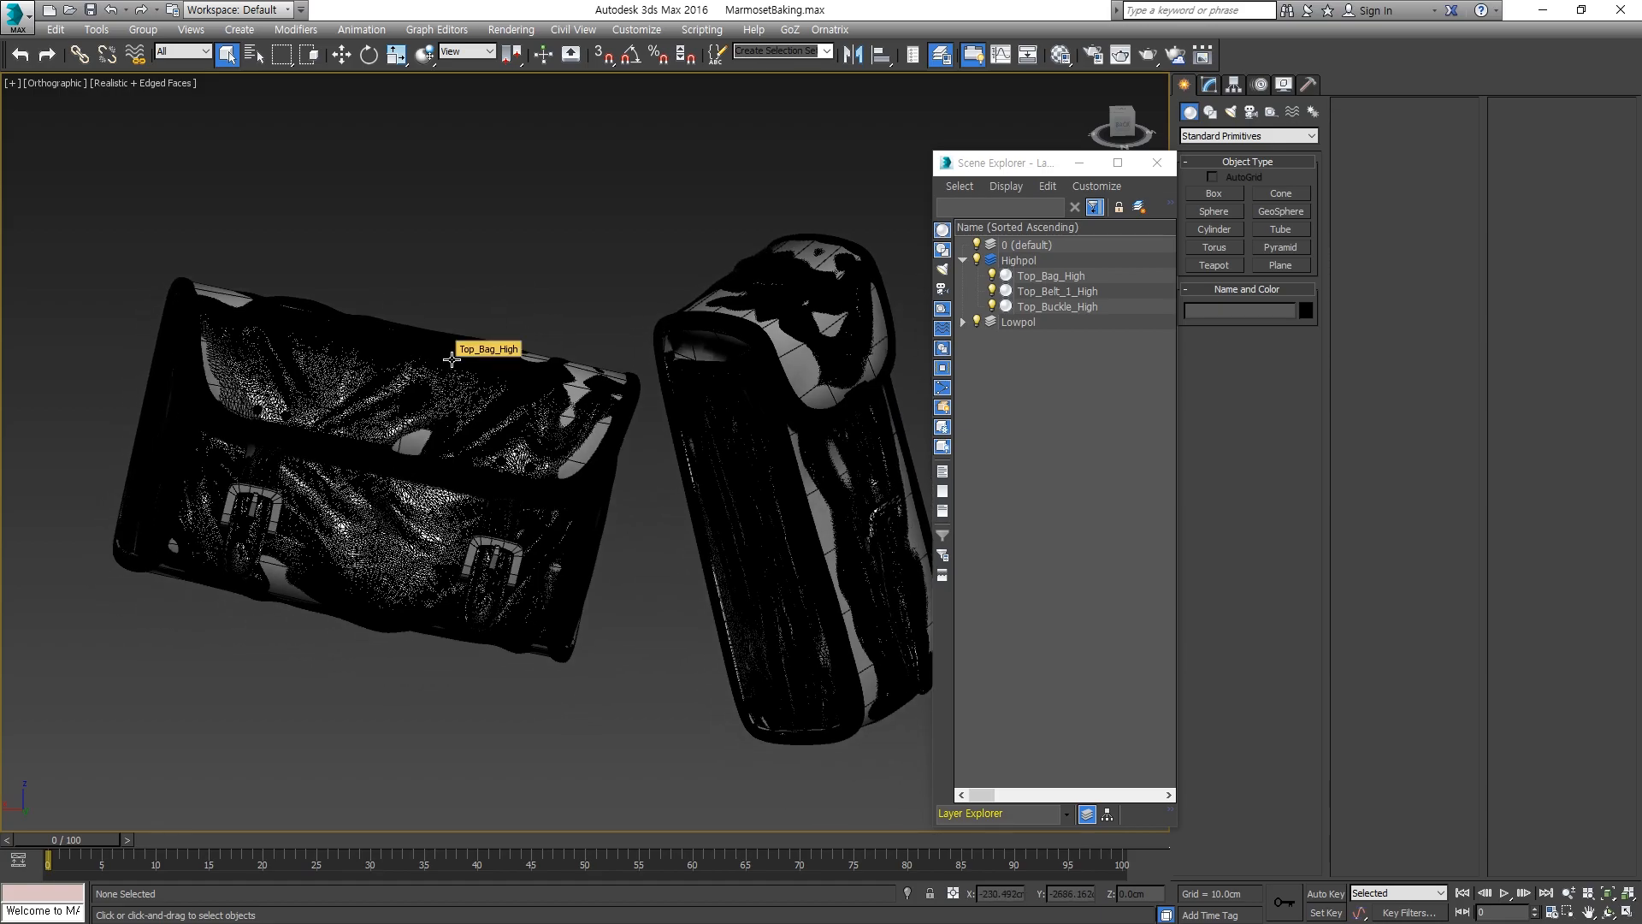
click(452, 360)
click(770, 348)
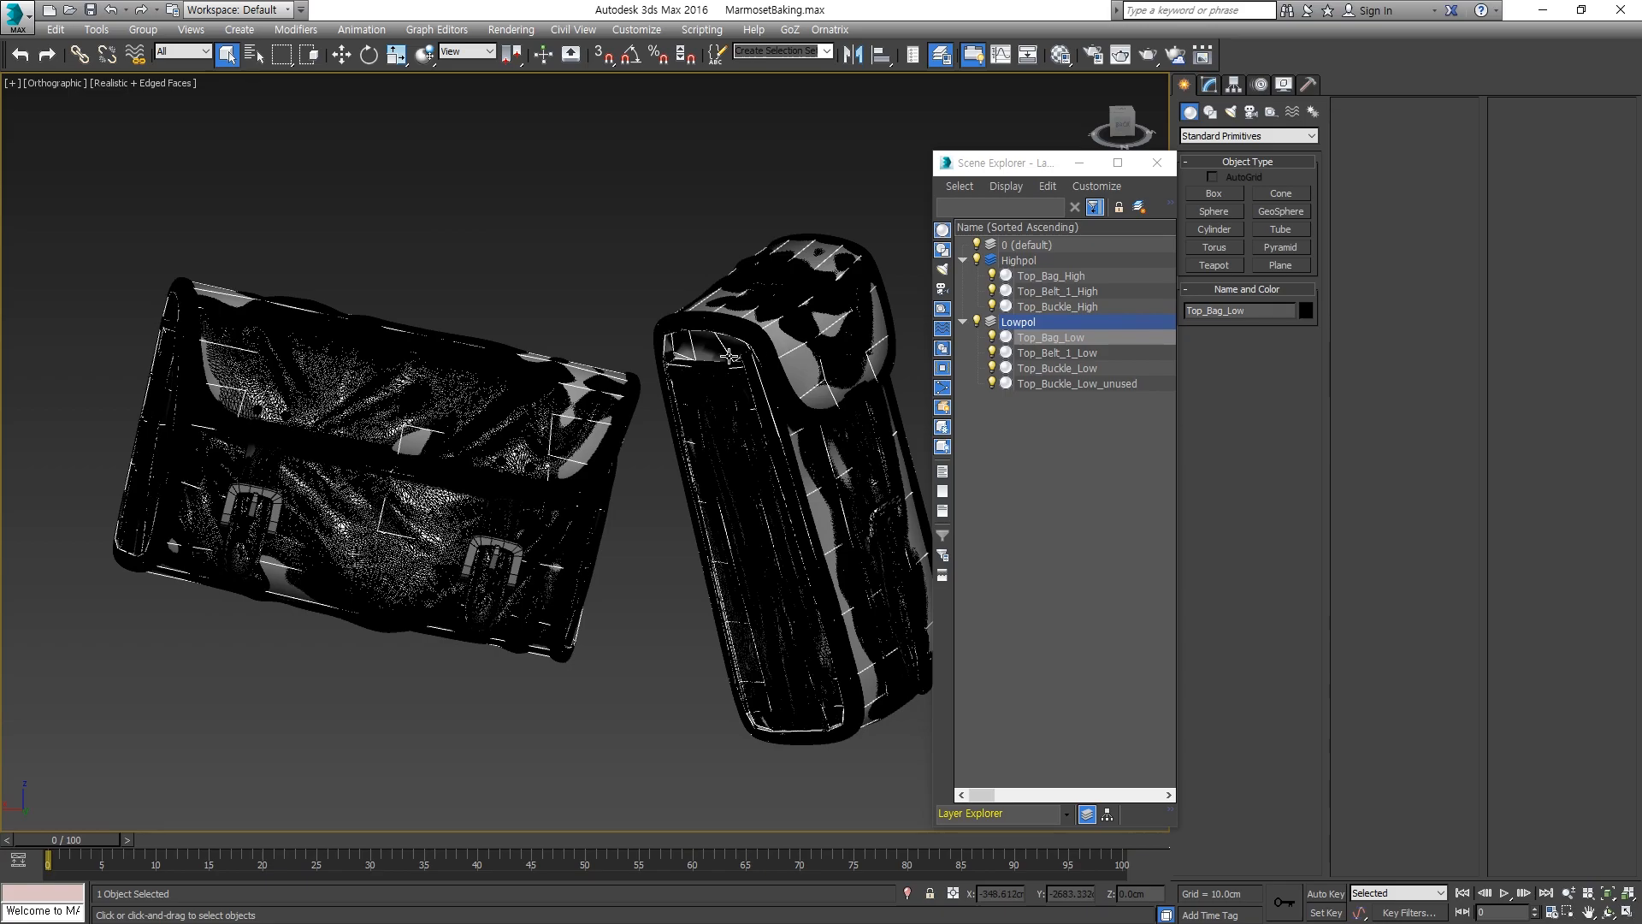
click(506, 392)
Examine the selected high-poly bag mesh up close, from the wide bag's flap to the narrow bag's strap.
alt+middle_drag(510, 395, 473, 408)
middle_drag(597, 348, 615, 284)
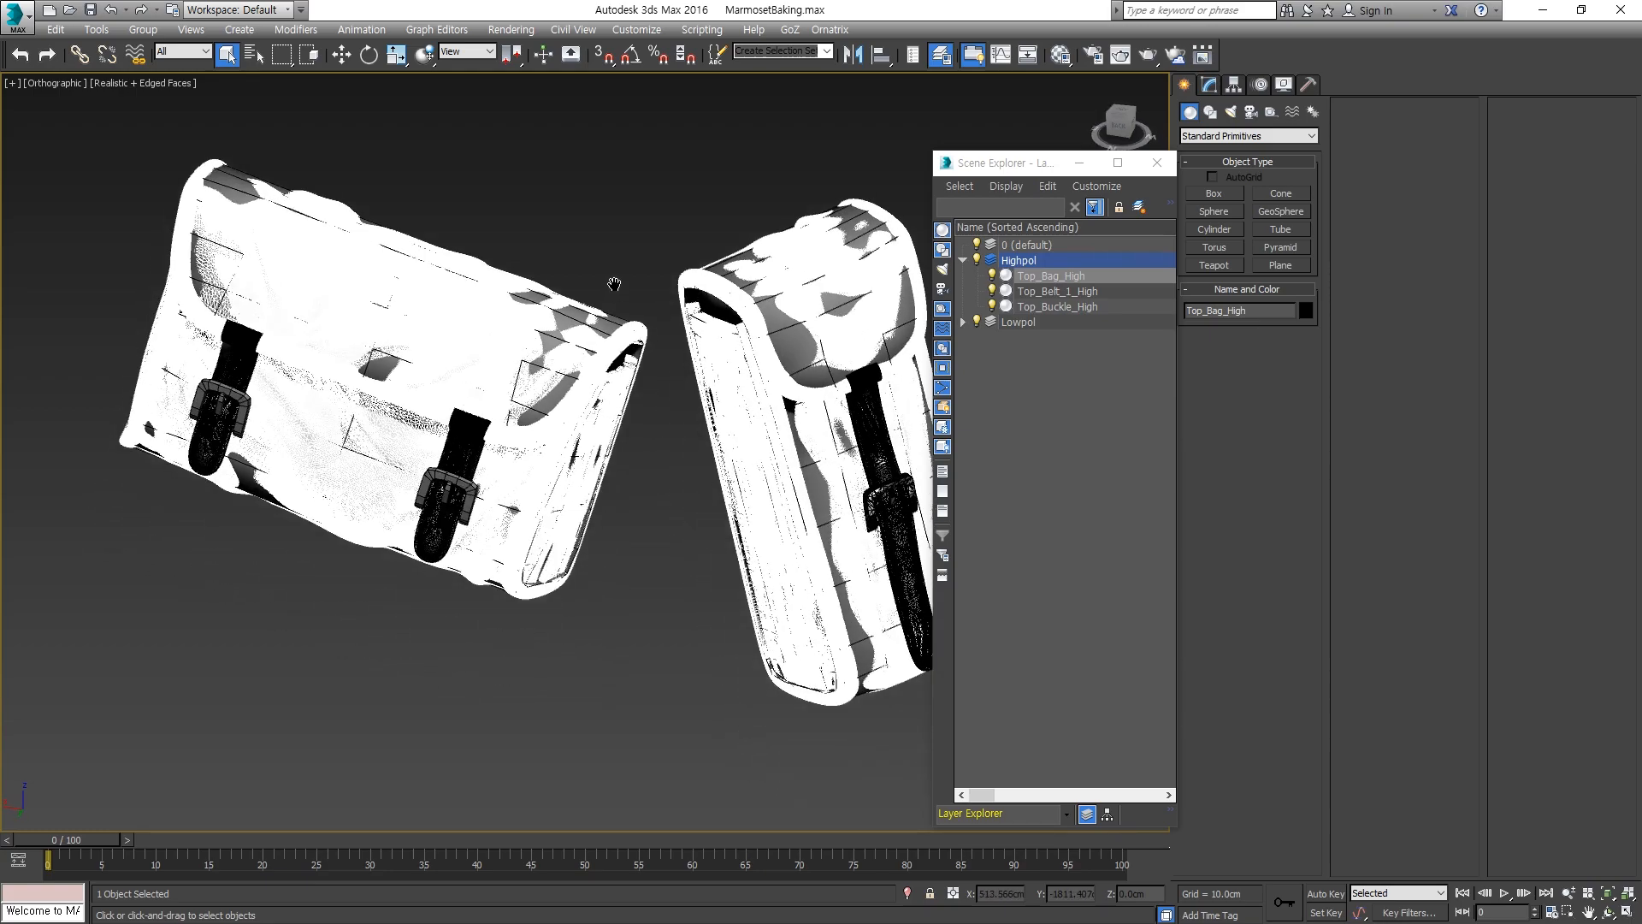
scroll(643, 304, up, 10)
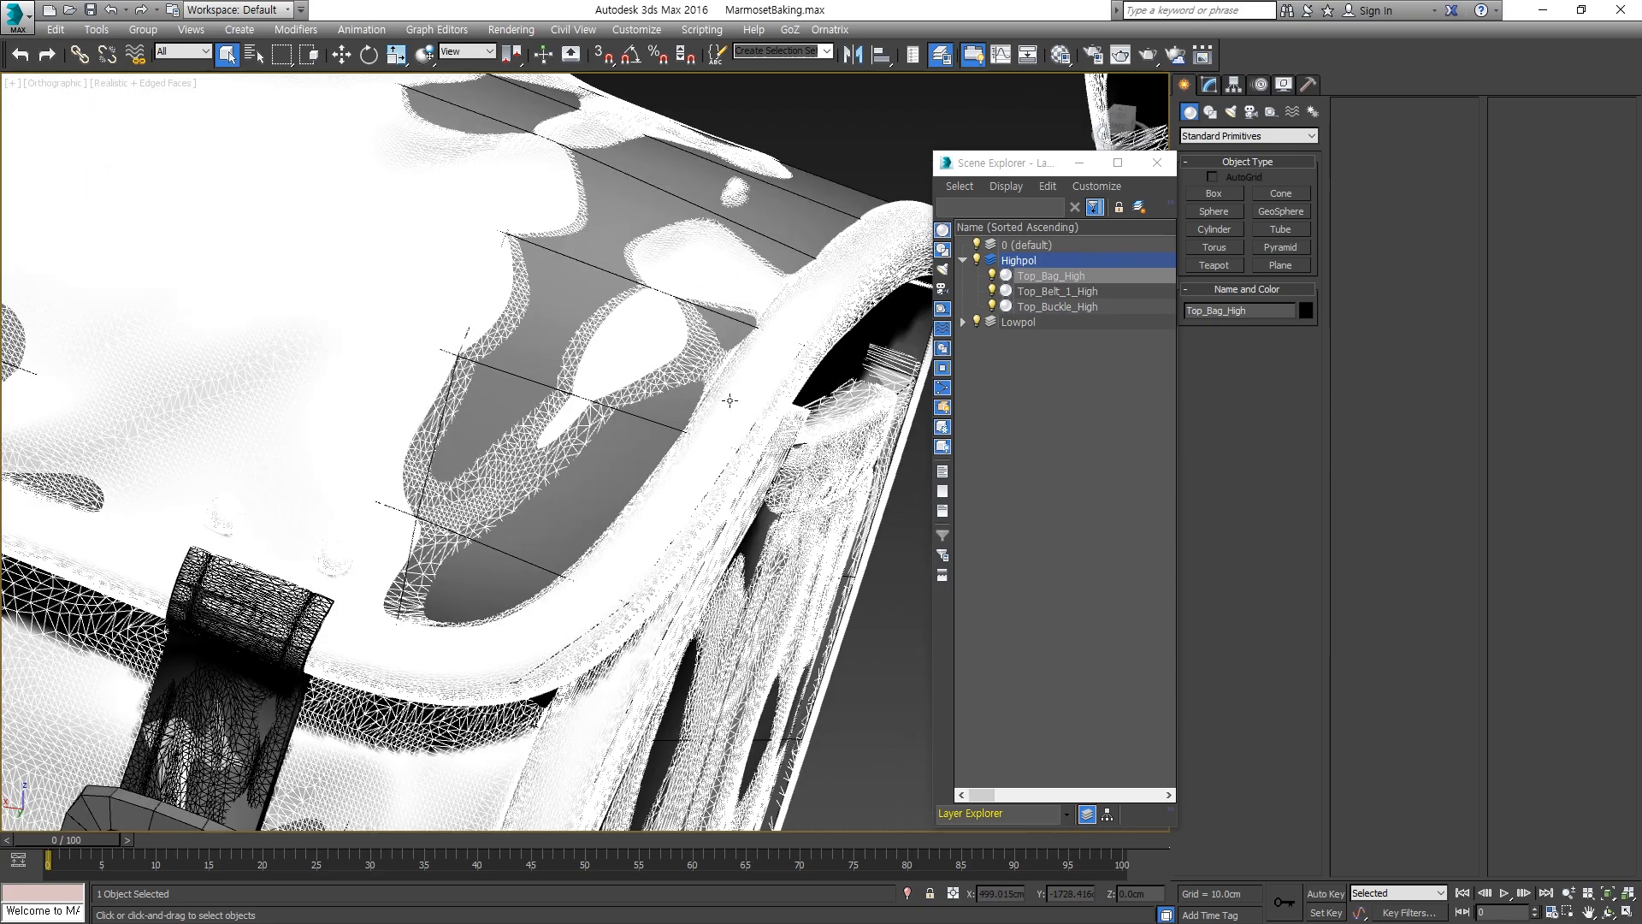
middle_drag(660, 542, 659, 433)
scroll(651, 441, down, 4)
middle_drag(513, 539, 617, 319)
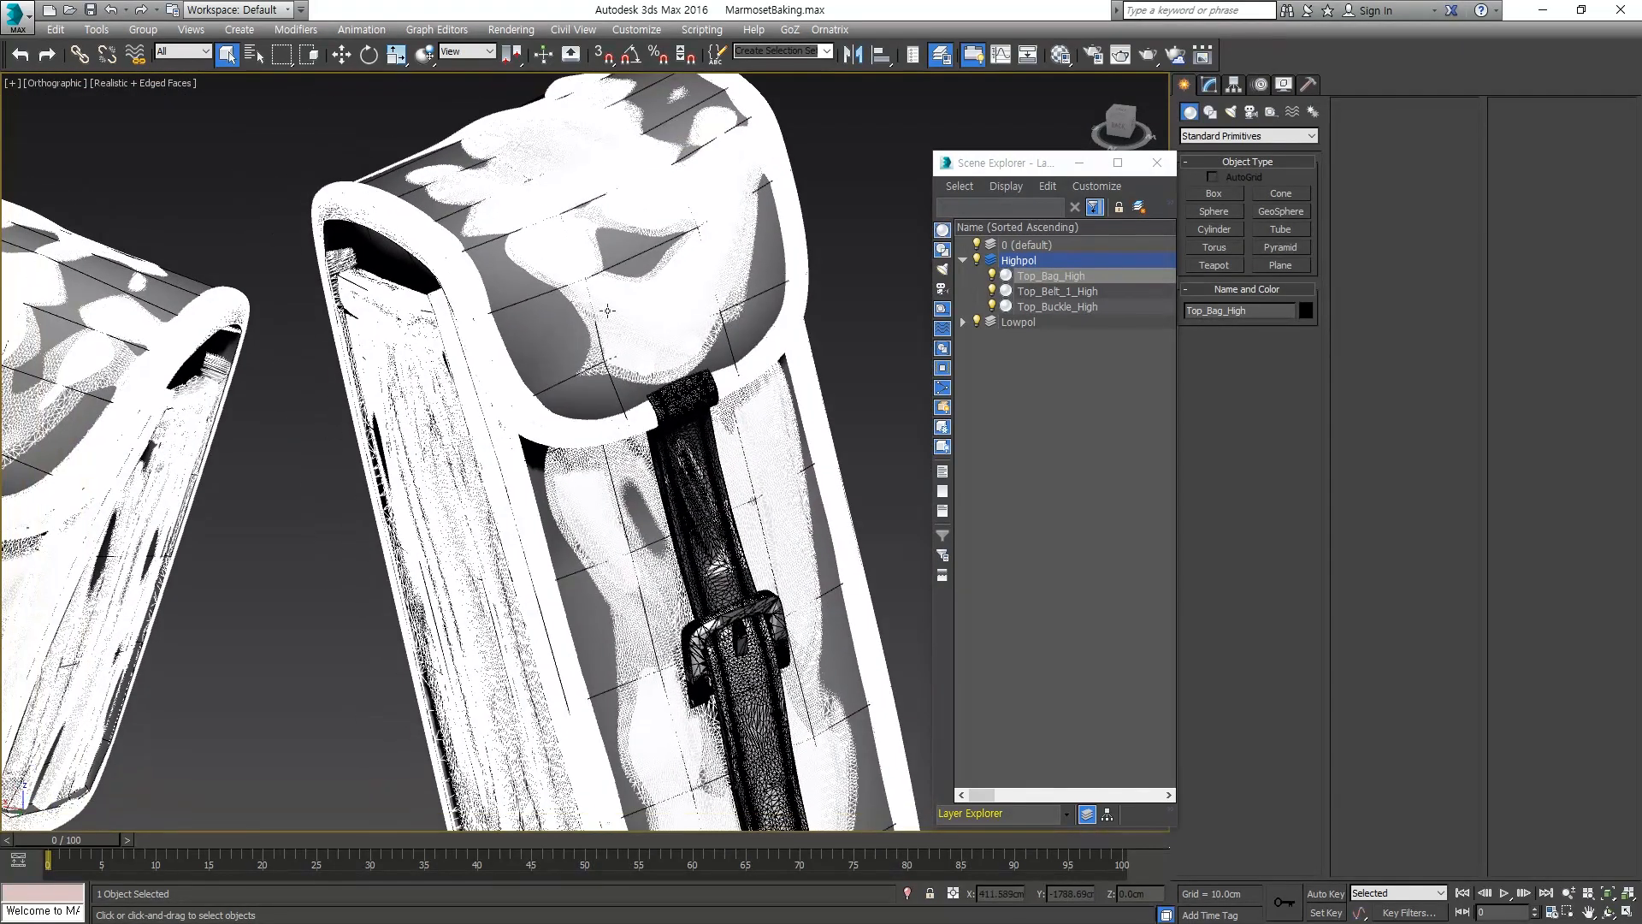
Select the low-poly bag and examine how it fits the high-poly mesh, with and without edged faces.
click(521, 306)
click(459, 300)
click(530, 304)
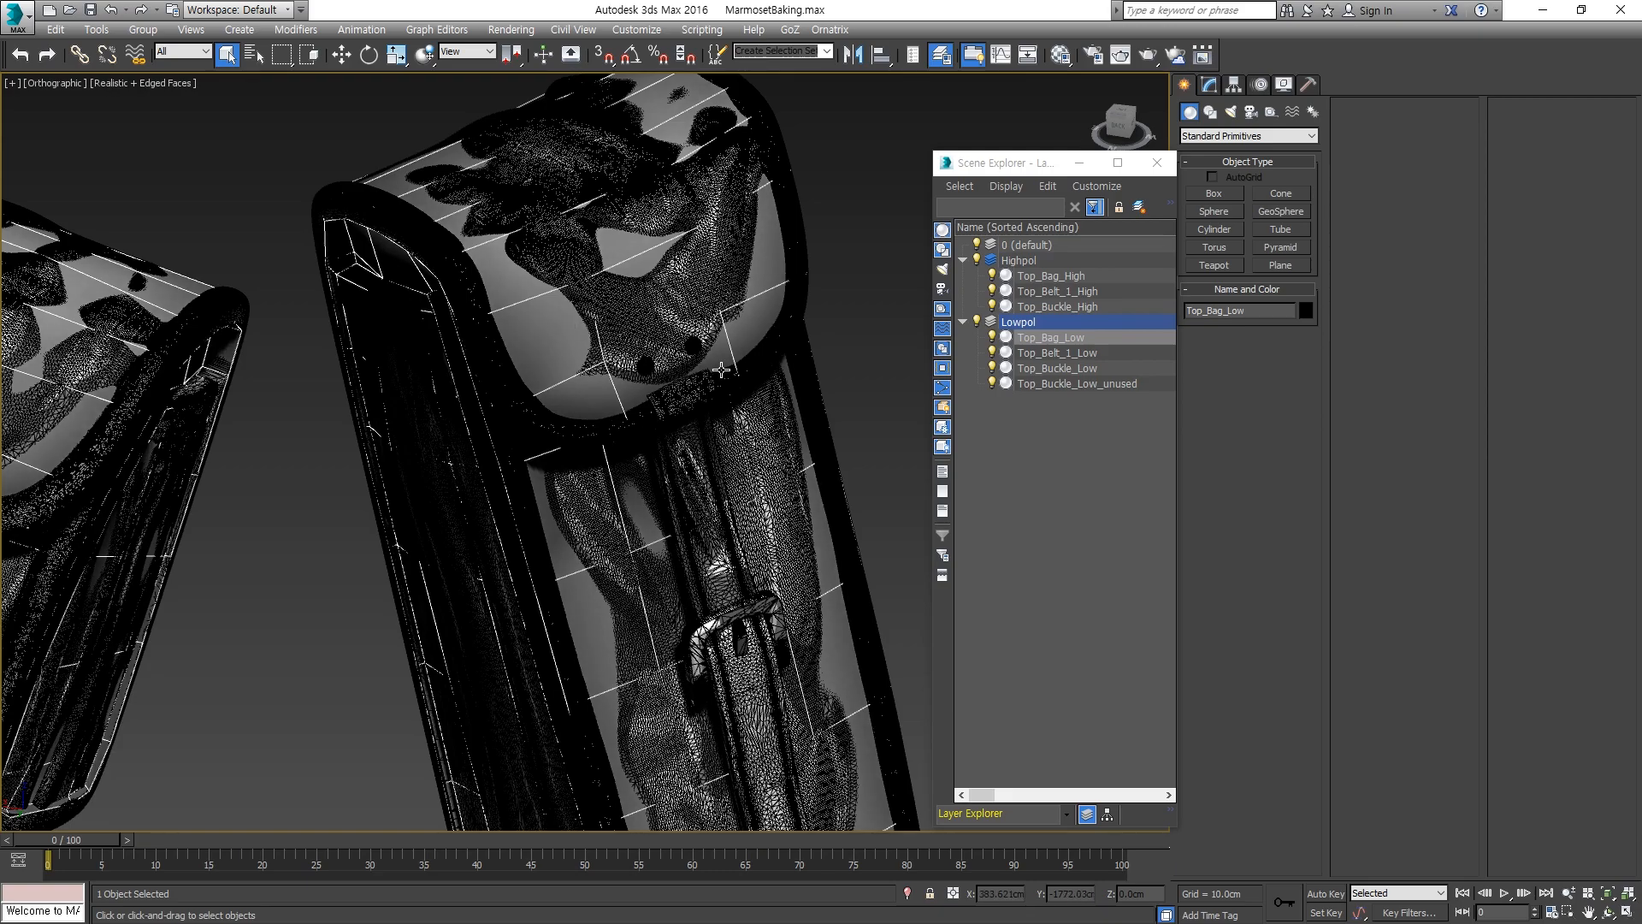
scroll(666, 351, down, 5)
alt+middle_drag(665, 351, 729, 361)
scroll(705, 378, up, 4)
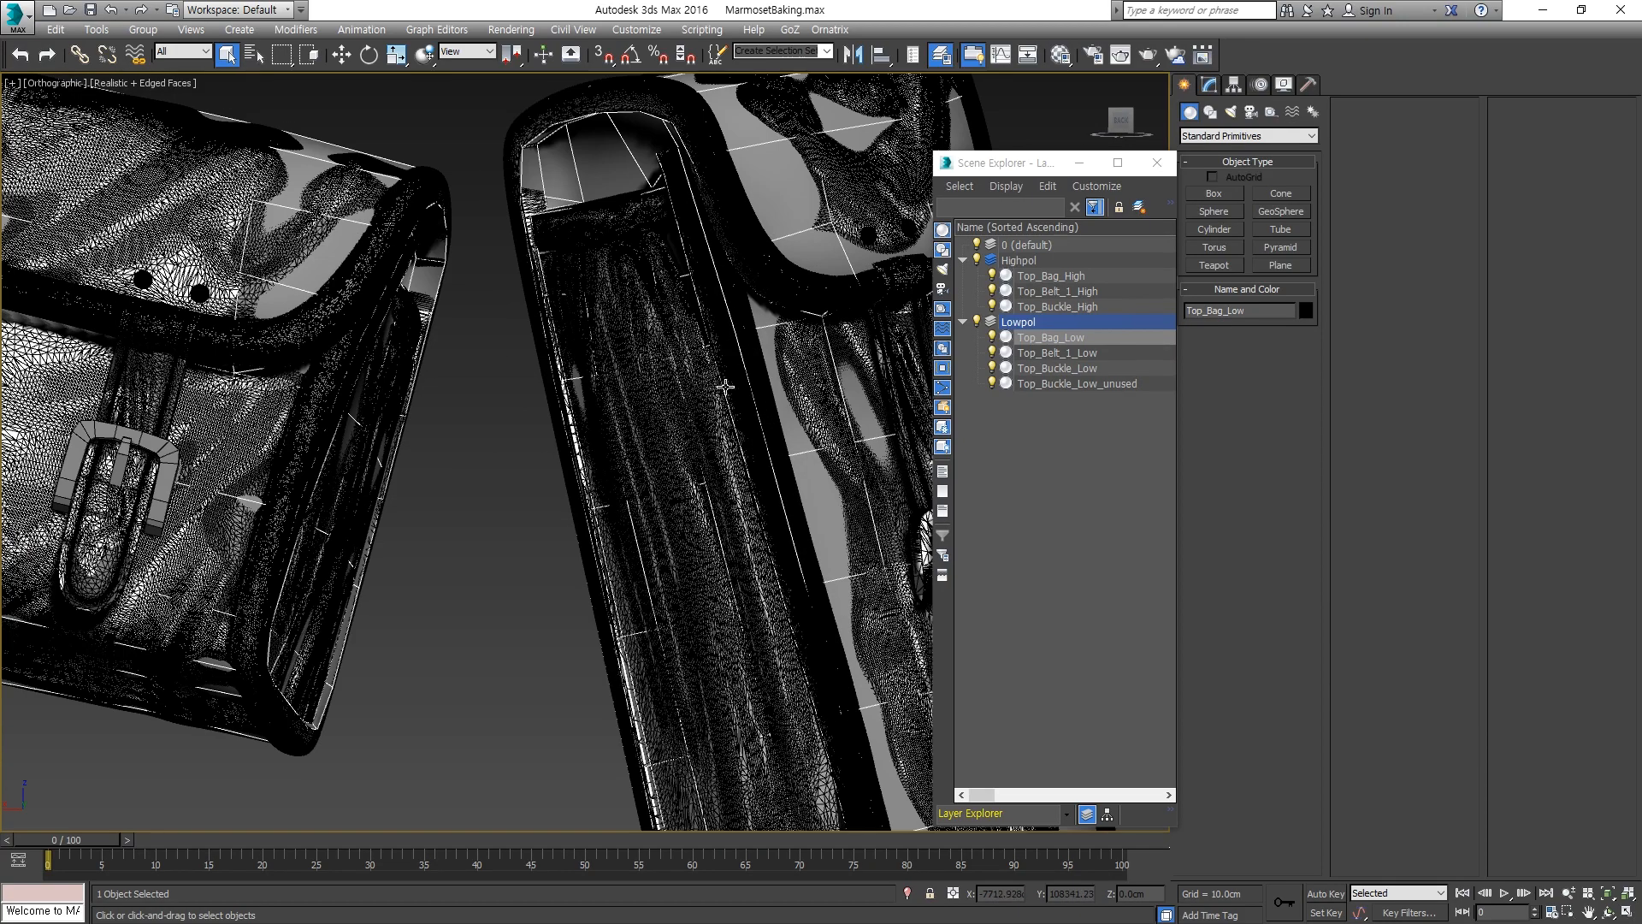
scroll(725, 387, down, 2)
scroll(728, 389, down, 2)
key(F4)
alt+middle_drag(691, 366, 661, 401)
key(F4)
Collapse the Lowpol layer and select Top_Bag_High, Top_Belt_1_High and Top_Buckle_High together.
click(963, 322)
click(1048, 292)
click(1051, 277)
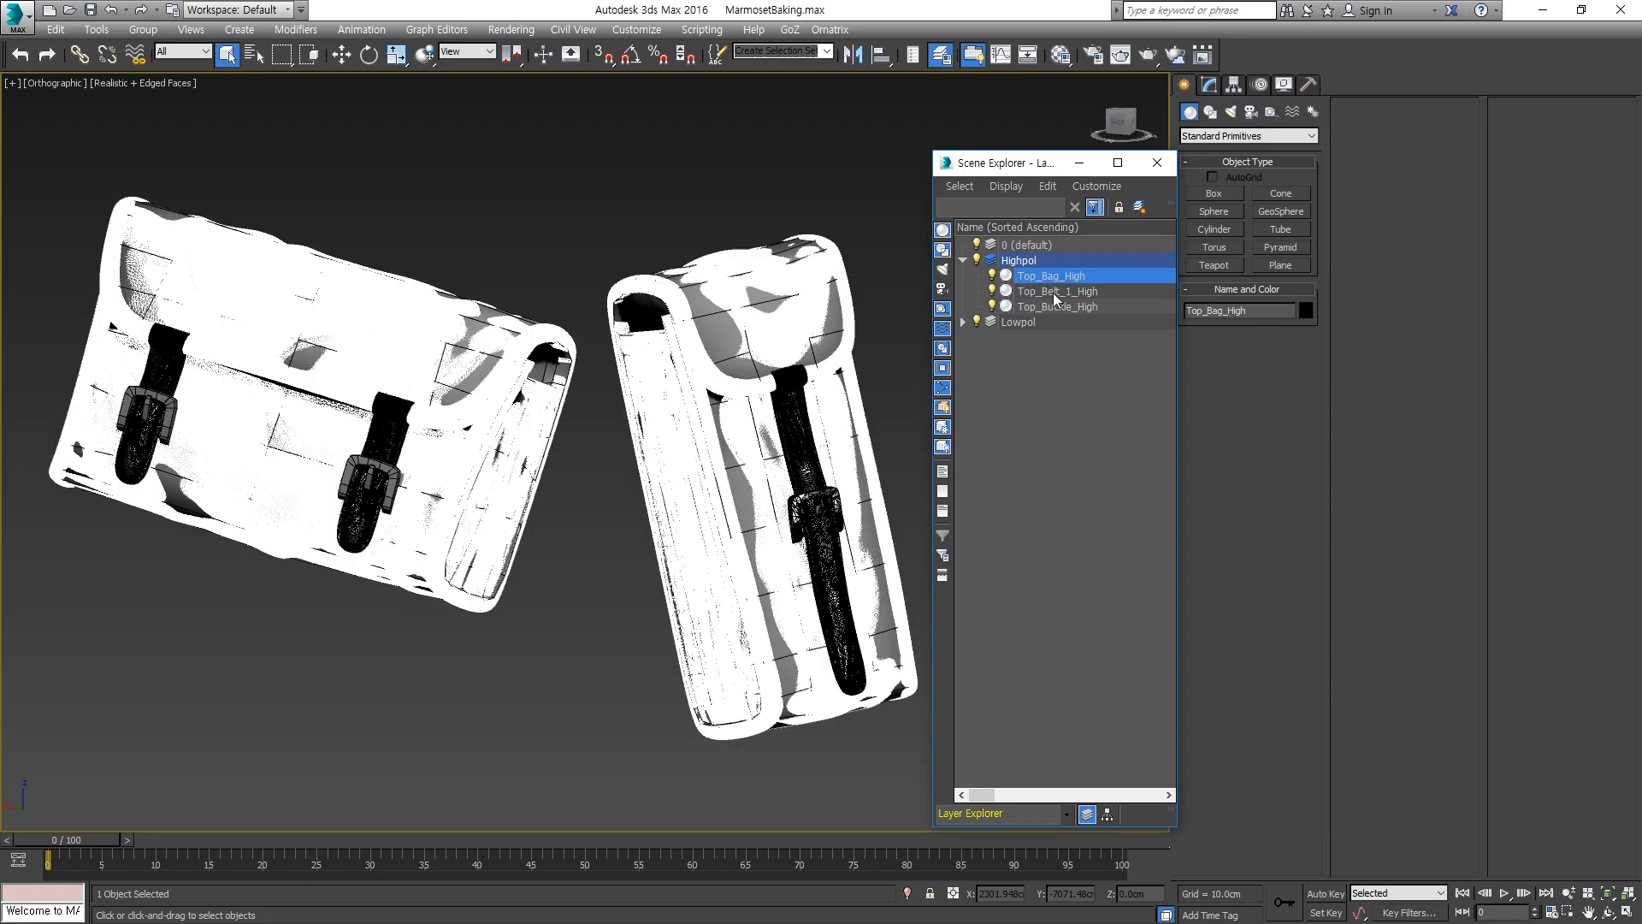
ctrl+click(1055, 292)
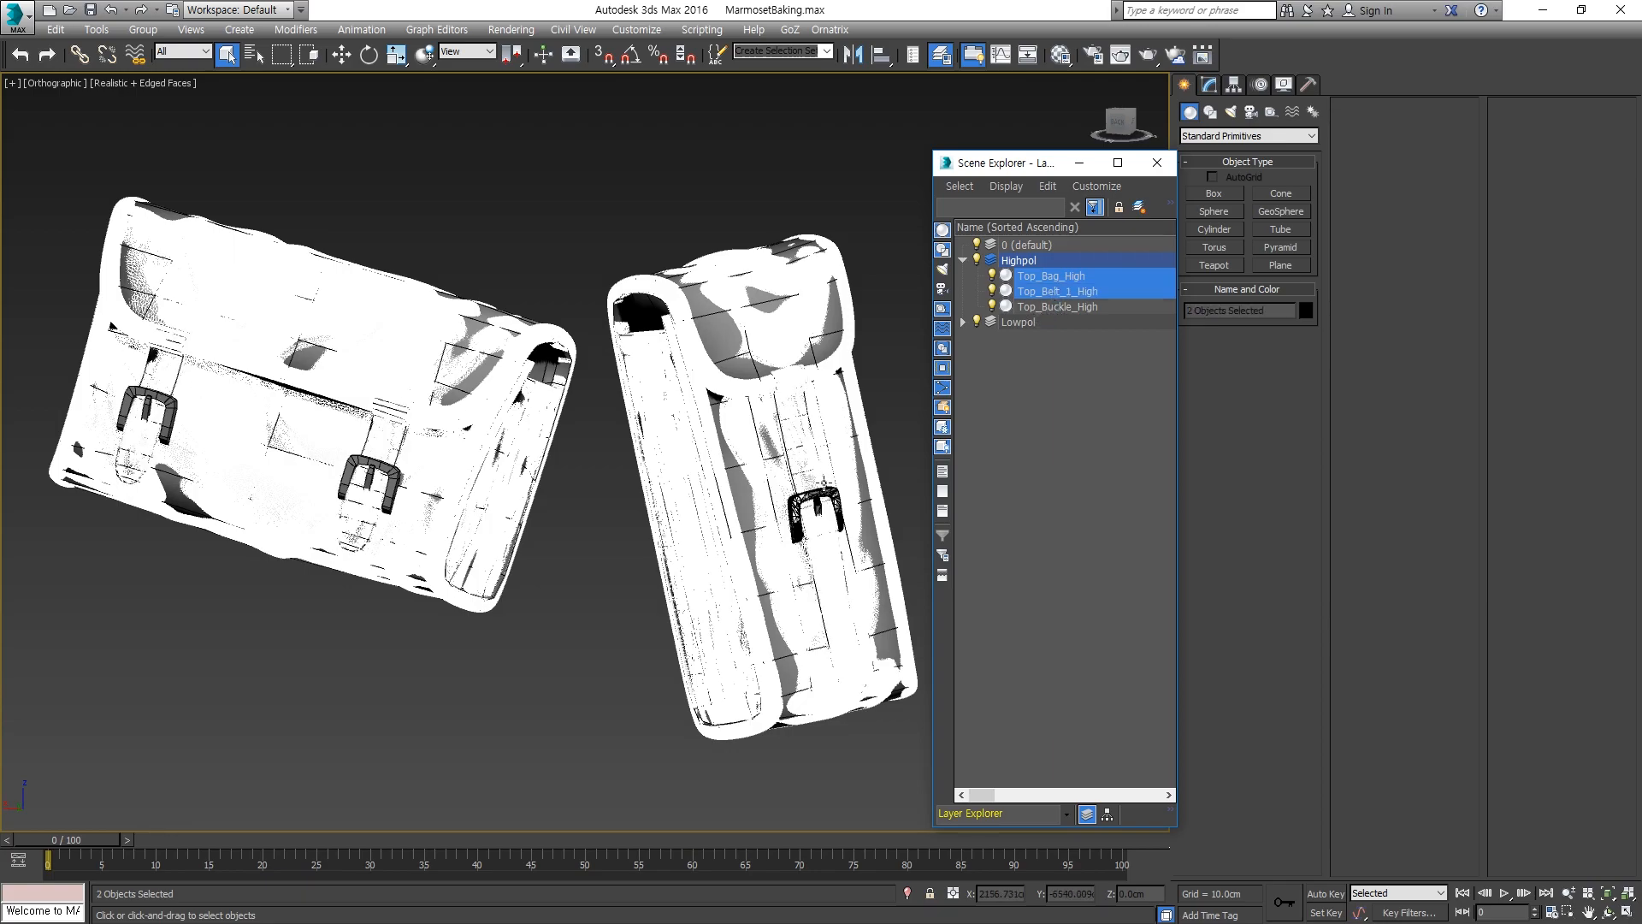
ctrl+click(1068, 308)
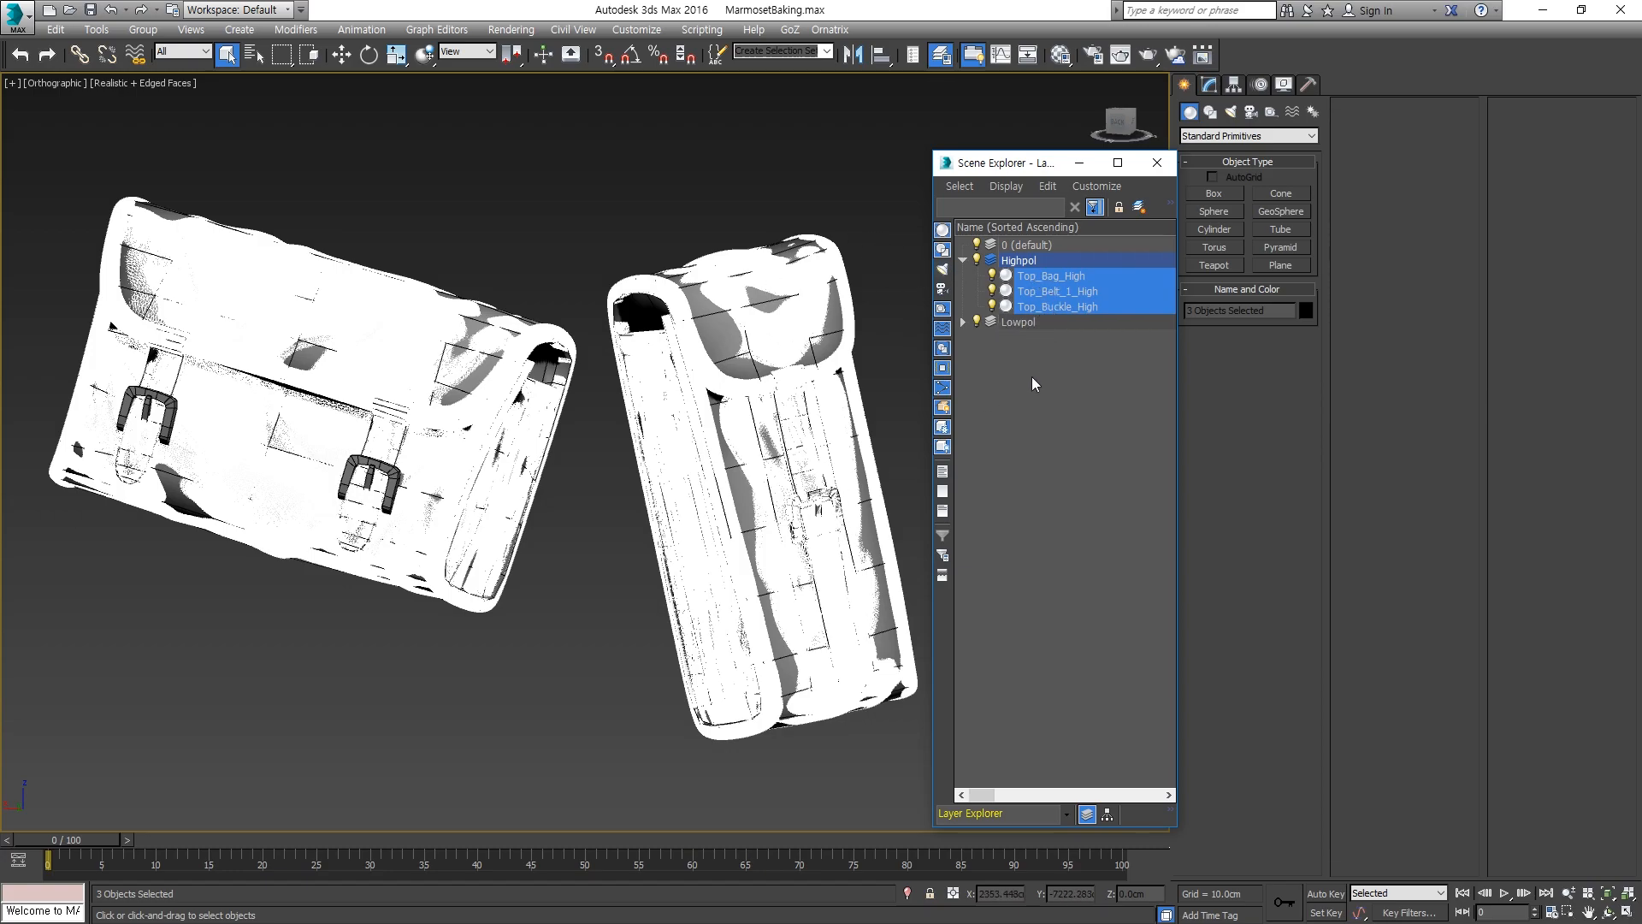
Clear the selection and check the Highpol objects individually: buckle, belt, and bag.
click(838, 223)
click(1045, 306)
click(1050, 291)
click(1056, 275)
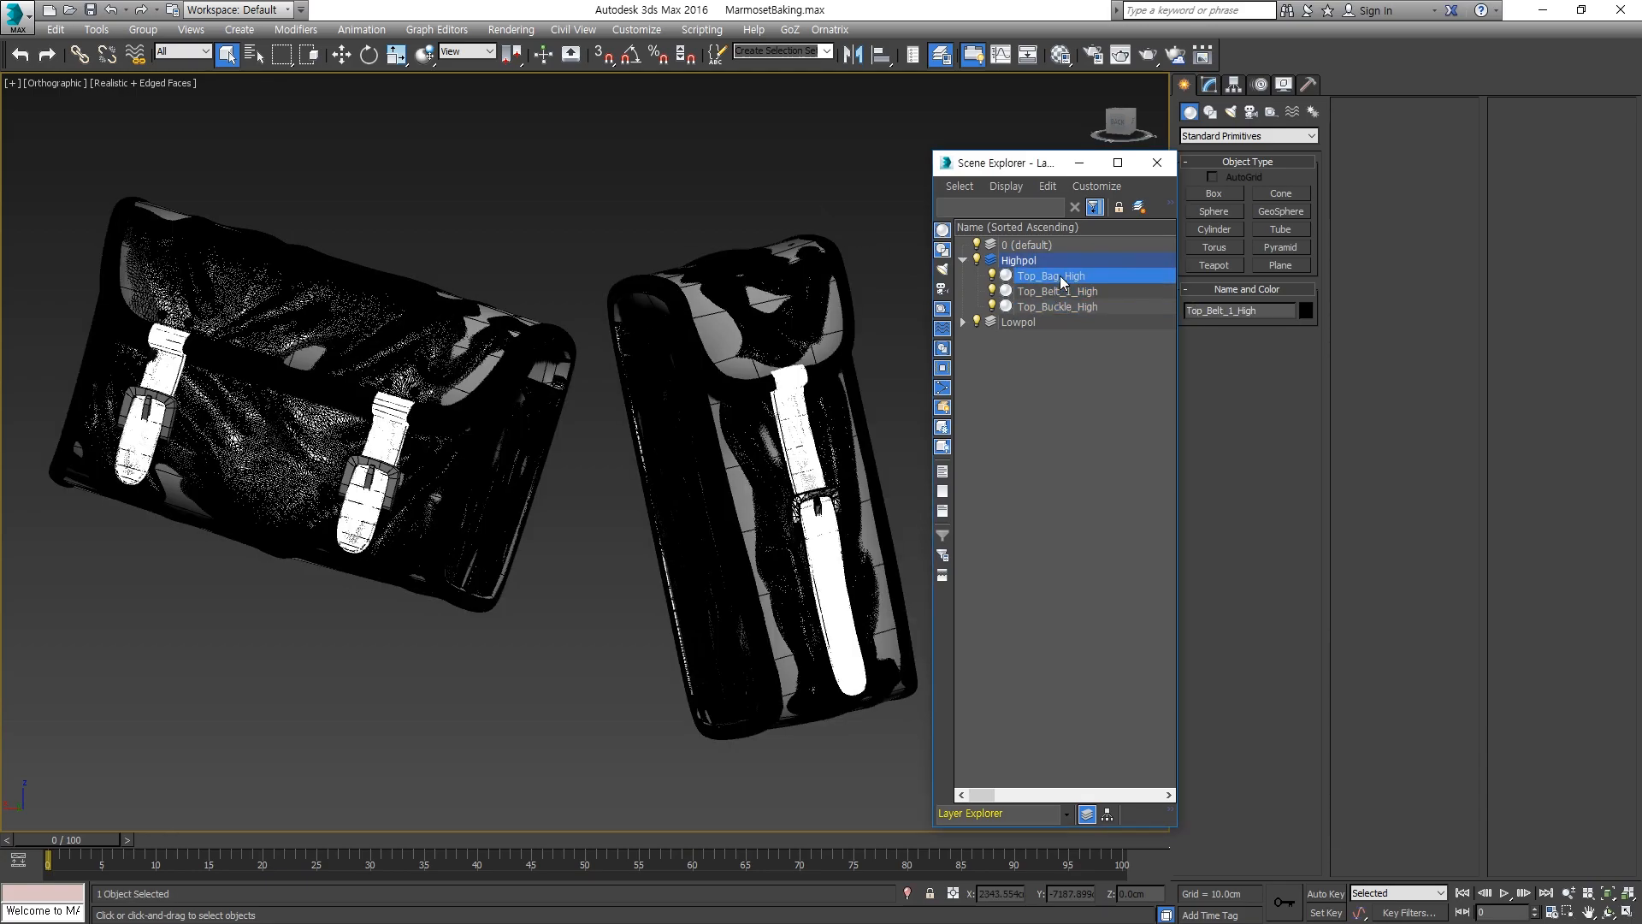
Expand the Lowpol layer and check Top_Bag_Low, Top_Belt_1_Low, Top_Buckle_Low and Top_Buckle_Low_unused one by one.
click(963, 322)
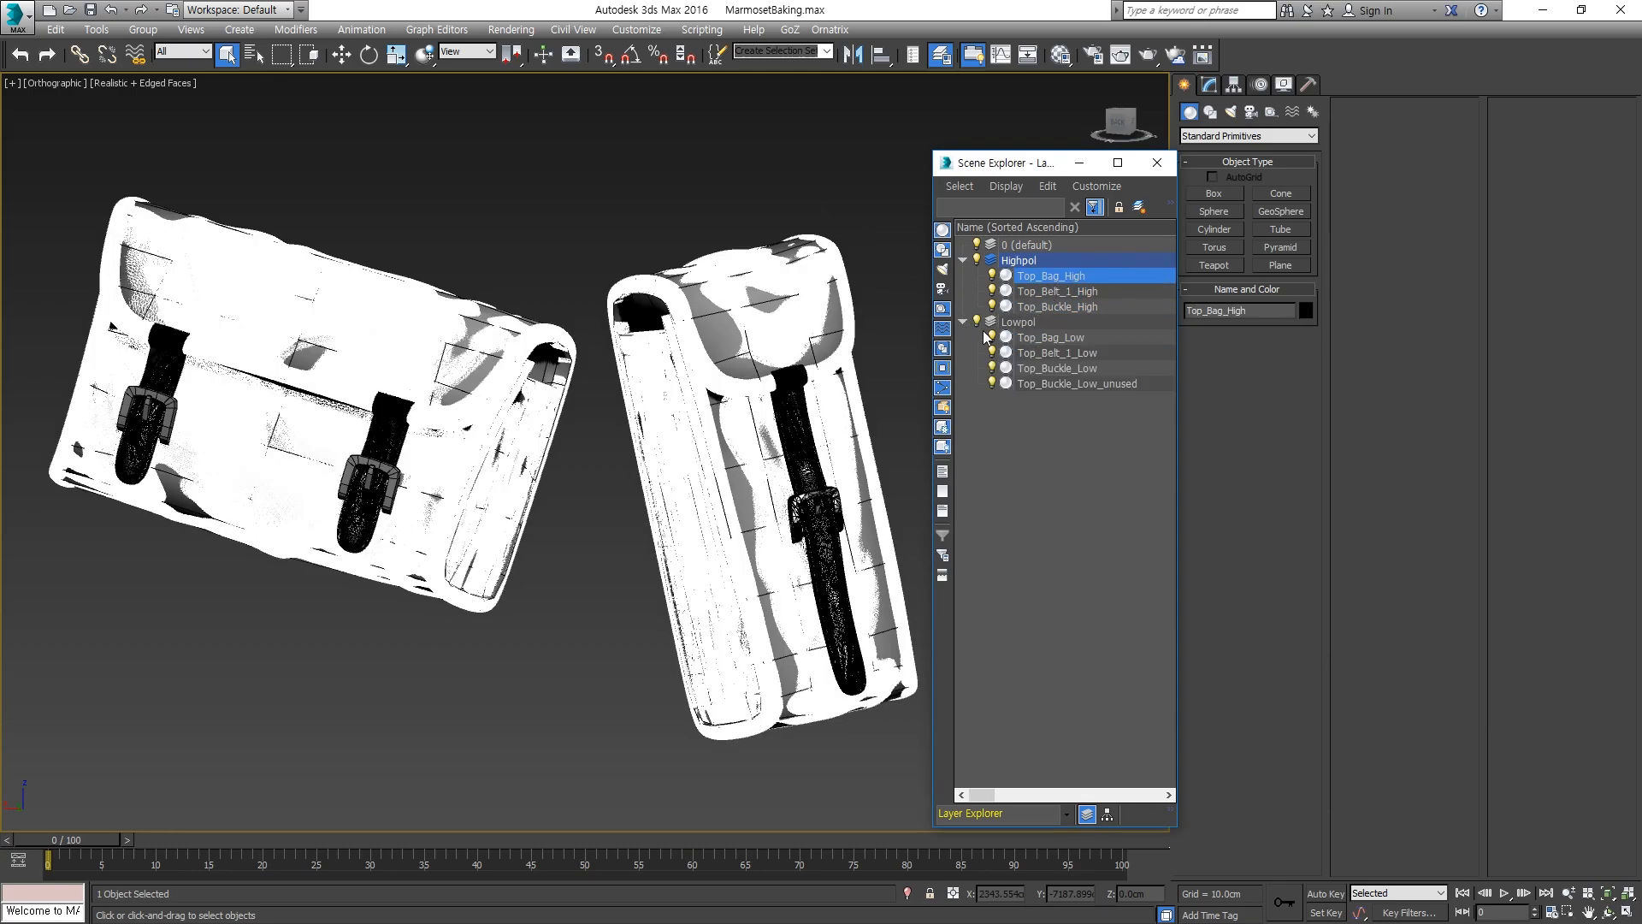
click(1054, 338)
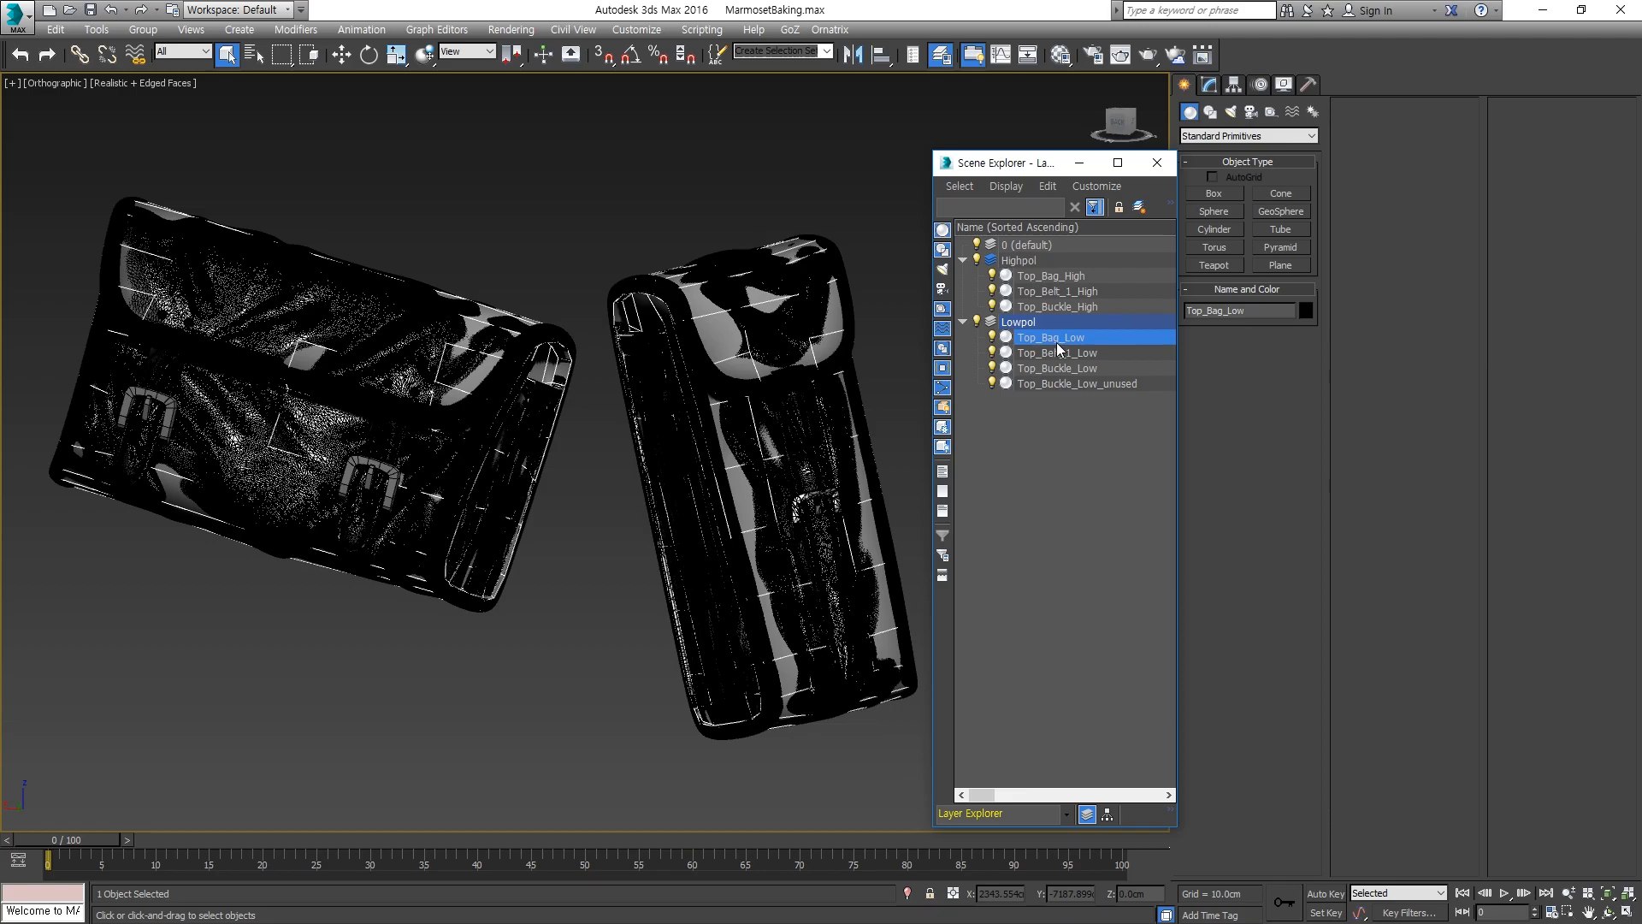
click(1070, 353)
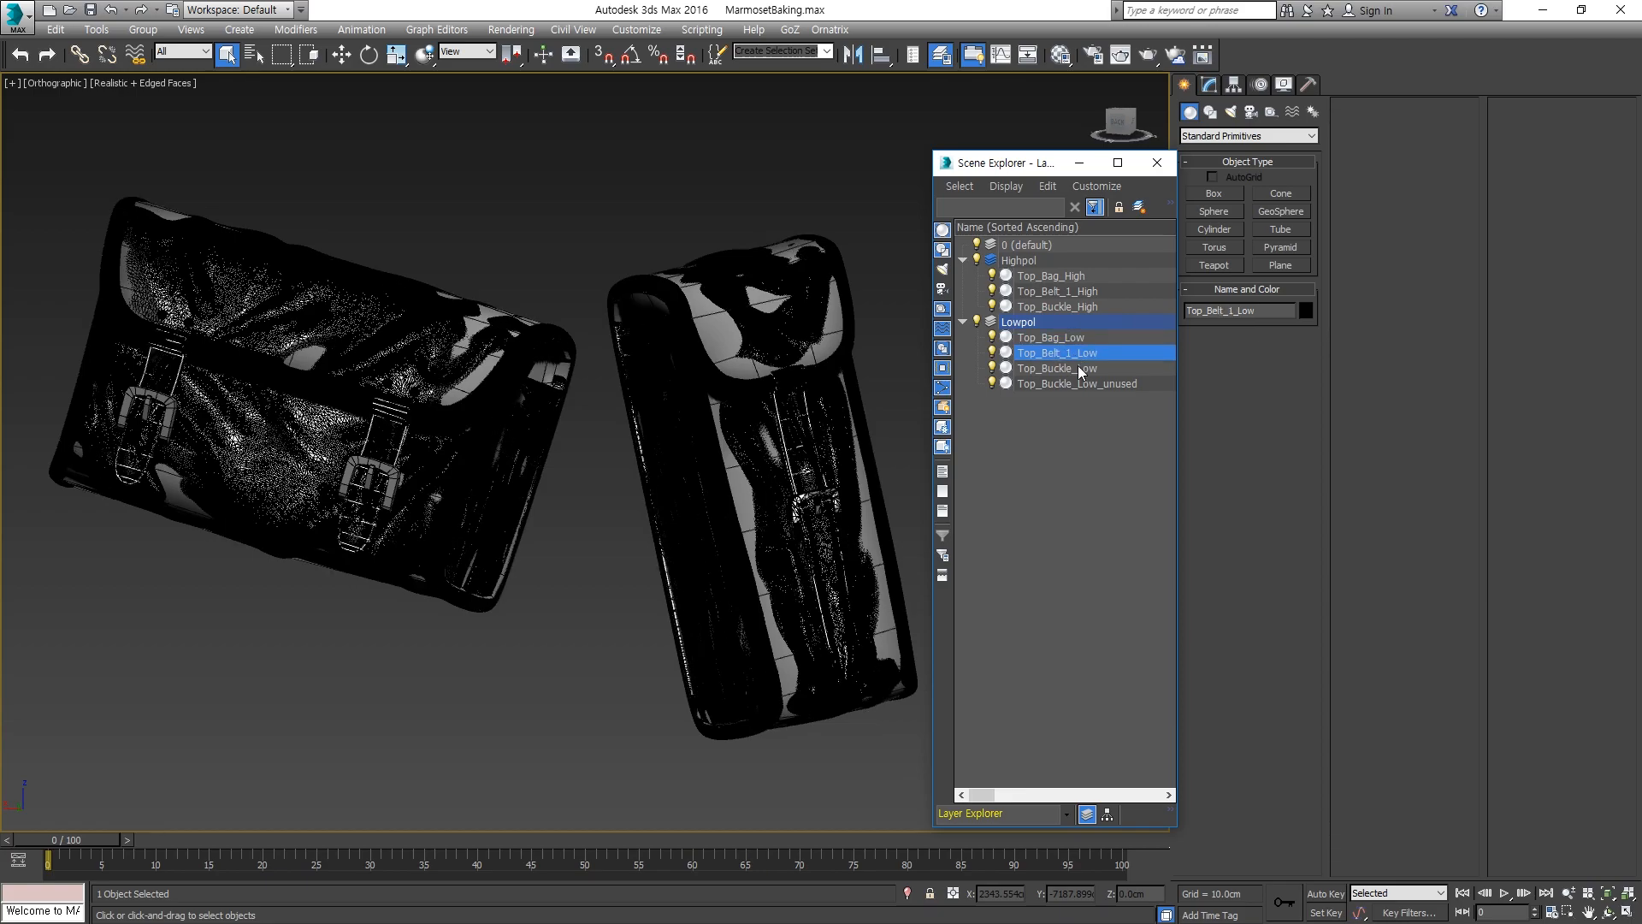
click(1078, 368)
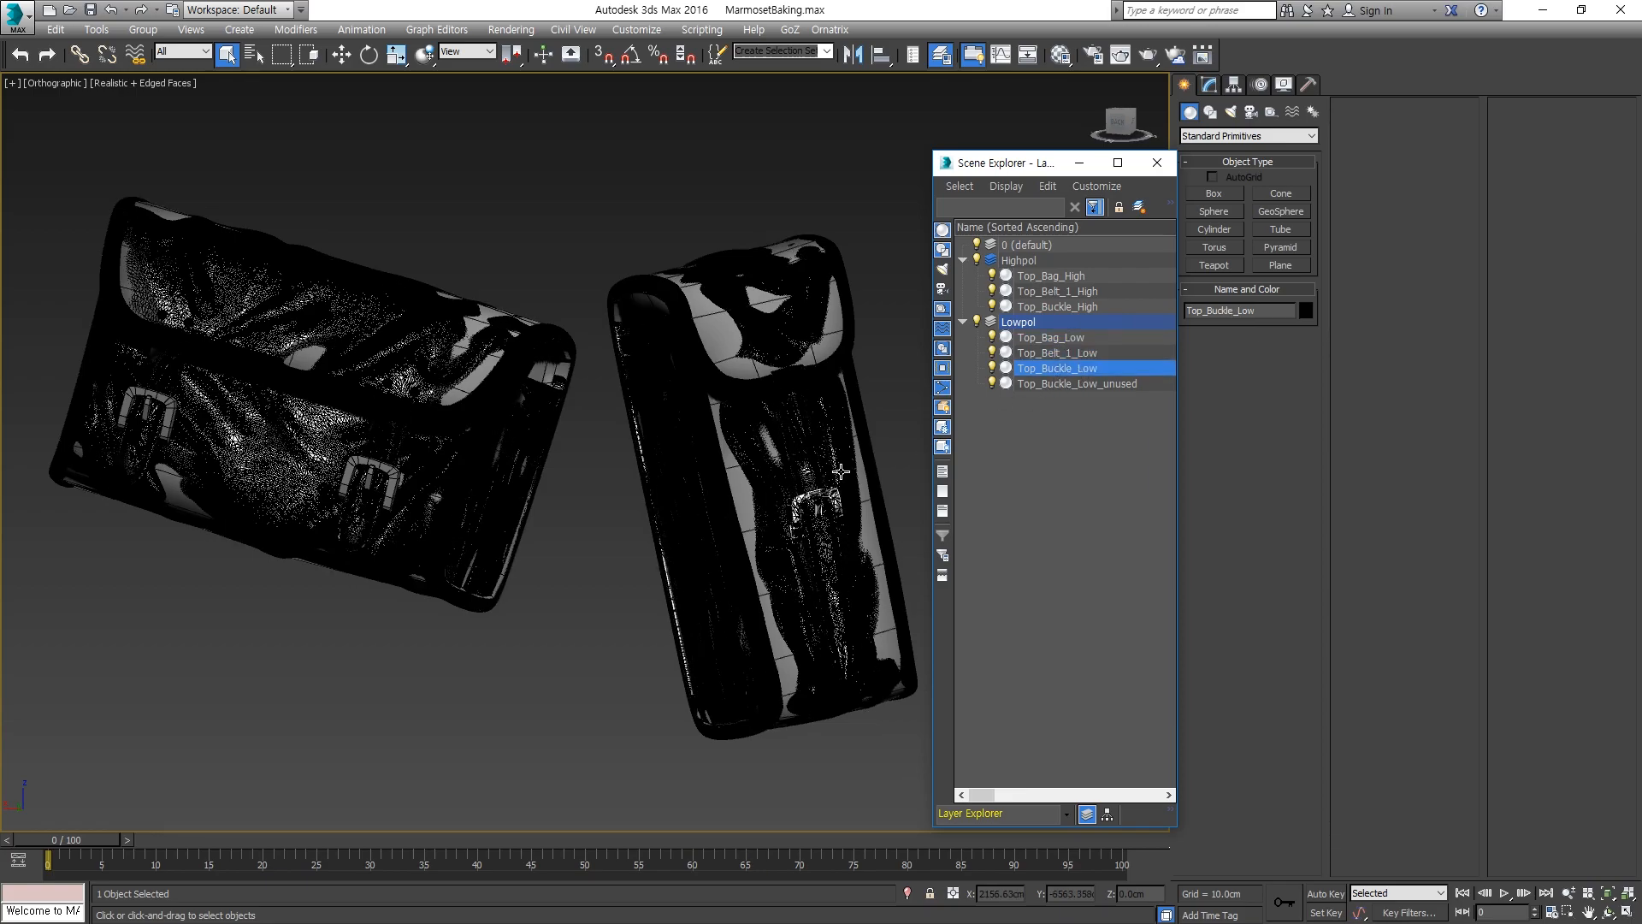
click(1064, 384)
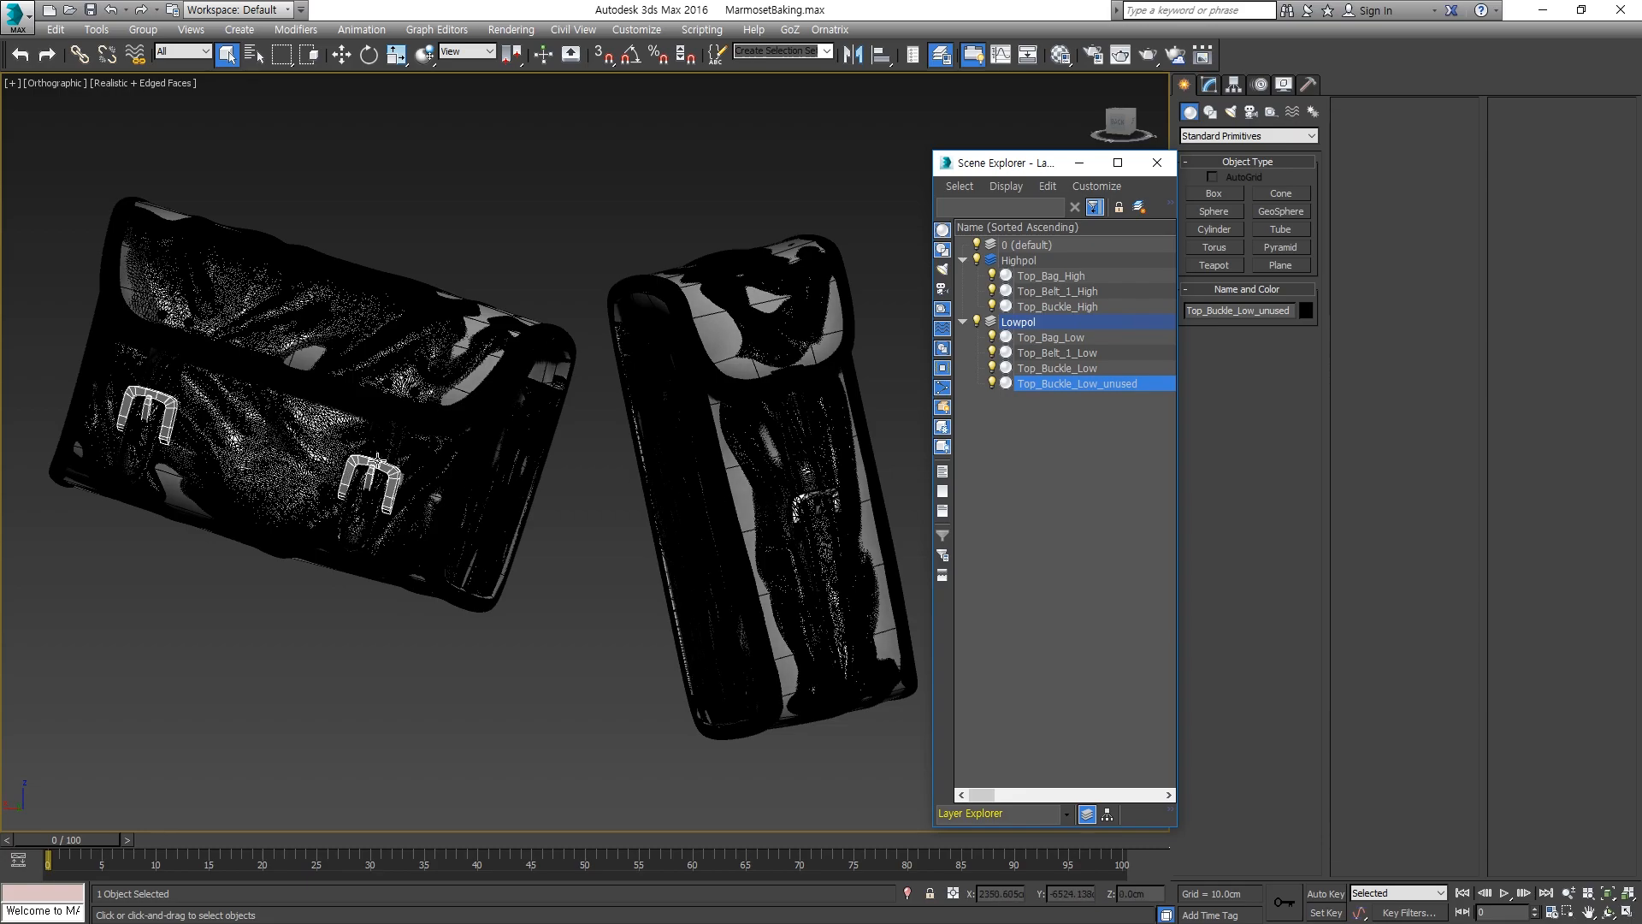
Compare the narrow bag's Top_Buckle_Low with the wide bag's Top_Buckle_Low_unused by selecting each in the viewport.
scroll(380, 475, up, 5)
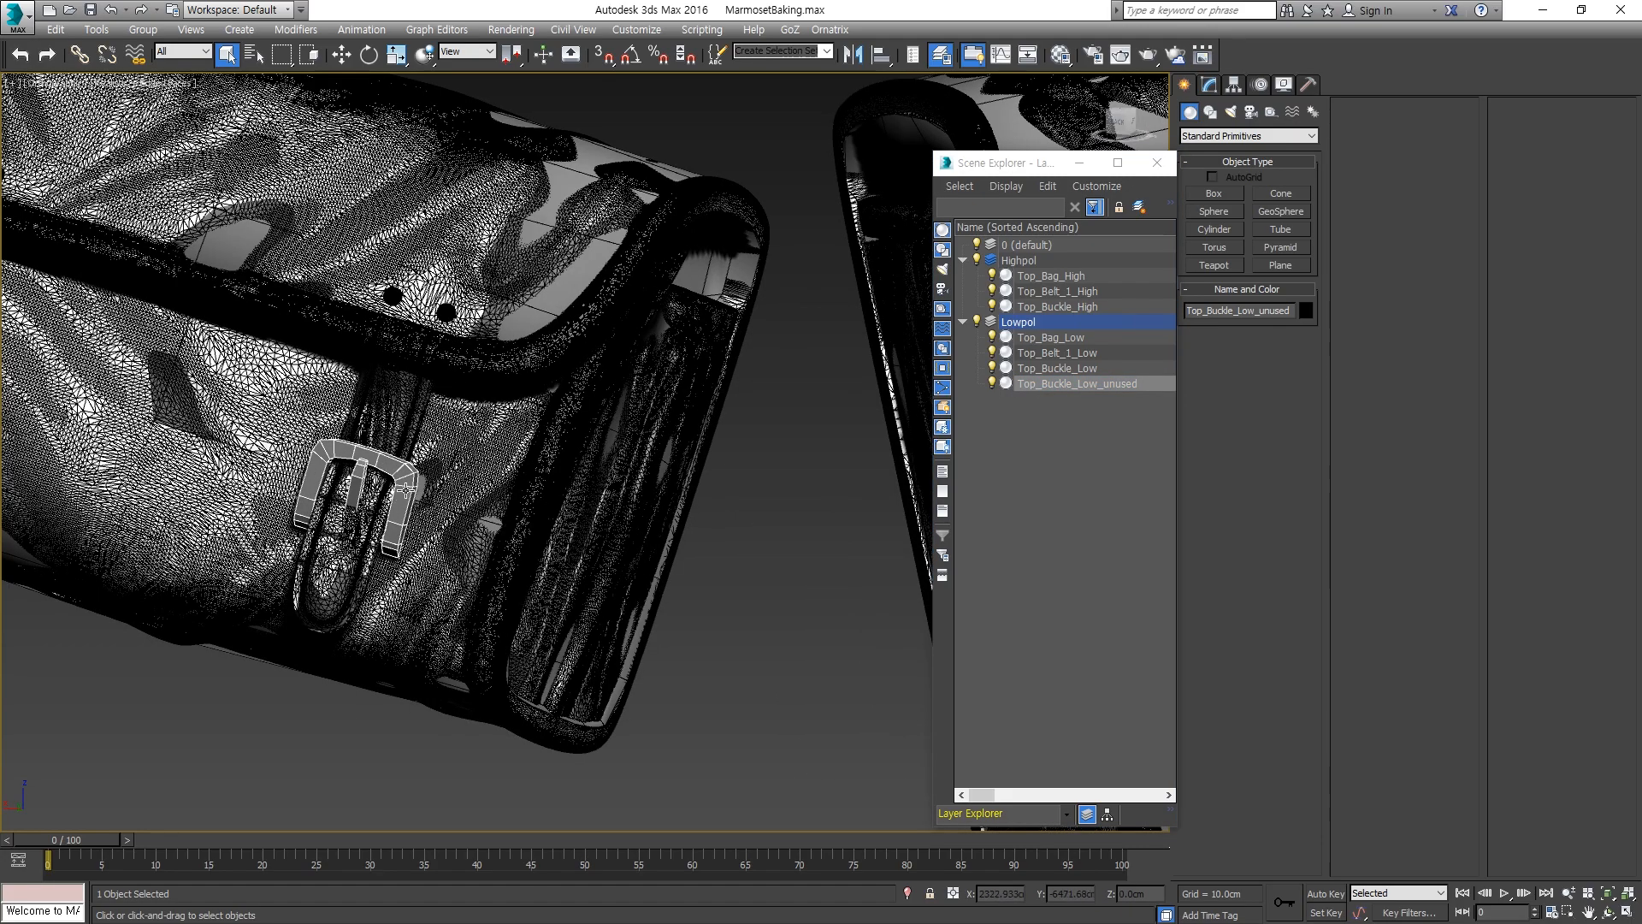
middle_drag(858, 496, 67, 444)
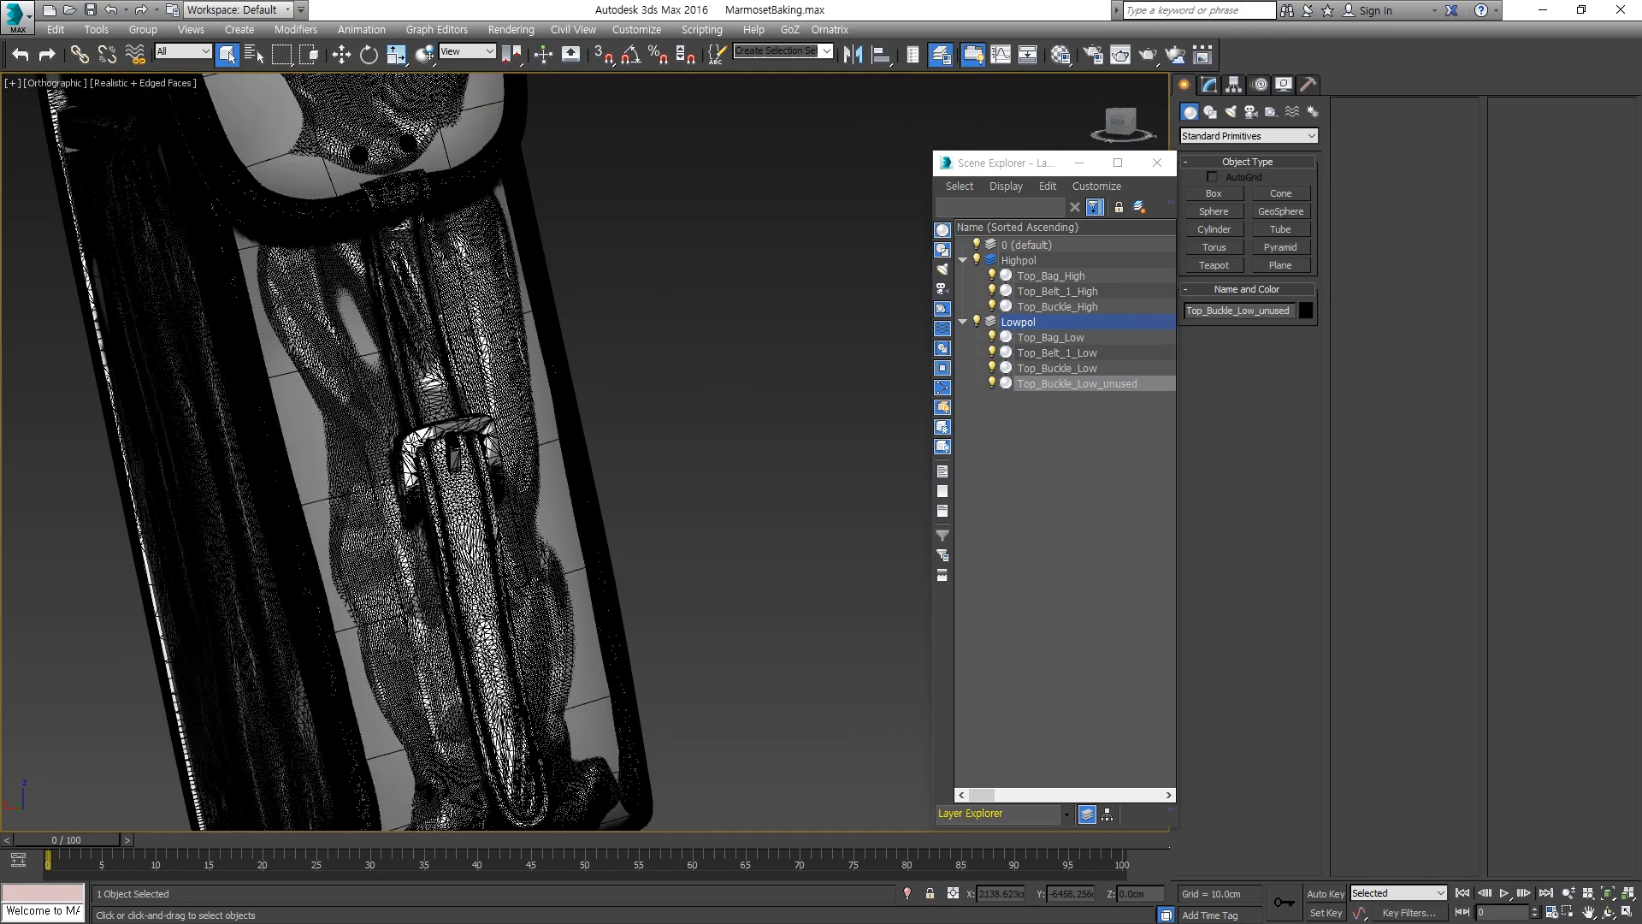
scroll(450, 425, up, 6)
click(450, 425)
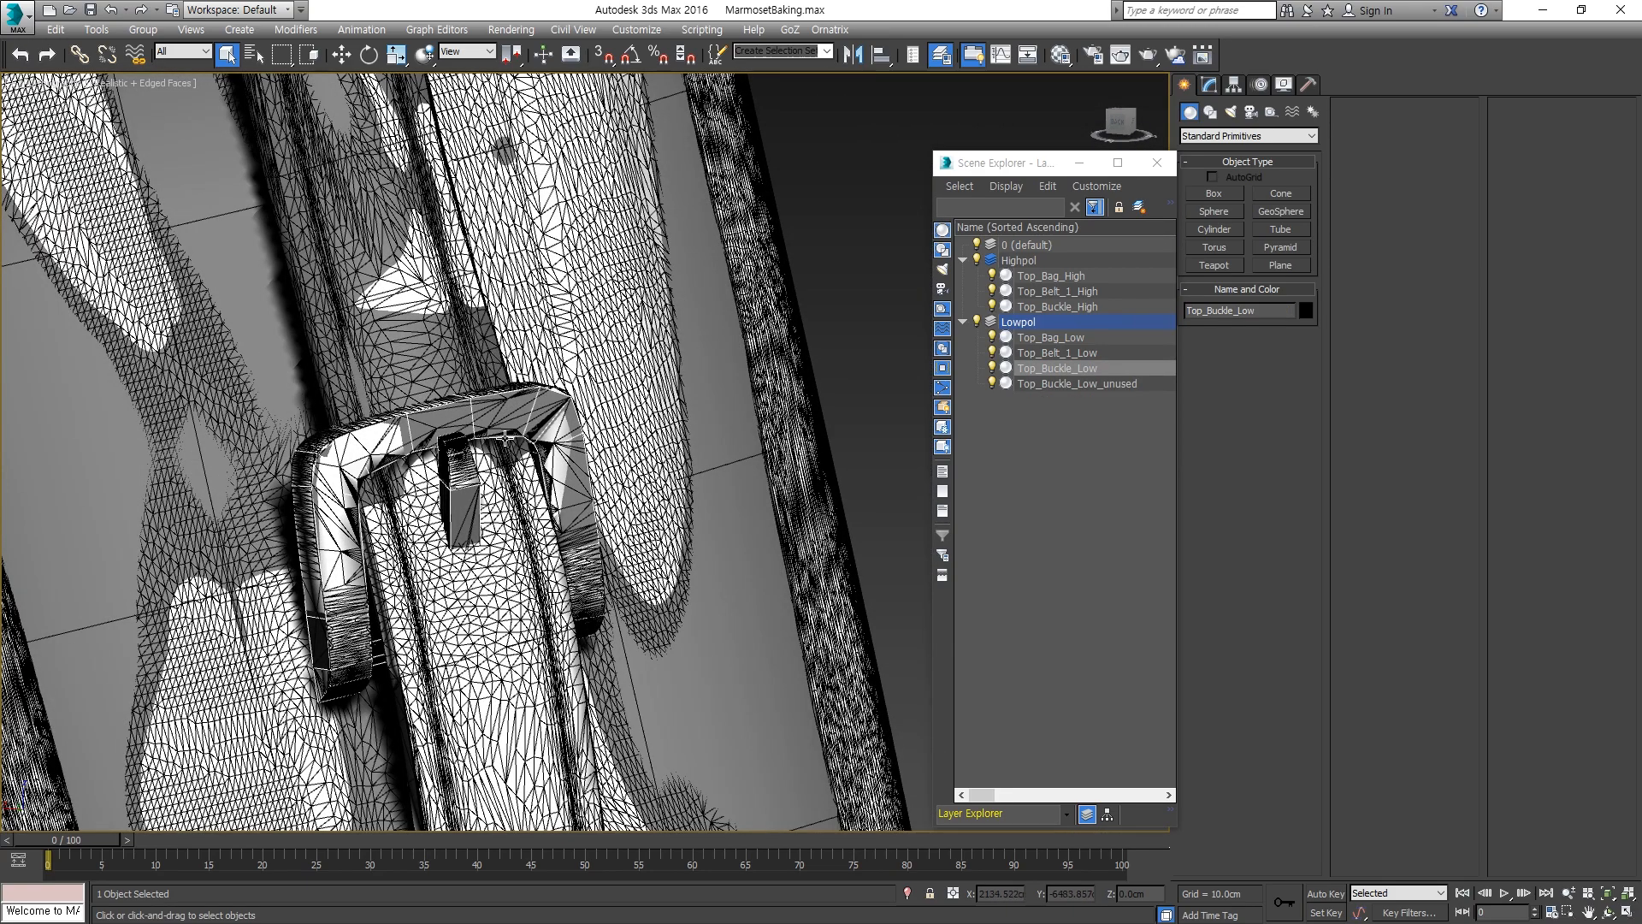
scroll(519, 433, down, 10)
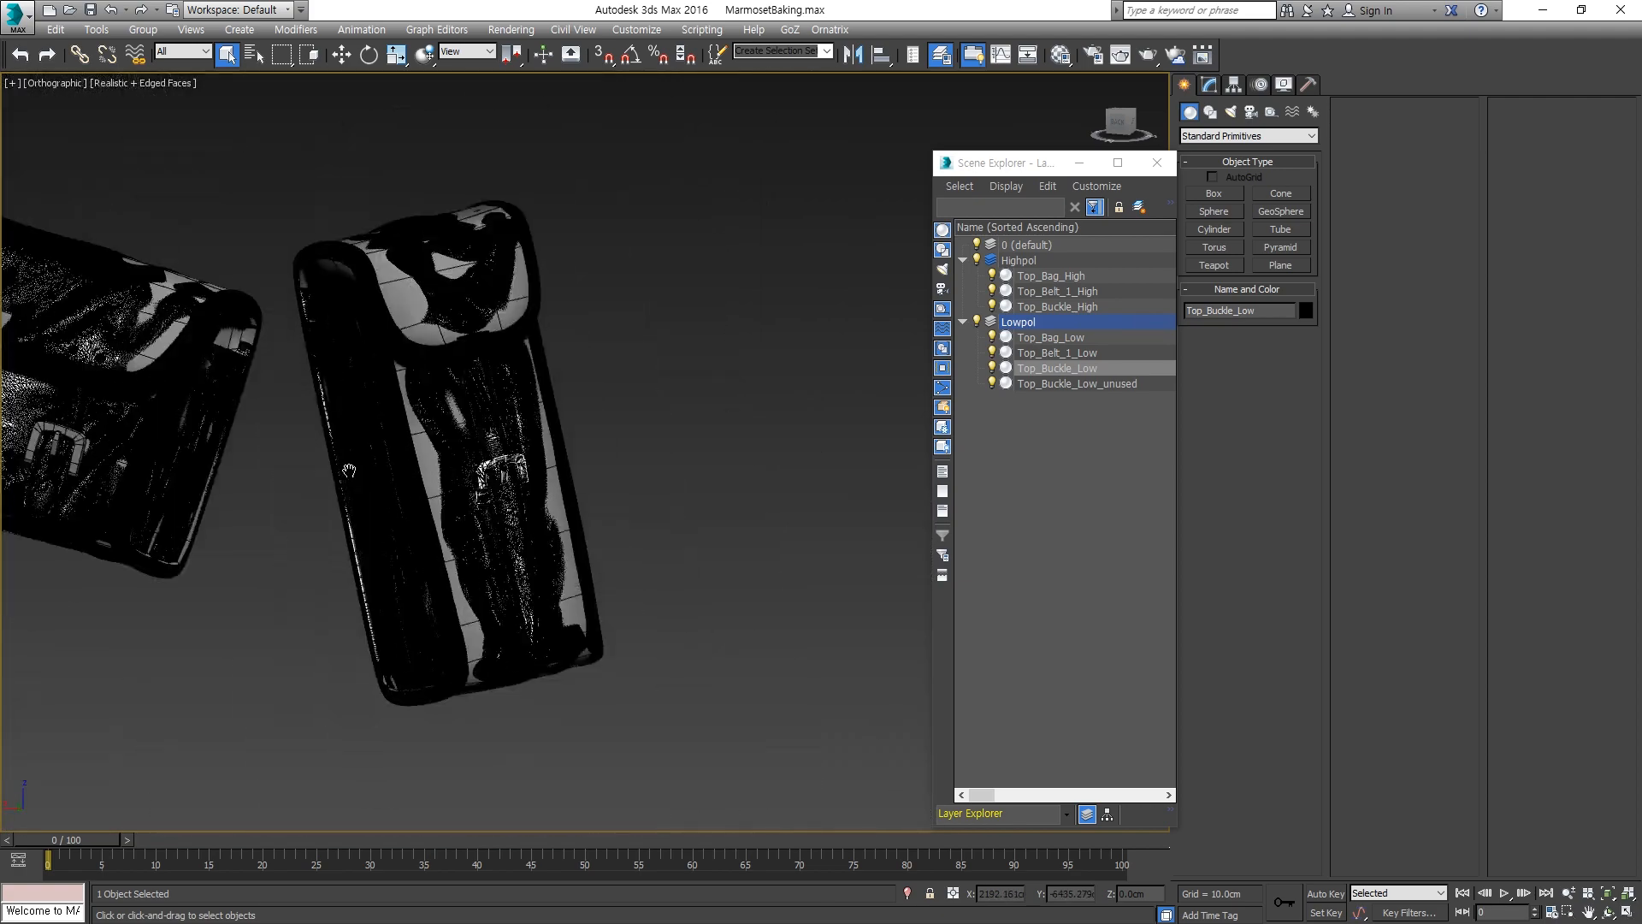
middle_drag(349, 471, 711, 511)
click(442, 485)
middle_drag(442, 484, 611, 529)
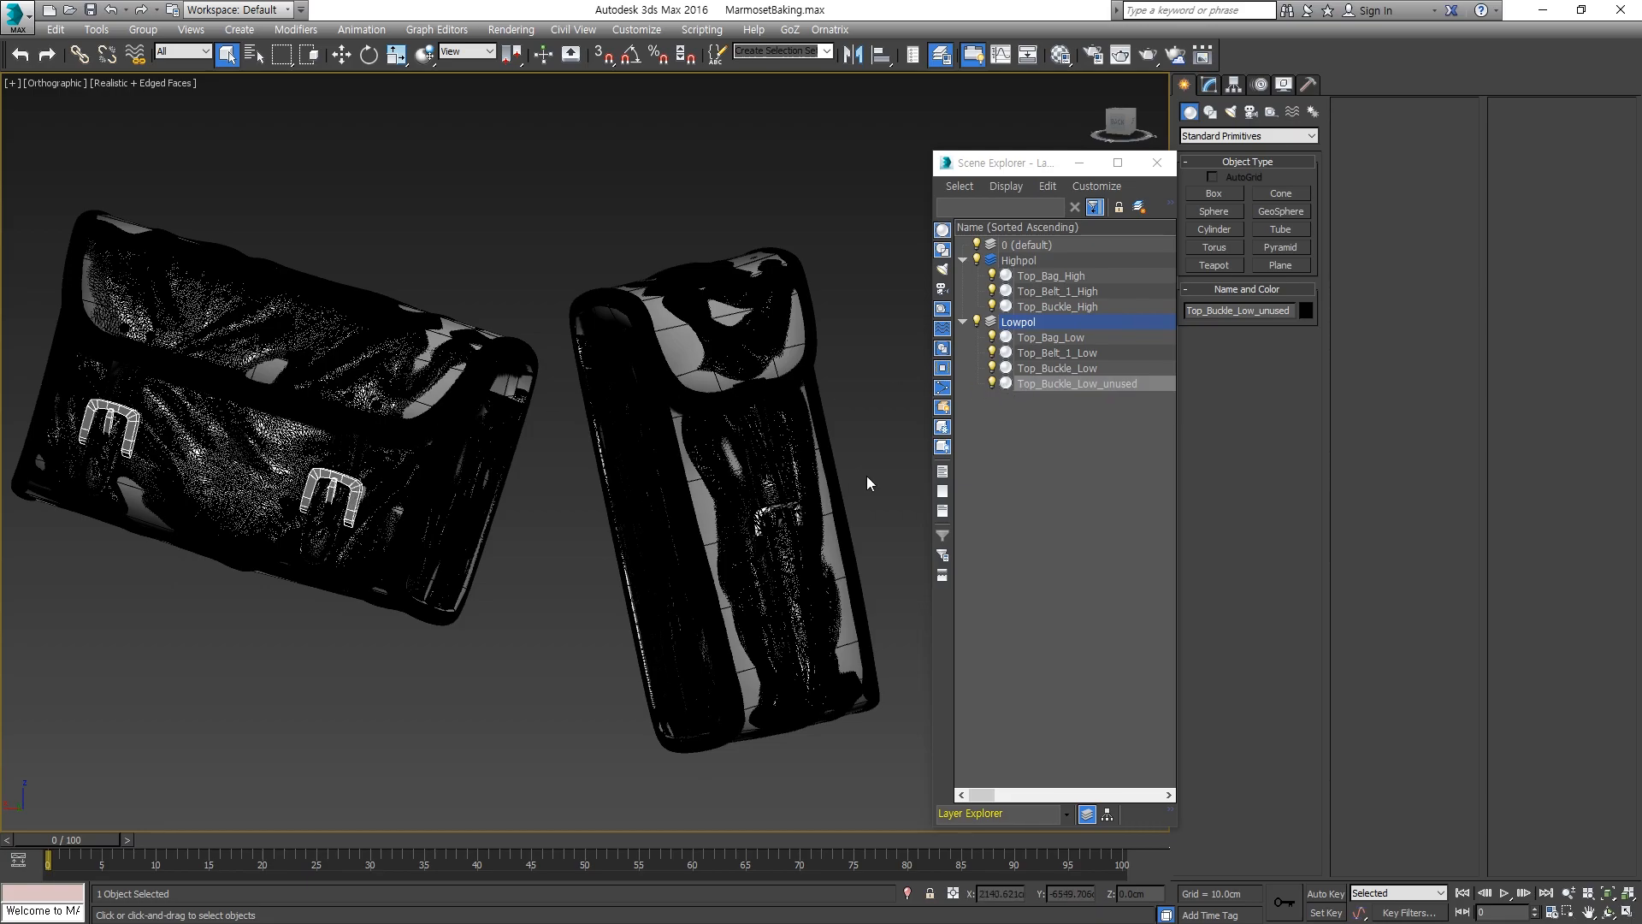
Examine the wide bag's buckle area up close, selecting the high-poly belt and the unused low-poly buckle.
scroll(772, 521, up, 5)
scroll(773, 535, down, 4)
middle_drag(706, 542, 1029, 545)
middle_drag(485, 514, 538, 513)
middle_drag(666, 544, 635, 556)
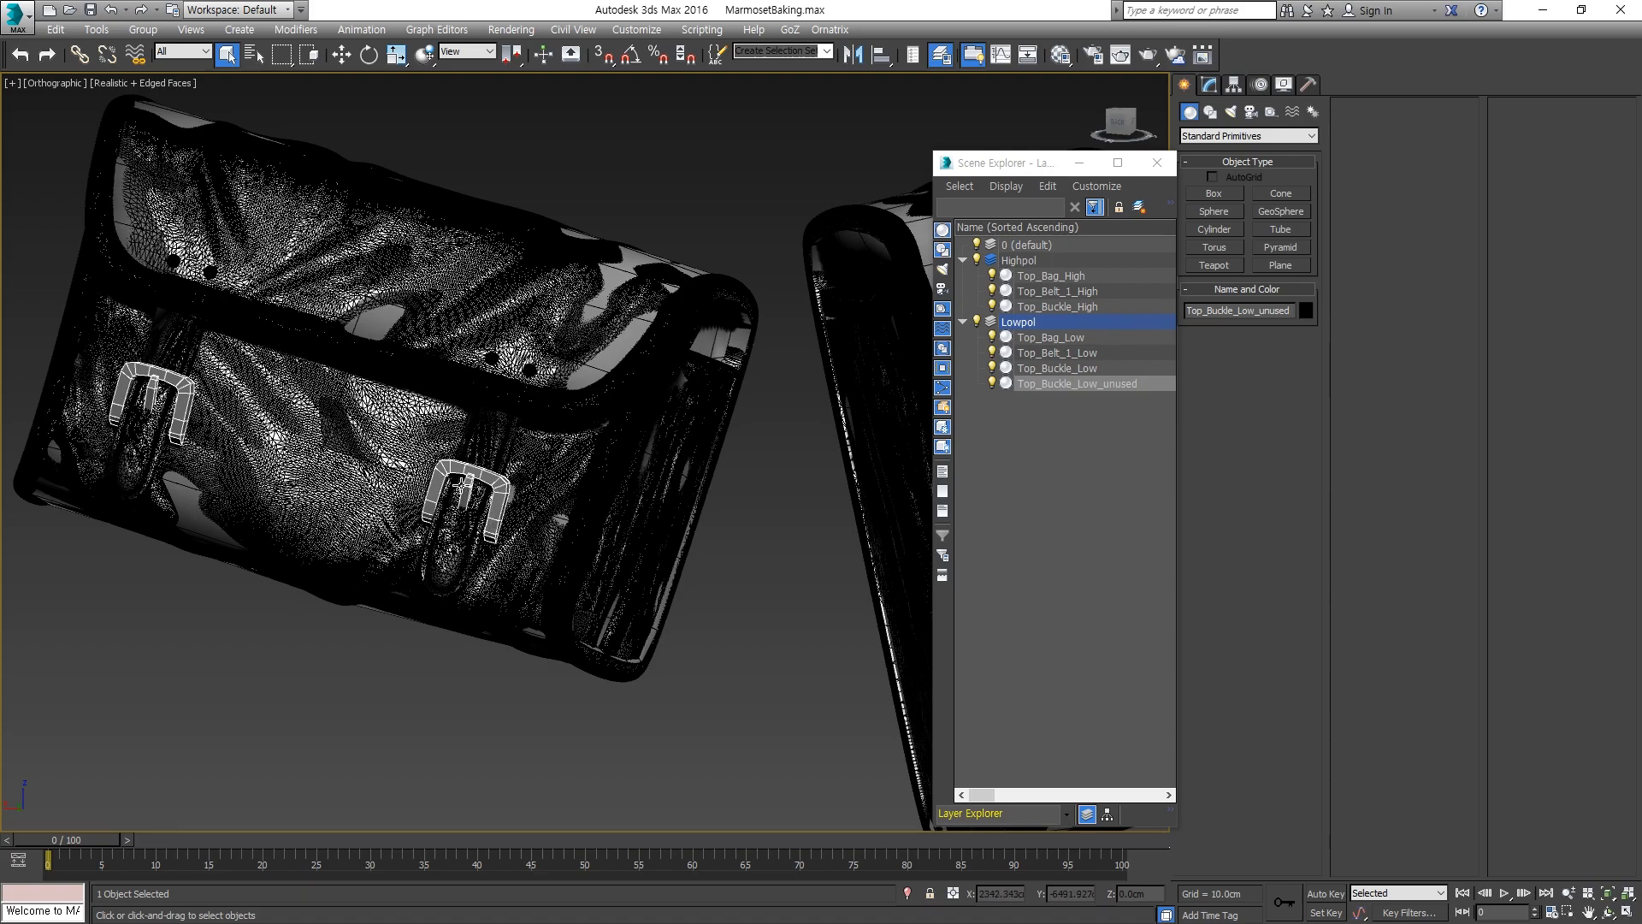
scroll(462, 481, up, 4)
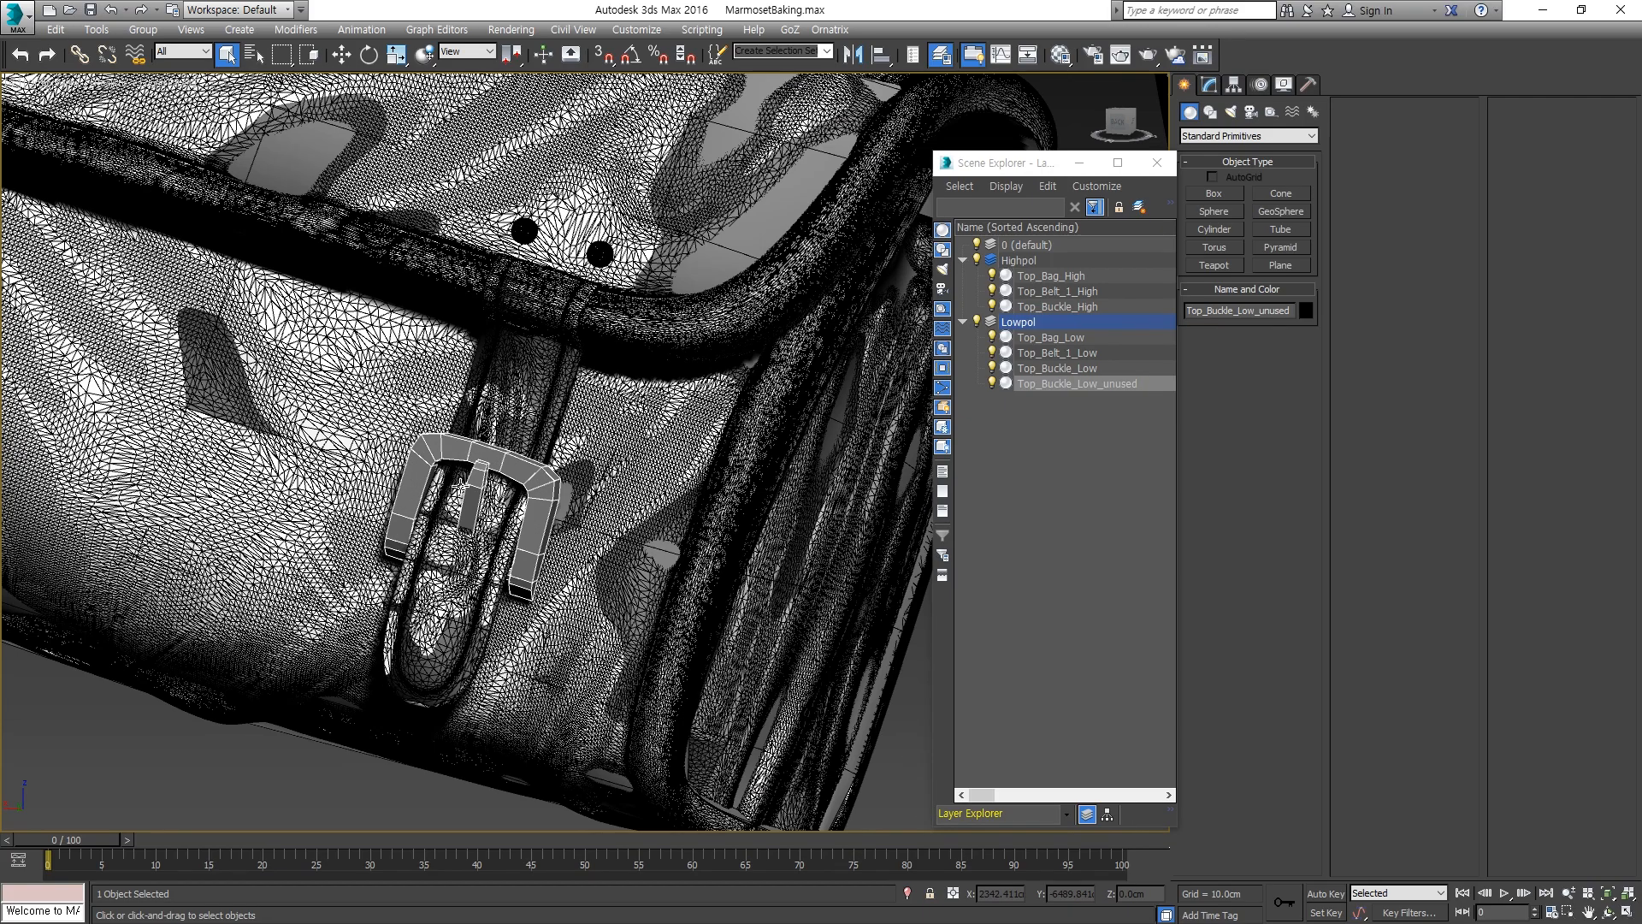
click(525, 439)
middle_drag(525, 439, 592, 389)
scroll(595, 397, up, 2)
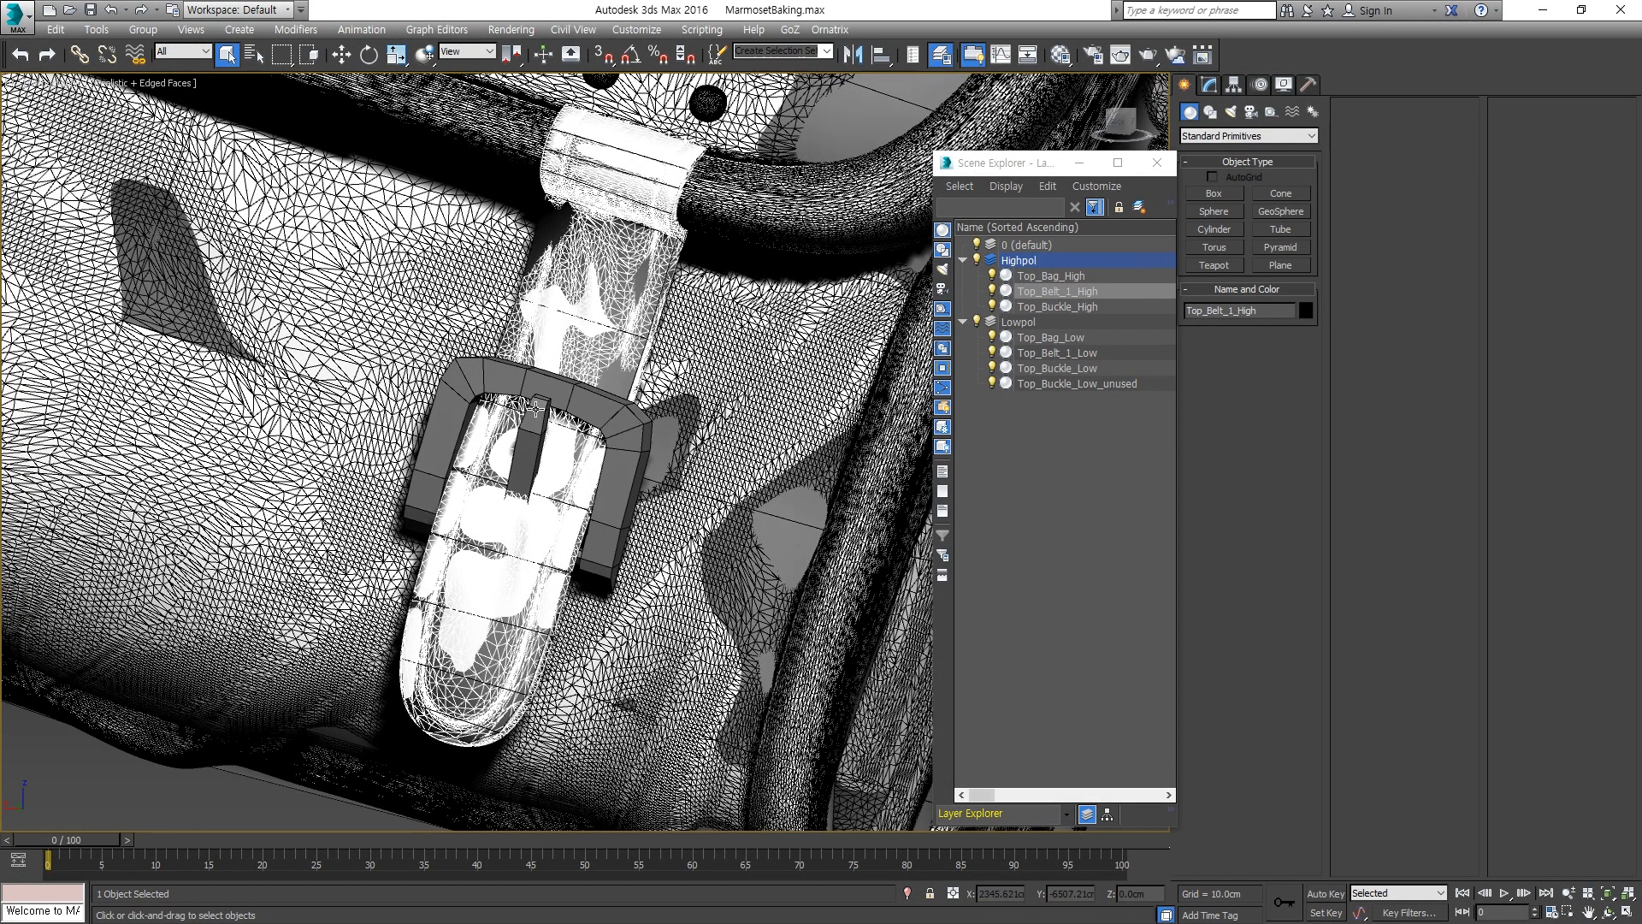
middle_drag(540, 419, 551, 473)
click(585, 439)
scroll(574, 428, down, 5)
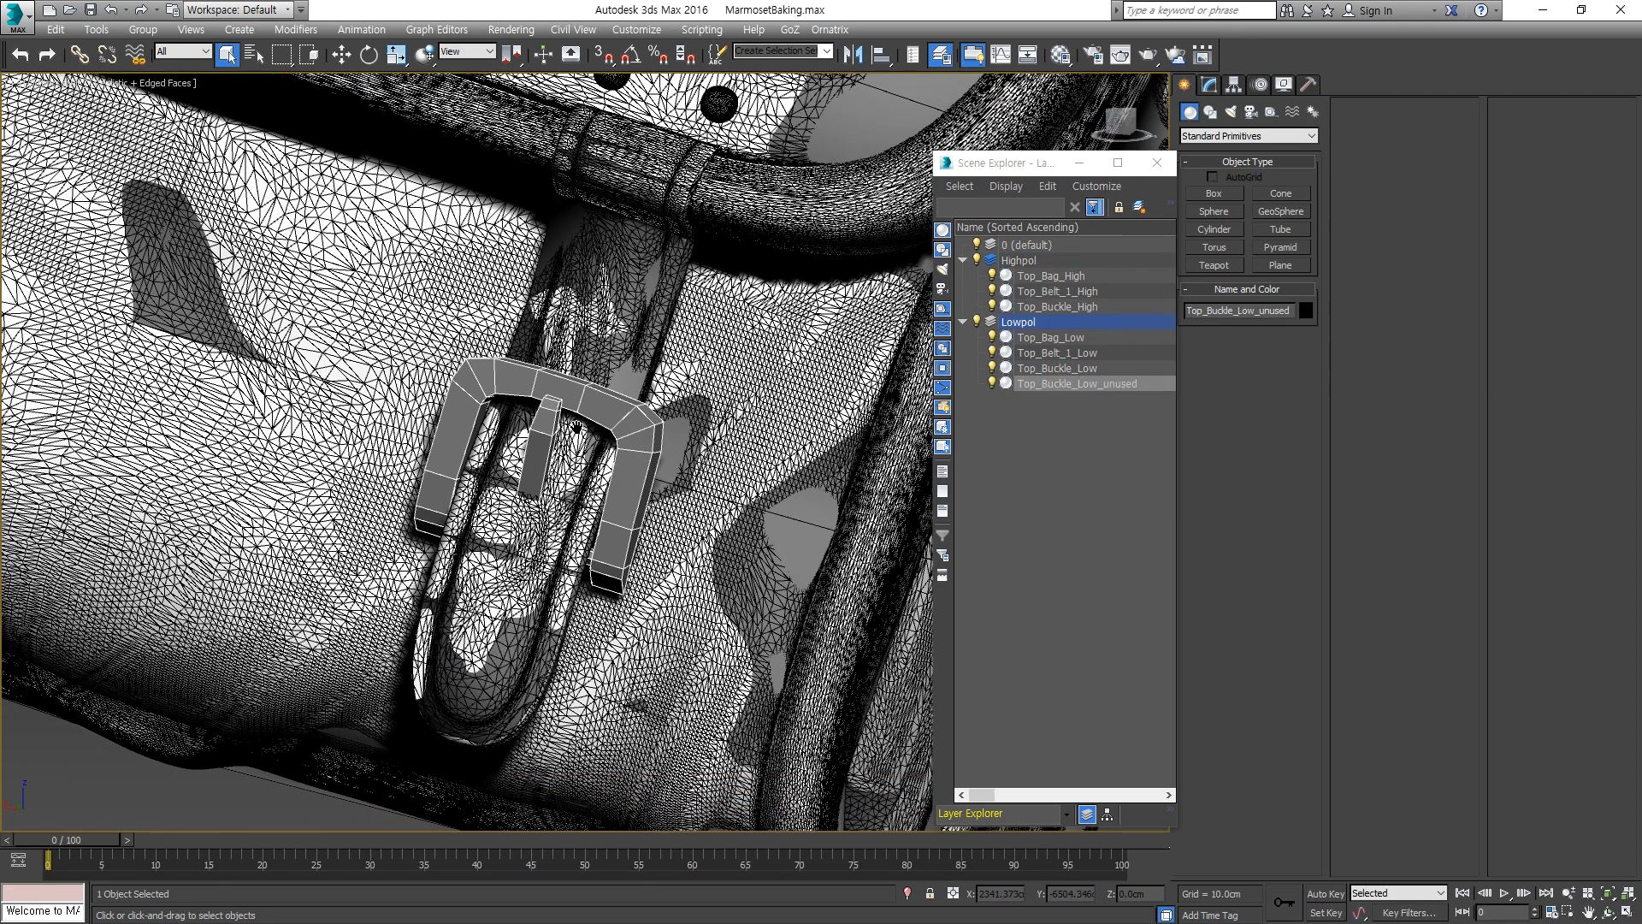
scroll(578, 430, down, 5)
scroll(578, 430, up, 5)
scroll(578, 430, down, 5)
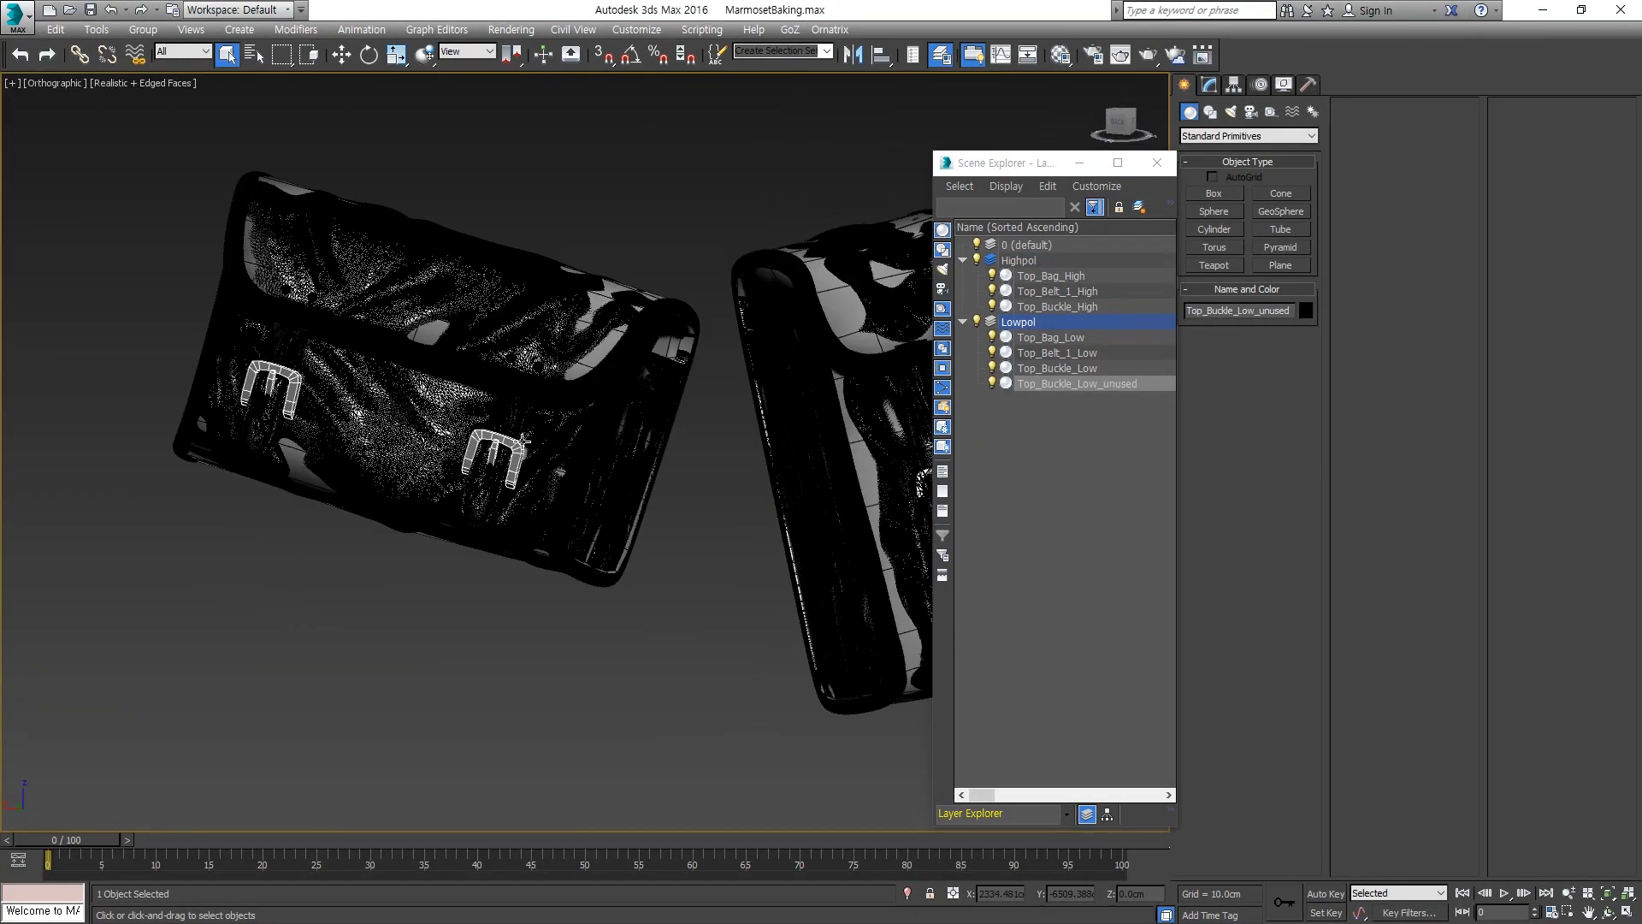
Hide the Highpol layer, inspect the low-poly buckles on the wide bag, and clear the selection.
click(977, 259)
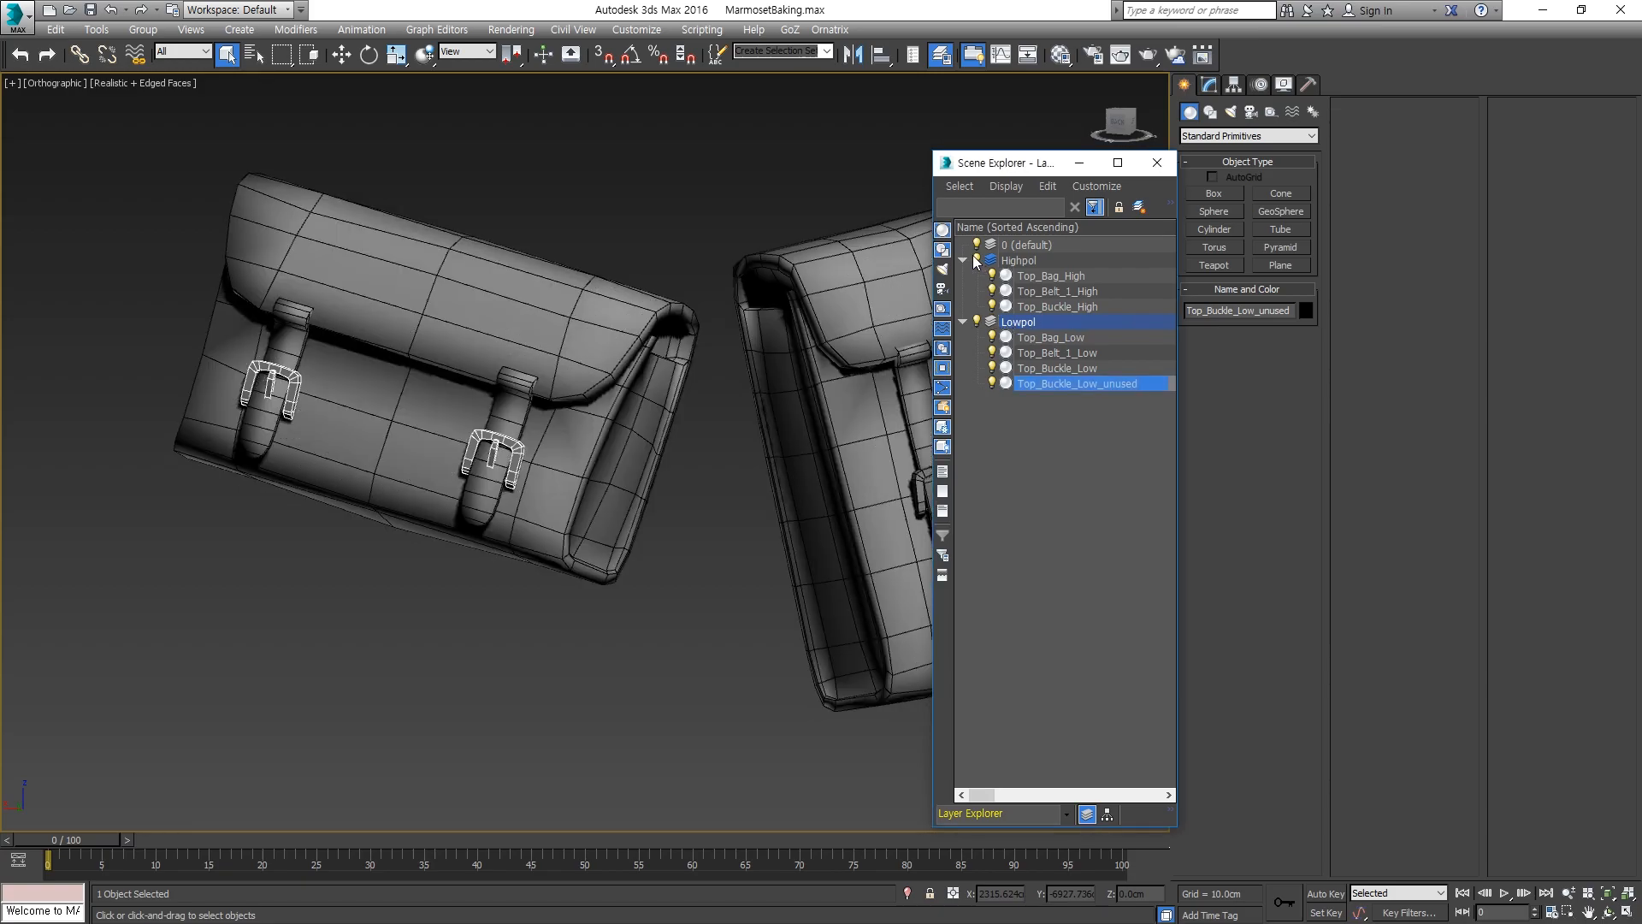
click(621, 390)
alt+middle_drag(591, 420, 657, 366)
click(434, 415)
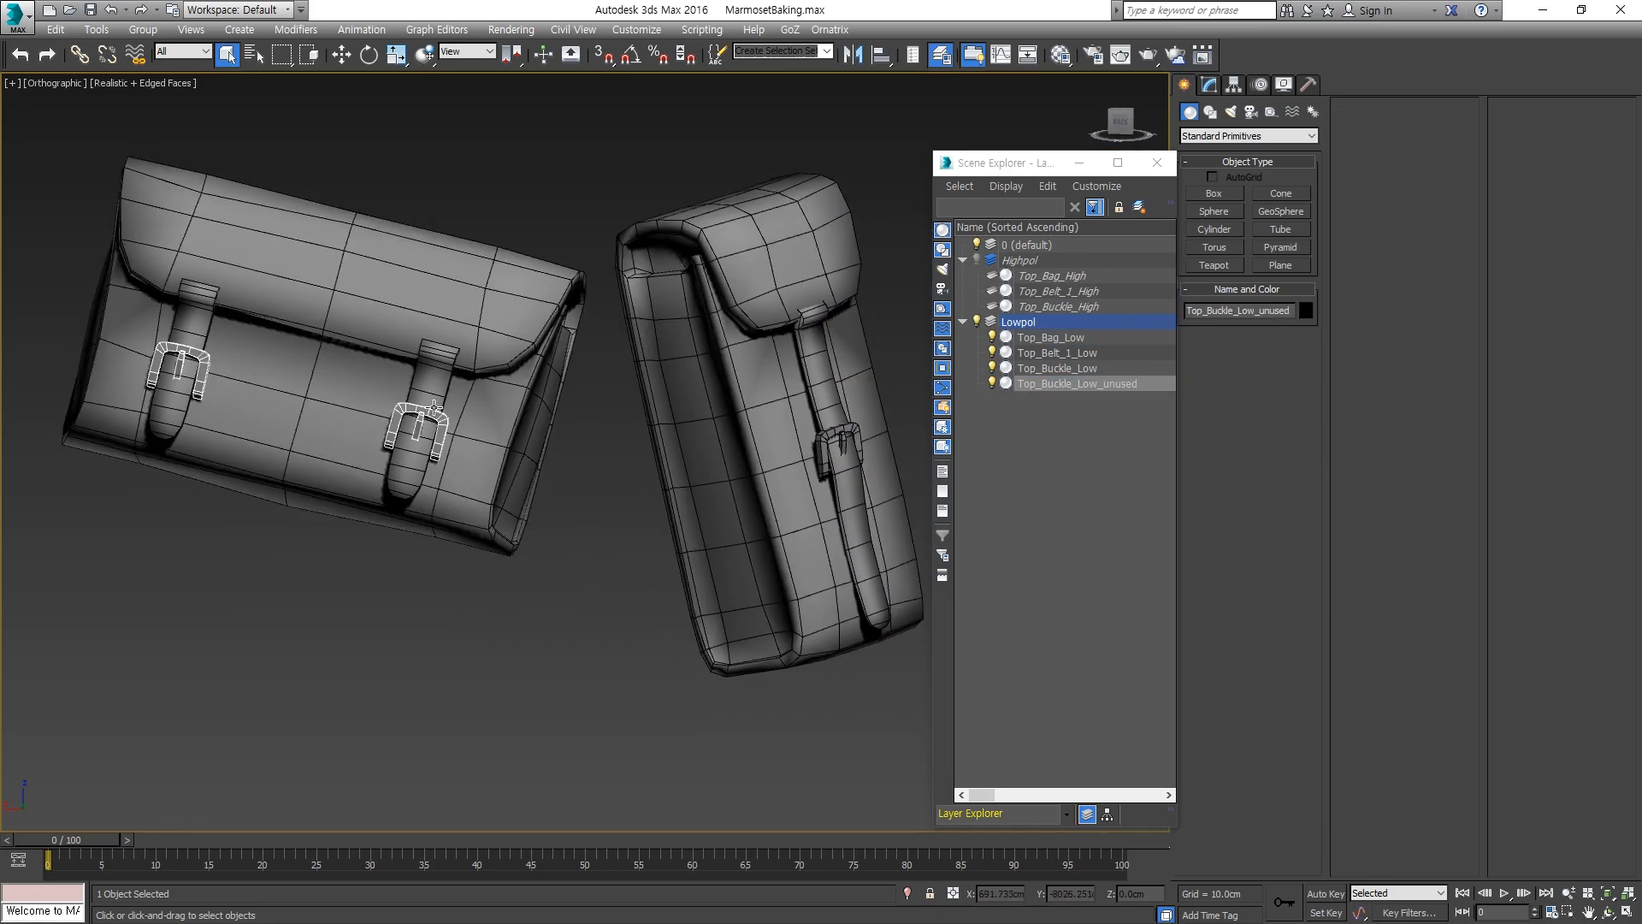
scroll(423, 423, up, 8)
scroll(461, 419, down, 4)
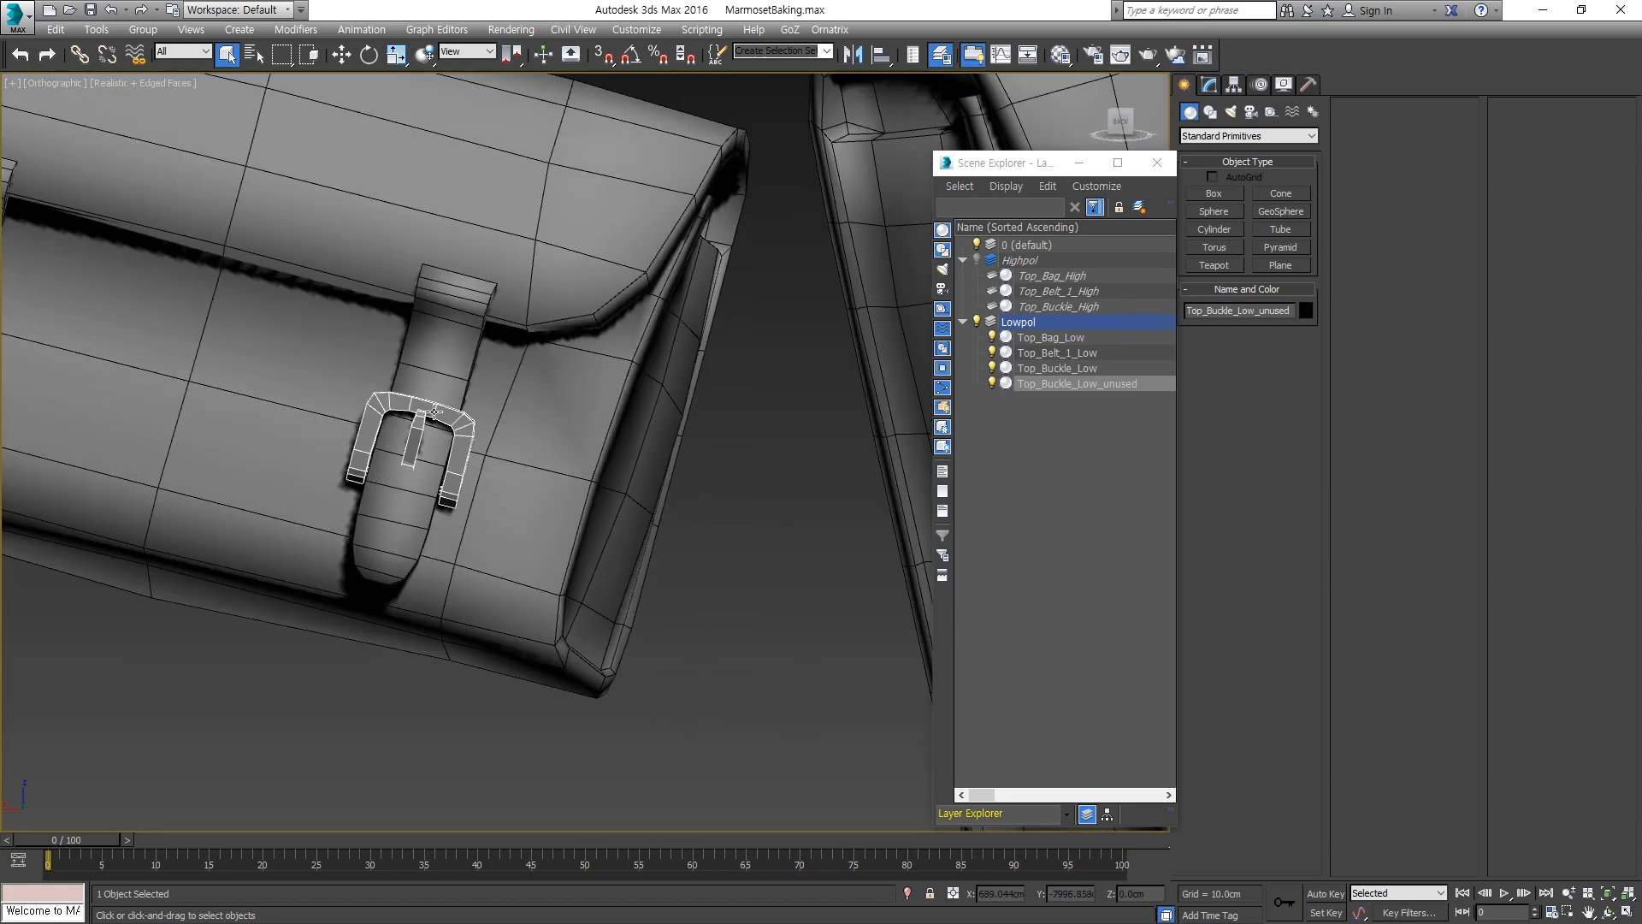
middle_drag(536, 418, 542, 490)
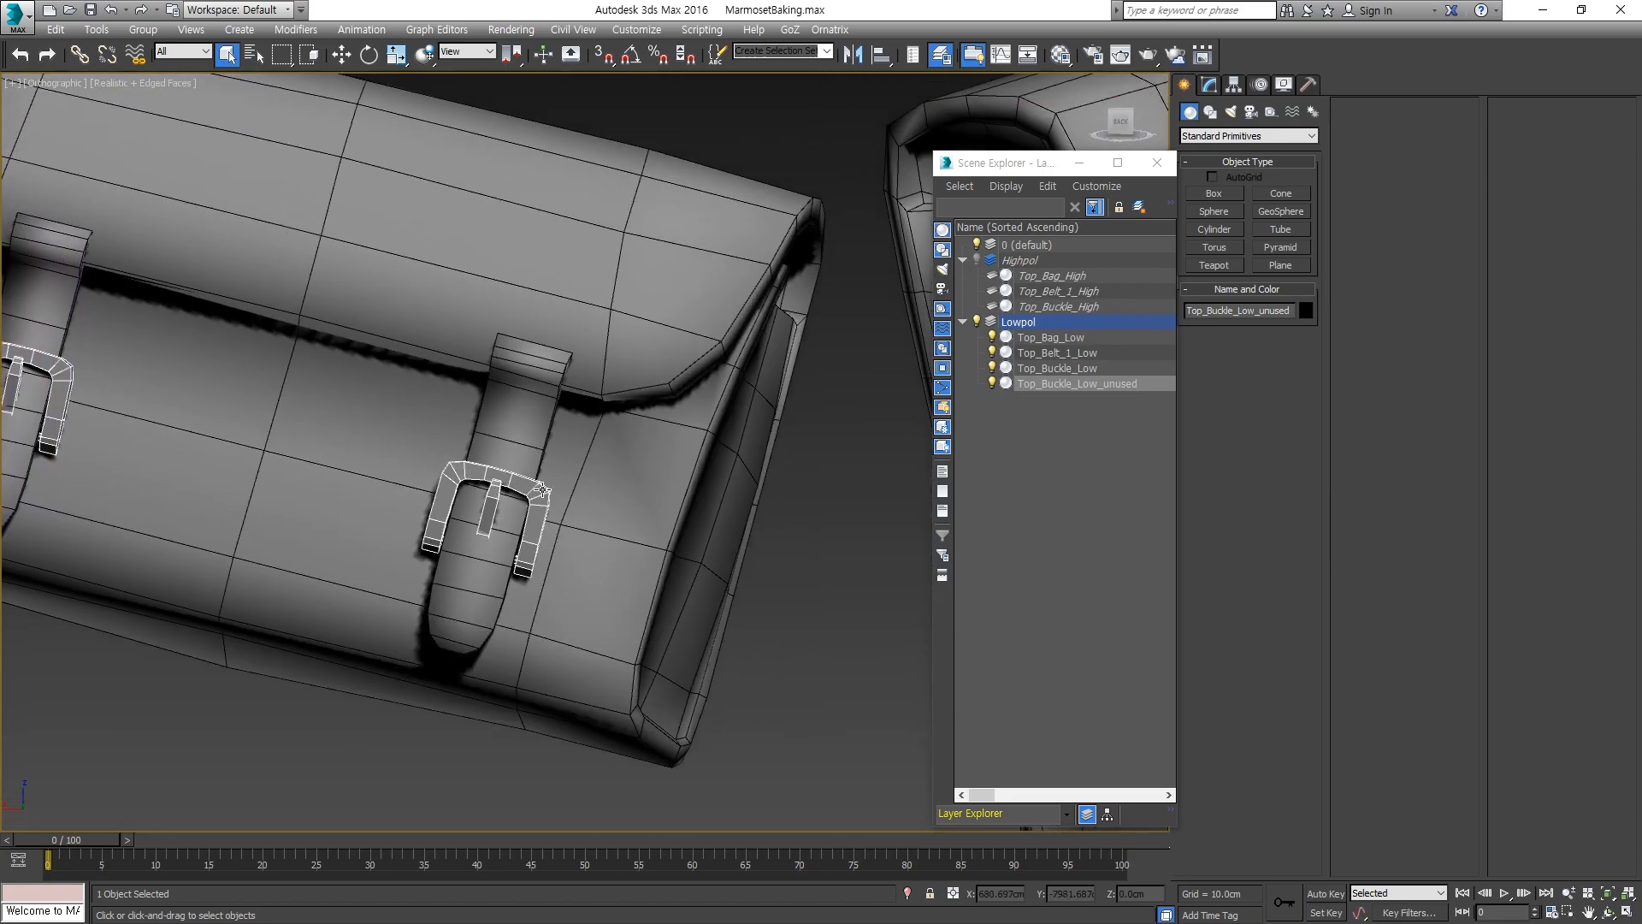
scroll(737, 458, down, 2)
middle_drag(661, 472, 697, 499)
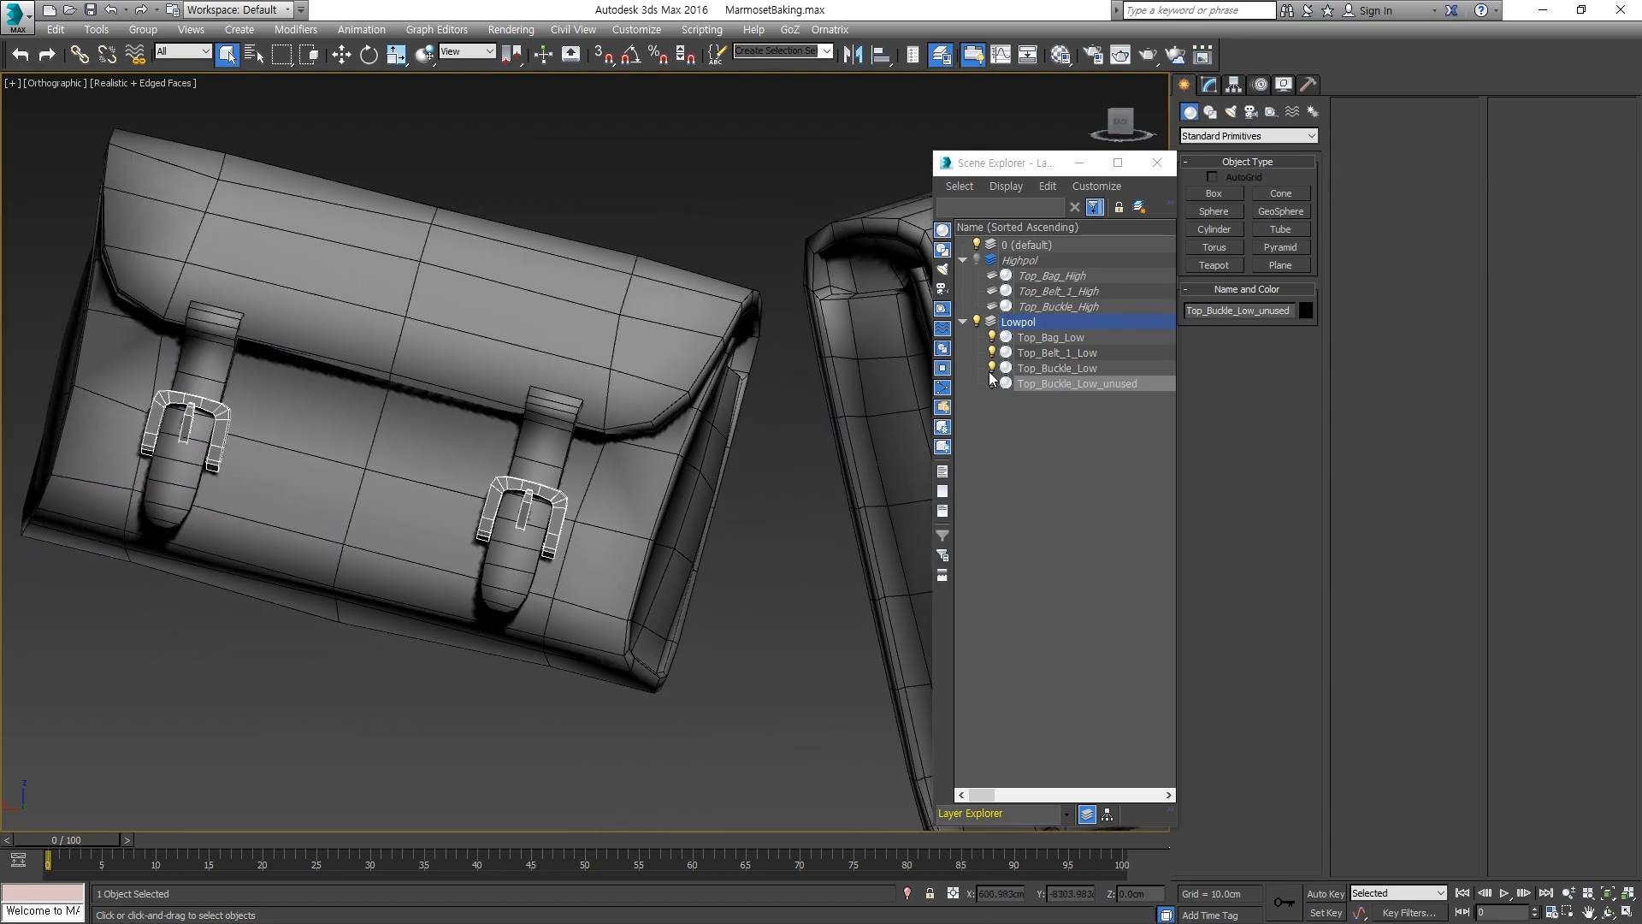
click(751, 527)
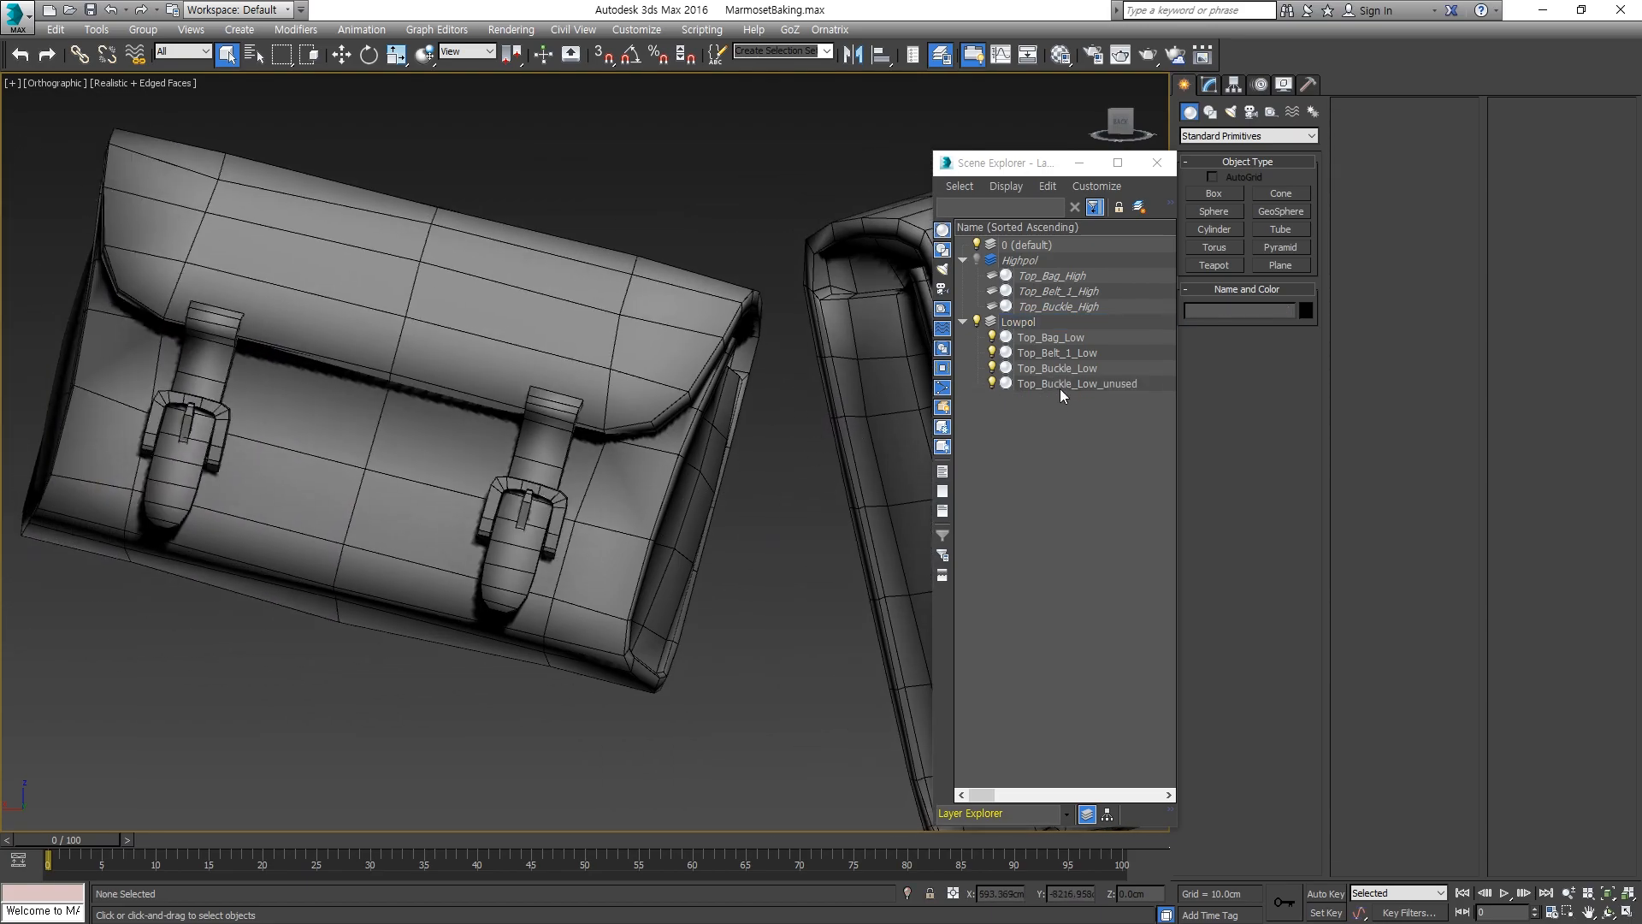
Hide Top_Buckle_Low_unused and select Top_Buckle_Low, bringing both bags into view.
click(1026, 385)
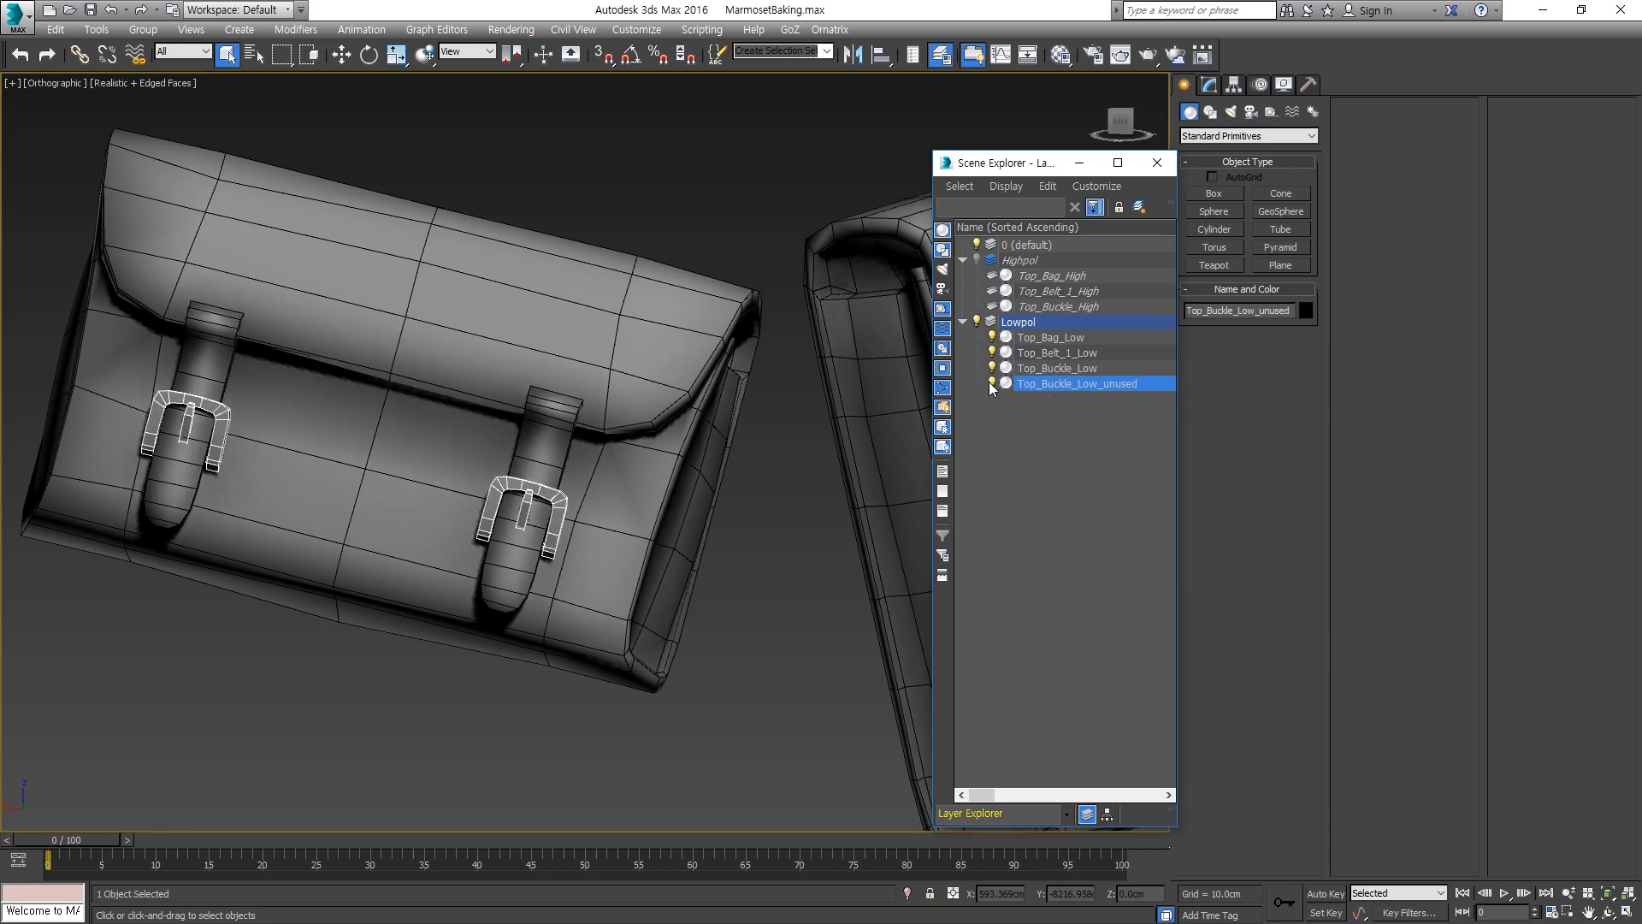
click(991, 383)
click(1033, 368)
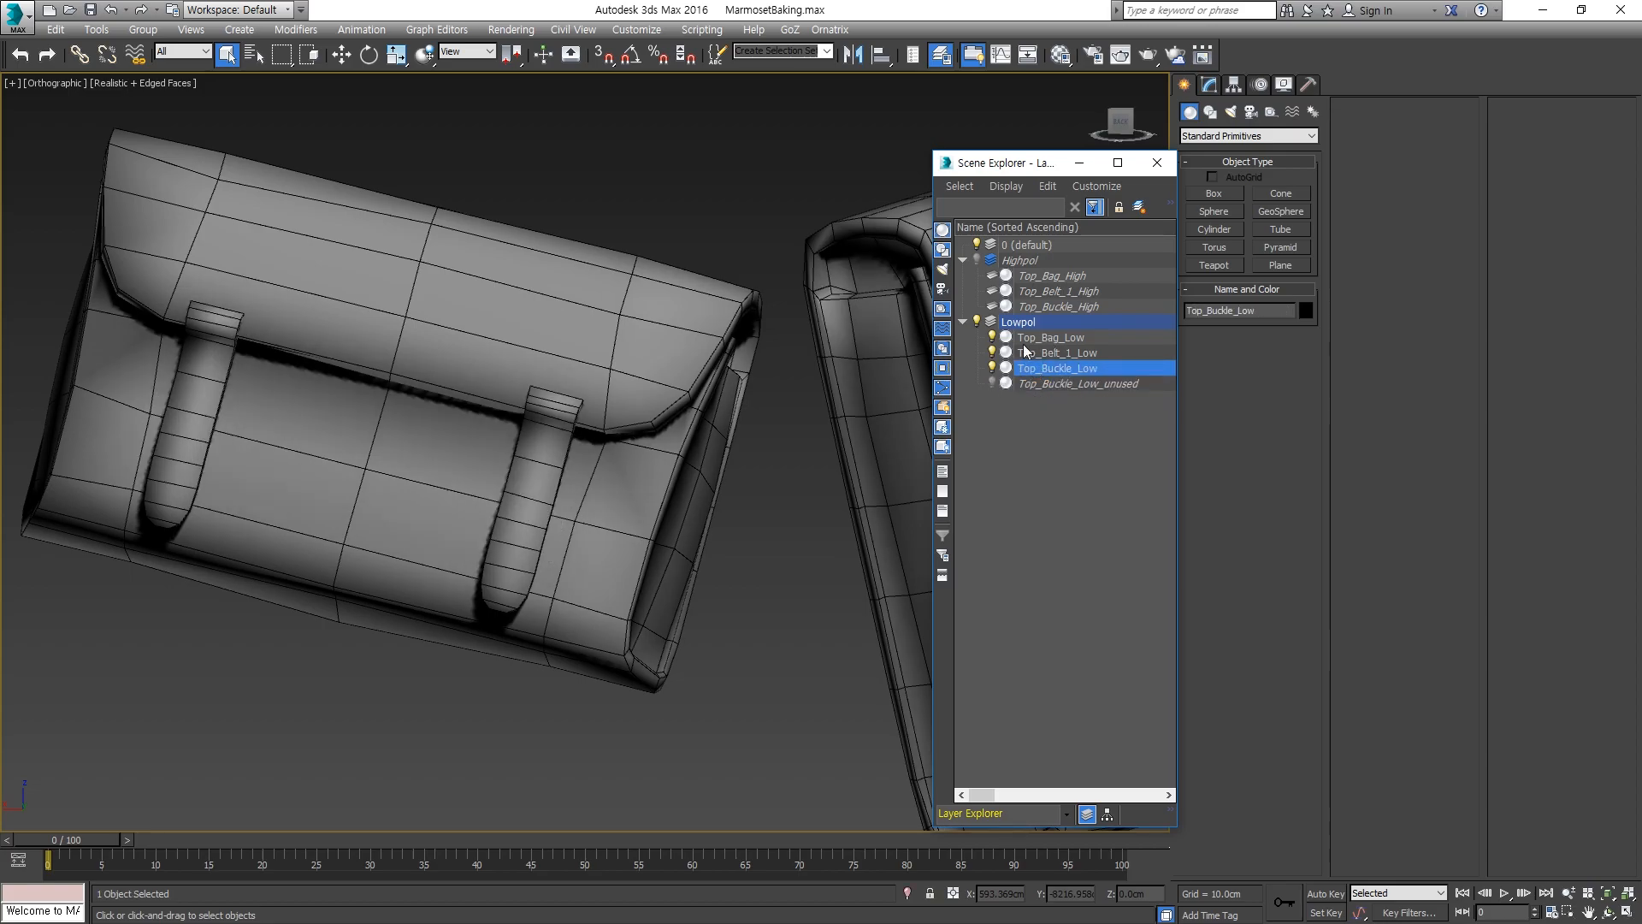
middle_drag(746, 403, 656, 418)
middle_drag(744, 444, 648, 463)
scroll(648, 464, down, 3)
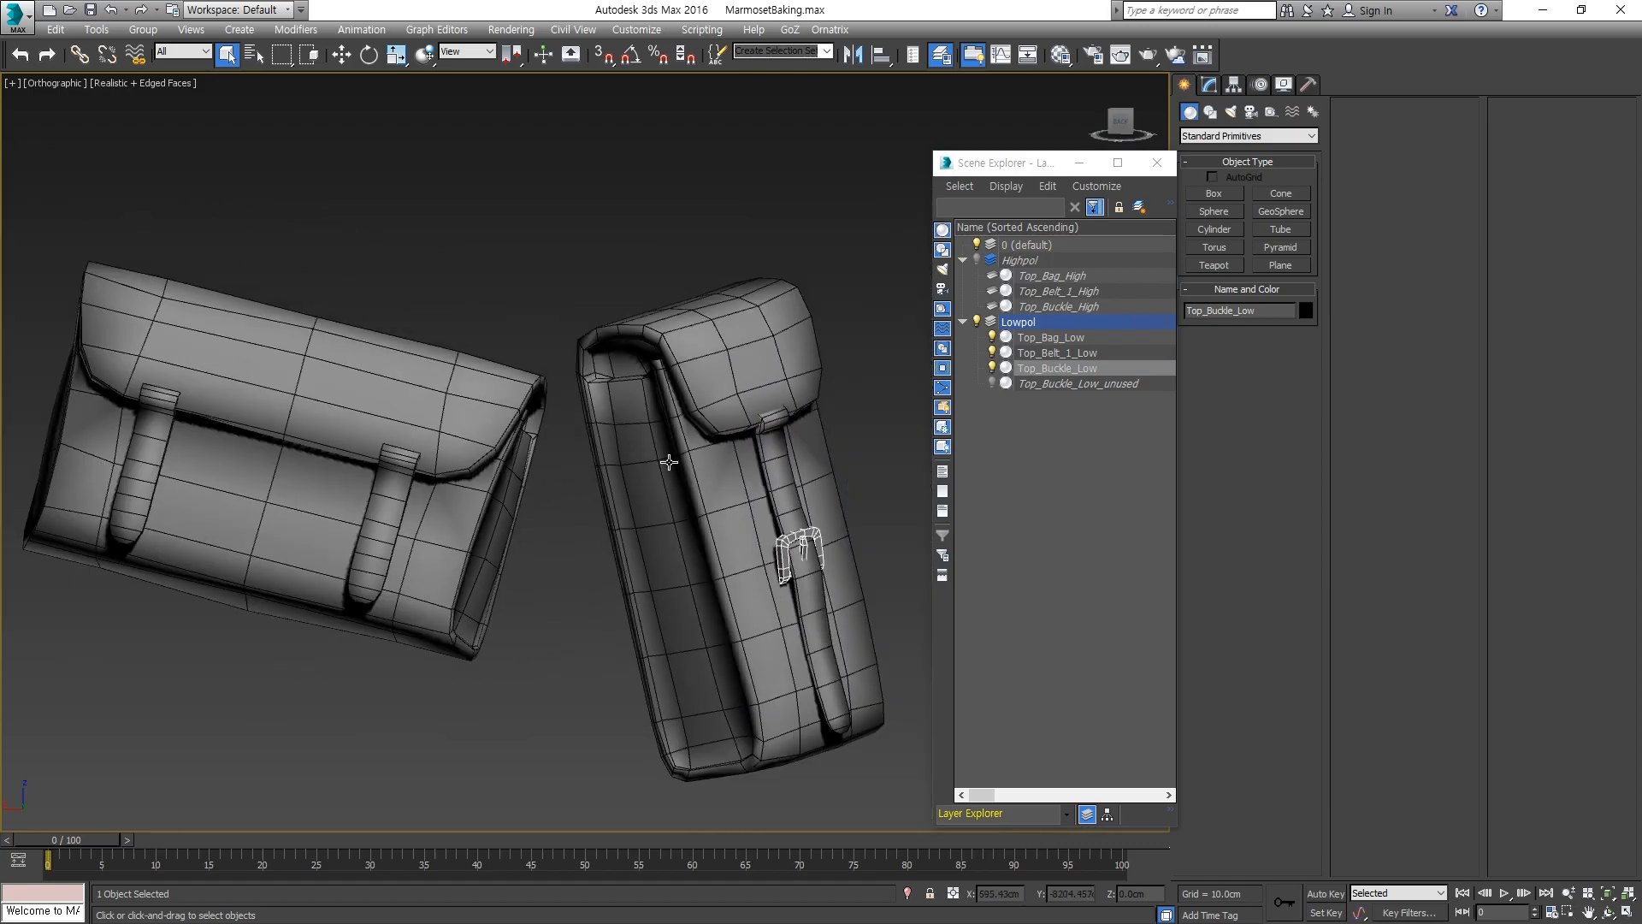
scroll(648, 464, down, 3)
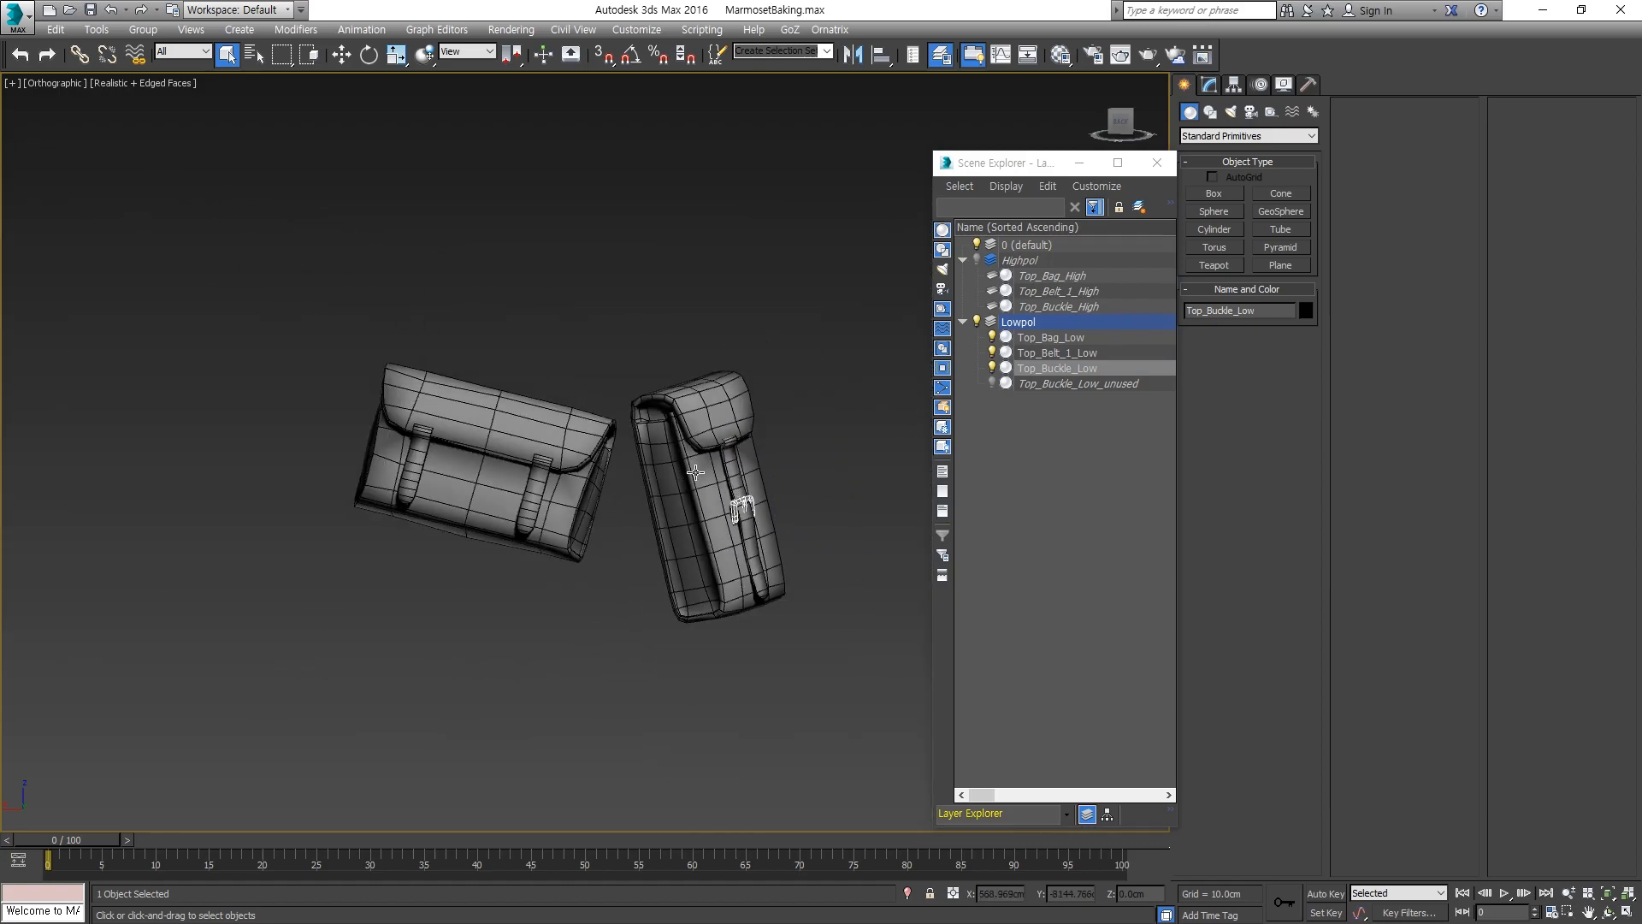
Select the three visible low-poly meshes, and inspect the narrow bag's low-poly buckle up close by selecting it alone.
click(738, 504)
click(740, 506)
drag(834, 621, 834, 659)
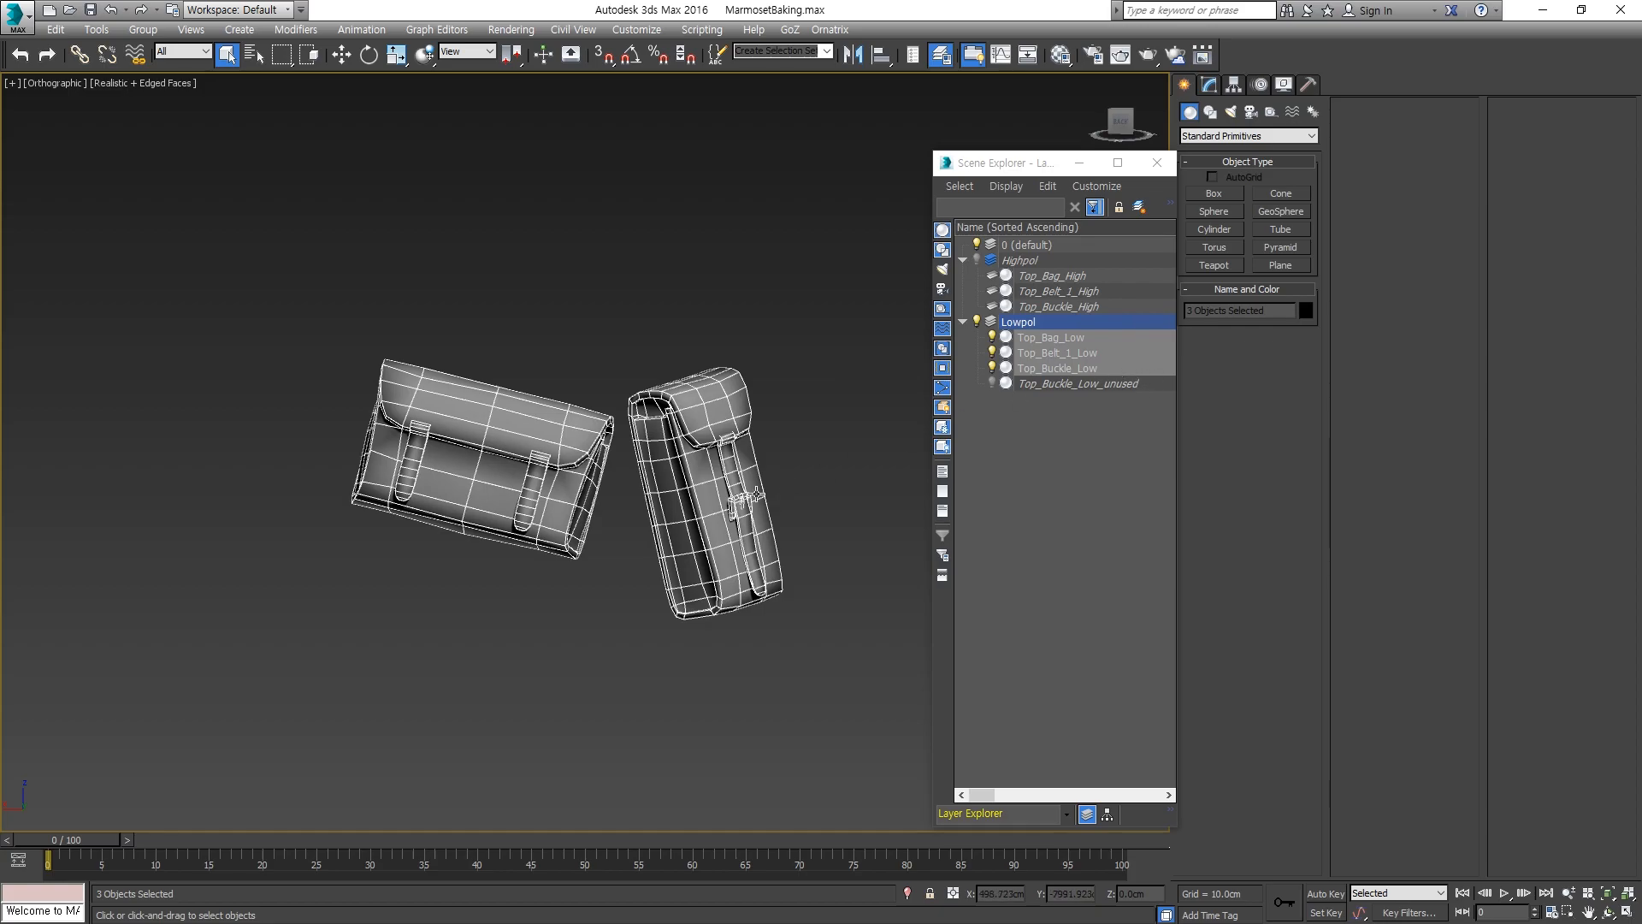
scroll(753, 483, up, 15)
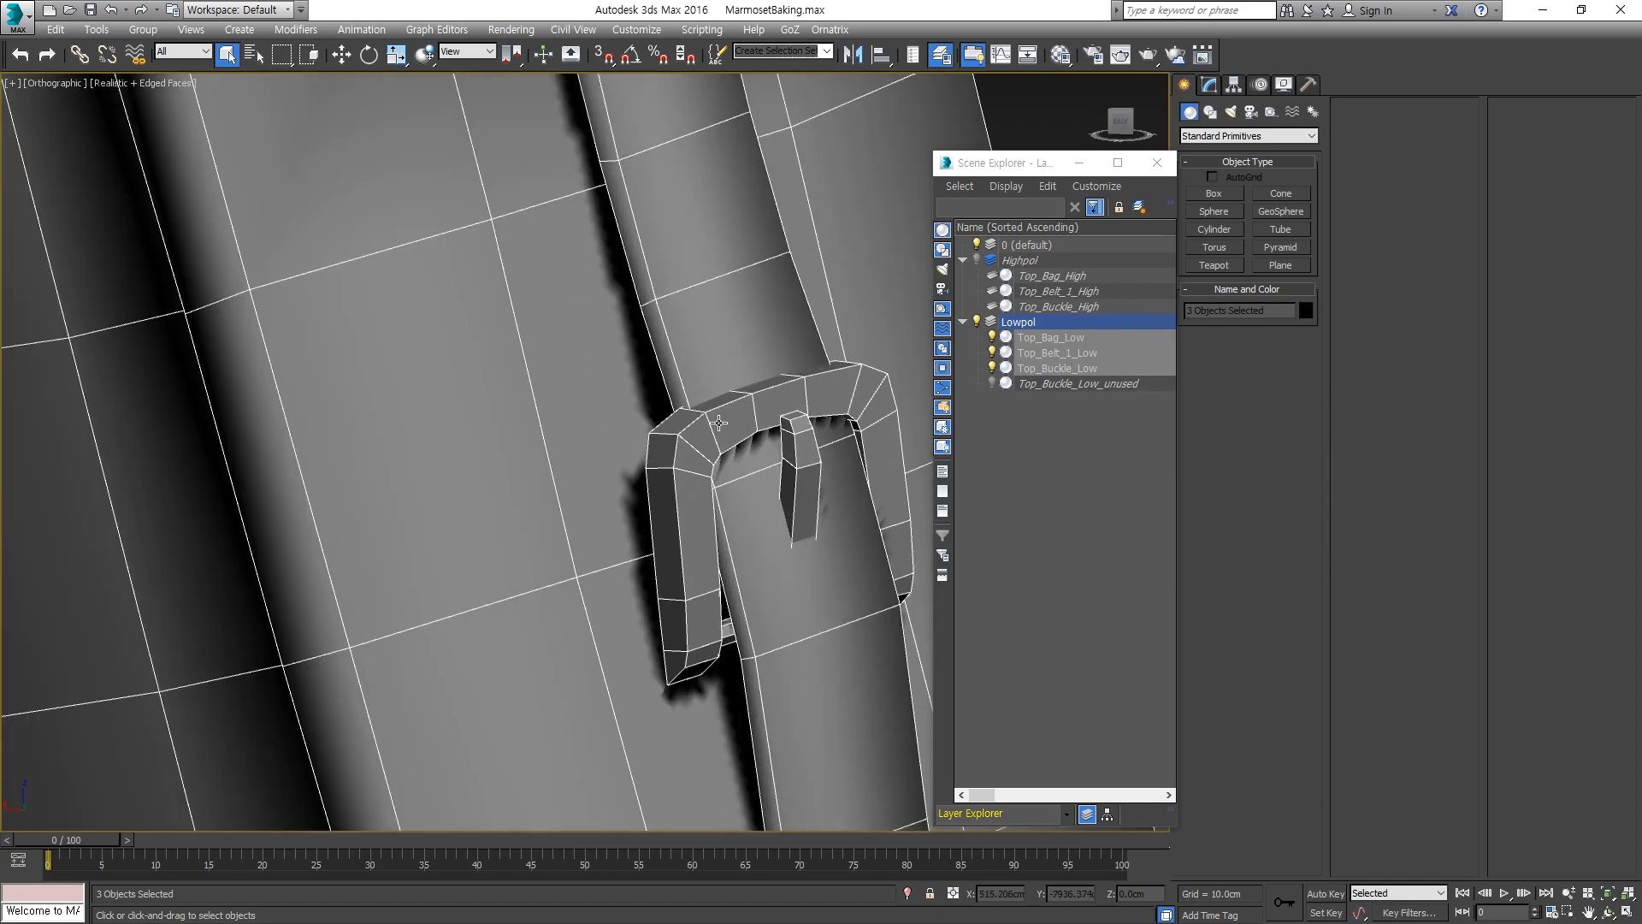
click(749, 468)
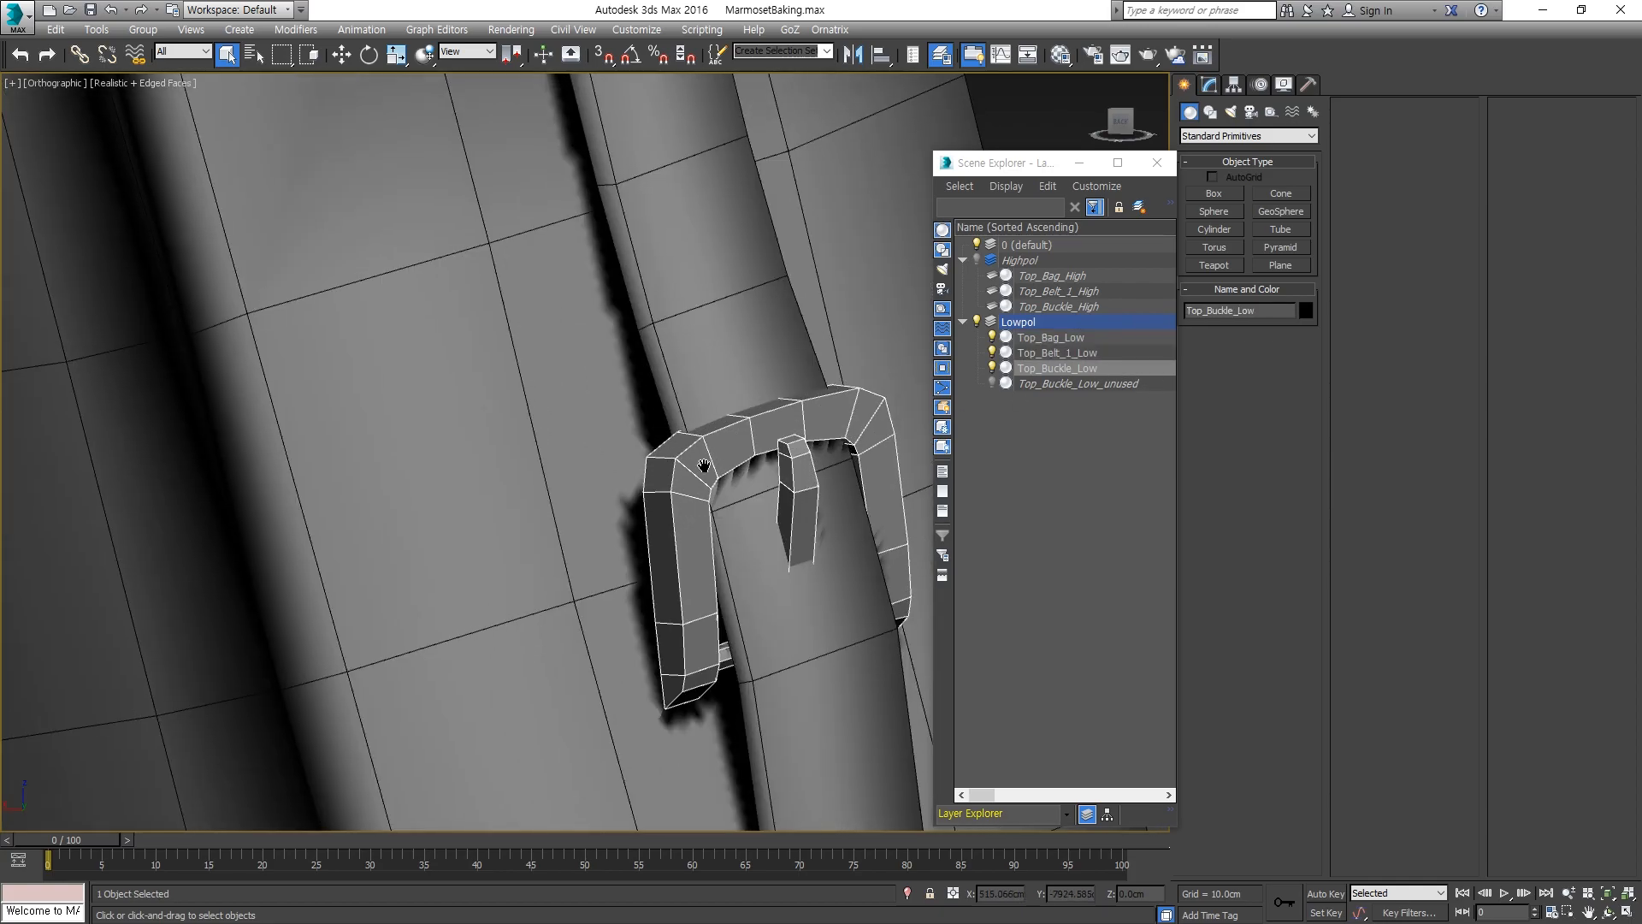
Select Top_Bag_Low, Top_Belt_1_Low and Top_Buckle_Low together and apply an Unwrap UVW modifier to them.
scroll(749, 468, down, 15)
drag(772, 595, 513, 366)
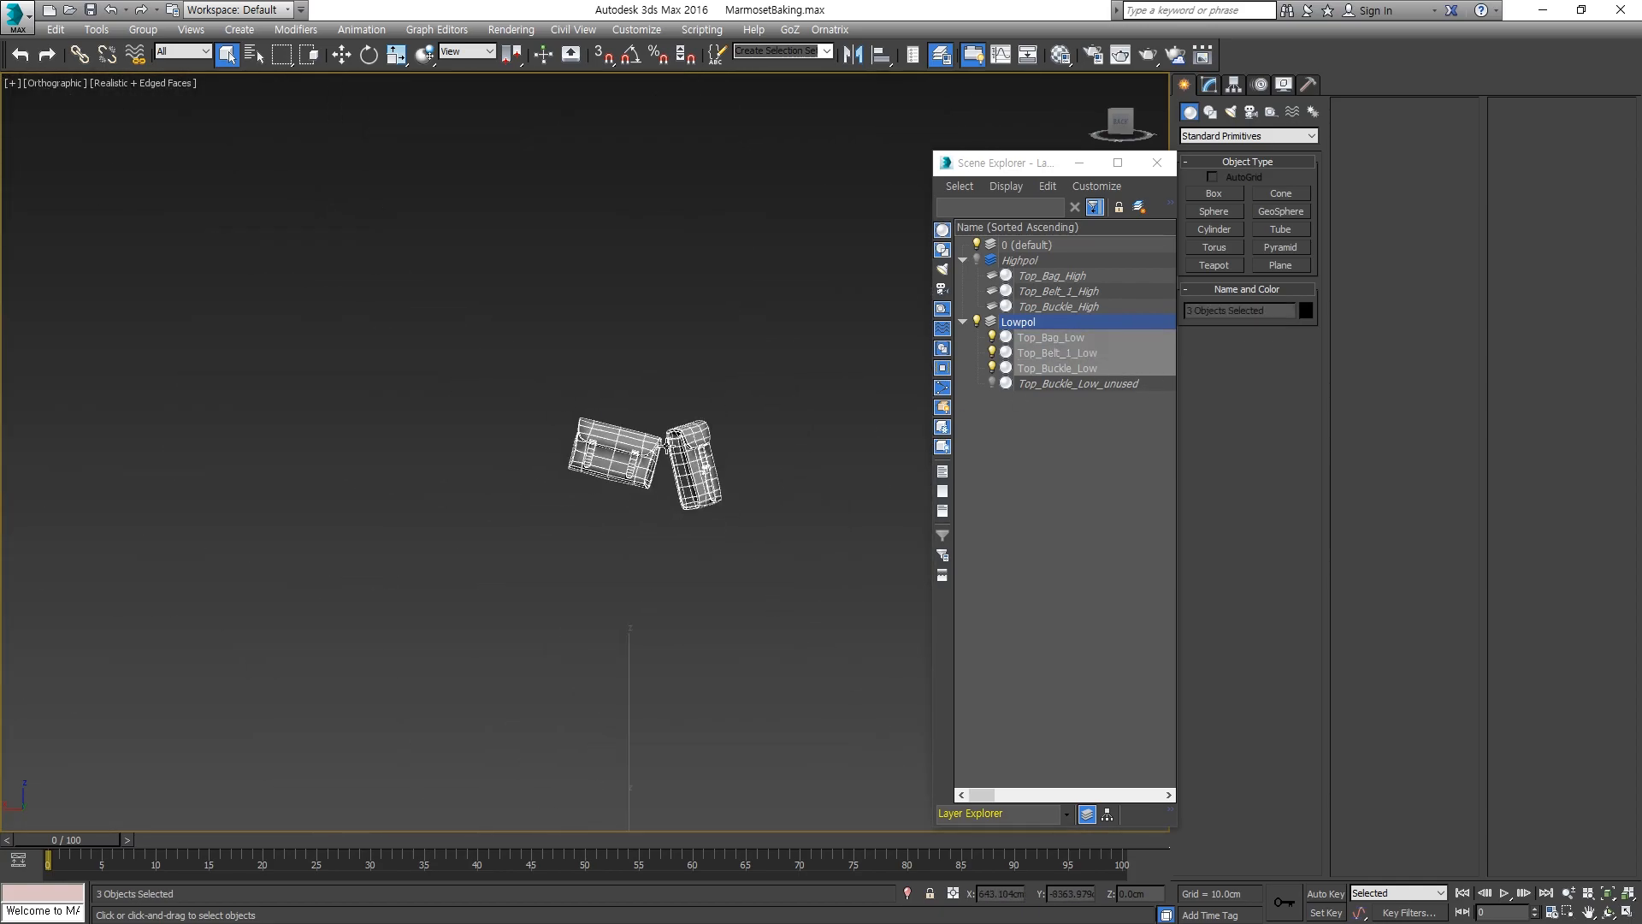
scroll(666, 446, up, 5)
middle_drag(666, 456, 615, 450)
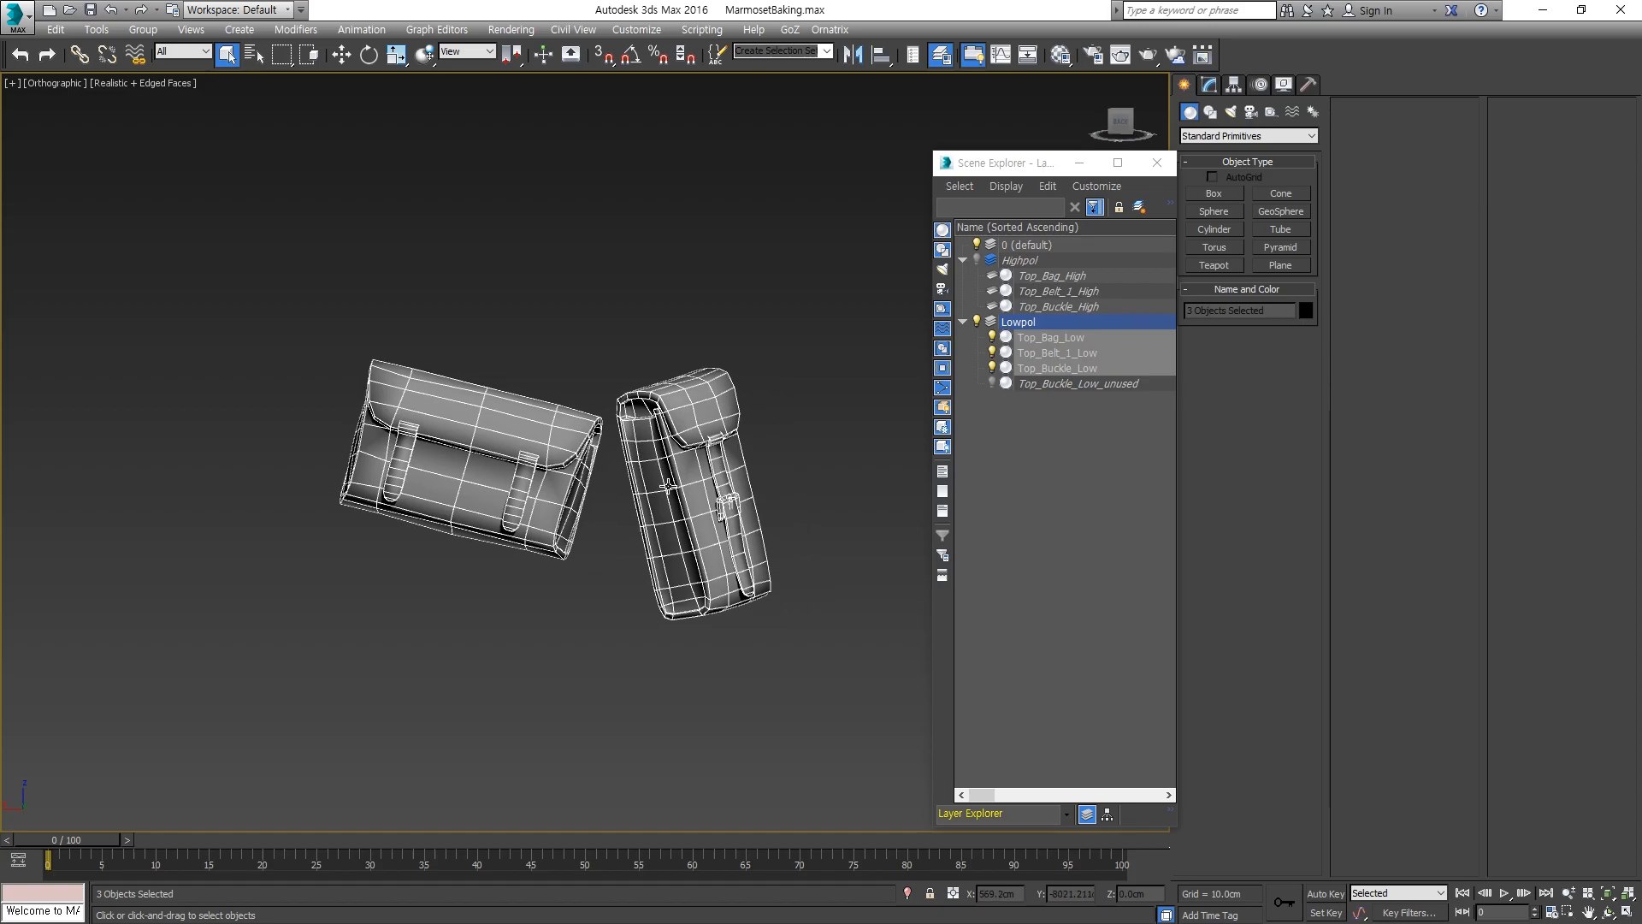
drag(844, 635, 844, 634)
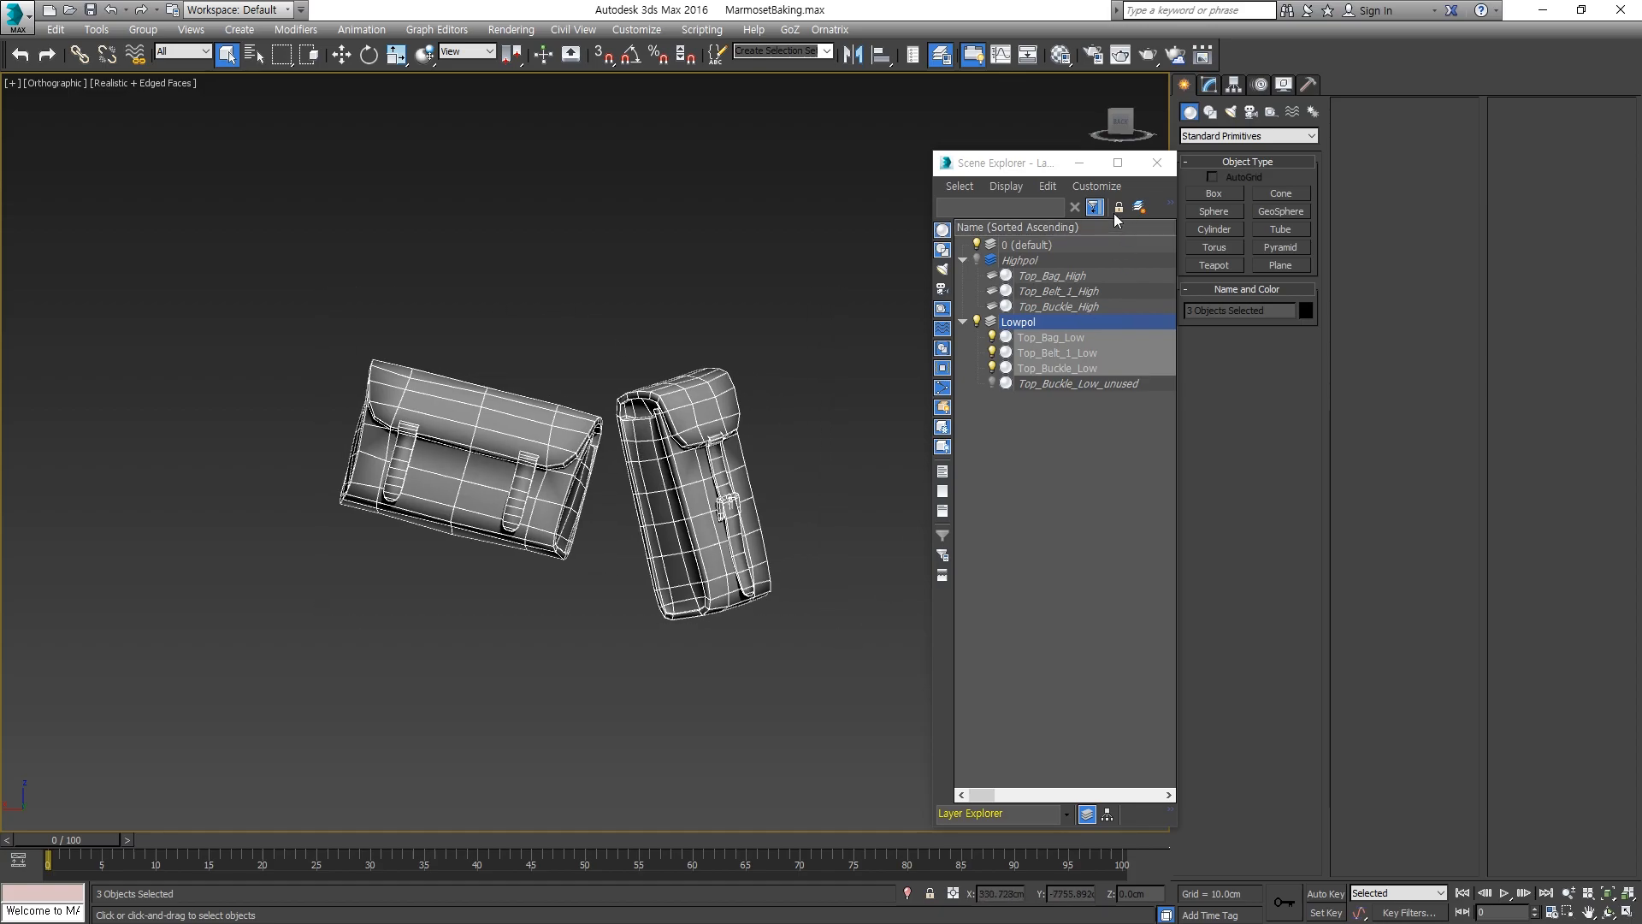
click(1208, 84)
click(1302, 135)
click(1302, 135)
click(1228, 159)
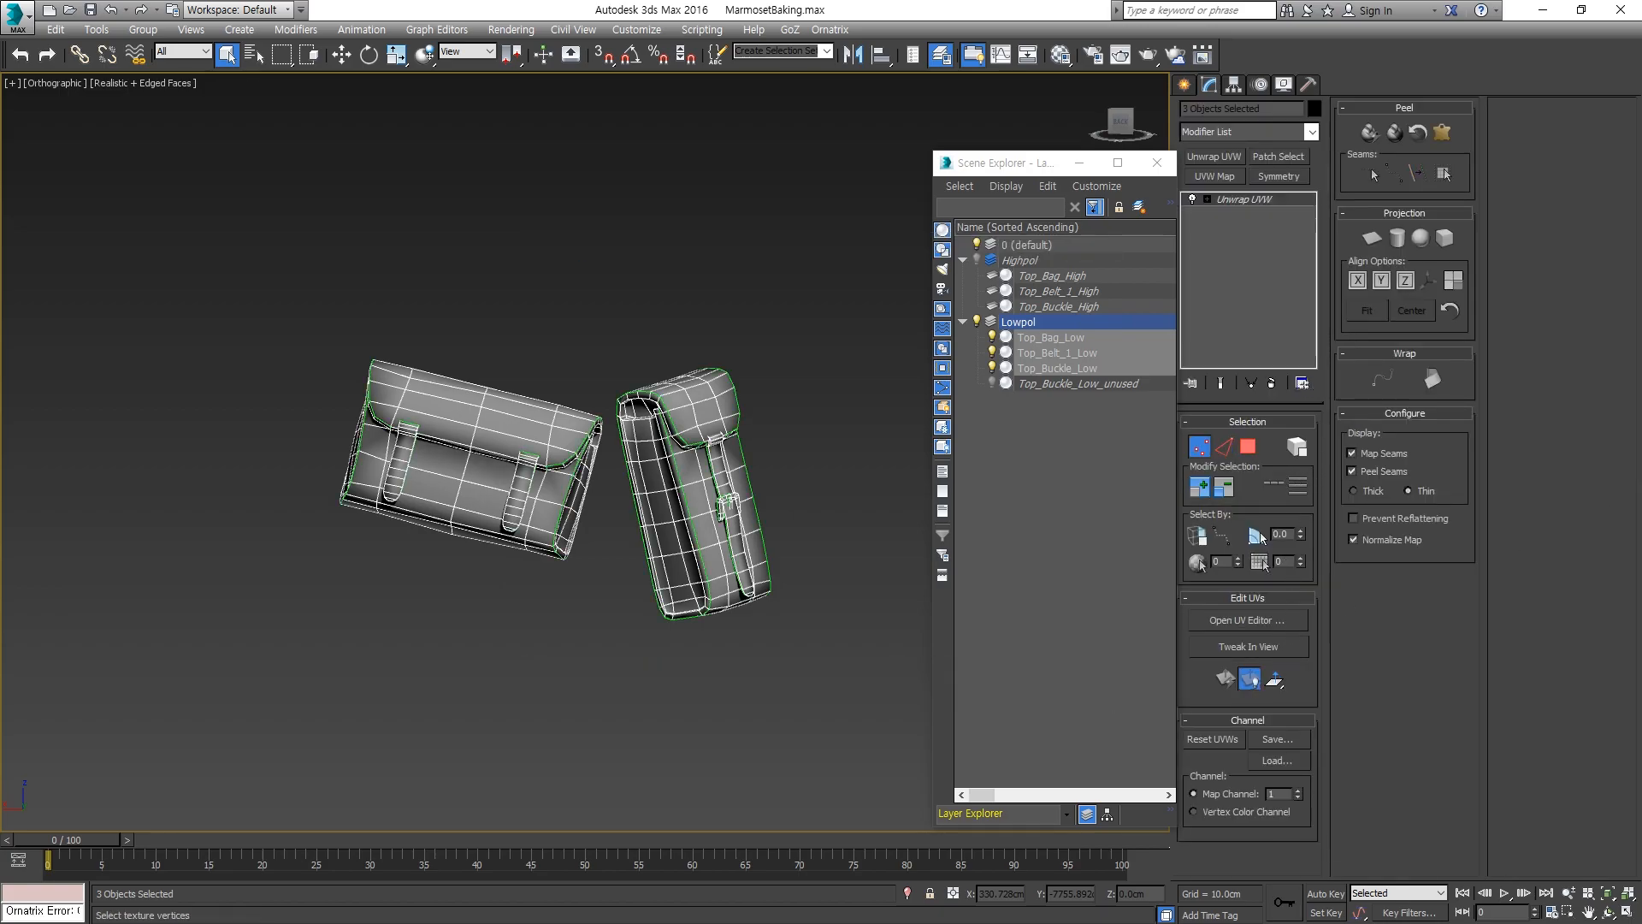
Open the UV editor for the three low-poly meshes, select all their UVs and inspect the shared layout.
click(1248, 620)
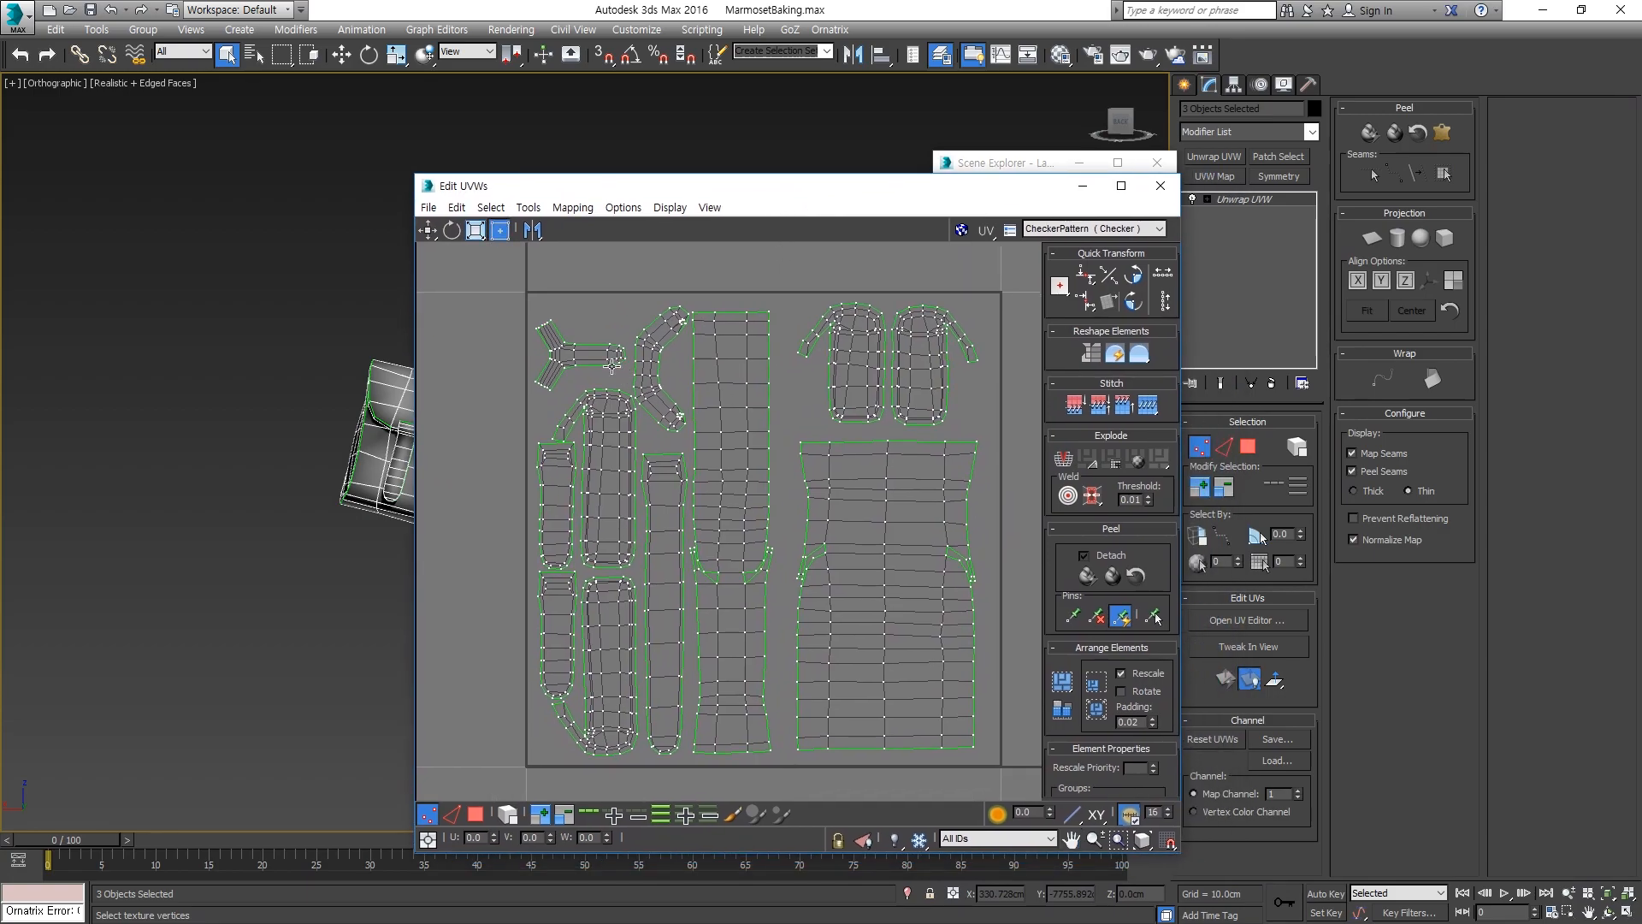
drag(993, 749, 1004, 766)
middle_drag(935, 651, 886, 618)
drag(792, 188, 1259, 199)
middle_drag(972, 276, 1052, 322)
scroll(1215, 488, down, 4)
mouse_move(1246, 469)
middle_down()
mouse_move(1338, 470)
mouse_move(1143, 531)
mouse_move(1220, 455)
middle_up()
key(z)
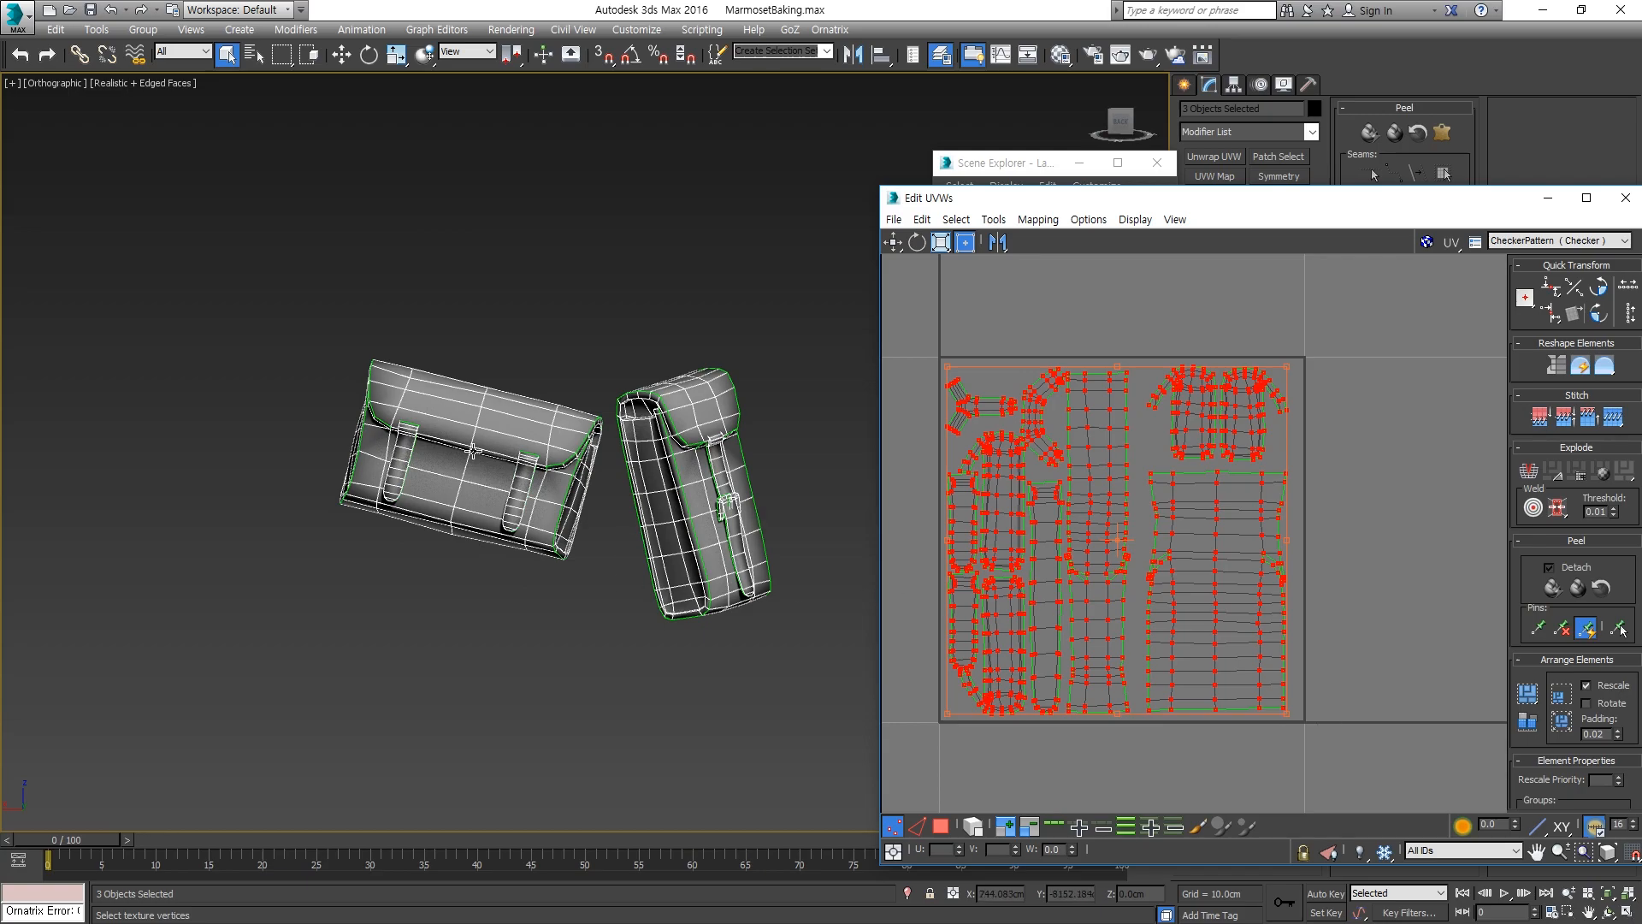
Collapse the shared Unwrap UVW modifier into the three low-poly meshes and accept the warning.
drag(1144, 210, 1464, 267)
right_click(1242, 197)
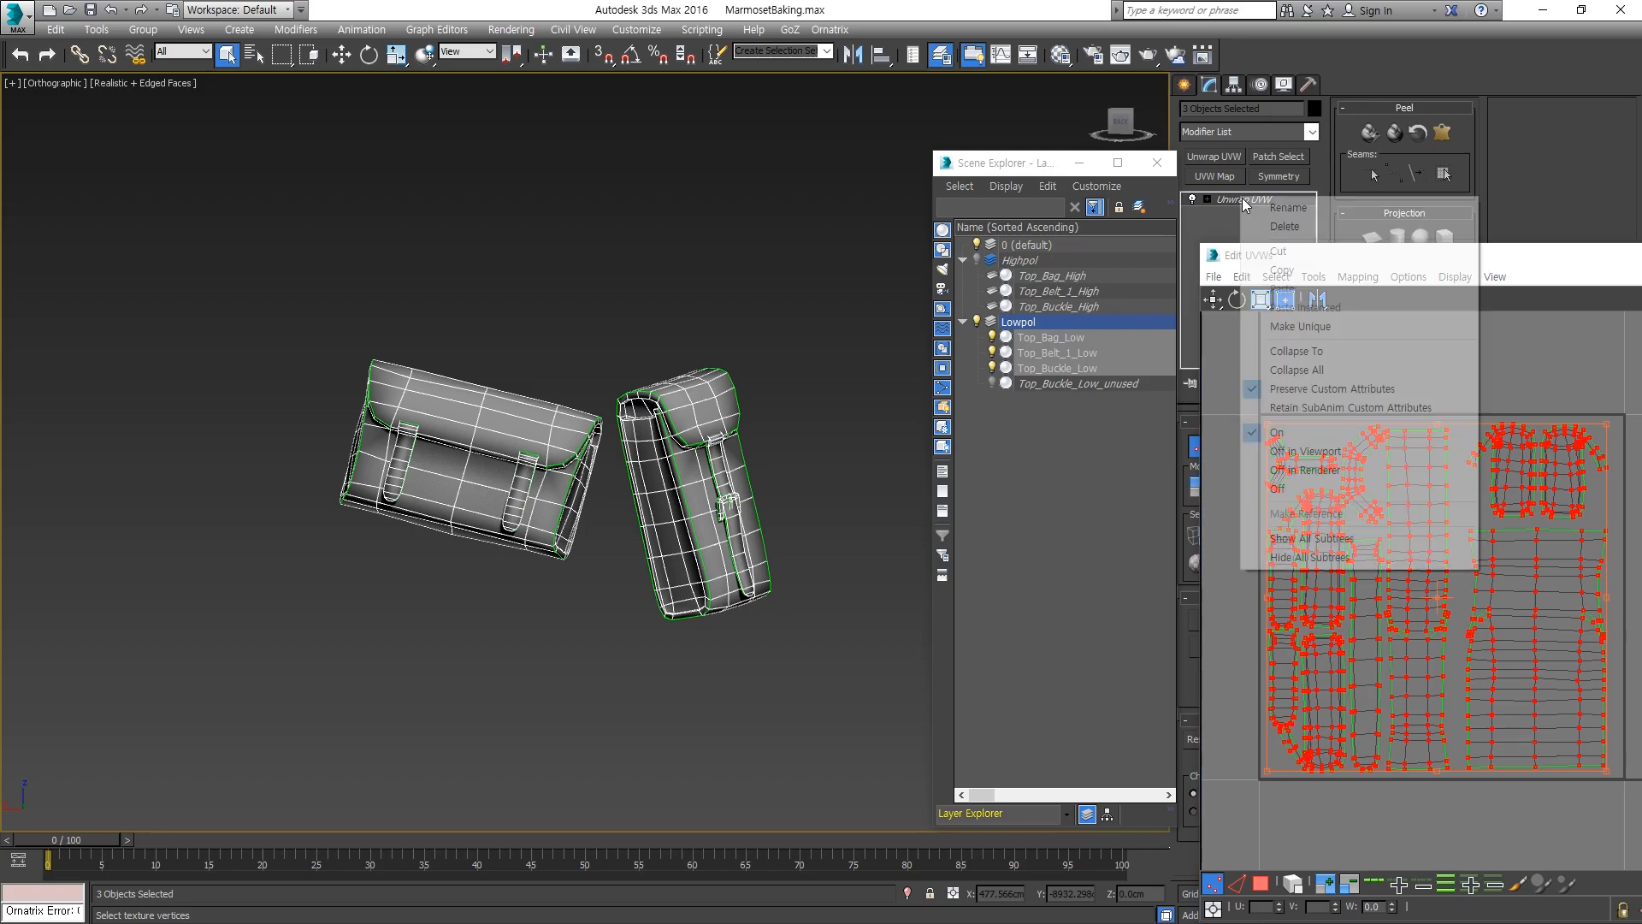
click(1321, 350)
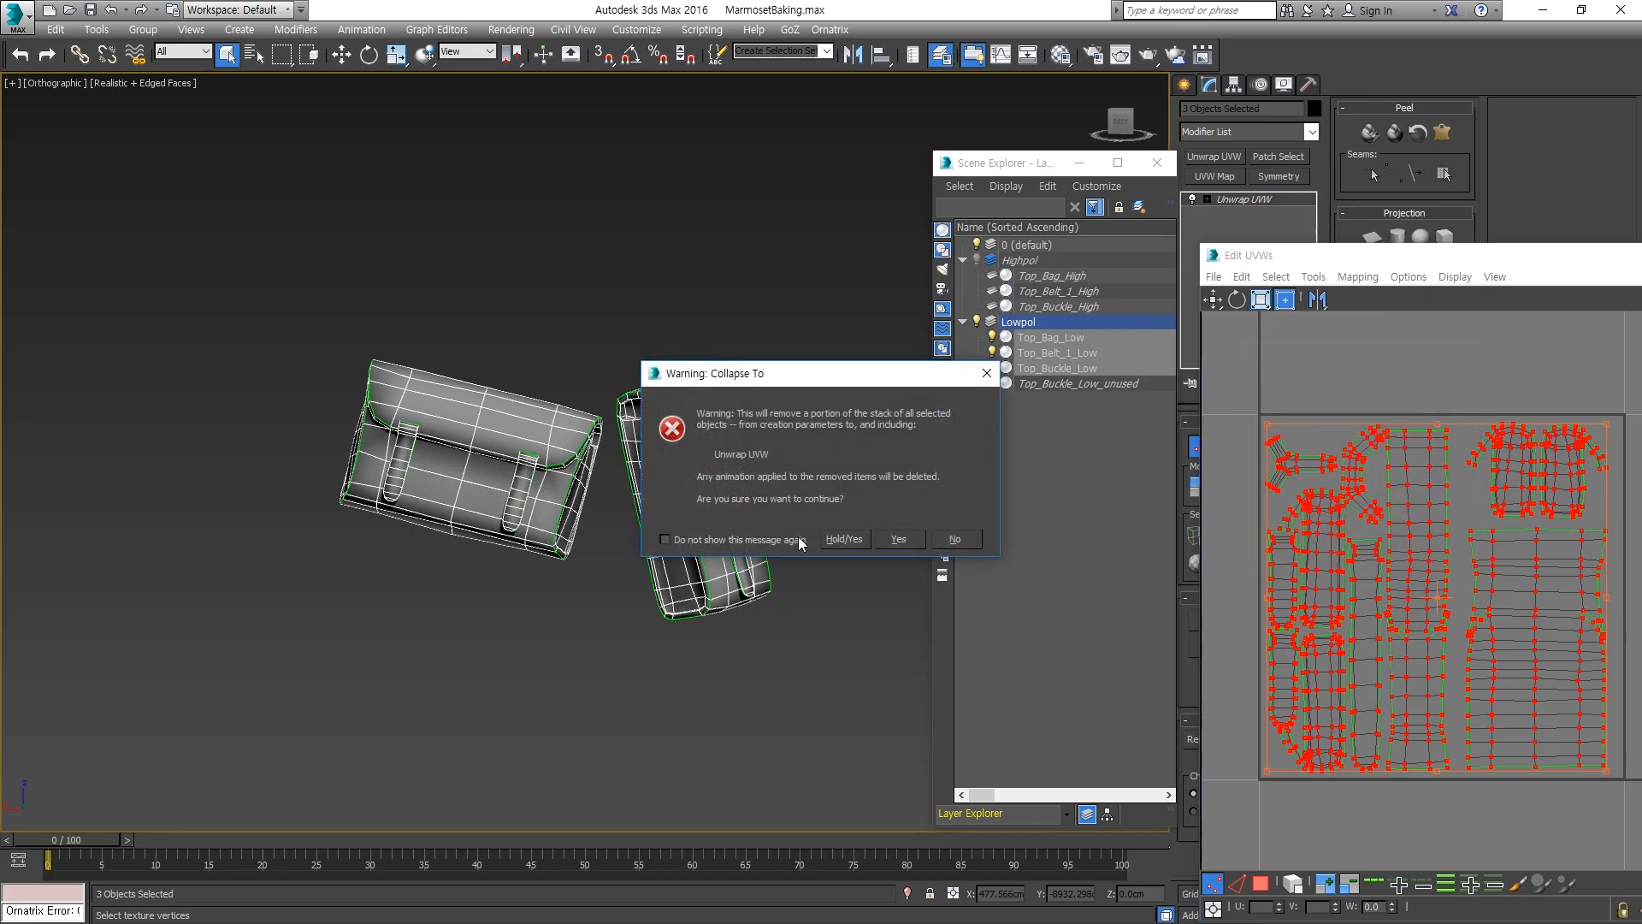
click(898, 540)
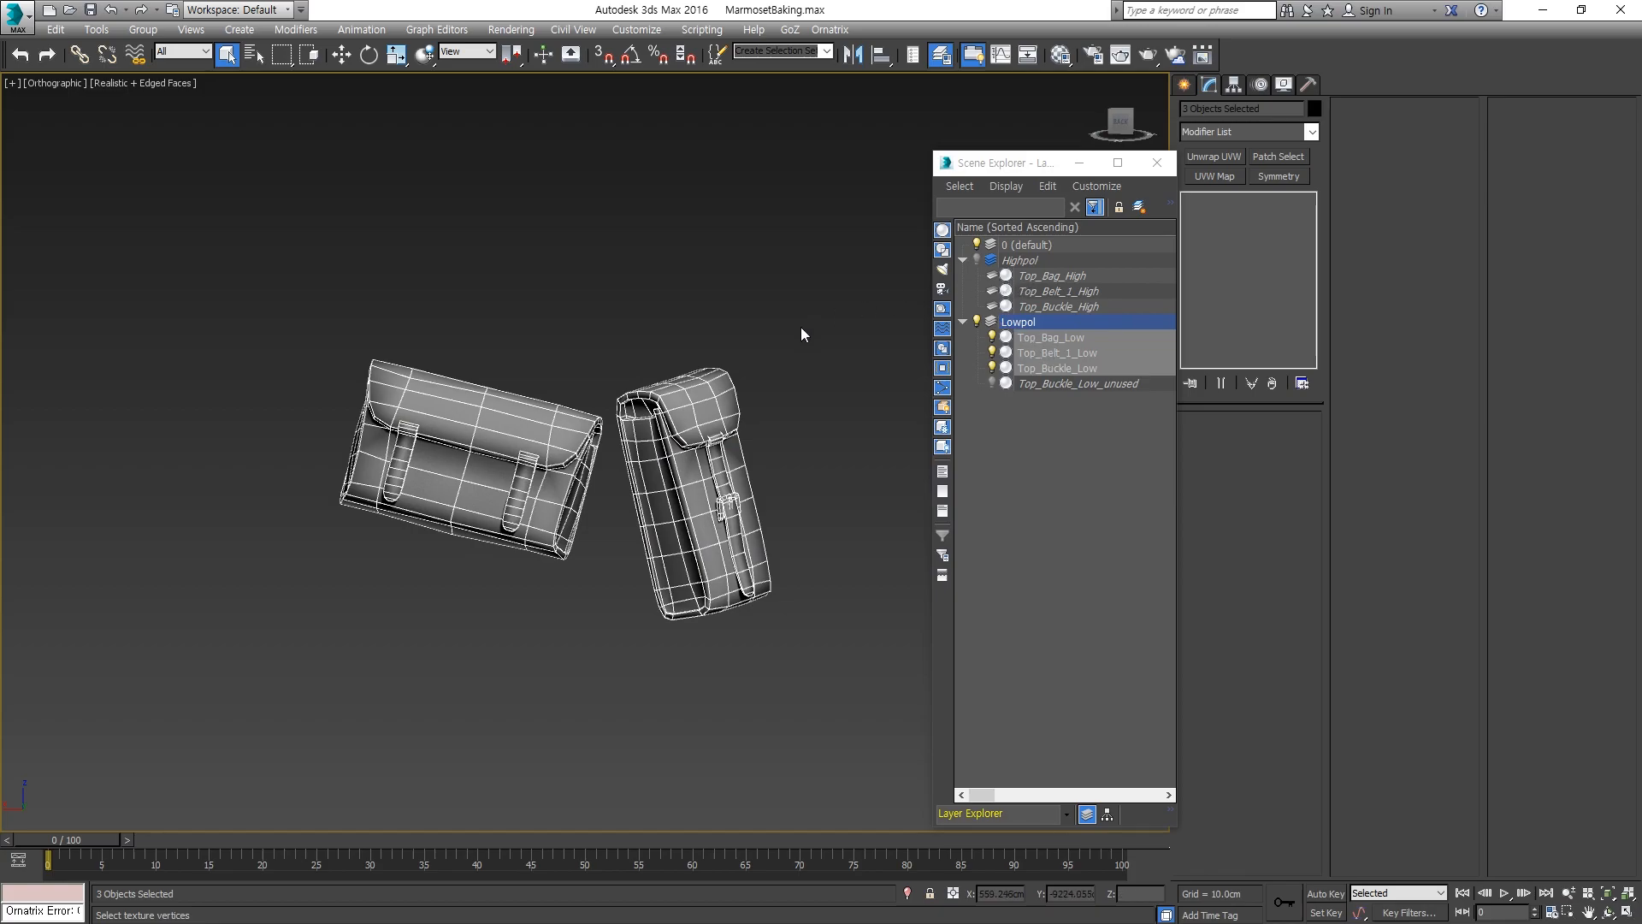
Clear the selection, select Top_Bag_Low alone and unhide the Highpol layer.
middle_drag(703, 399, 701, 372)
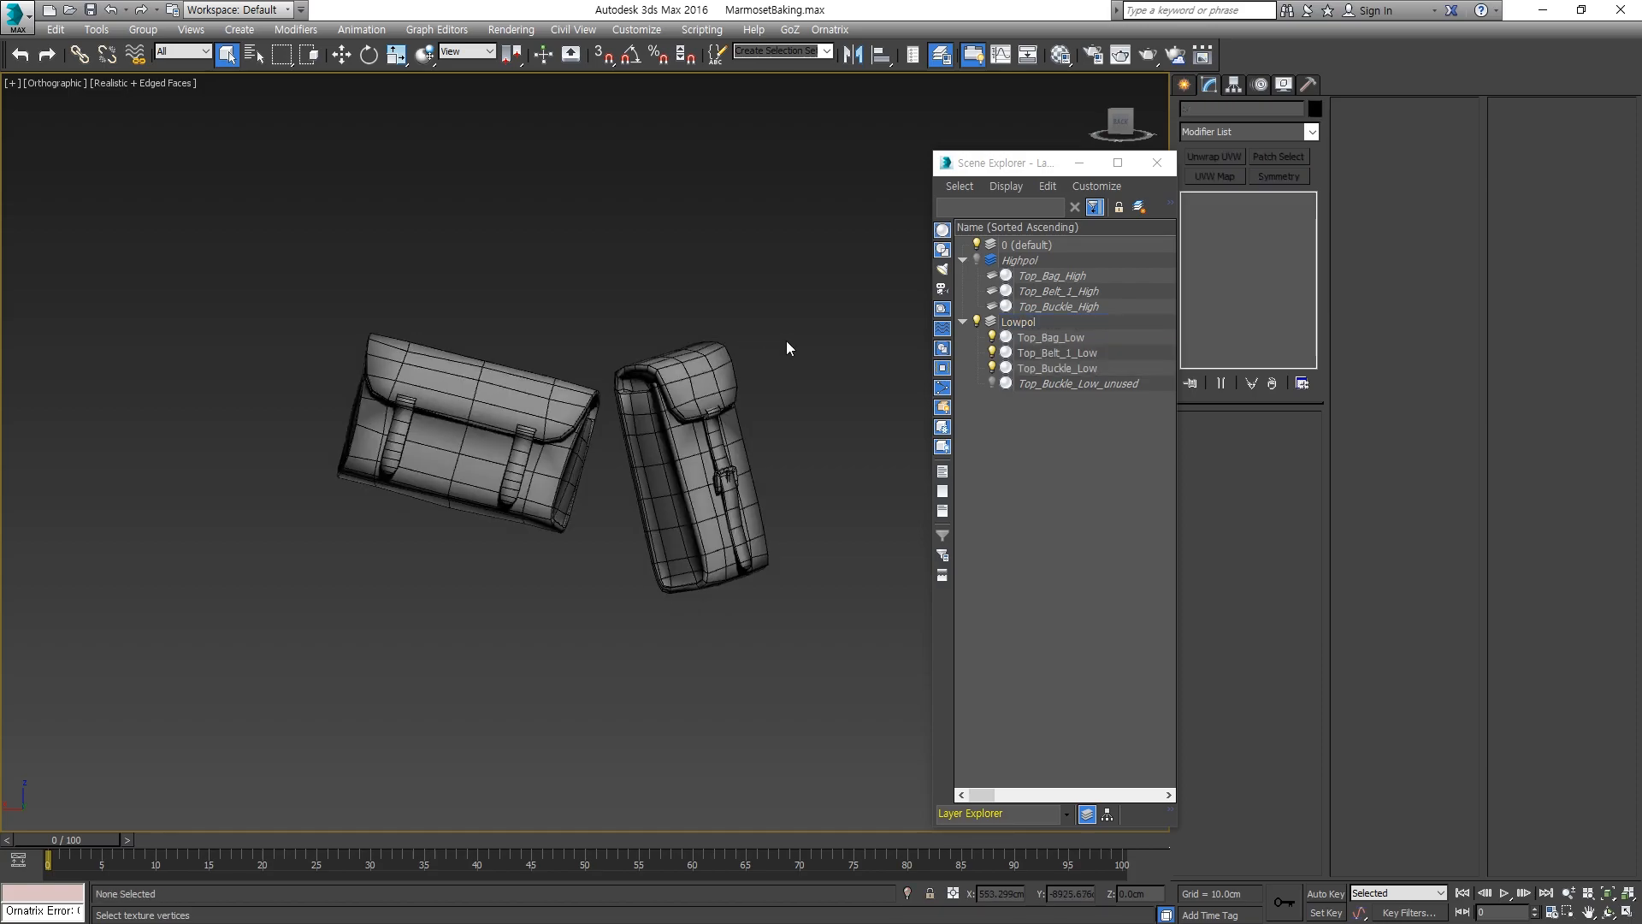
click(690, 452)
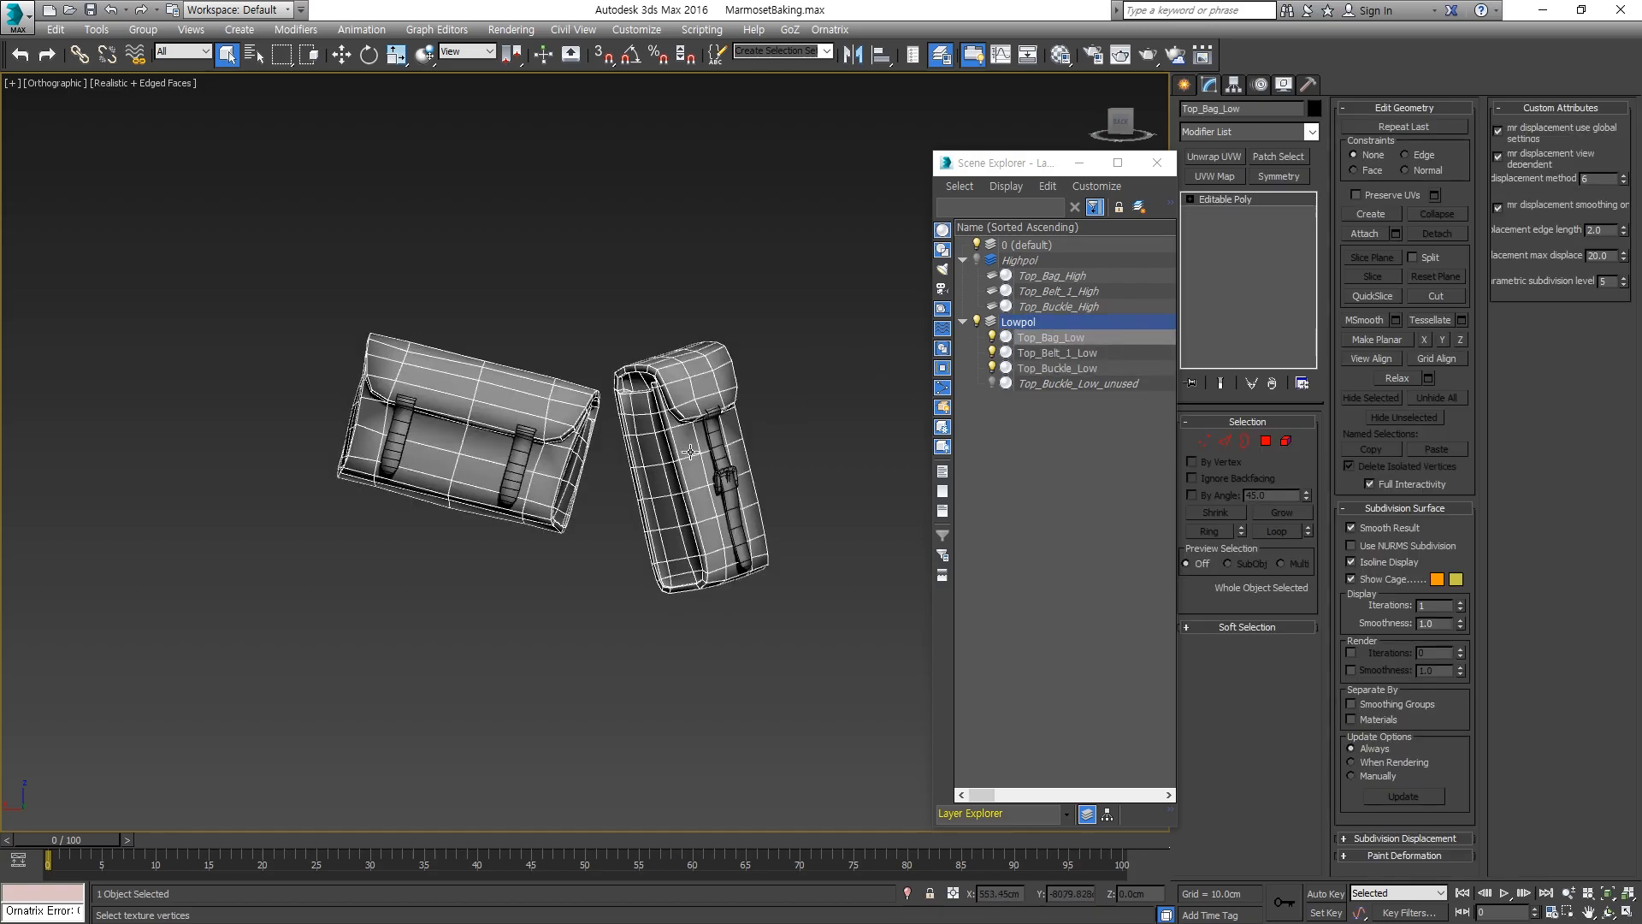
click(977, 258)
Examine how the high-poly and low-poly surfaces overlap around the narrow bag's flap, side edge and strap.
scroll(667, 436, up, 5)
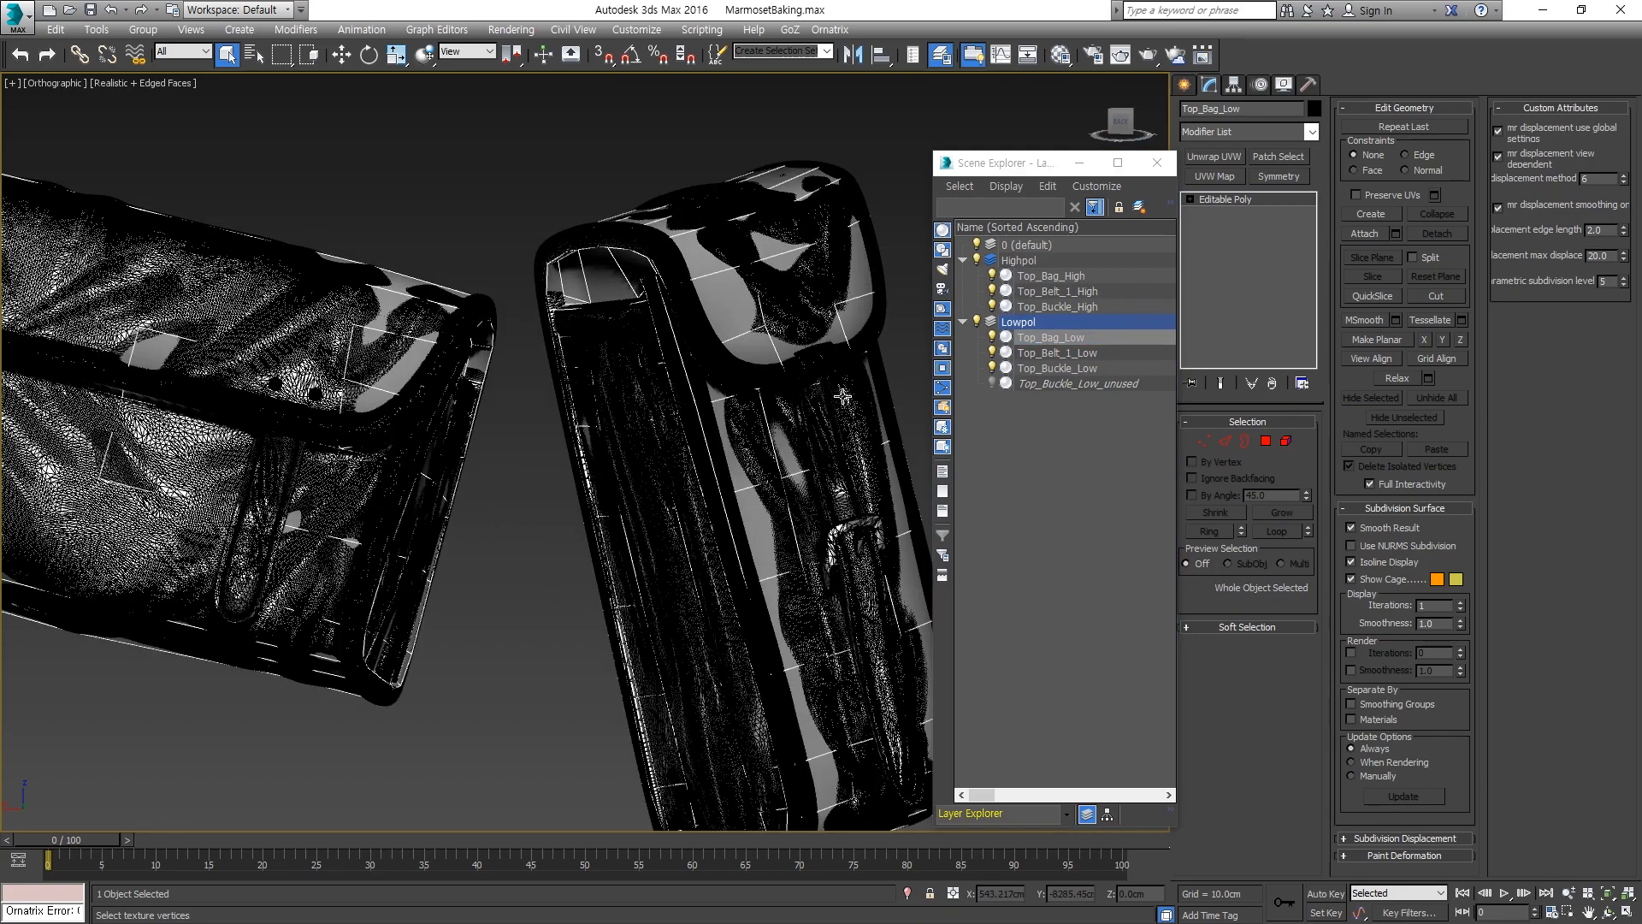
scroll(847, 396, up, 3)
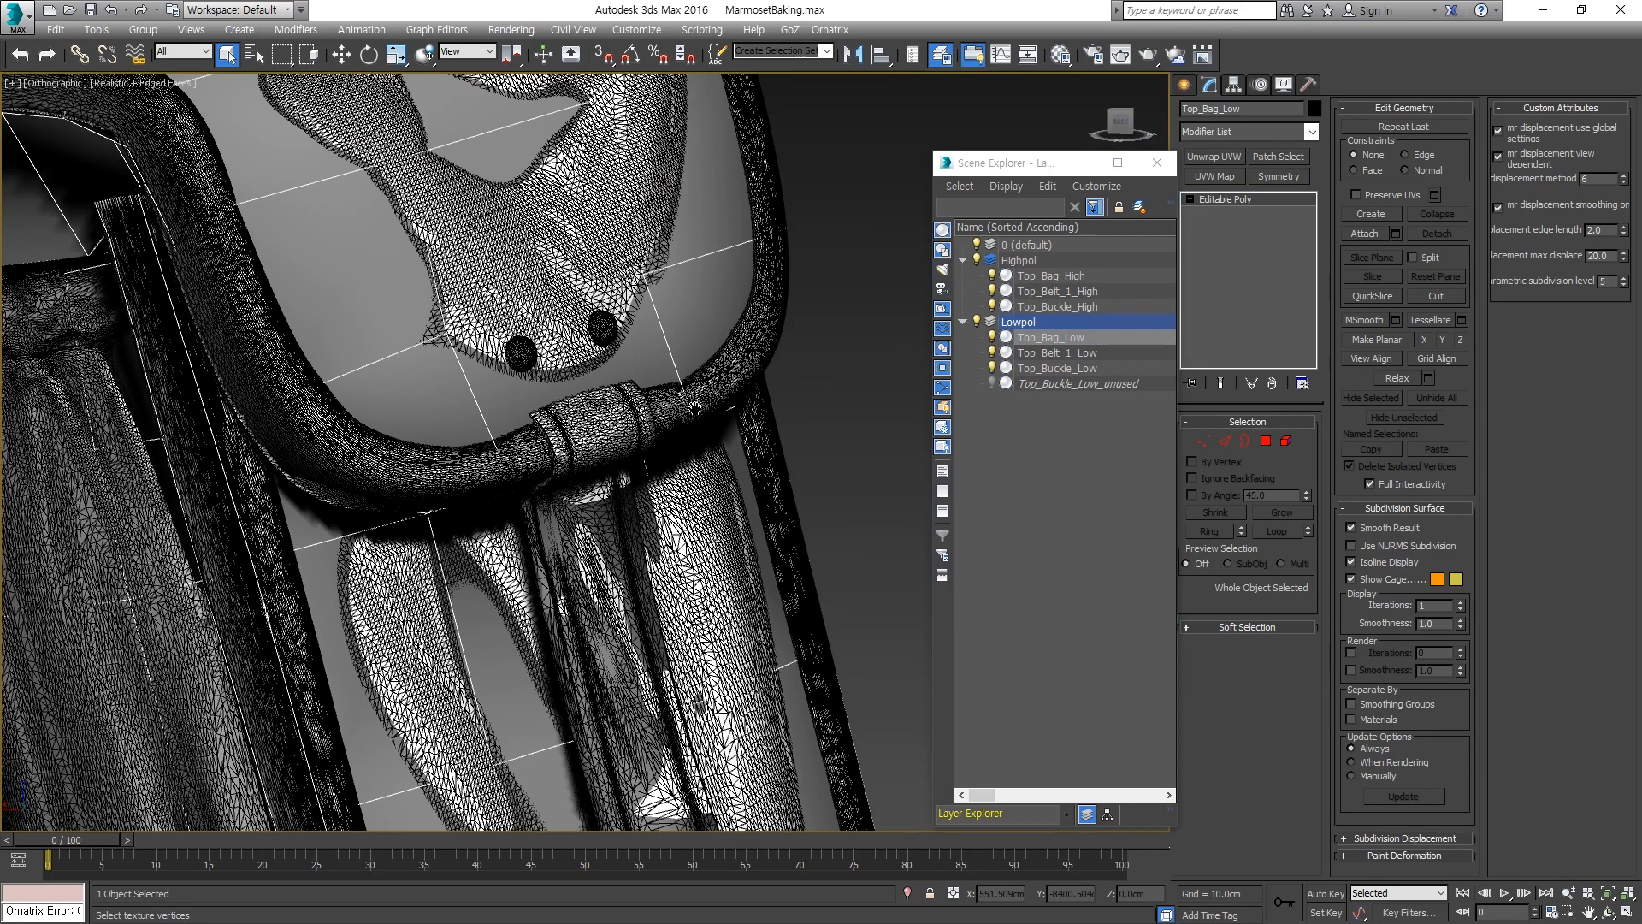
middle_drag(695, 406, 687, 496)
middle_drag(632, 366, 426, 352)
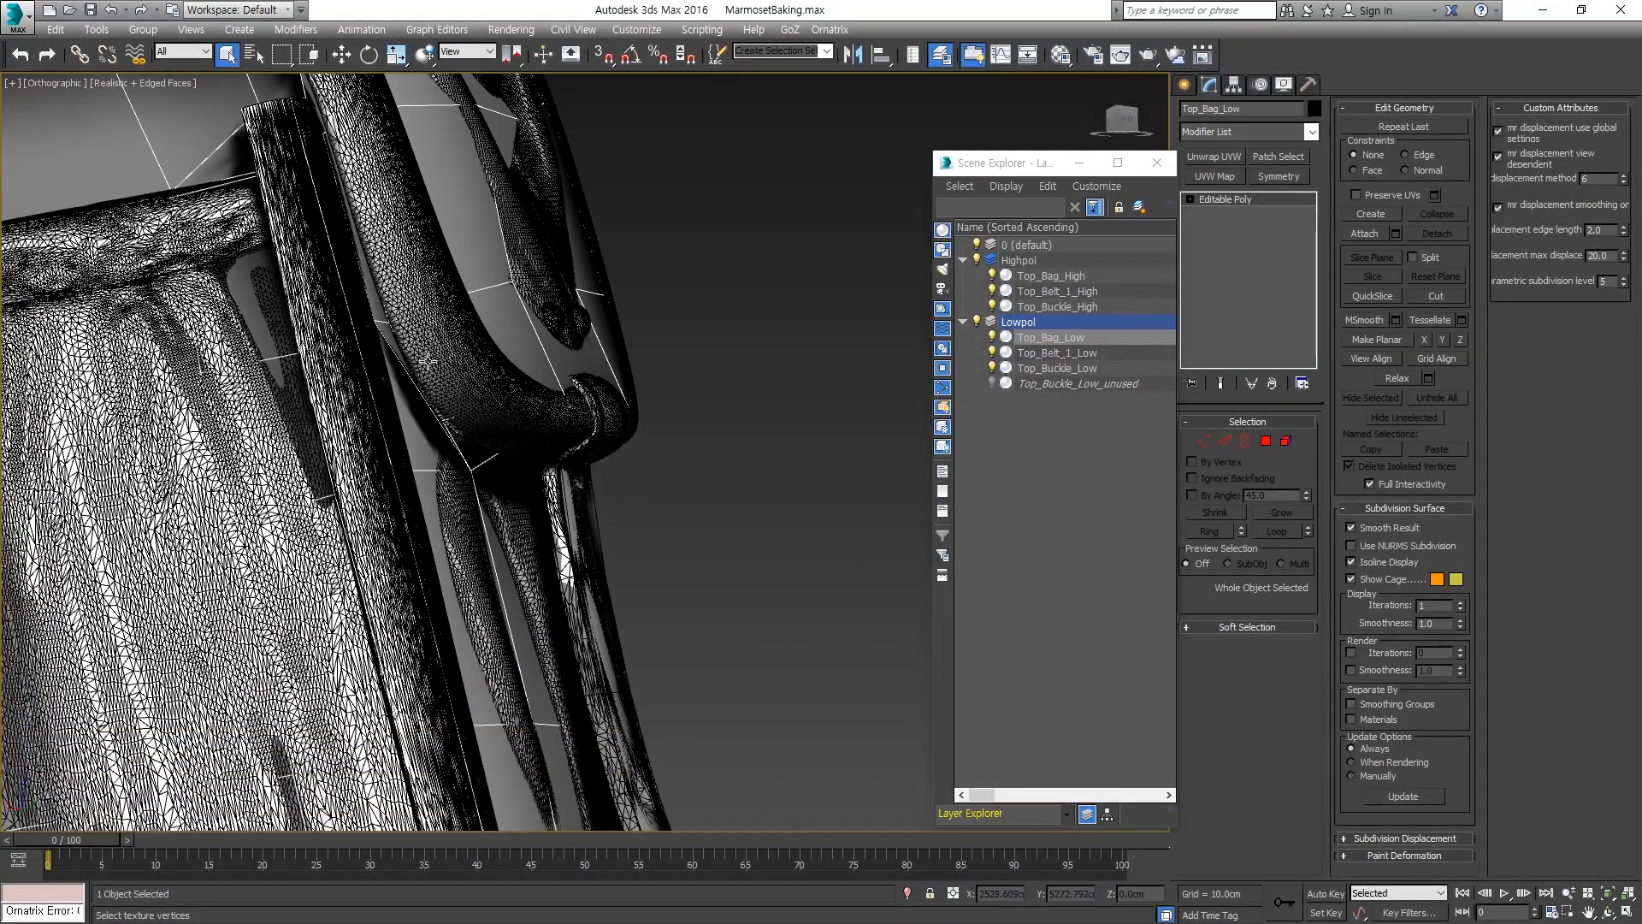
middle_drag(543, 480, 575, 355)
middle_drag(559, 582, 580, 447)
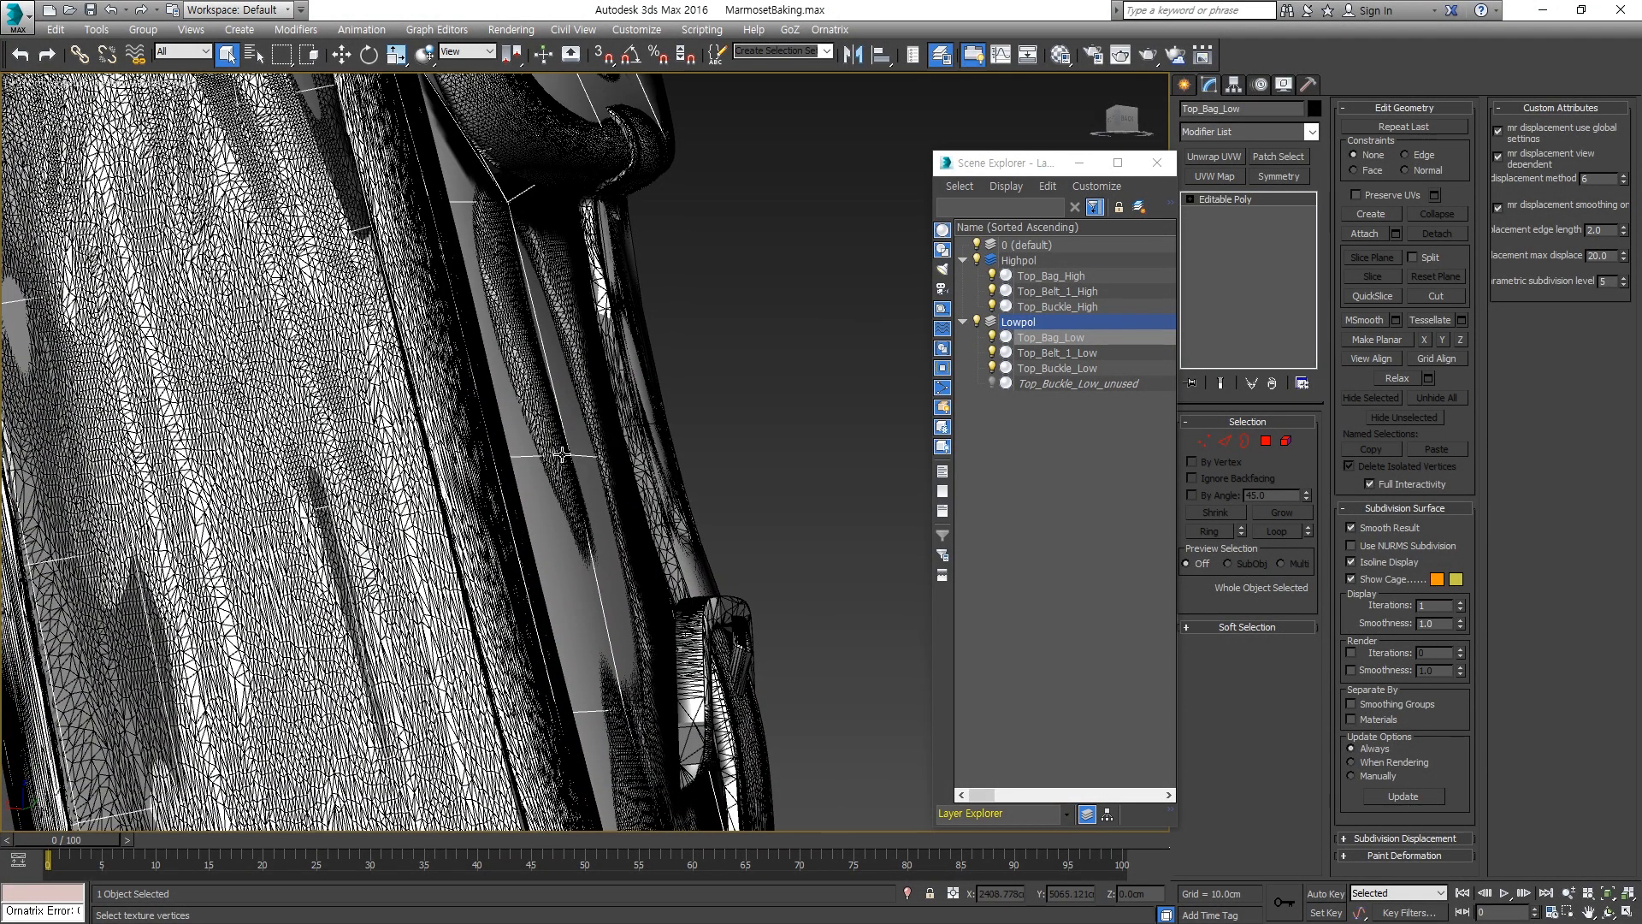
middle_drag(467, 201, 492, 405)
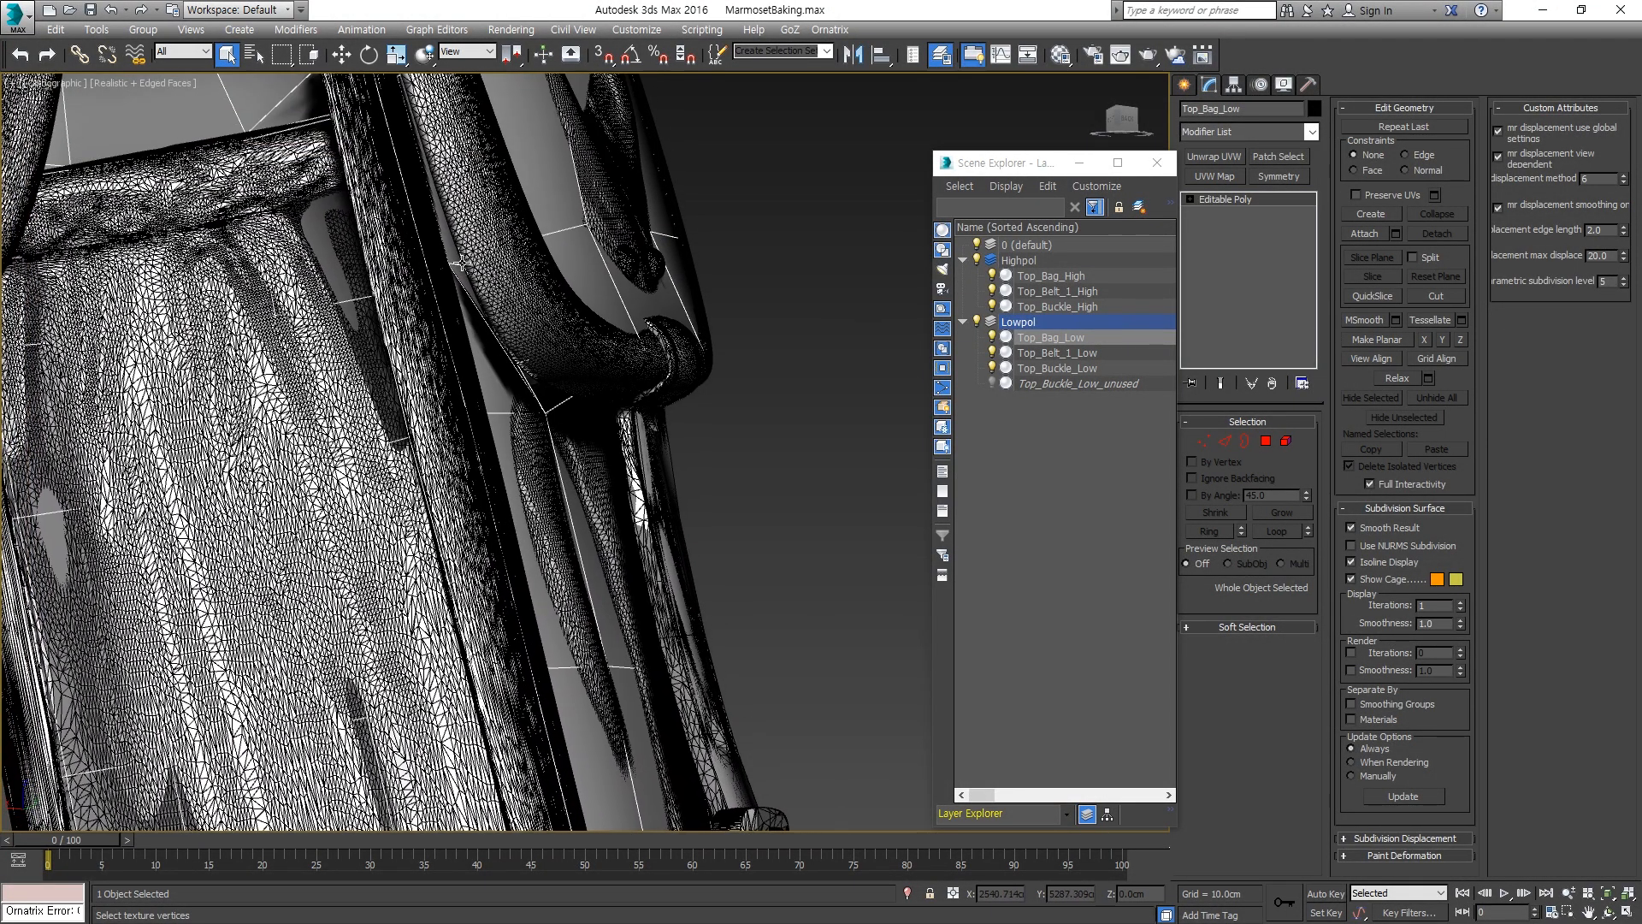
middle_drag(430, 278, 420, 358)
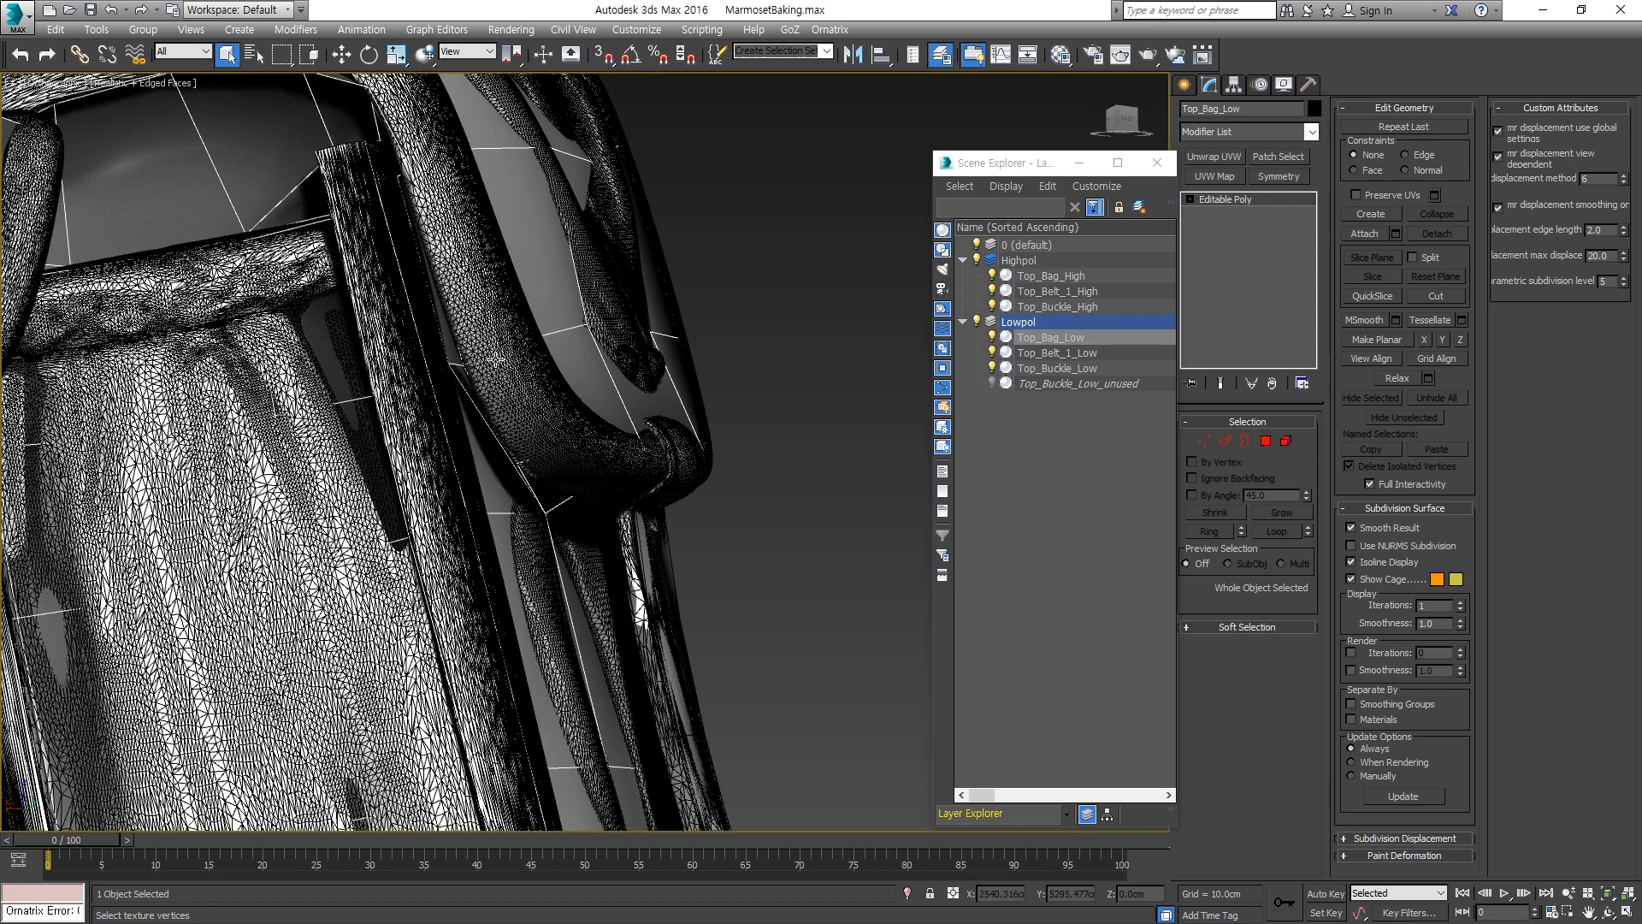
middle_drag(465, 393, 431, 314)
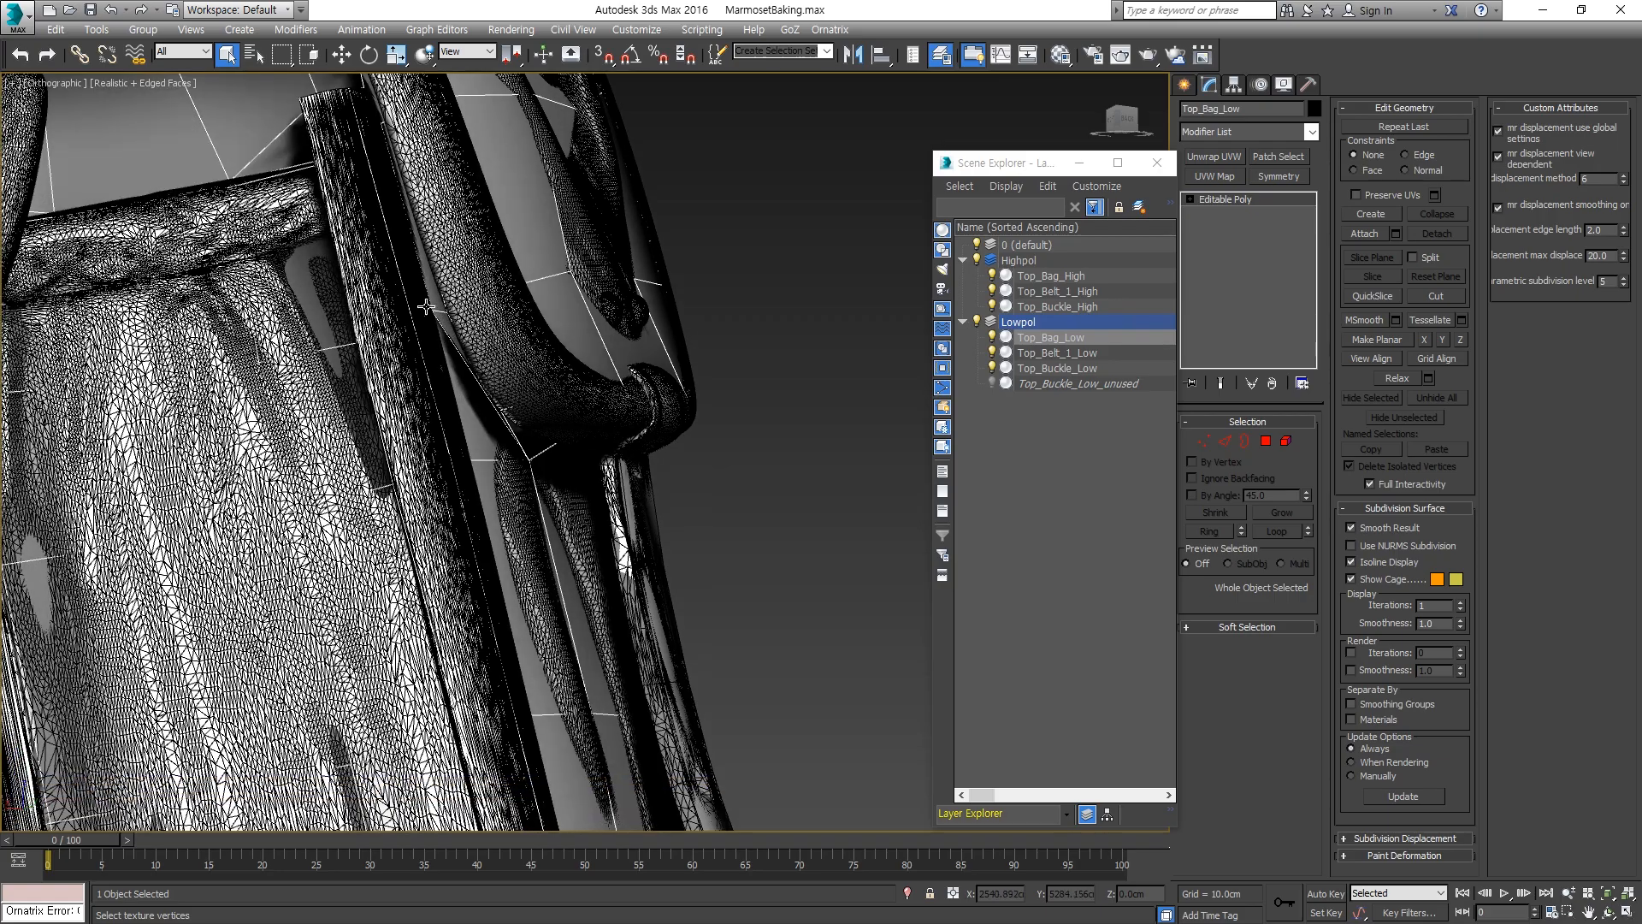
scroll(436, 320, down, 3)
scroll(479, 415, up, 3)
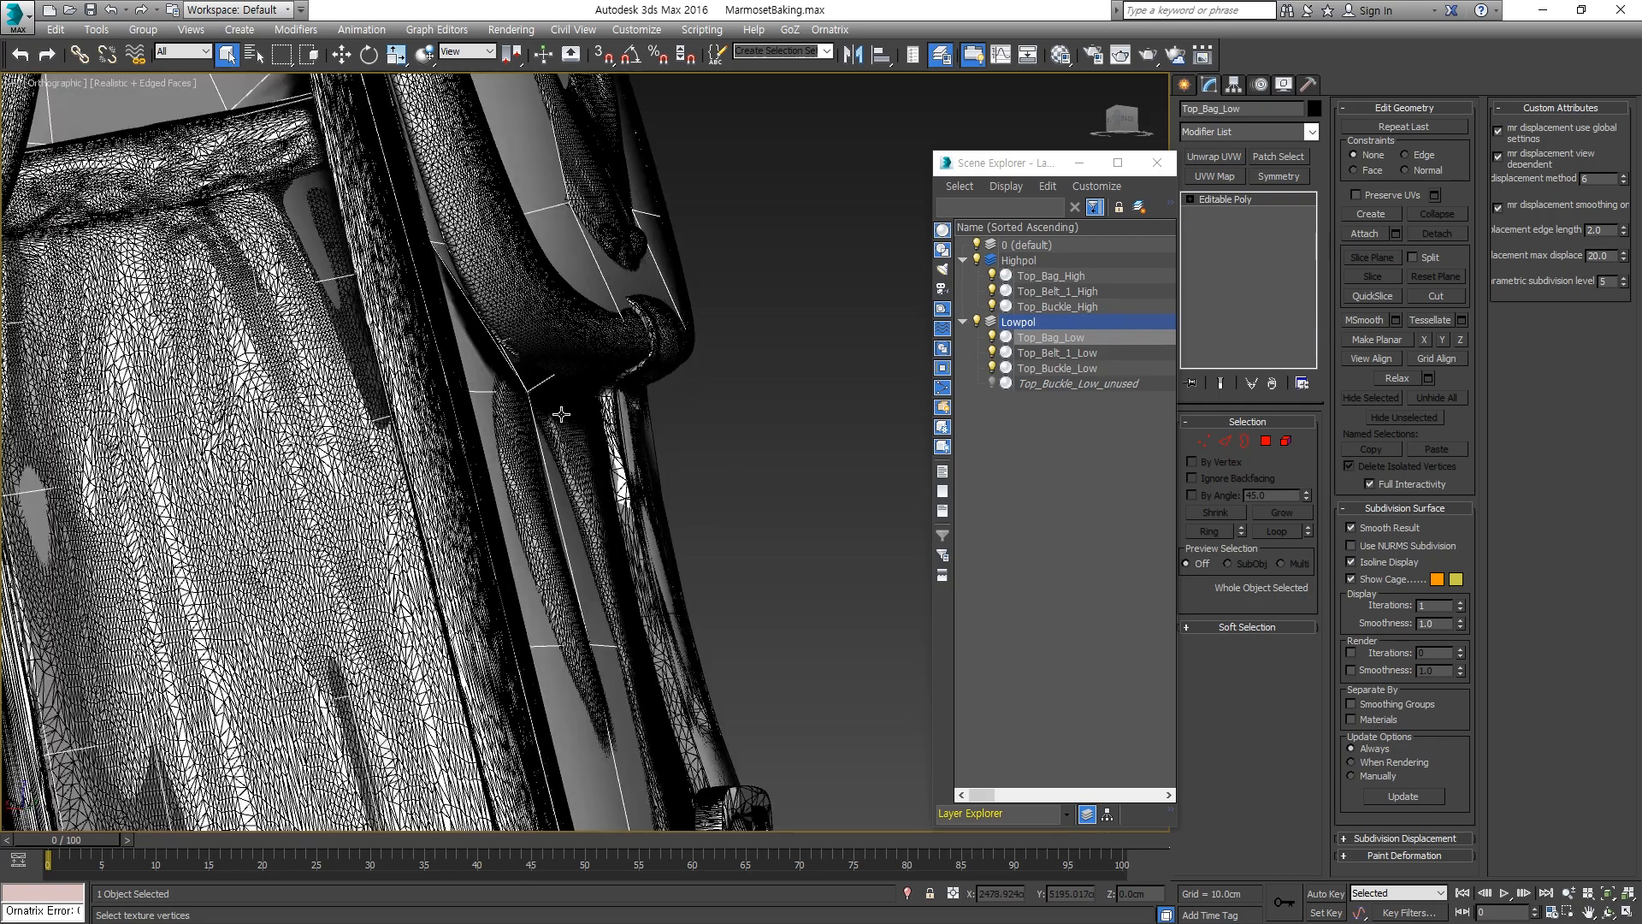
Select Top_Belt_1_High on the narrow bag and add Top_Belt_1_Low to the selection.
click(612, 432)
middle_drag(637, 466, 637, 413)
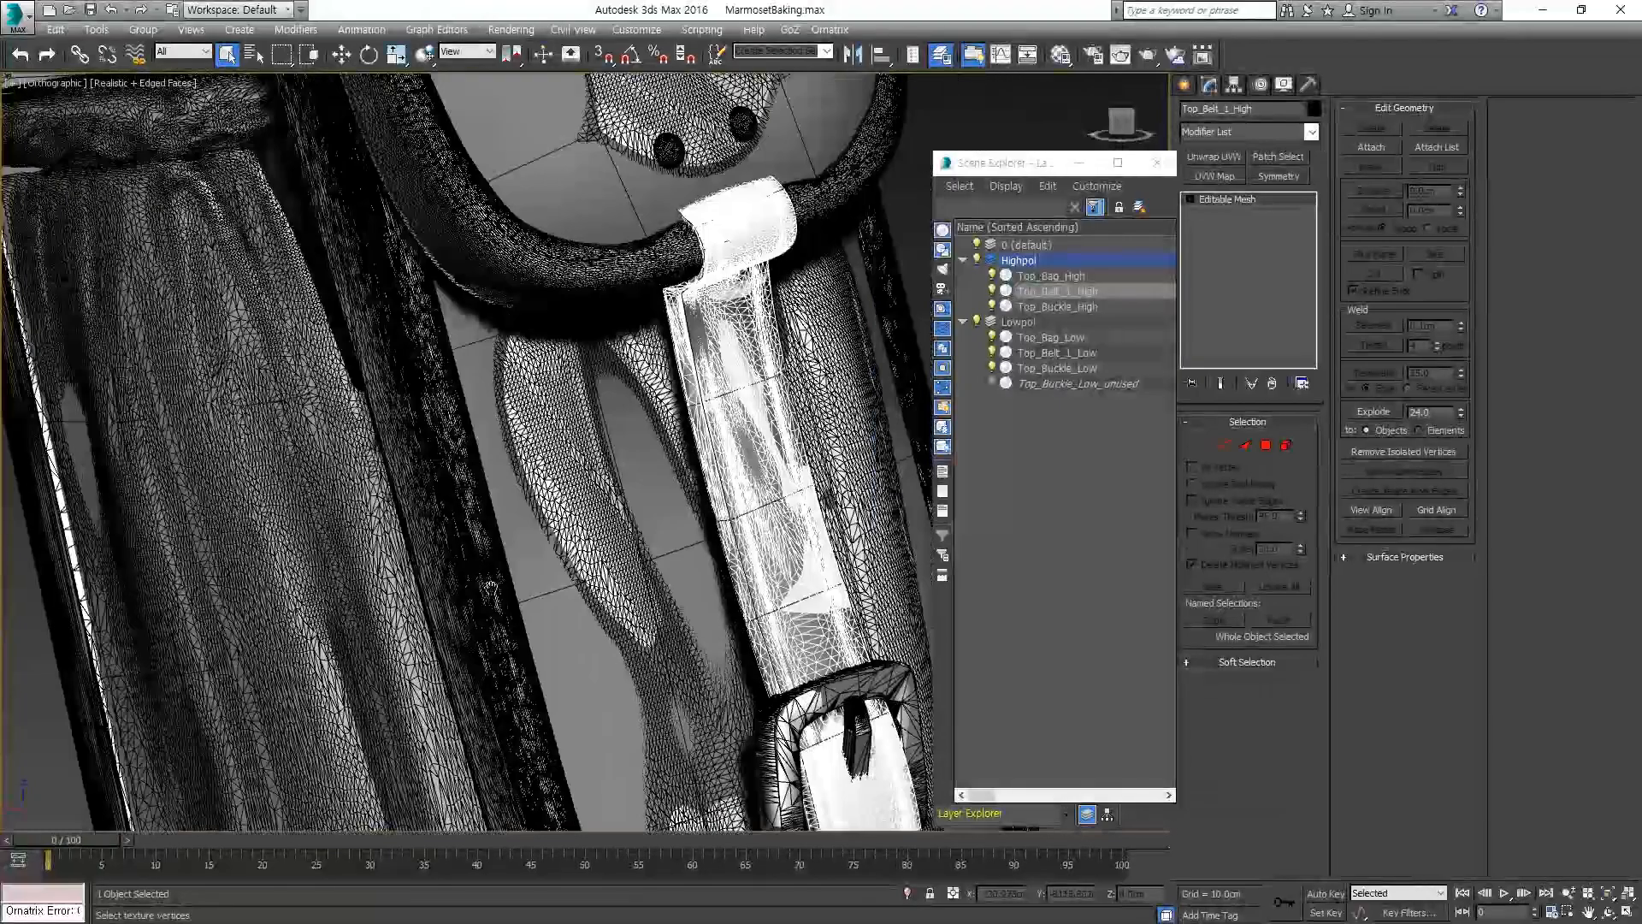
middle_drag(725, 240, 687, 299)
scroll(687, 300, up, 2)
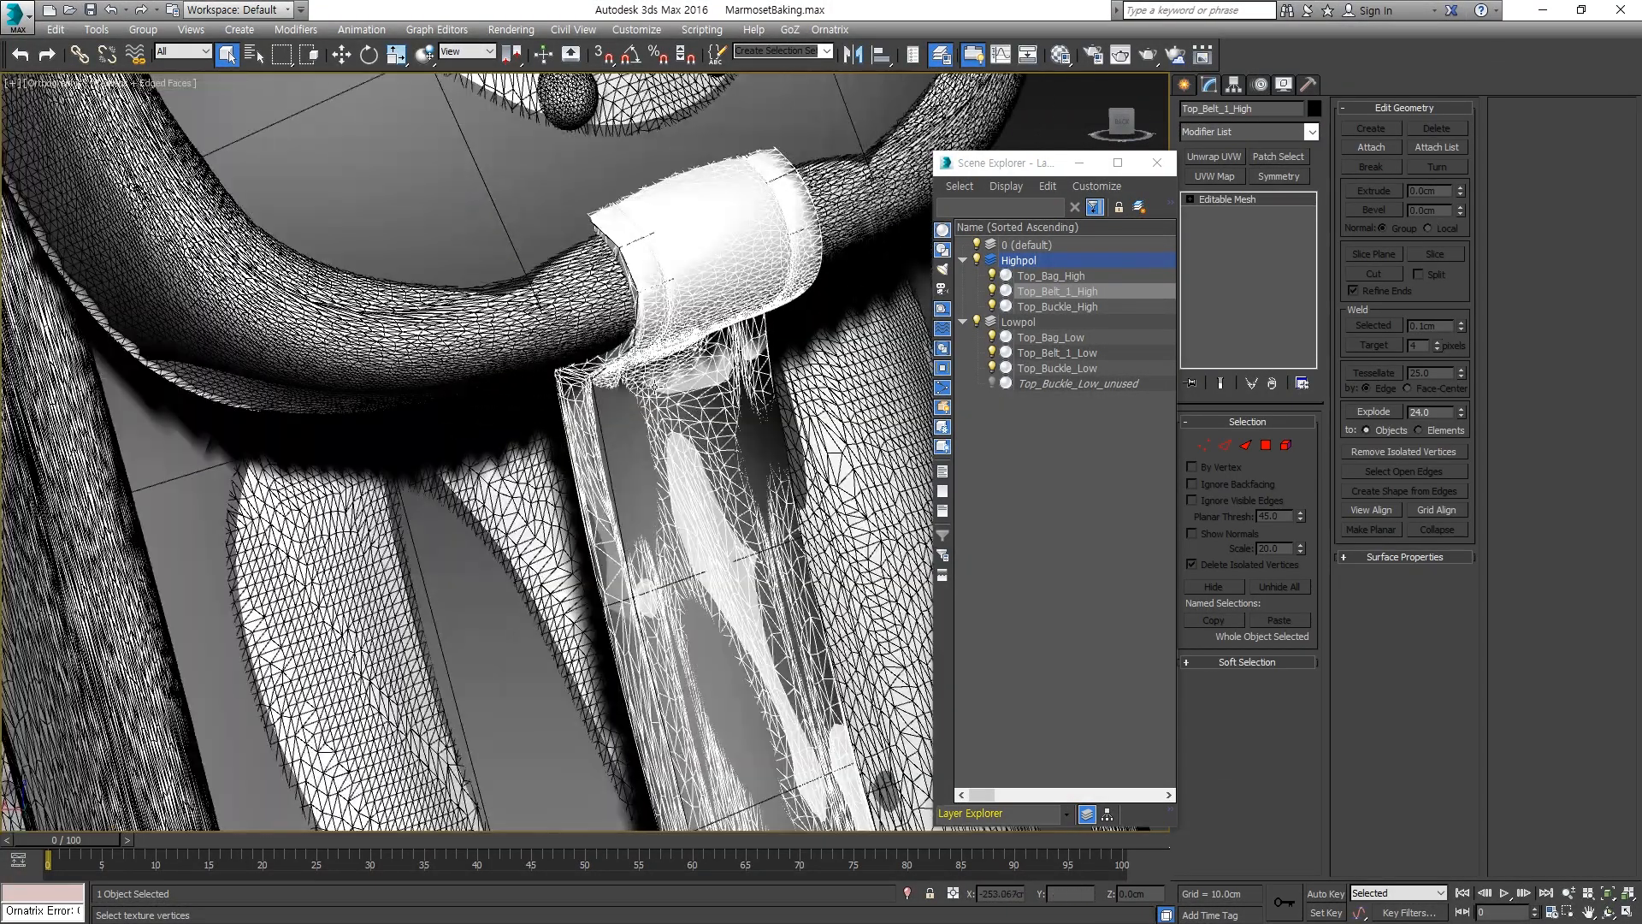
ctrl+click(595, 380)
scroll(597, 395, down, 4)
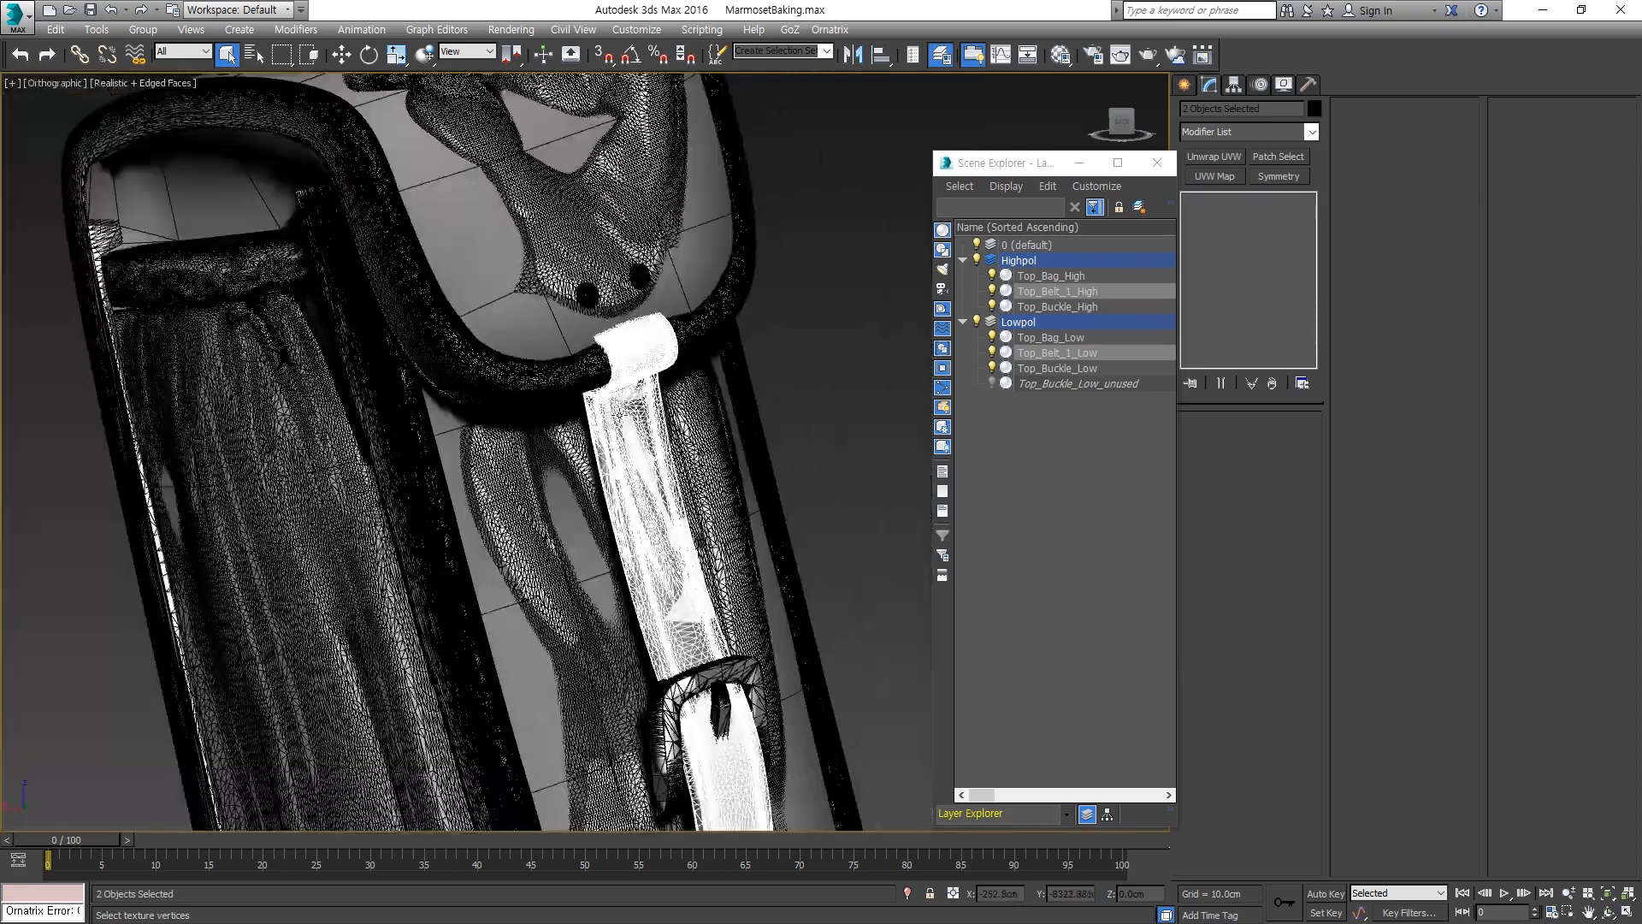
Examine the overlapping high-poly and low-poly belts from the flap loop down to the buckle.
middle_drag(625, 441, 615, 370)
scroll(615, 370, down, 1)
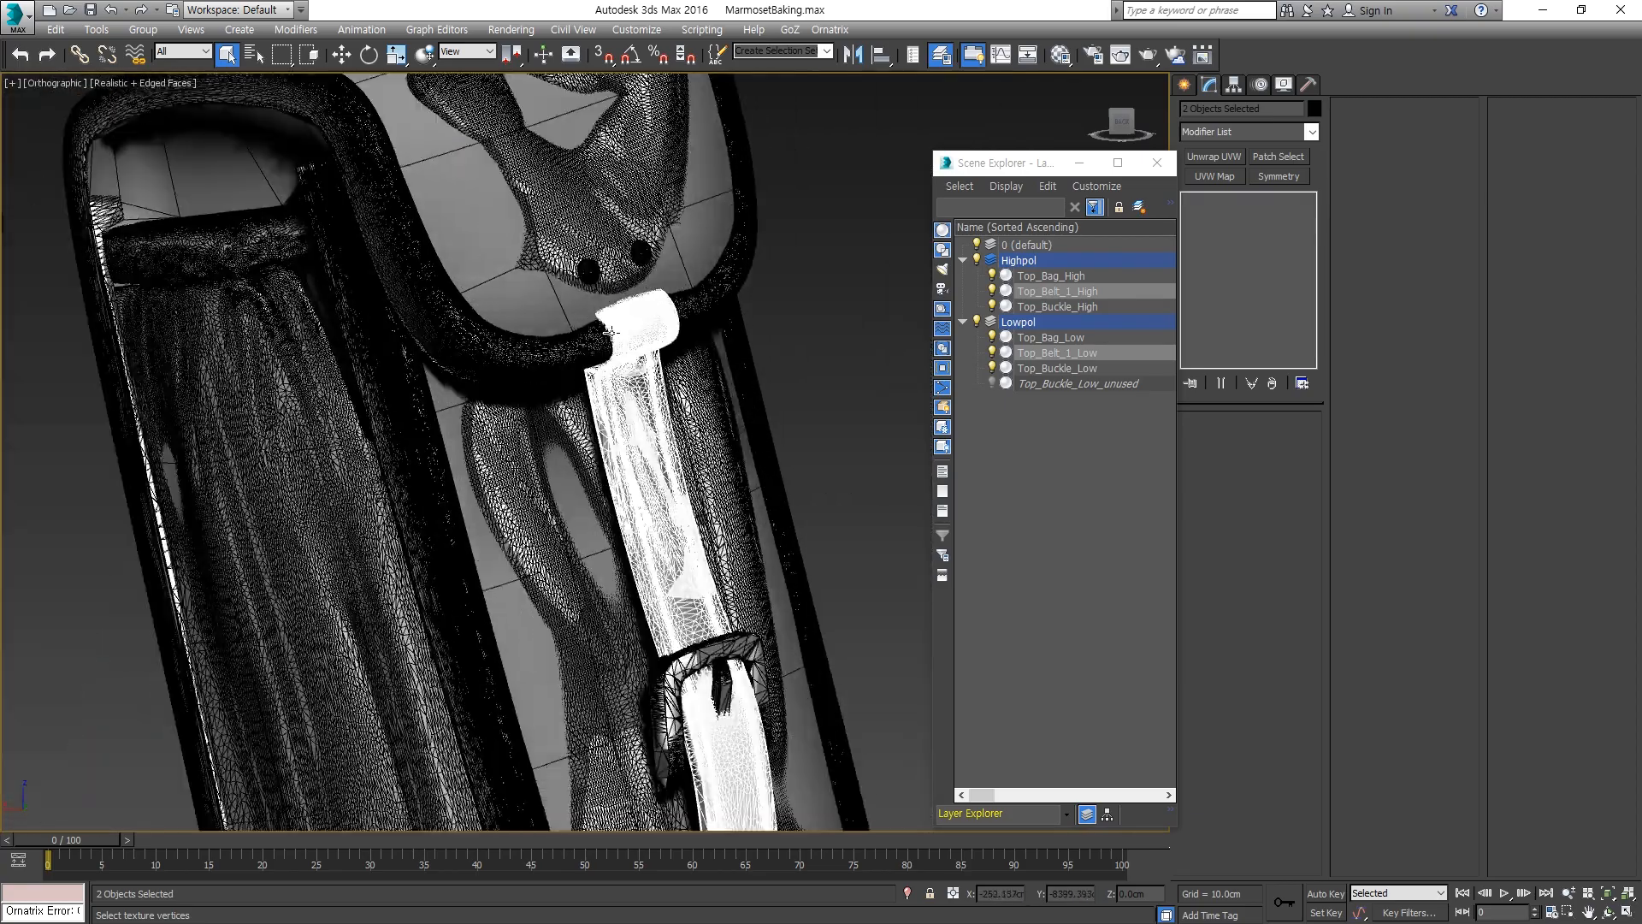
scroll(580, 426, up, 3)
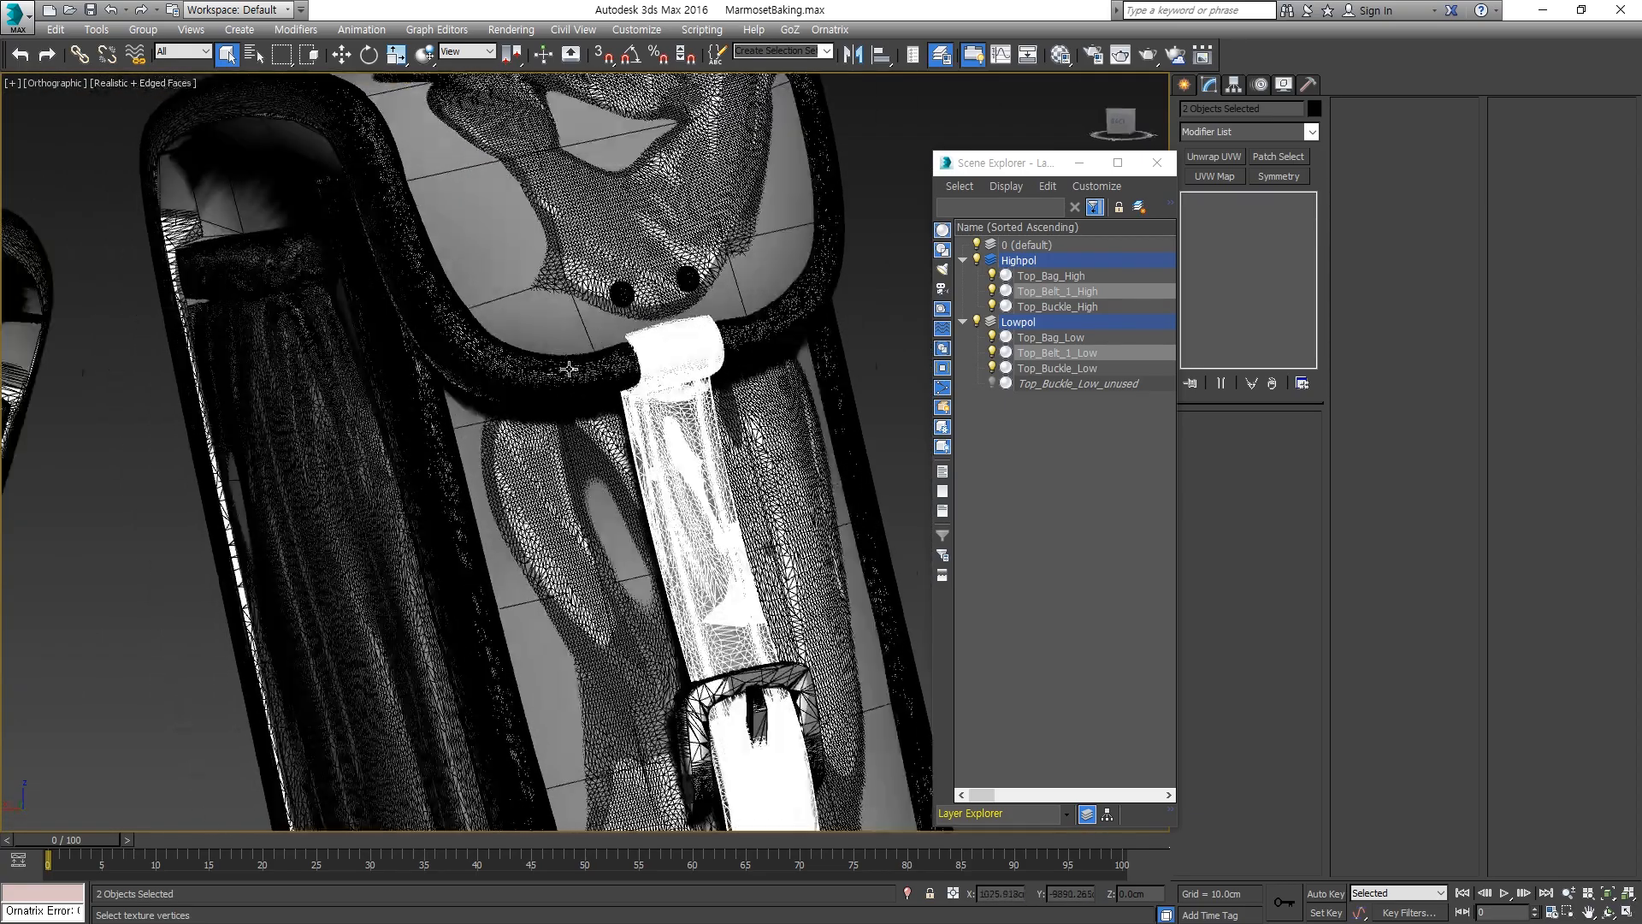
scroll(579, 425, up, 2)
scroll(623, 481, down, 6)
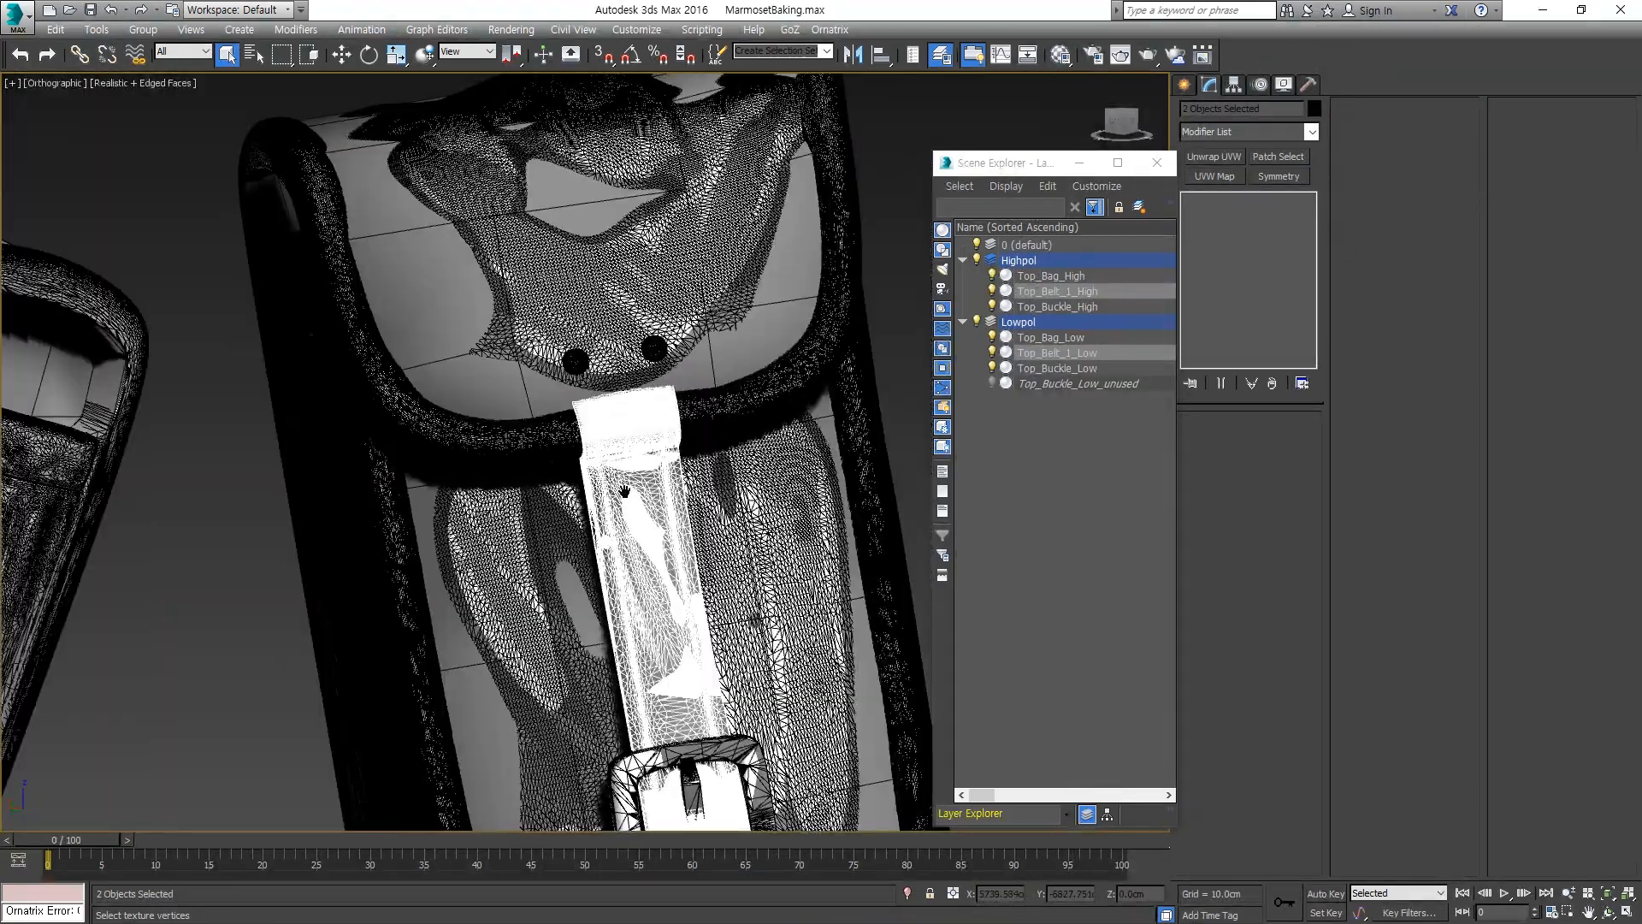
scroll(625, 479, down, 2)
scroll(624, 475, up, 7)
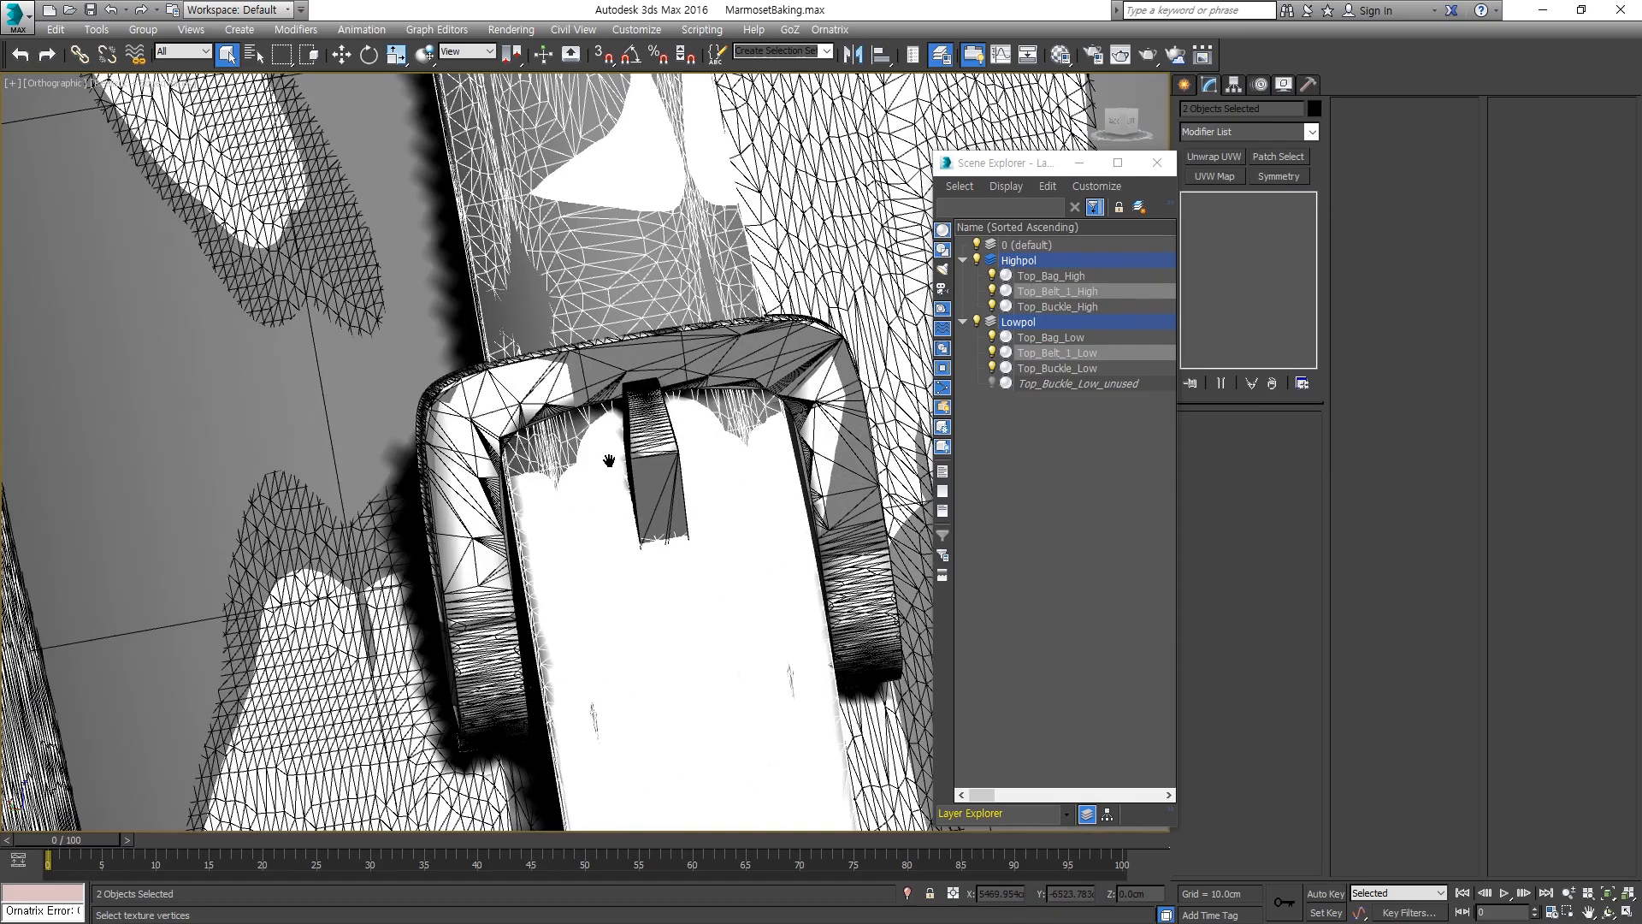
scroll(623, 457, down, 3)
alt+middle_drag(623, 459, 661, 428)
middle_drag(634, 240, 633, 466)
scroll(588, 281, up, 4)
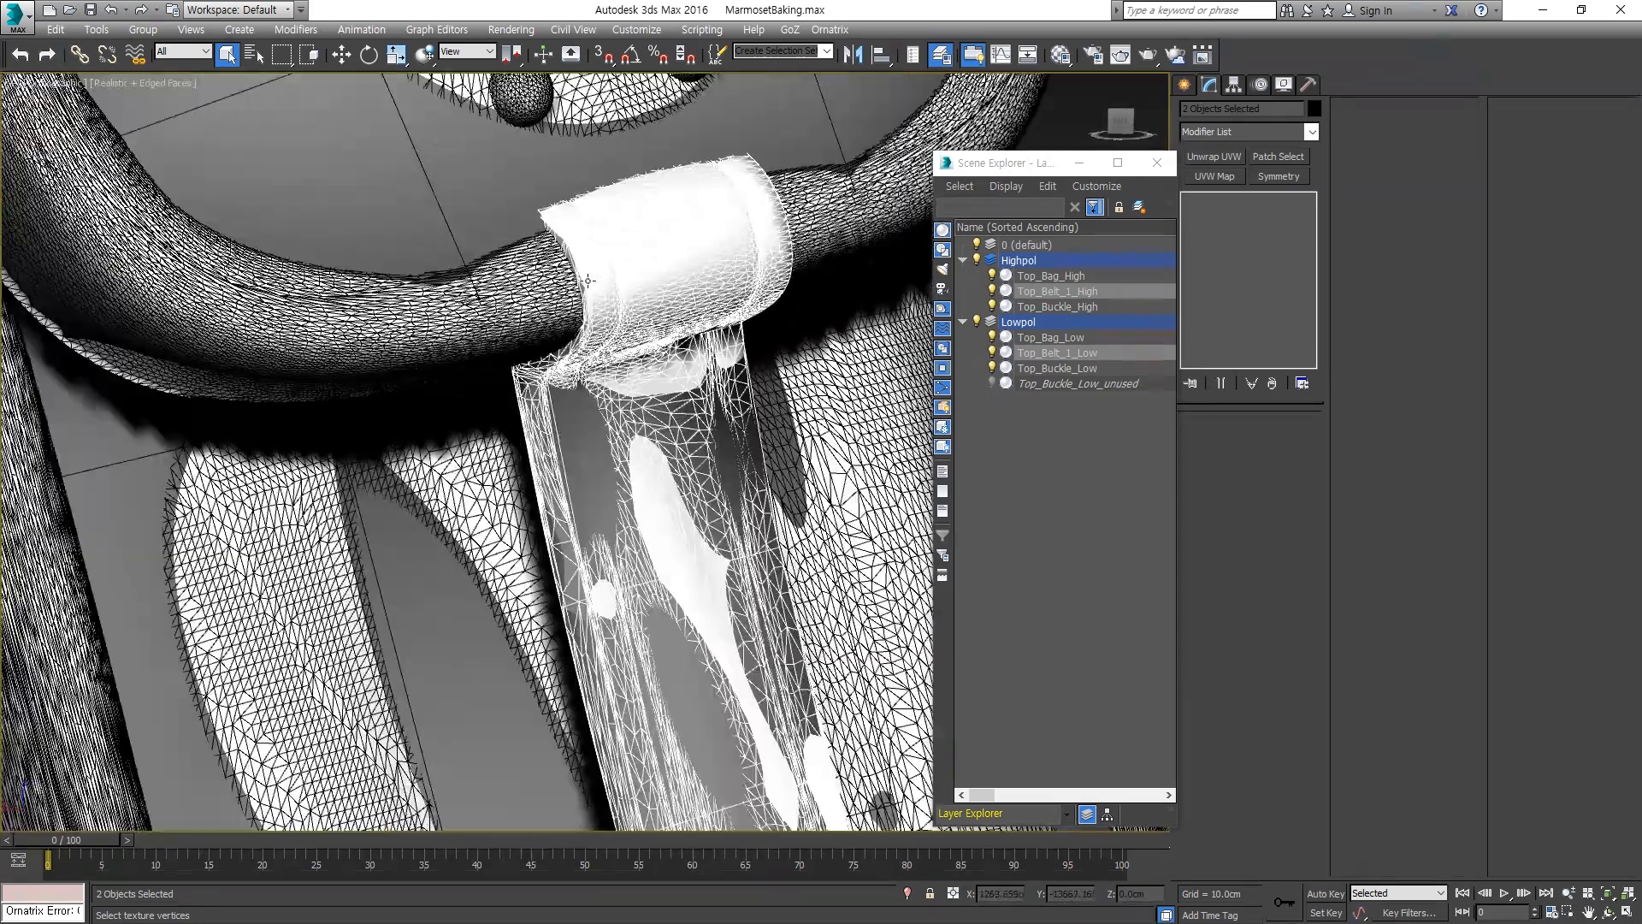
Select only Top_Belt_1_High and inspect the strap along the narrow bag's front from the side.
click(580, 269)
alt+middle_drag(580, 269, 554, 152)
scroll(604, 256, down, 4)
middle_drag(705, 734, 604, 412)
scroll(625, 372, up, 5)
scroll(604, 412, up, 3)
scroll(570, 402, down, 10)
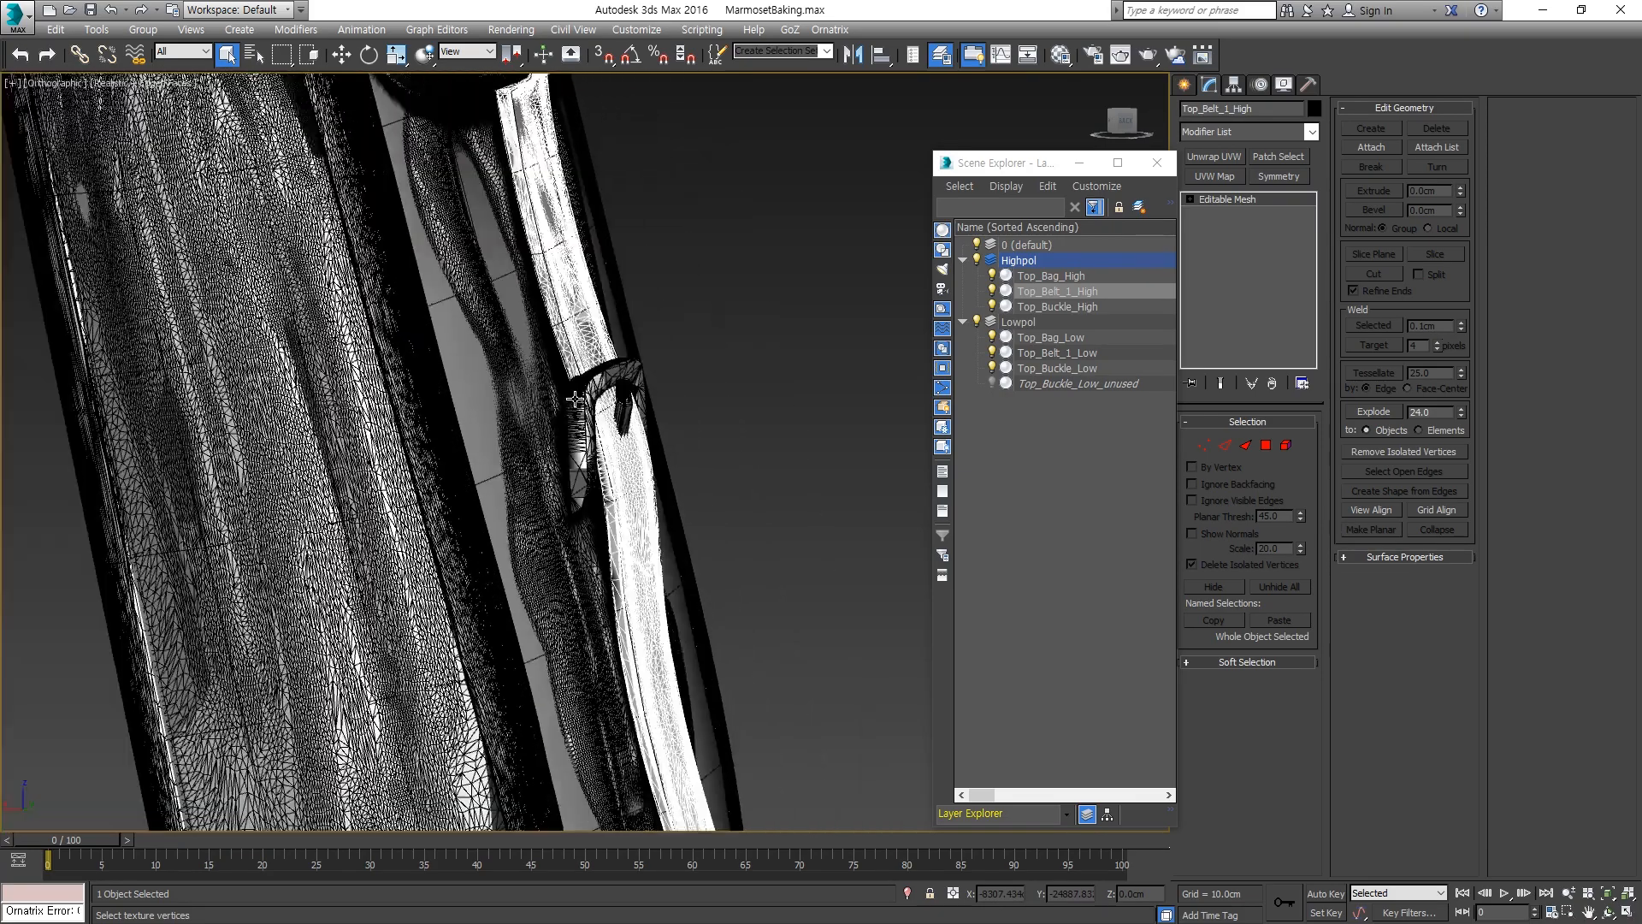
Select Top_Belt_1_High together with Top_Belt_1_Low and inspect their overlap just below the narrow bag's flap loop.
scroll(692, 448, up, 3)
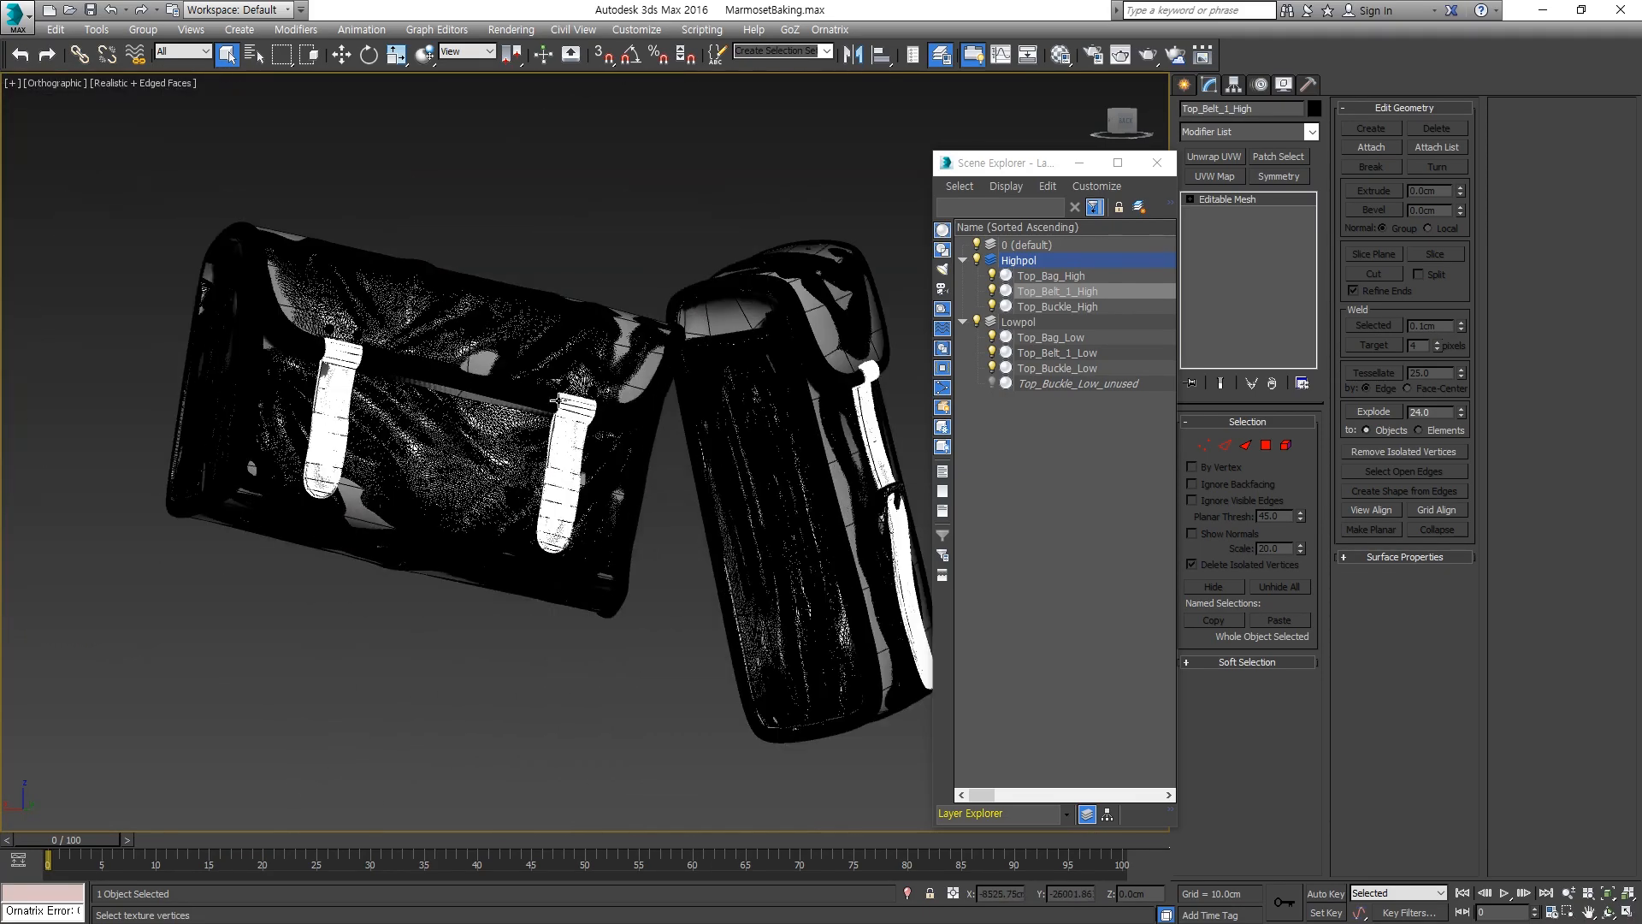
scroll(849, 392, up, 2)
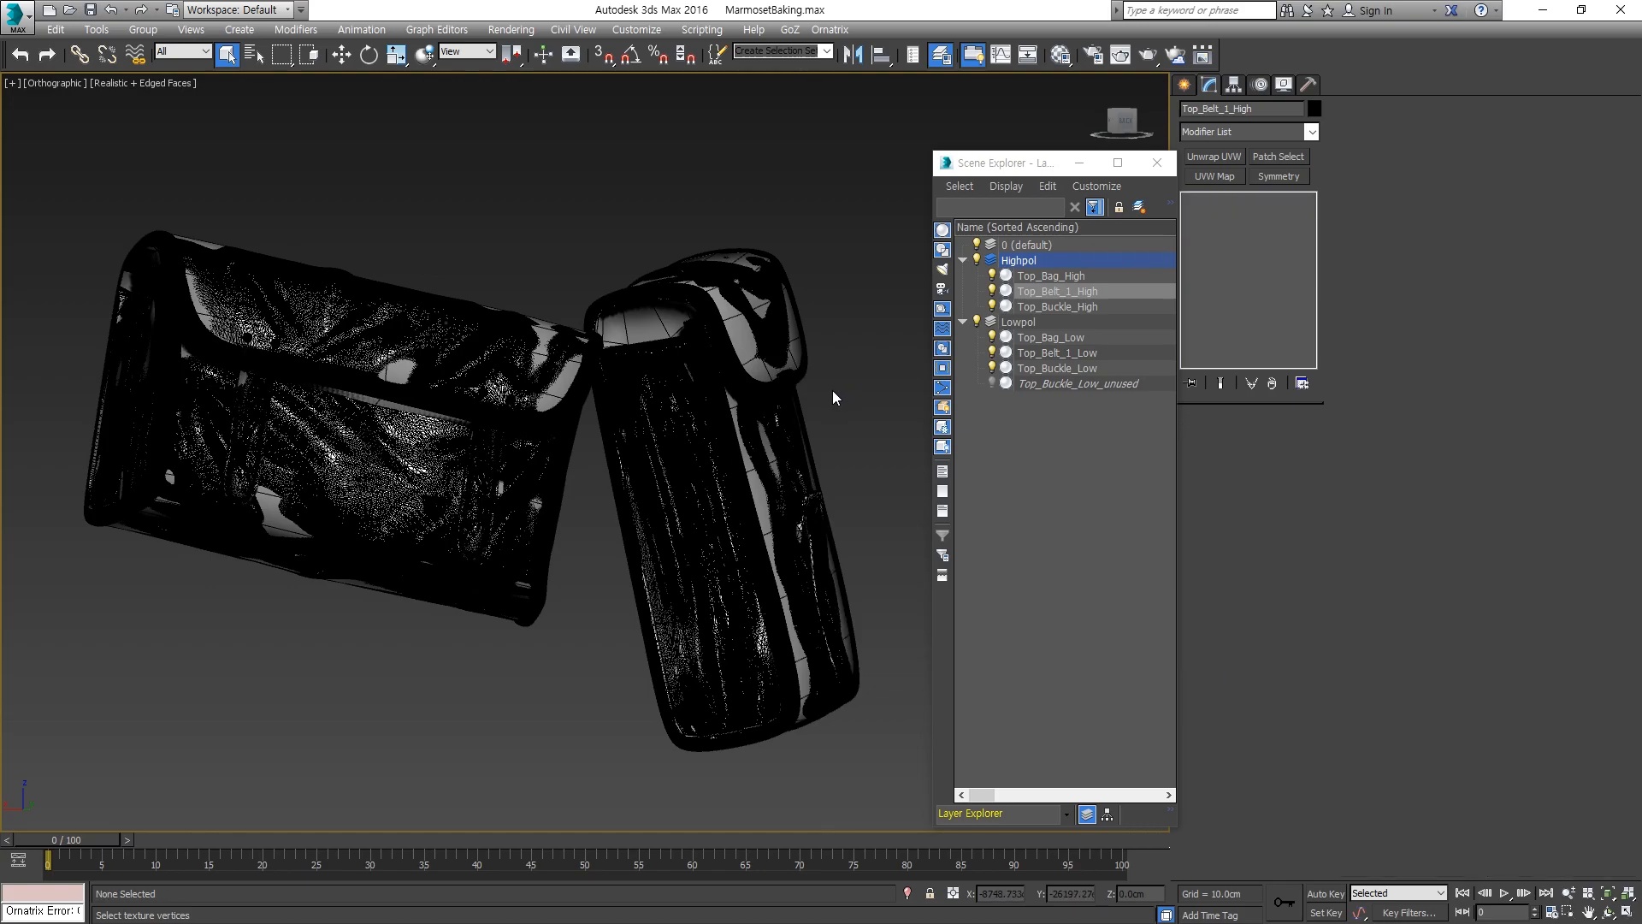
scroll(834, 390, up, 4)
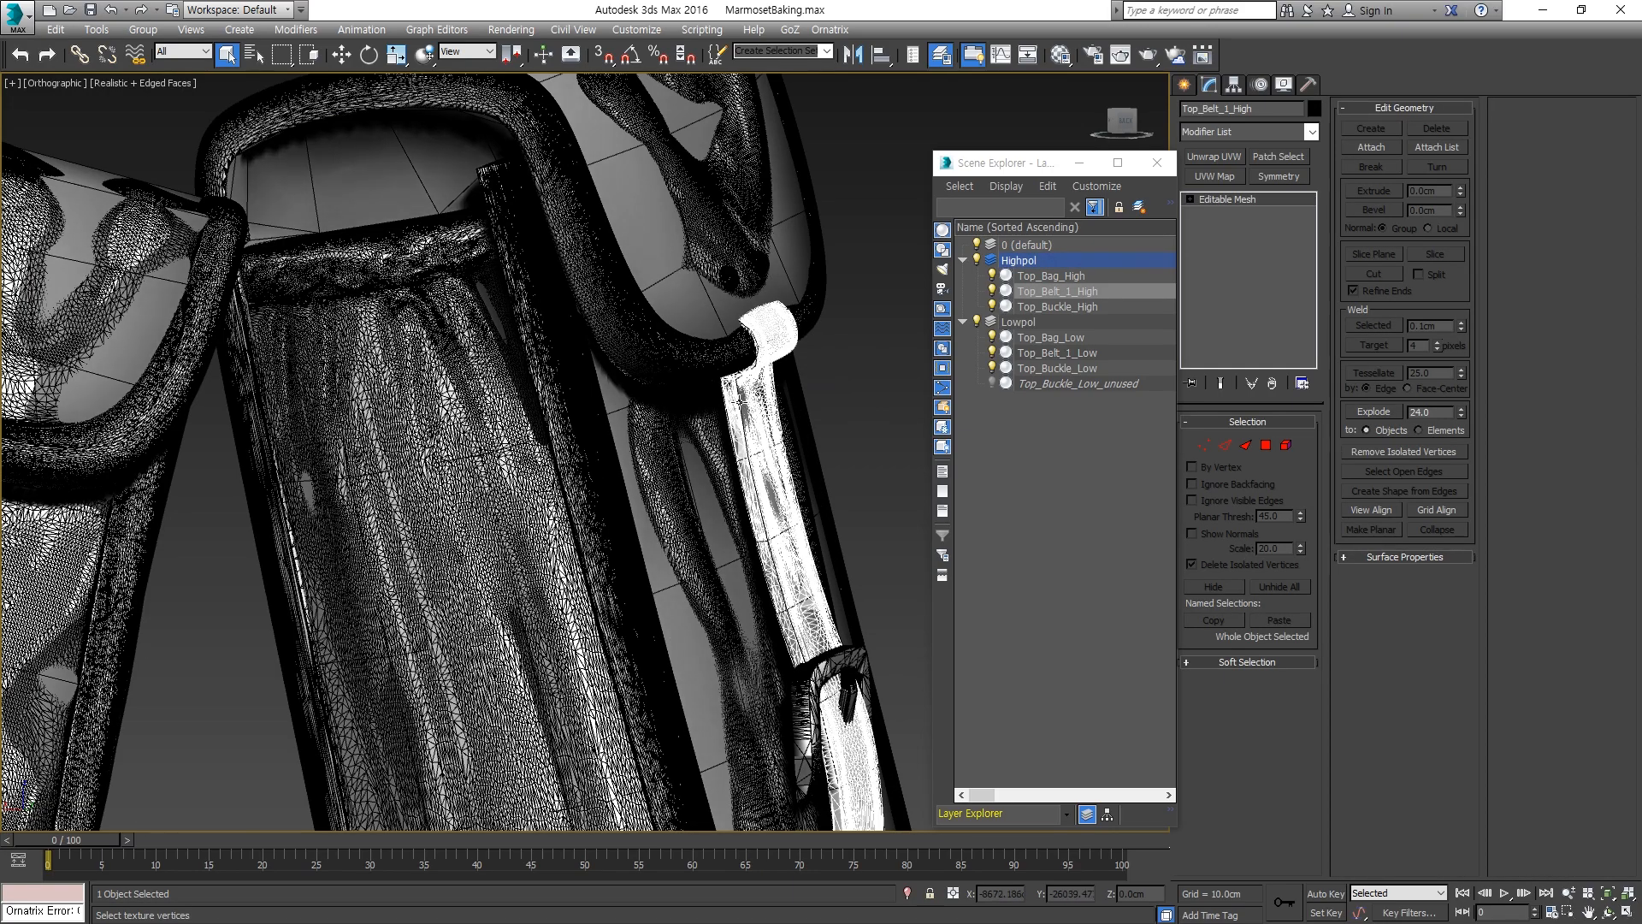
ctrl+click(741, 399)
scroll(749, 391, up, 2)
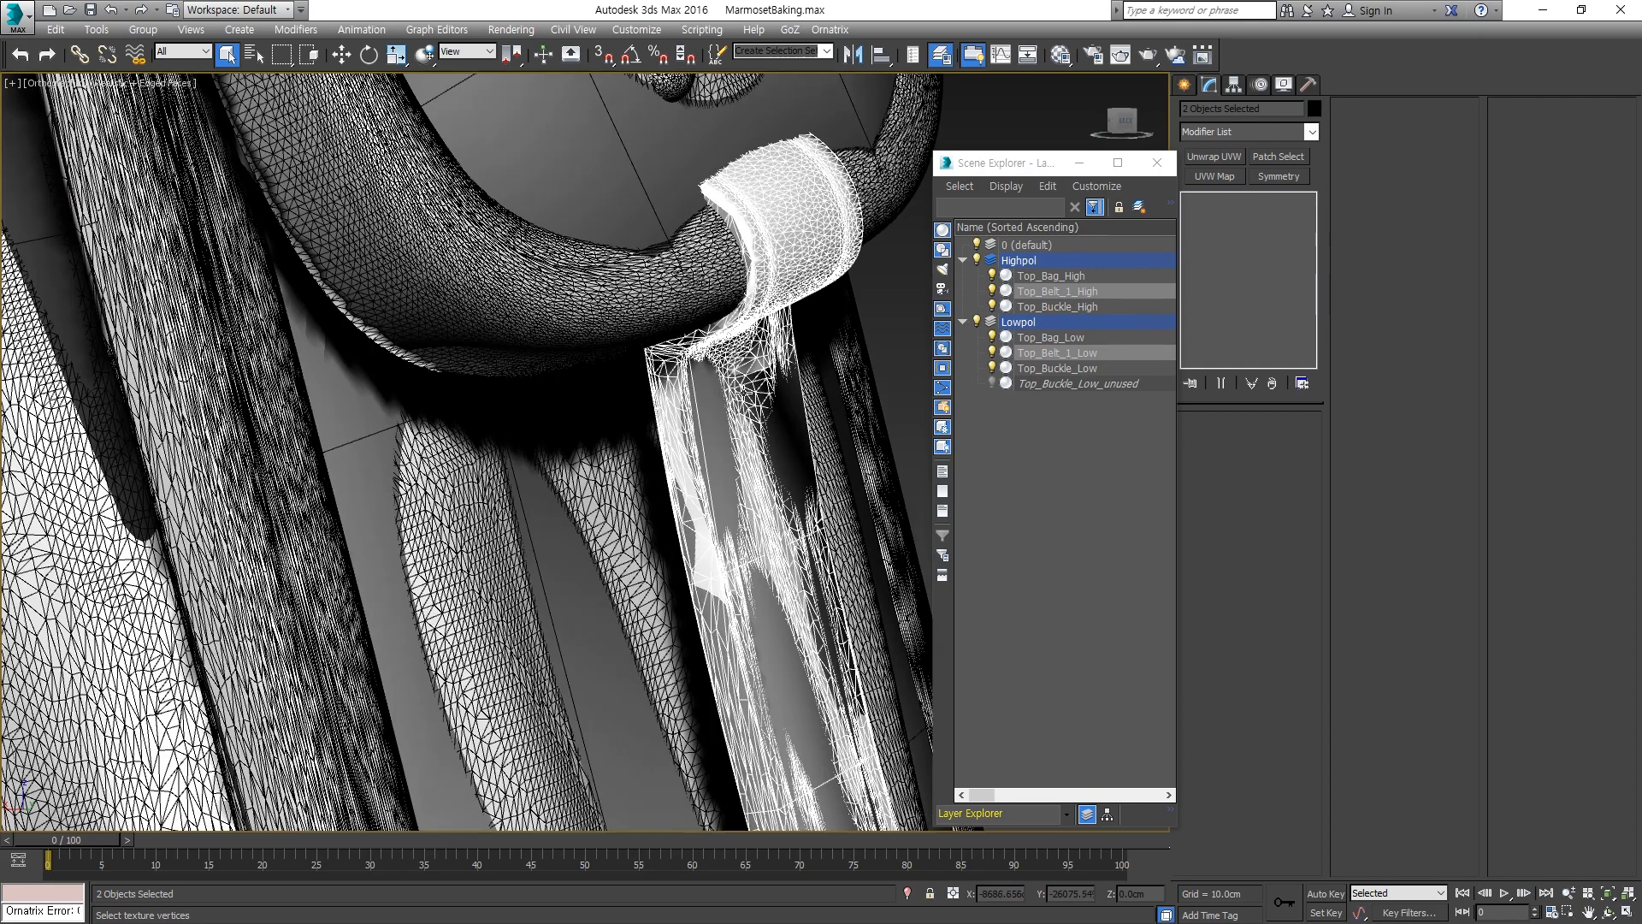
scroll(706, 393, up, 4)
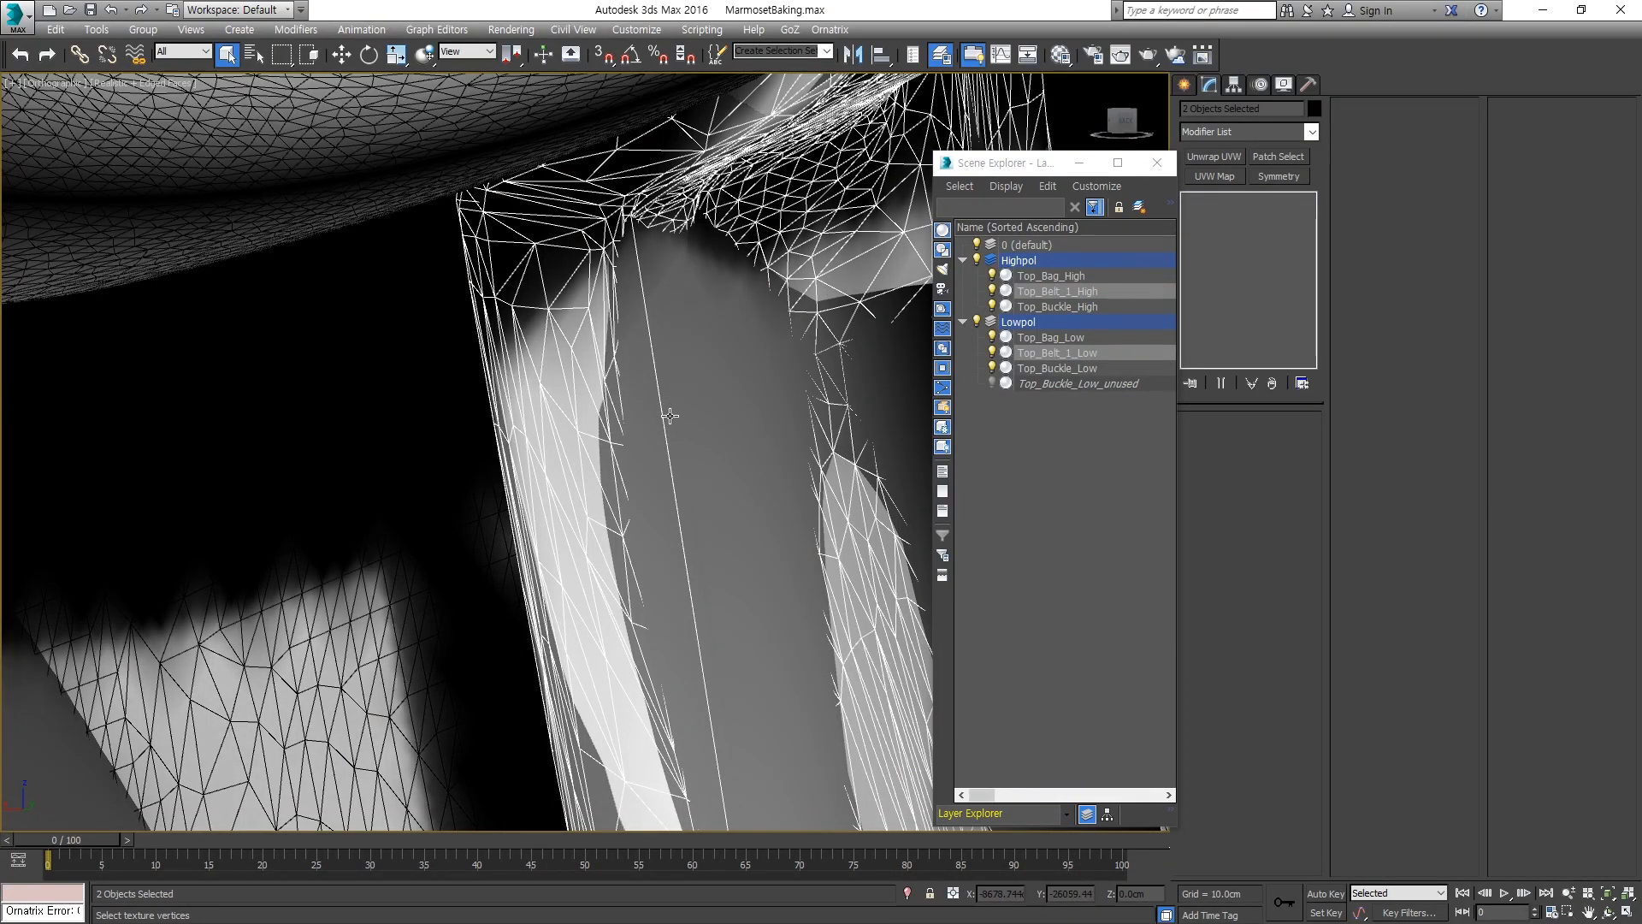
click(602, 419)
click(673, 430)
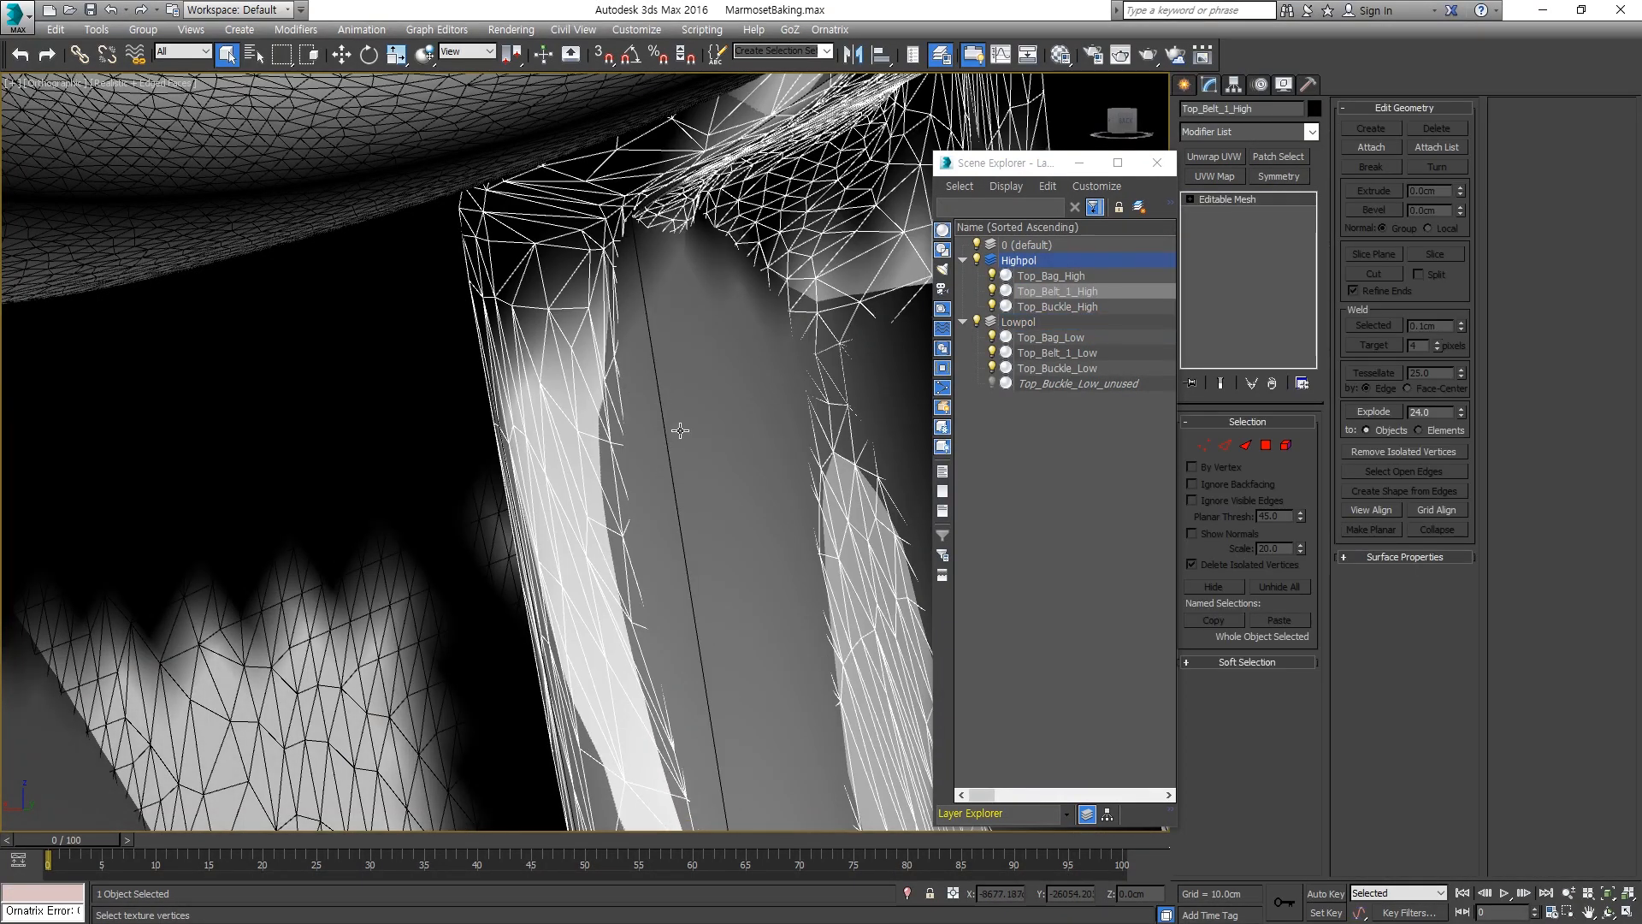
ctrl+click(680, 430)
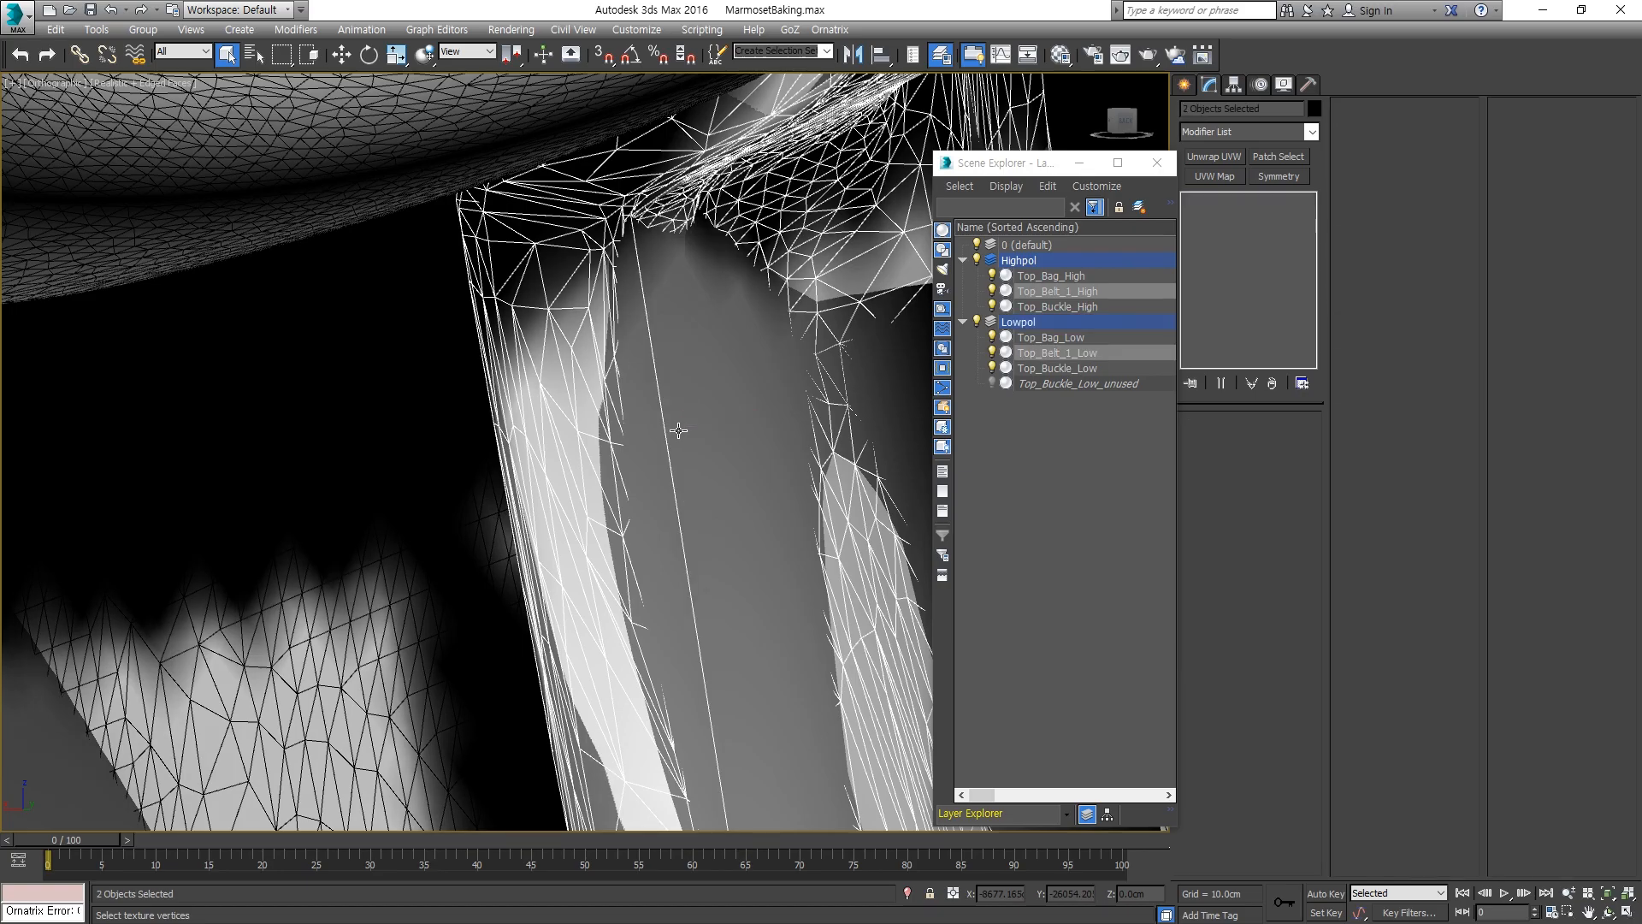
In the front view, enable Auto Key and move the selected high and low belts along X clear of the bags at frame 10.
scroll(683, 438, down, 15)
middle_drag(671, 462, 720, 359)
scroll(694, 433, down, 6)
middle_drag(684, 599, 700, 470)
key(f)
key(z)
scroll(699, 474, down, 10)
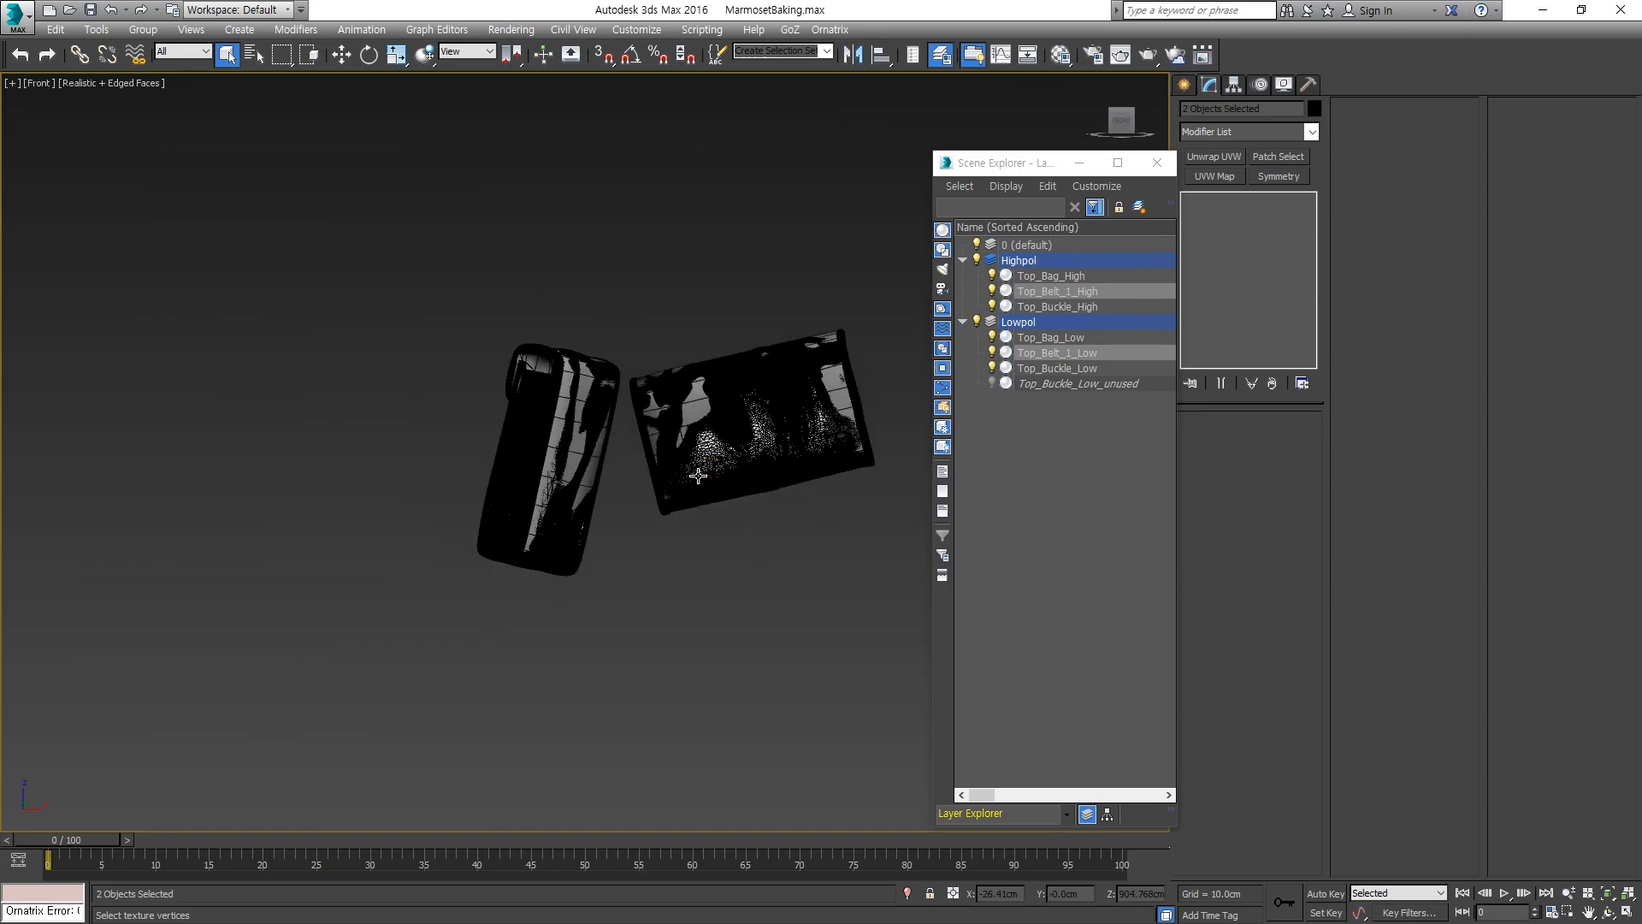
scroll(718, 522, up, 3)
key(w)
middle_drag(734, 425, 653, 477)
key(n)
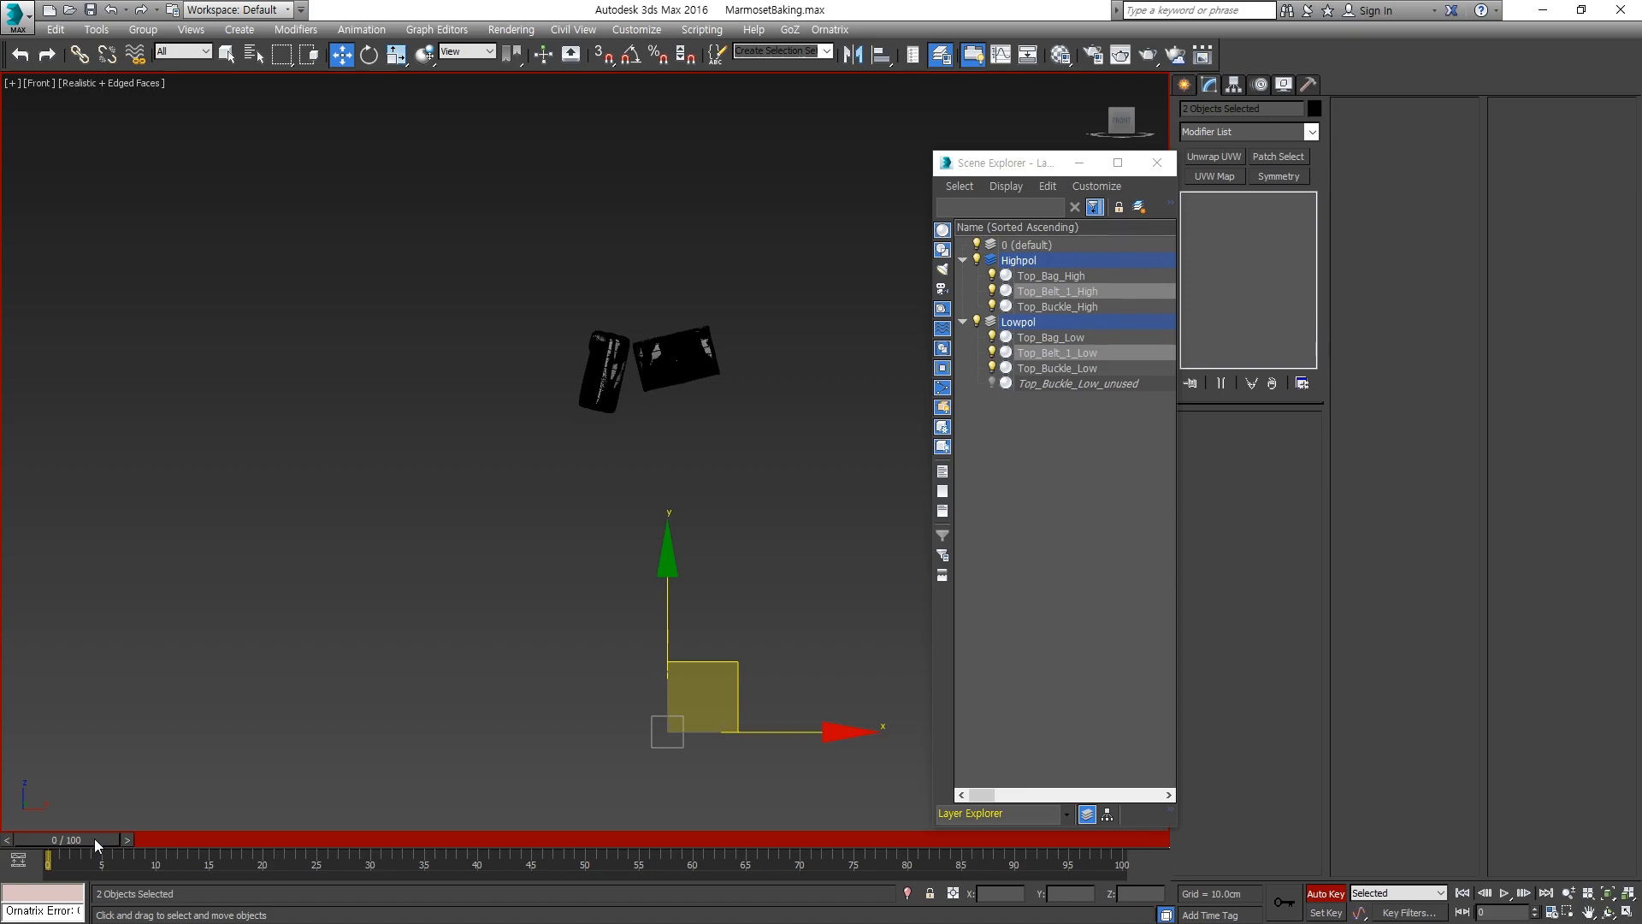
drag(92, 840, 197, 840)
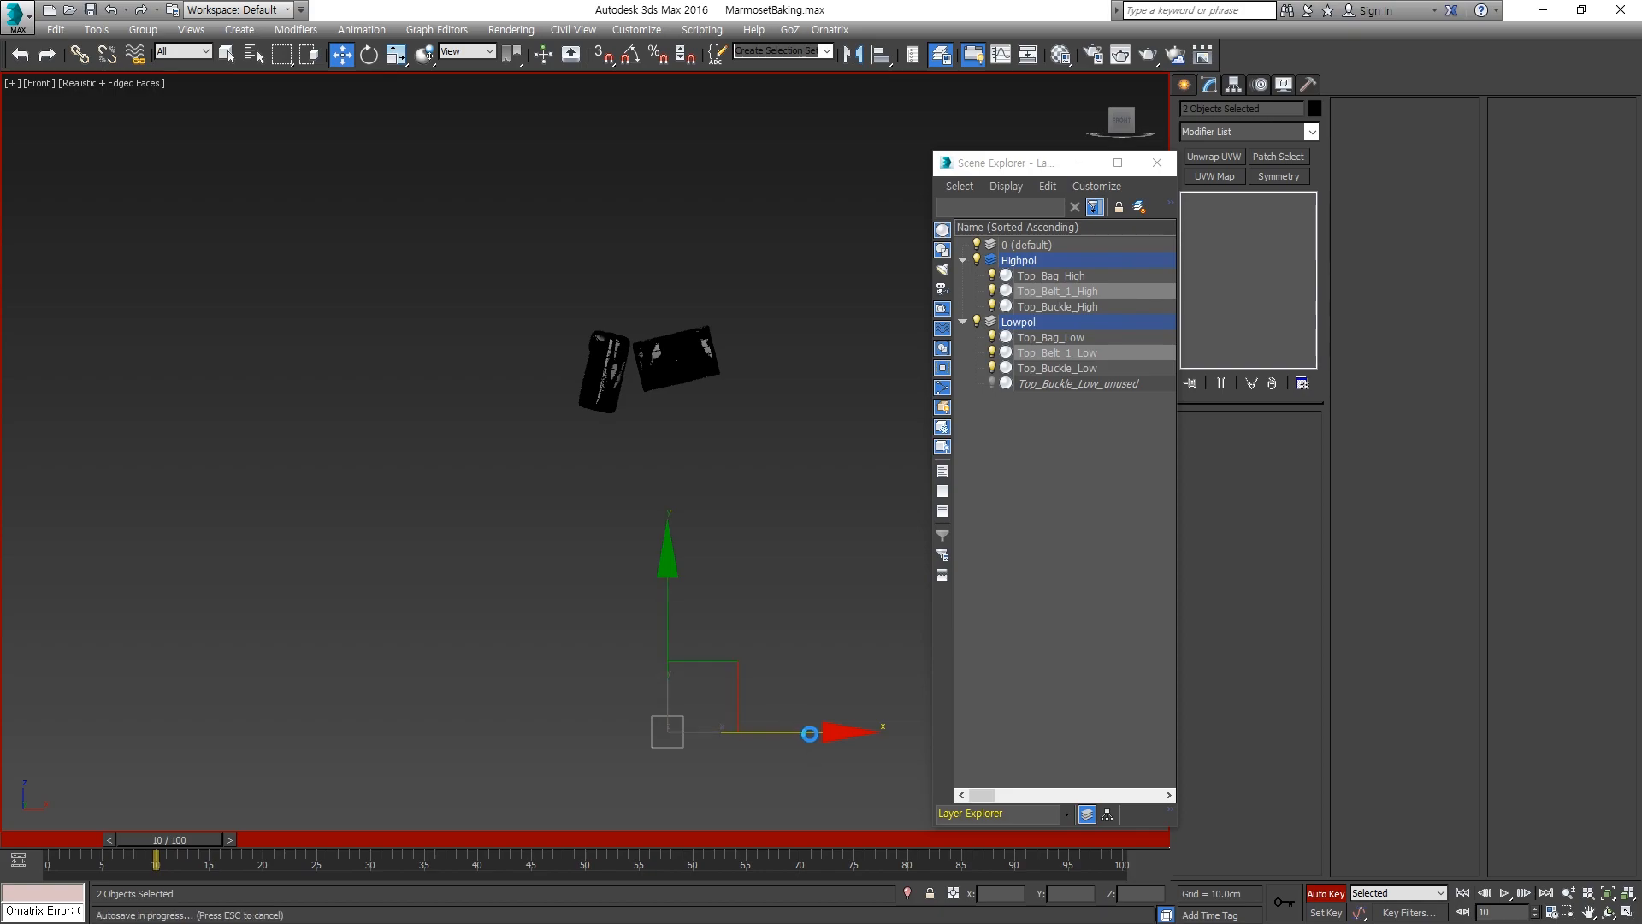
drag(799, 733, 650, 729)
Examine the separated belts beside the two bags at frame 10.
scroll(569, 504, up, 3)
middle_drag(543, 393, 206, 518)
scroll(504, 468, up, 5)
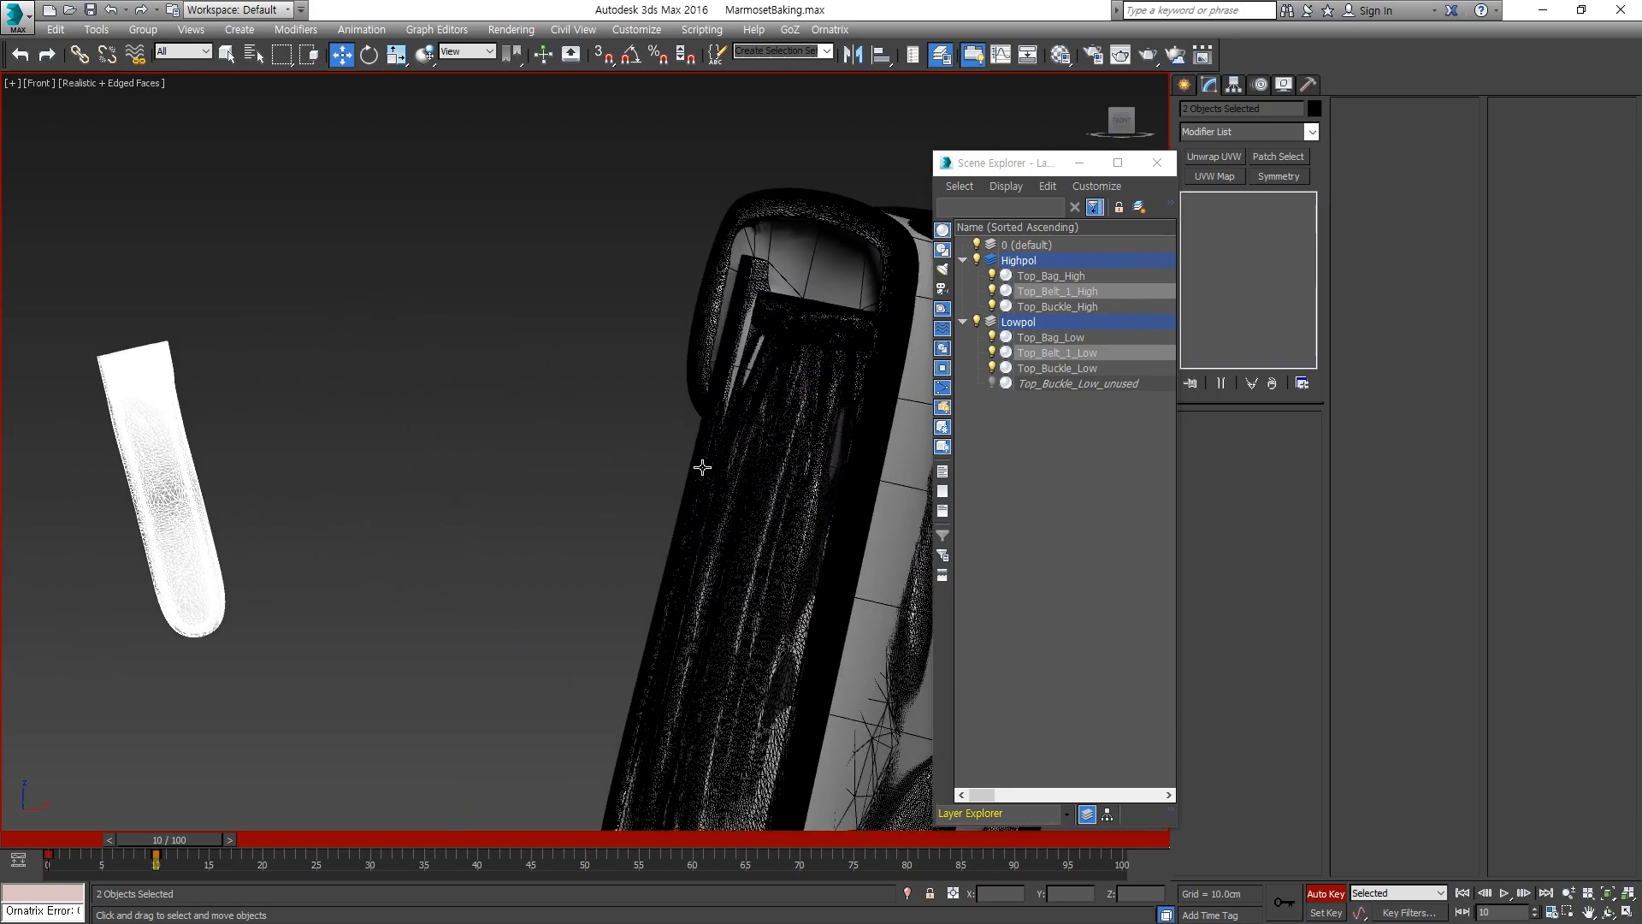
middle_drag(382, 472, 730, 464)
scroll(615, 455, down, 3)
middle_drag(582, 589, 566, 448)
middle_drag(530, 691, 188, 673)
middle_drag(626, 570, 443, 659)
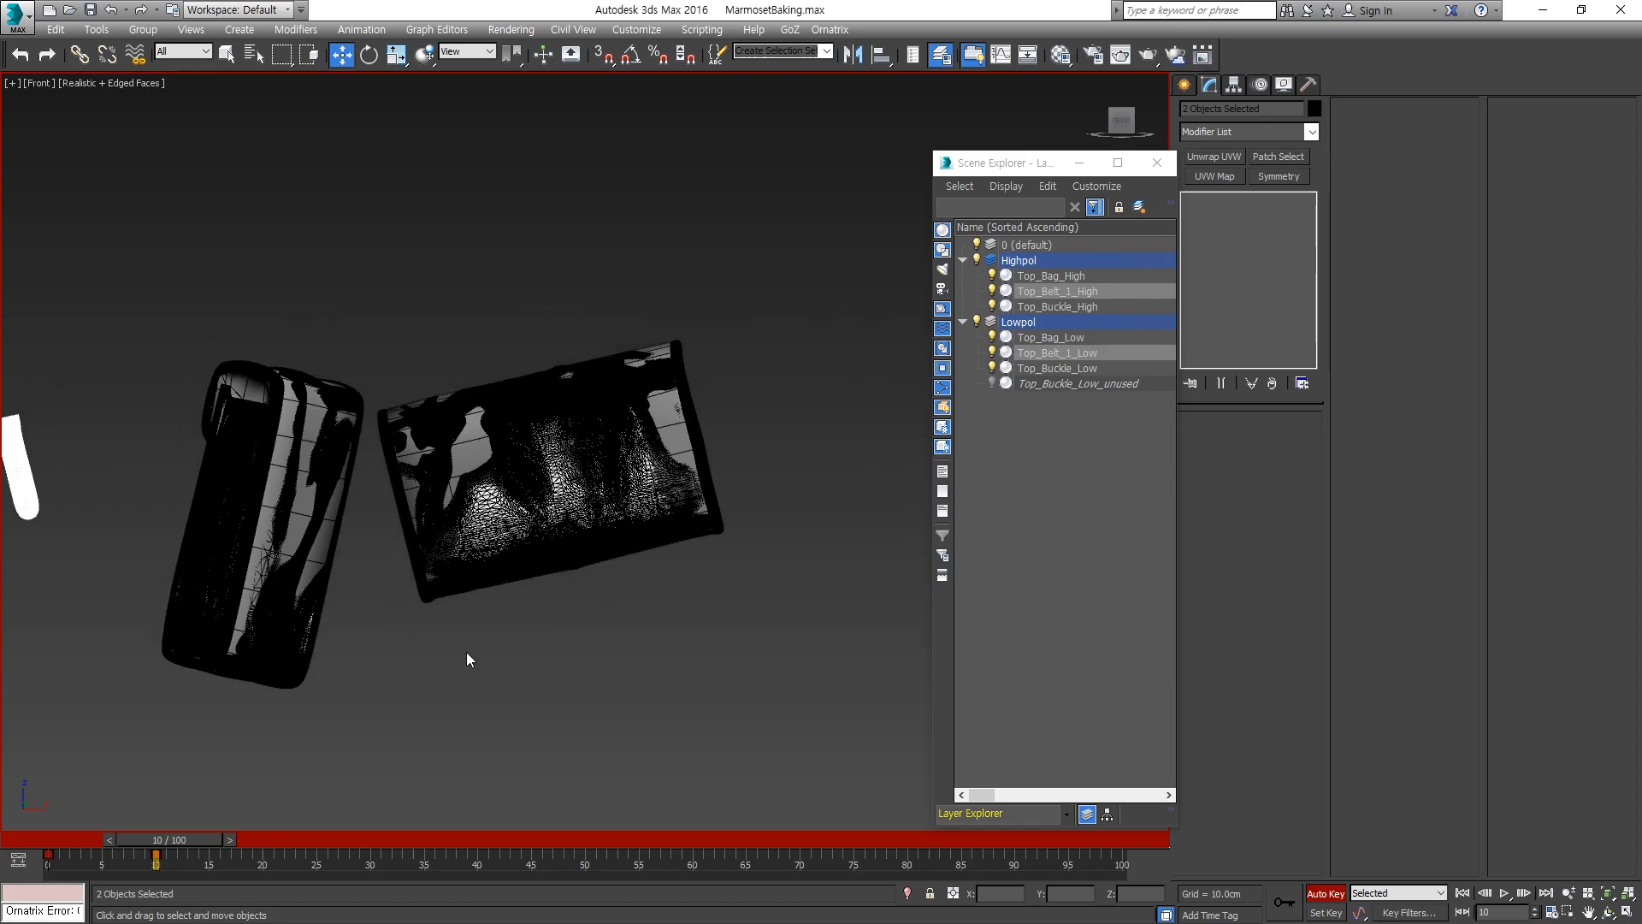
scroll(558, 537, down, 3)
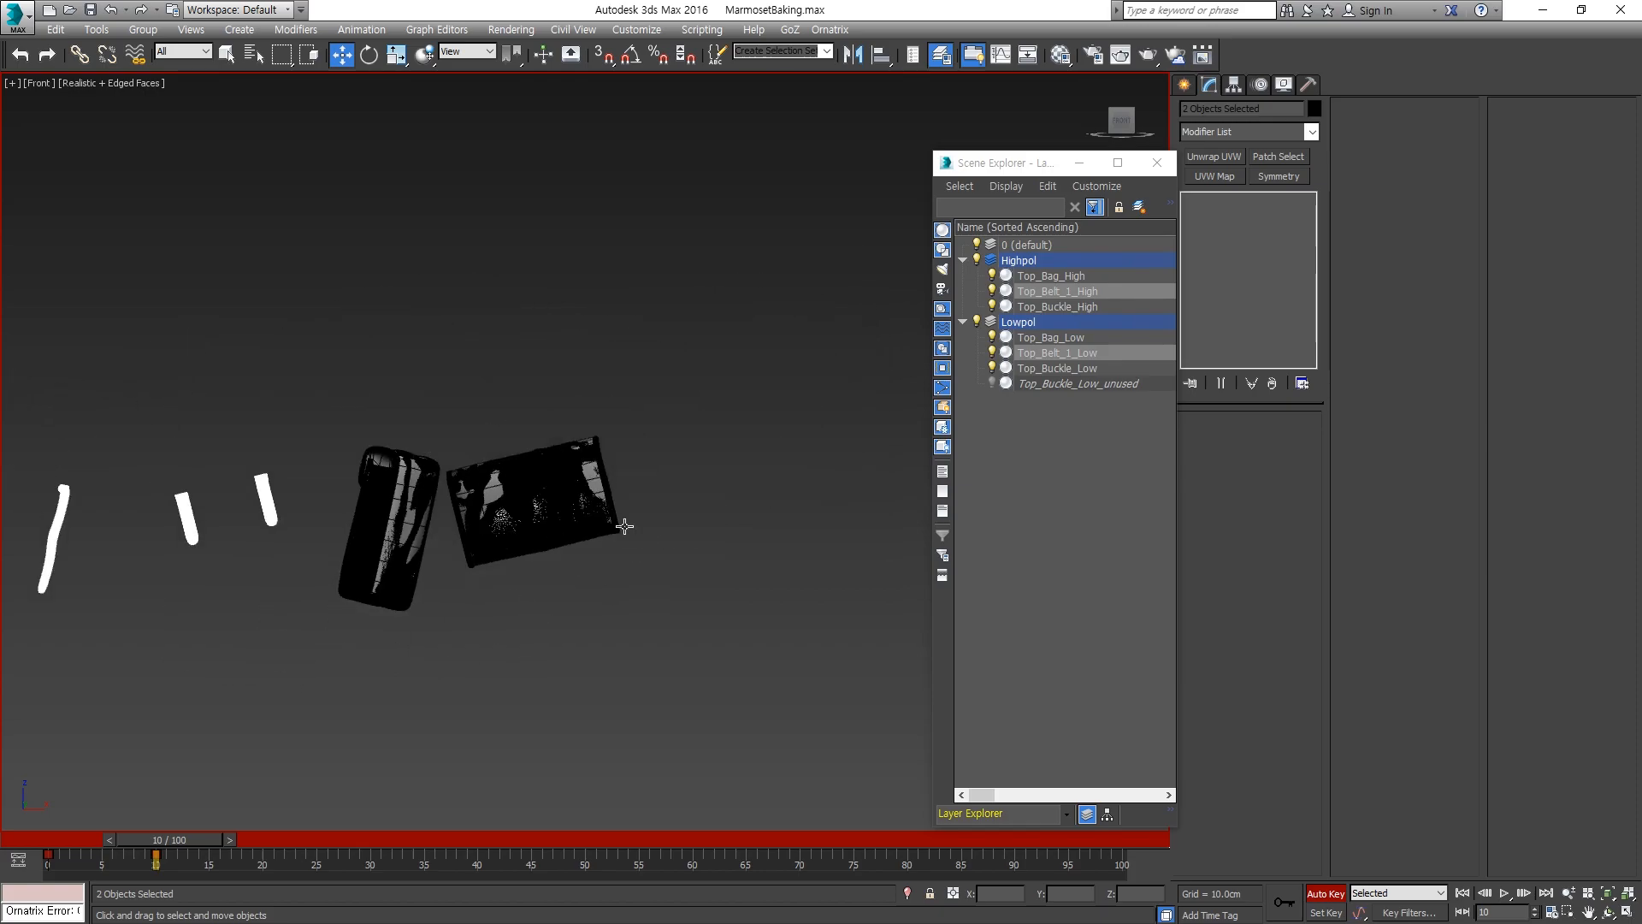
Select Top_Buckle_Low on the narrow bag and add Top_Buckle_High to the selection.
alt+middle_drag(525, 537, 1045, 522)
scroll(595, 557, up, 3)
scroll(829, 427, up, 5)
click(847, 409)
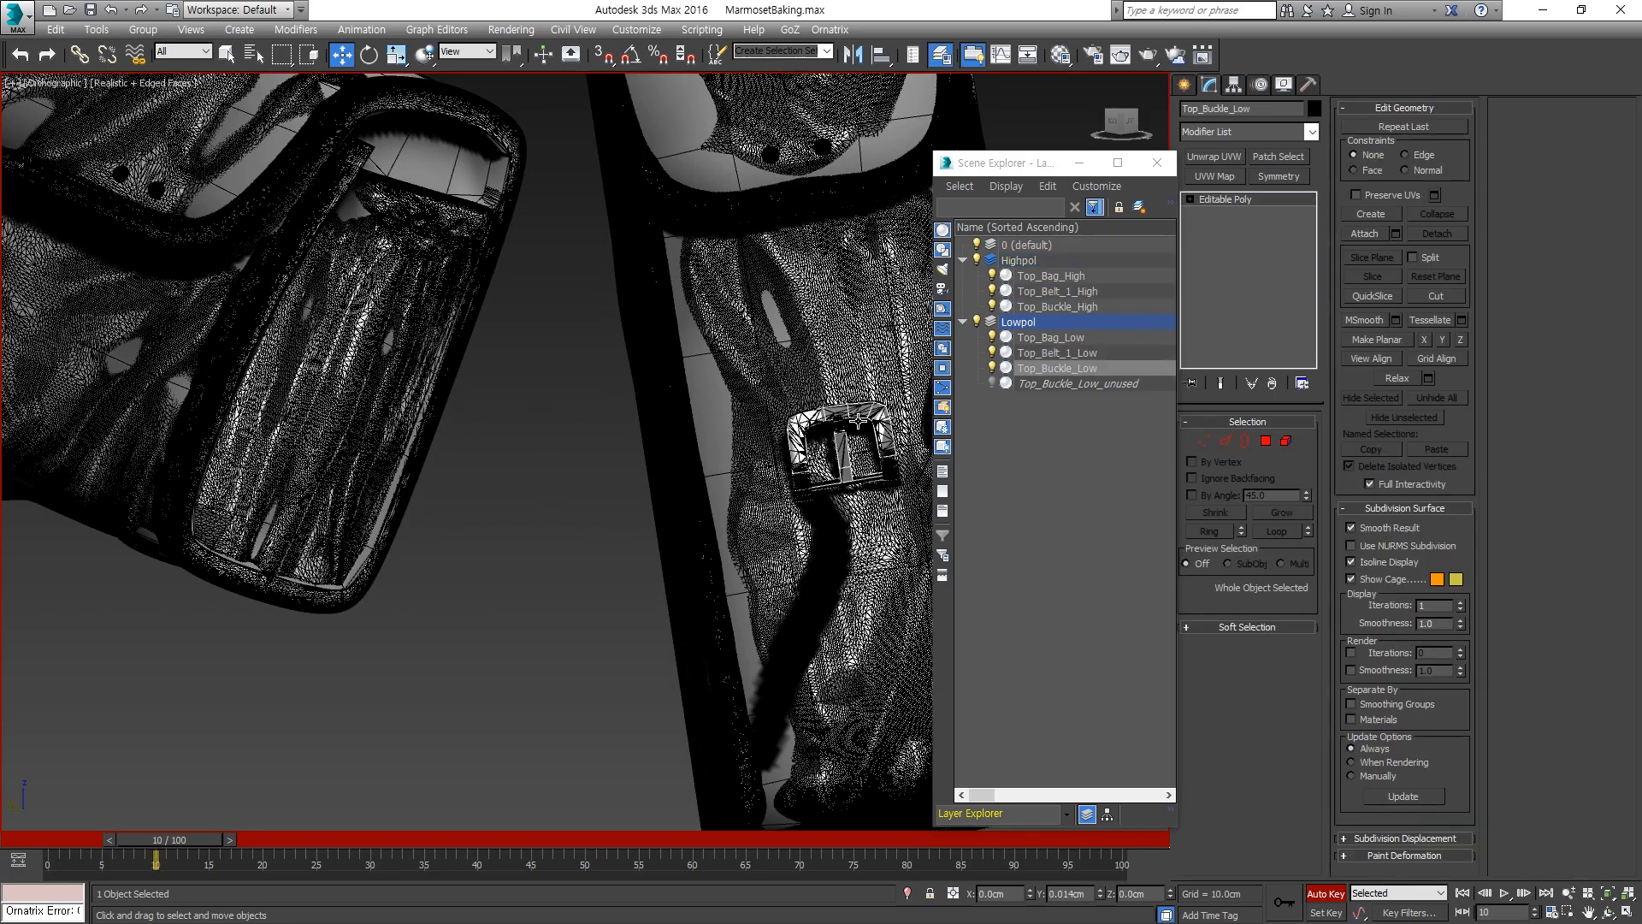
scroll(842, 409, up, 6)
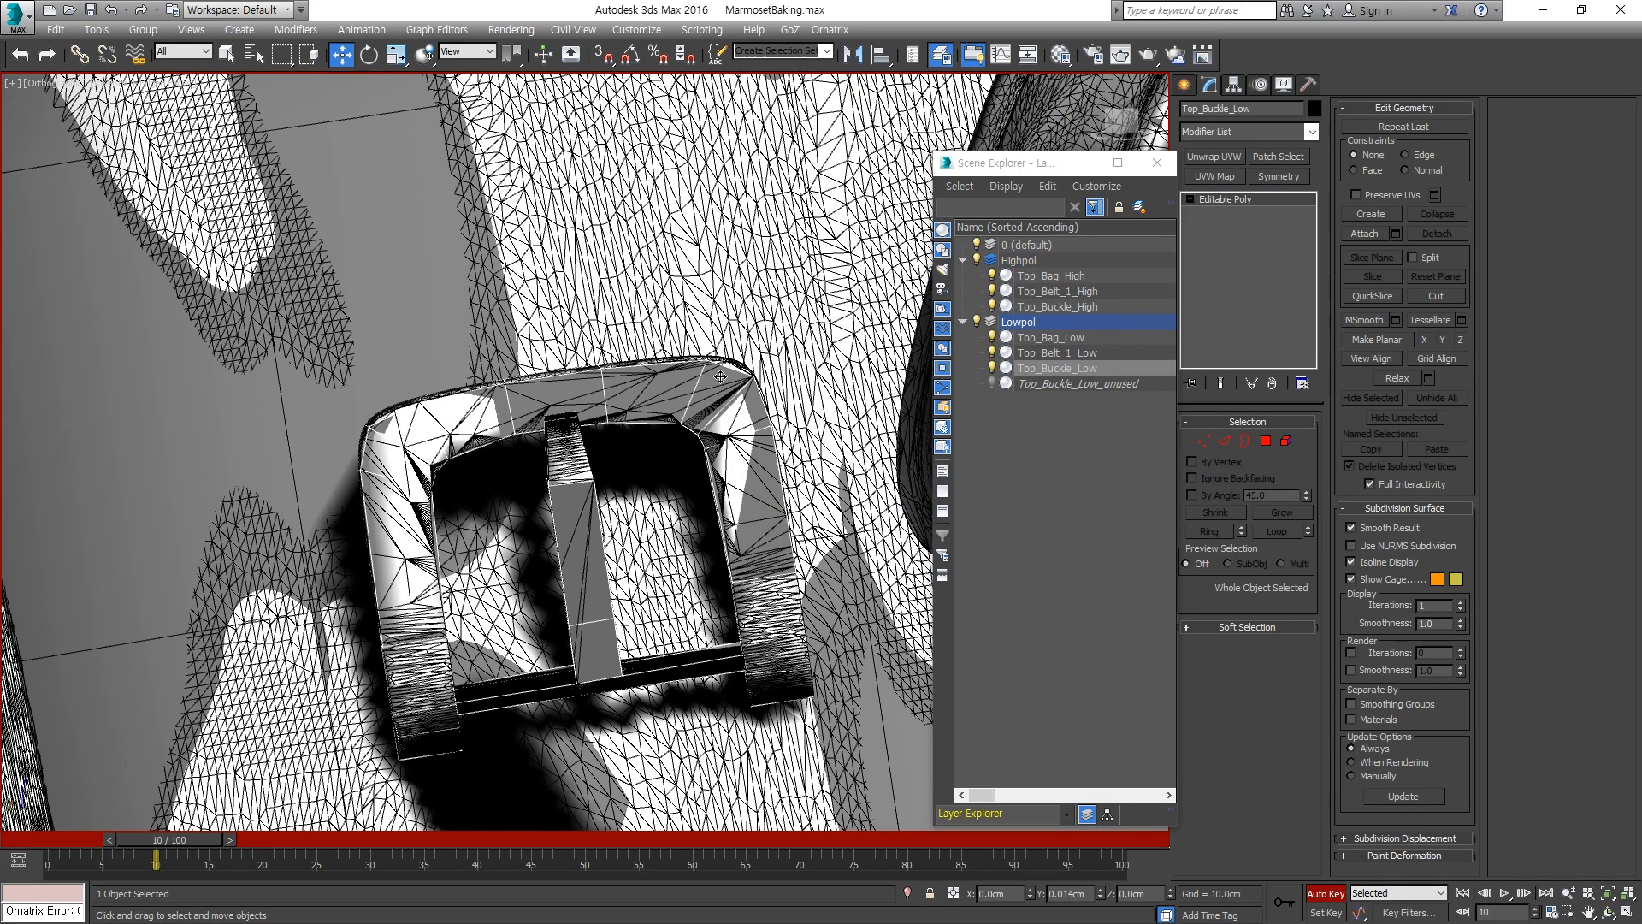
scroll(694, 555, down, 3)
scroll(503, 688, down, 3)
key(f)
scroll(538, 658, down, 5)
scroll(537, 658, down, 2)
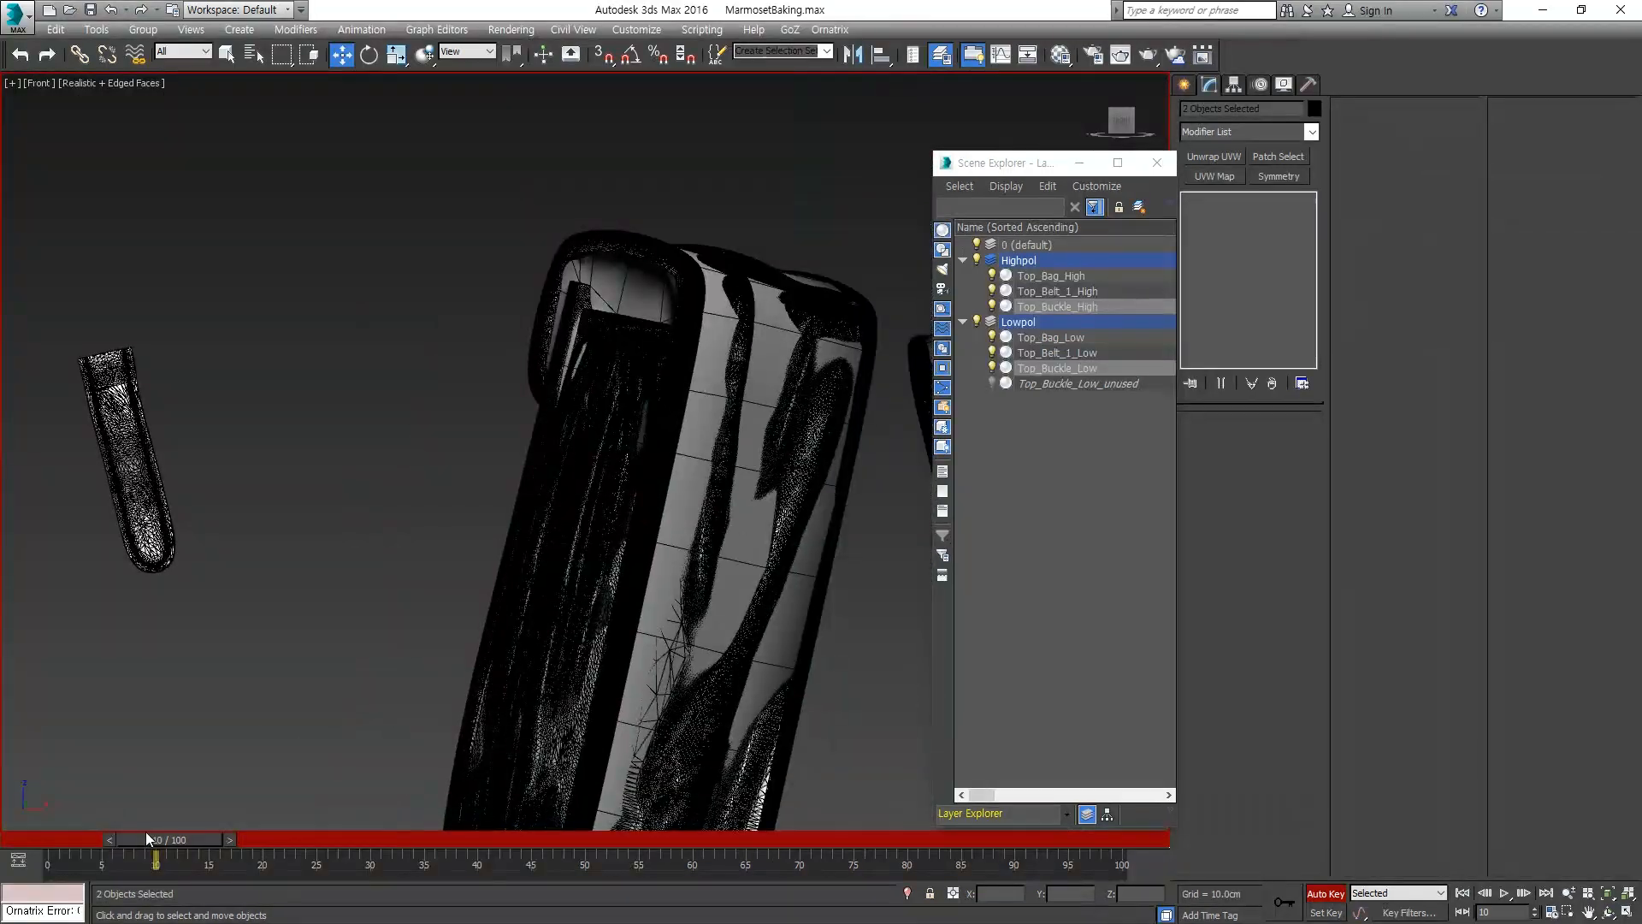
Move the selected high and low buckles along X past the separated belts at frame 10 in the front view.
middle_drag(443, 741, 412, 572)
scroll(413, 572, down, 5)
scroll(500, 688, down, 5)
middle_drag(499, 689, 543, 512)
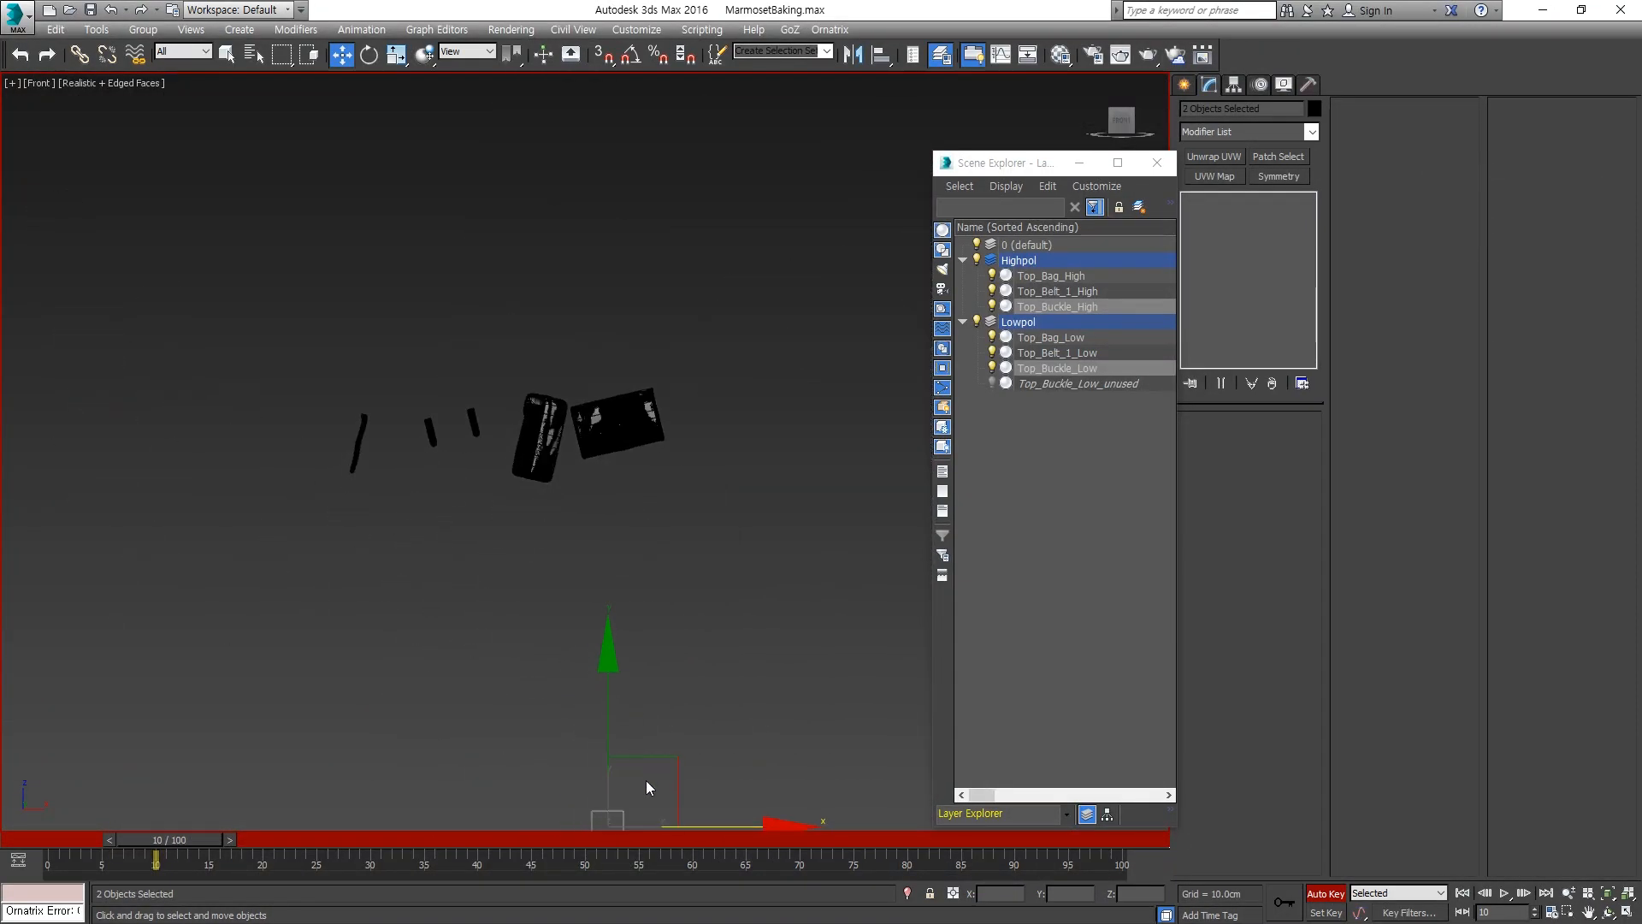
middle_drag(704, 805, 686, 665)
drag(703, 684, 494, 664)
Inspect the separated buckle next to the belts and turn off Auto Key.
middle_drag(422, 309, 560, 487)
scroll(506, 370, up, 5)
scroll(530, 511, down, 4)
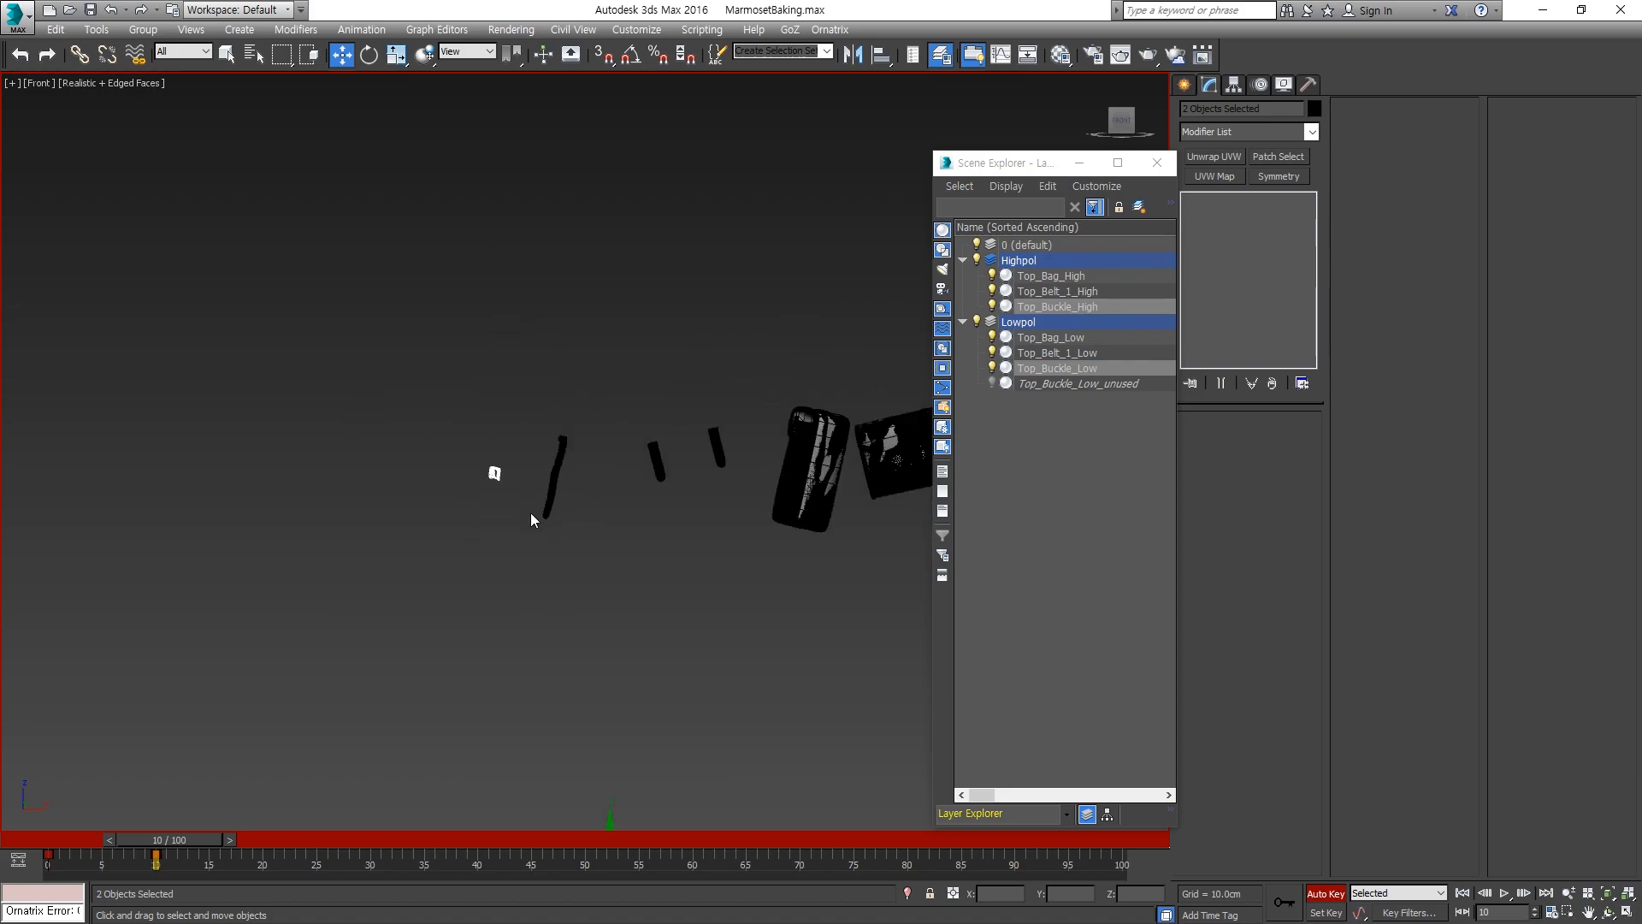
scroll(507, 492, up, 5)
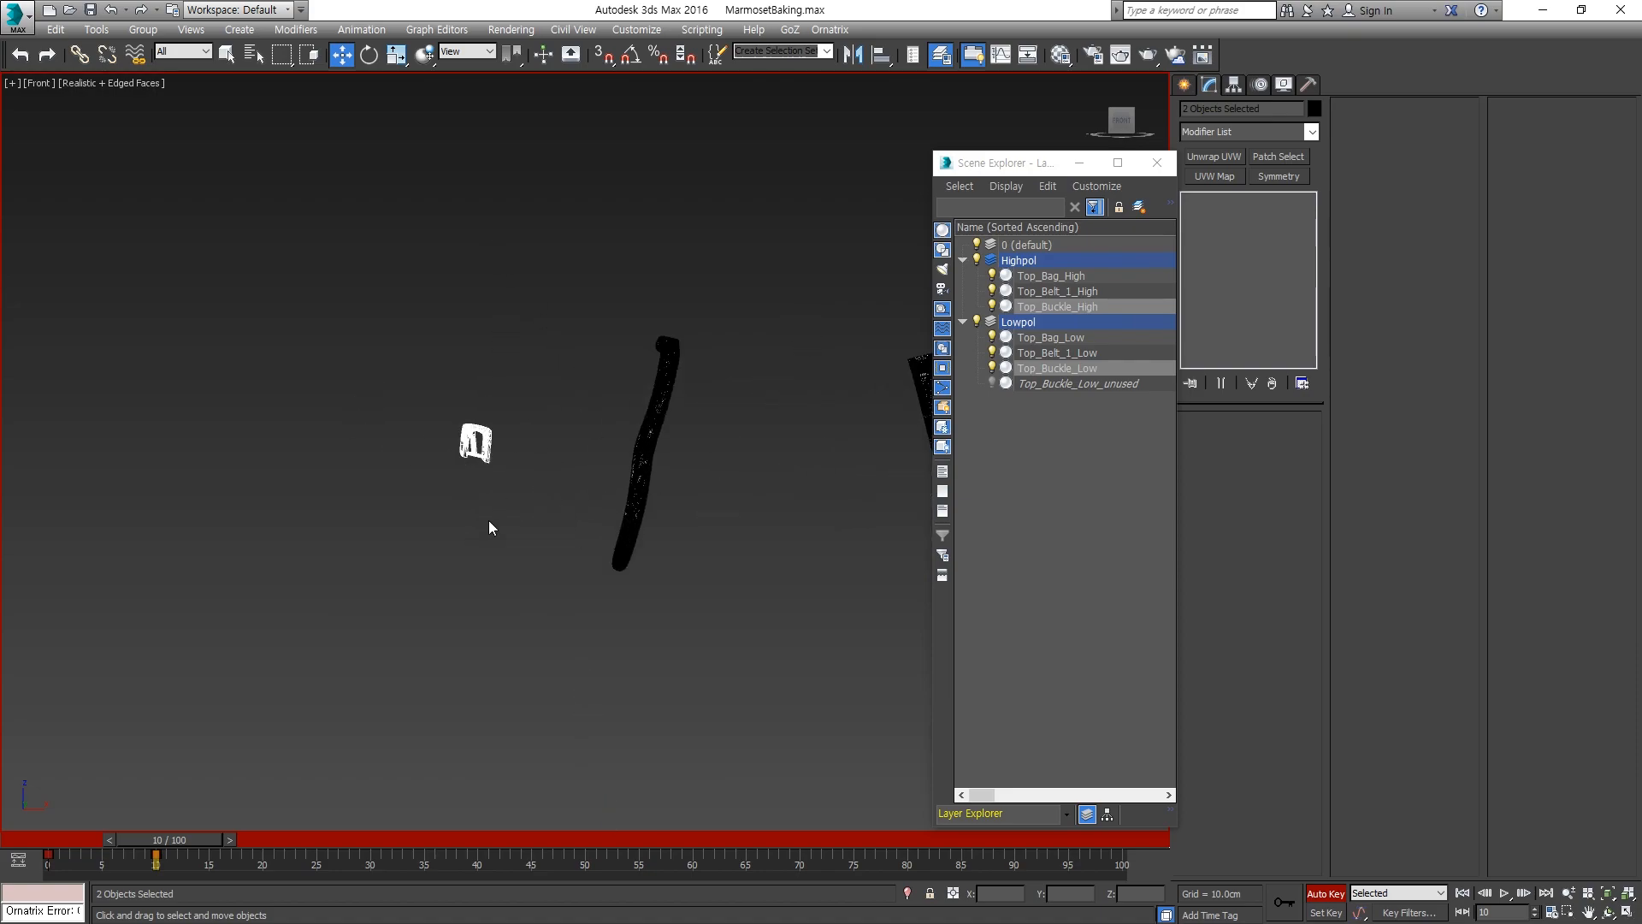
middle_drag(544, 571, 508, 511)
scroll(500, 602, down, 4)
middle_drag(530, 715, 484, 543)
middle_drag(701, 694, 635, 600)
key(n)
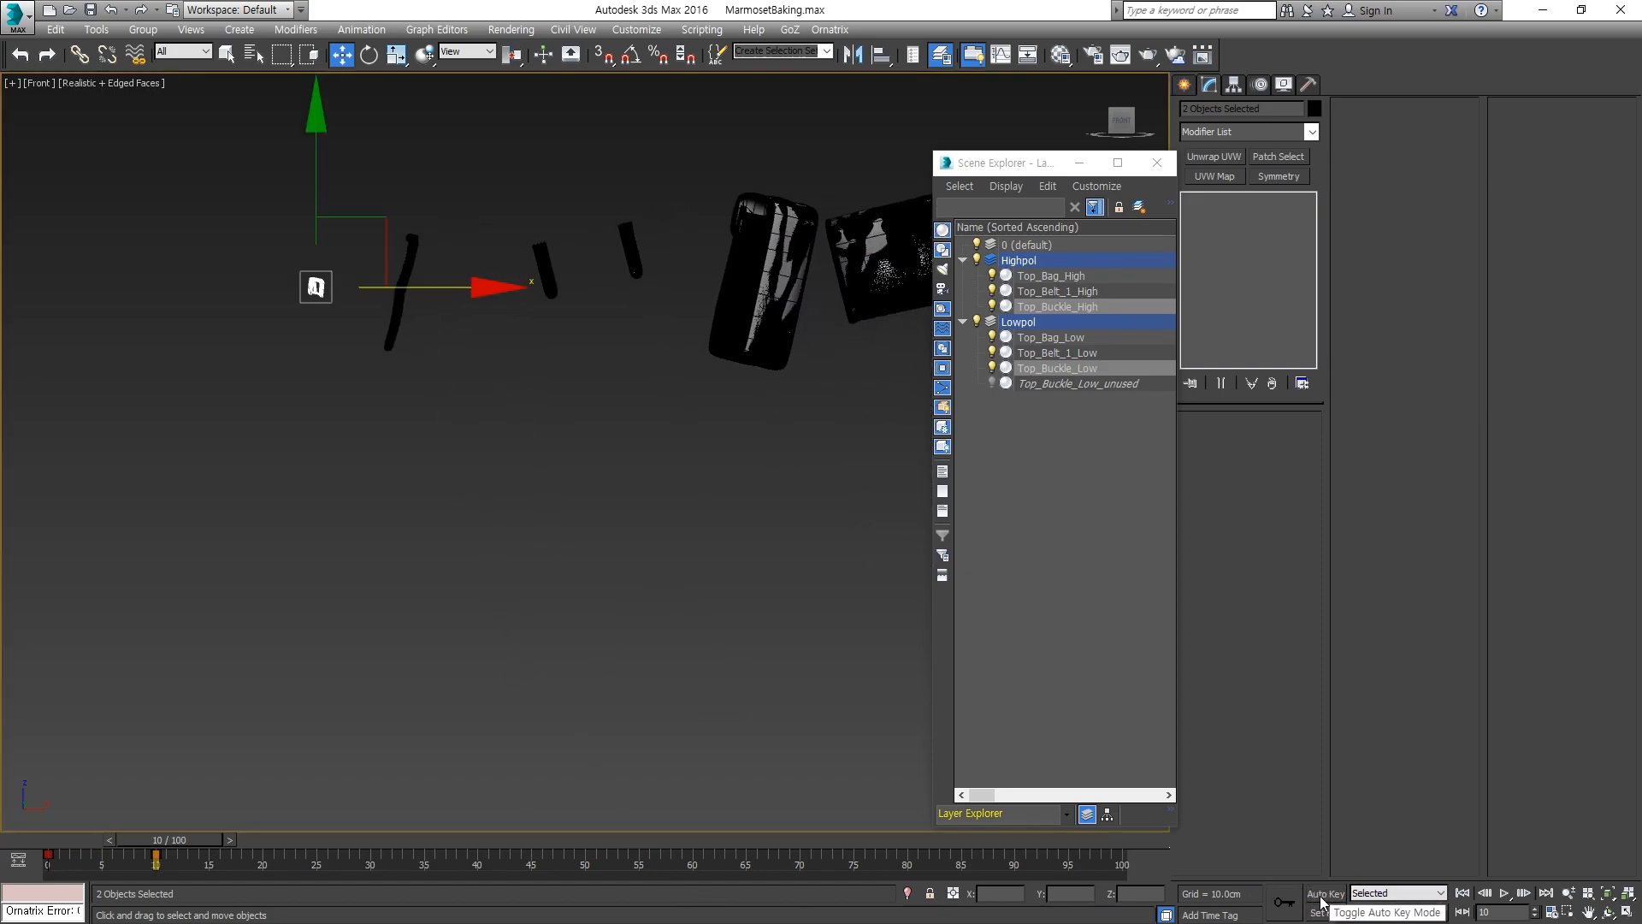
Select the separated Top_Belt_1_High and Top_Belt_1_Low meshes in the front view.
middle_drag(371, 618, 454, 588)
middle_drag(522, 378, 464, 503)
drag(590, 526, 444, 356)
middle_drag(596, 460, 557, 477)
mouse_move(297, 733)
middle_down()
mouse_move(255, 602)
mouse_move(253, 653)
middle_up()
middle_drag(433, 513, 310, 555)
middle_drag(581, 514, 555, 527)
scroll(555, 528, down, 2)
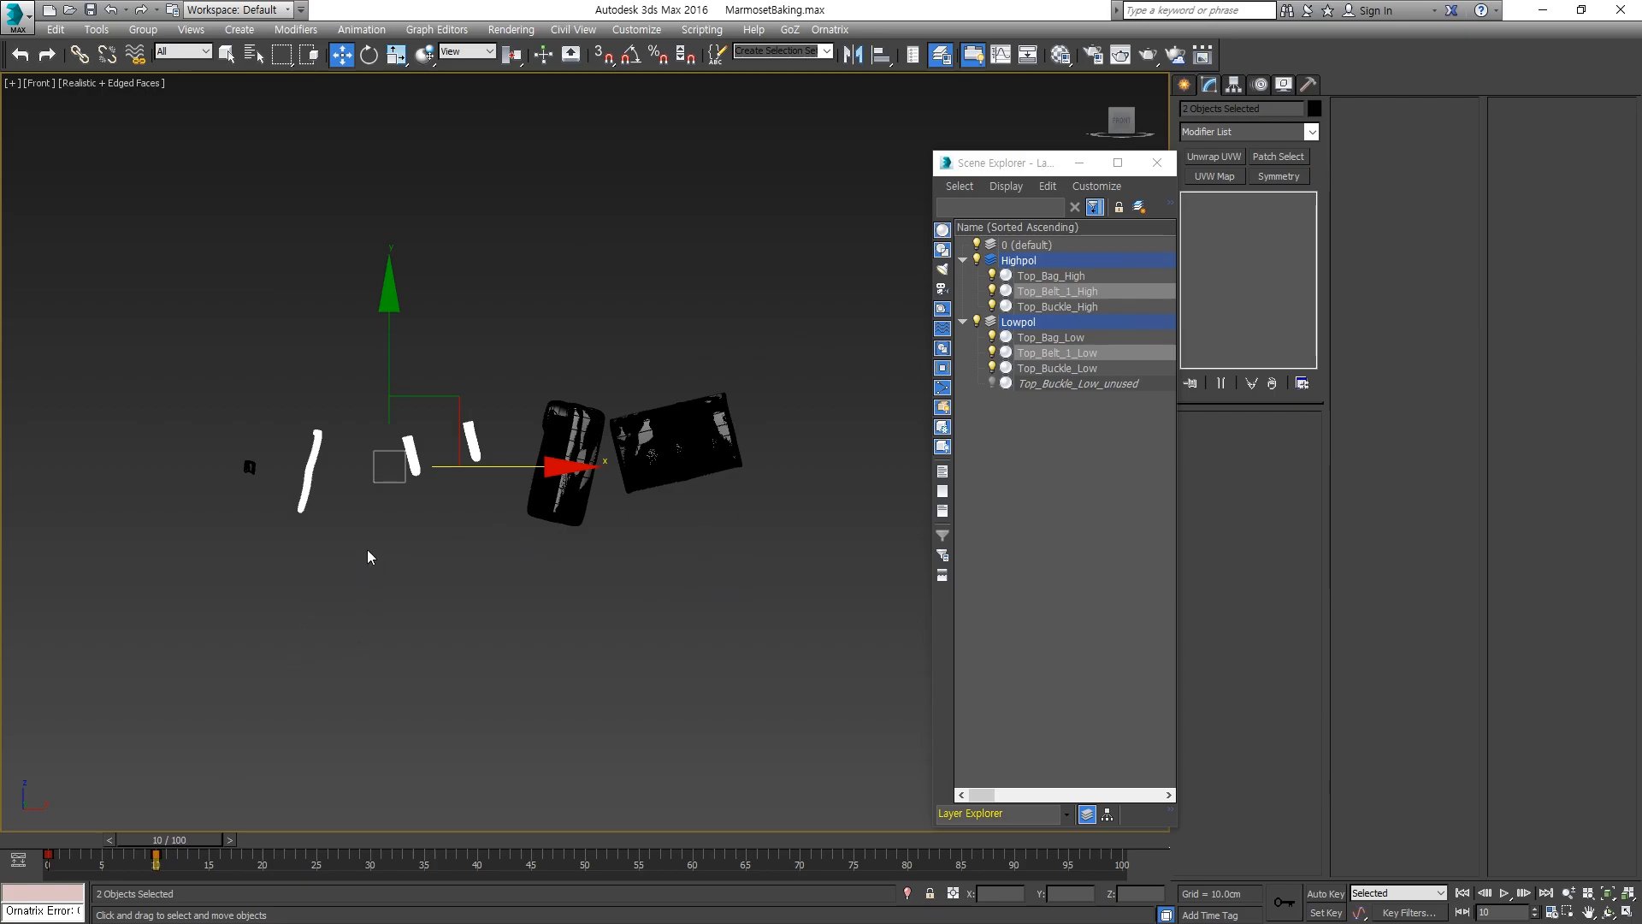
scroll(393, 465, up, 5)
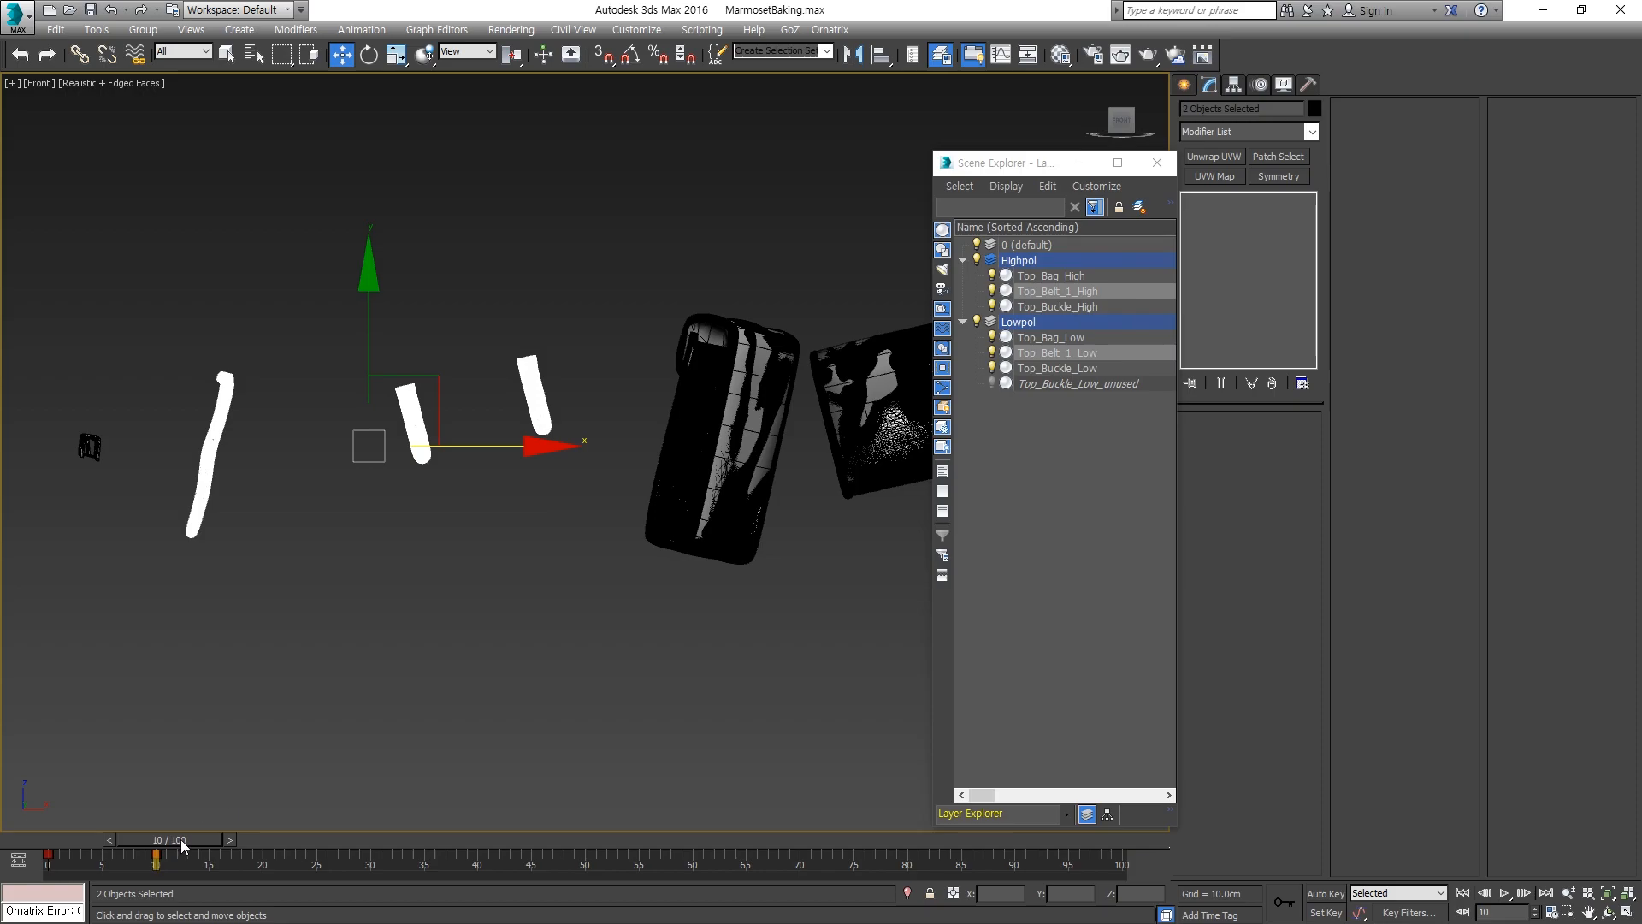
Return the timeline to frame 0 and examine the belts back in place on both bags.
drag(192, 840, 89, 838)
key(w)
middle_drag(577, 592, 650, 518)
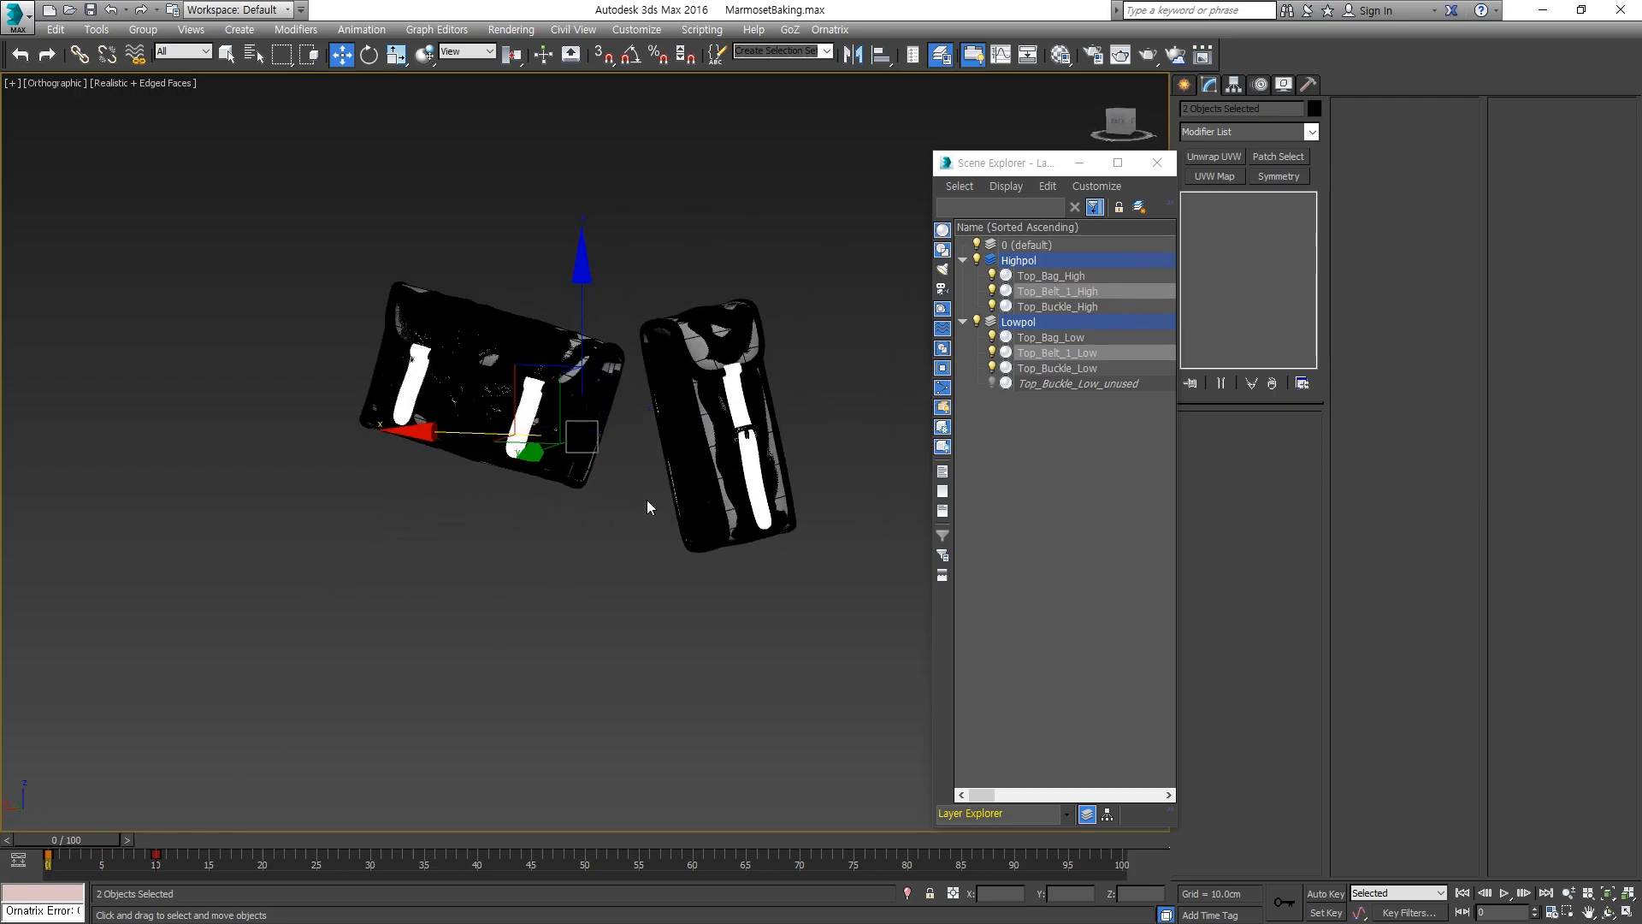
scroll(650, 517, up, 8)
middle_drag(352, 633, 398, 486)
middle_drag(191, 768, 360, 573)
scroll(360, 573, down, 4)
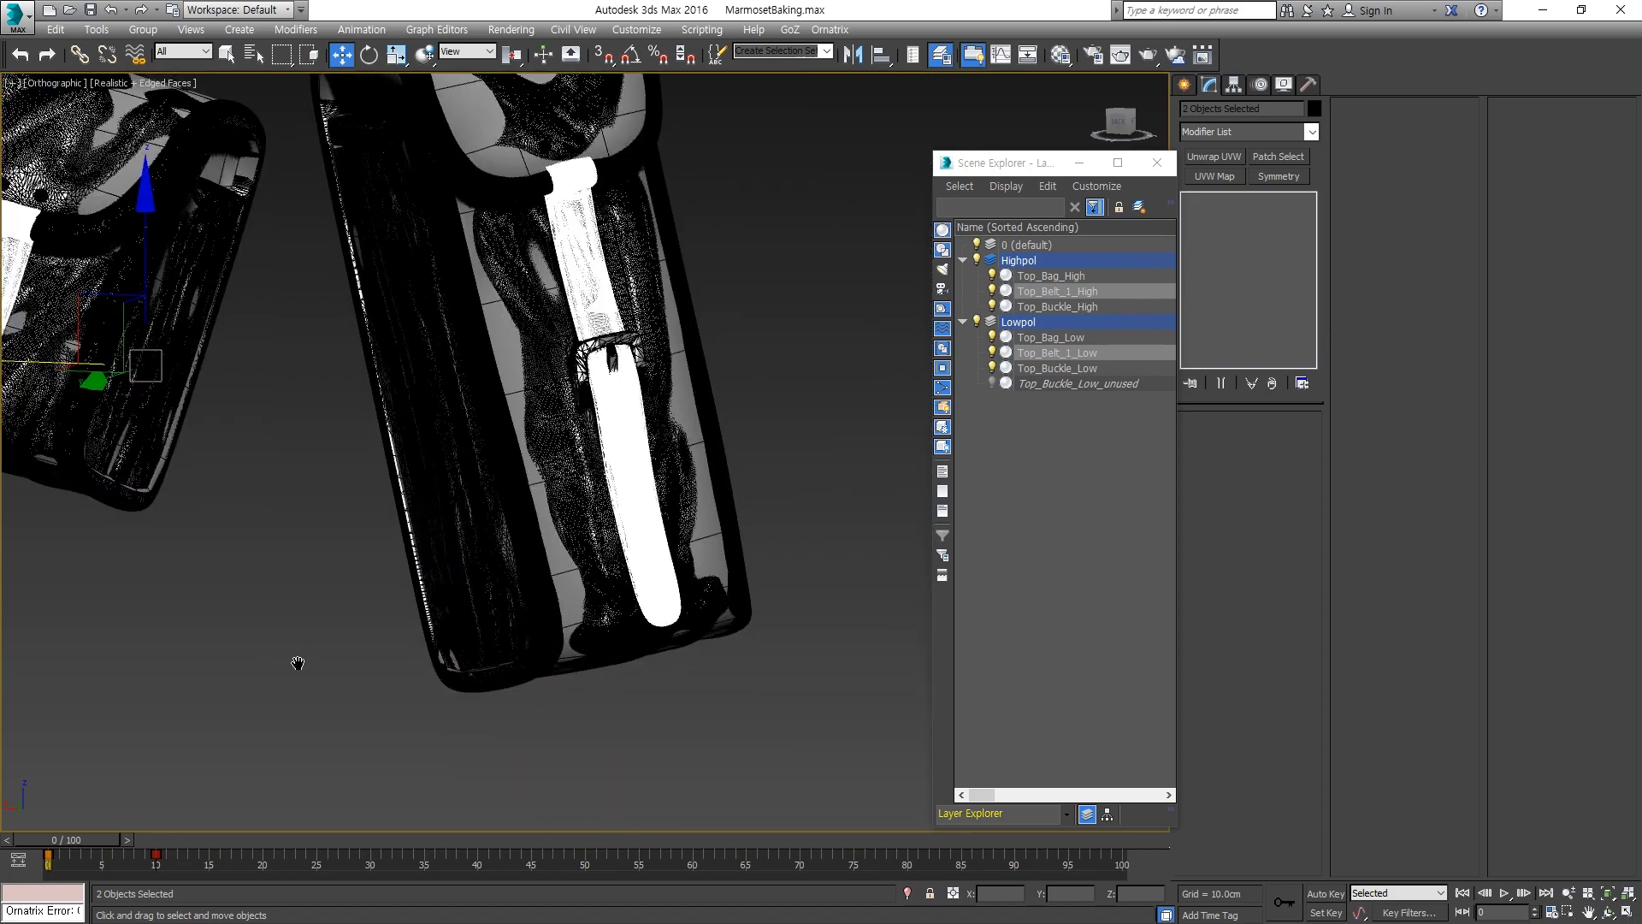
middle_drag(271, 668, 455, 613)
mouse_move(104, 836)
mouse_down()
mouse_move(209, 829)
mouse_move(86, 837)
mouse_up()
Delete the belts' keyframes at frames 0 and 10 and scrub the timeline to check their position.
drag(182, 859, 39, 859)
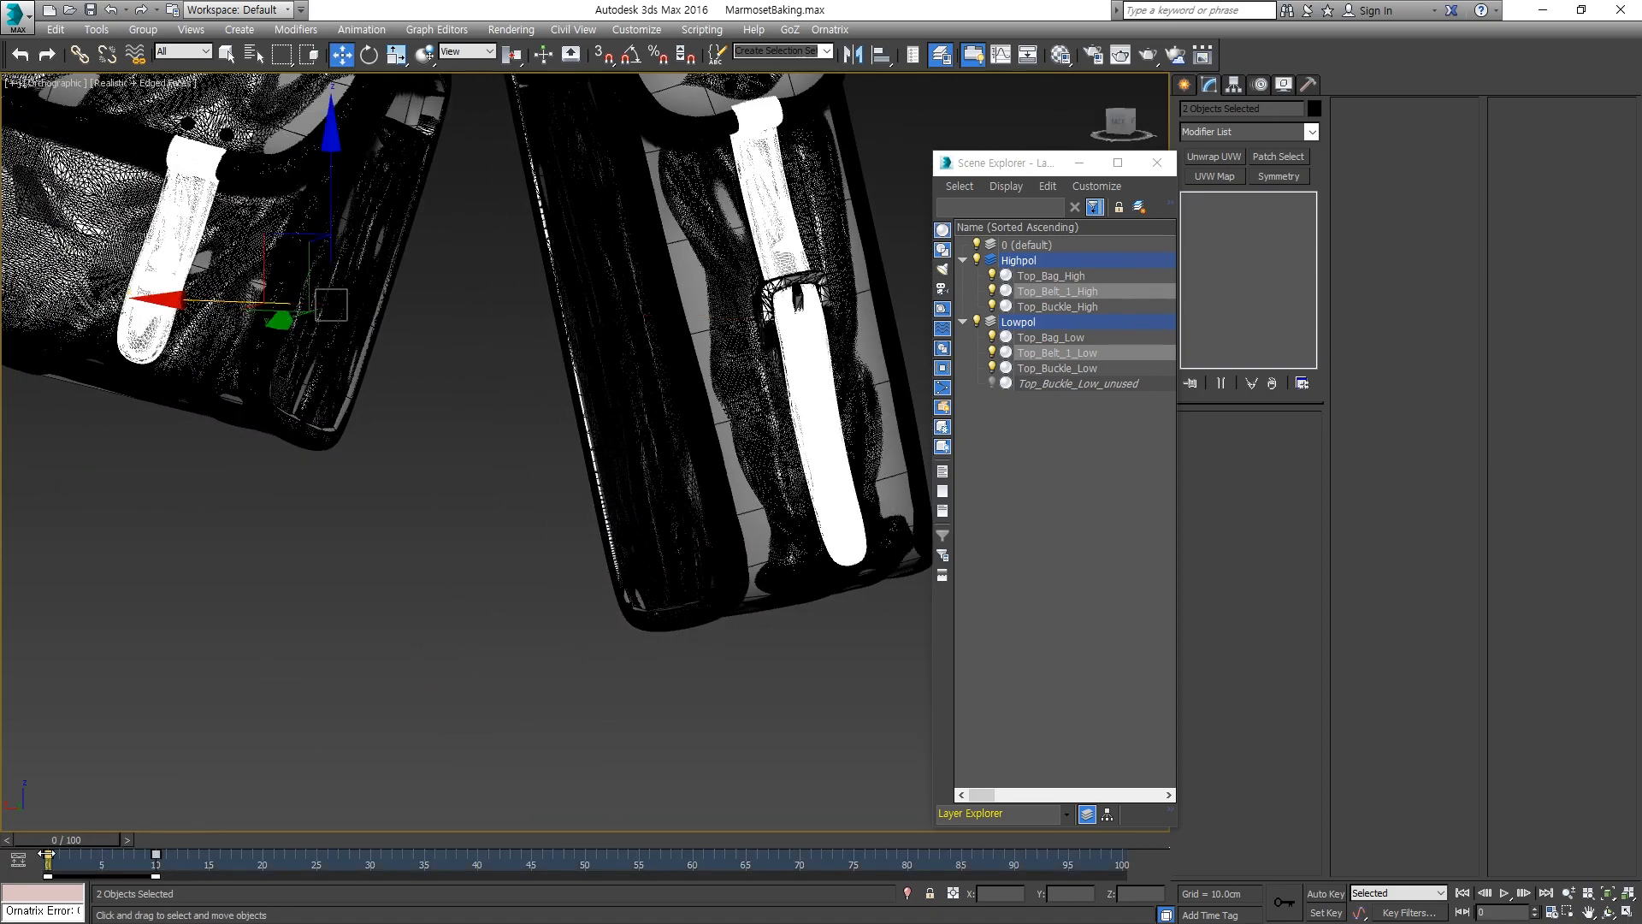
right_click(49, 858)
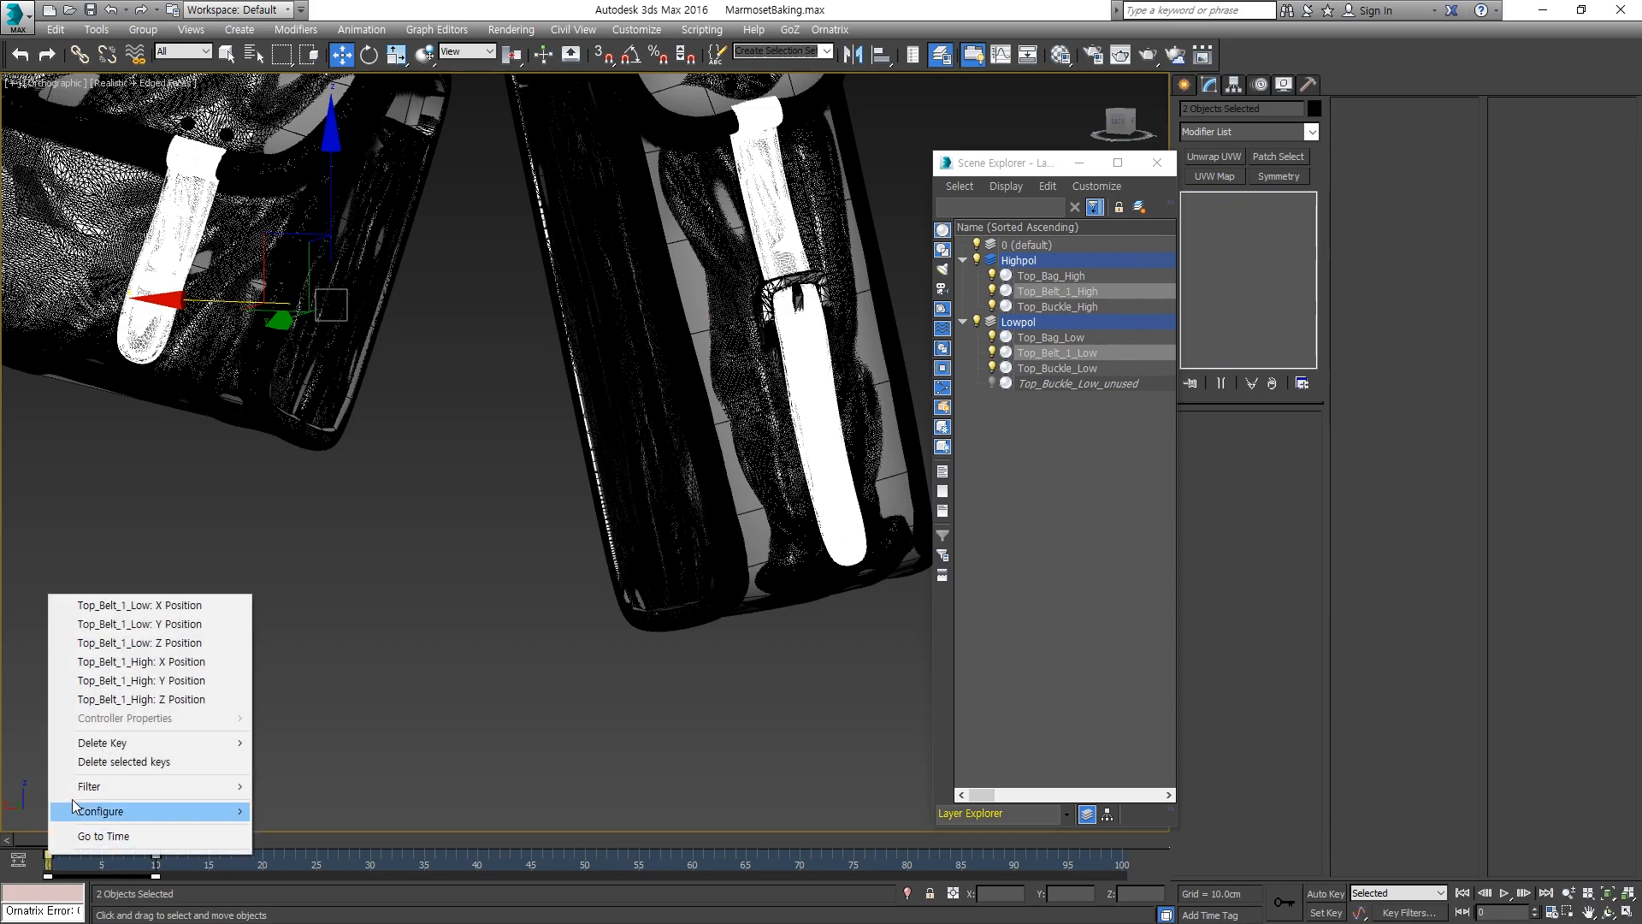
click(127, 761)
drag(56, 837, 217, 831)
key(w)
scroll(480, 517, down, 5)
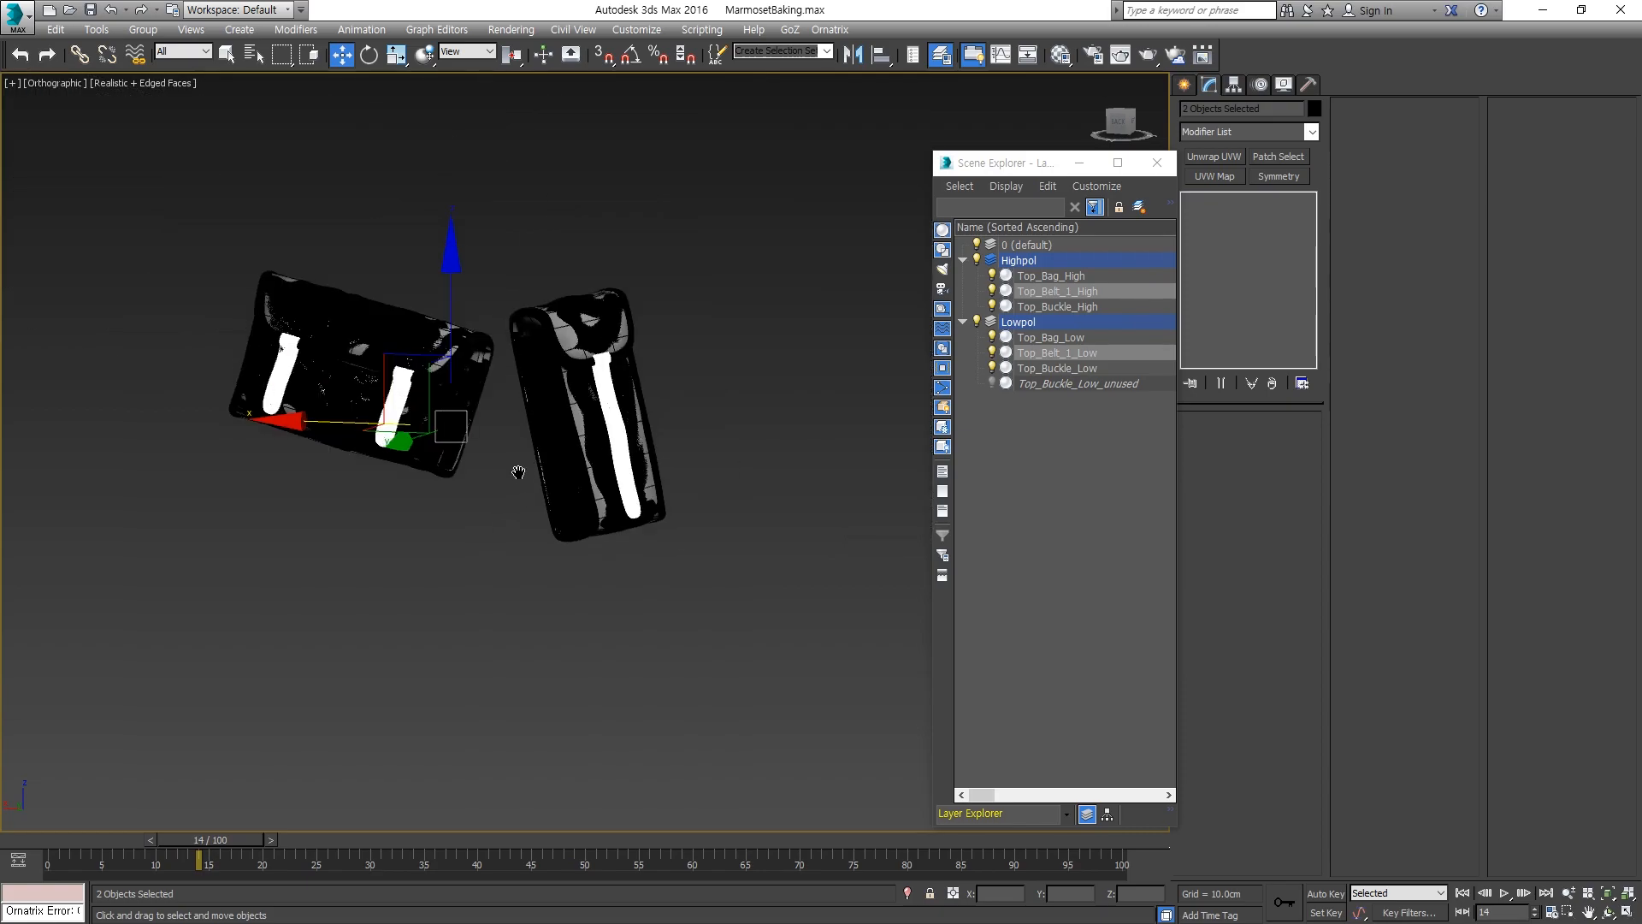
Select the displaced high and low buckles, return to frame 0 and delete their keyframes at frames 0 and 10.
middle_drag(524, 463, 449, 527)
drag(207, 839, 101, 833)
middle_drag(787, 549, 534, 591)
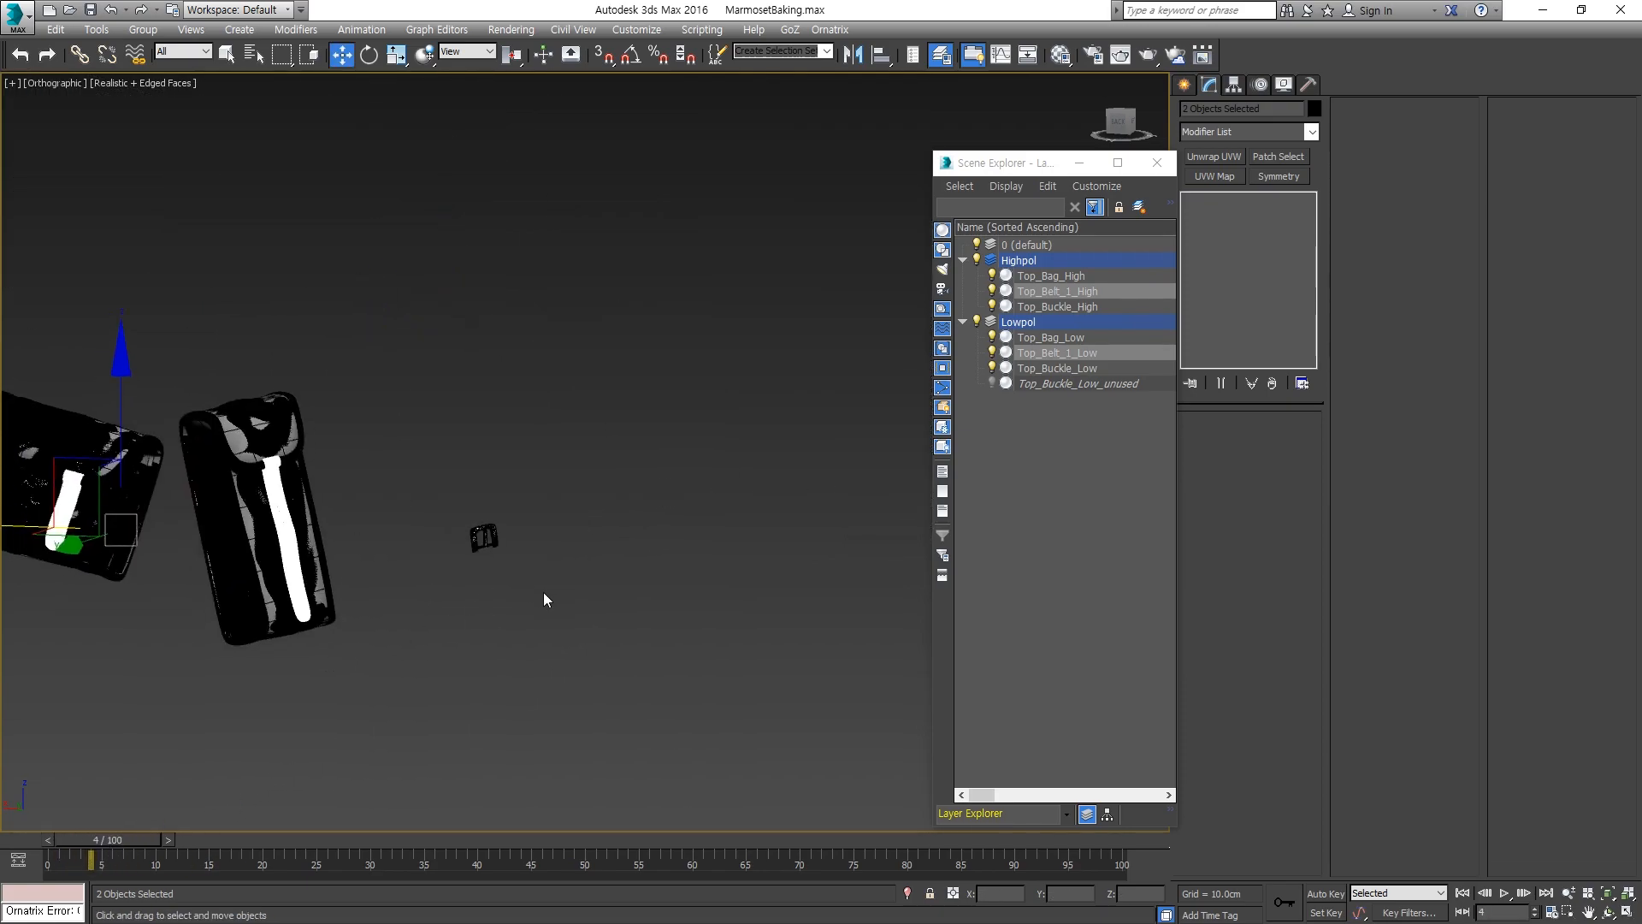
drag(535, 502, 433, 570)
drag(137, 835, 89, 854)
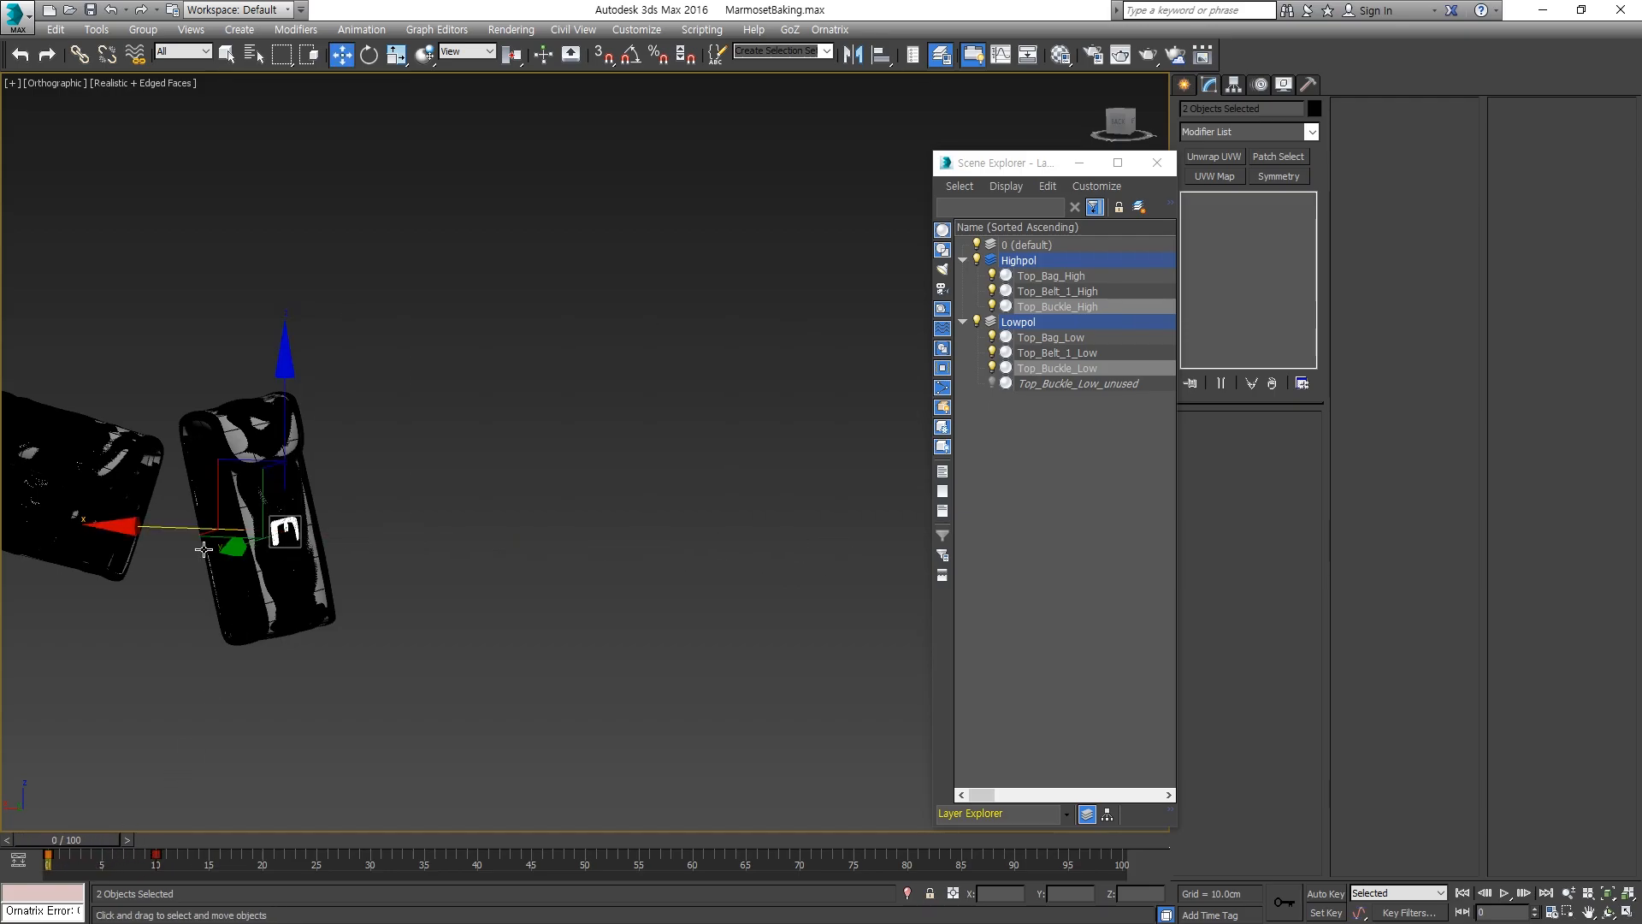
middle_drag(203, 549, 381, 490)
drag(192, 866, 38, 857)
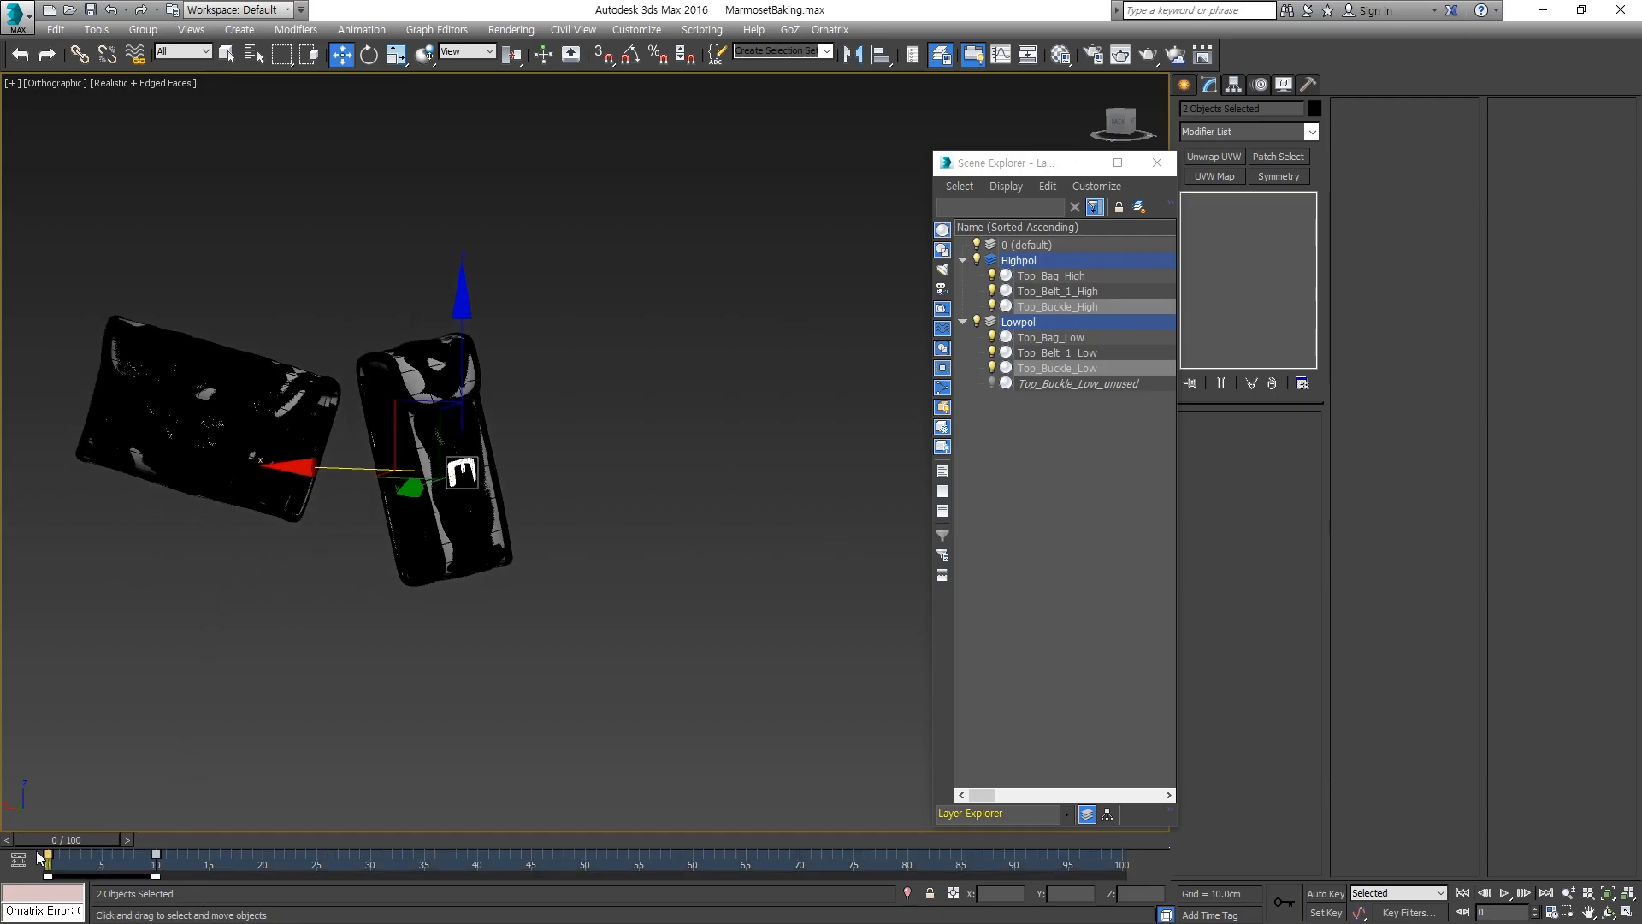
right_click(155, 858)
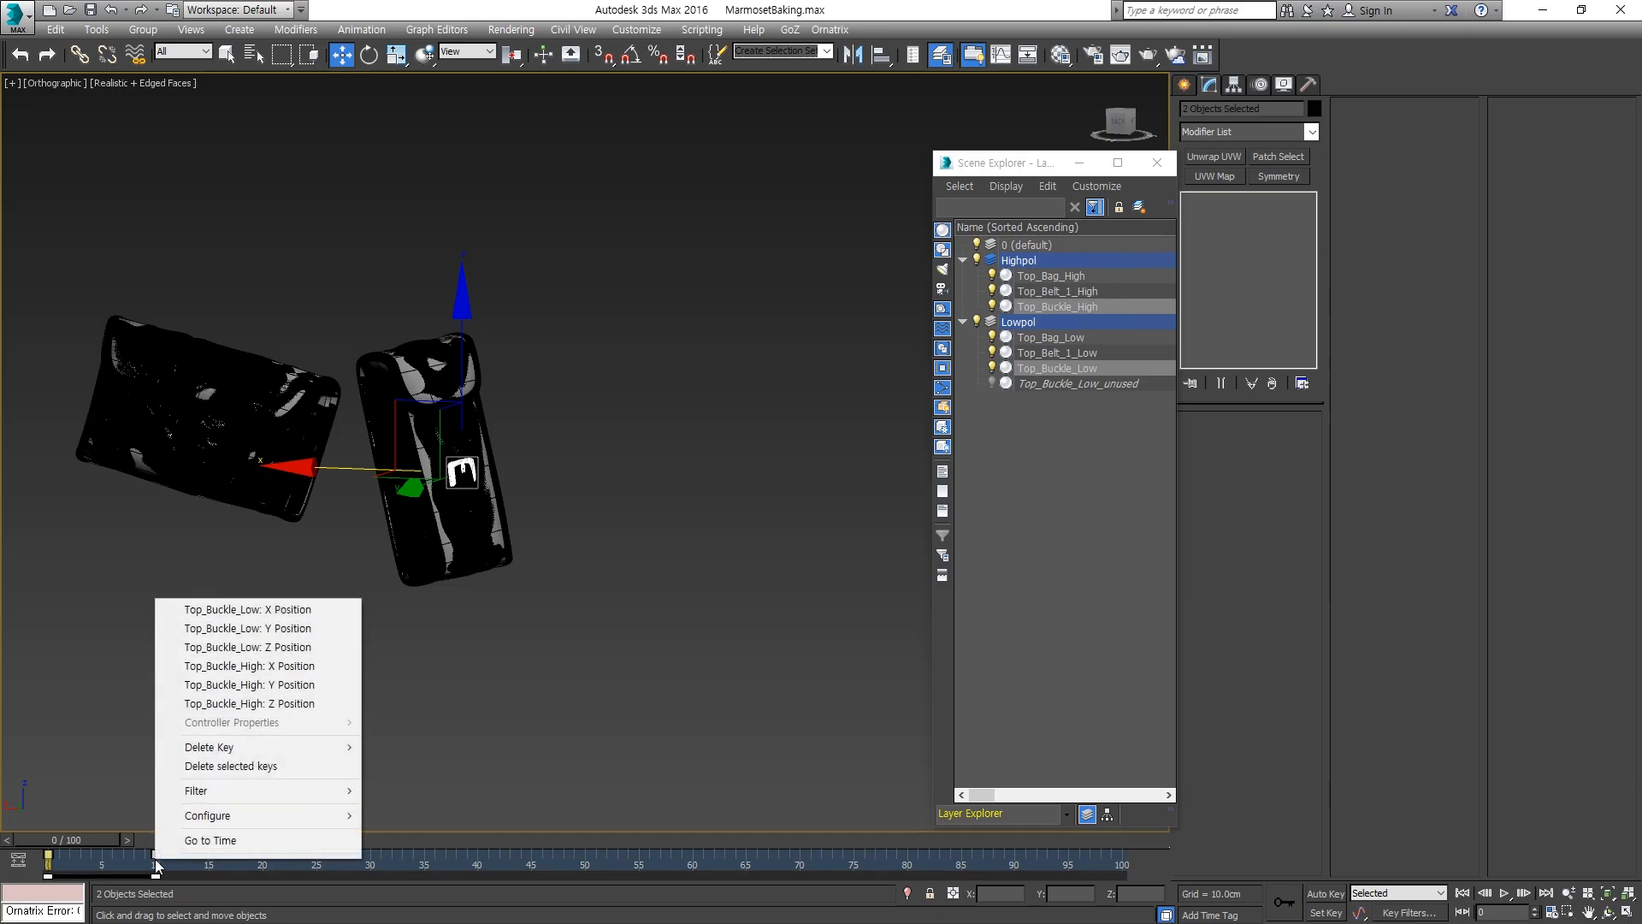
click(214, 764)
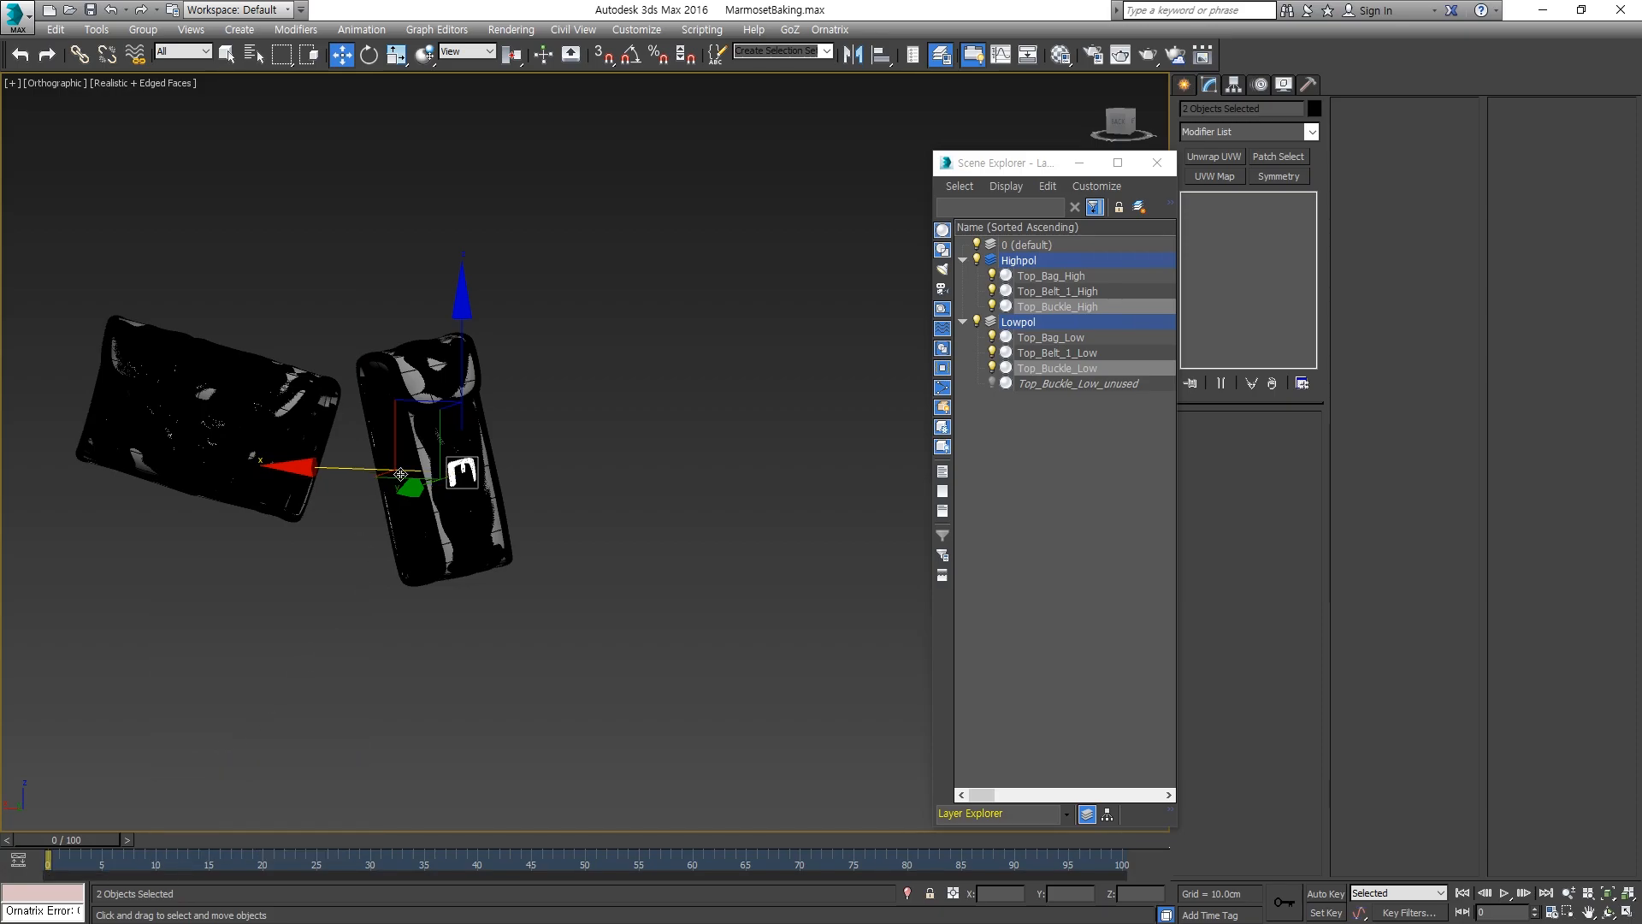
scroll(389, 501, up, 4)
drag(85, 838, 138, 843)
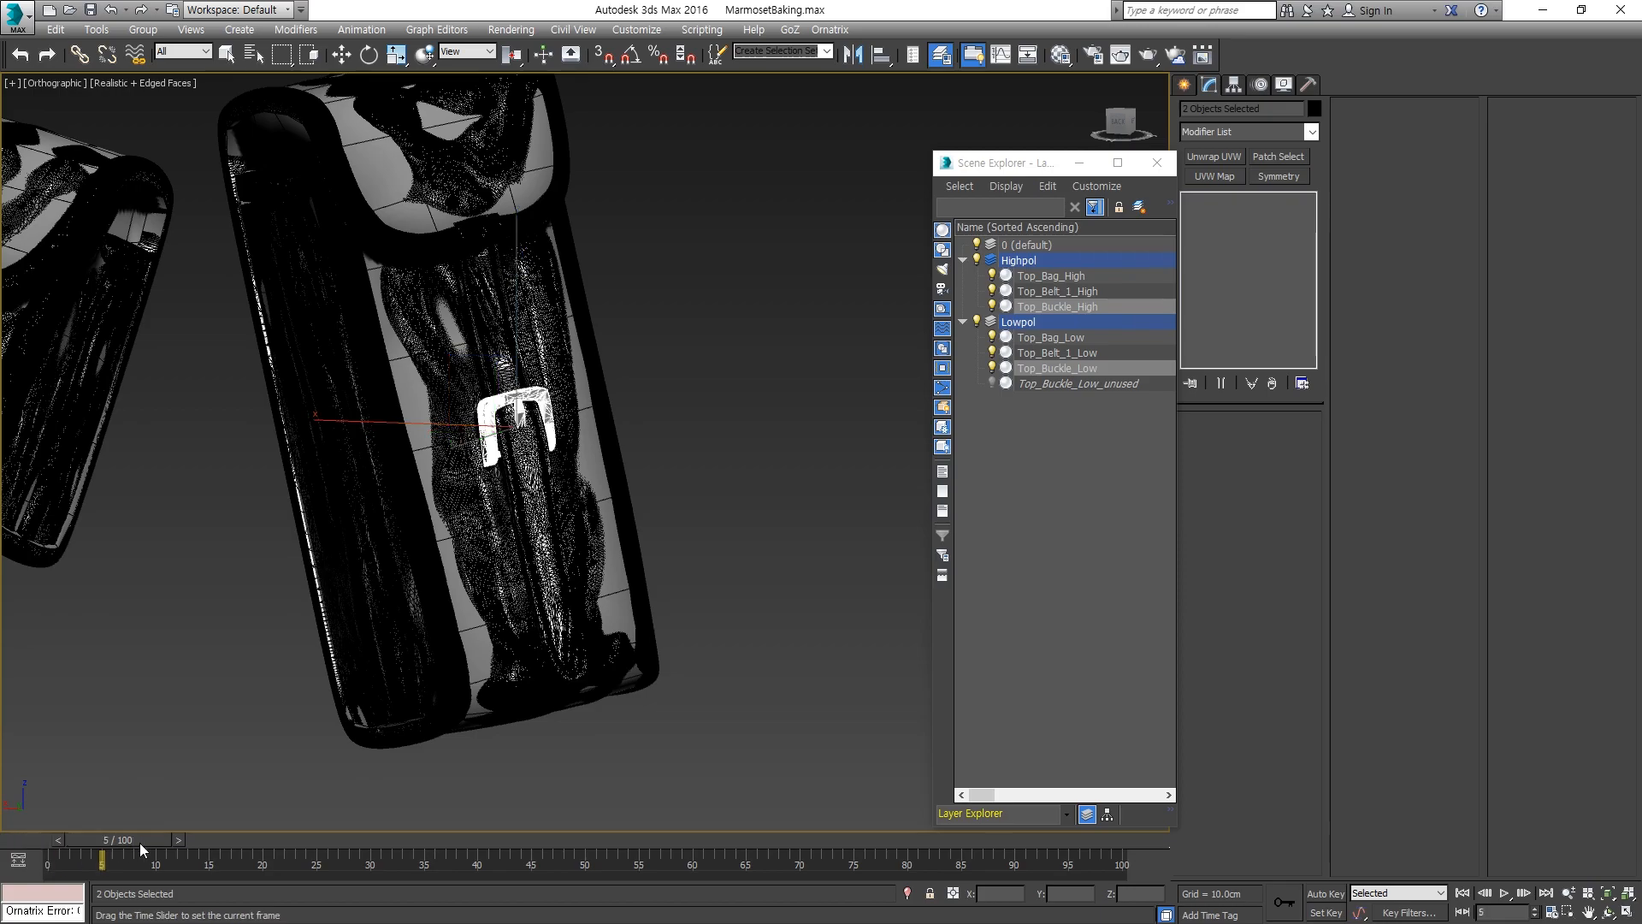
Hide the Highpol layer and view the low-poly bags on their own.
key(w)
click(977, 259)
click(977, 259)
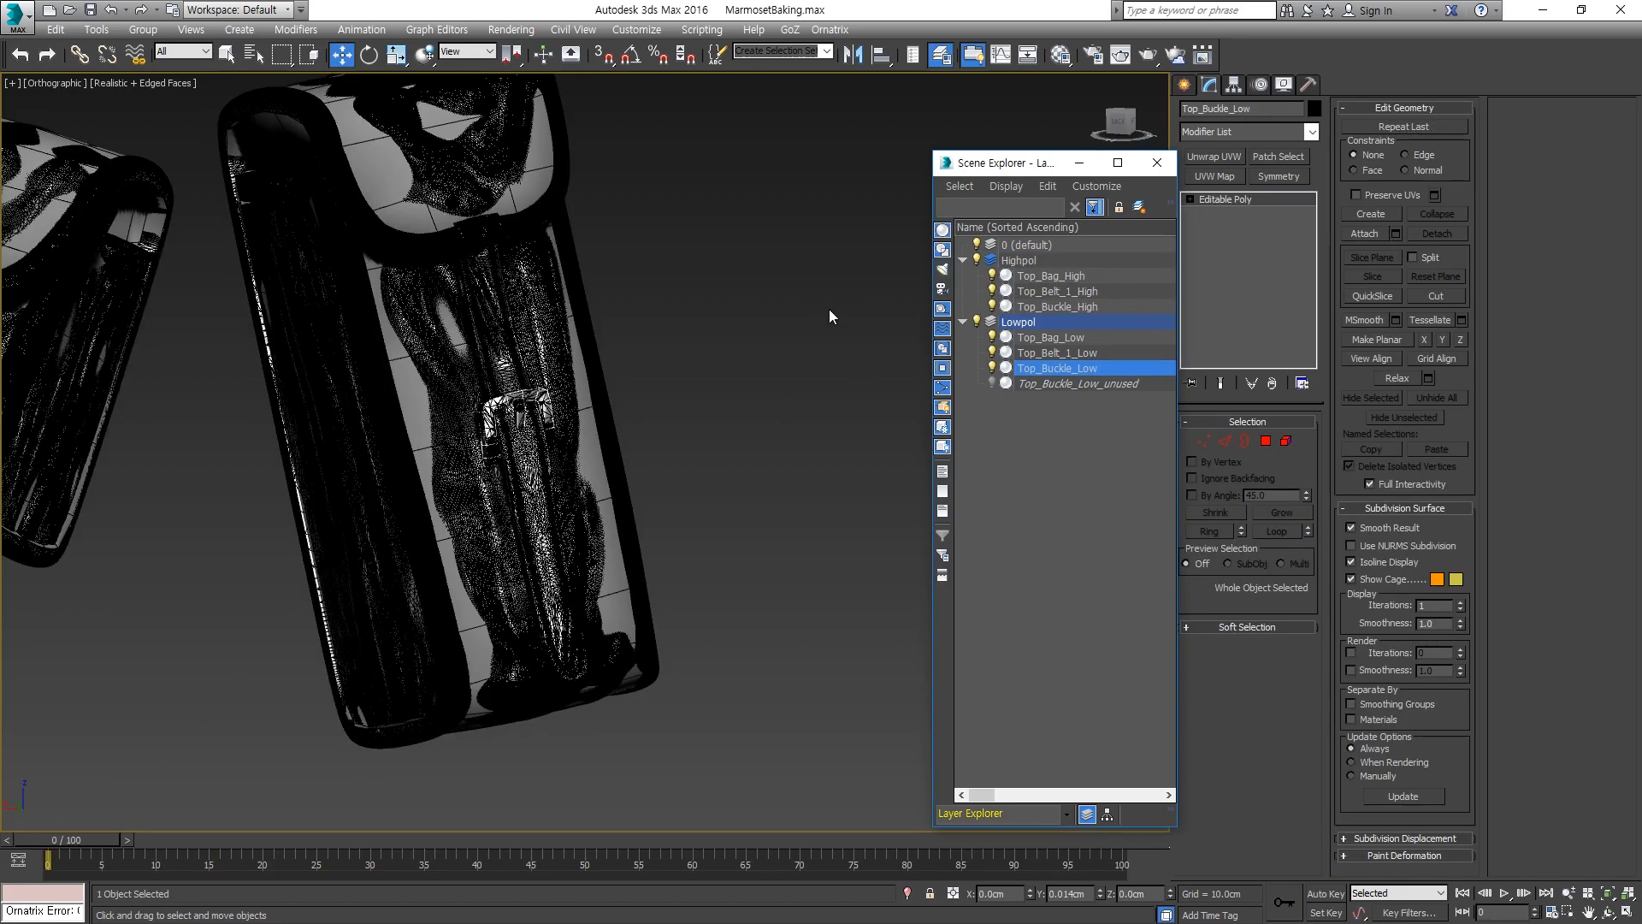
click(977, 259)
middle_drag(517, 418, 704, 381)
middle_drag(308, 377, 484, 466)
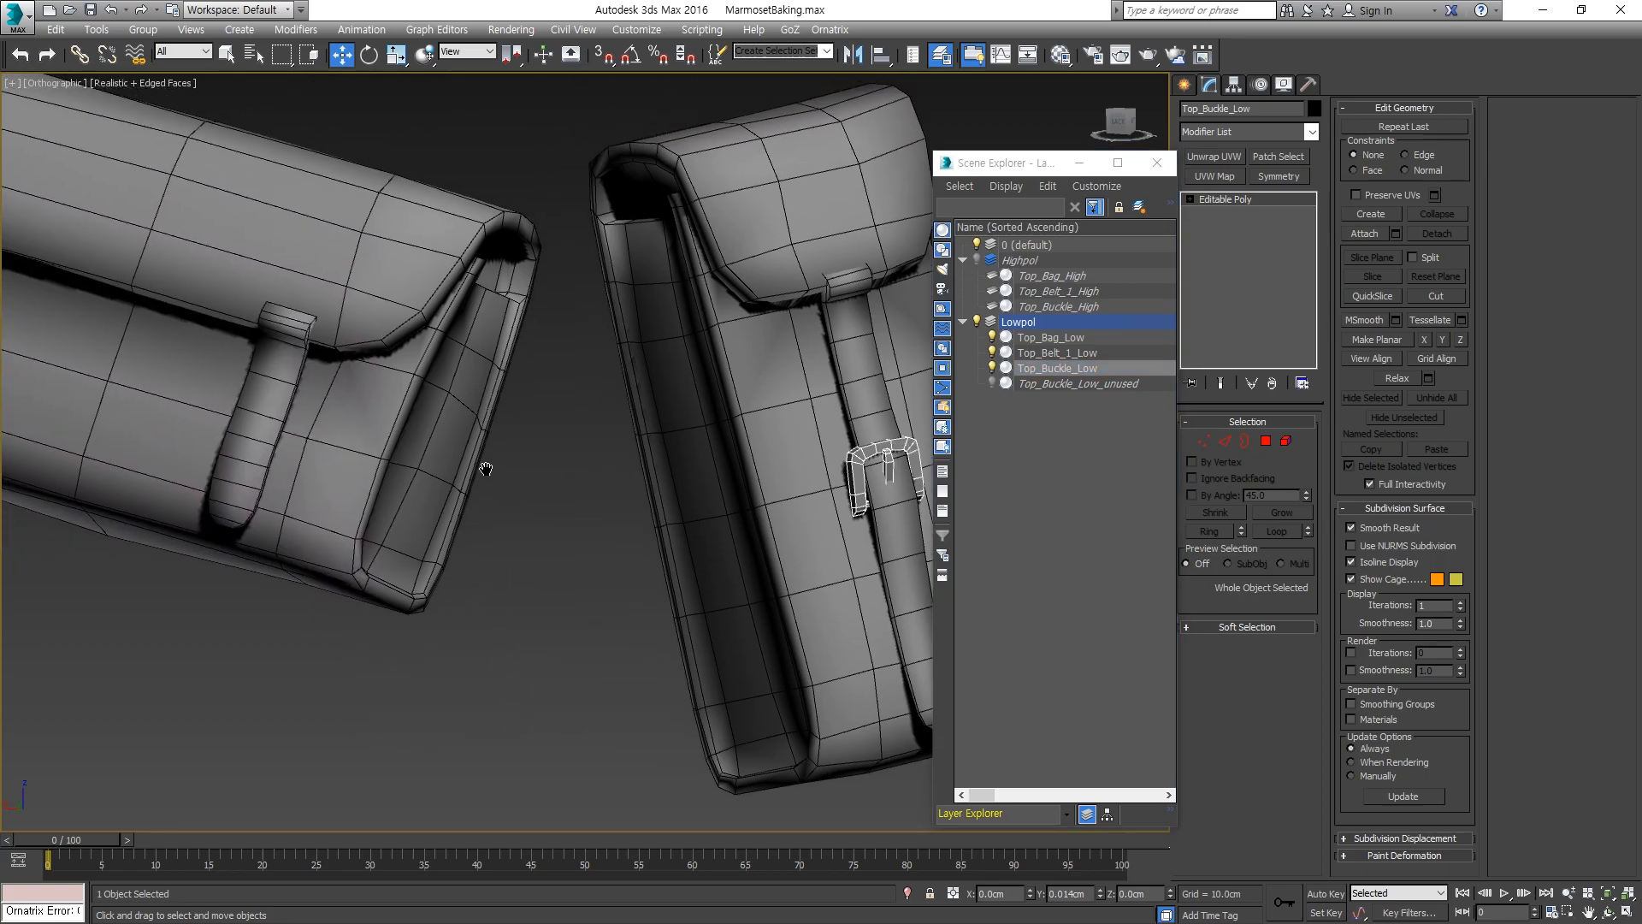
Unhide the Top_Buckle_Low_unused object in the Lowpol layer and select it.
scroll(486, 467, down, 5)
click(352, 435)
mouse_move(697, 599)
alt+middle_down()
mouse_move(753, 620)
mouse_move(701, 601)
alt+middle_up()
drag(255, 278, 255, 277)
click(992, 382)
click(1034, 384)
middle_drag(506, 476, 444, 427)
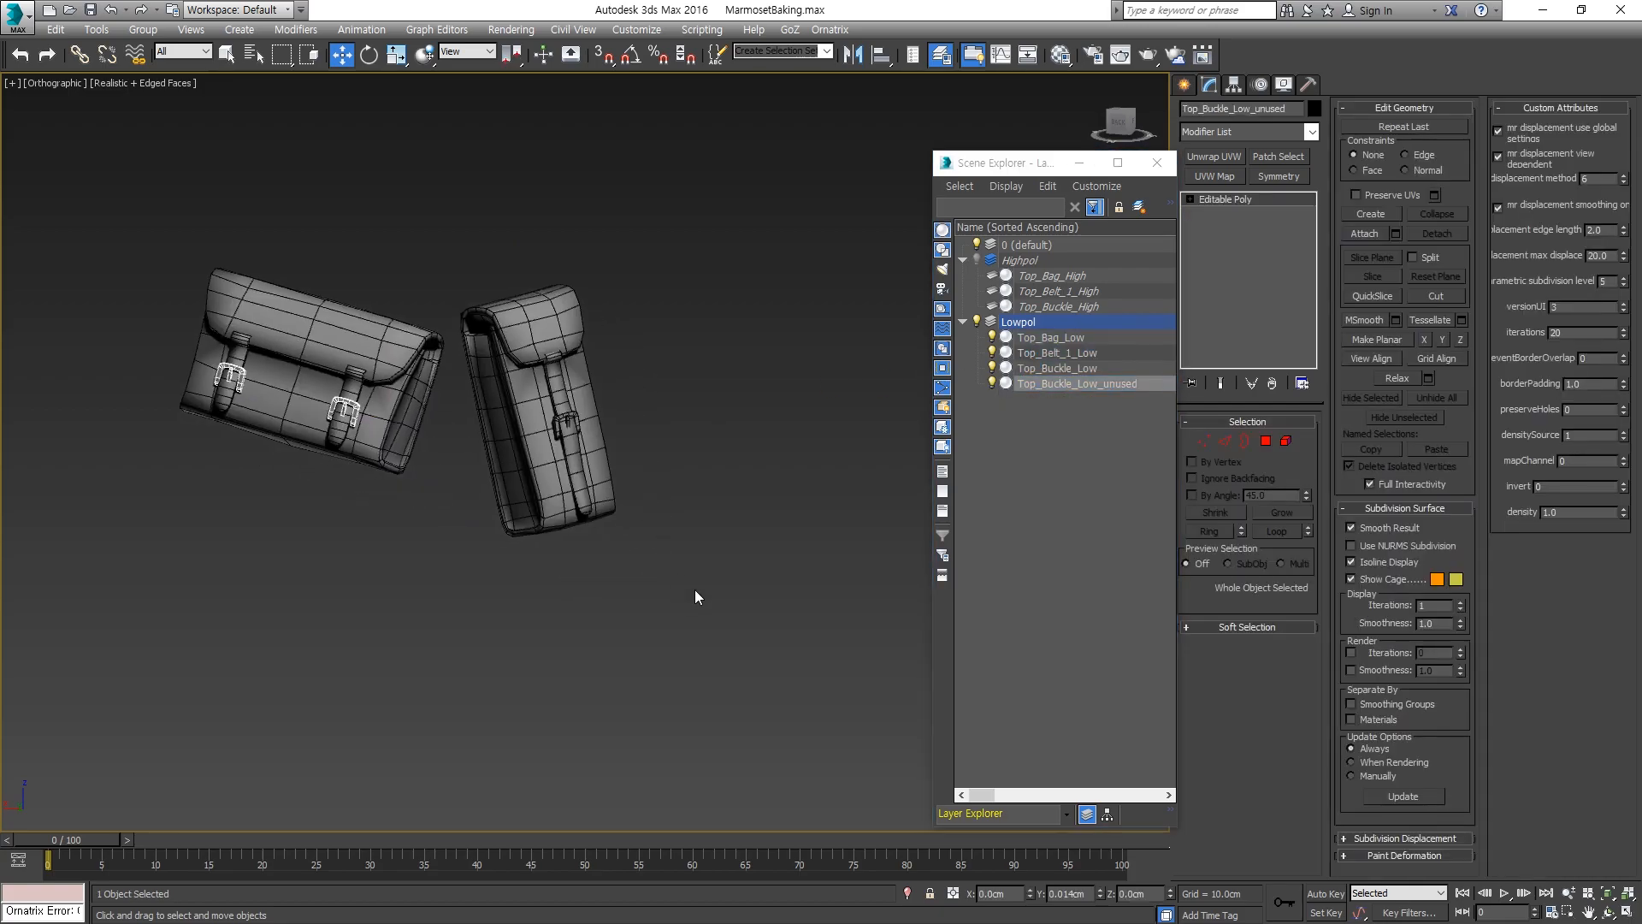
Select all four low-poly objects, inspect them from several angles, and toggle their visibility off and on.
drag(146, 221, 138, 207)
middle_drag(547, 436, 552, 488)
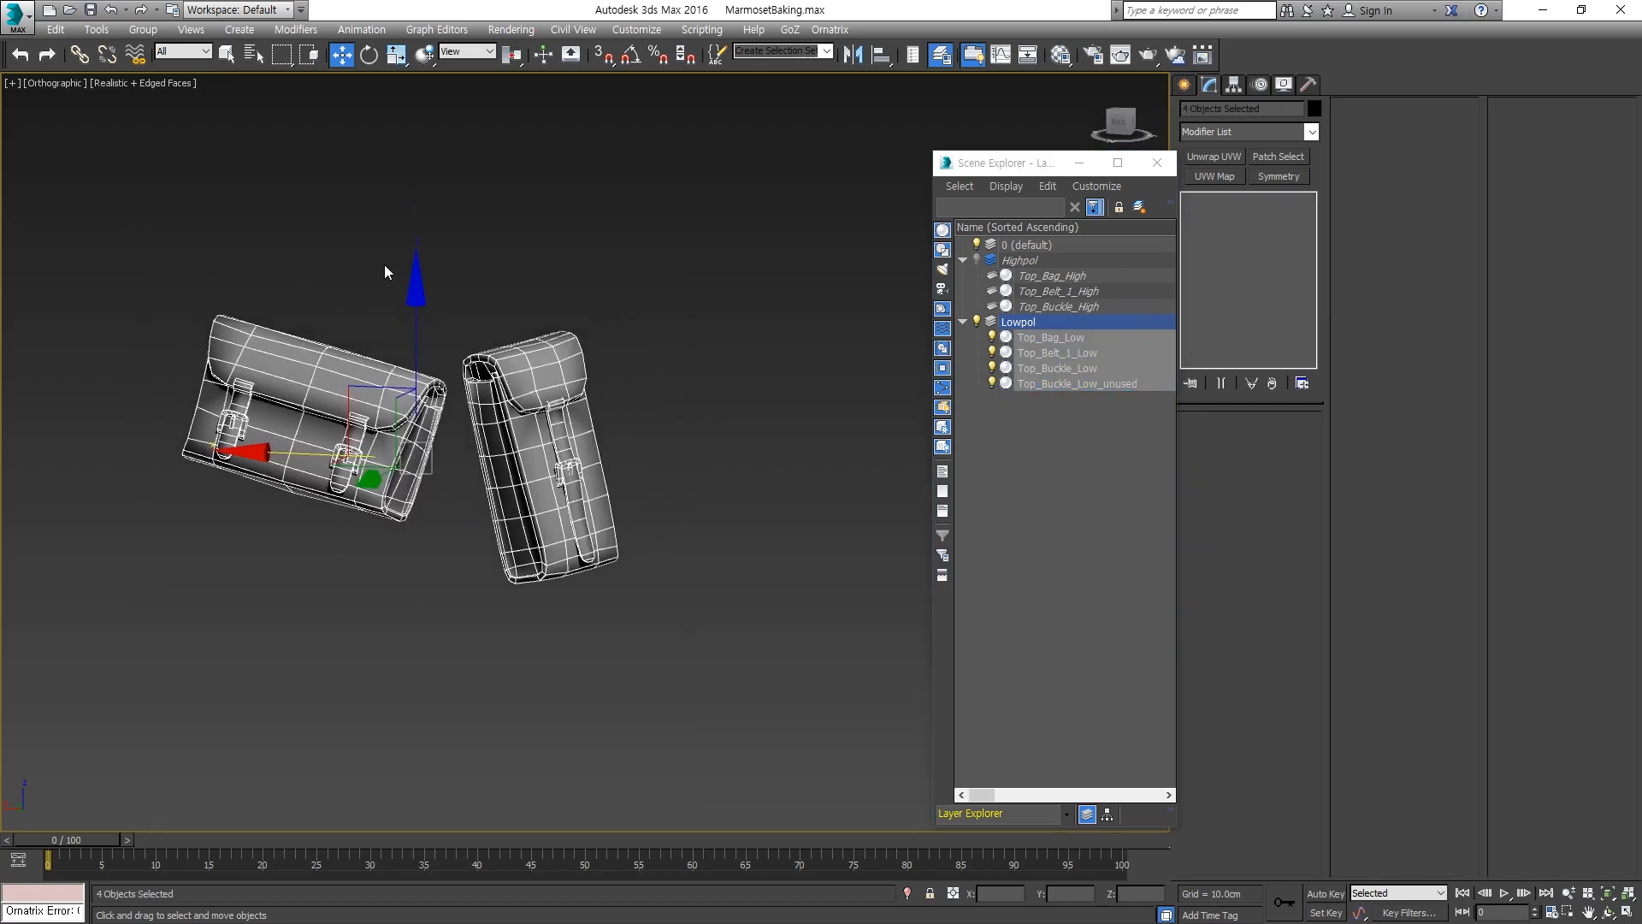
middle_drag(478, 443, 532, 384)
alt+middle_drag(629, 343, 486, 333)
scroll(613, 475, down, 5)
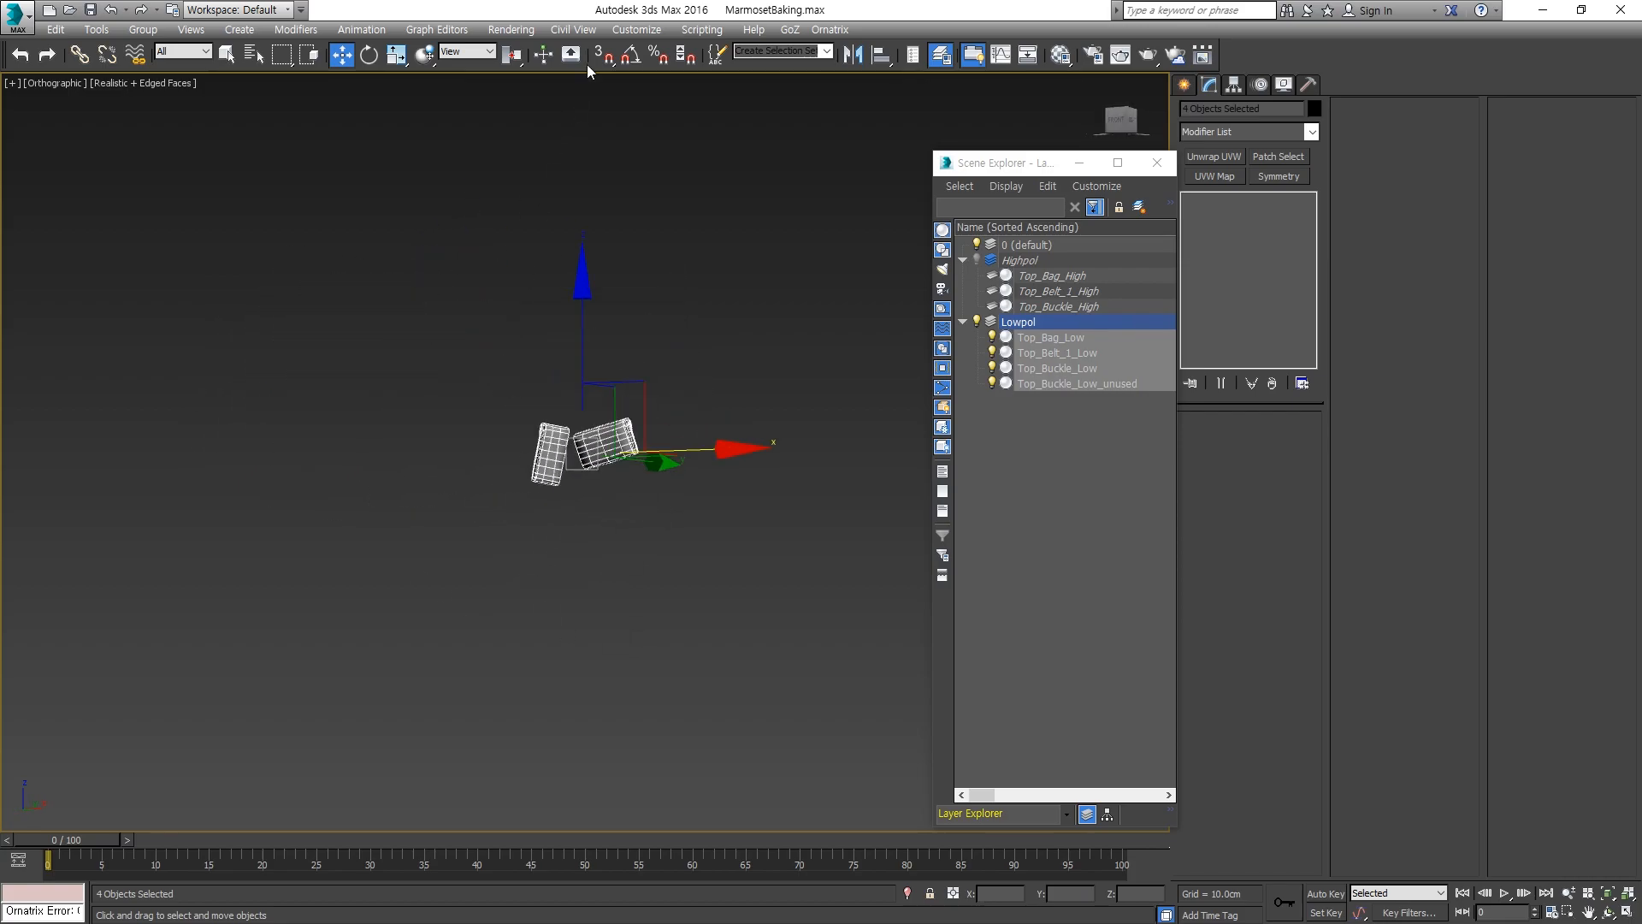
alt+middle_drag(506, 454, 553, 462)
scroll(554, 462, up, 5)
alt+middle_drag(655, 519, 664, 464)
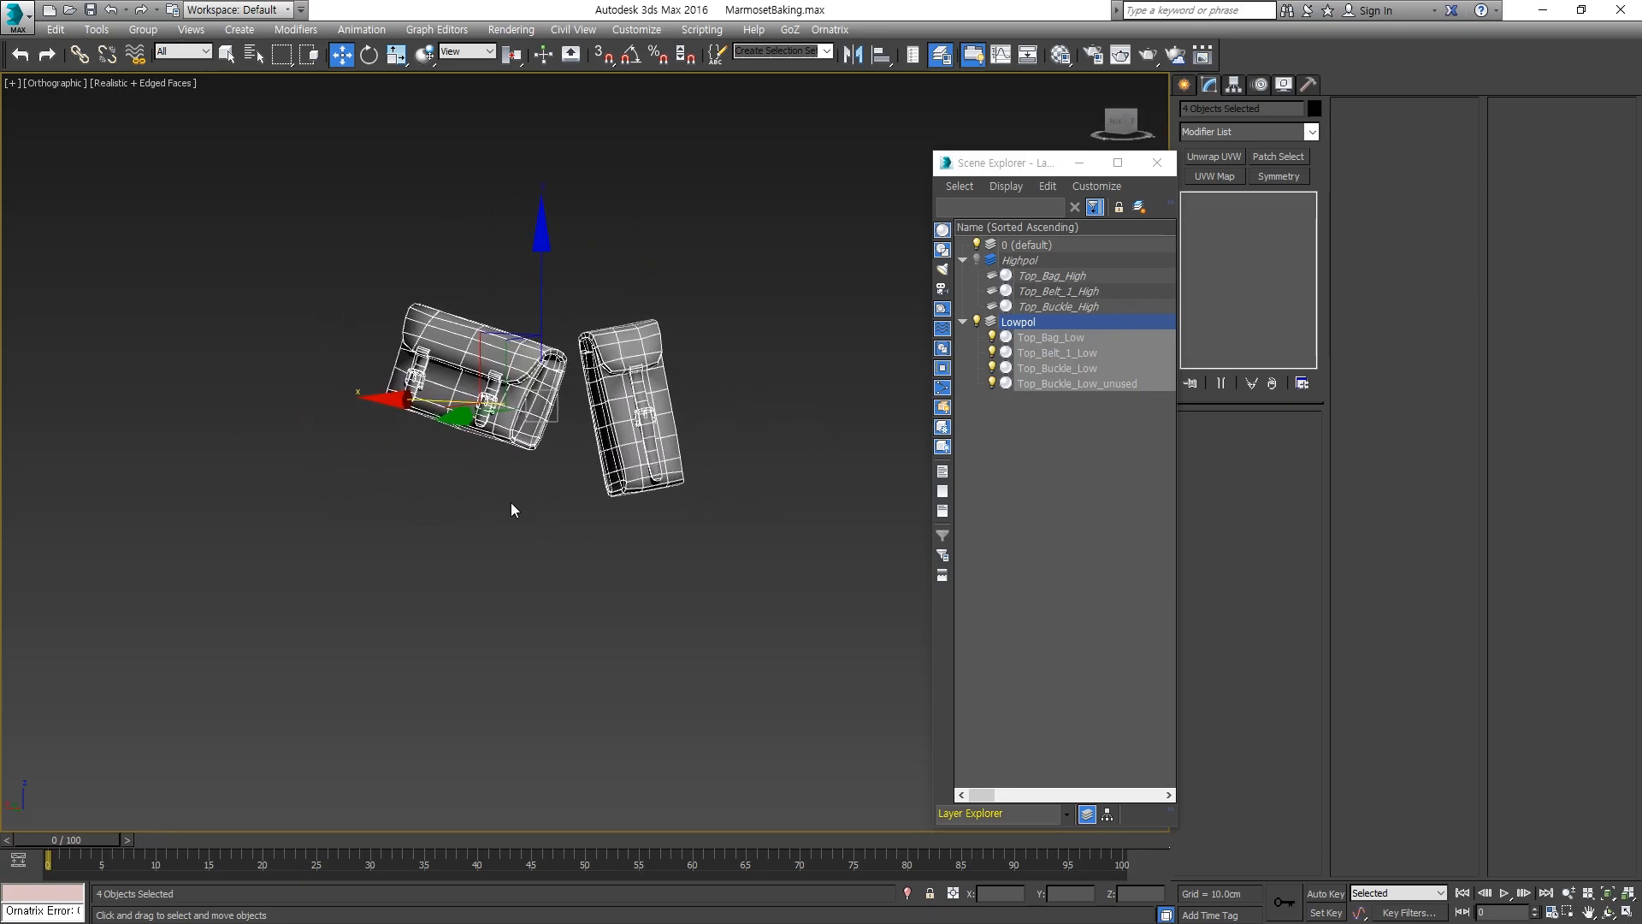
middle_drag(511, 502, 537, 490)
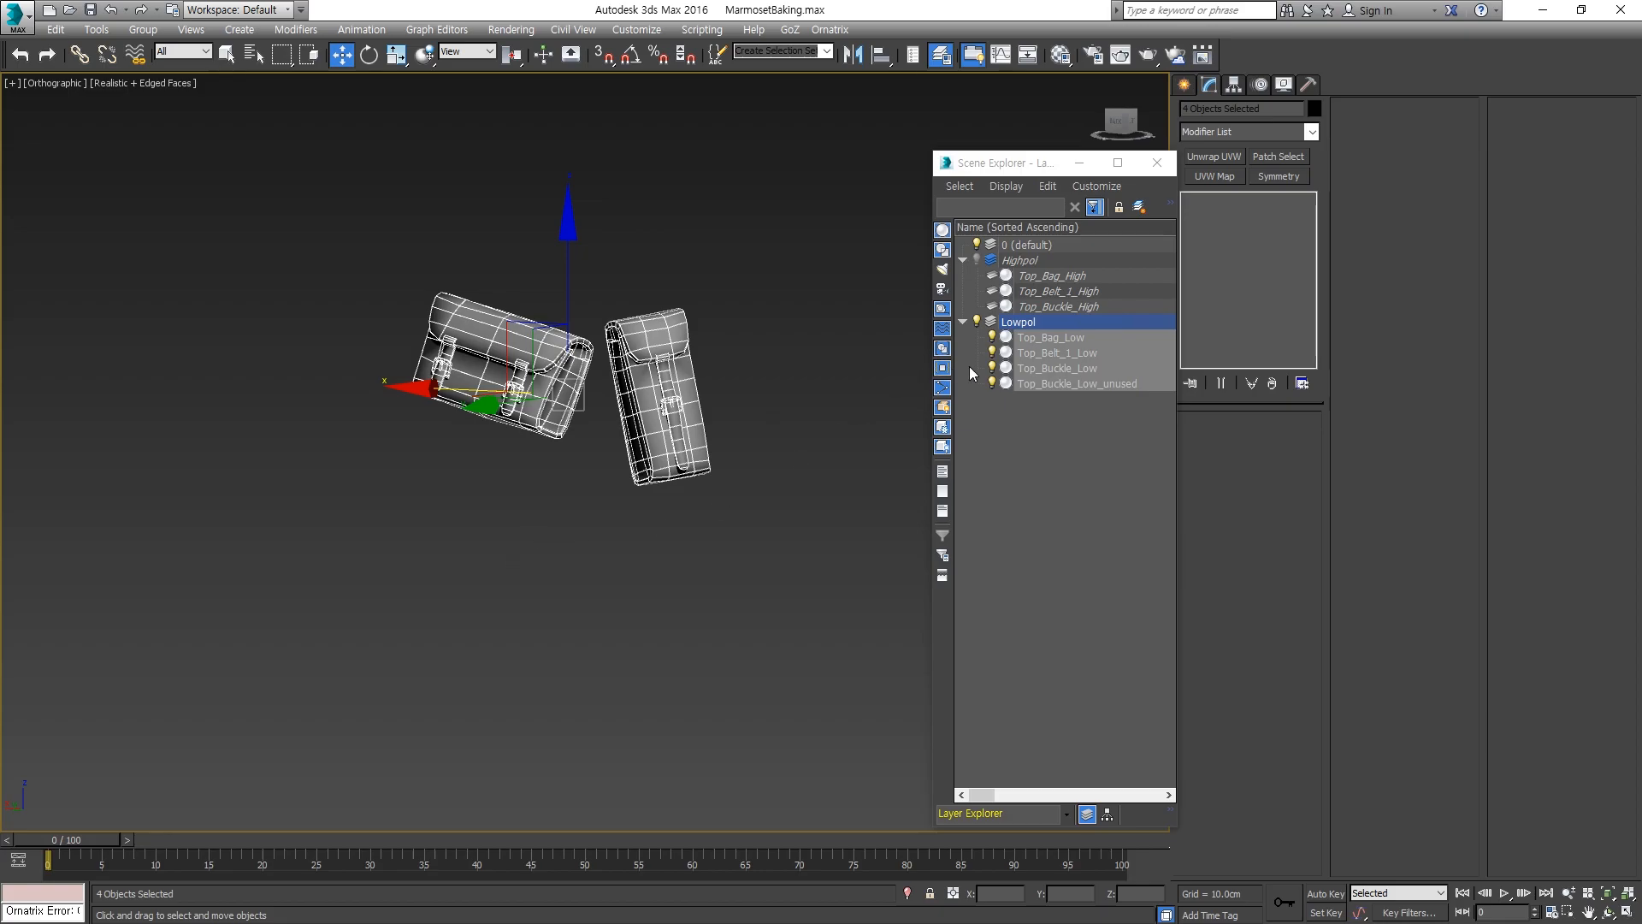
click(993, 383)
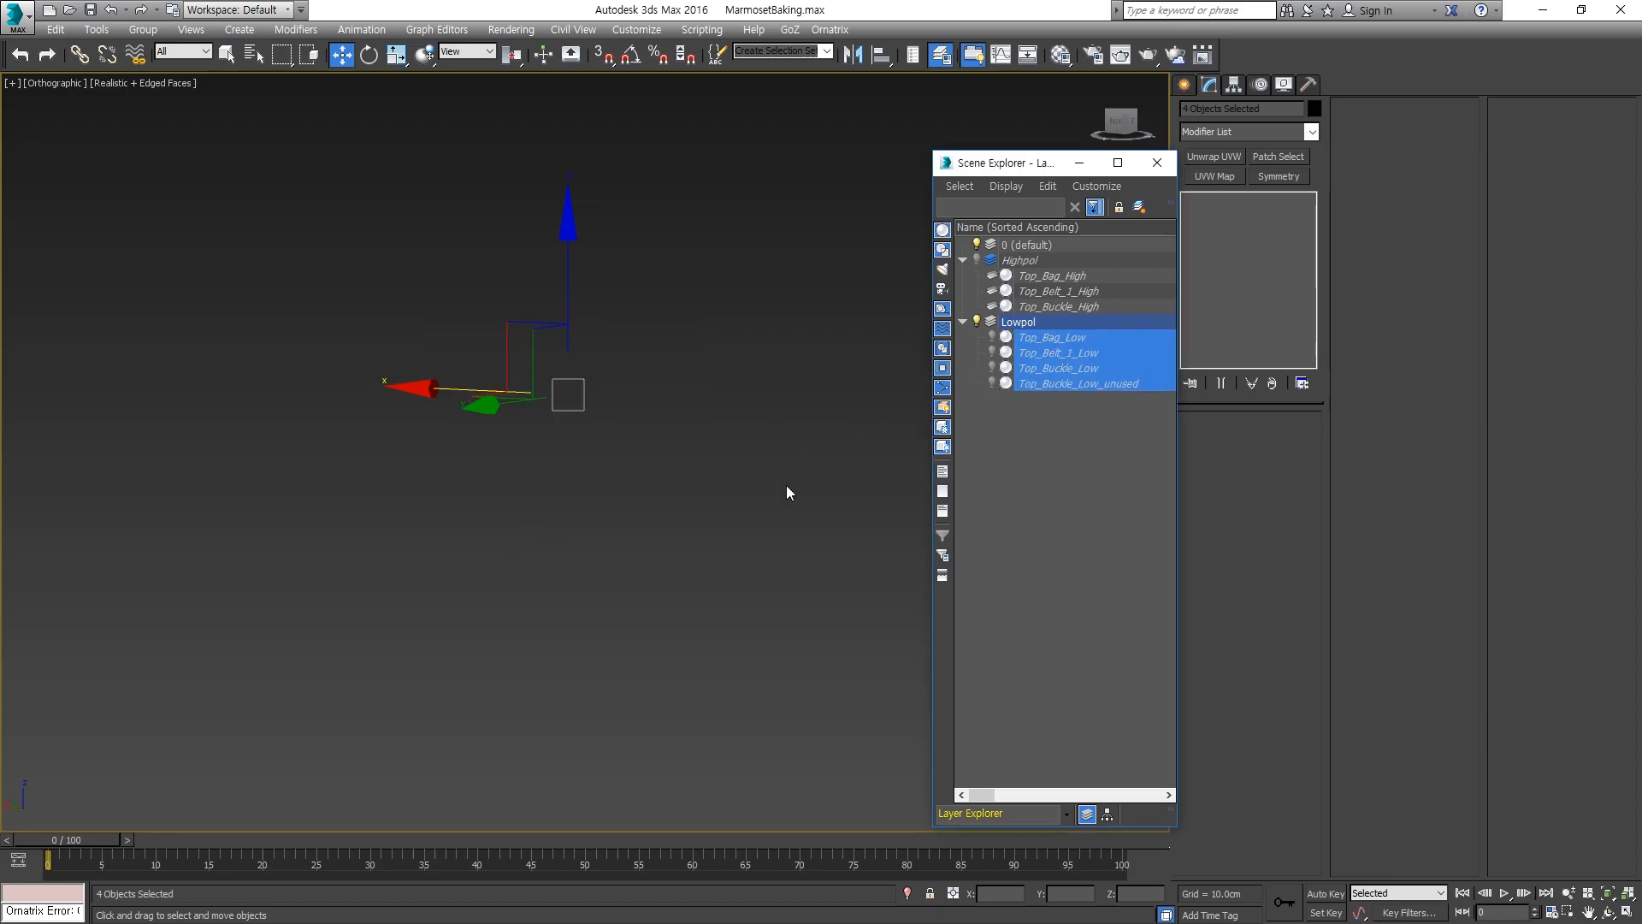
click(993, 382)
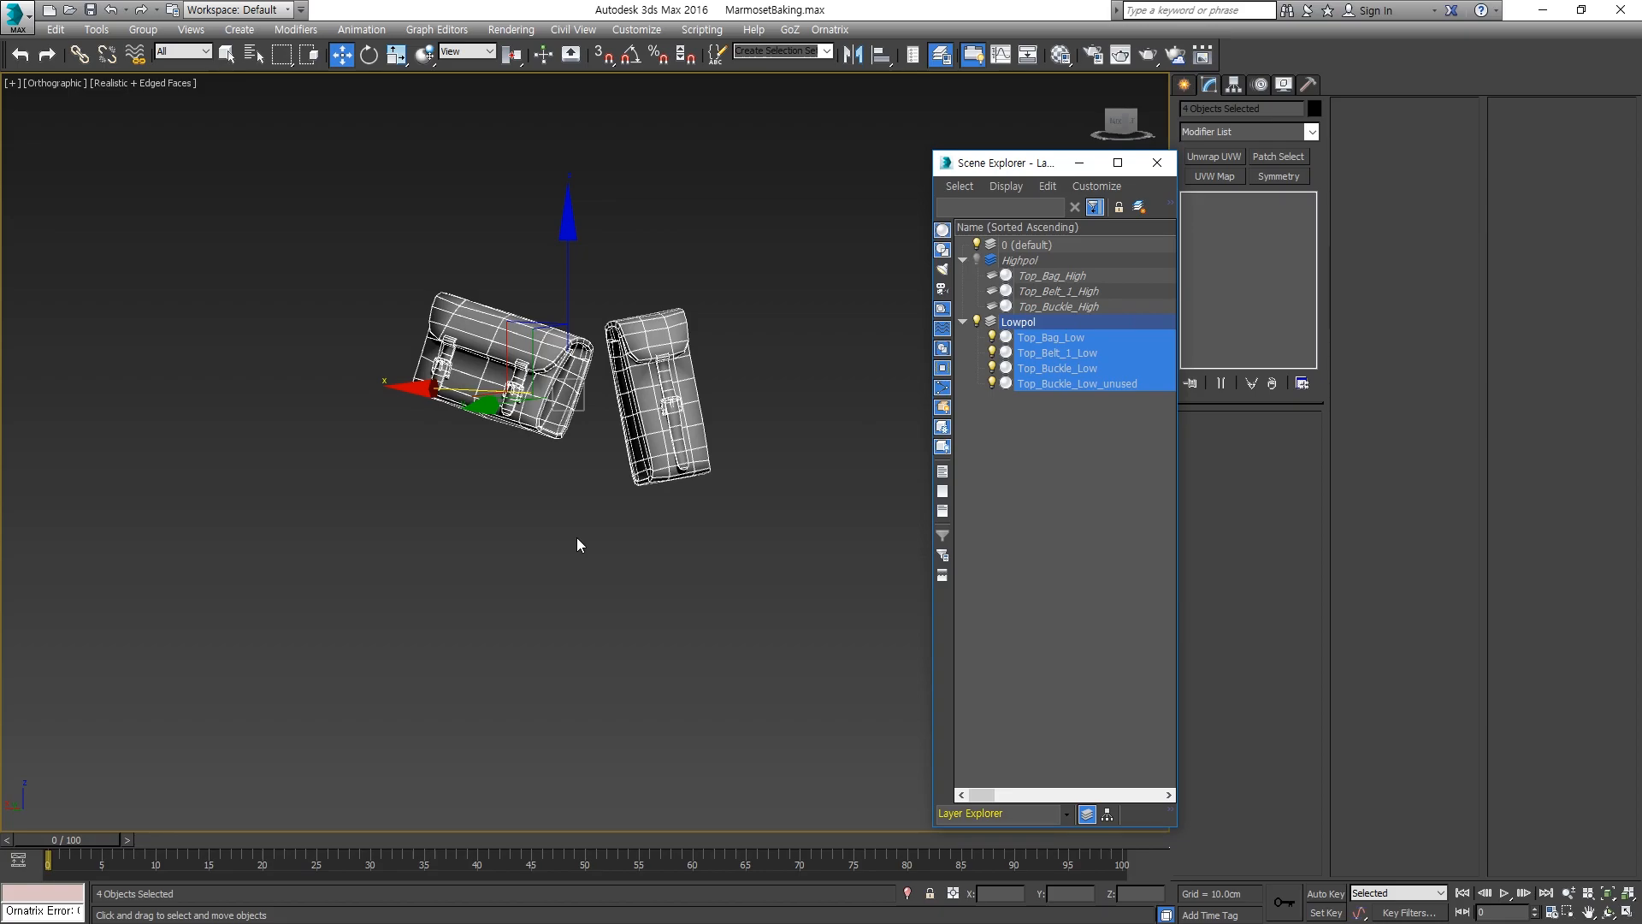
Show the Highpol layer again and select Top_Buckle_High and Top_Buckle_Low together on the upright bag.
click(977, 260)
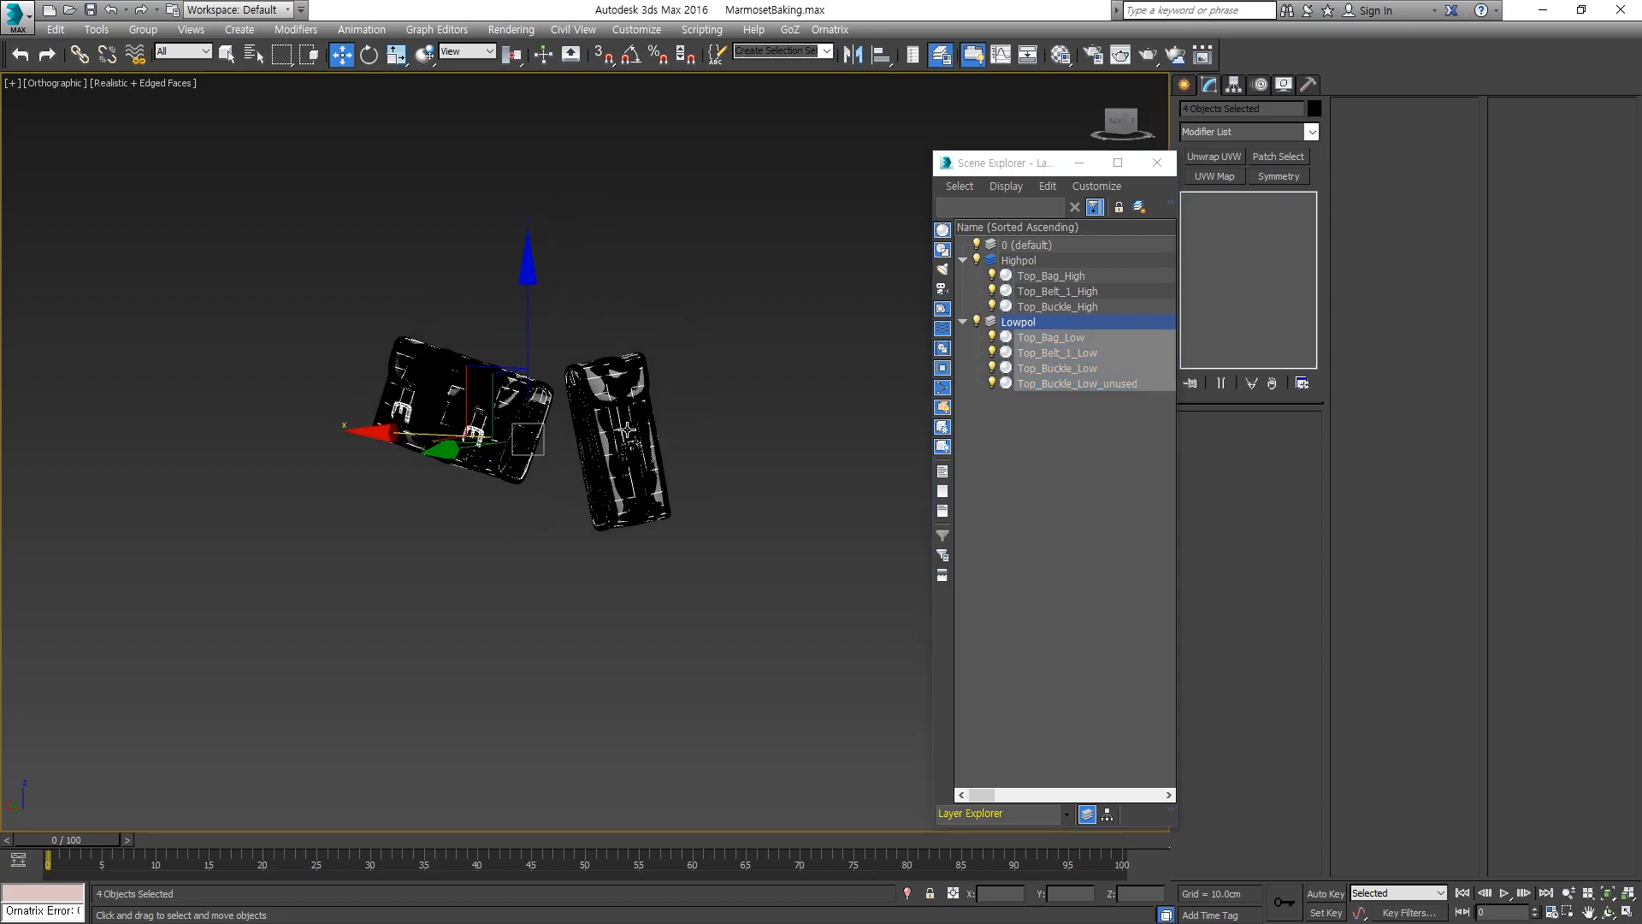
scroll(642, 488, up, 5)
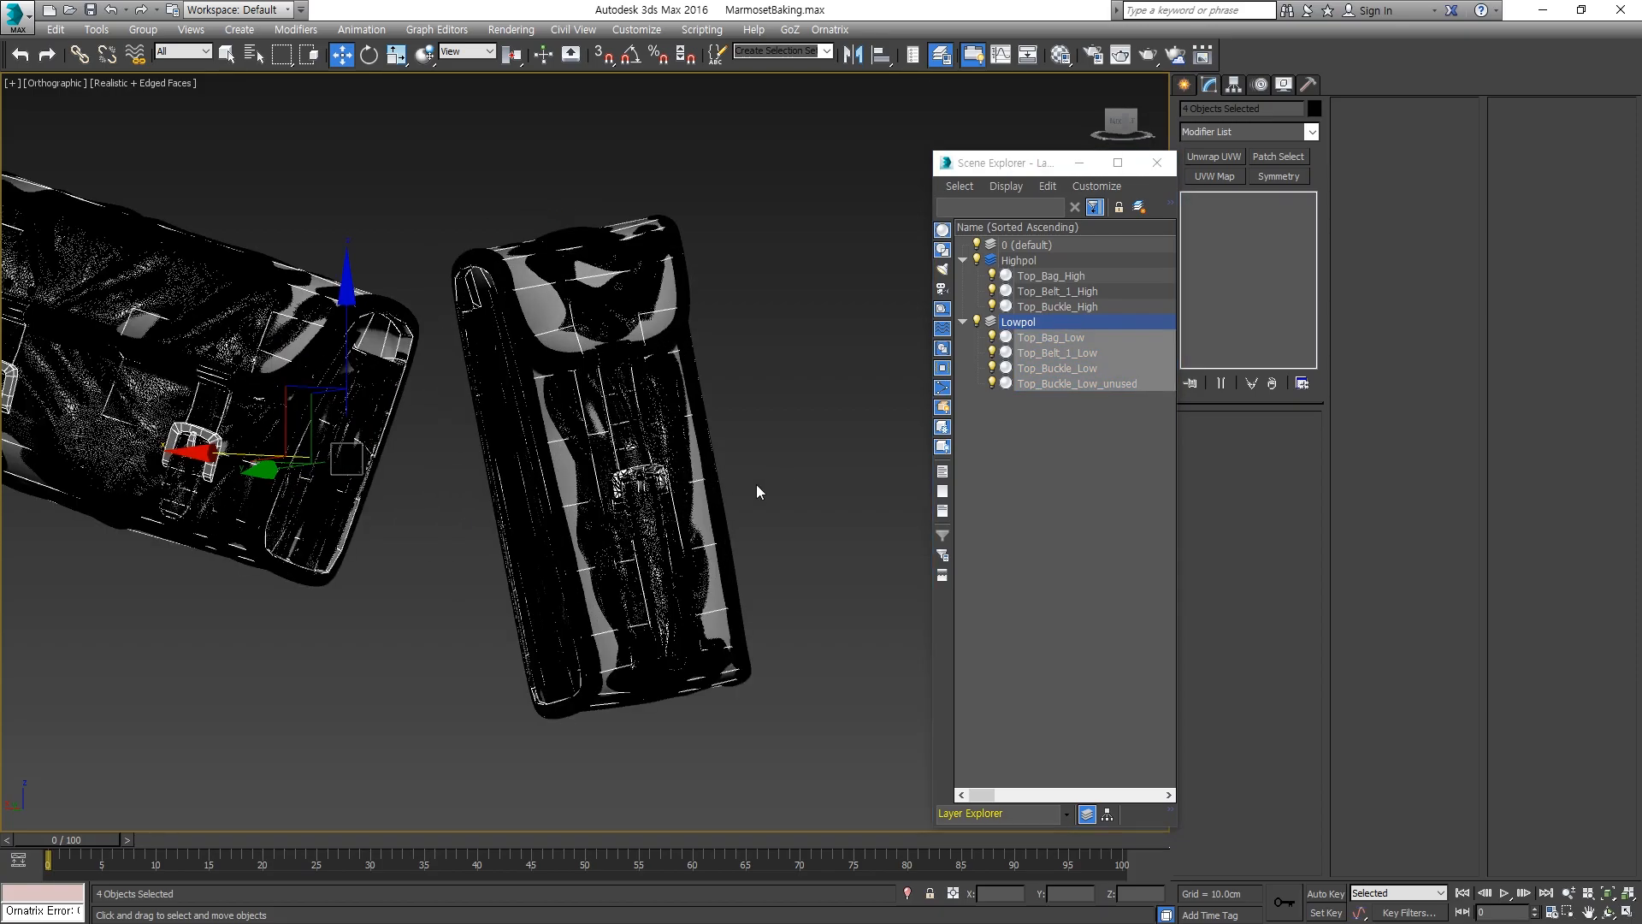
click(772, 466)
scroll(667, 449, up, 5)
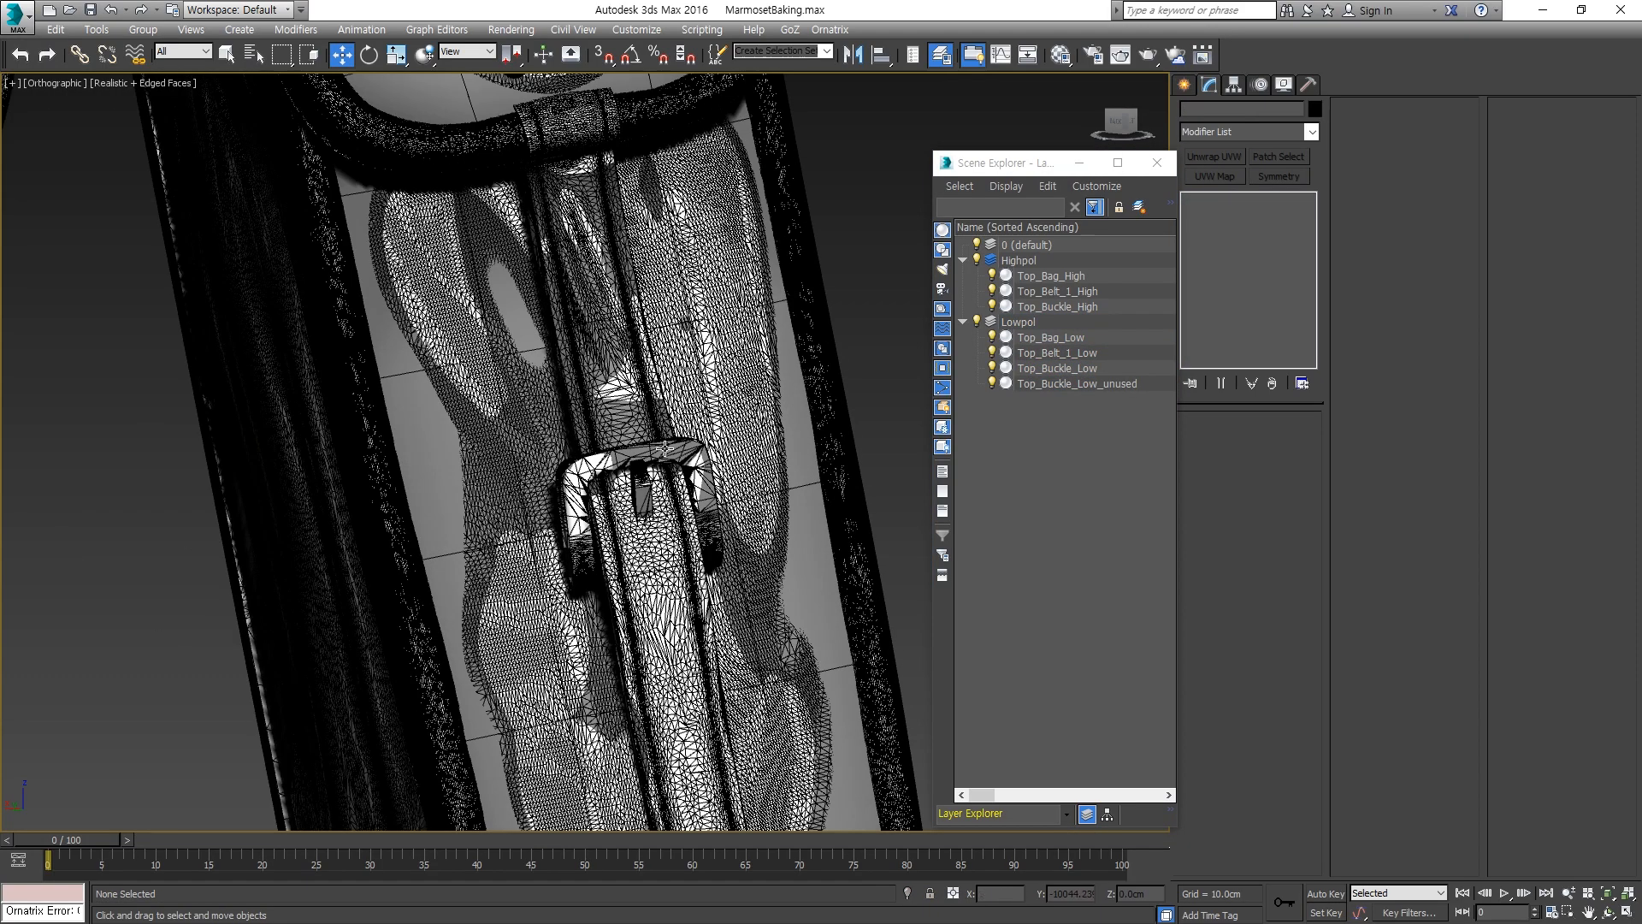
scroll(672, 454, up, 5)
click(716, 409)
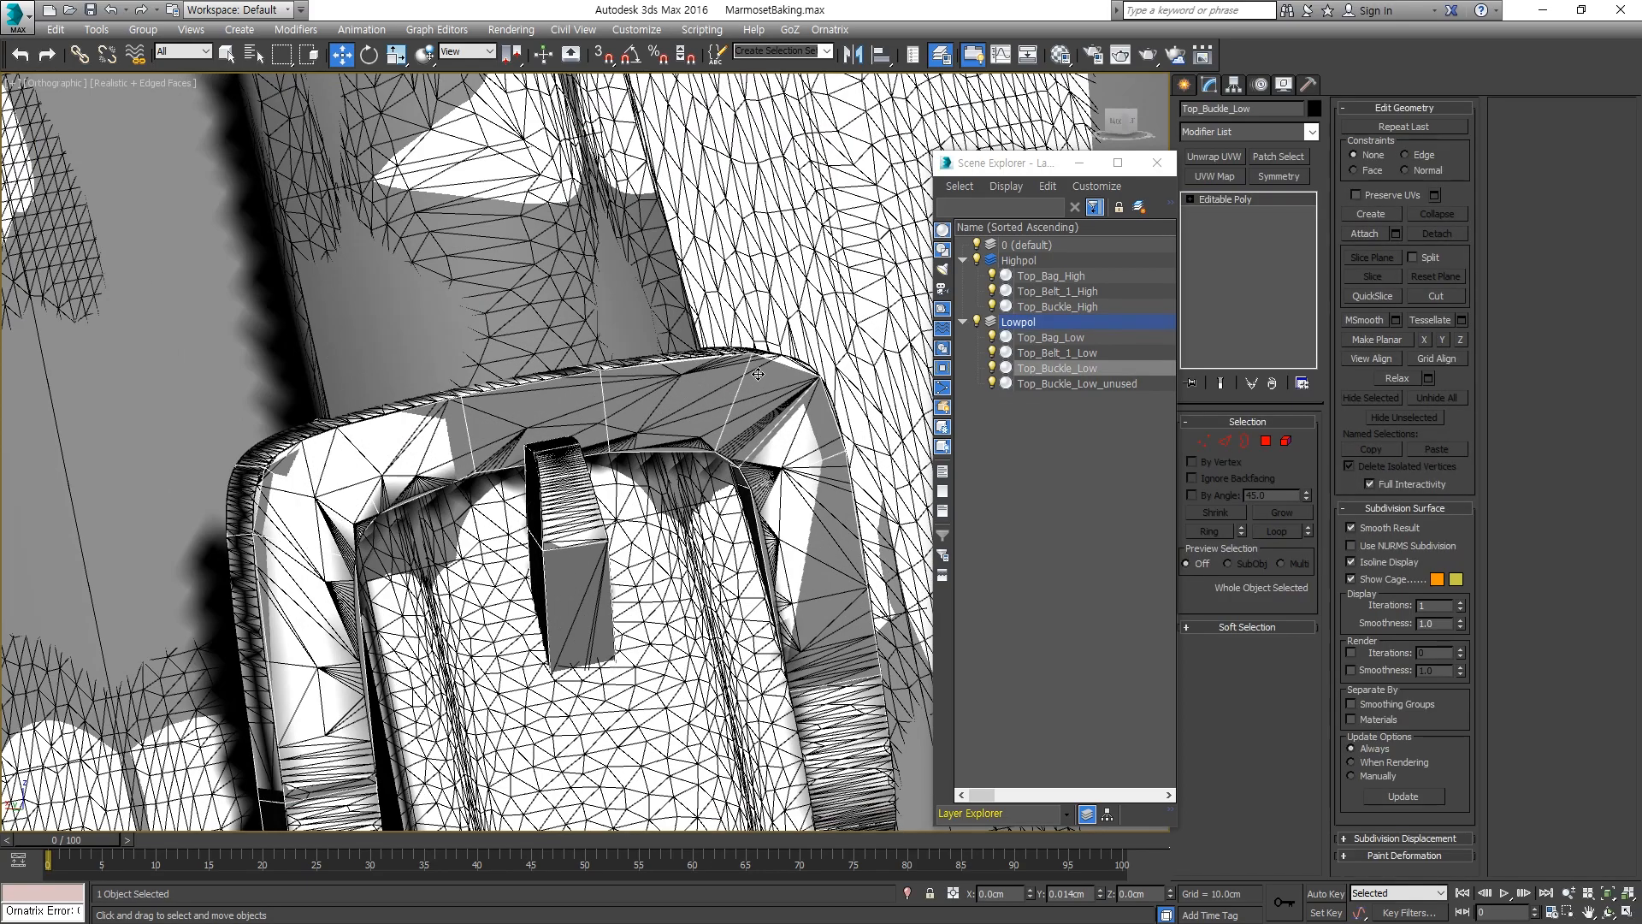
ctrl+click(777, 362)
scroll(718, 462, down, 10)
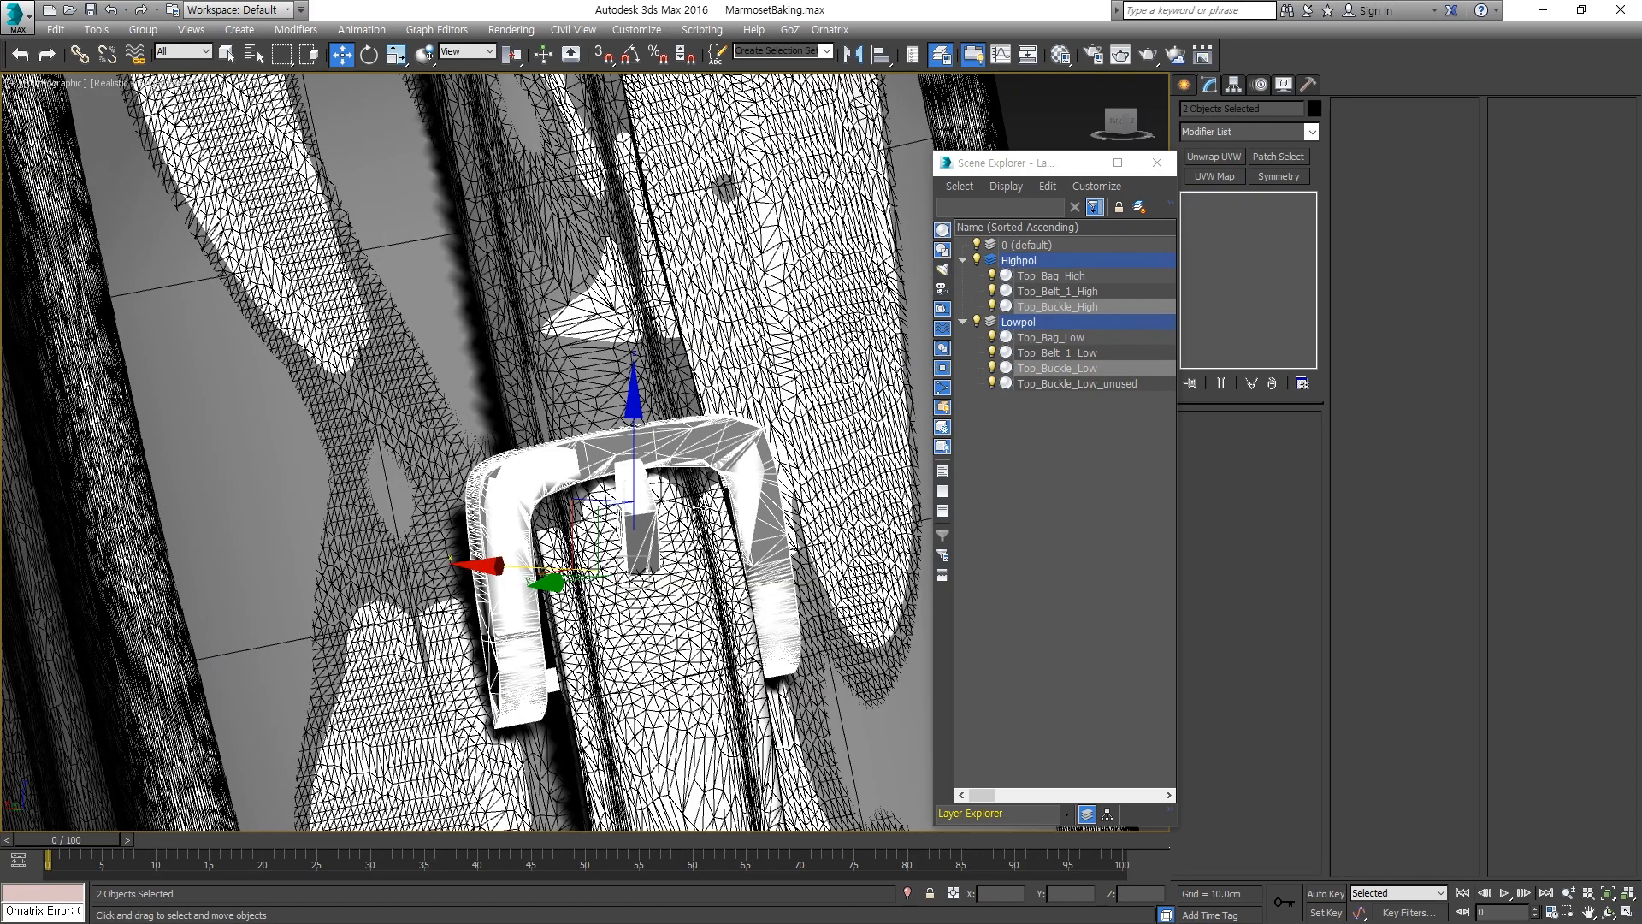
Turn on Auto Key, go to frame 5 and move the buckle pair along negative X clear of the bags.
click(1327, 895)
drag(106, 834, 156, 835)
key(w)
scroll(587, 628, down, 8)
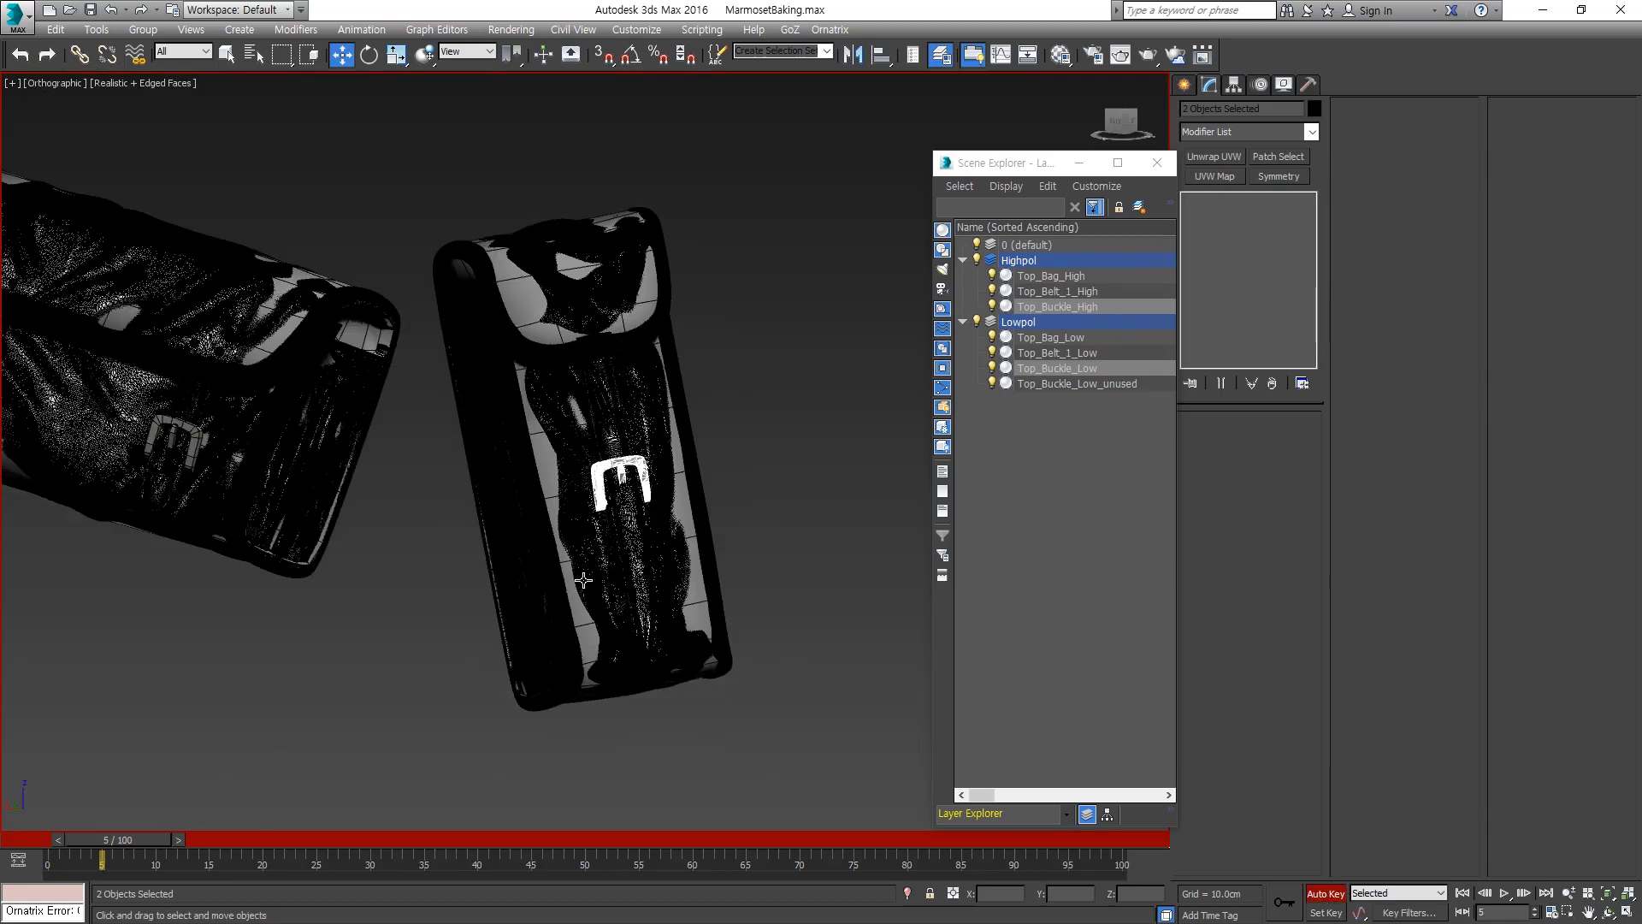
middle_drag(588, 628, 524, 451)
scroll(529, 530, down, 4)
middle_drag(477, 585, 494, 549)
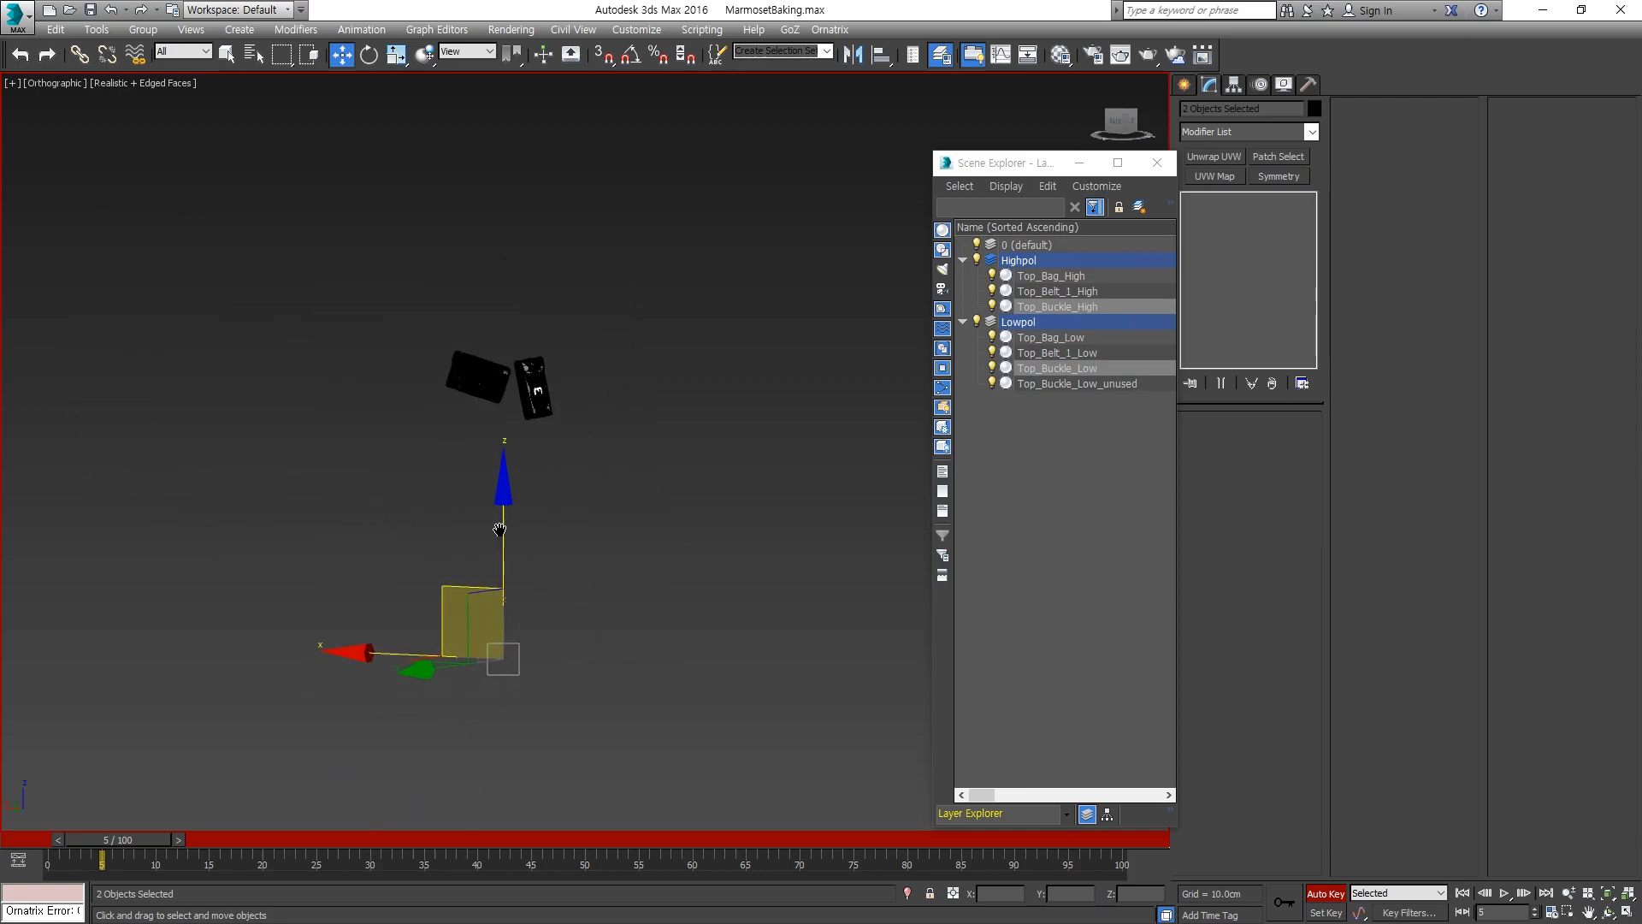
key(z)
key(f)
scroll(549, 549, down, 10)
middle_drag(668, 727, 570, 486)
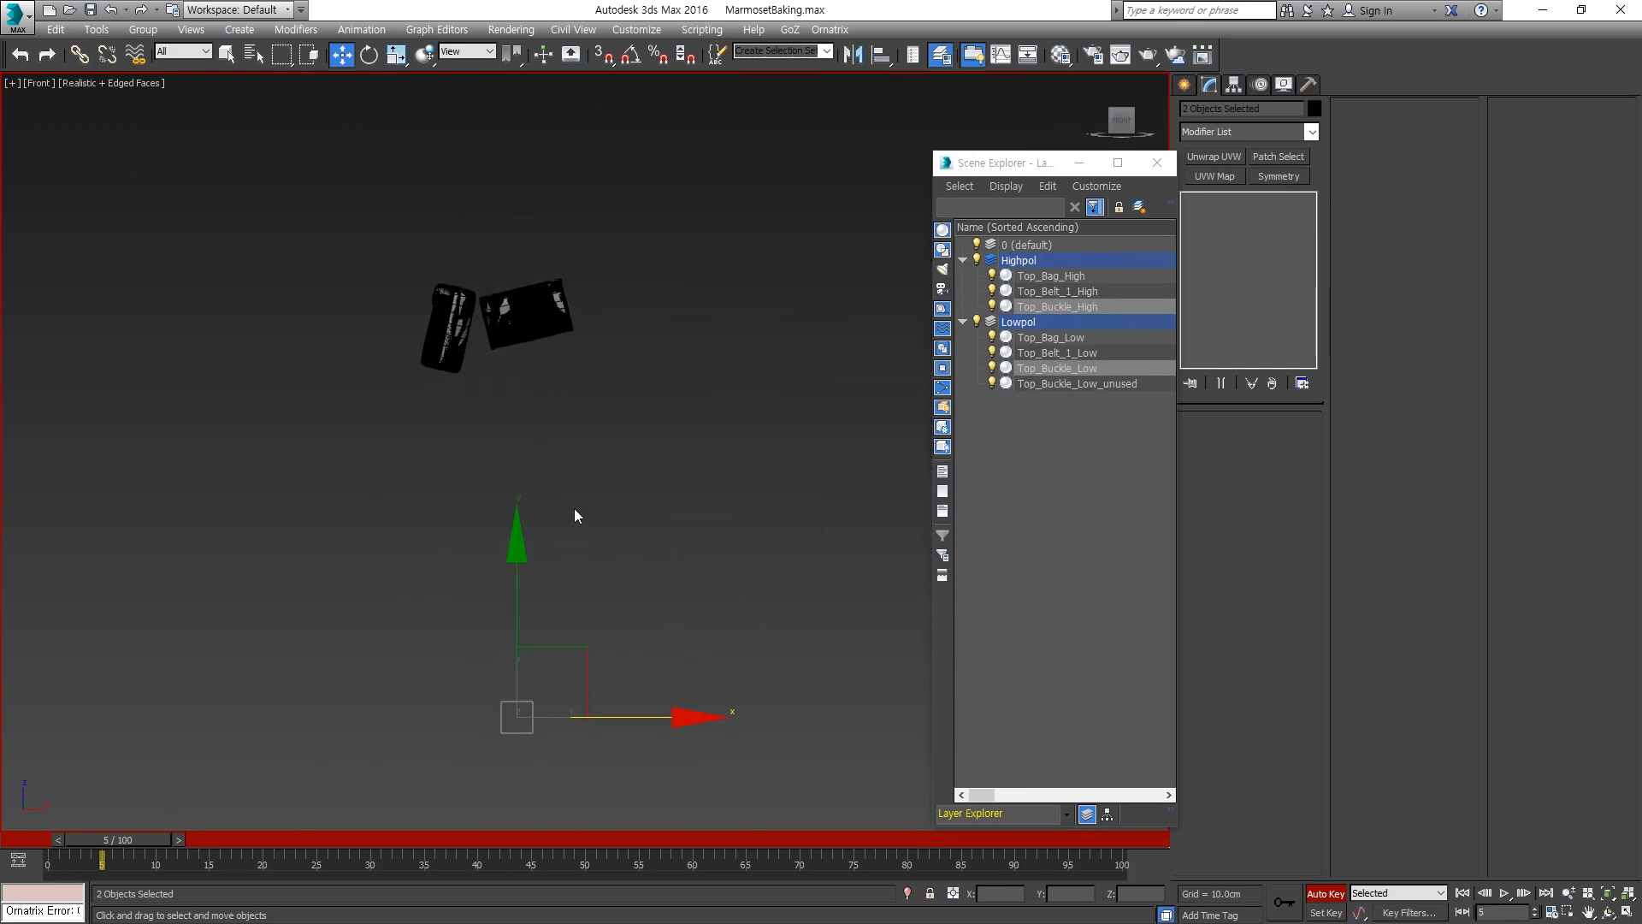
middle_drag(614, 689, 578, 542)
drag(576, 567, 509, 567)
Examine the separated buckle pair beside the two bags at frame 5 from the front and from an orbited angle.
middle_drag(447, 242, 660, 422)
scroll(639, 389, up, 3)
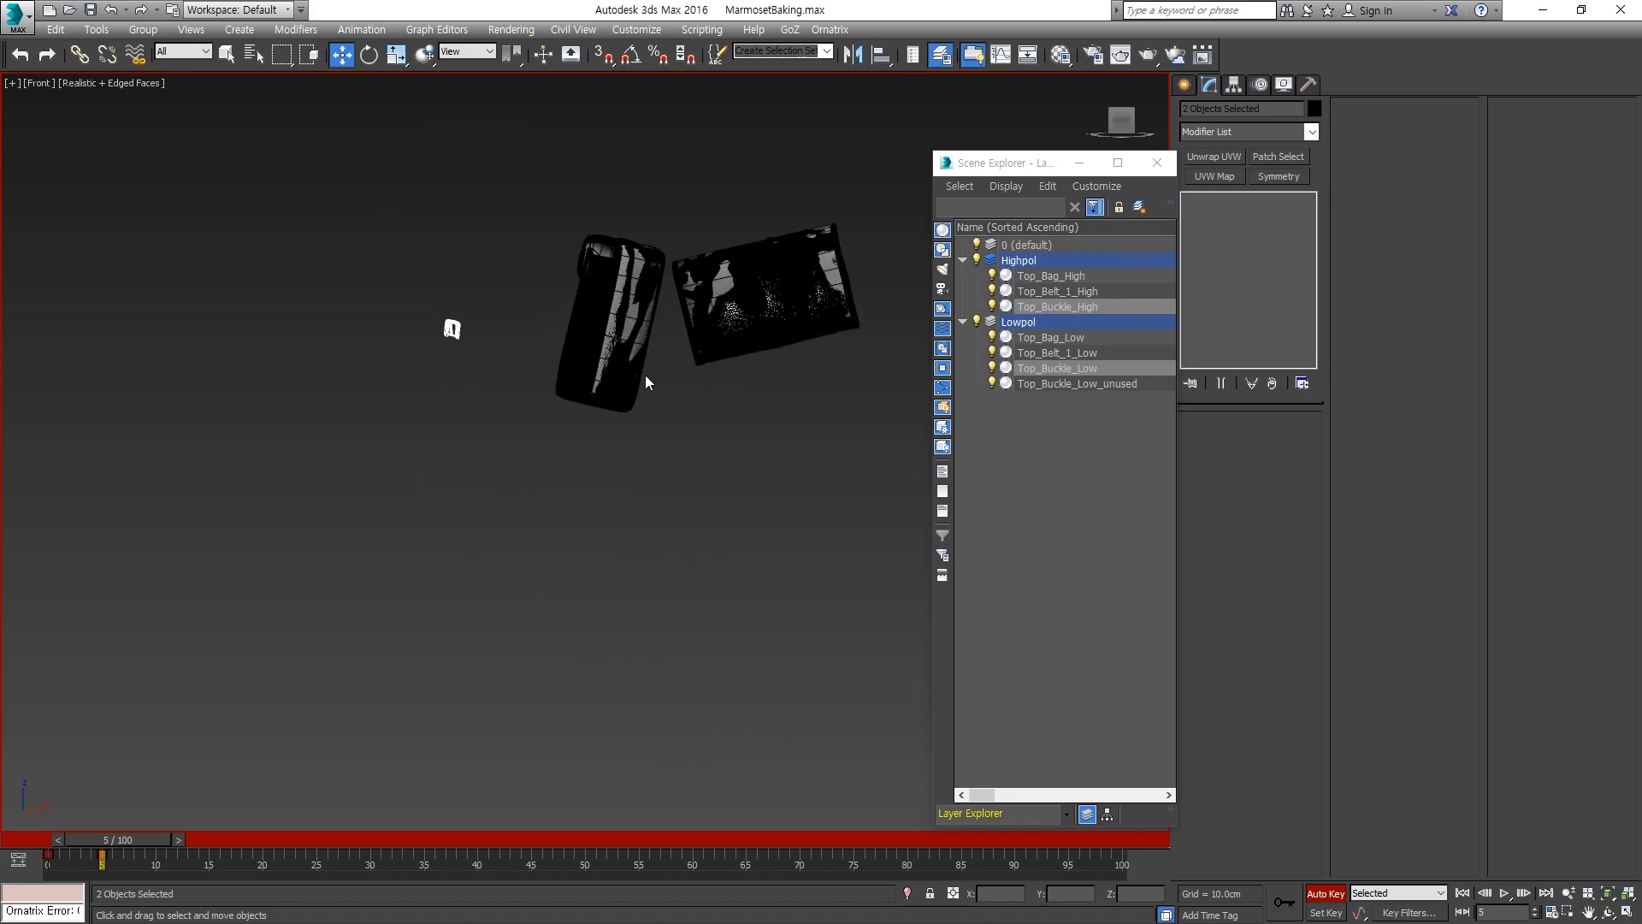
middle_drag(678, 347, 675, 378)
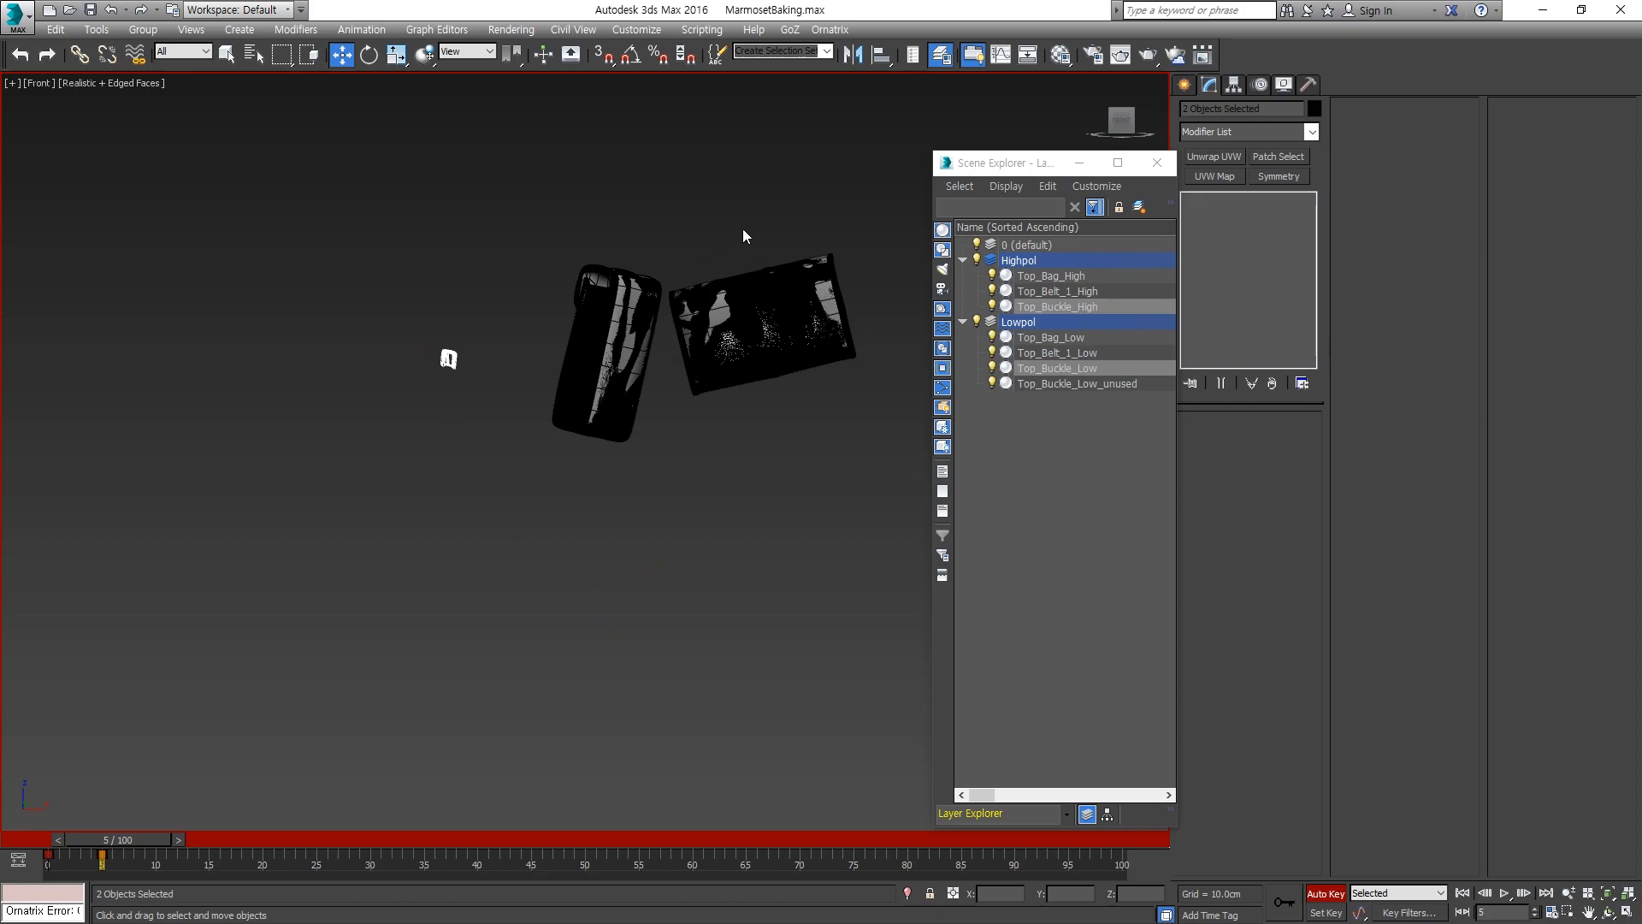
middle_drag(596, 567, 670, 479)
scroll(657, 548, down, 2)
middle_drag(645, 612, 621, 408)
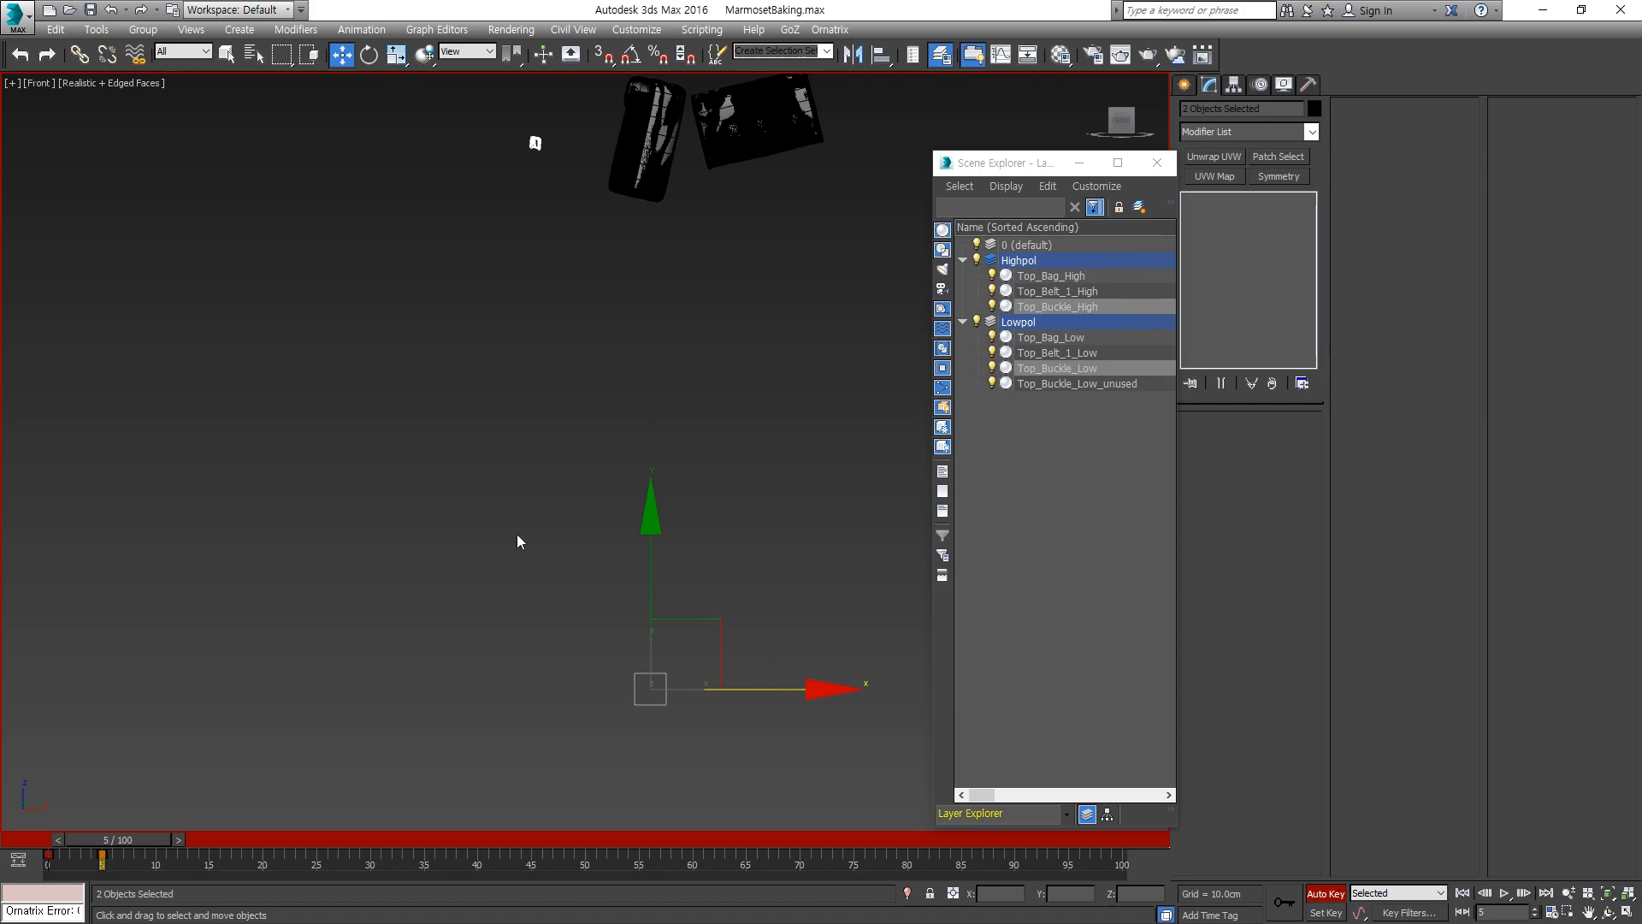
middle_drag(147, 815, 117, 868)
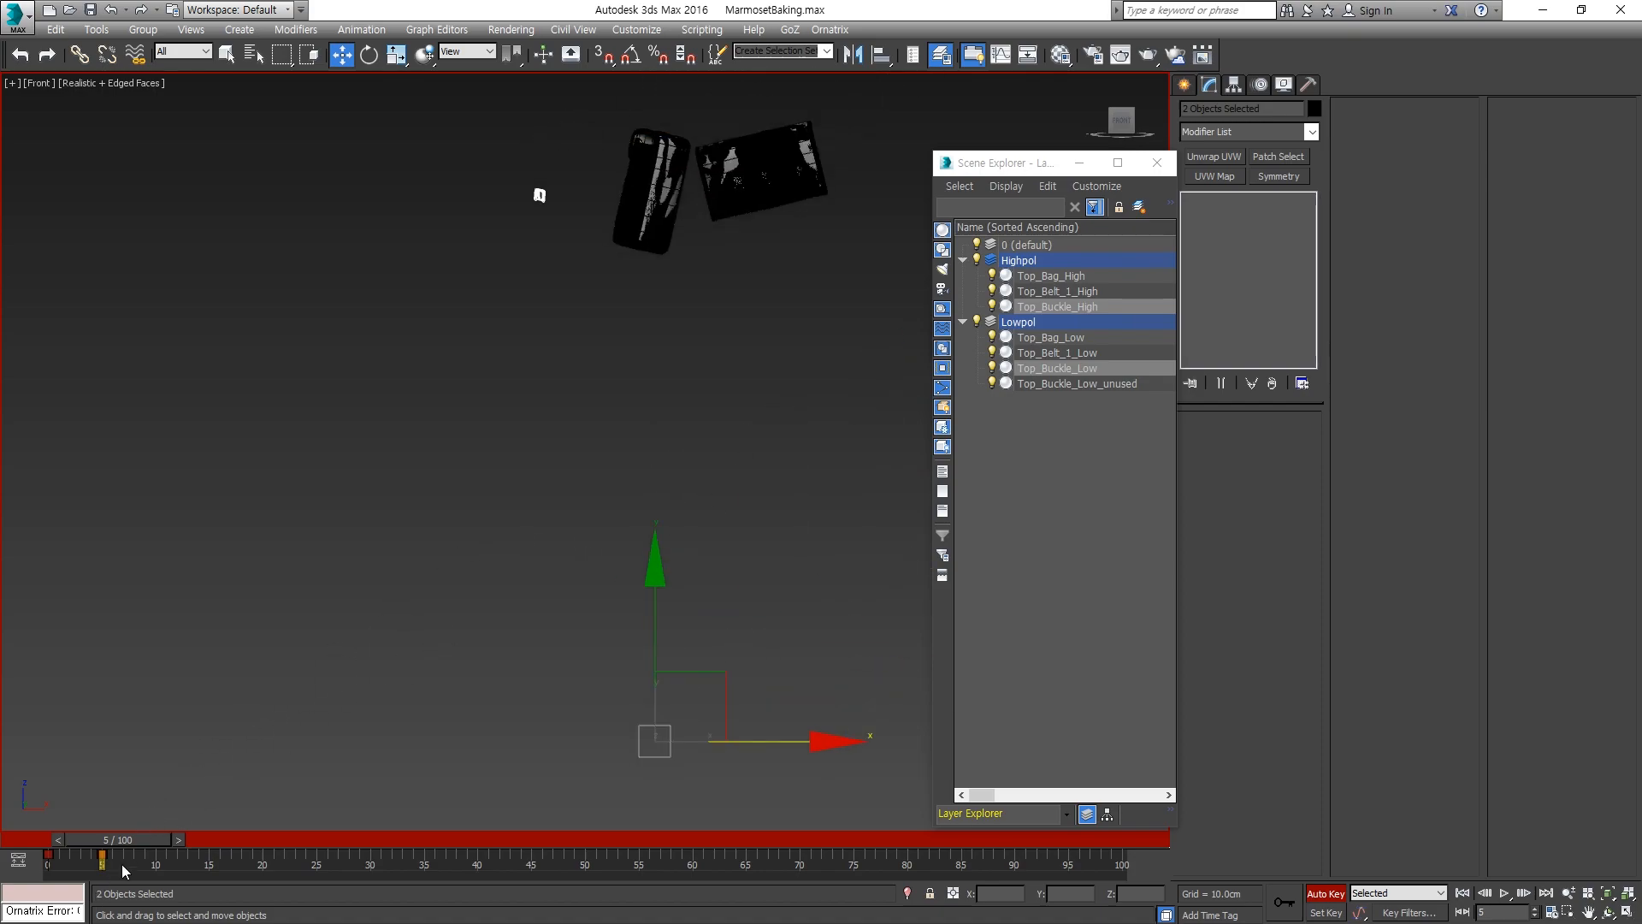
mouse_move(103, 858)
mouse_down()
mouse_move(80, 851)
mouse_move(120, 853)
mouse_up()
middle_drag(515, 470, 417, 642)
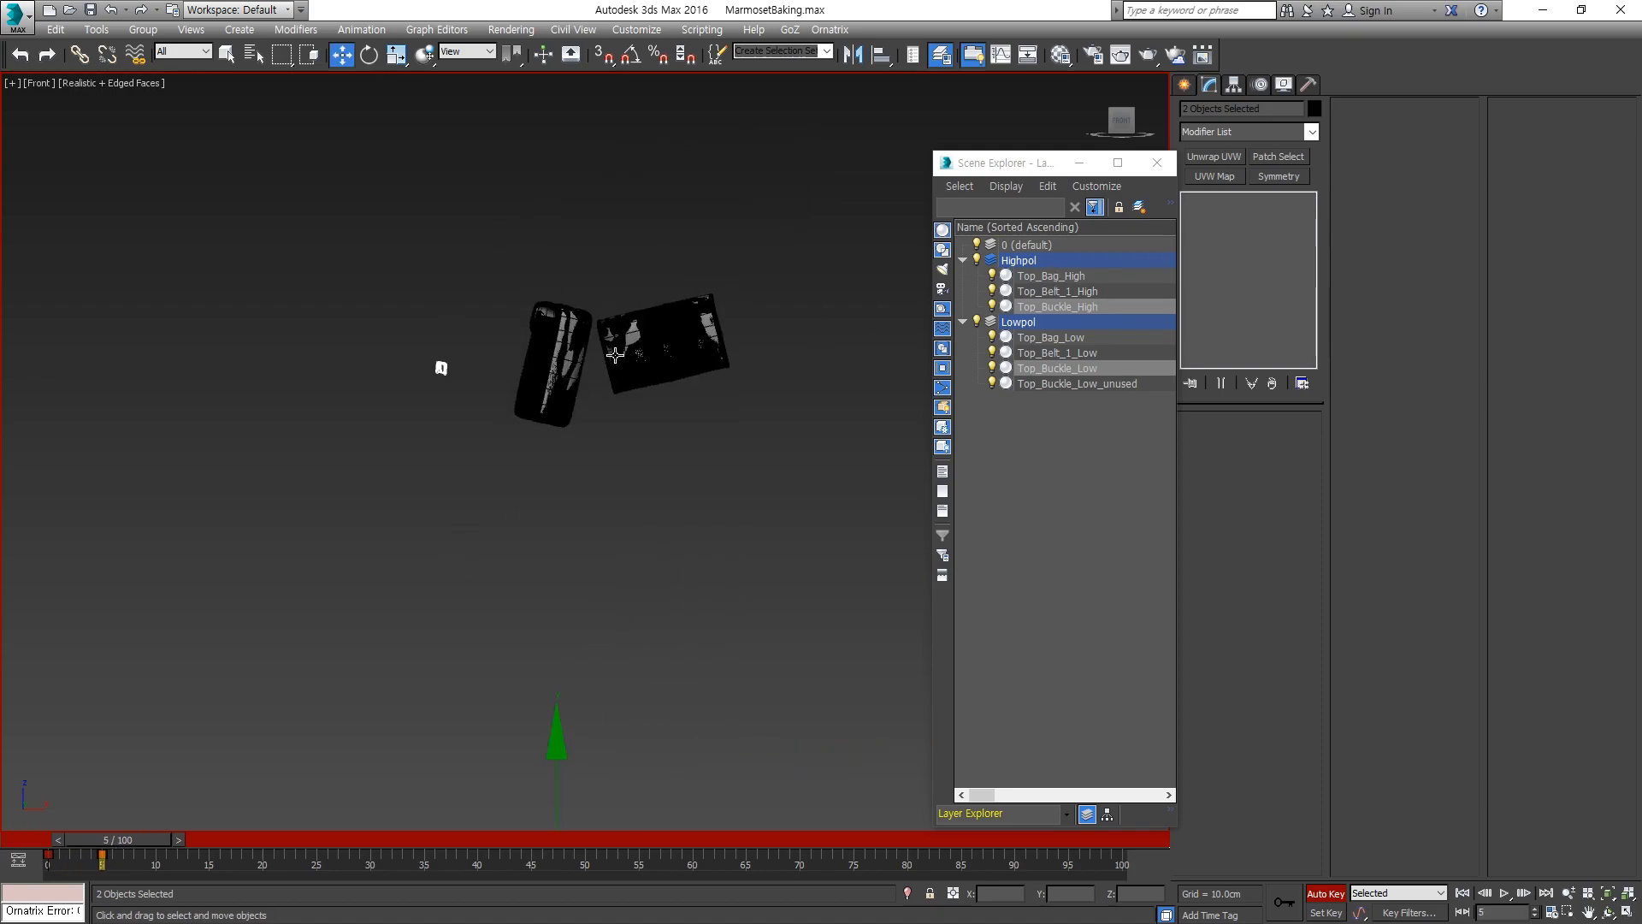
alt+middle_drag(572, 373, 732, 390)
scroll(412, 349, up, 7)
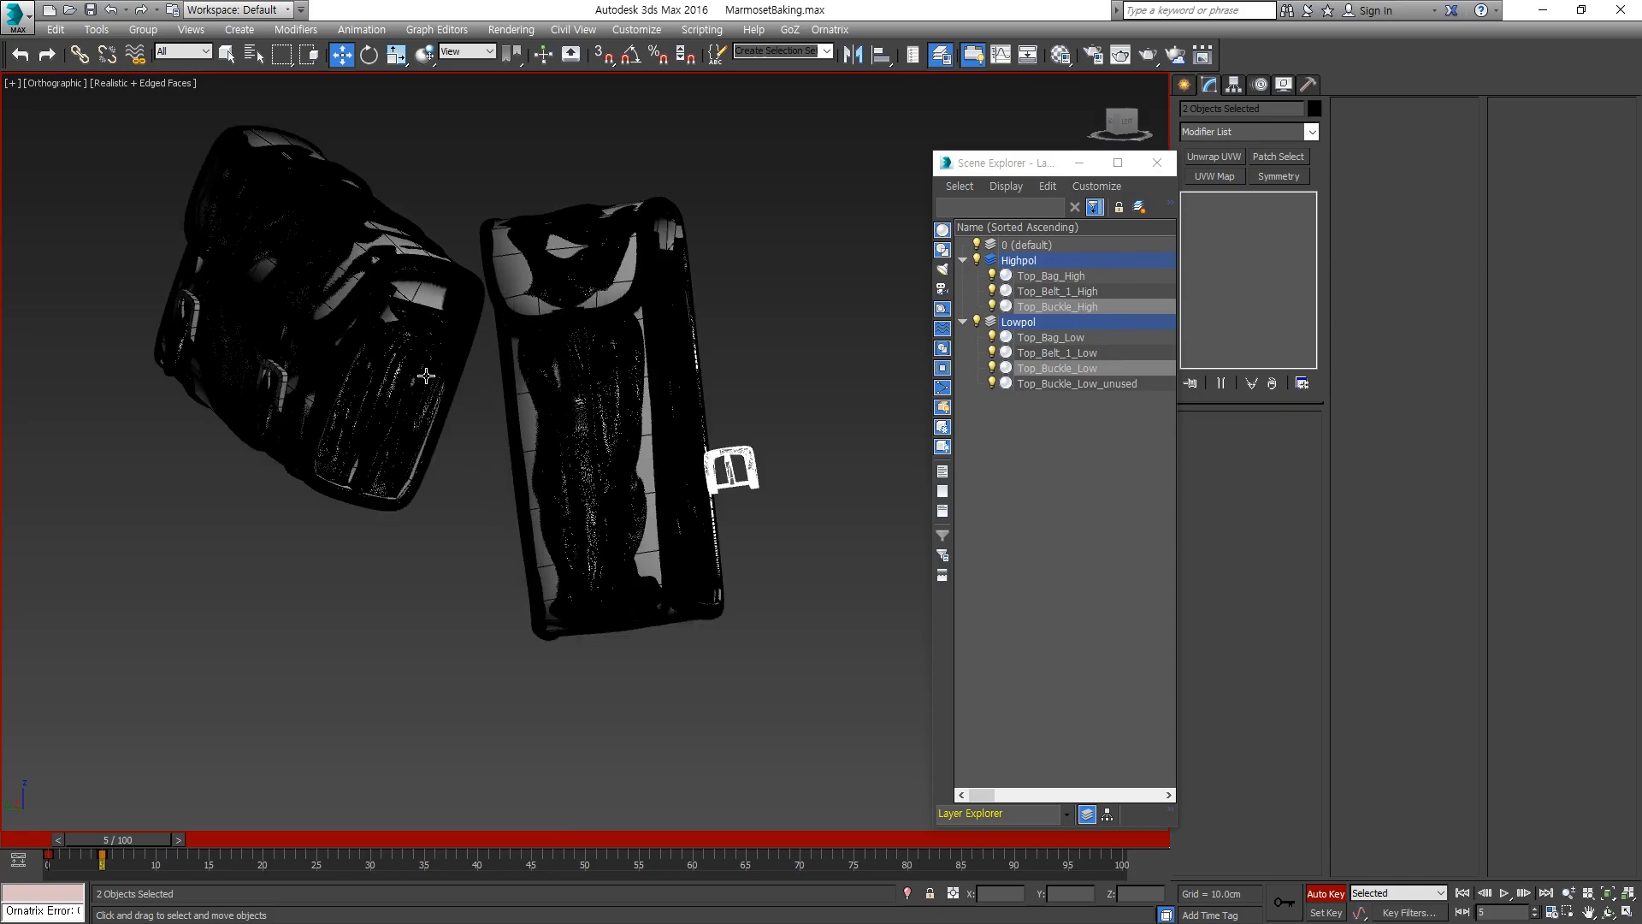
Select Top_Belt_1_High and Top_Belt_1_Low together on the upright bag.
click(557, 370)
scroll(577, 370, up, 6)
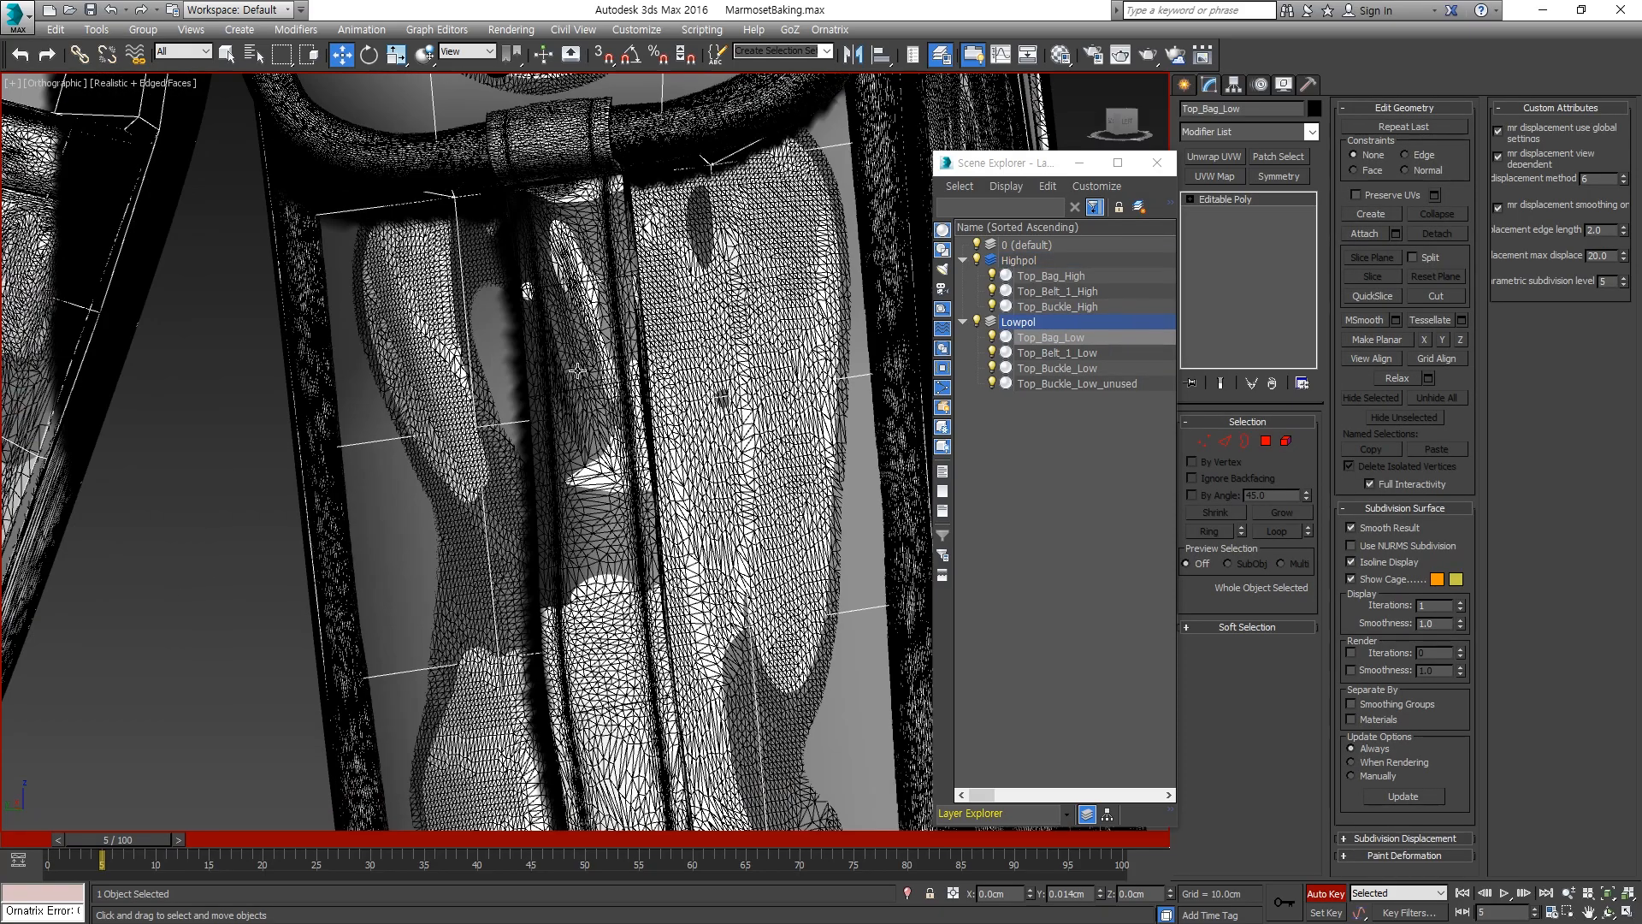
click(585, 322)
scroll(643, 293, up, 4)
ctrl+click(645, 301)
scroll(641, 308, down, 12)
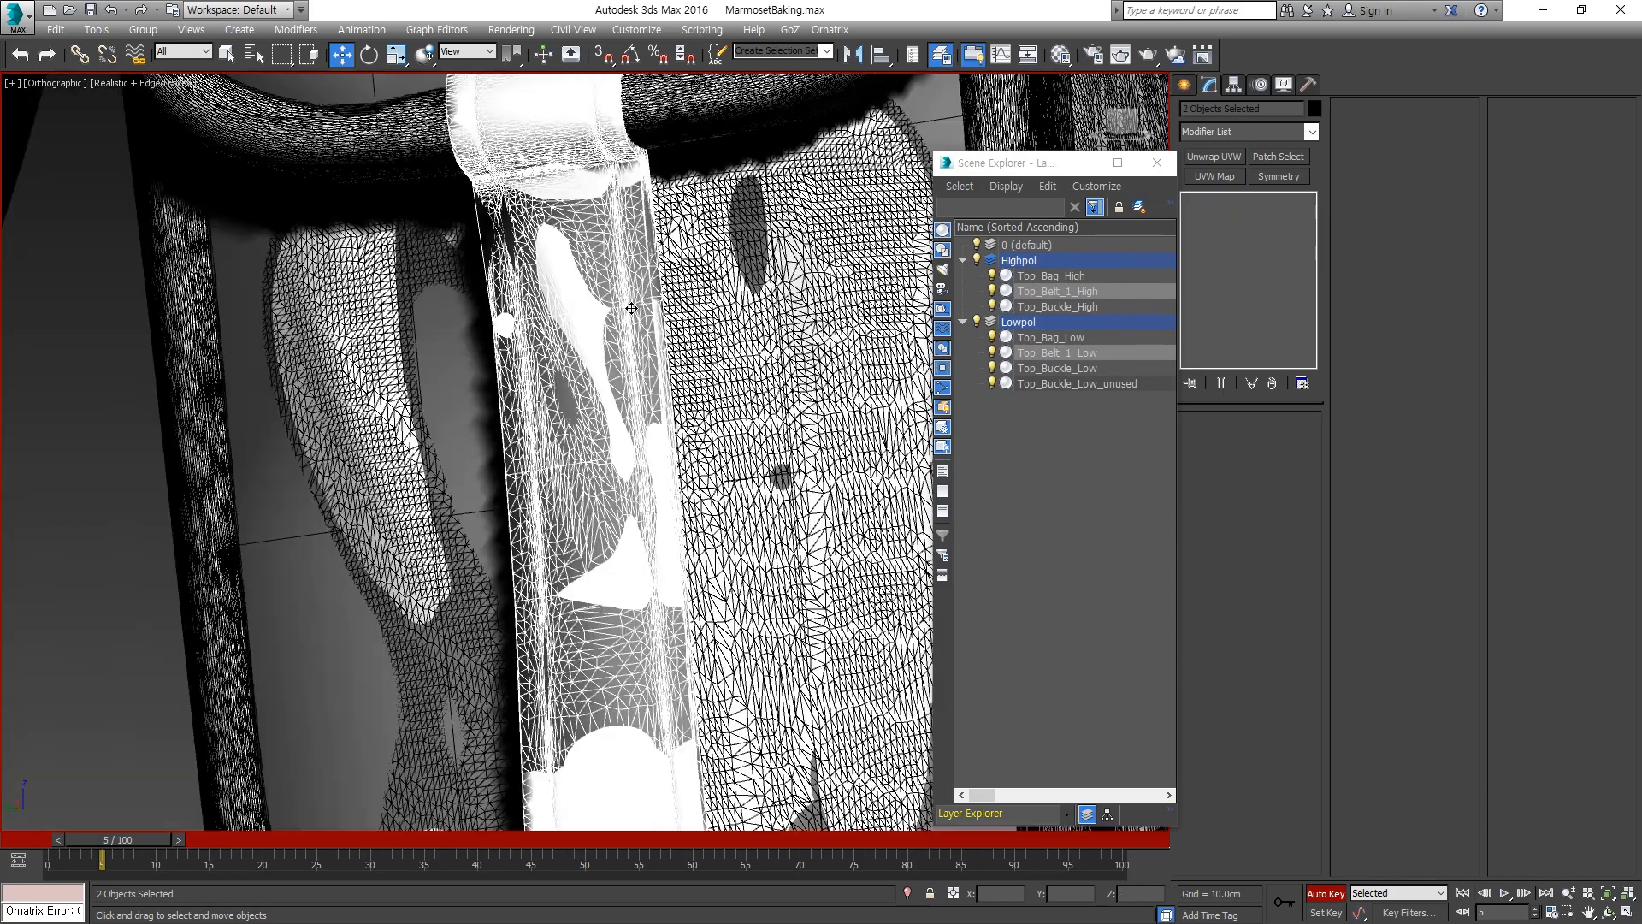
Move the belt pair along negative X past the separated buckle at frame 5 and clear the selection.
middle_drag(604, 465, 511, 290)
scroll(596, 466, down, 3)
key(f)
key(z)
scroll(603, 496, down, 12)
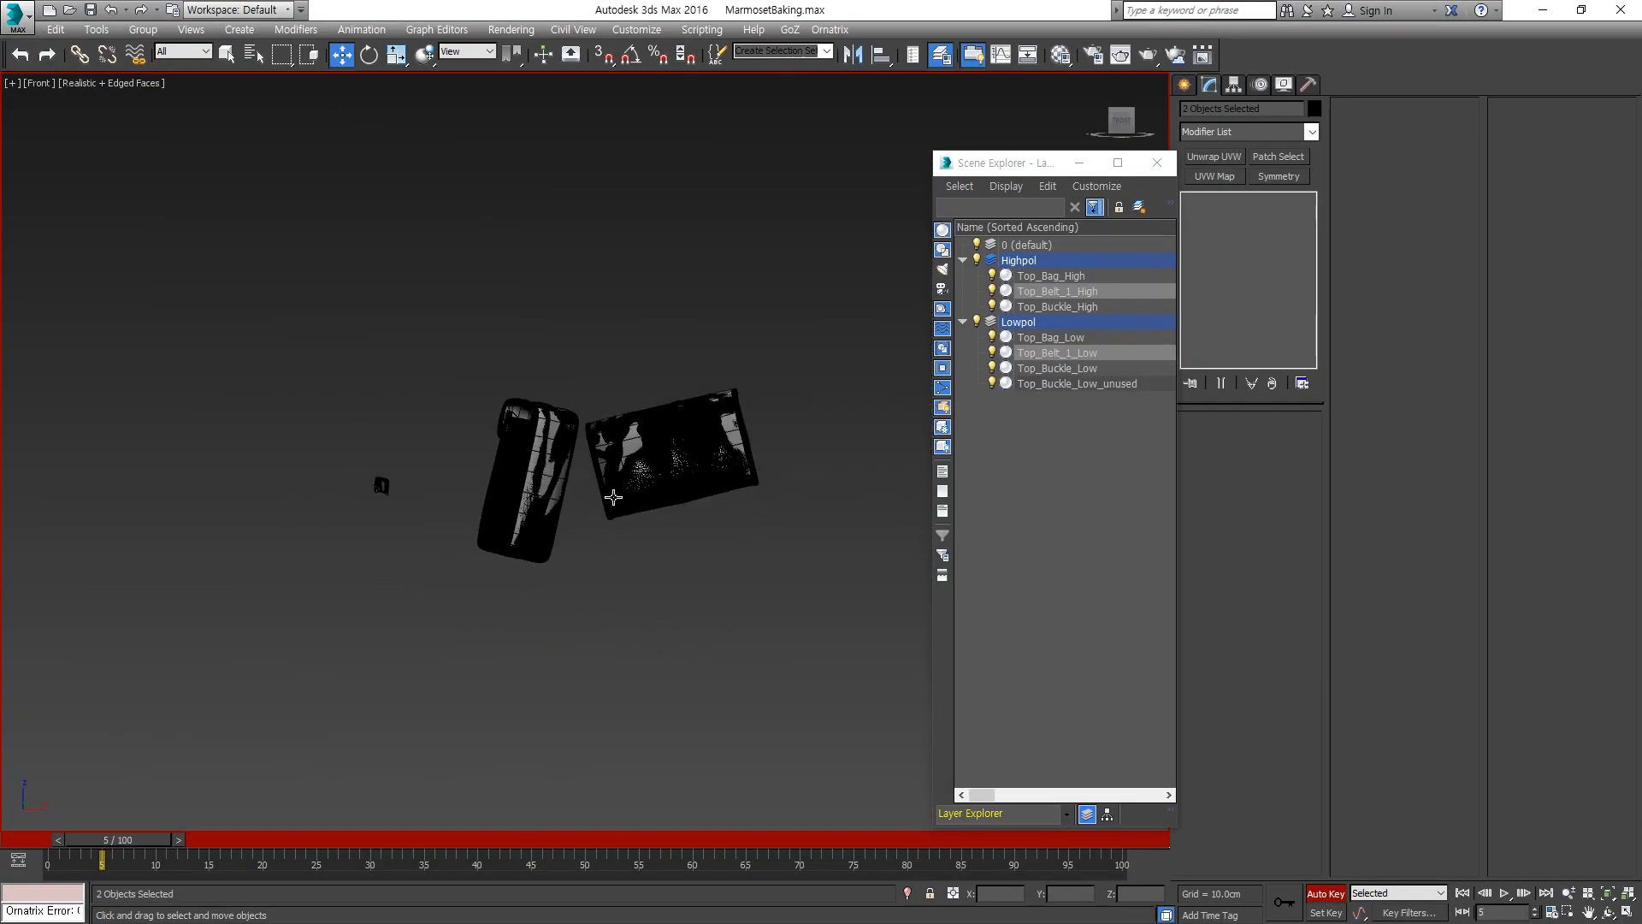
middle_drag(589, 615, 598, 524)
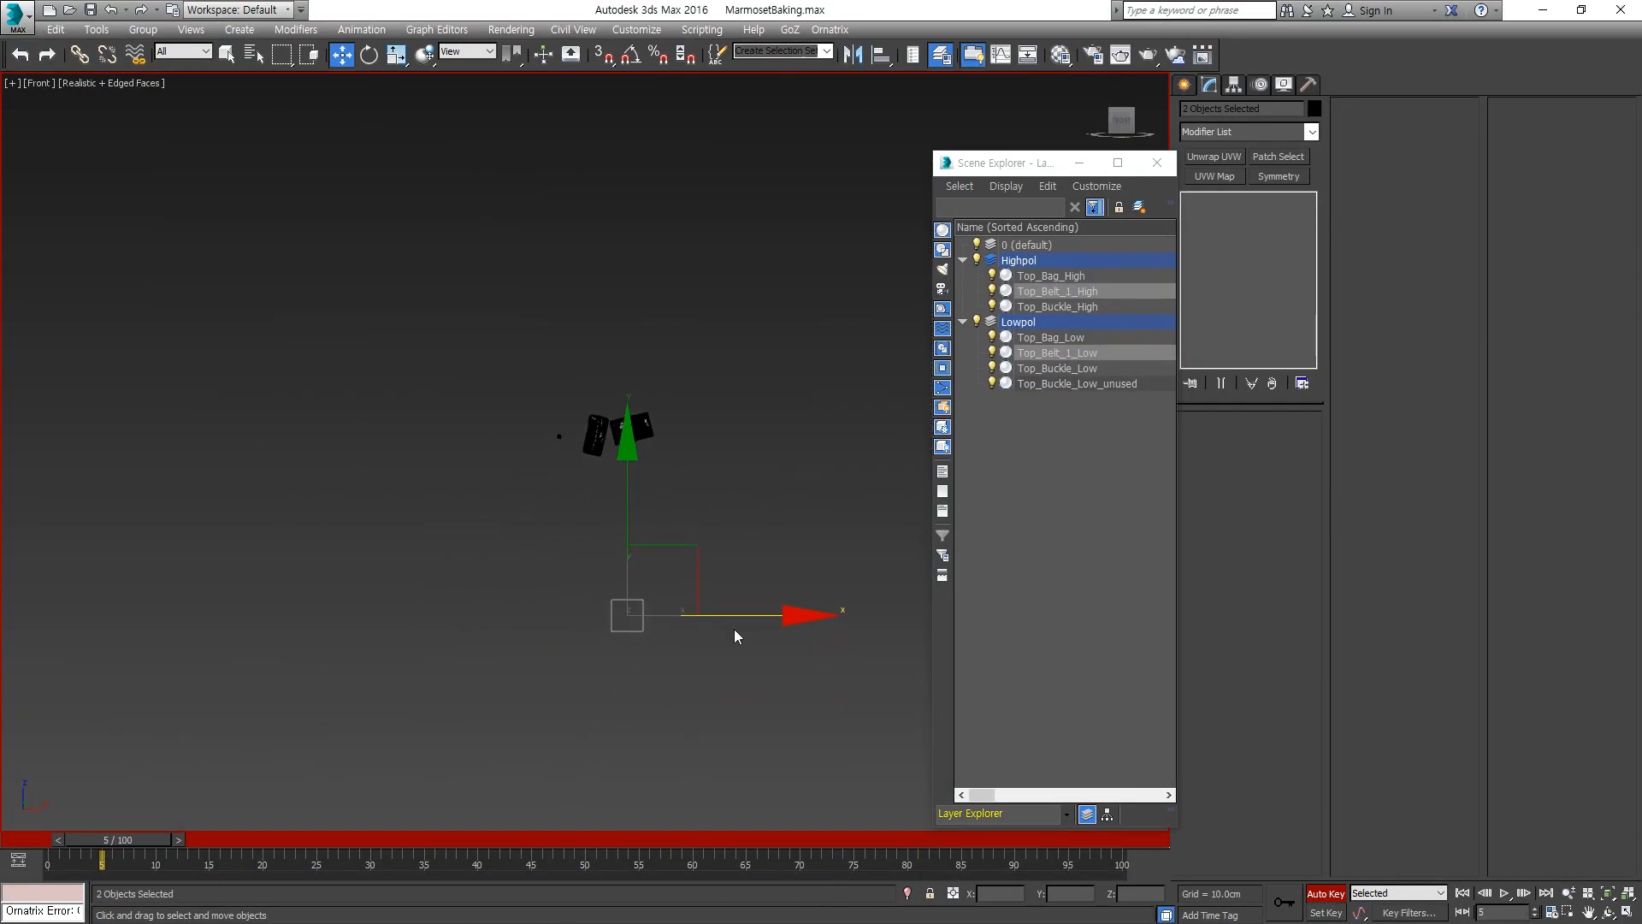
drag(746, 615, 646, 615)
scroll(665, 496, up, 5)
middle_drag(665, 496, 656, 358)
scroll(485, 402, up, 6)
drag(562, 542, 365, 342)
click(629, 481)
middle_drag(655, 460, 322, 411)
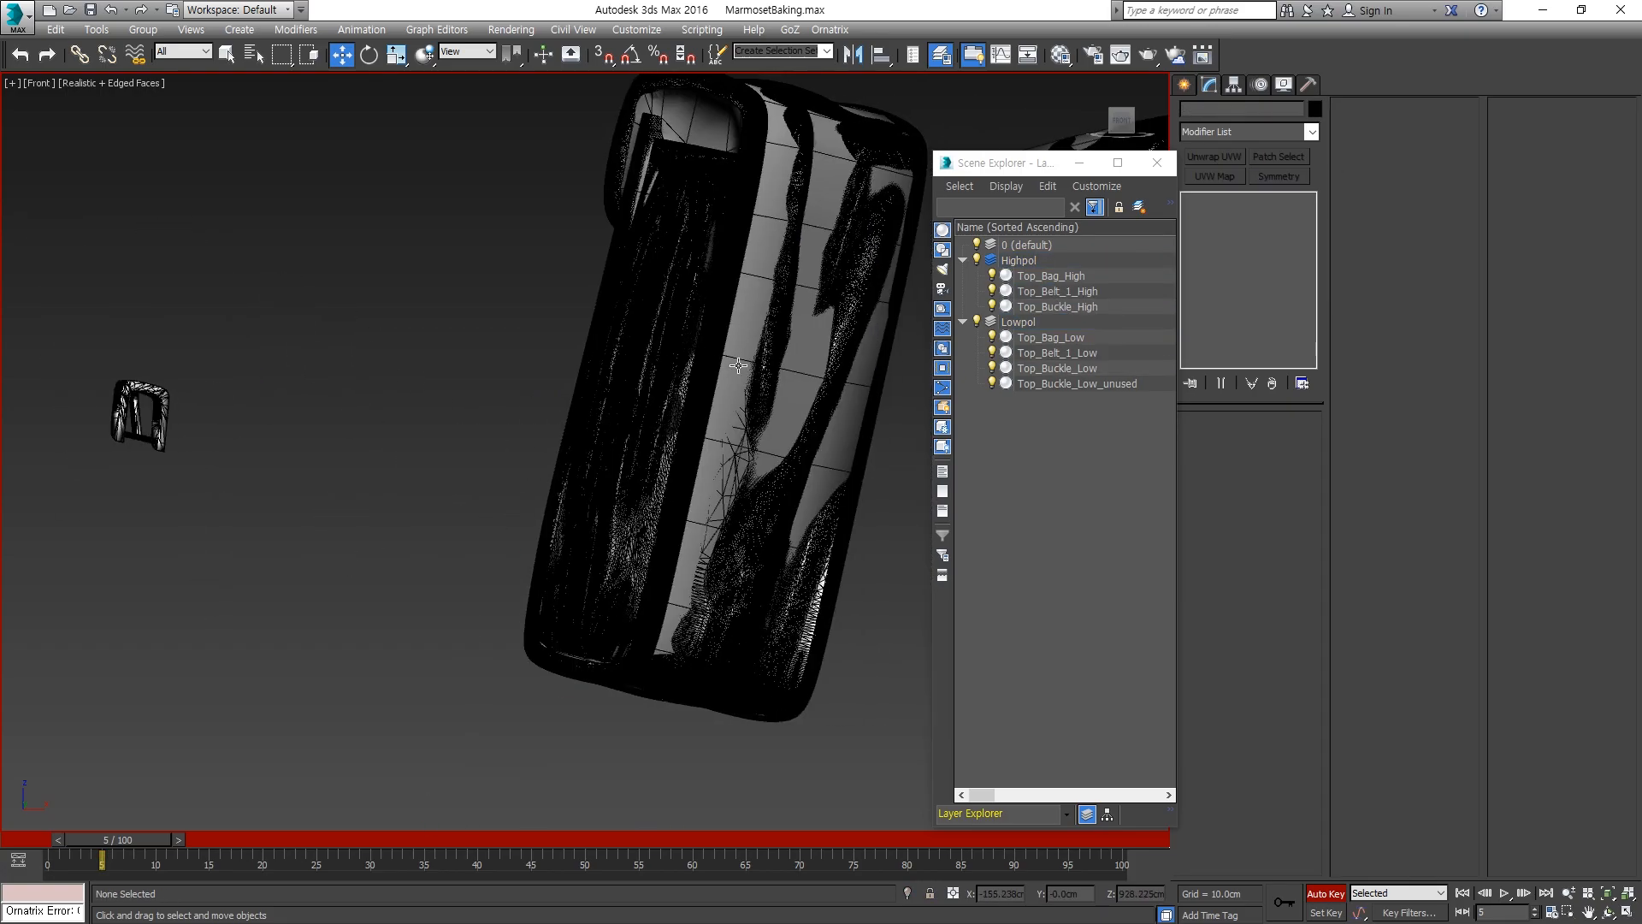
Hide the Top_Buckle_Low_unused object and turn off Auto Key.
click(742, 366)
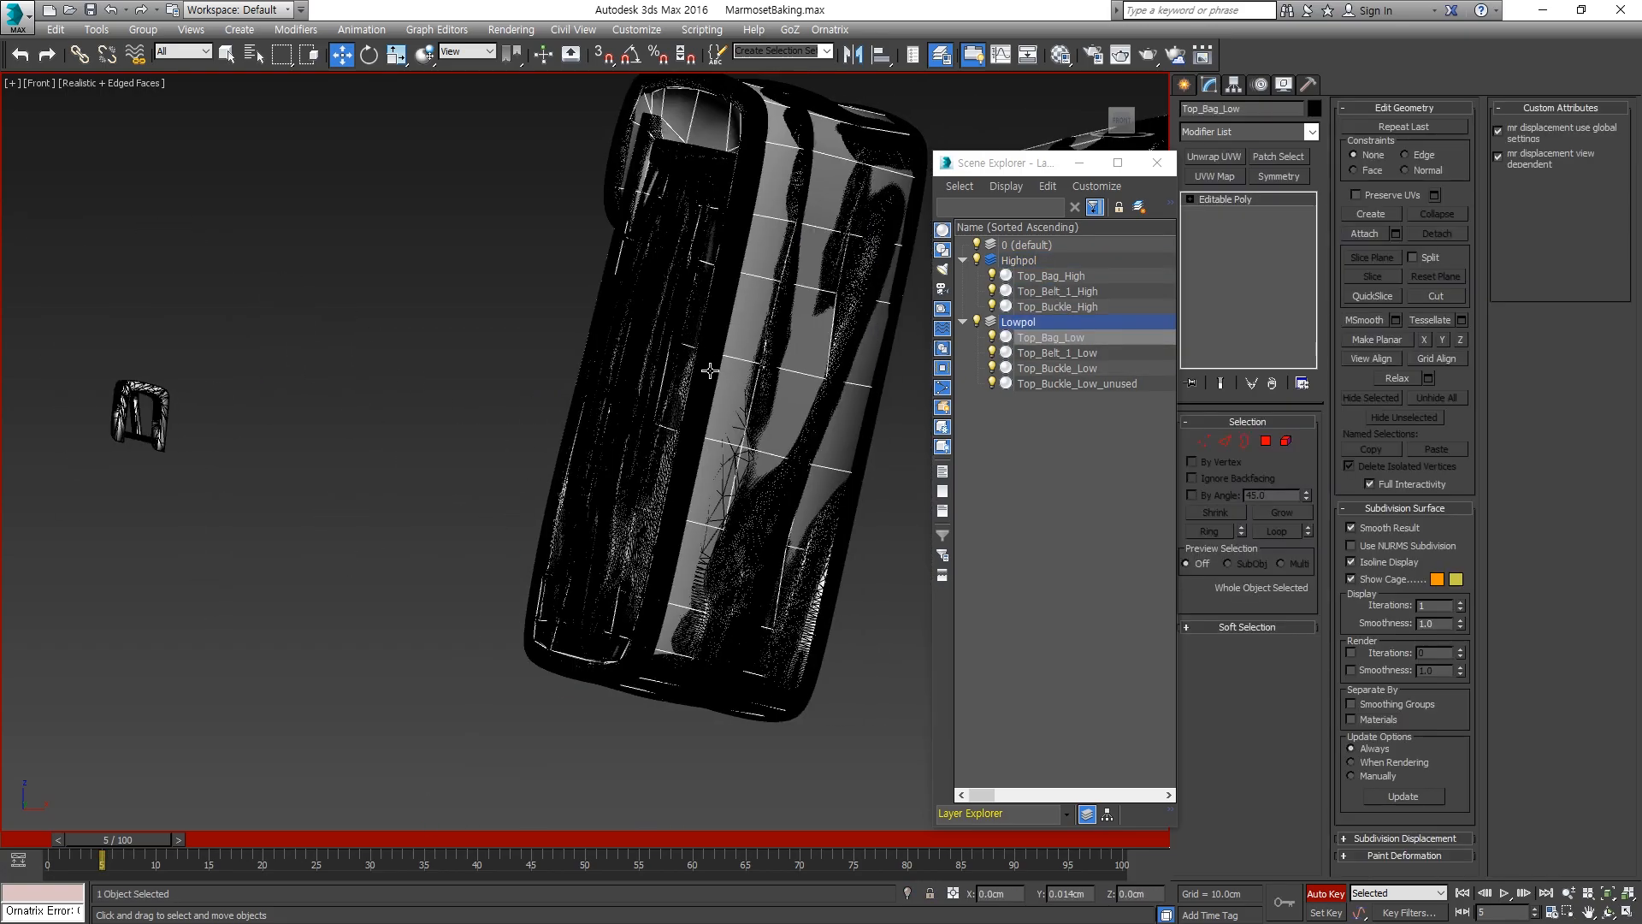
click(1059, 384)
mouse_move(757, 401)
alt+middle_down()
mouse_move(681, 447)
mouse_move(784, 459)
mouse_move(598, 403)
alt+middle_up()
click(992, 384)
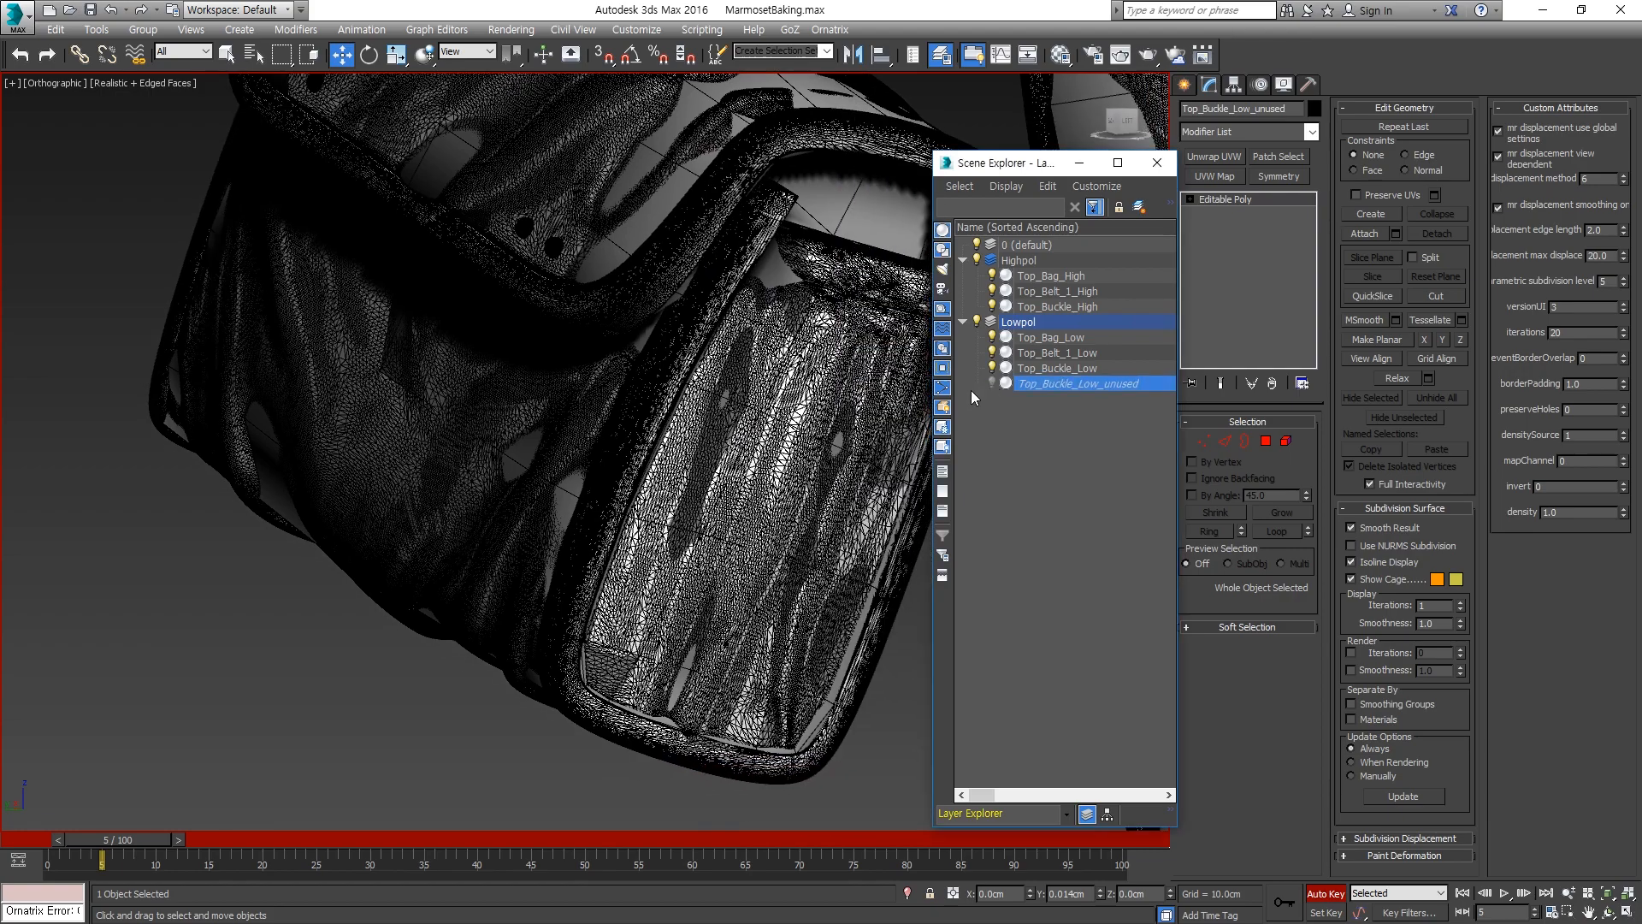
click(1332, 898)
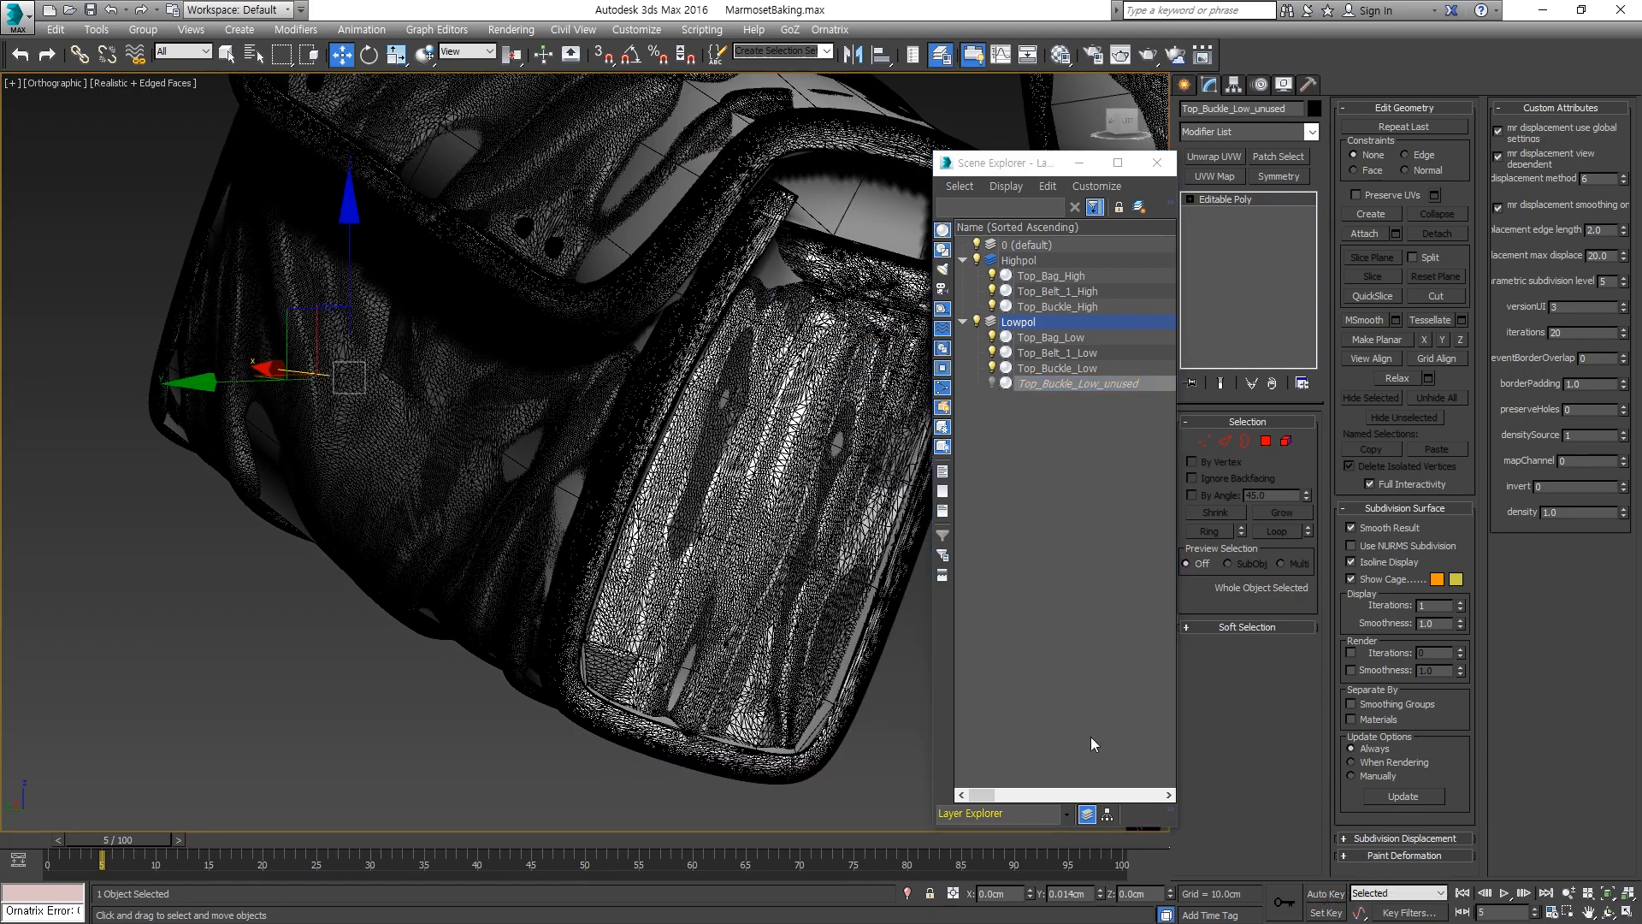
Select the low-poly bag mesh in the front view at frame 5.
middle_drag(599, 560, 482, 521)
scroll(561, 548, down, 6)
key(f)
scroll(618, 533, down, 8)
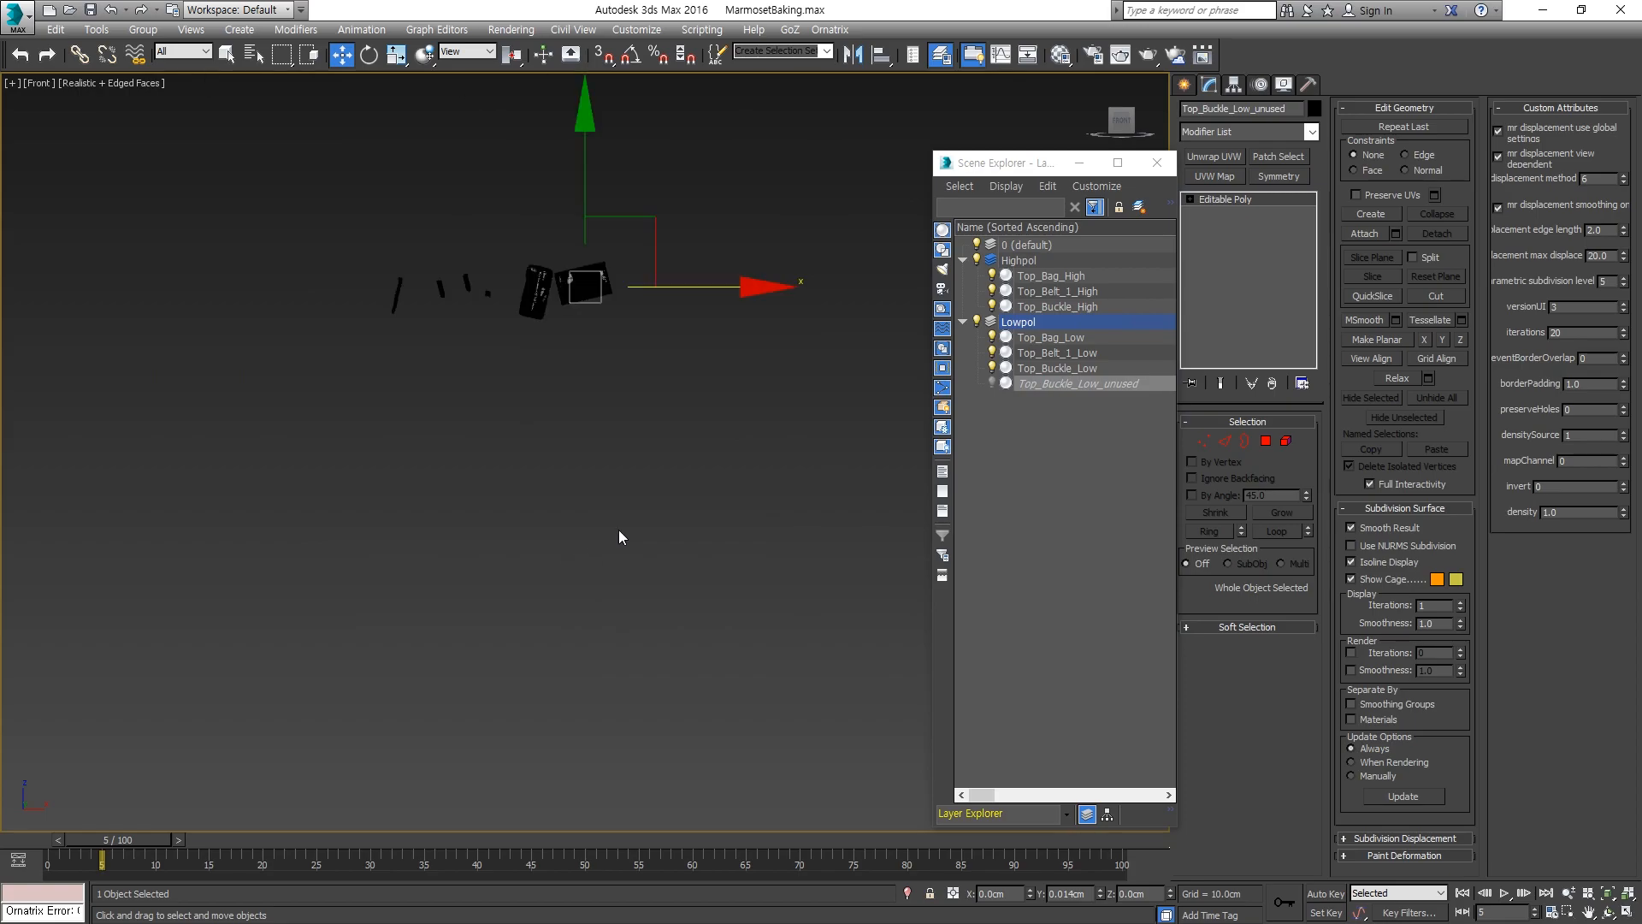
scroll(602, 456, up, 10)
click(626, 428)
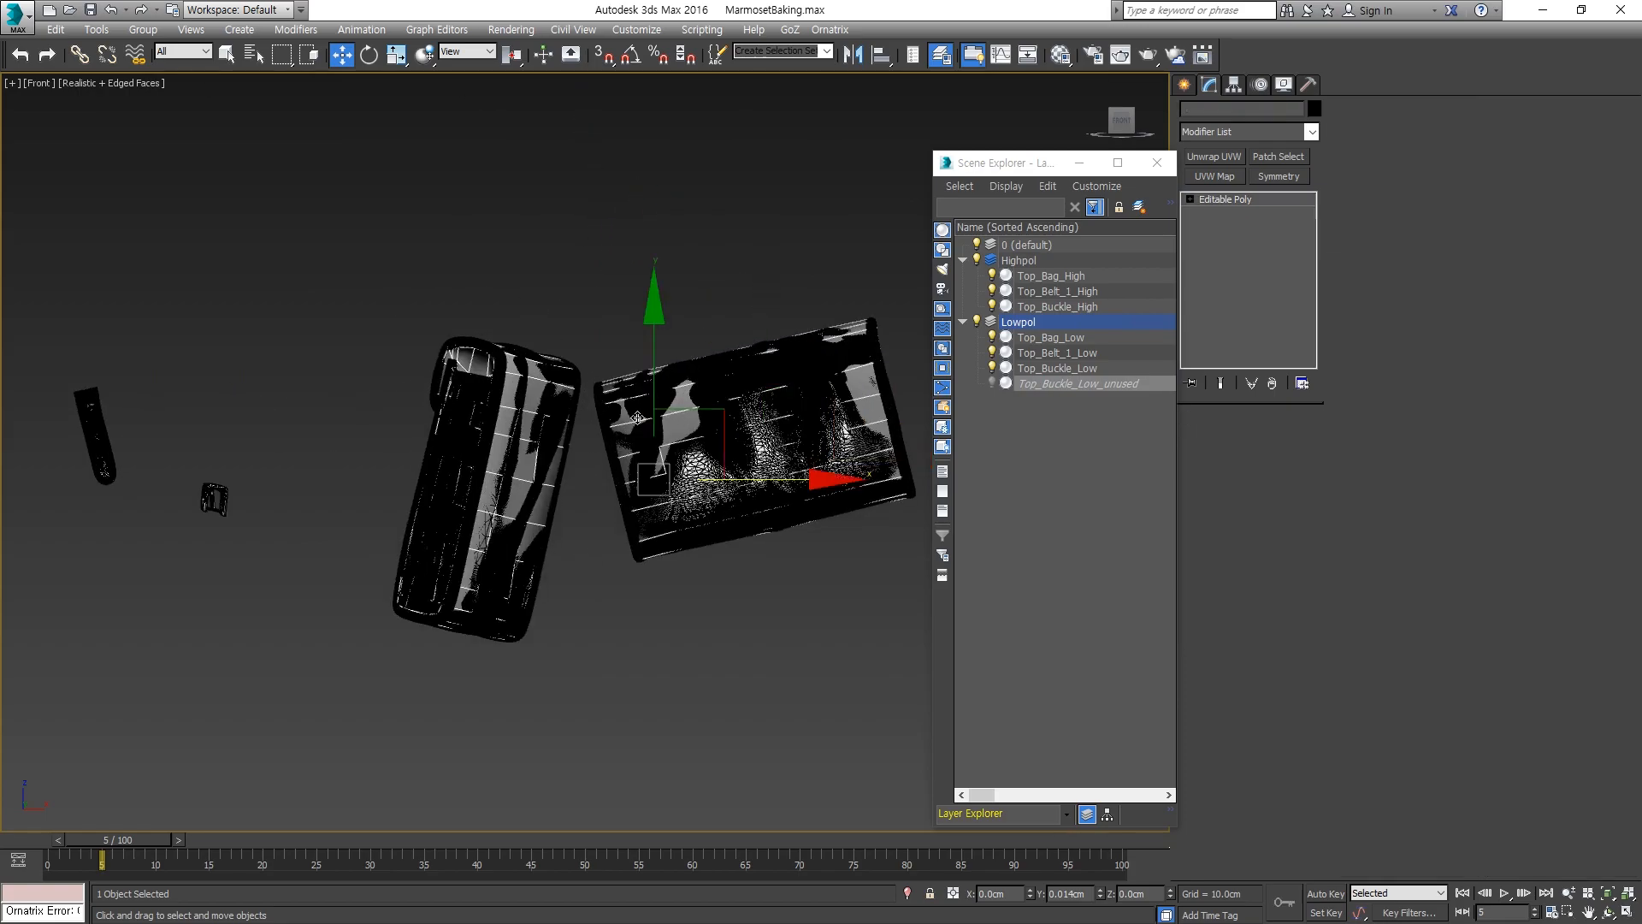
middle_drag(648, 643, 551, 532)
mouse_move(140, 835)
mouse_down()
mouse_move(317, 844)
mouse_move(92, 841)
mouse_move(147, 835)
mouse_up()
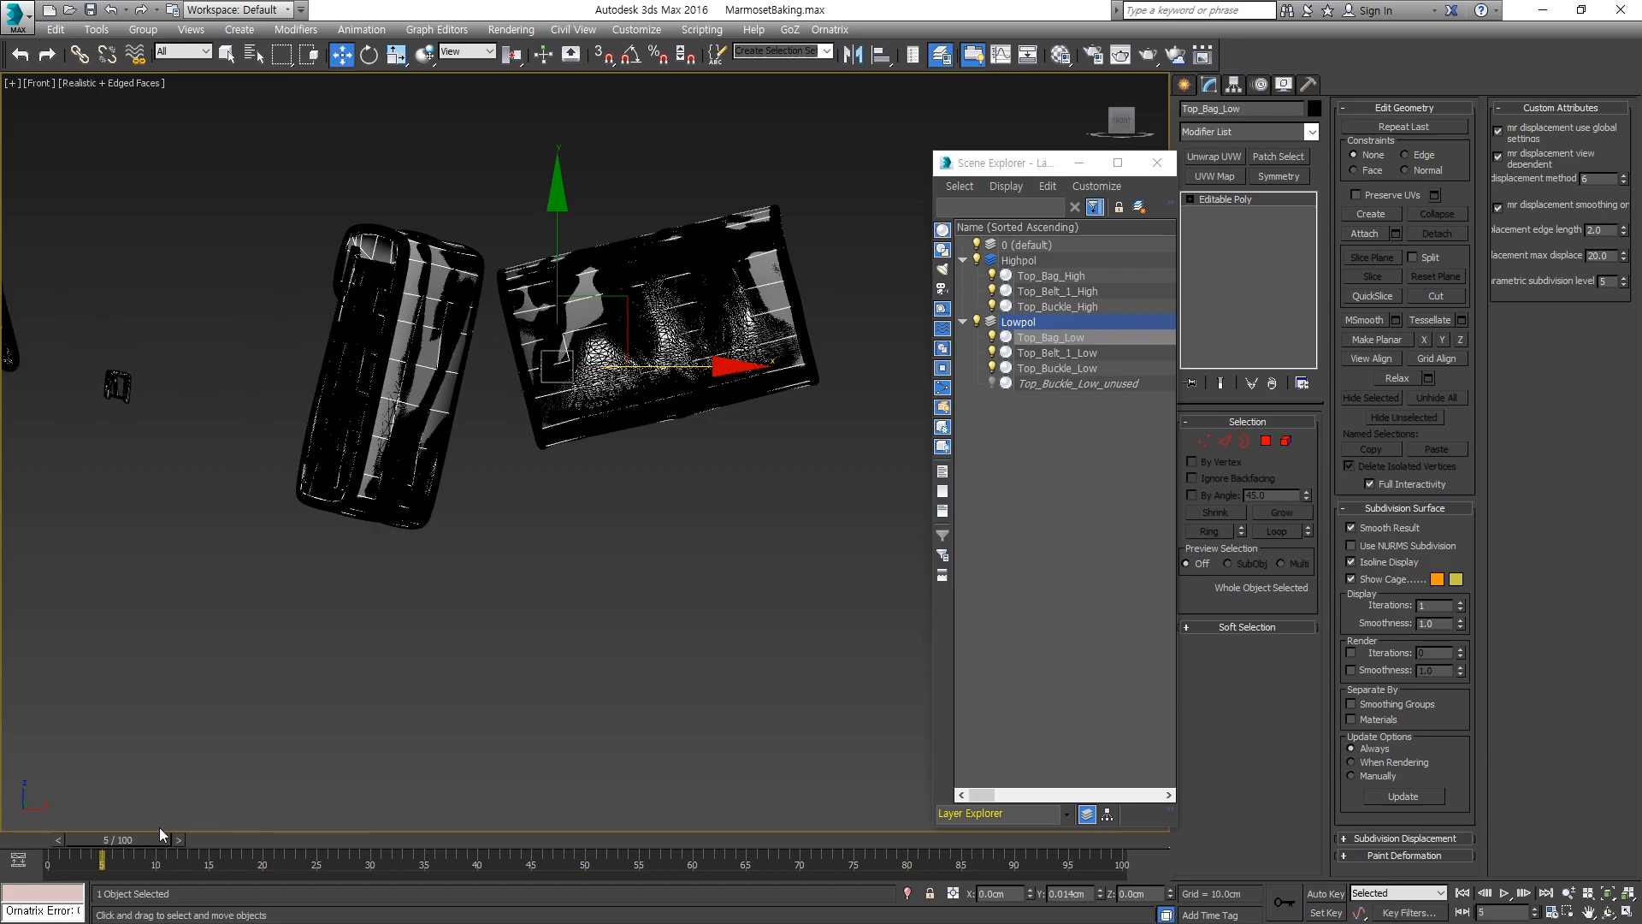
Examine how the separated belts and buckle sit relative to the bags, from near and far and from the opposite side.
scroll(279, 659, down, 4)
middle_drag(279, 658, 467, 501)
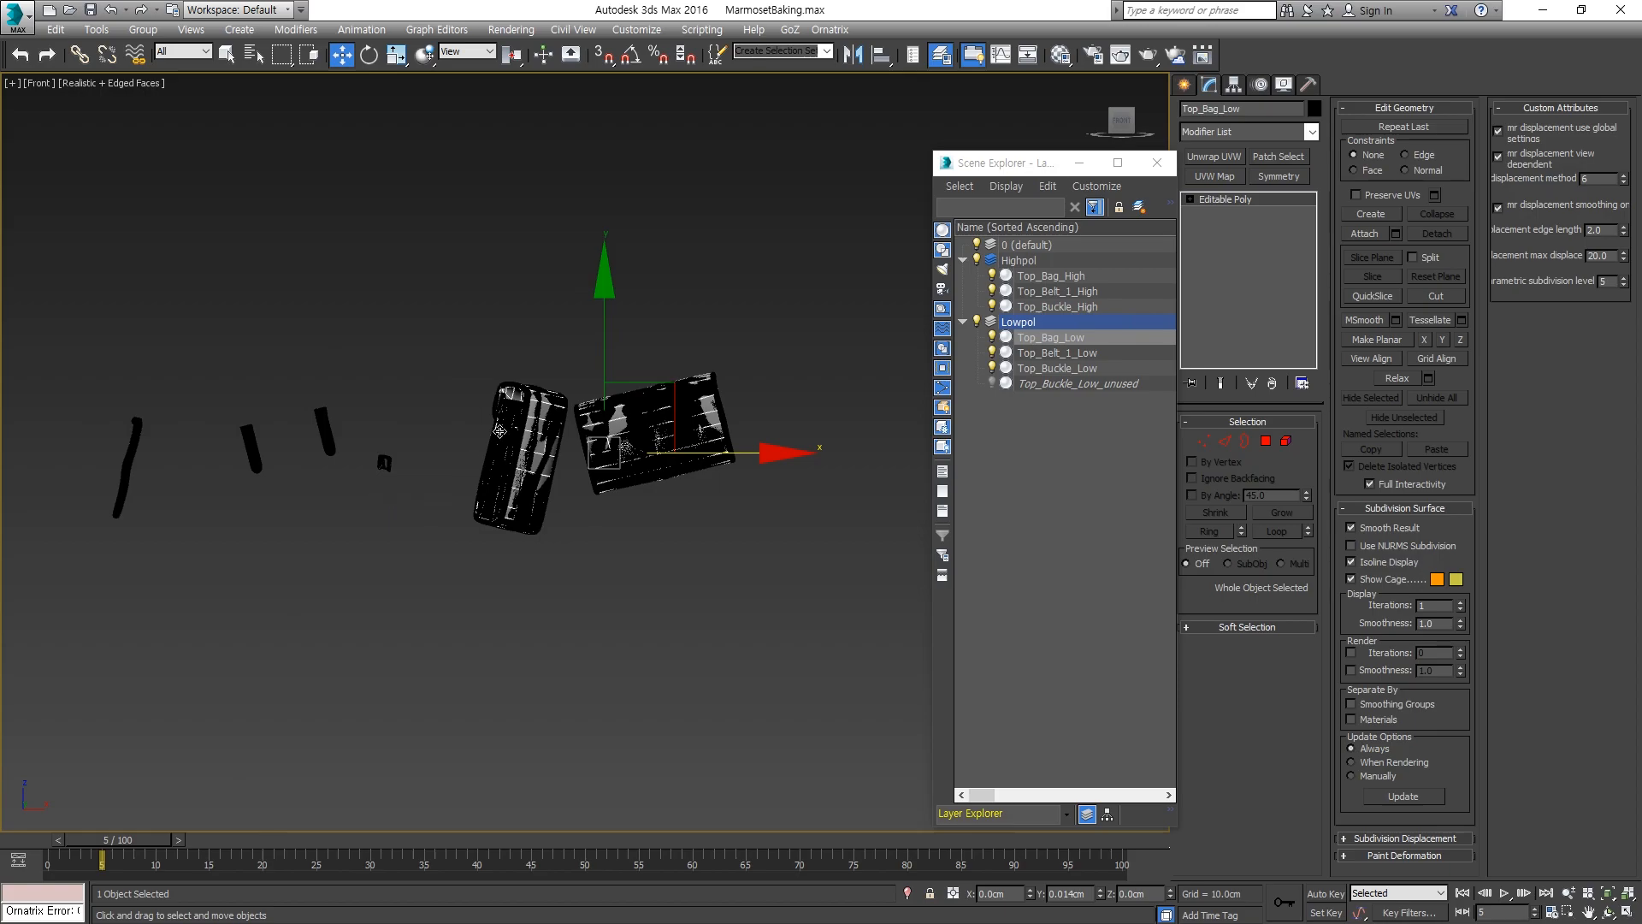
scroll(484, 444, up, 5)
scroll(518, 500, down, 2)
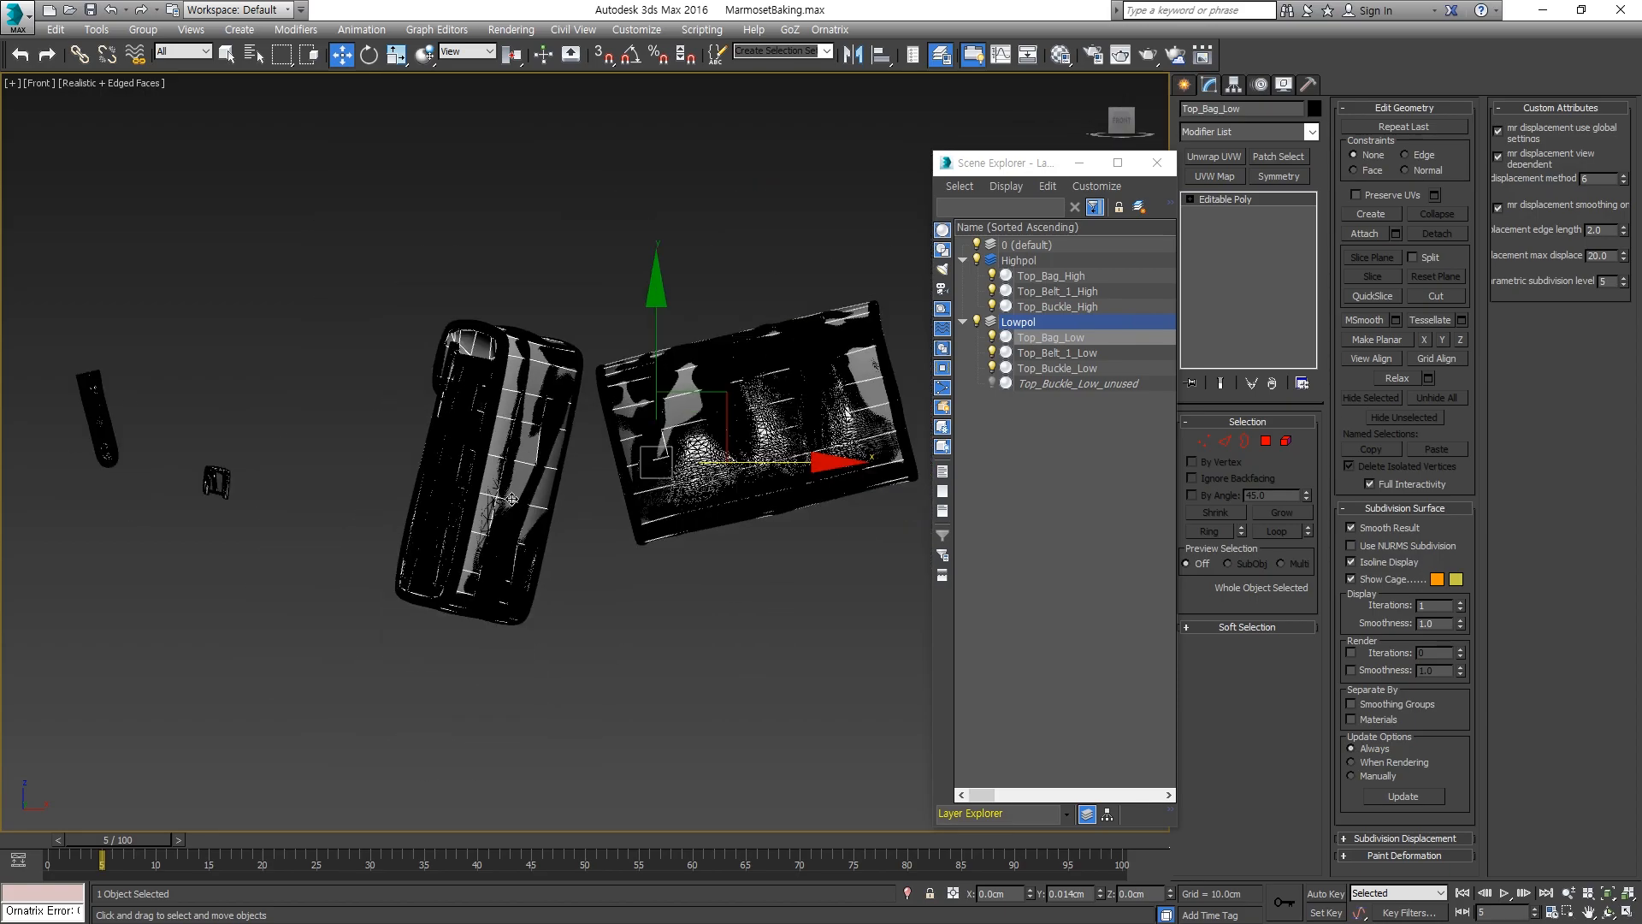
scroll(507, 385, down, 5)
middle_drag(473, 480, 579, 434)
scroll(611, 395, up, 7)
scroll(663, 399, up, 2)
scroll(585, 433, down, 6)
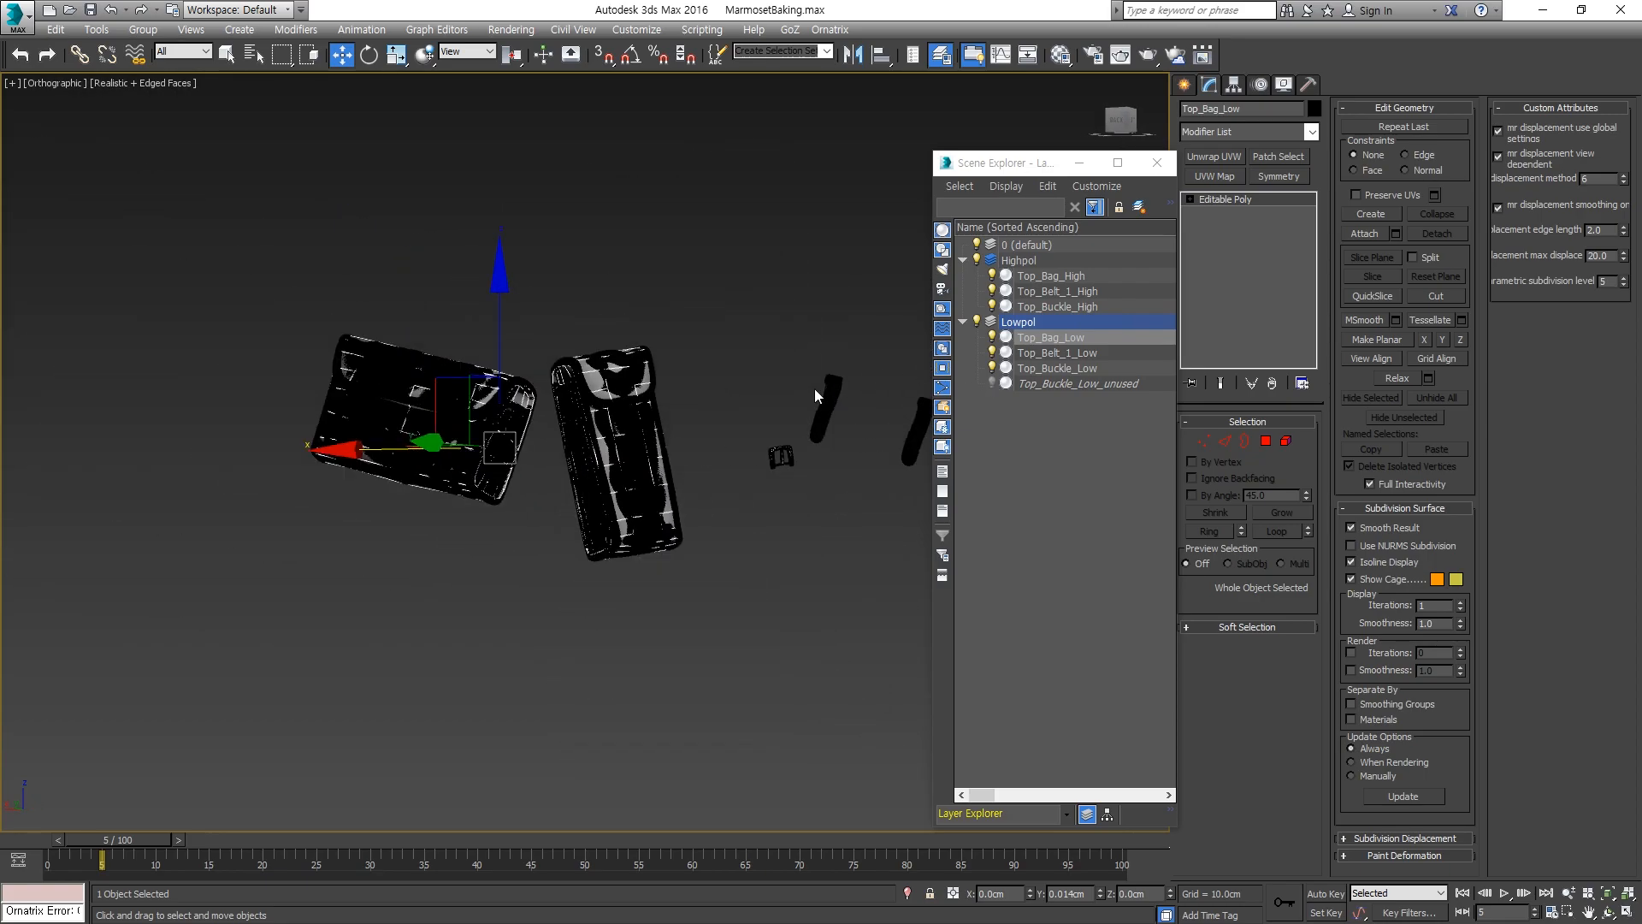
Extend the selection to Top_Bag_Low, Top_Belt_1_Low and Top_Buckle_Low, leaving out the hidden unused buckle.
middle_drag(818, 387, 696, 423)
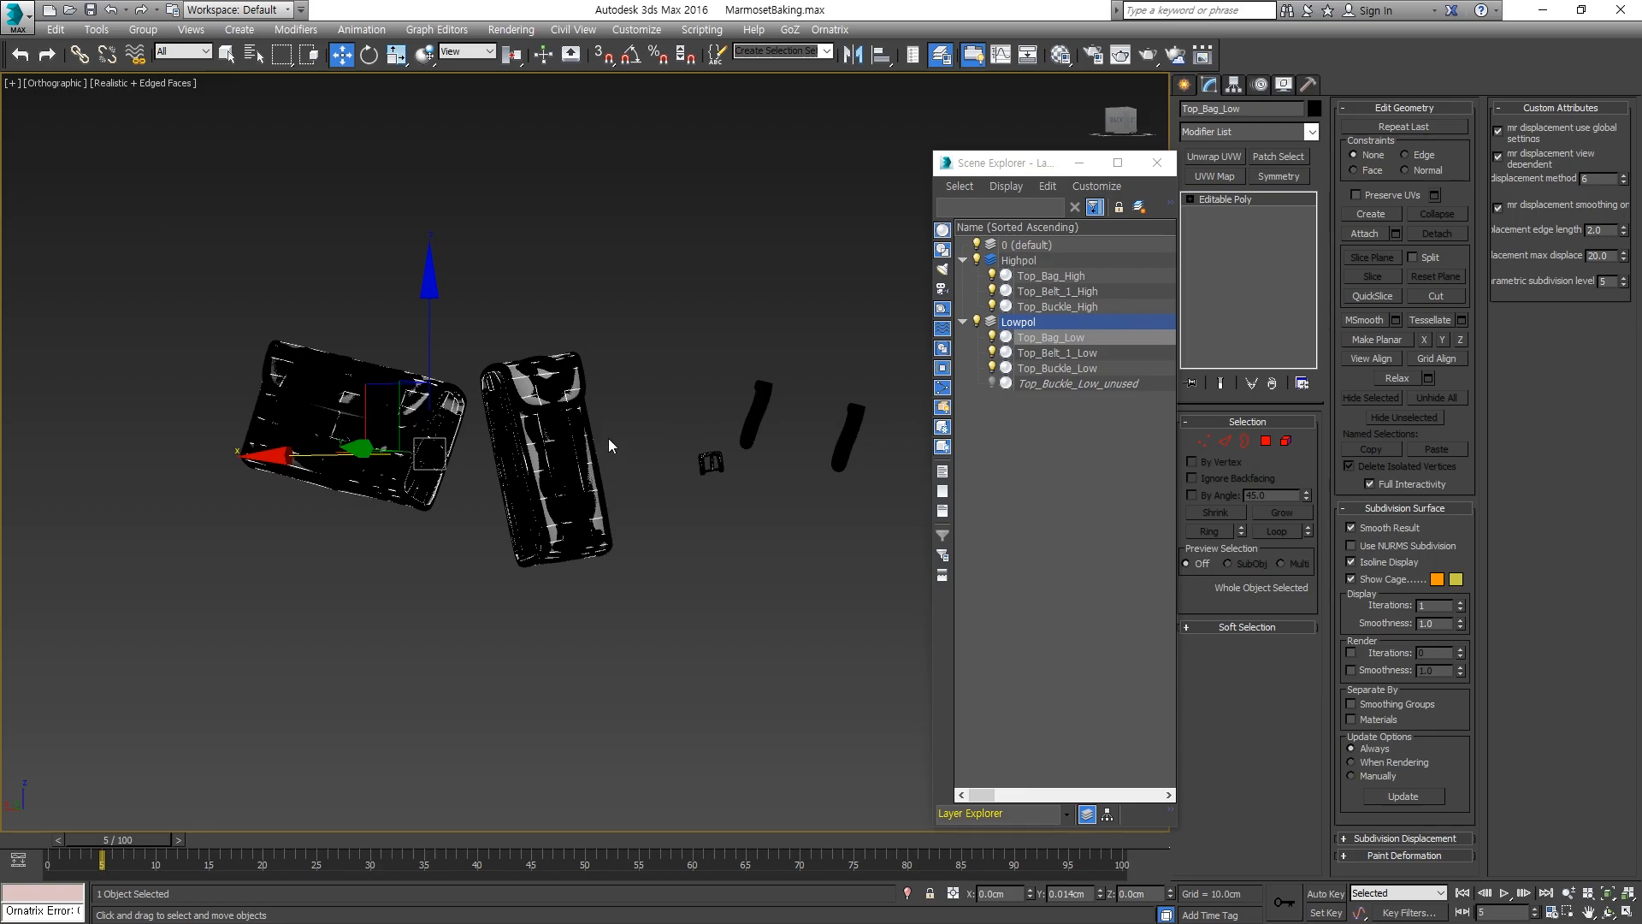
shift+click(1042, 368)
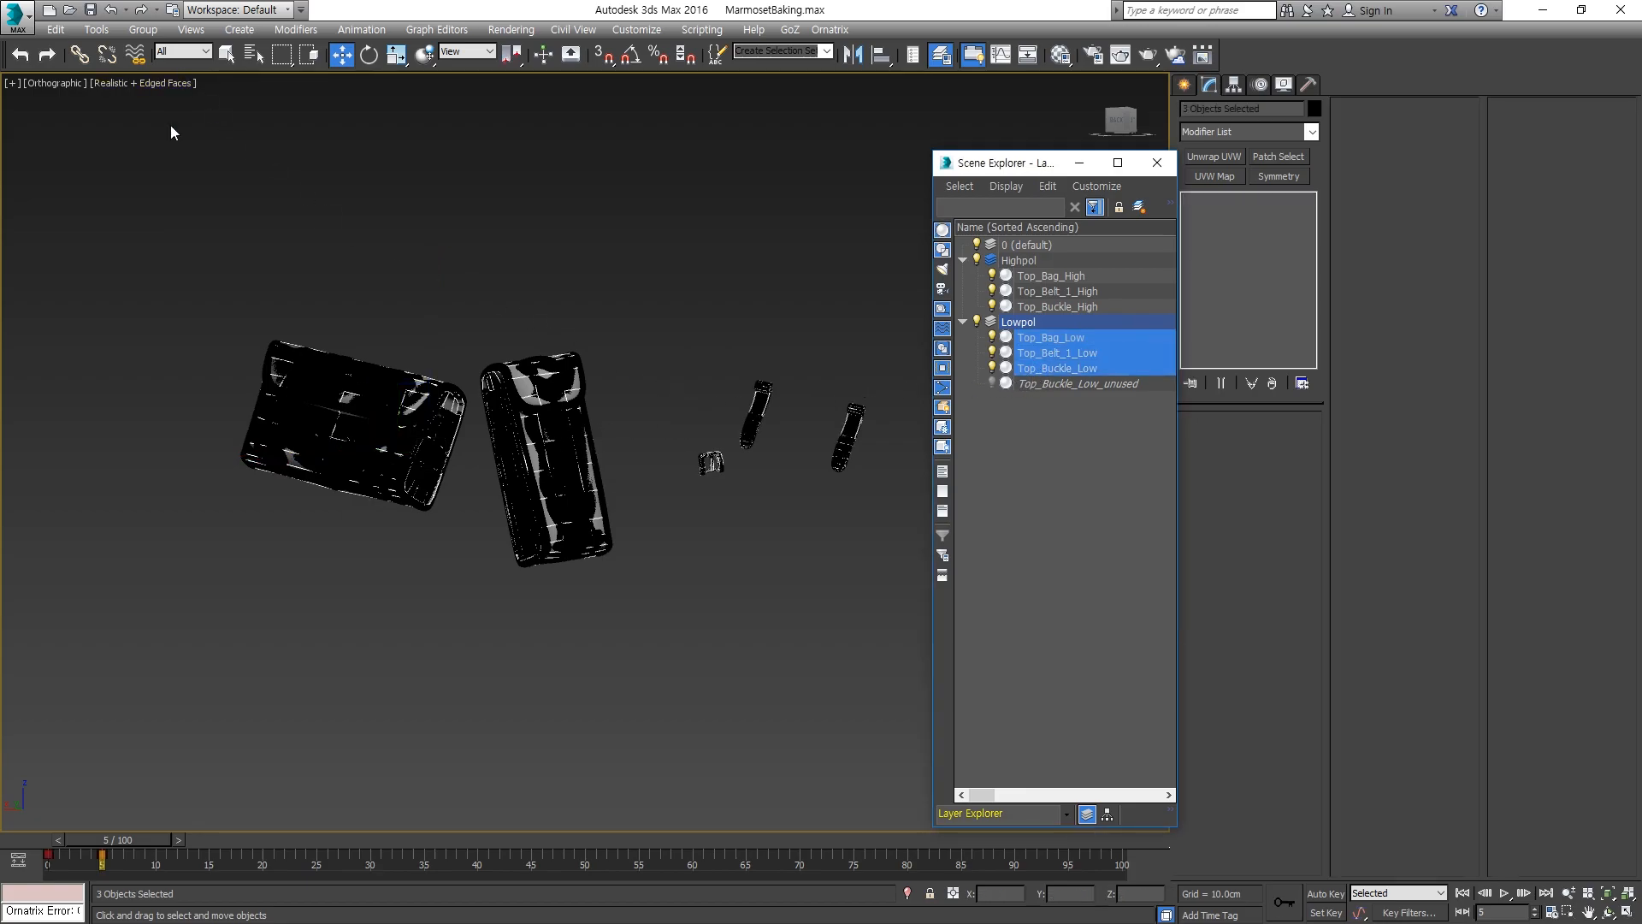
mouse_move(126, 843)
mouse_down()
mouse_move(83, 841)
mouse_move(131, 847)
mouse_up()
key(w)
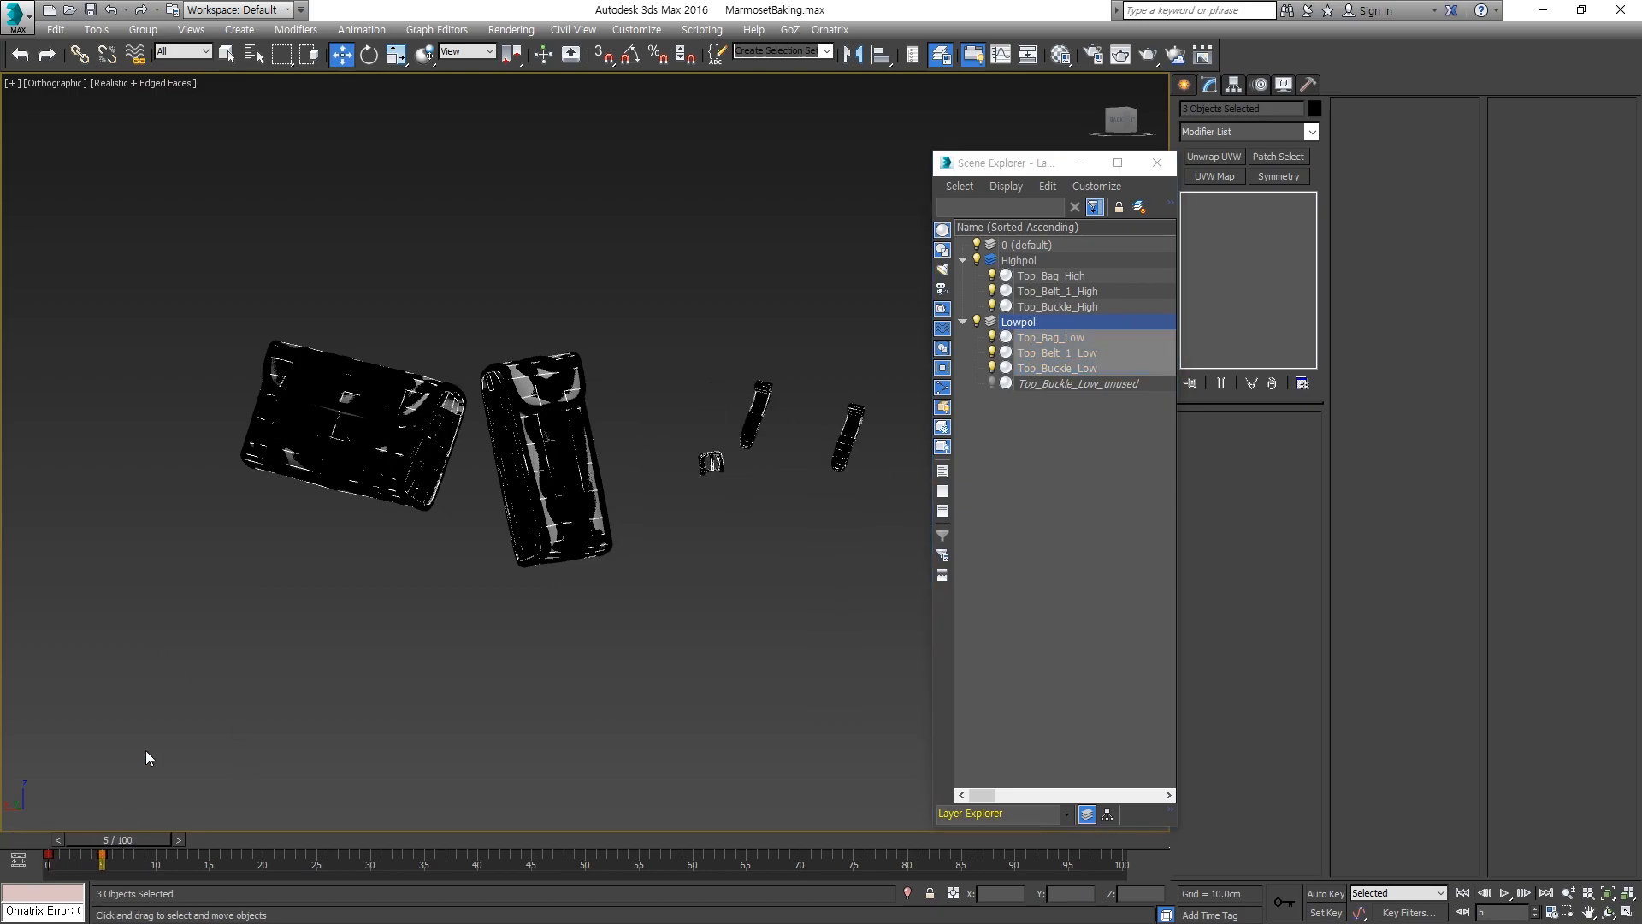
Start exporting only the selected objects and go to the fbx folder inside 인강 on drive D.
click(16, 14)
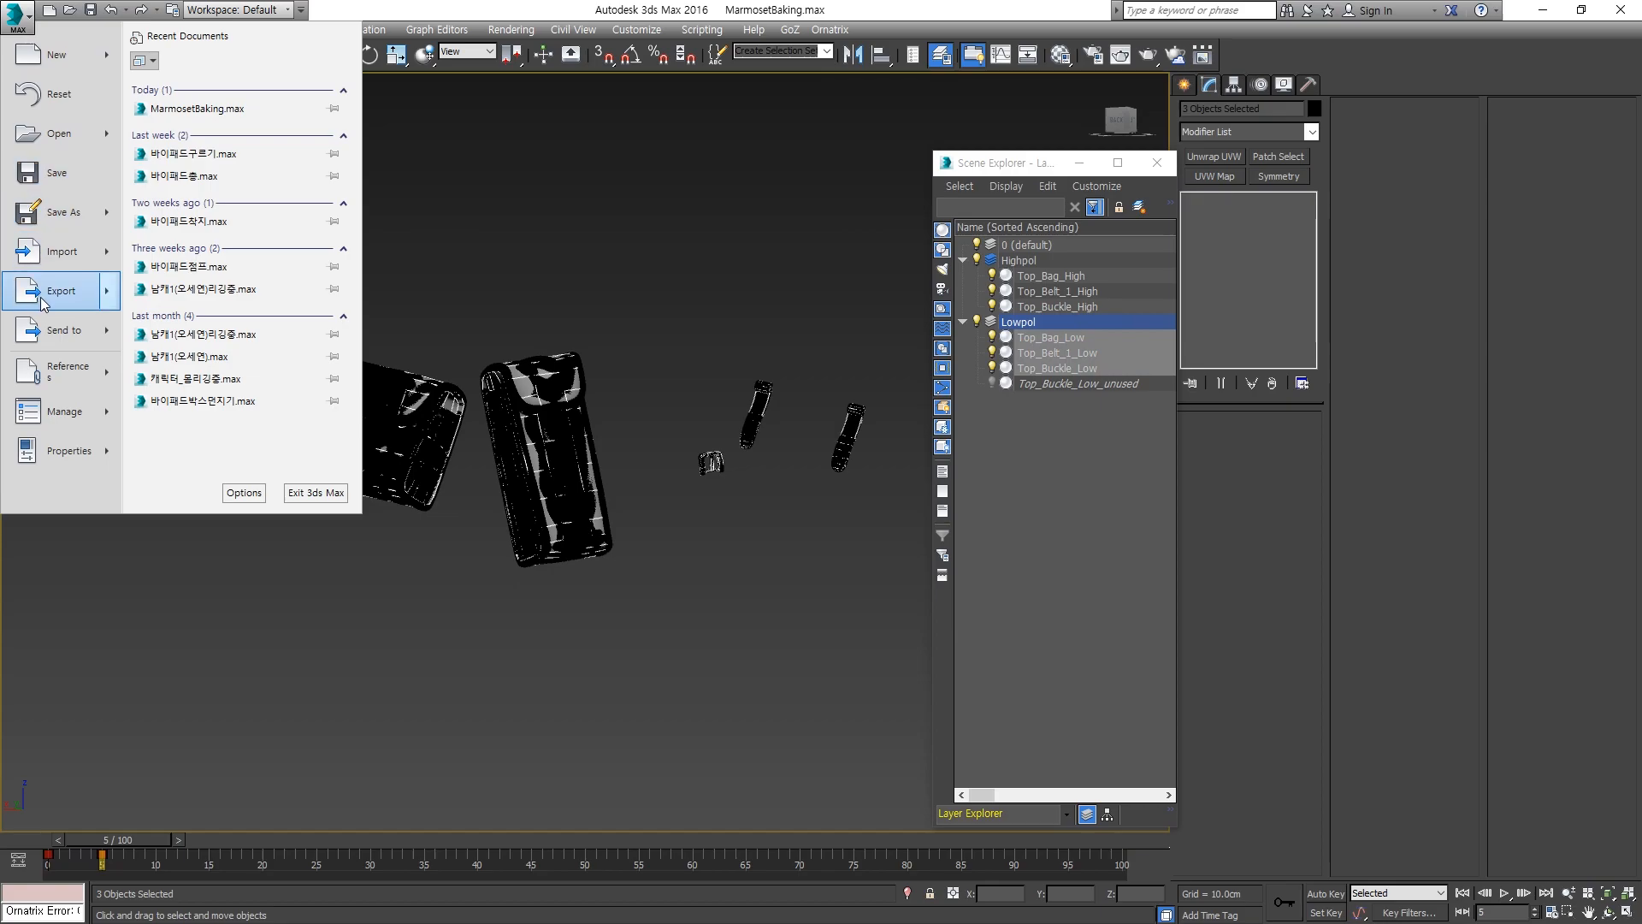
mouse_move(43, 304)
click(272, 148)
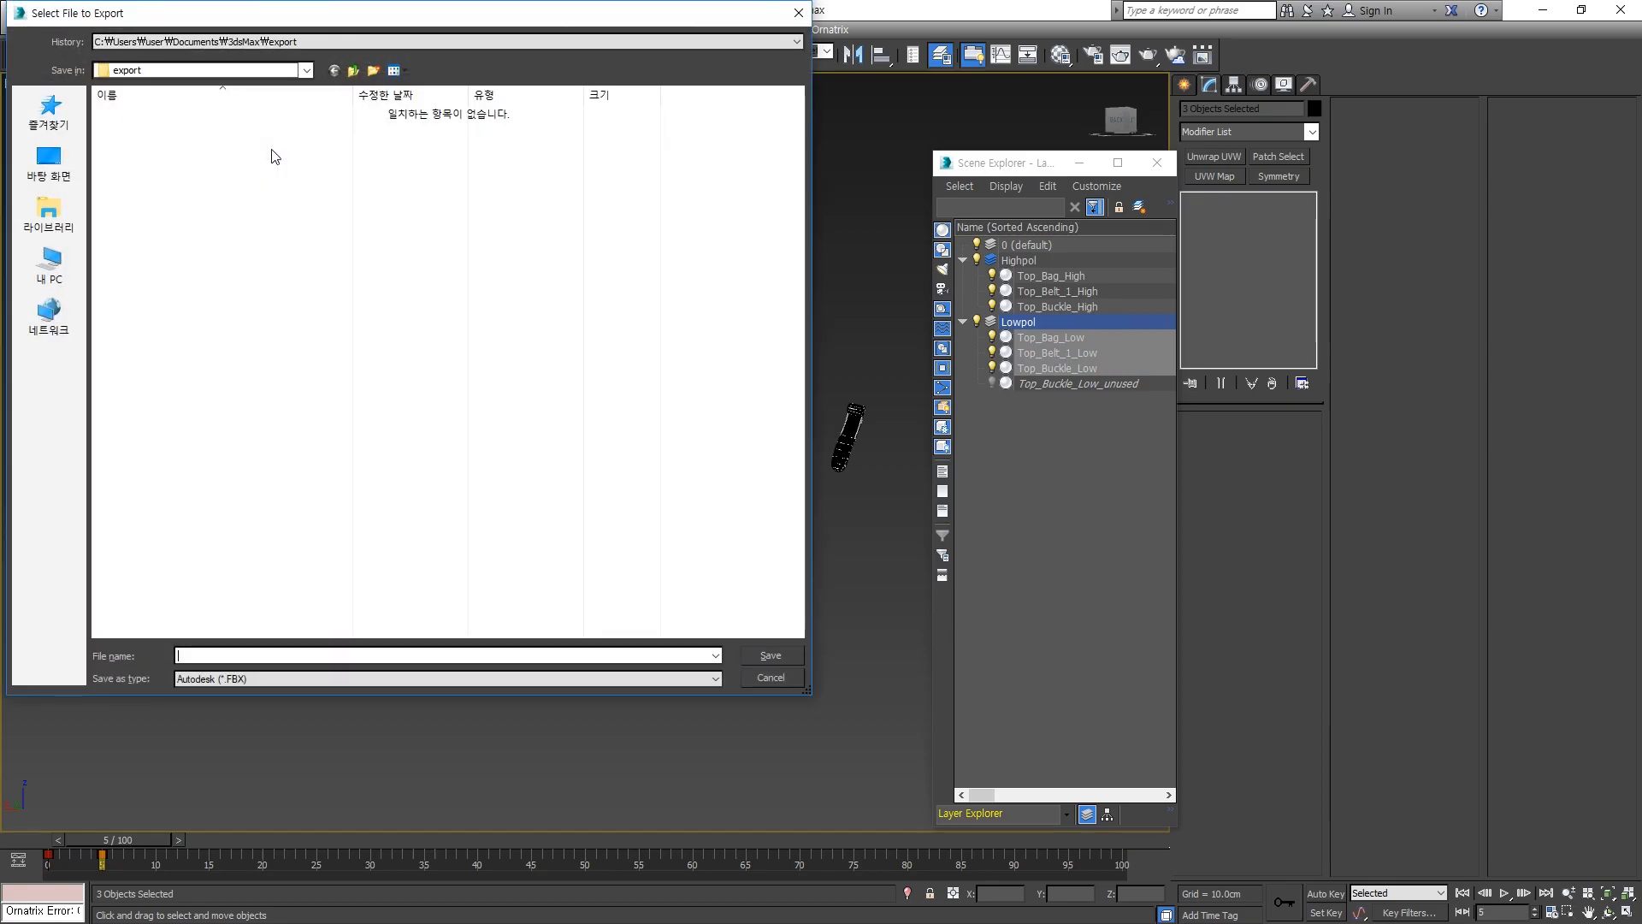
click(293, 43)
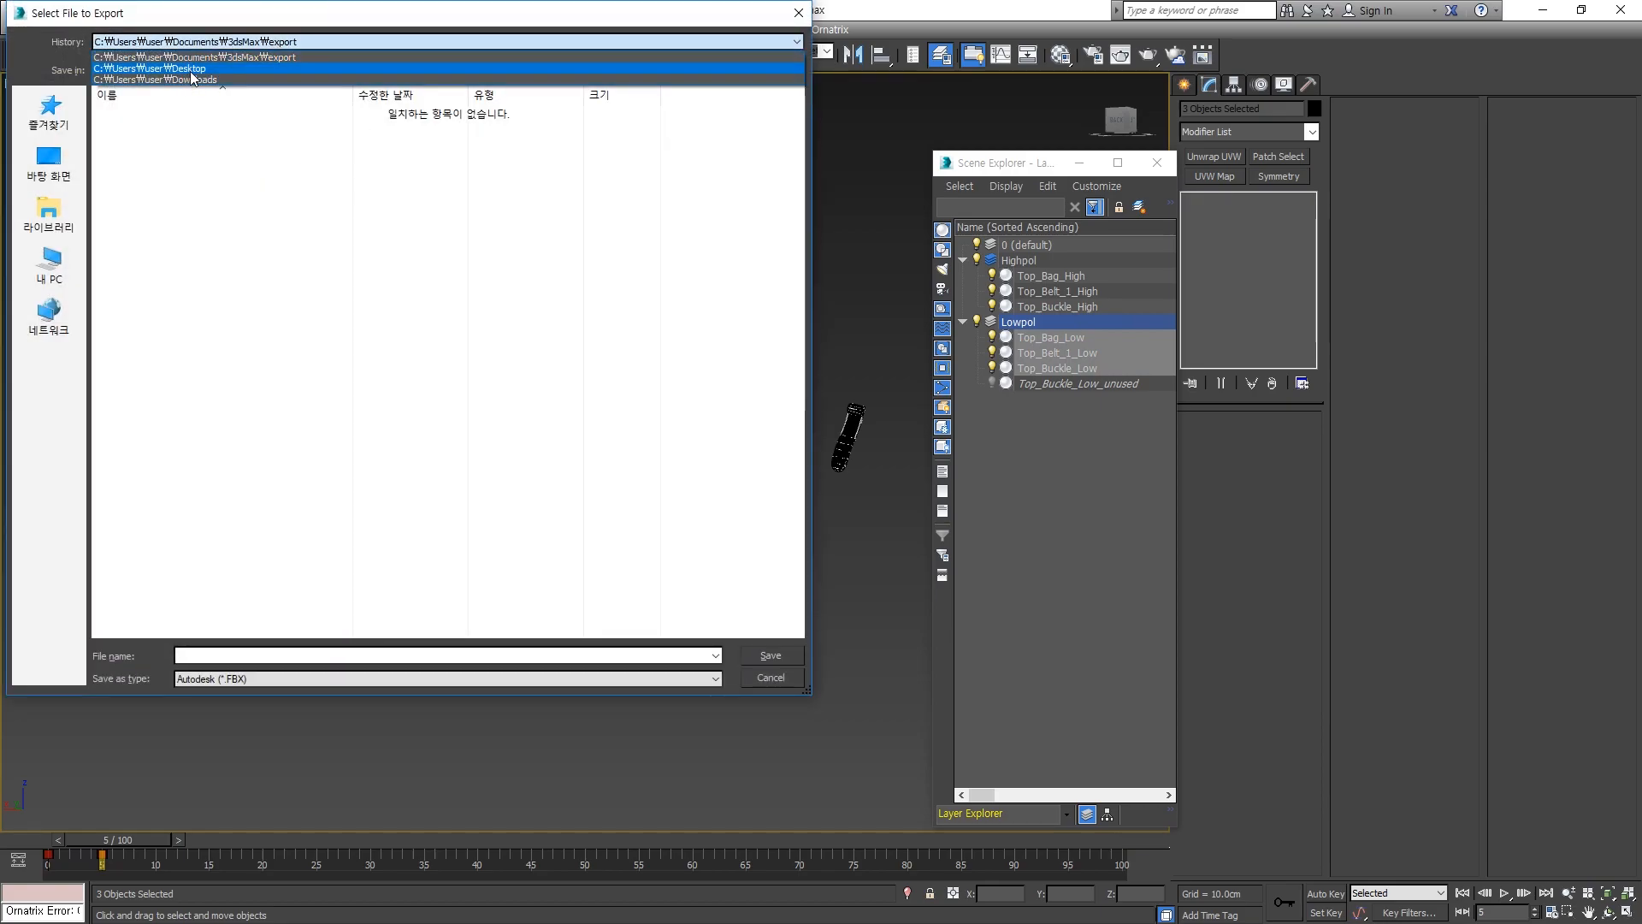
click(190, 69)
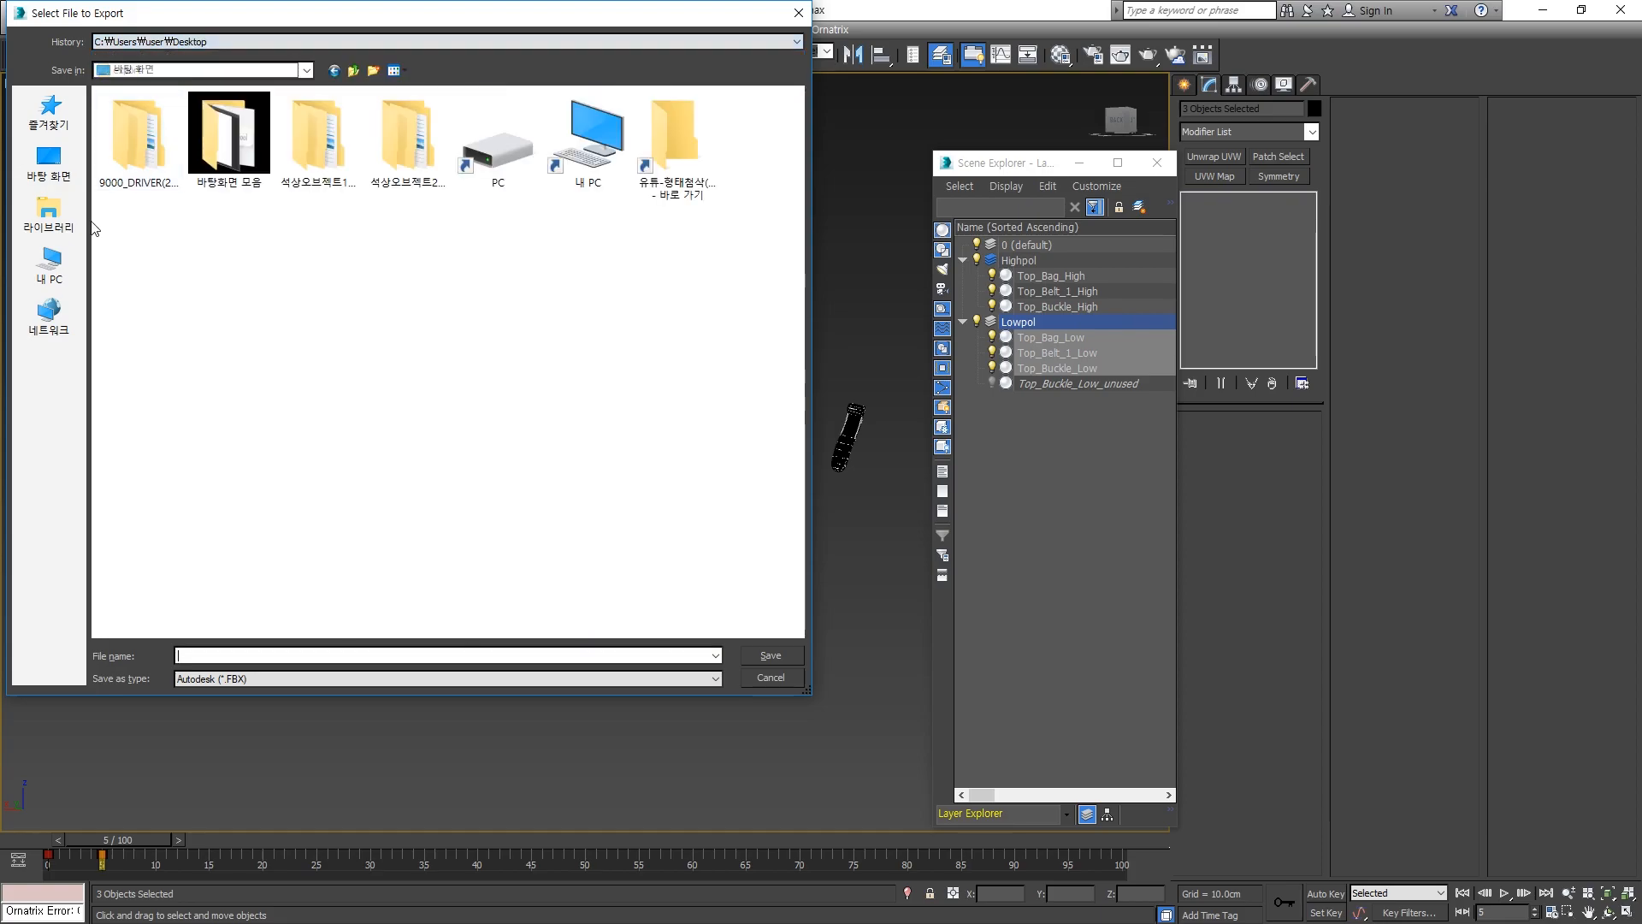
click(72, 269)
double_click(383, 279)
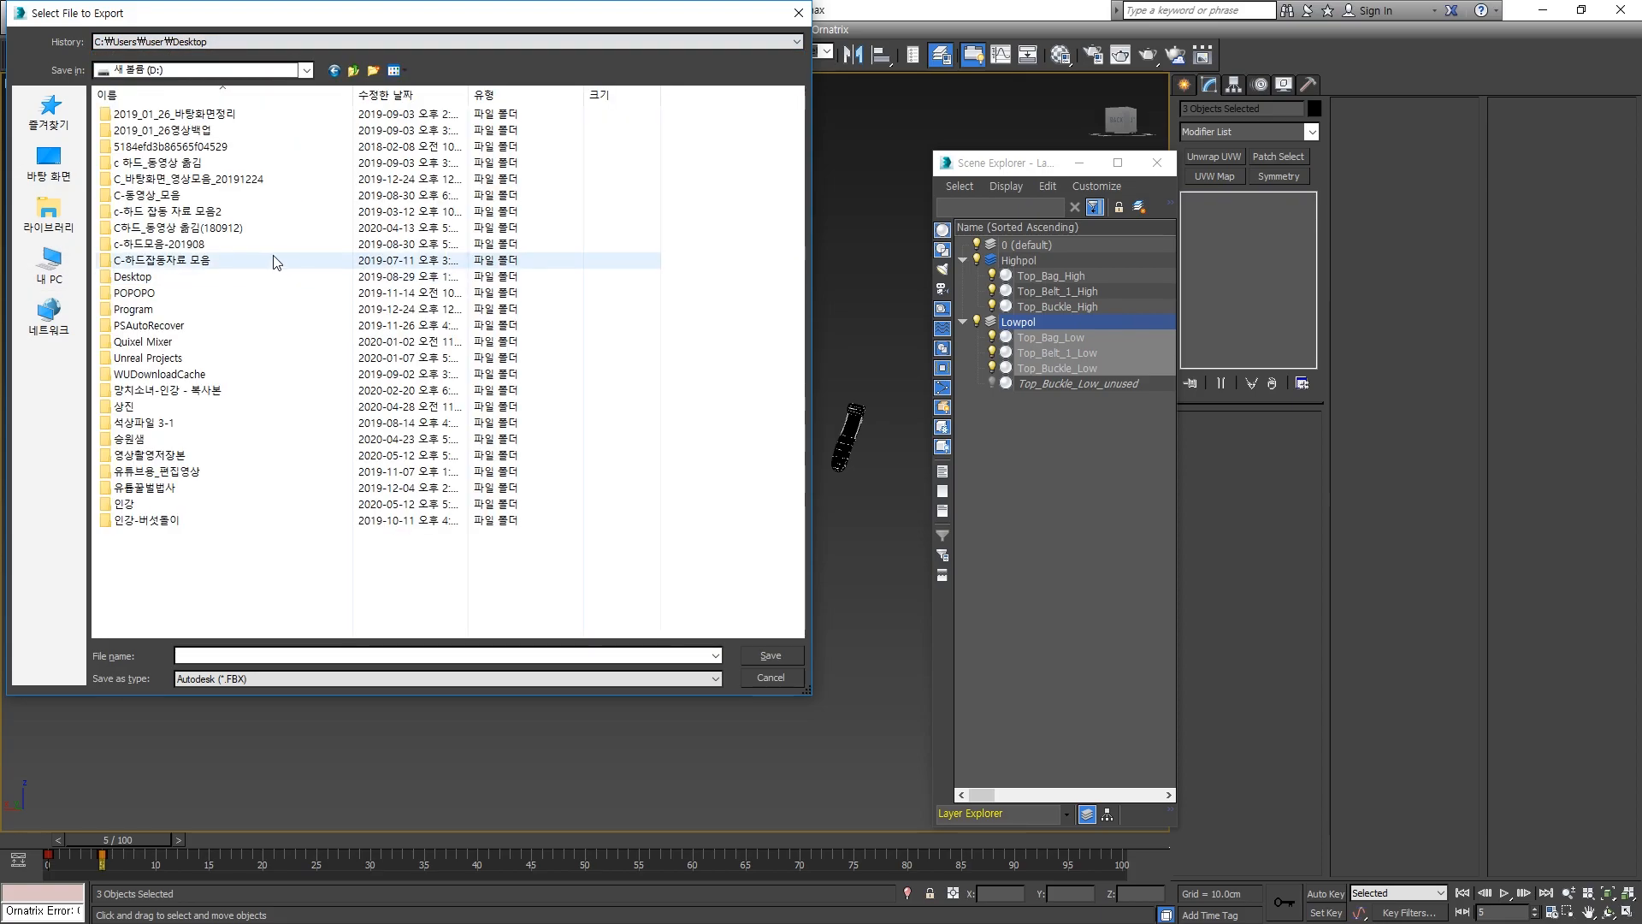
double_click(165, 504)
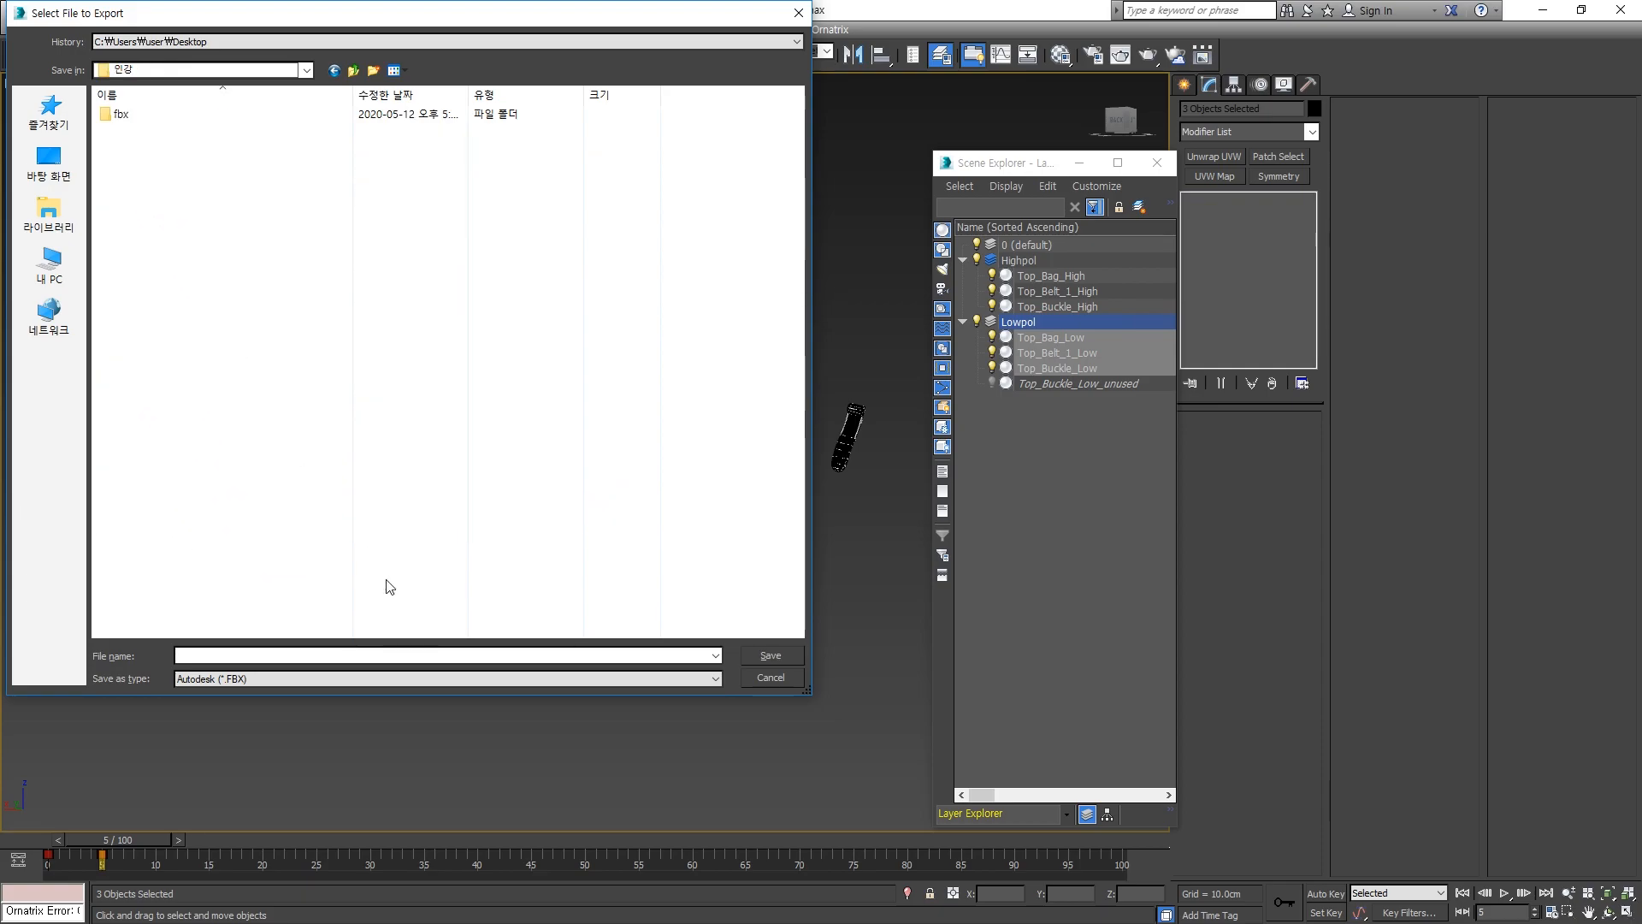
double_click(128, 117)
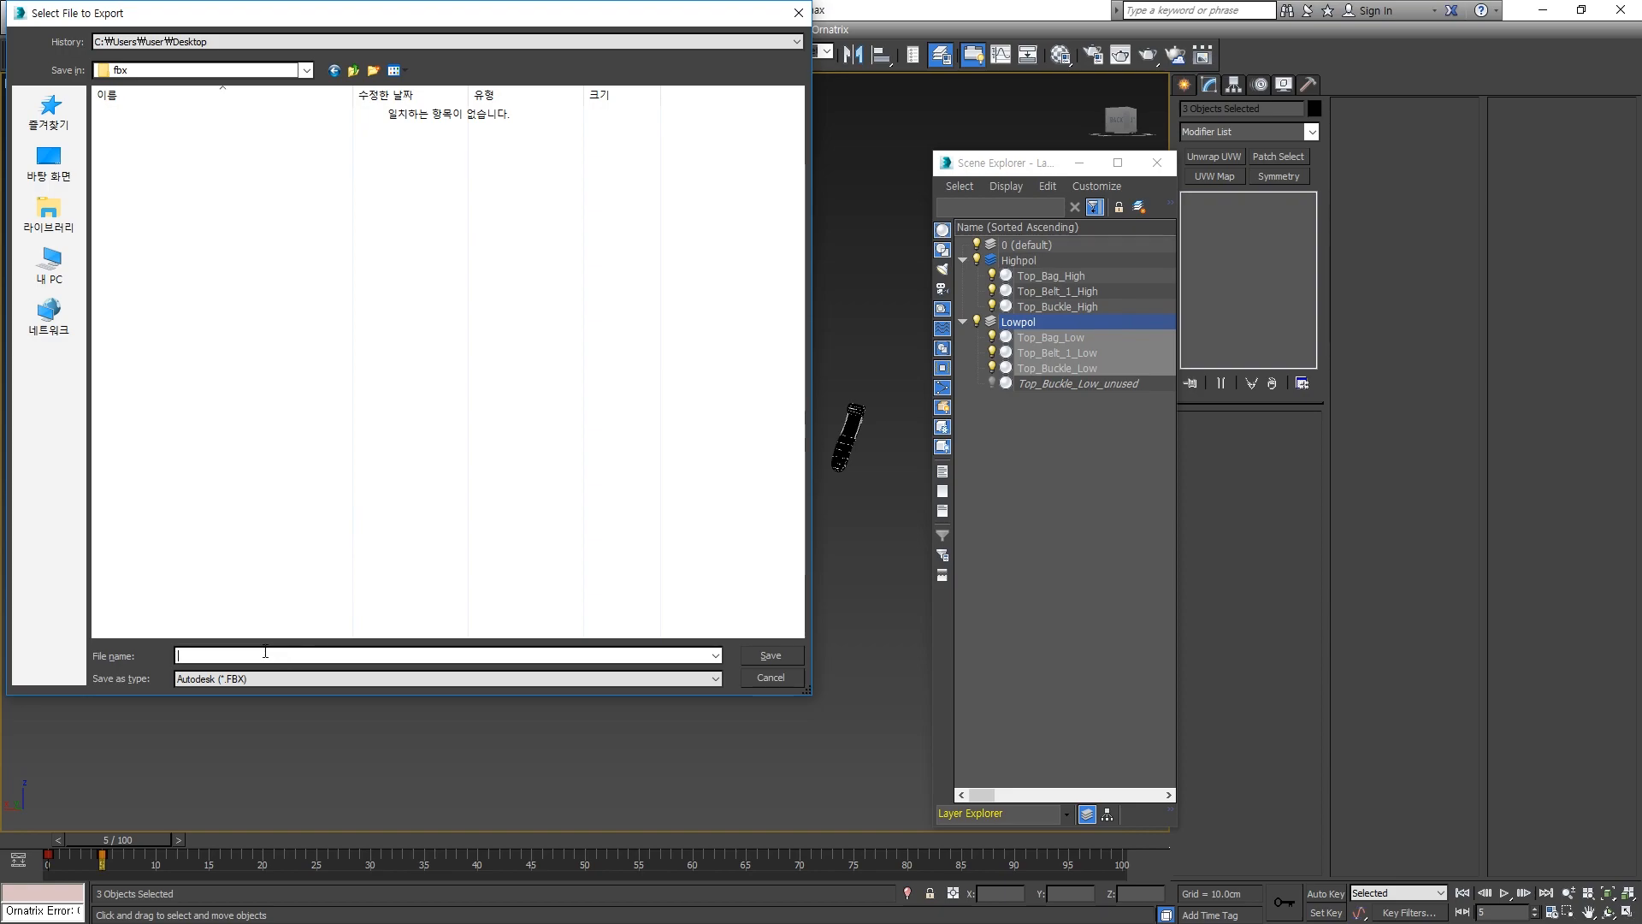
Export the low-poly selection in gw::OBJ-Exporter format, overwriting Low.obj with the current export options.
text(Lowpol)
key(Tab)
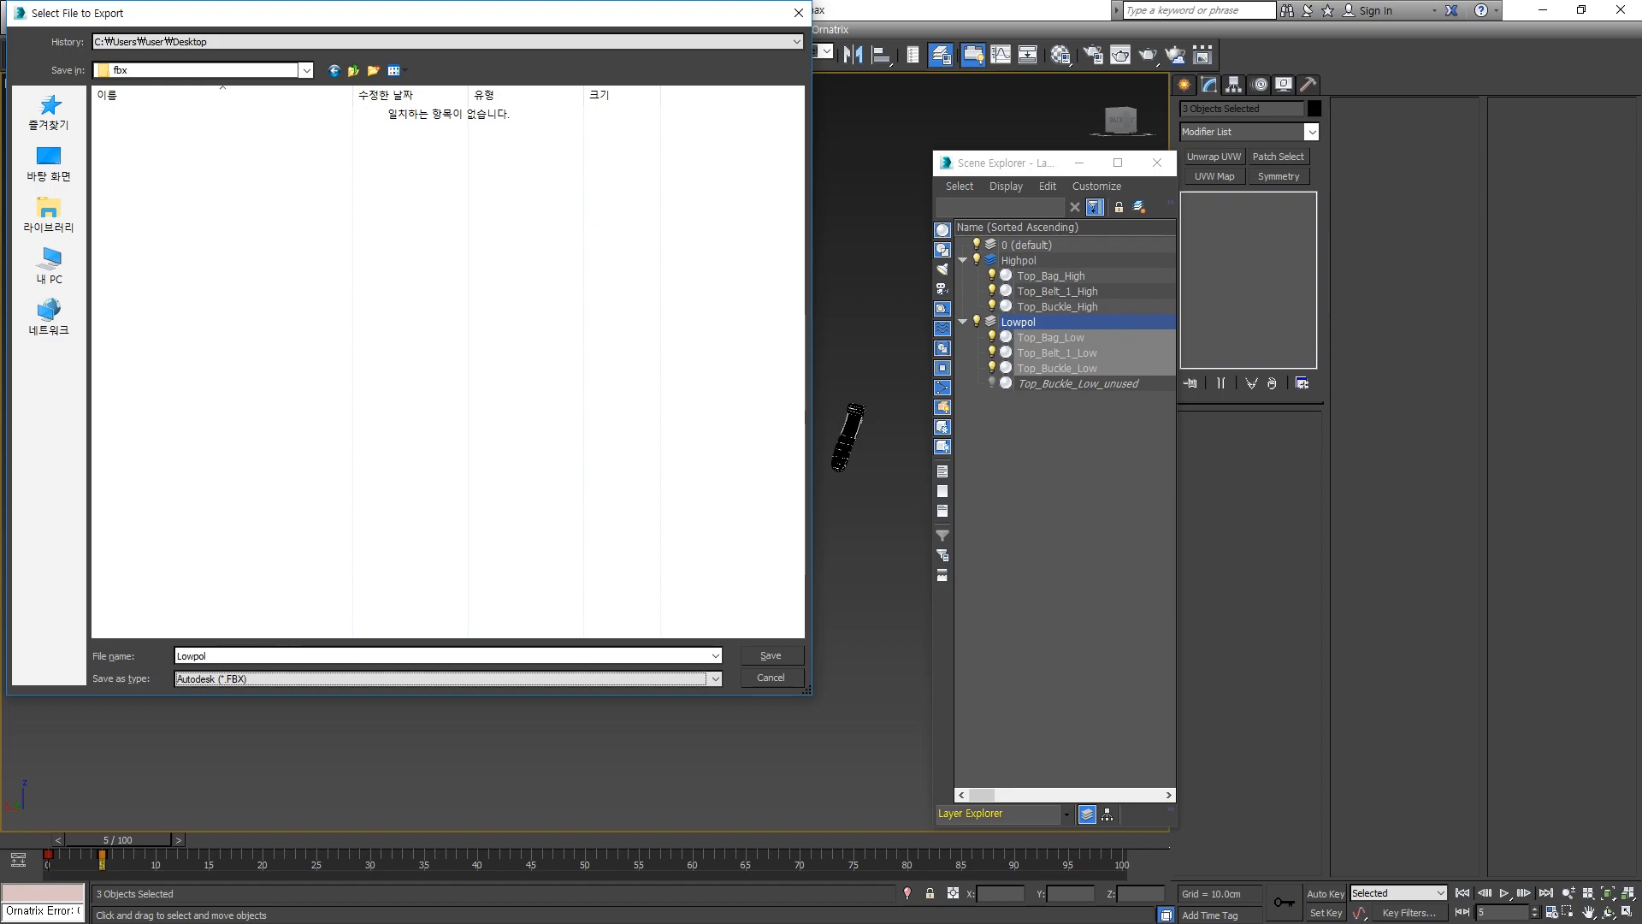
click(288, 684)
click(311, 842)
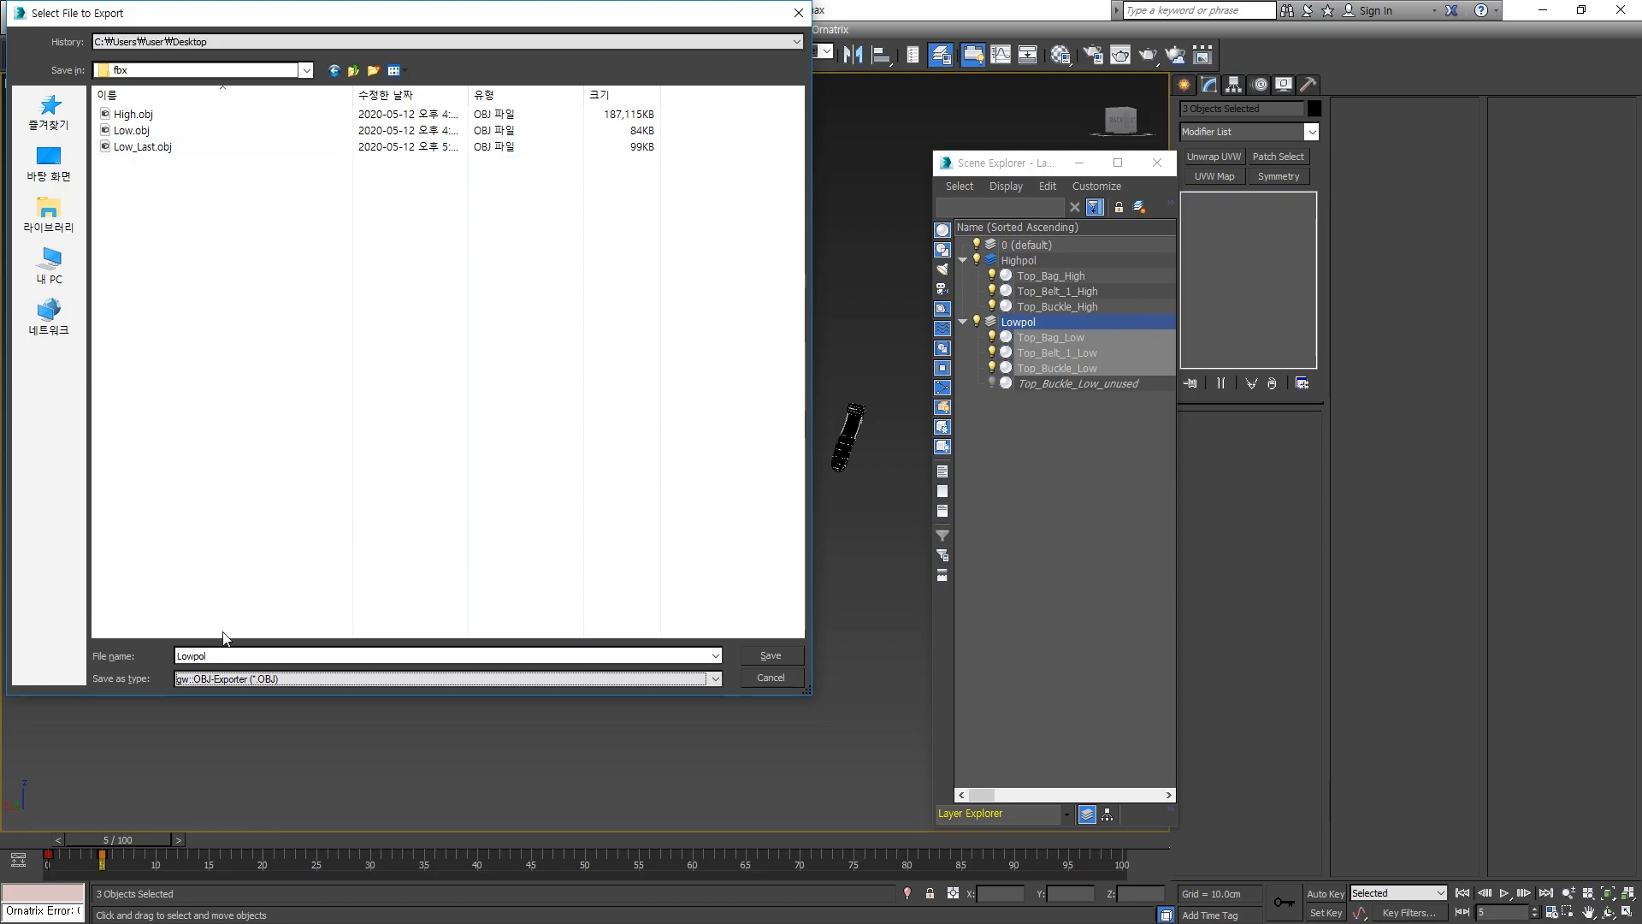
double_click(130, 130)
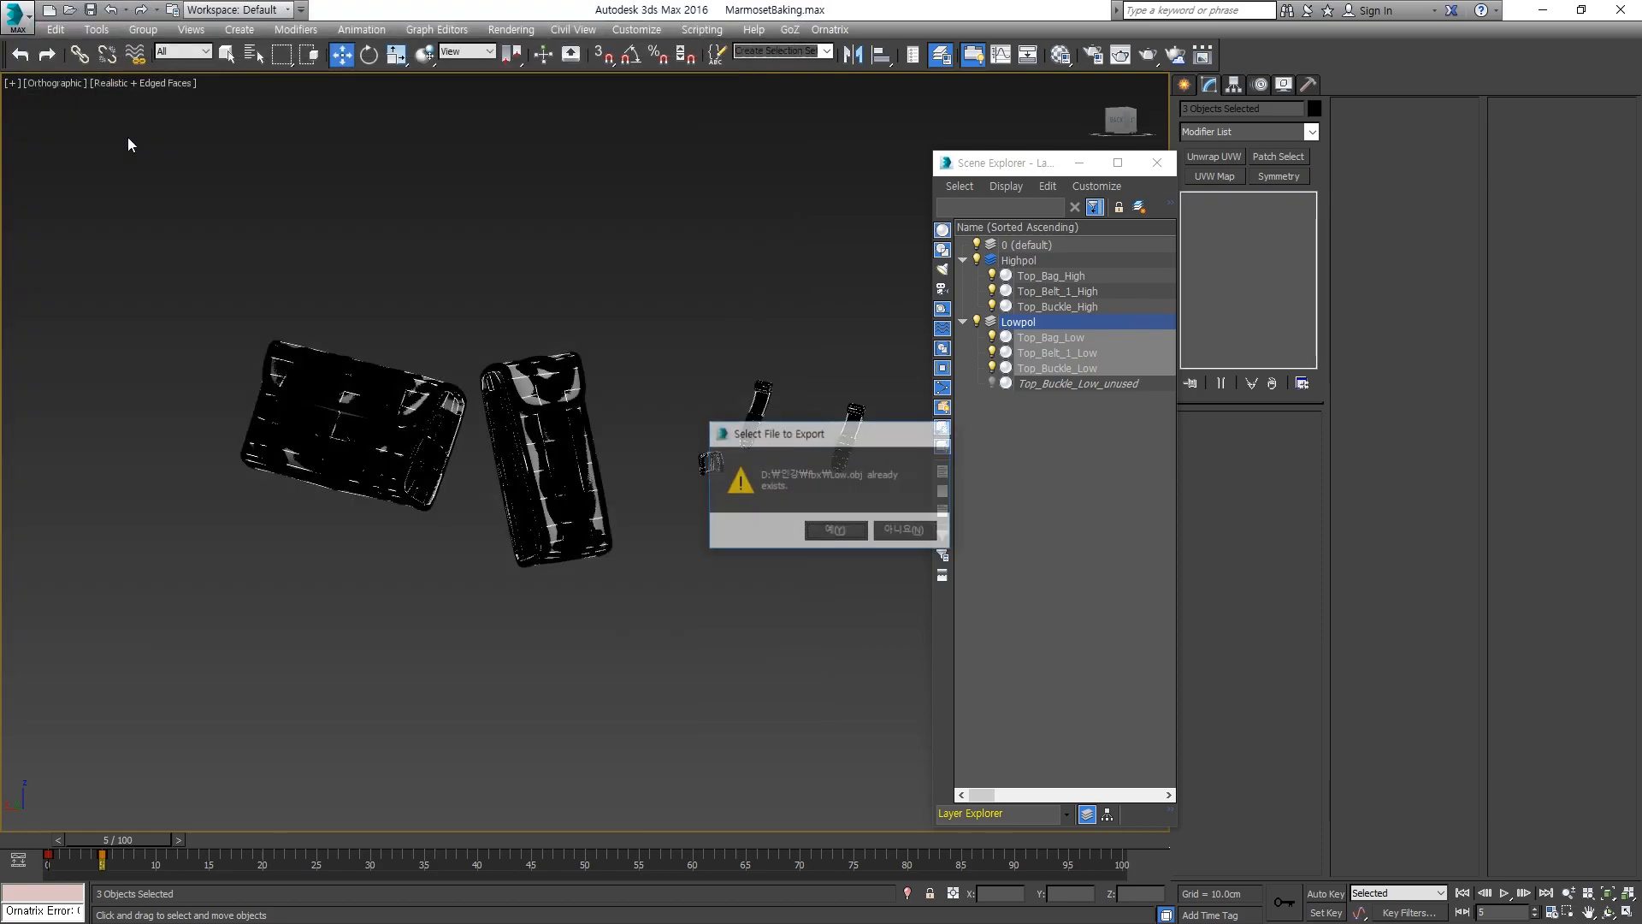
click(823, 529)
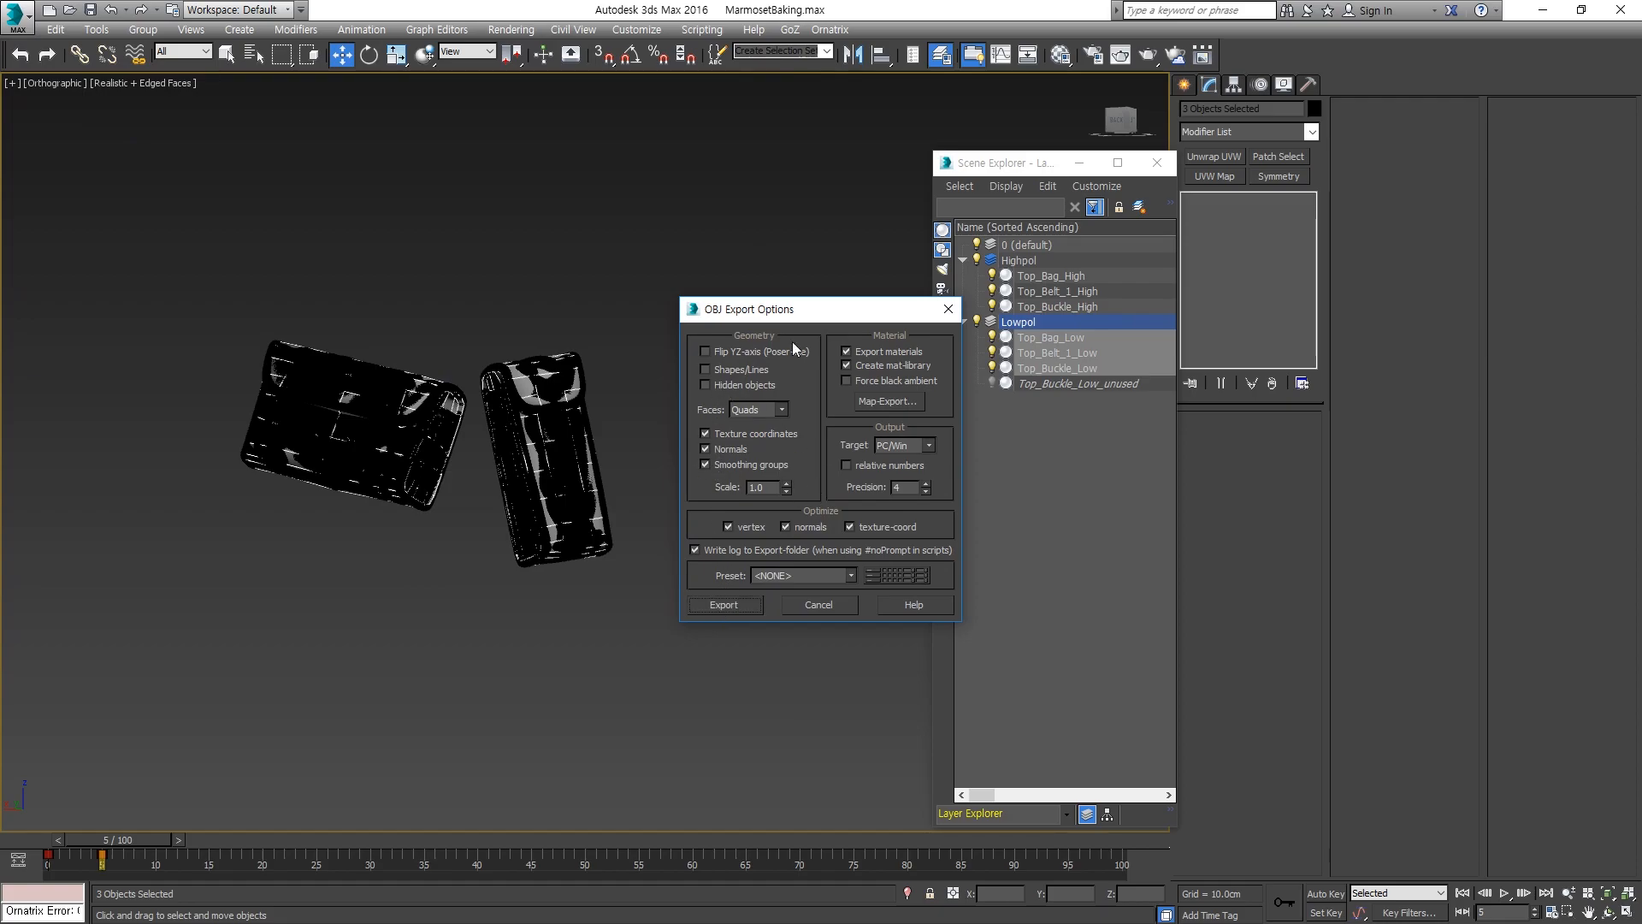
click(736, 602)
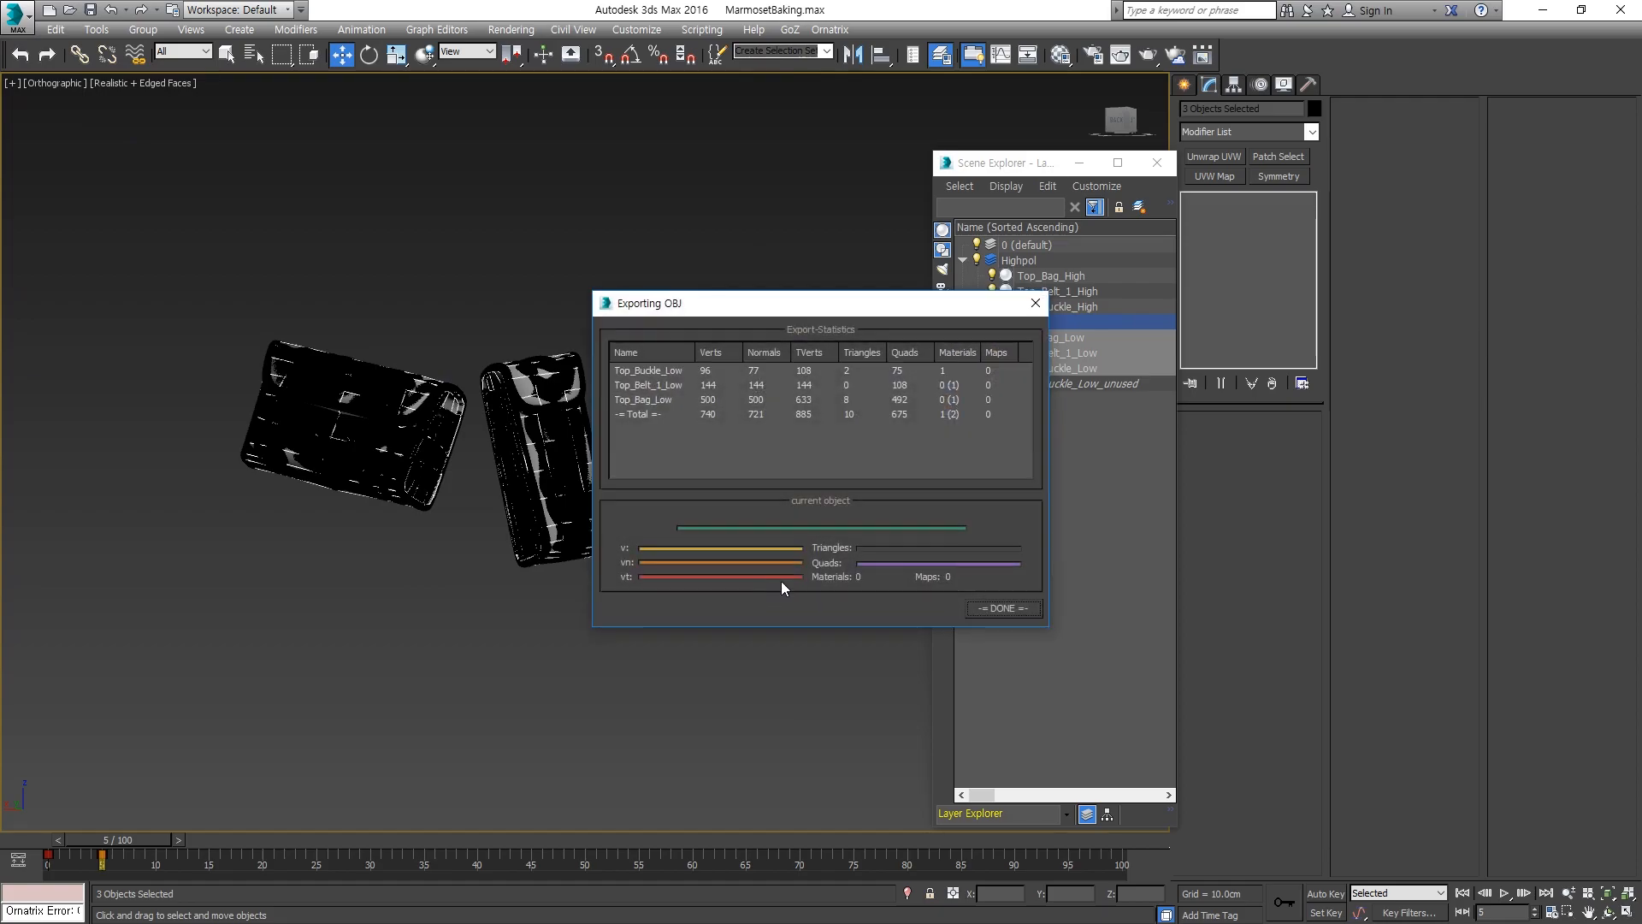
click(999, 607)
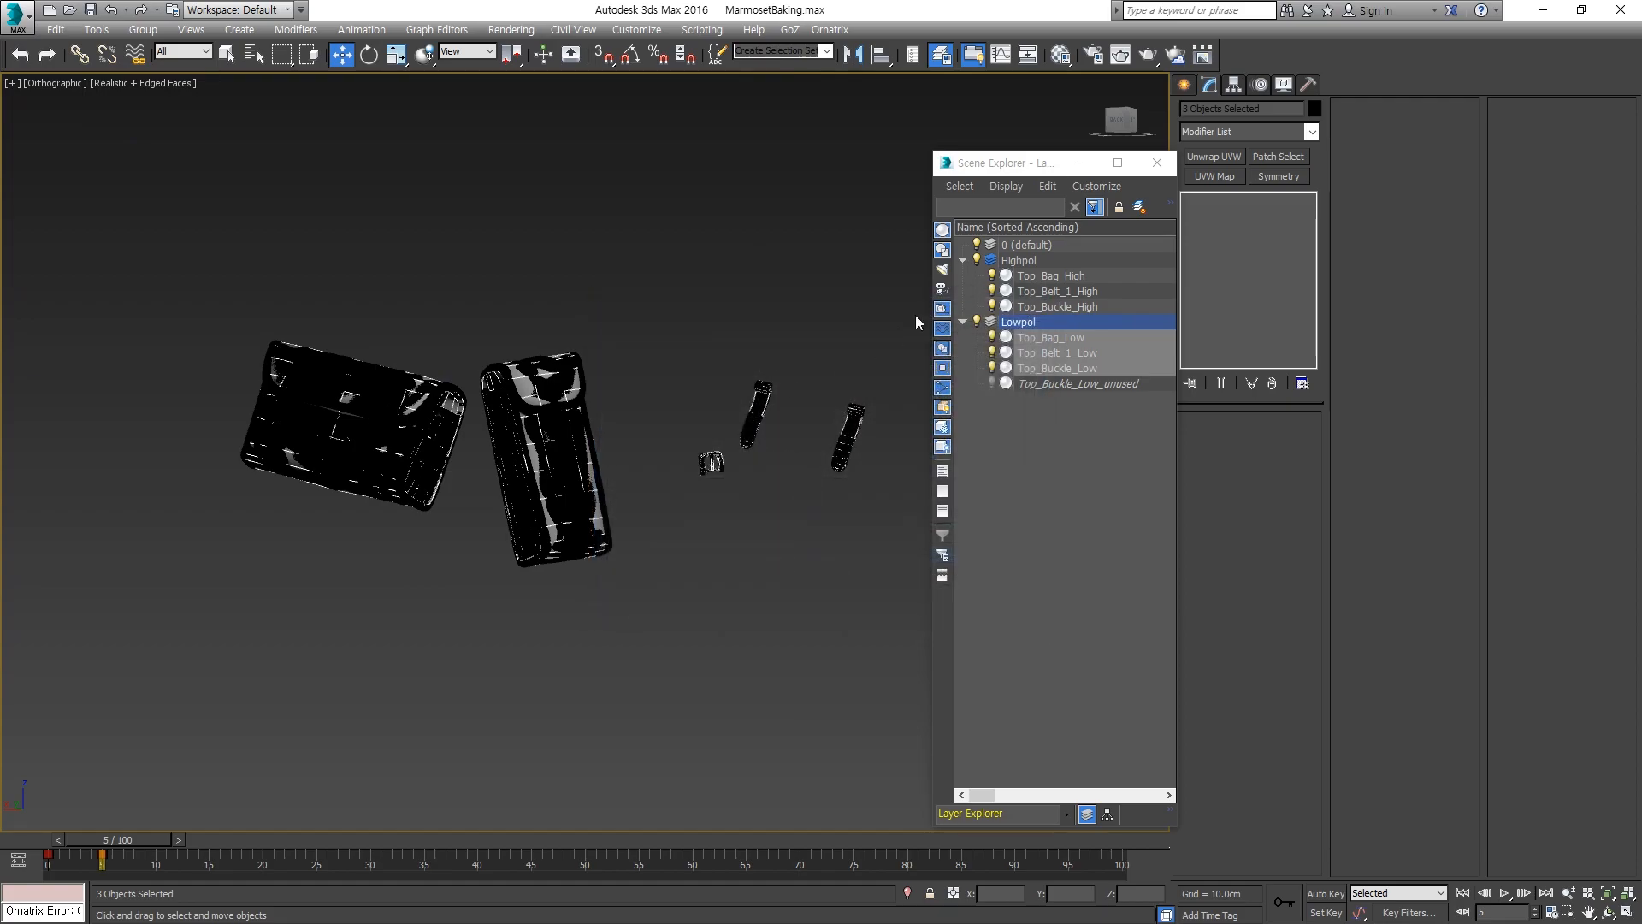
Hide the Lowpol layer and select Top_Bag_High, Top_Belt_1_High and Top_Buckle_High.
click(977, 321)
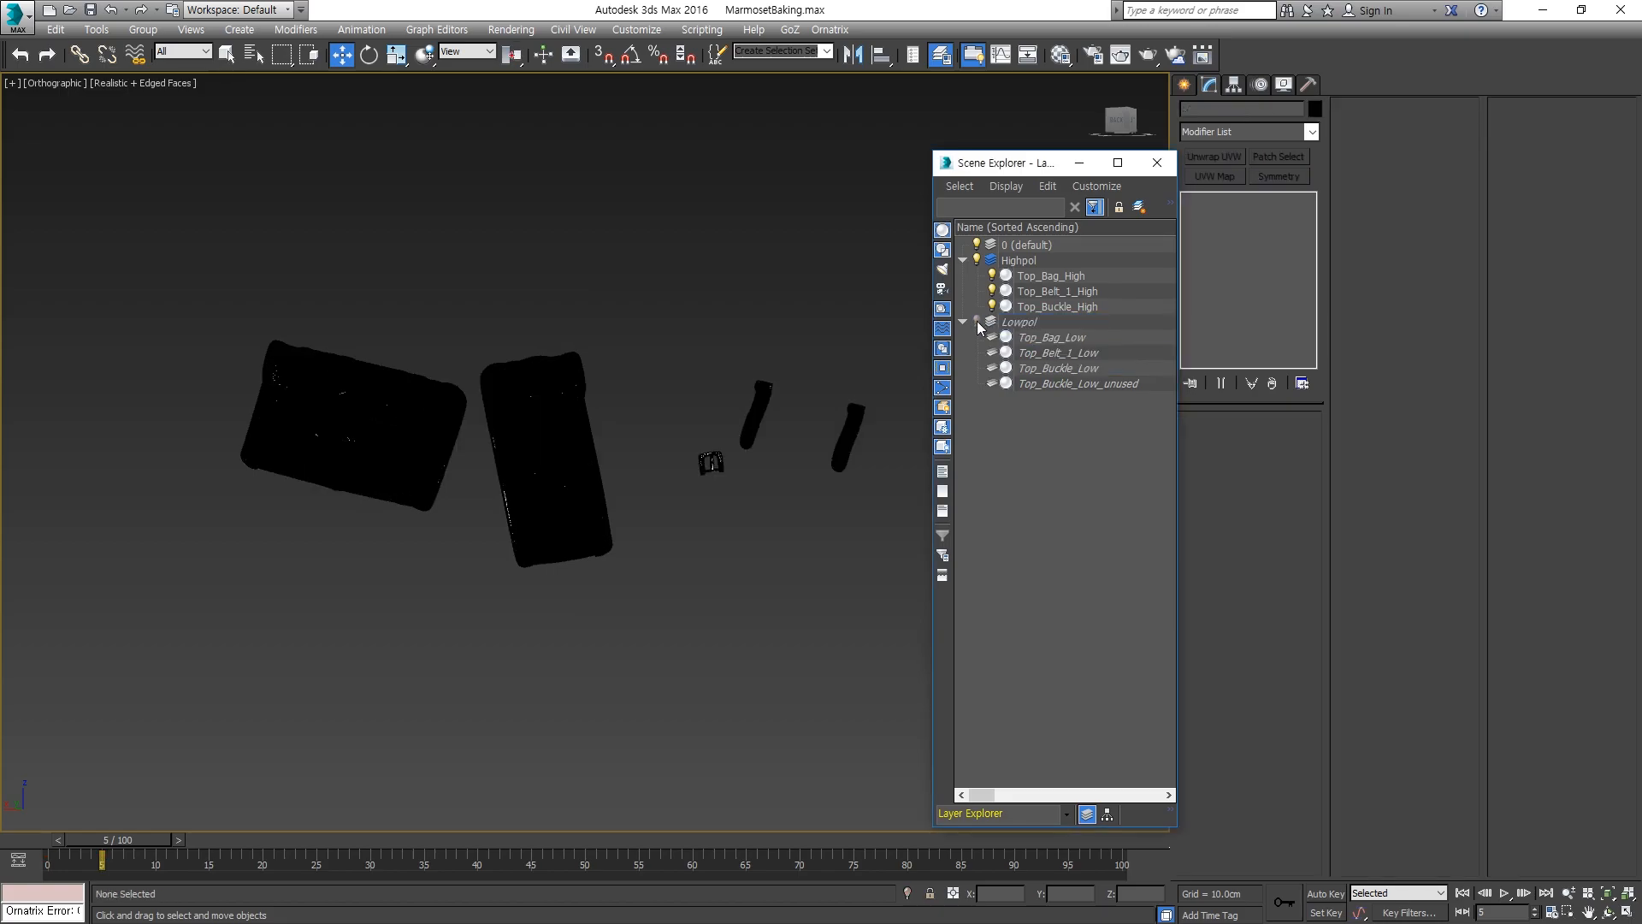
click(1044, 303)
shift+click(1041, 277)
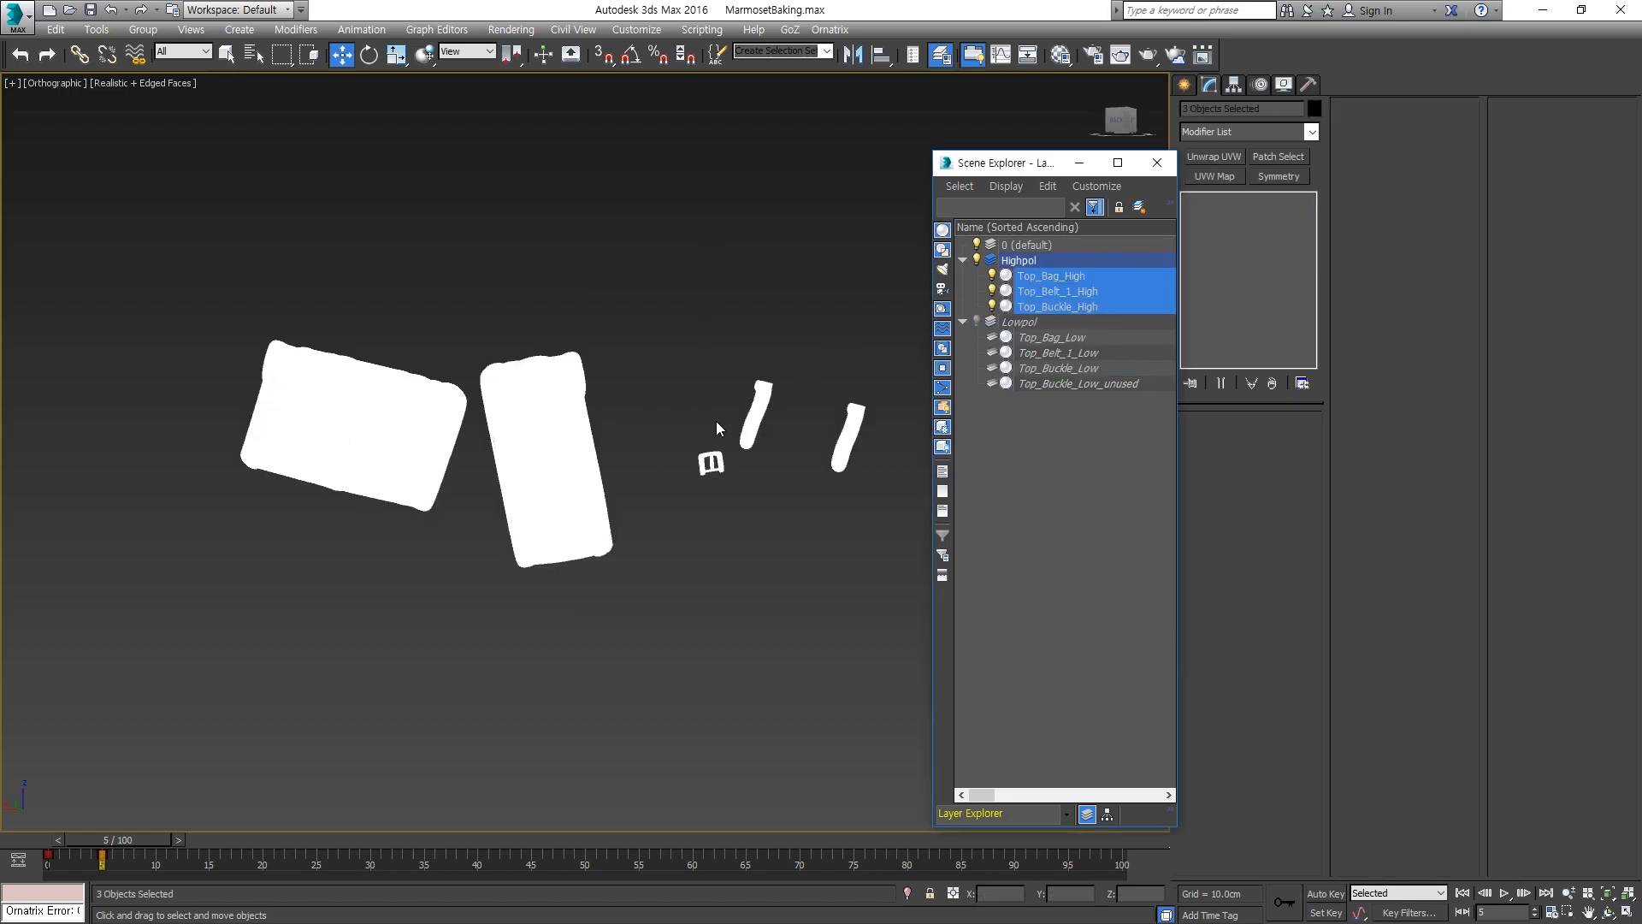
middle_drag(836, 399, 759, 392)
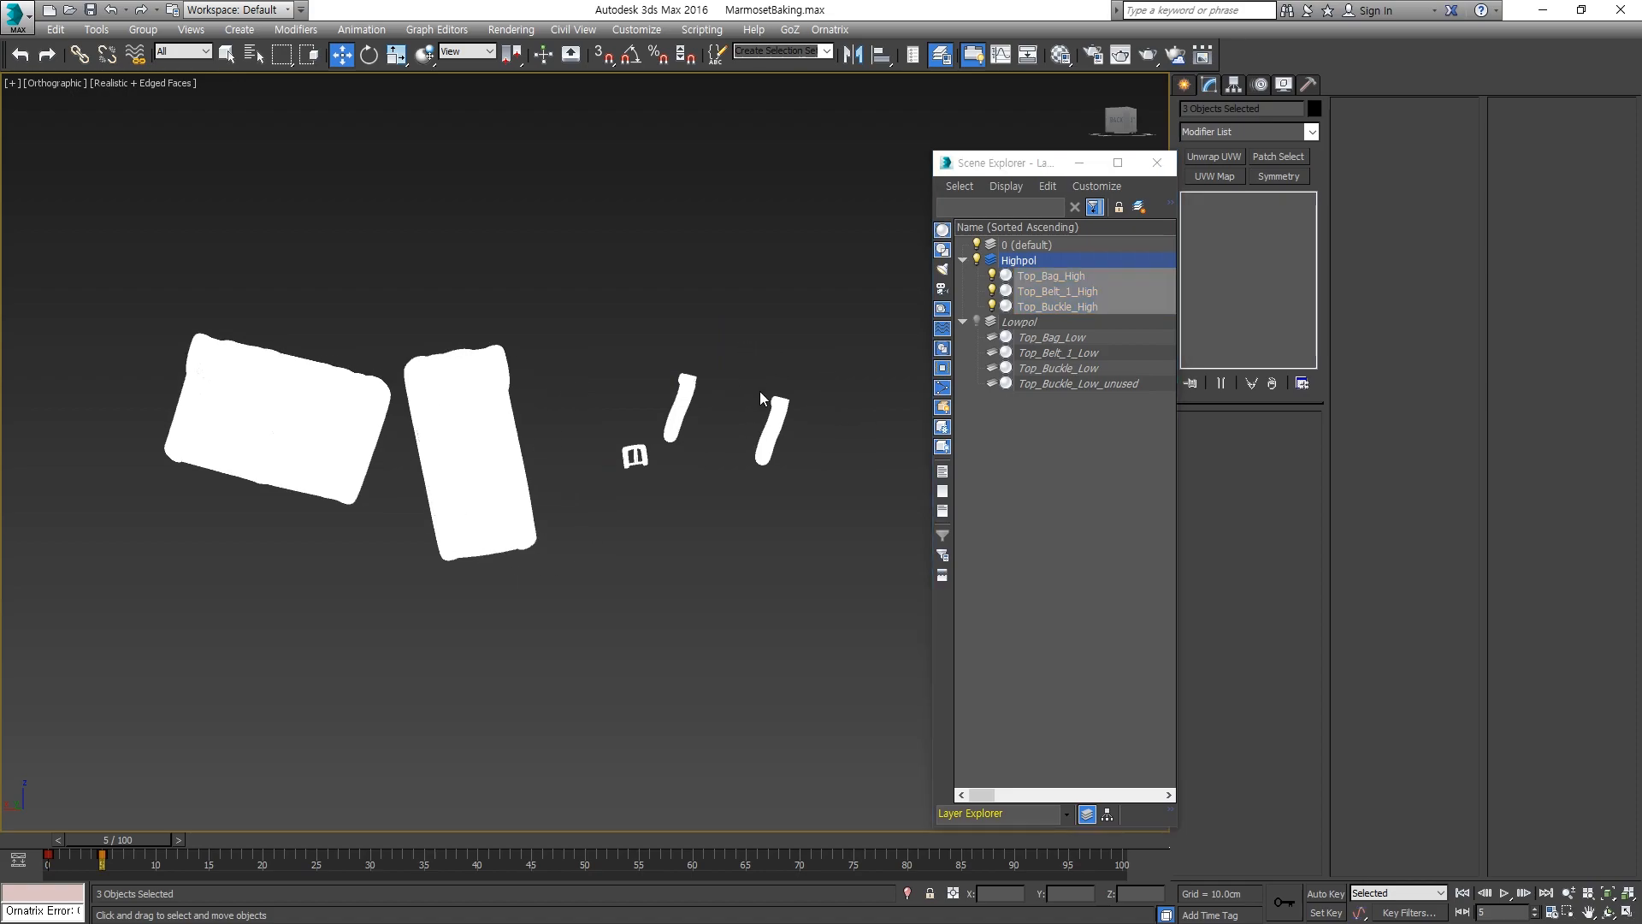
Export the selected high-poly objects as OBJ, overwriting High.obj with the current export options.
click(17, 16)
mouse_move(59, 286)
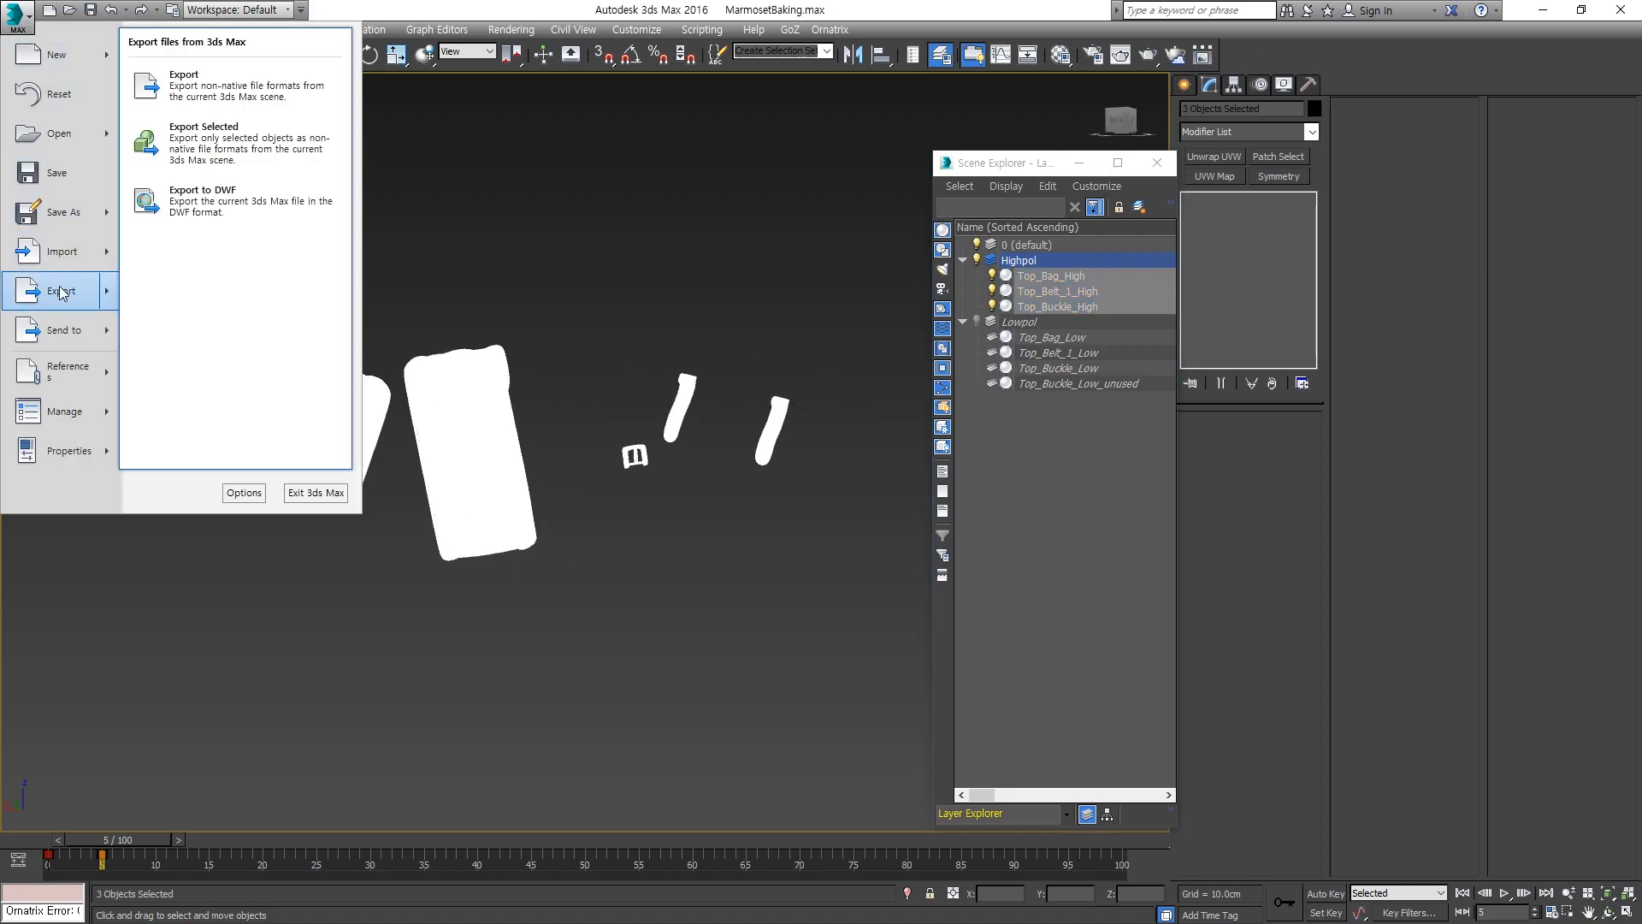
click(247, 154)
double_click(243, 141)
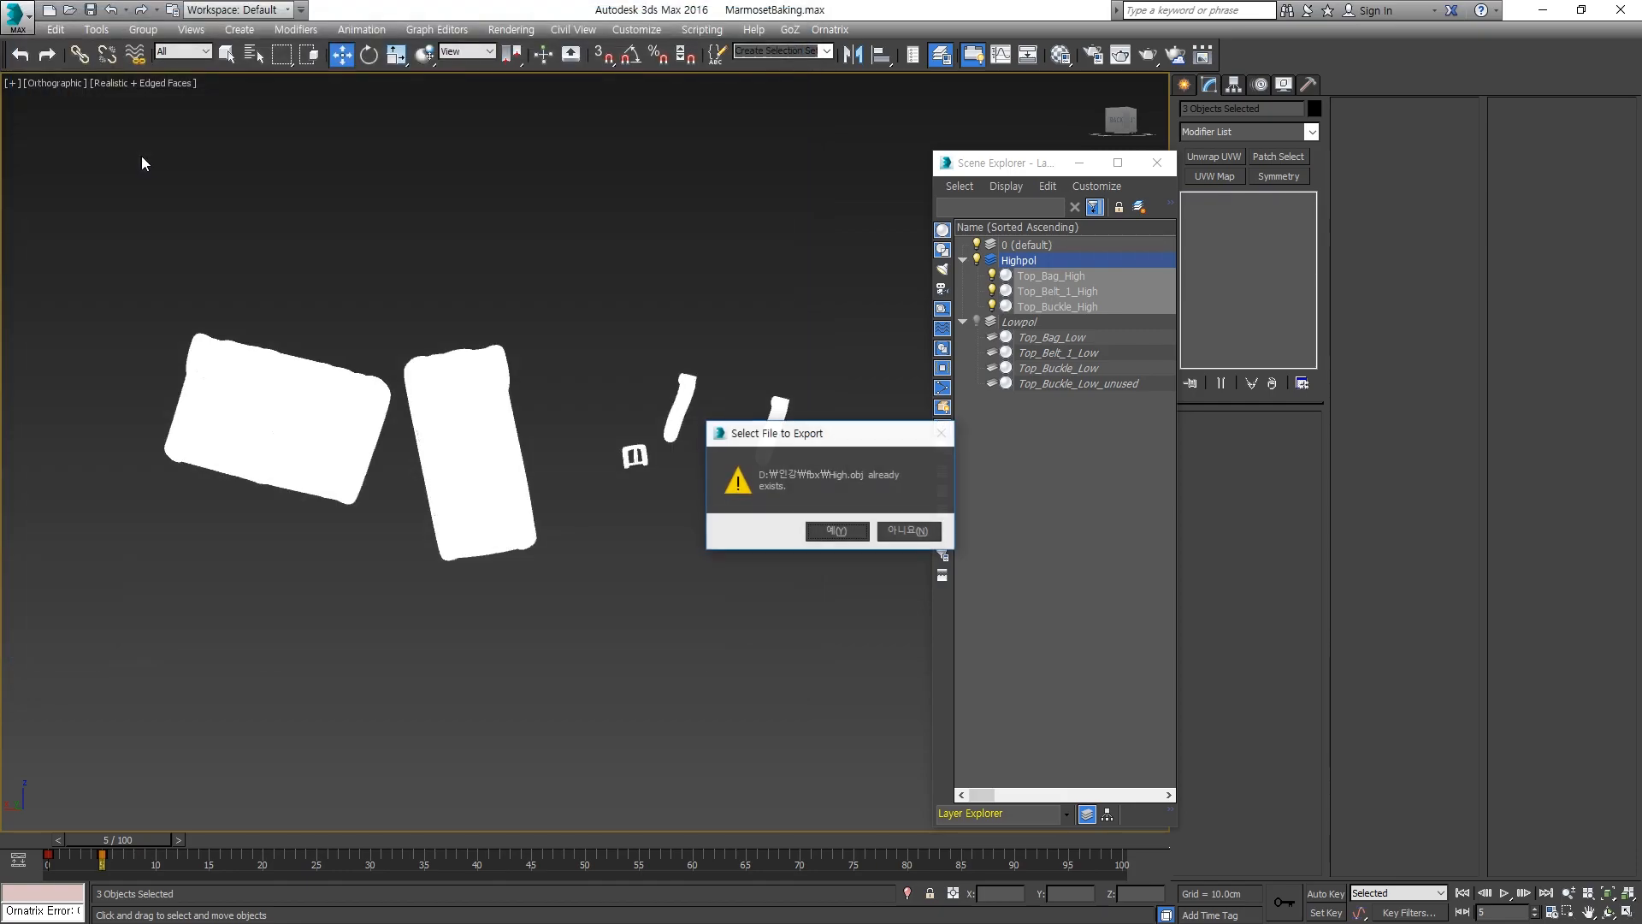
click(836, 531)
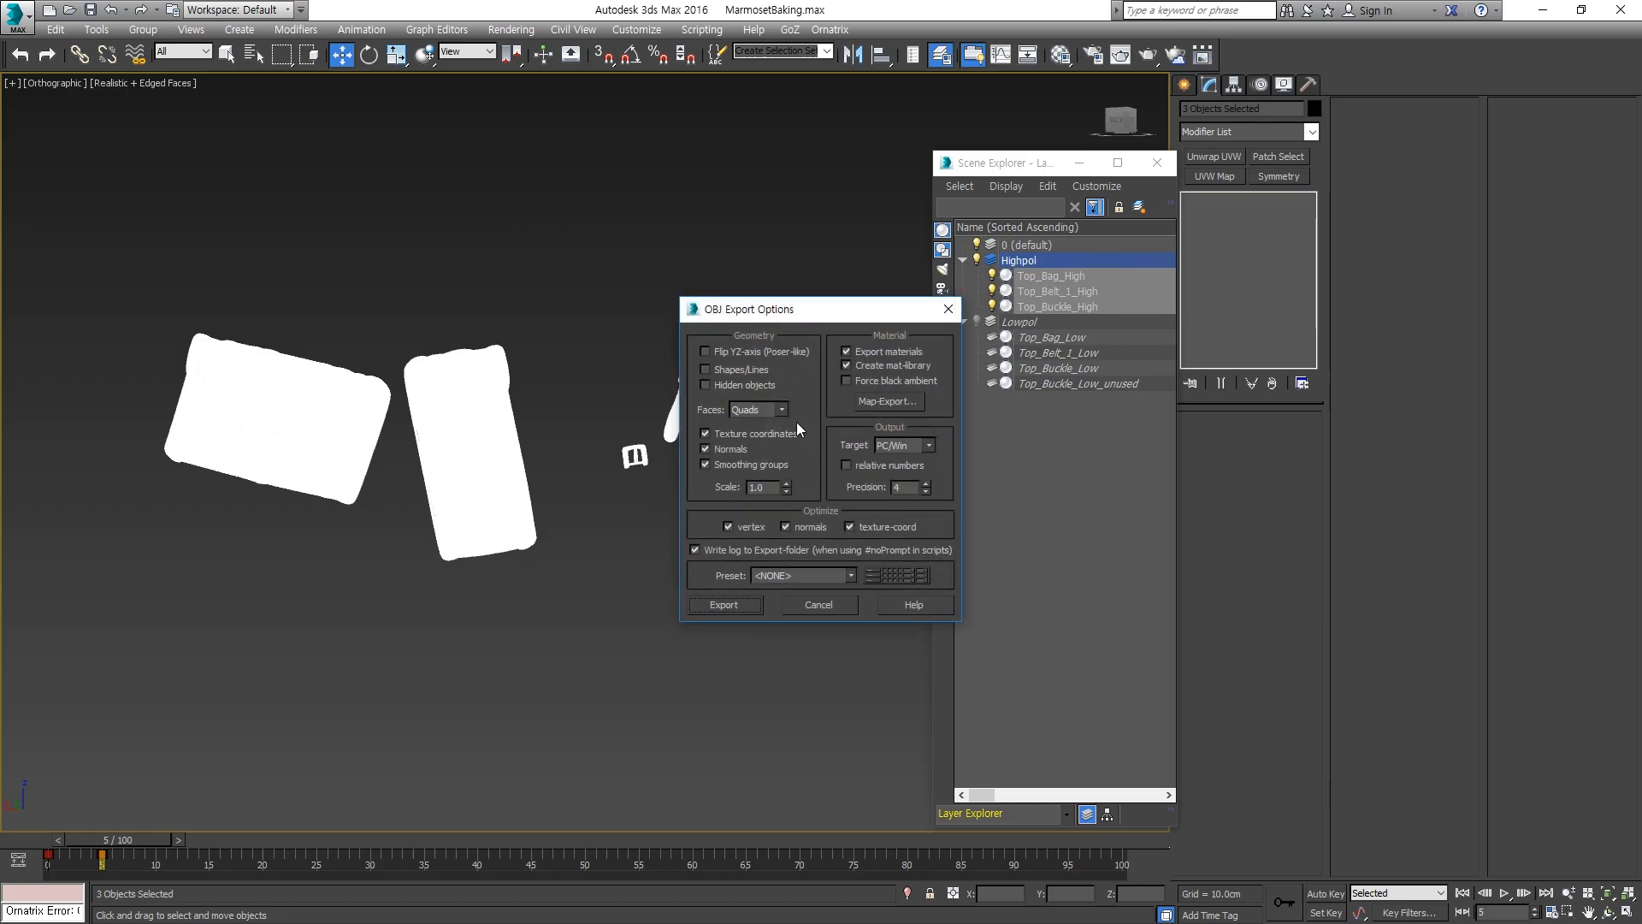
click(723, 604)
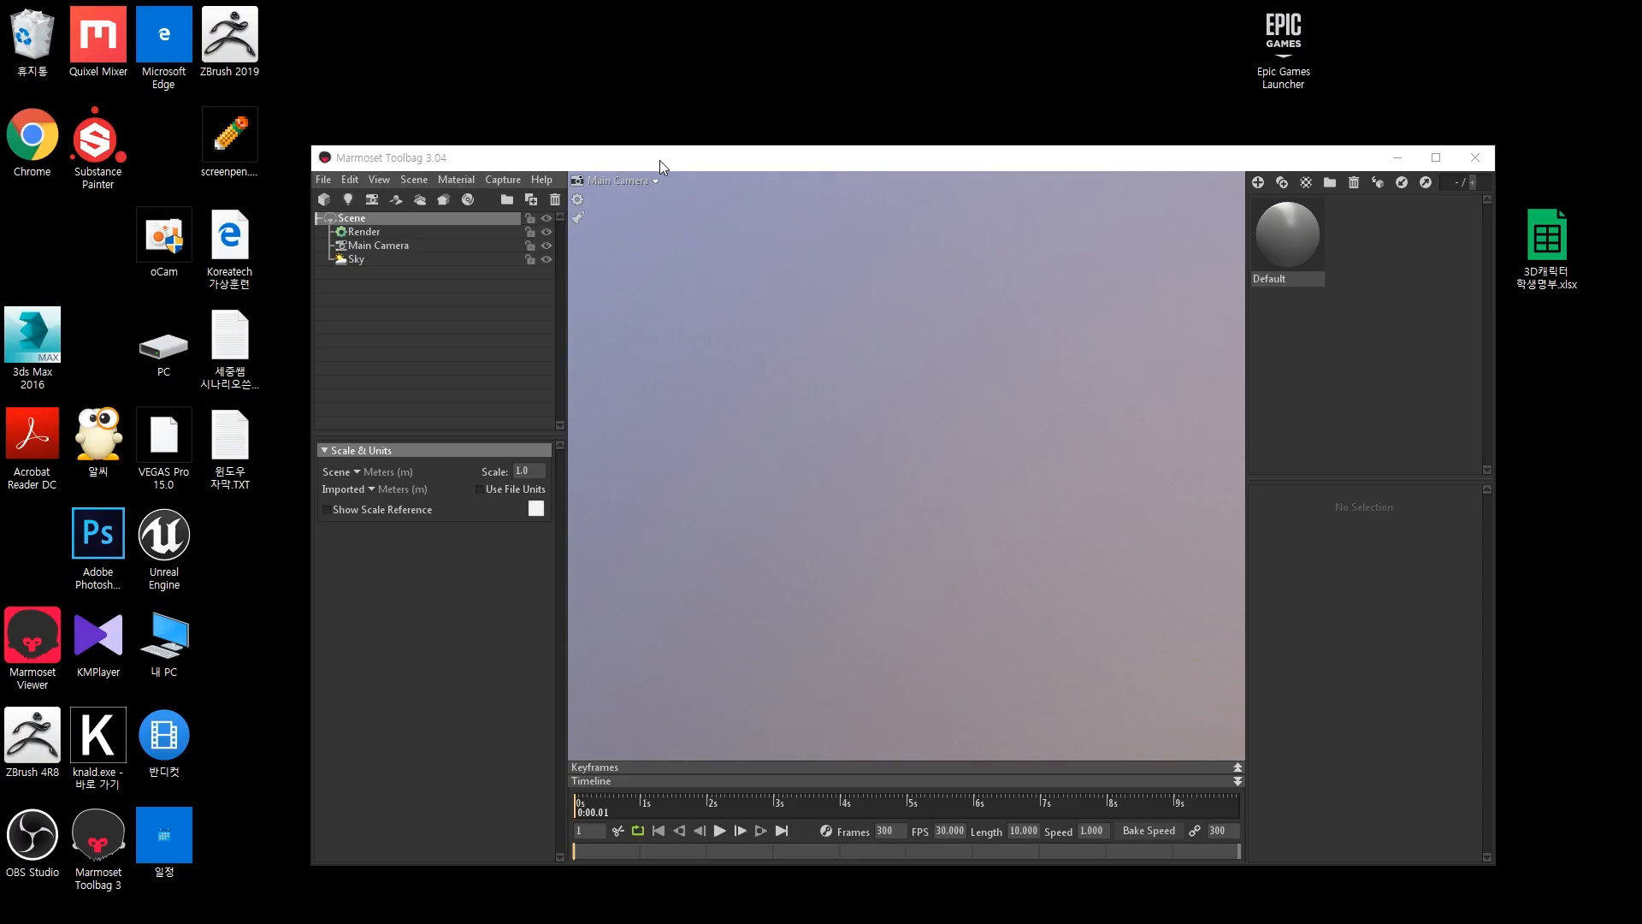
Switch to Marmoset Toolbag and maximize its window.
double_click(659, 161)
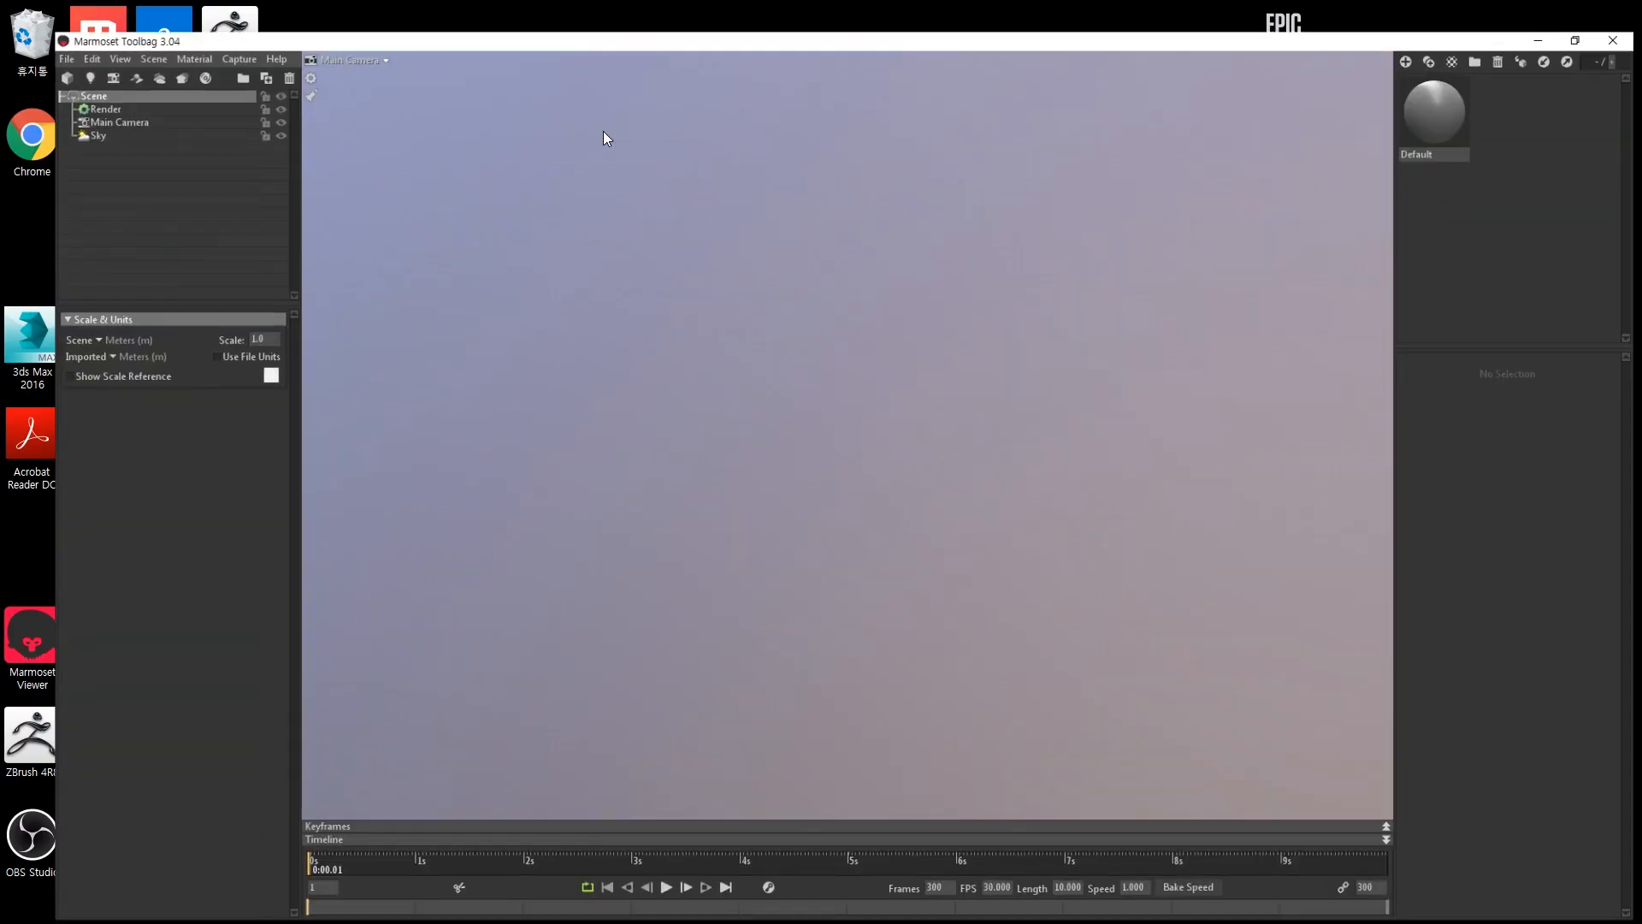
click(12, 28)
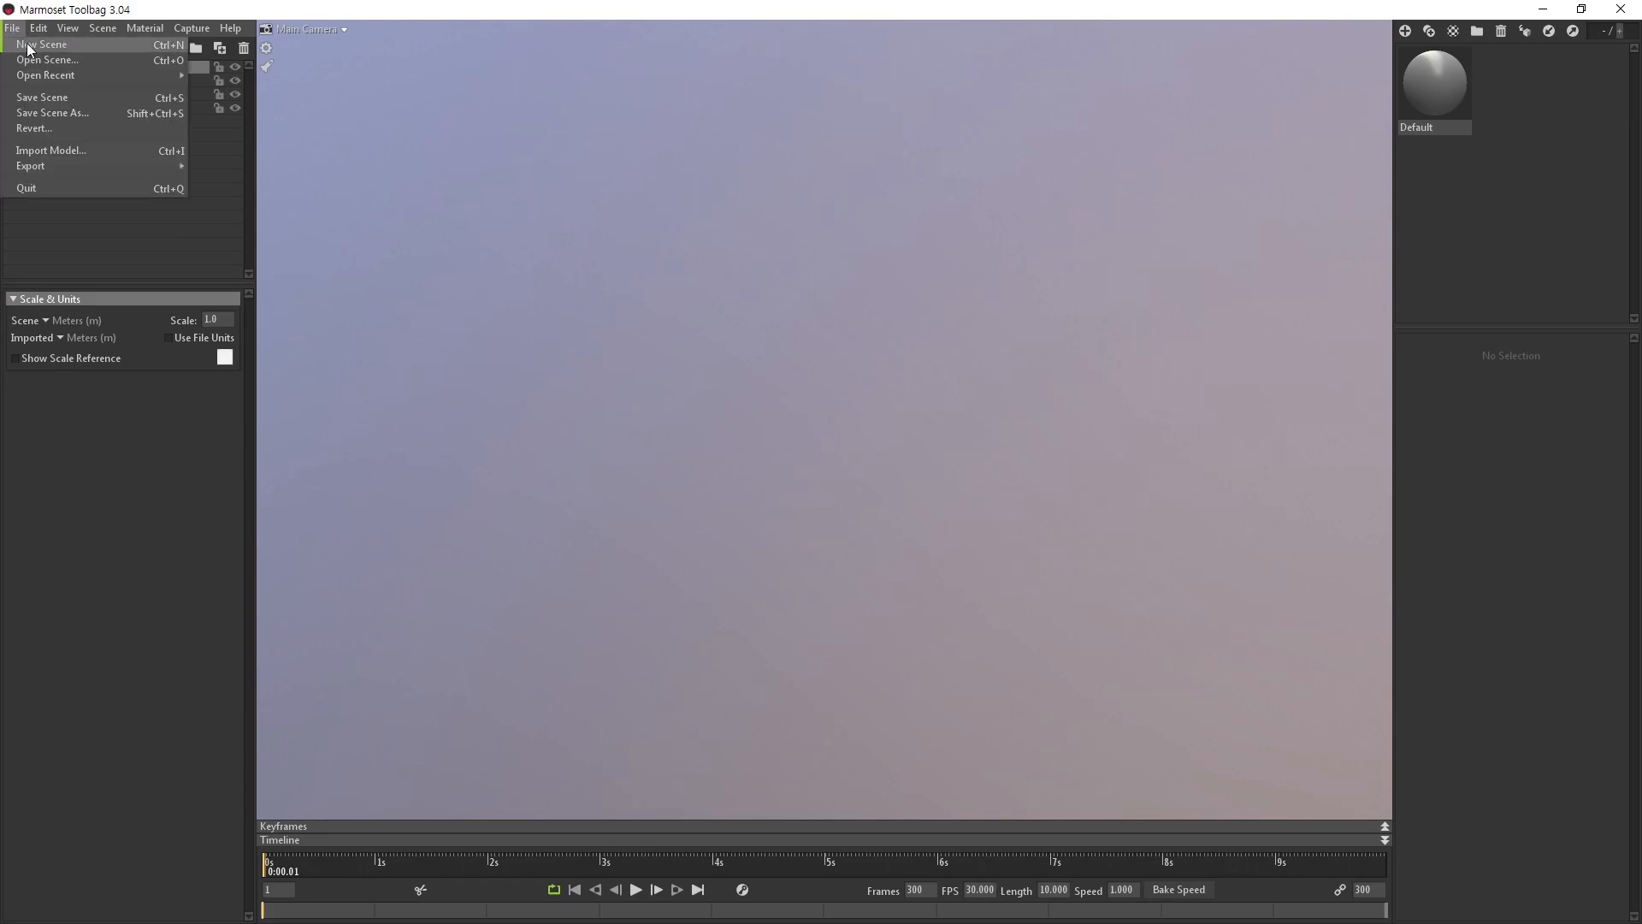
click(112, 474)
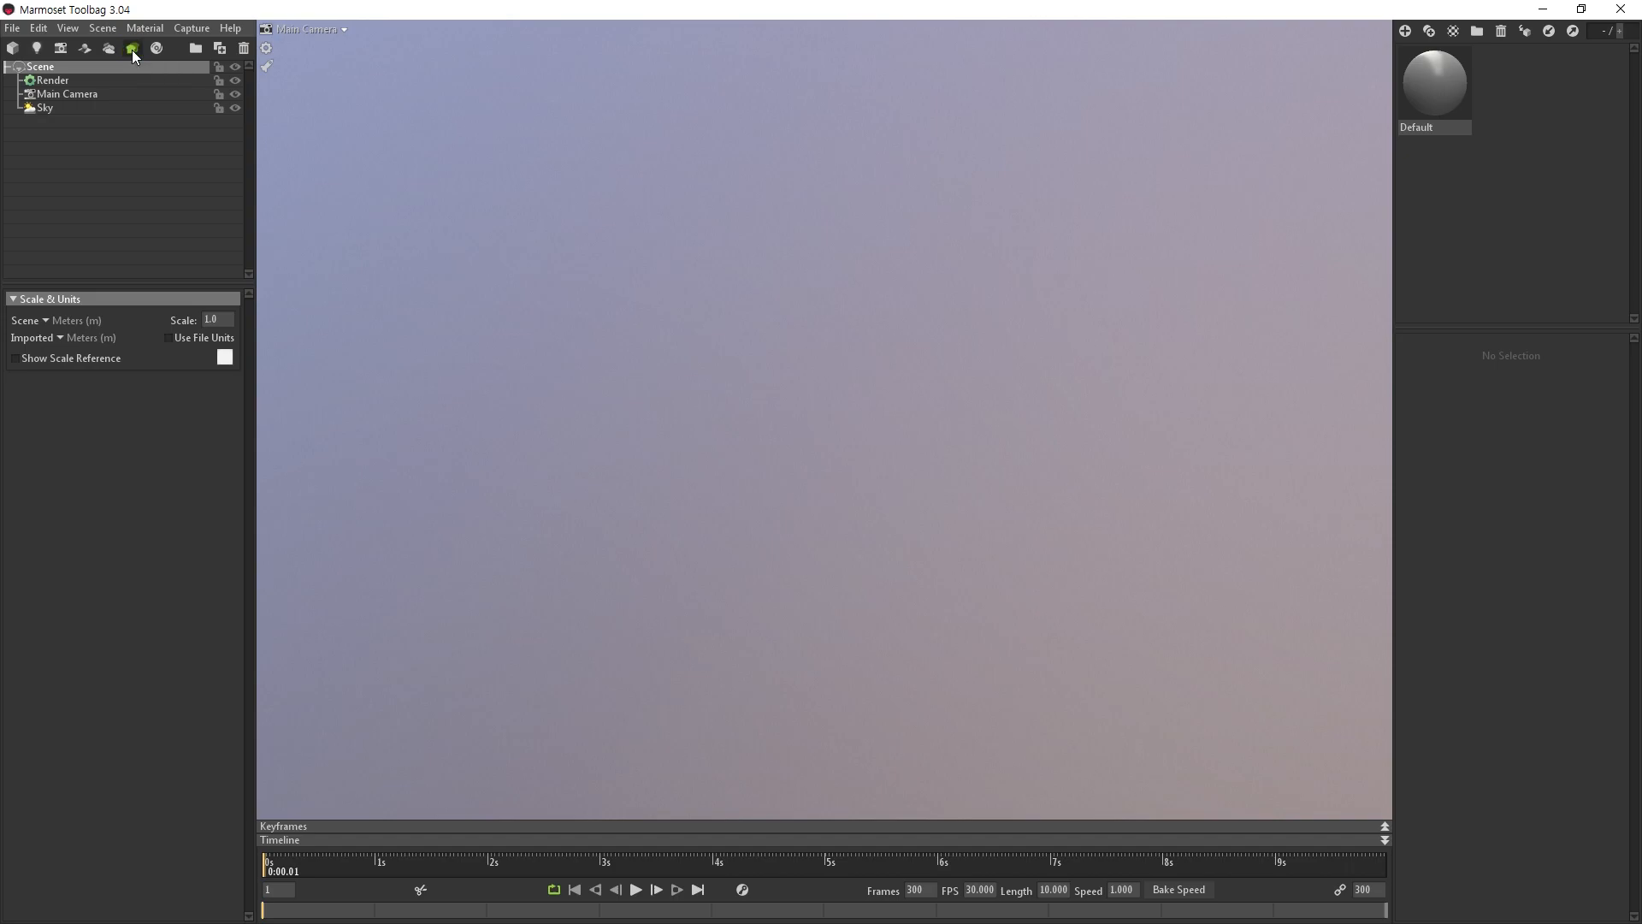
Add a baker to the scene, delete the duplicate Baker 2 and select Baker 1.
double_click(133, 51)
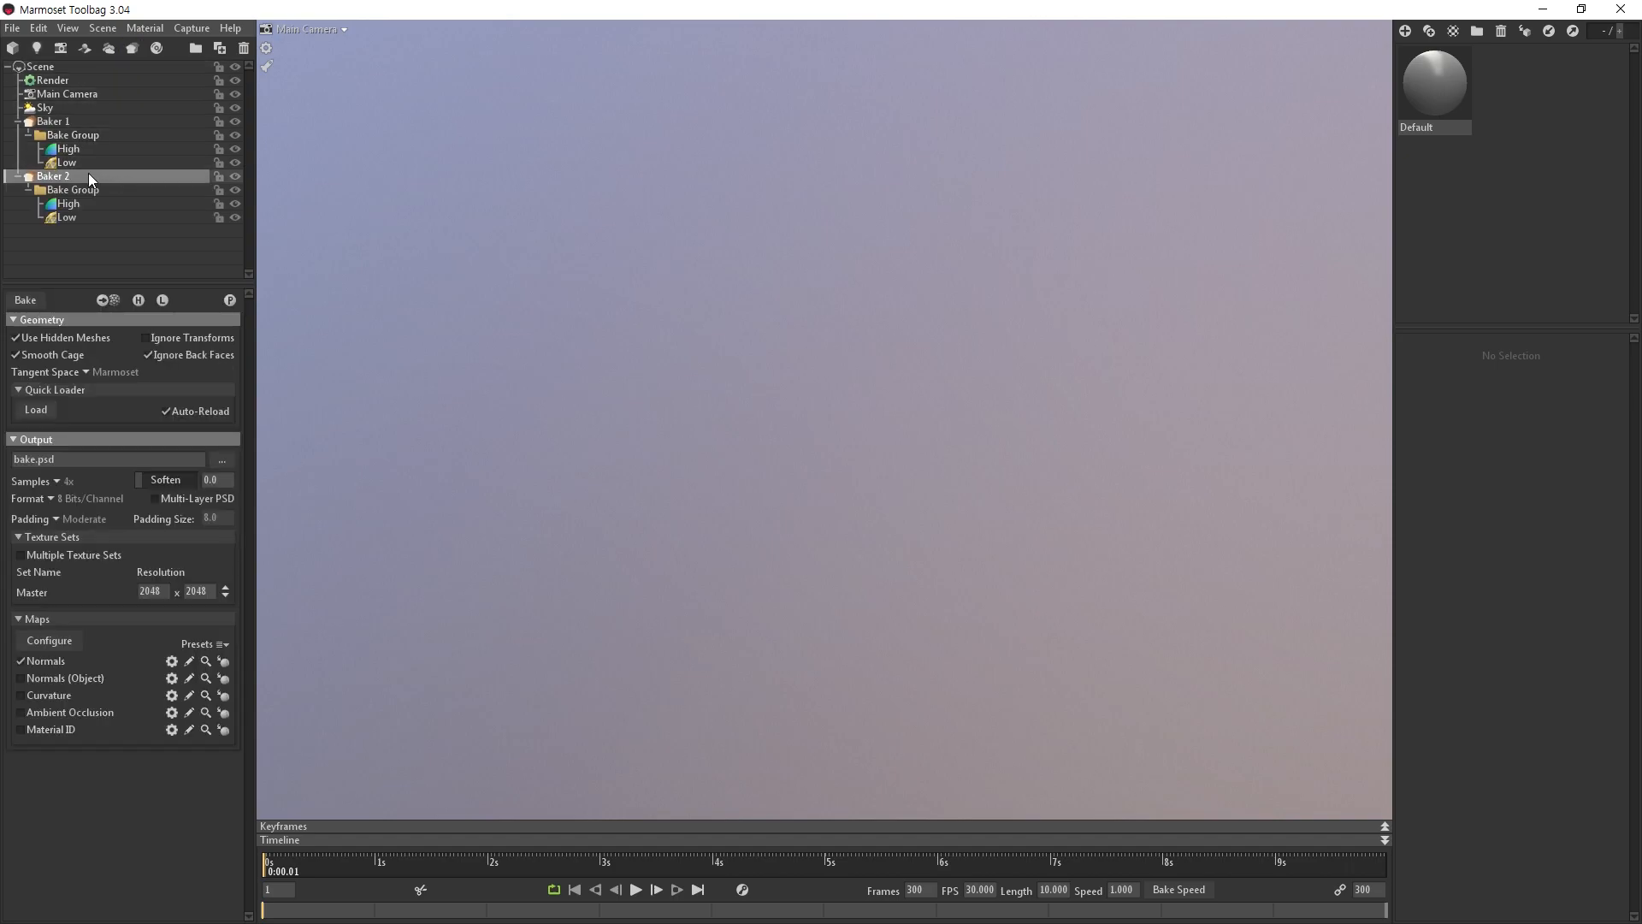
click(244, 48)
click(86, 122)
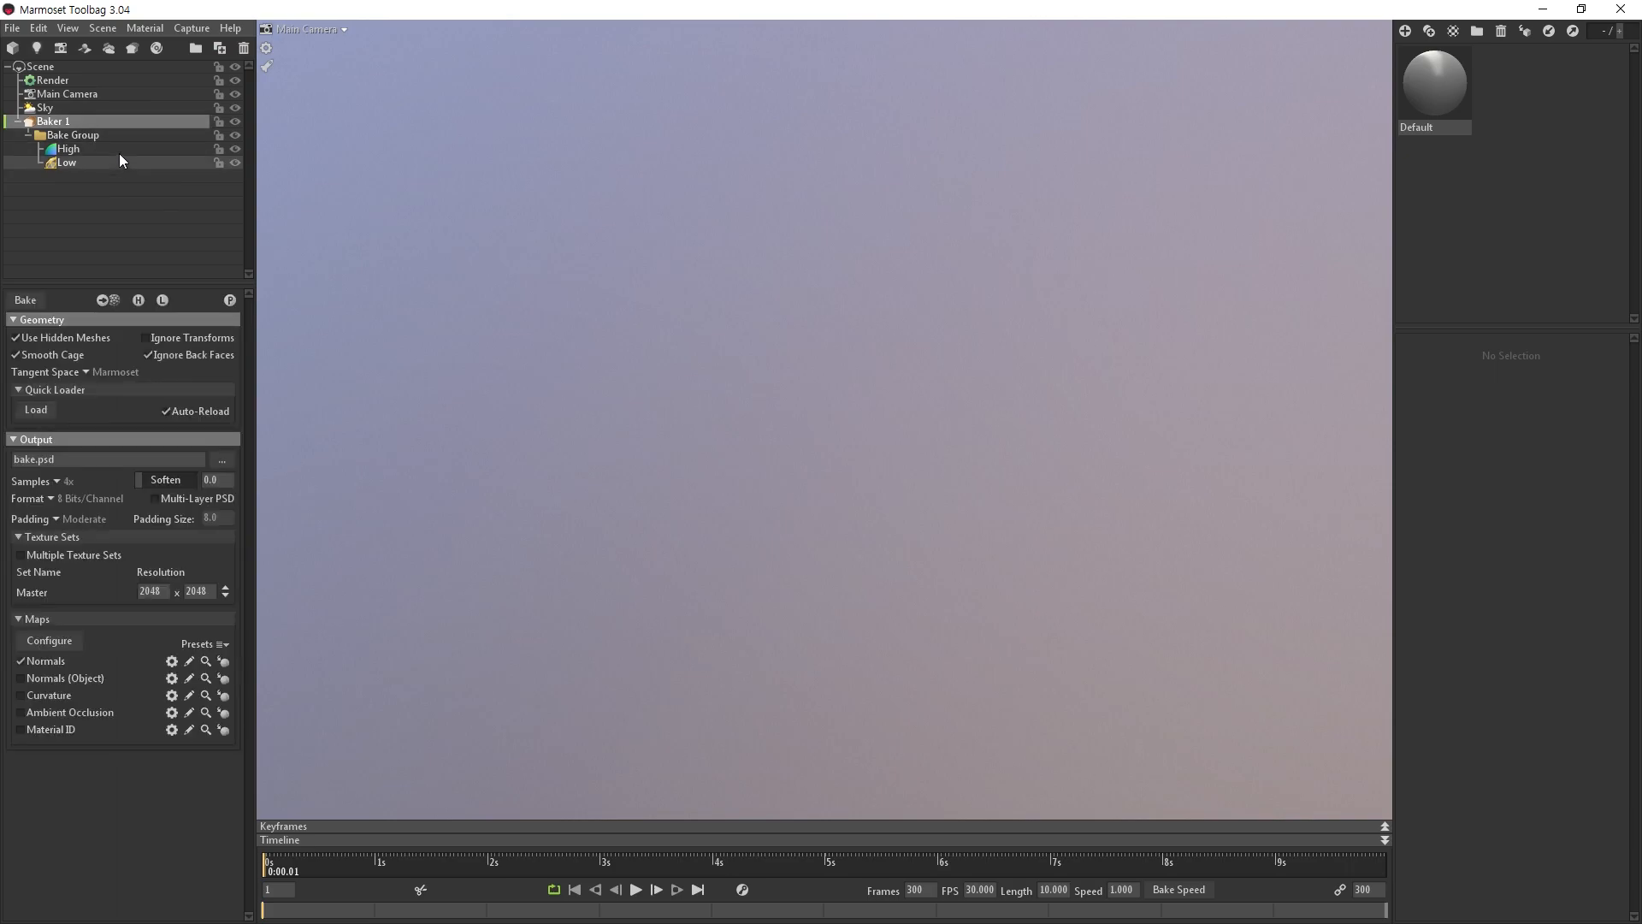
Start a model import and browse to the fbx folder inside the 인강 folder on drive D.
click(14, 28)
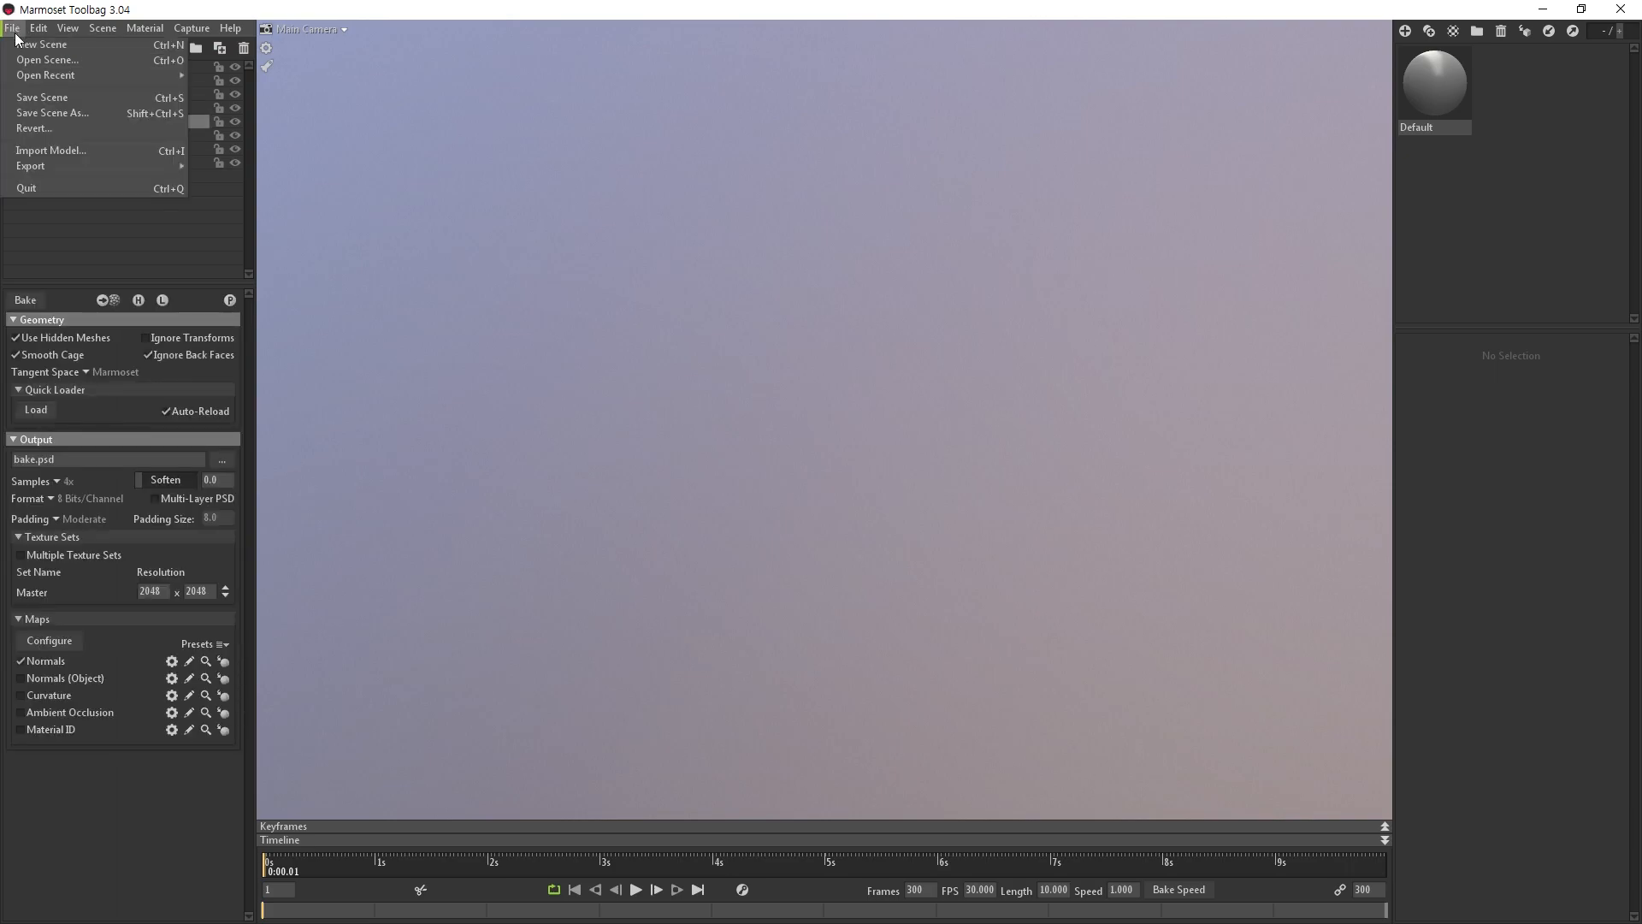
click(54, 151)
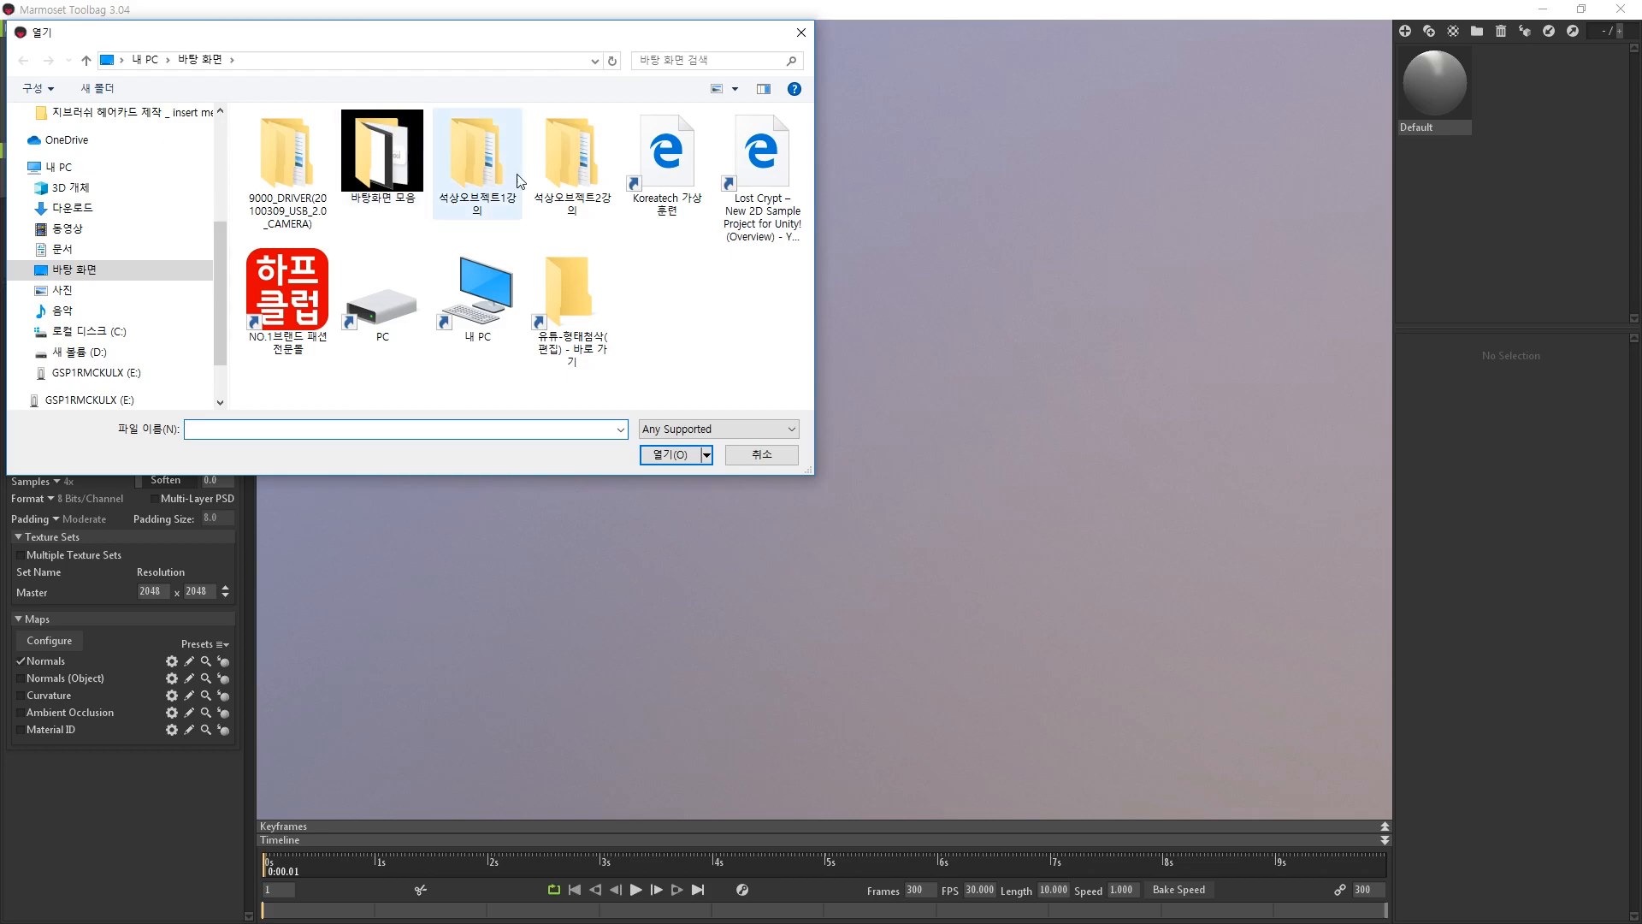
scroll(136, 323, up, 3)
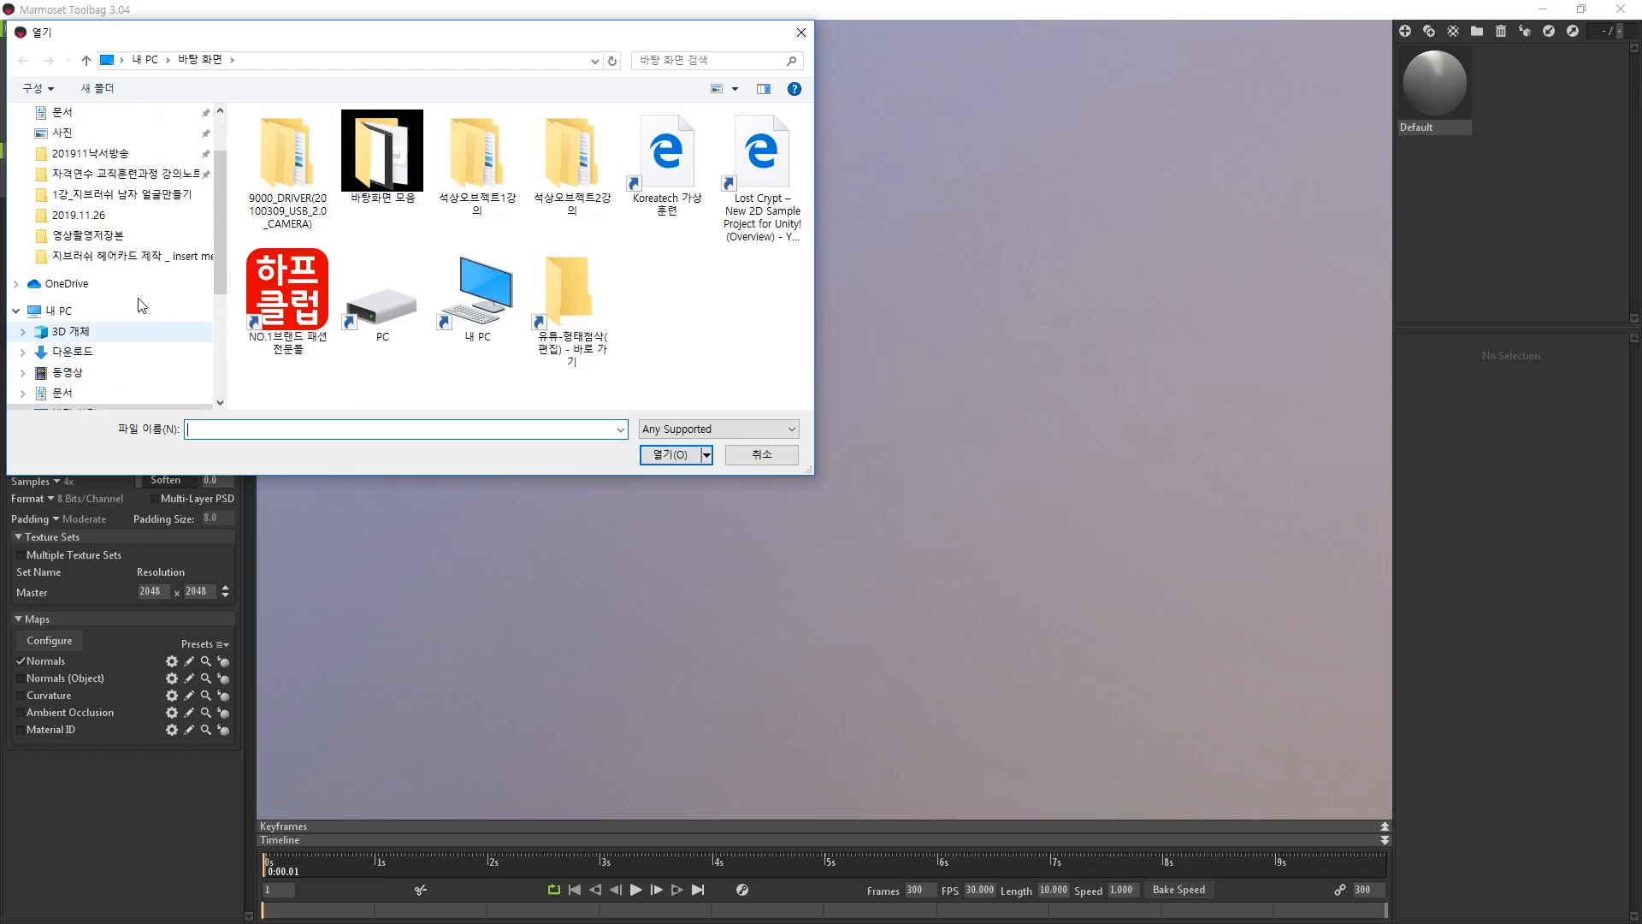
scroll(140, 297, down, 3)
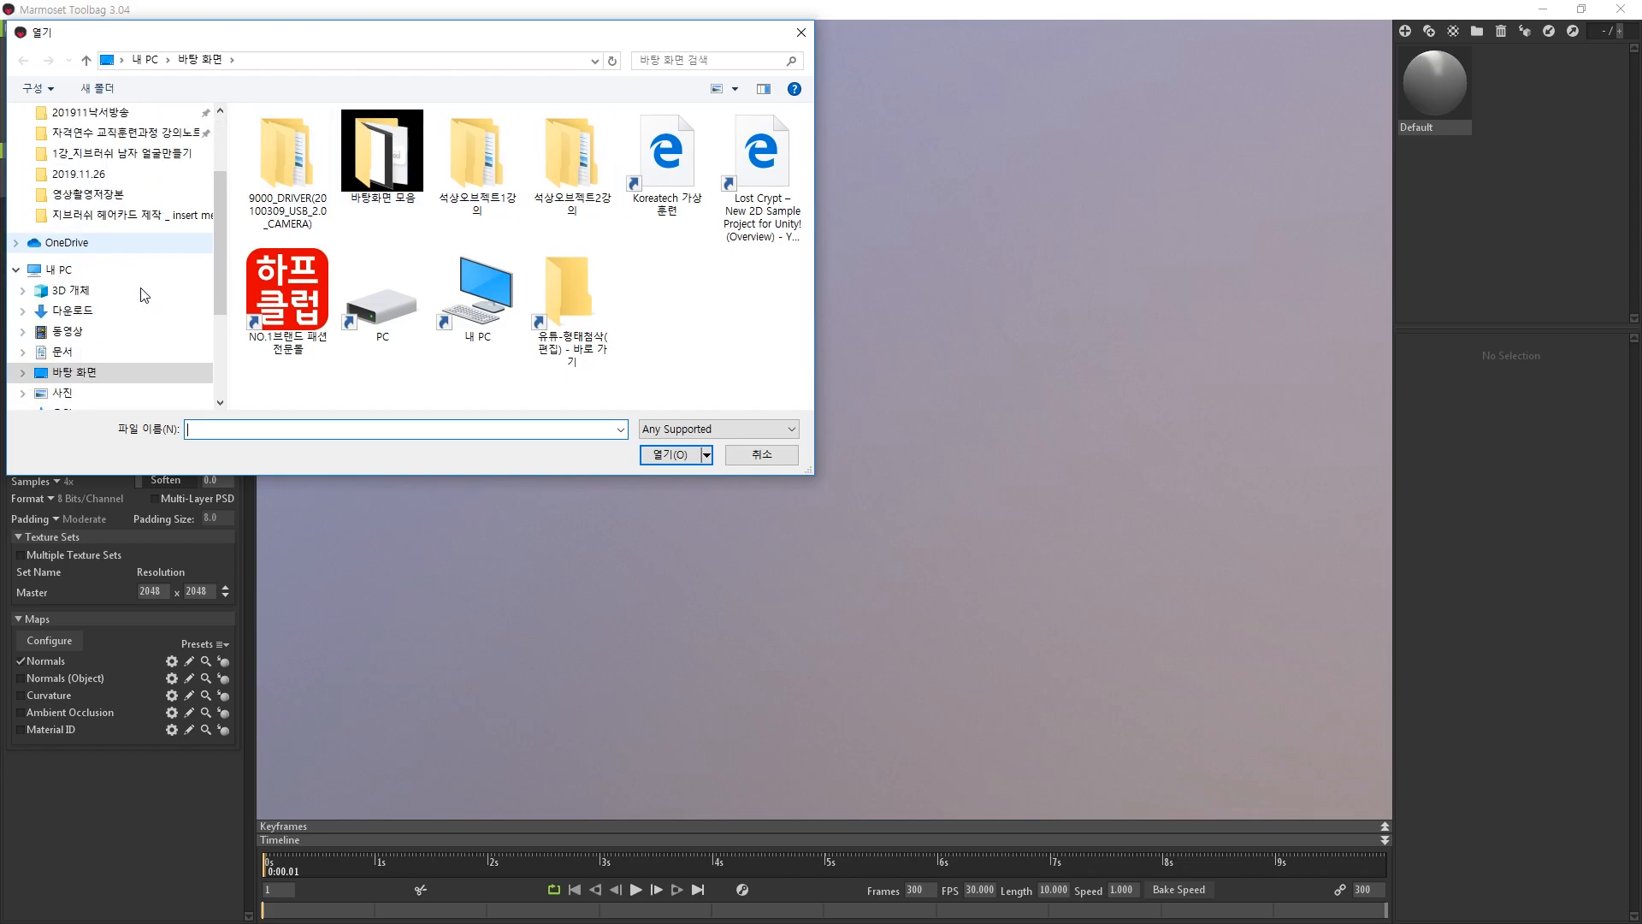
scroll(144, 299, down, 2)
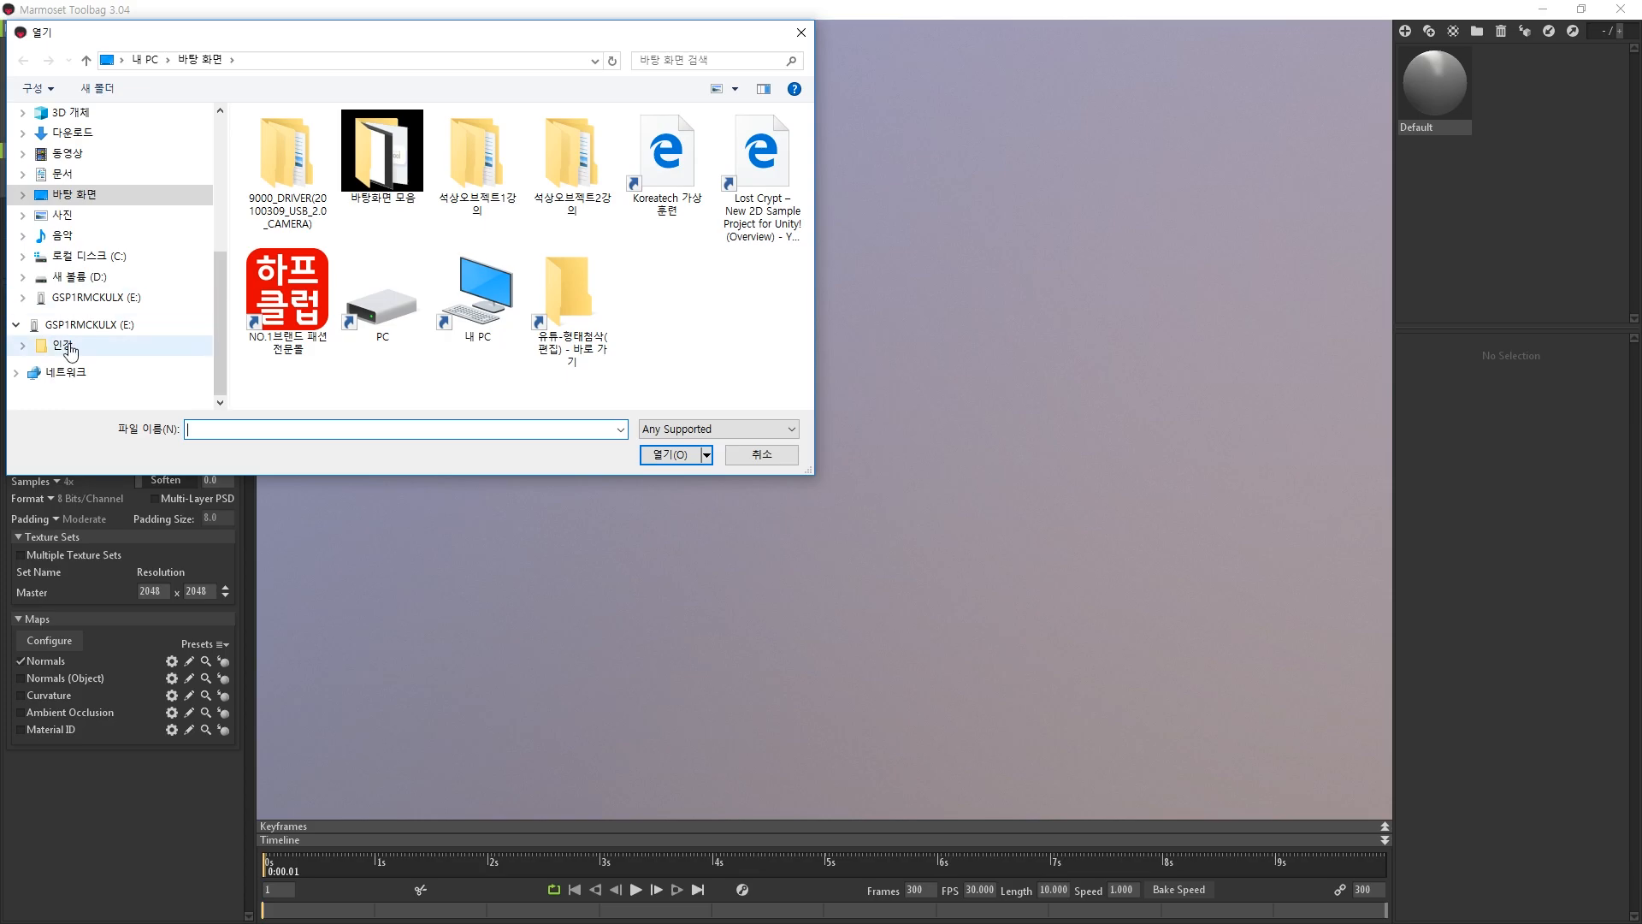
click(112, 342)
scroll(109, 290, up, 3)
scroll(106, 270, up, 3)
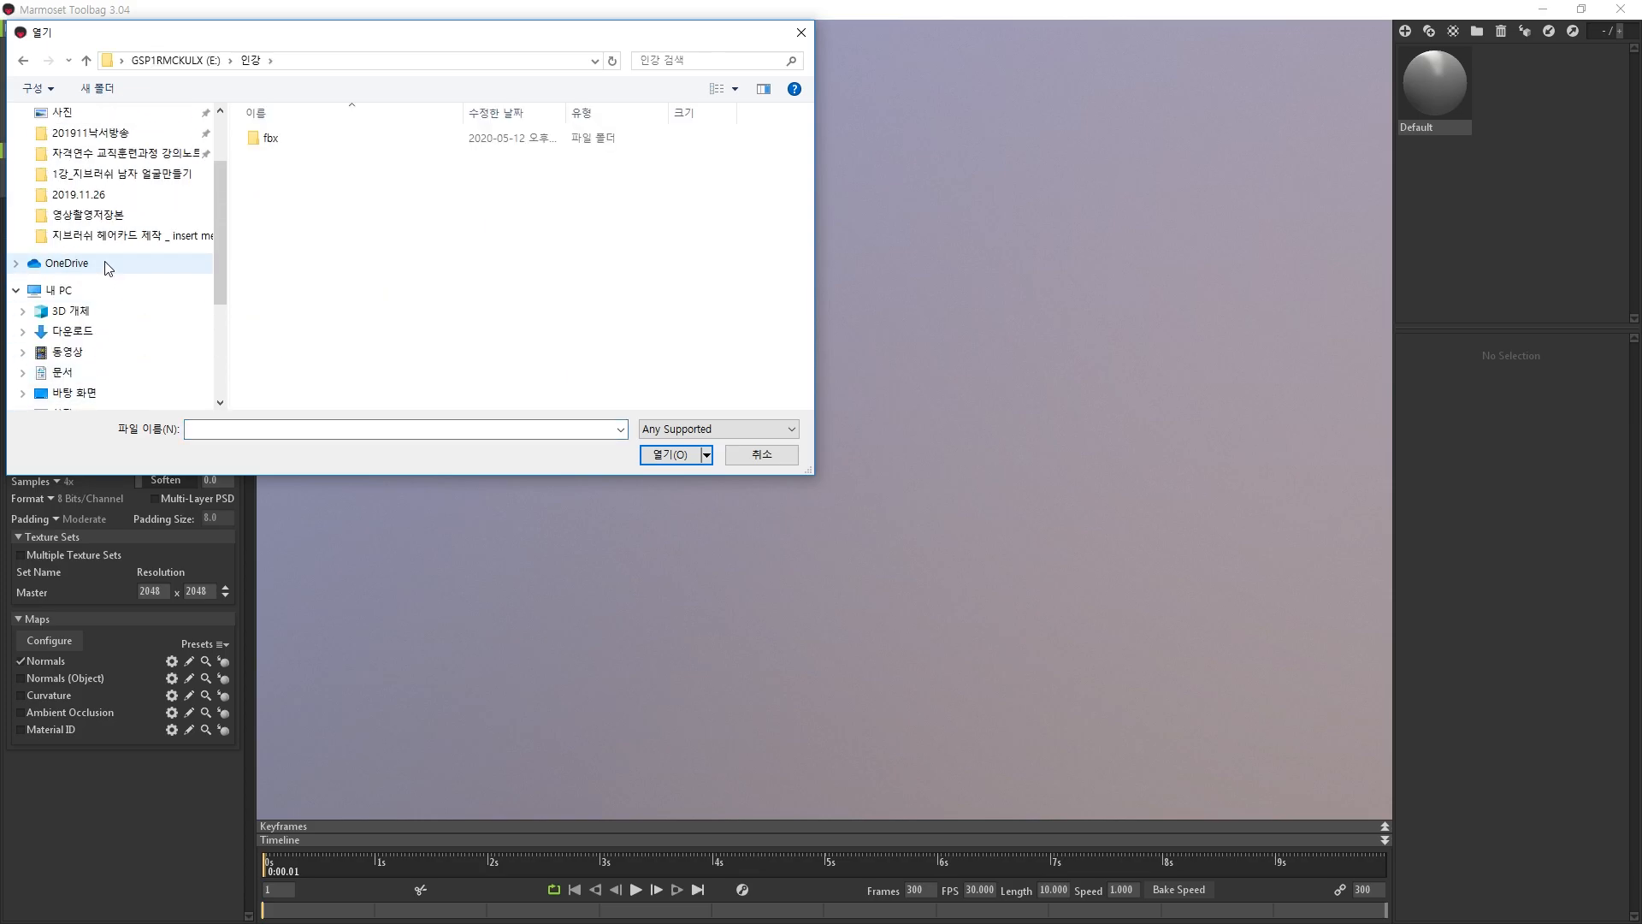
scroll(94, 334, down, 1)
scroll(86, 368, down, 1)
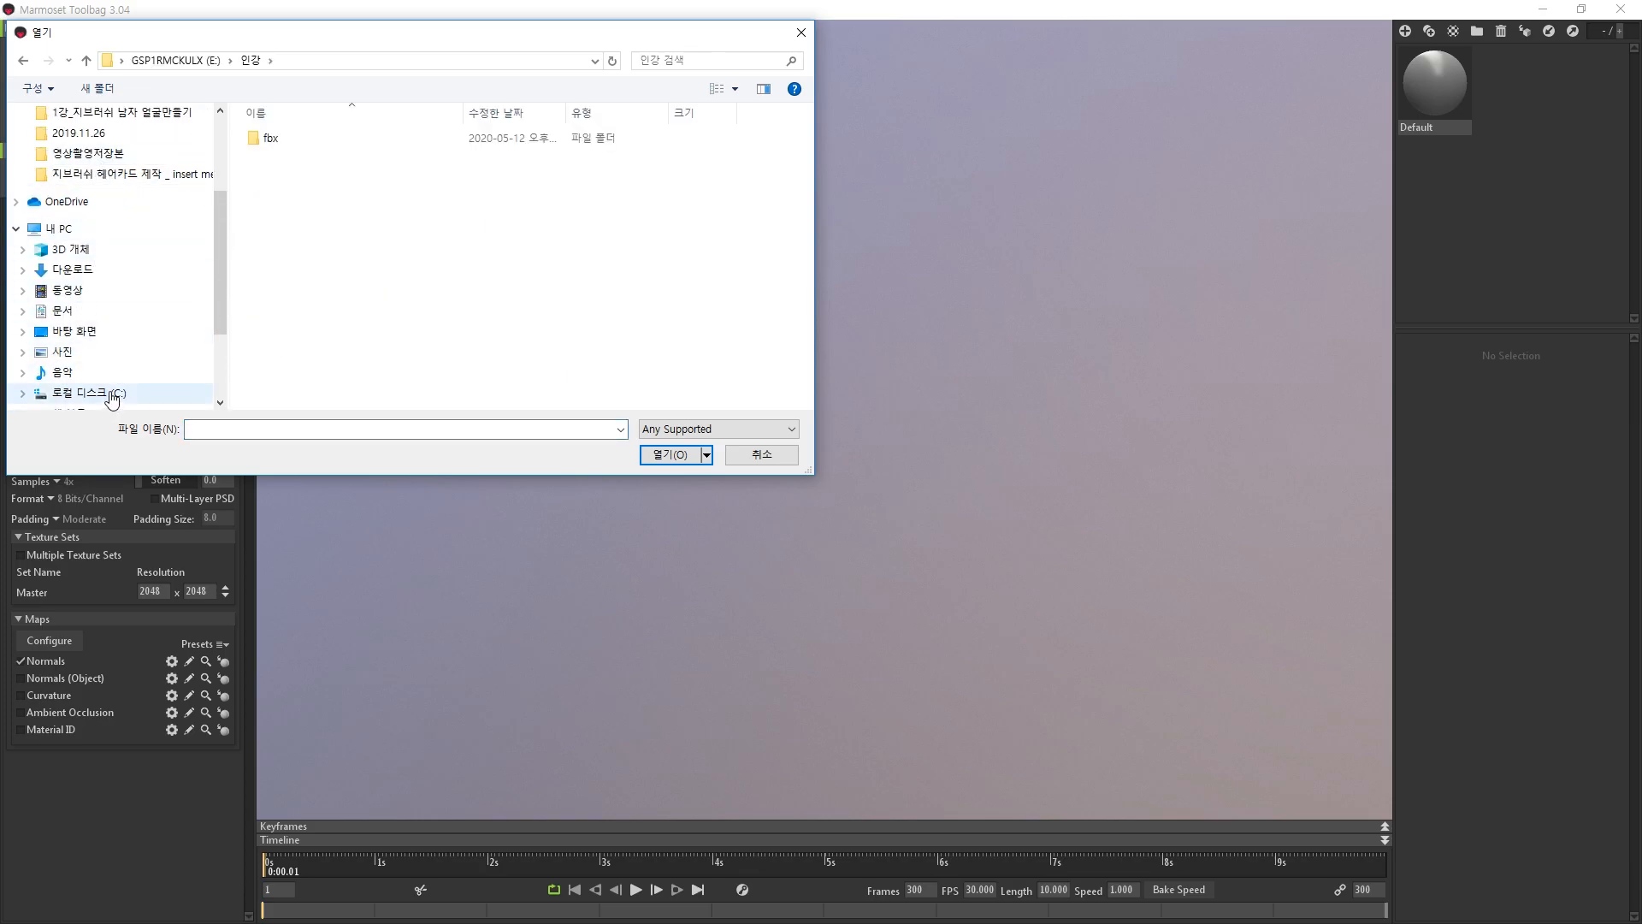
click(120, 371)
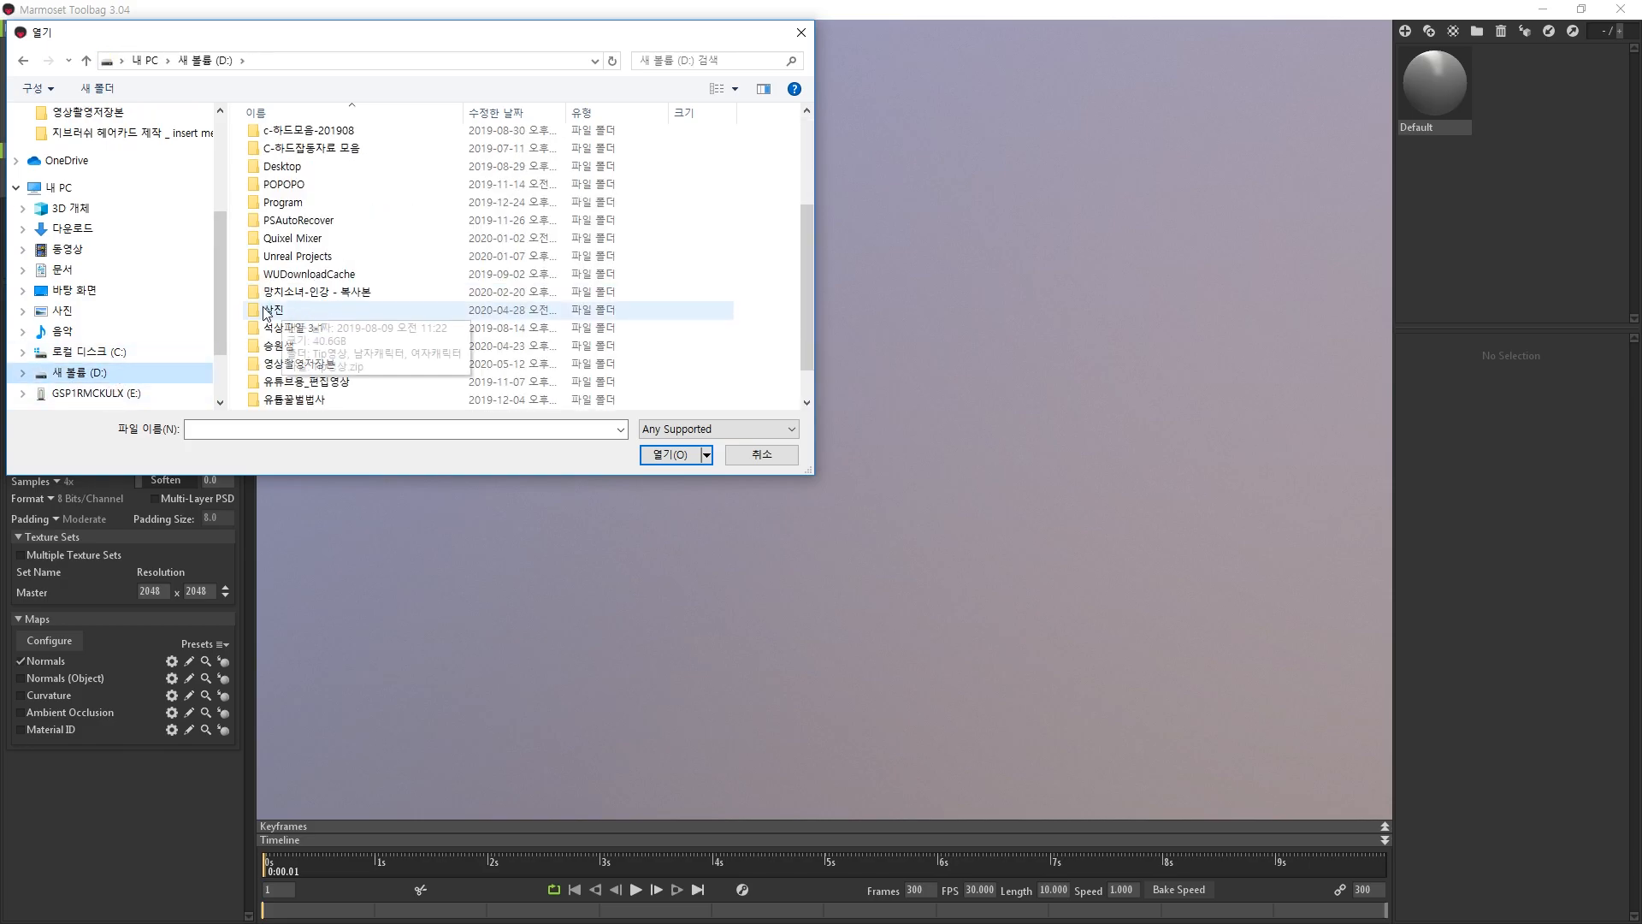
scroll(321, 342, down, 1)
double_click(312, 384)
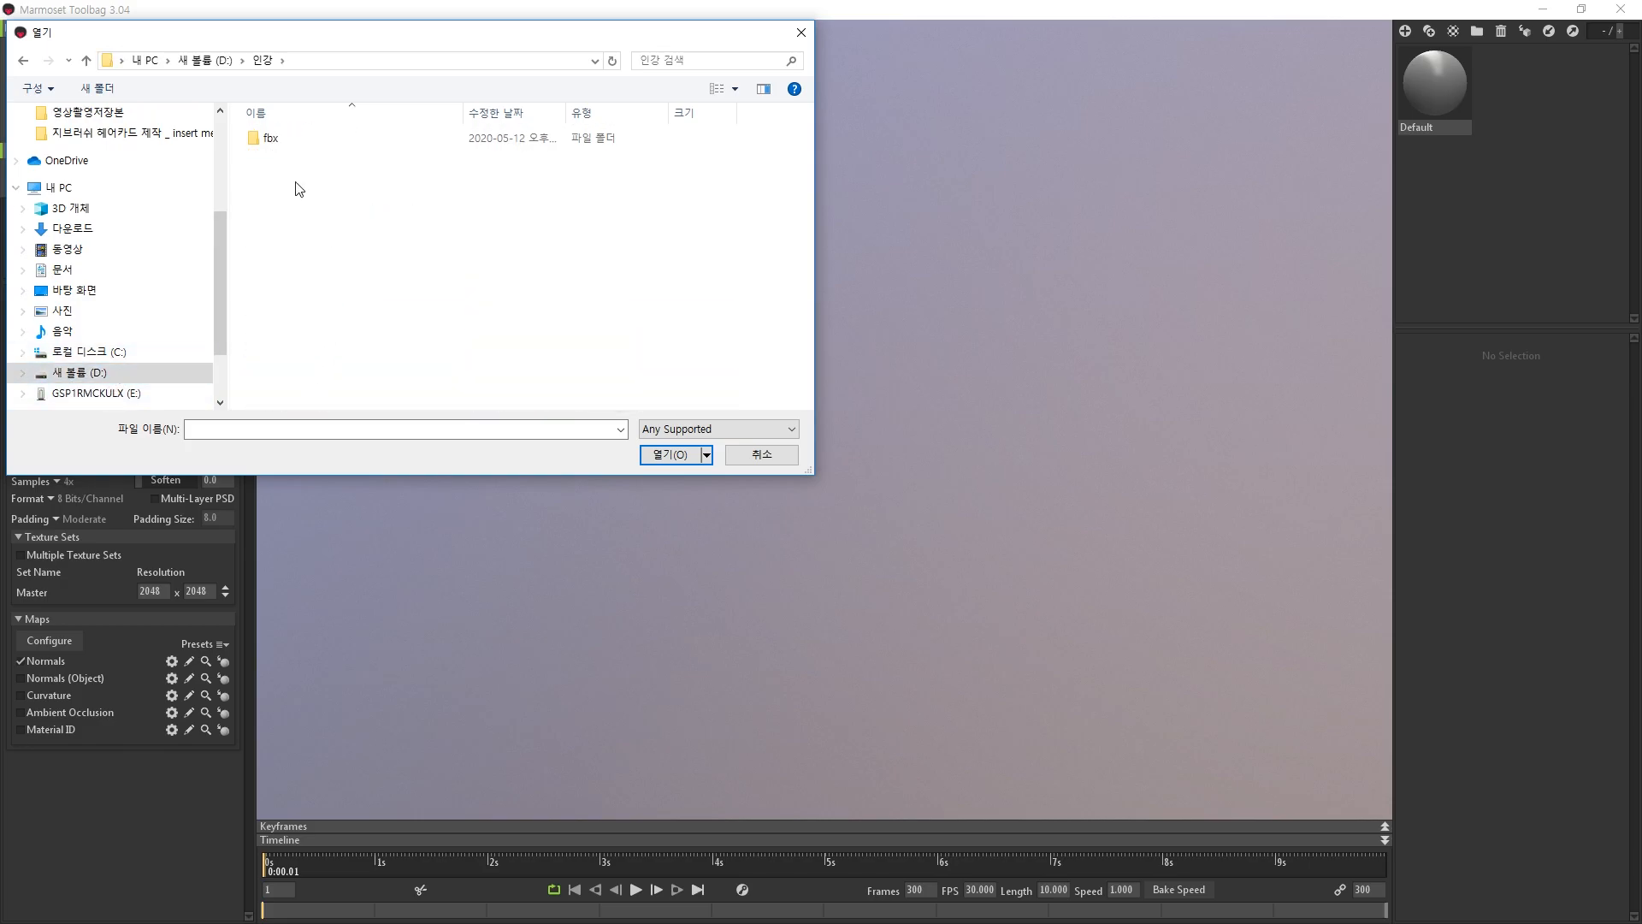
double_click(289, 145)
Import High.obj and Low.obj together into the scene.
click(330, 176)
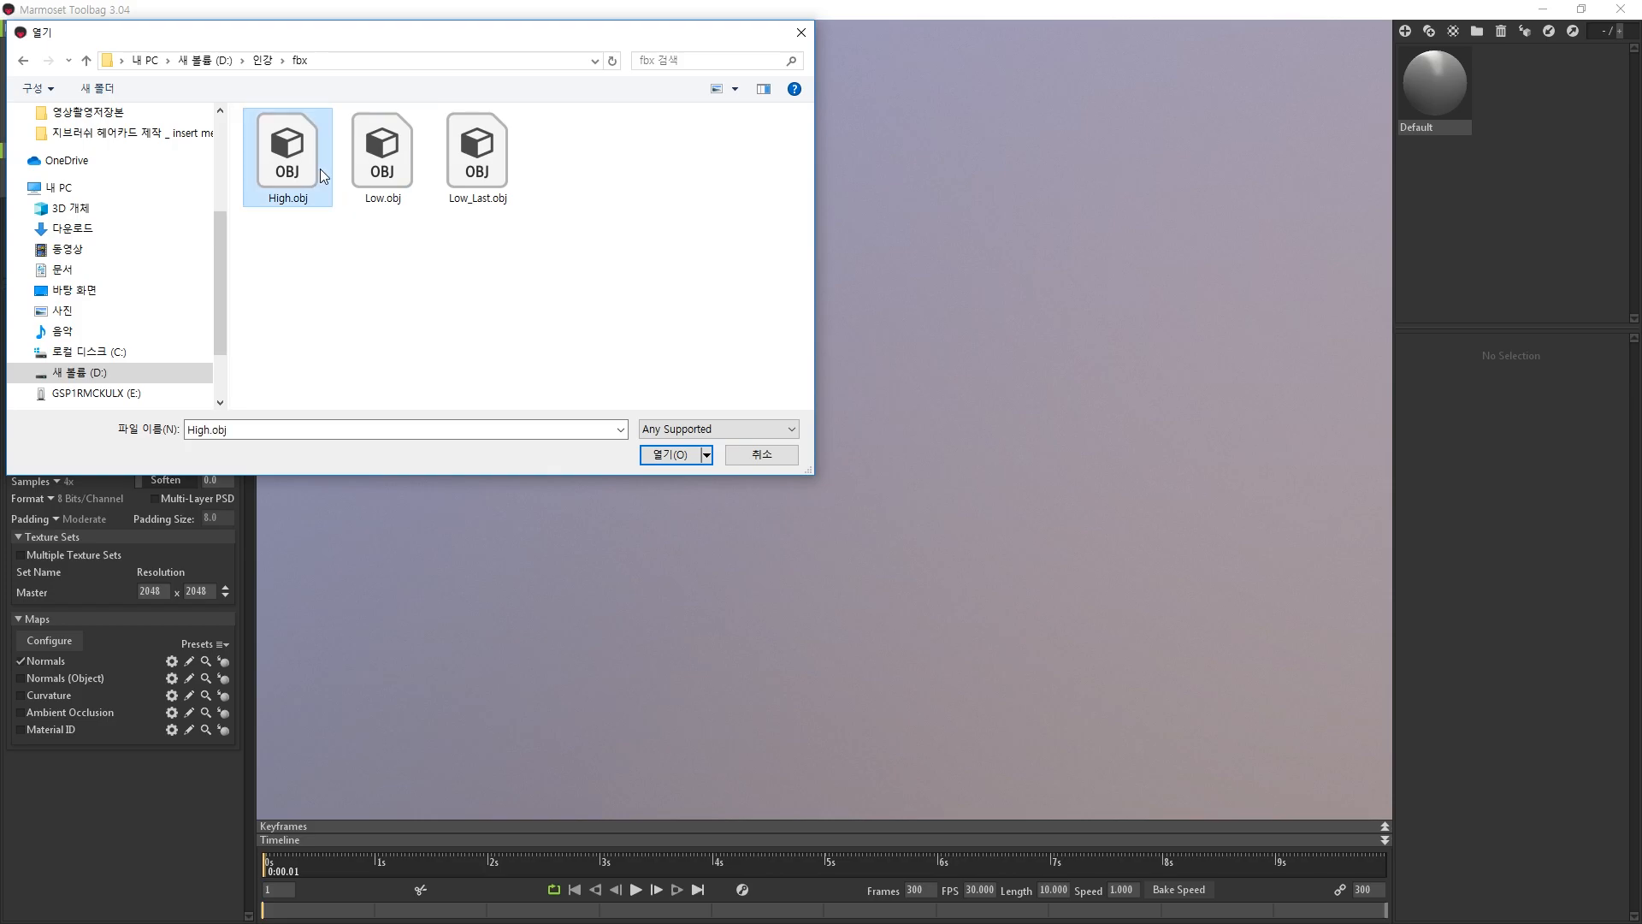
ctrl+click(396, 177)
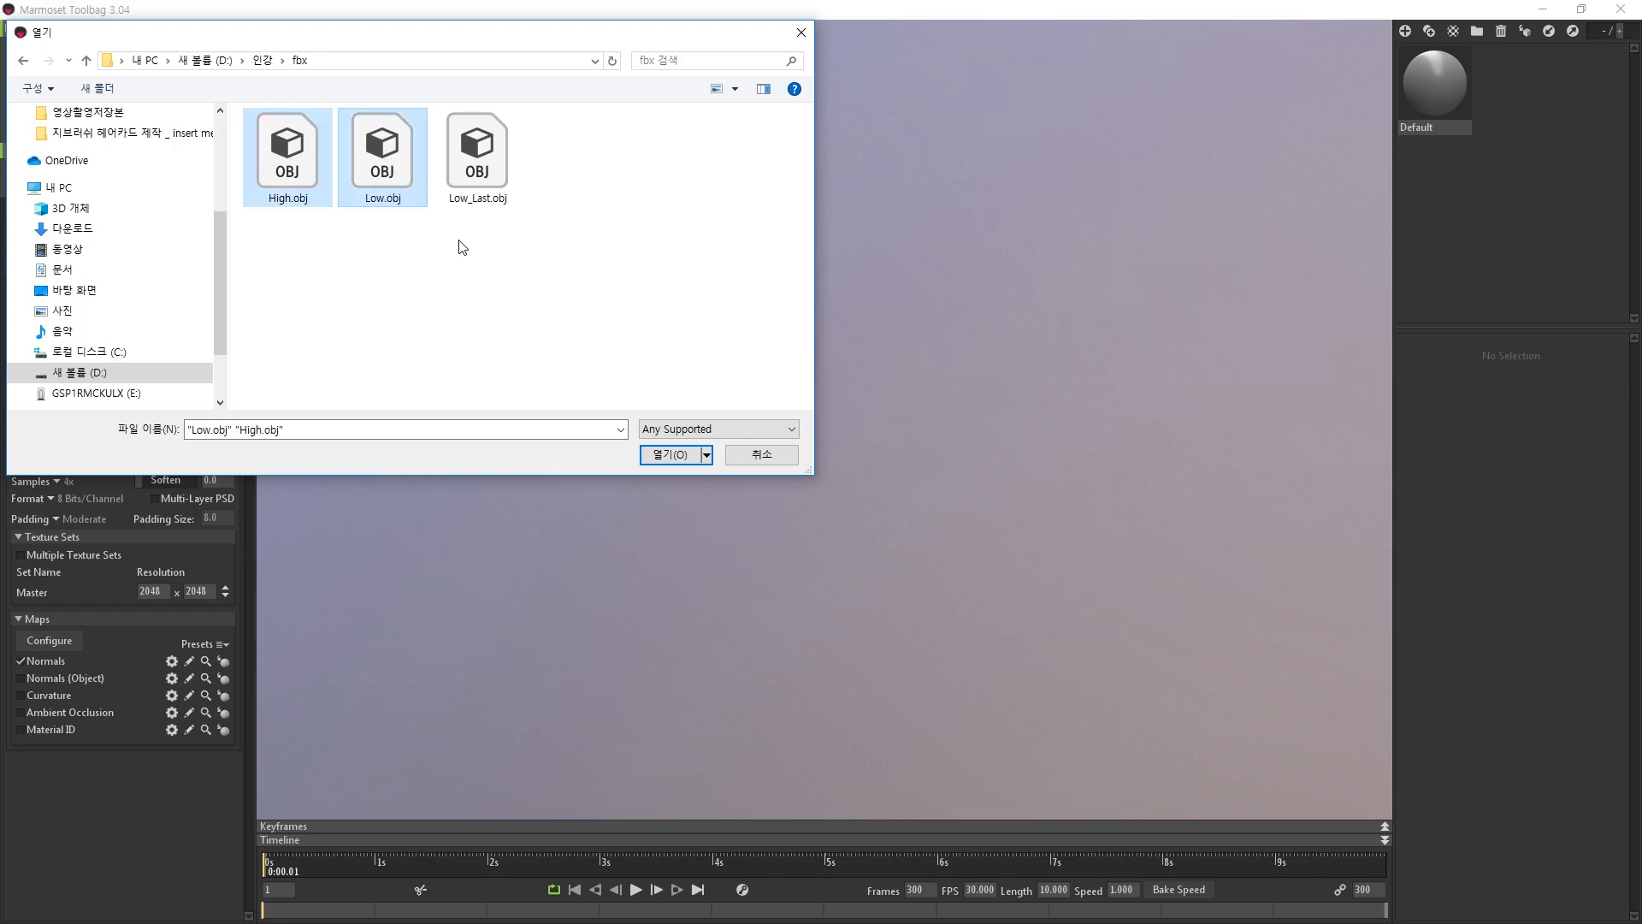
click(670, 455)
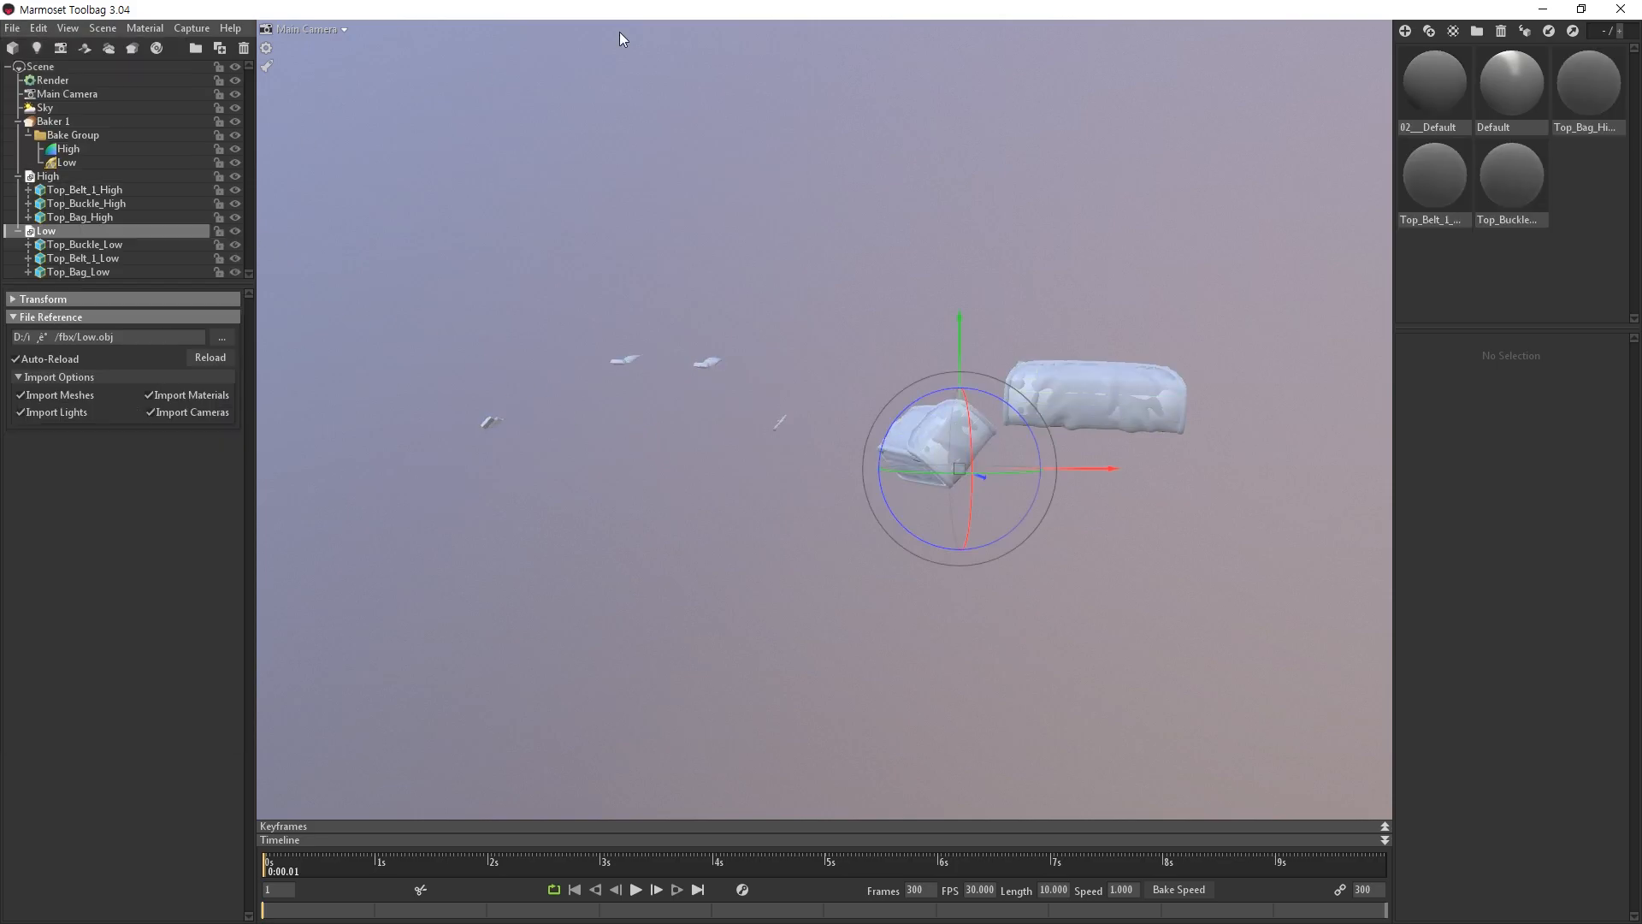
Examine the imported bags, buckle and belts, comparing the High group with the Low group.
drag(824, 377, 850, 498)
scroll(814, 505, up, 3)
scroll(843, 396, down, 2)
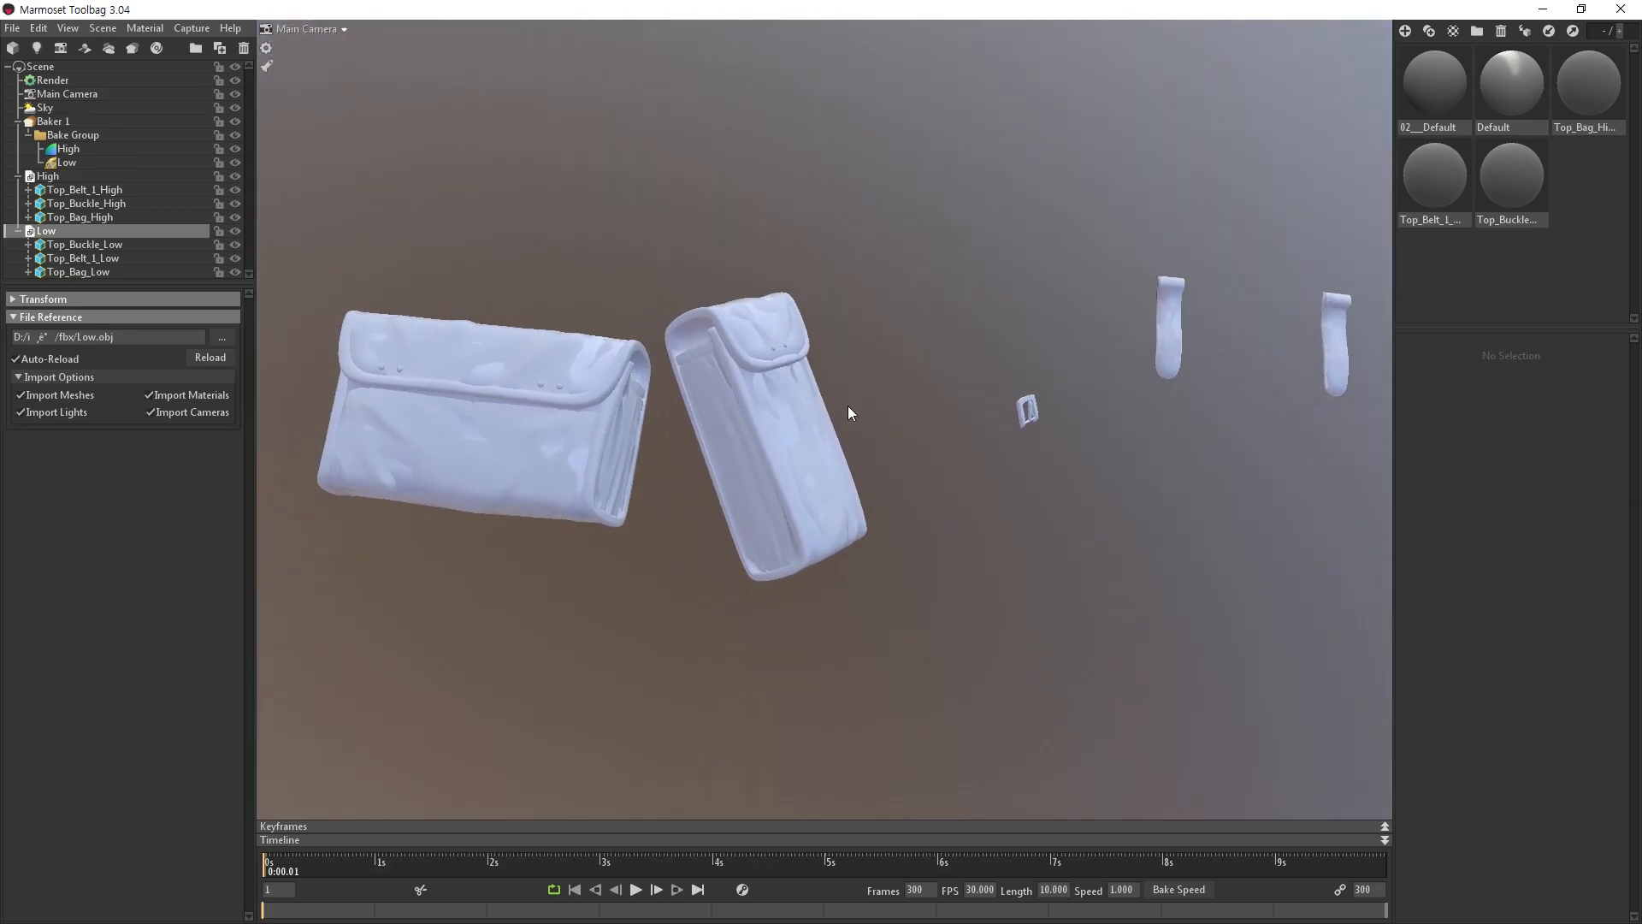
drag(916, 399, 1039, 383)
middle_drag(1039, 387, 947, 414)
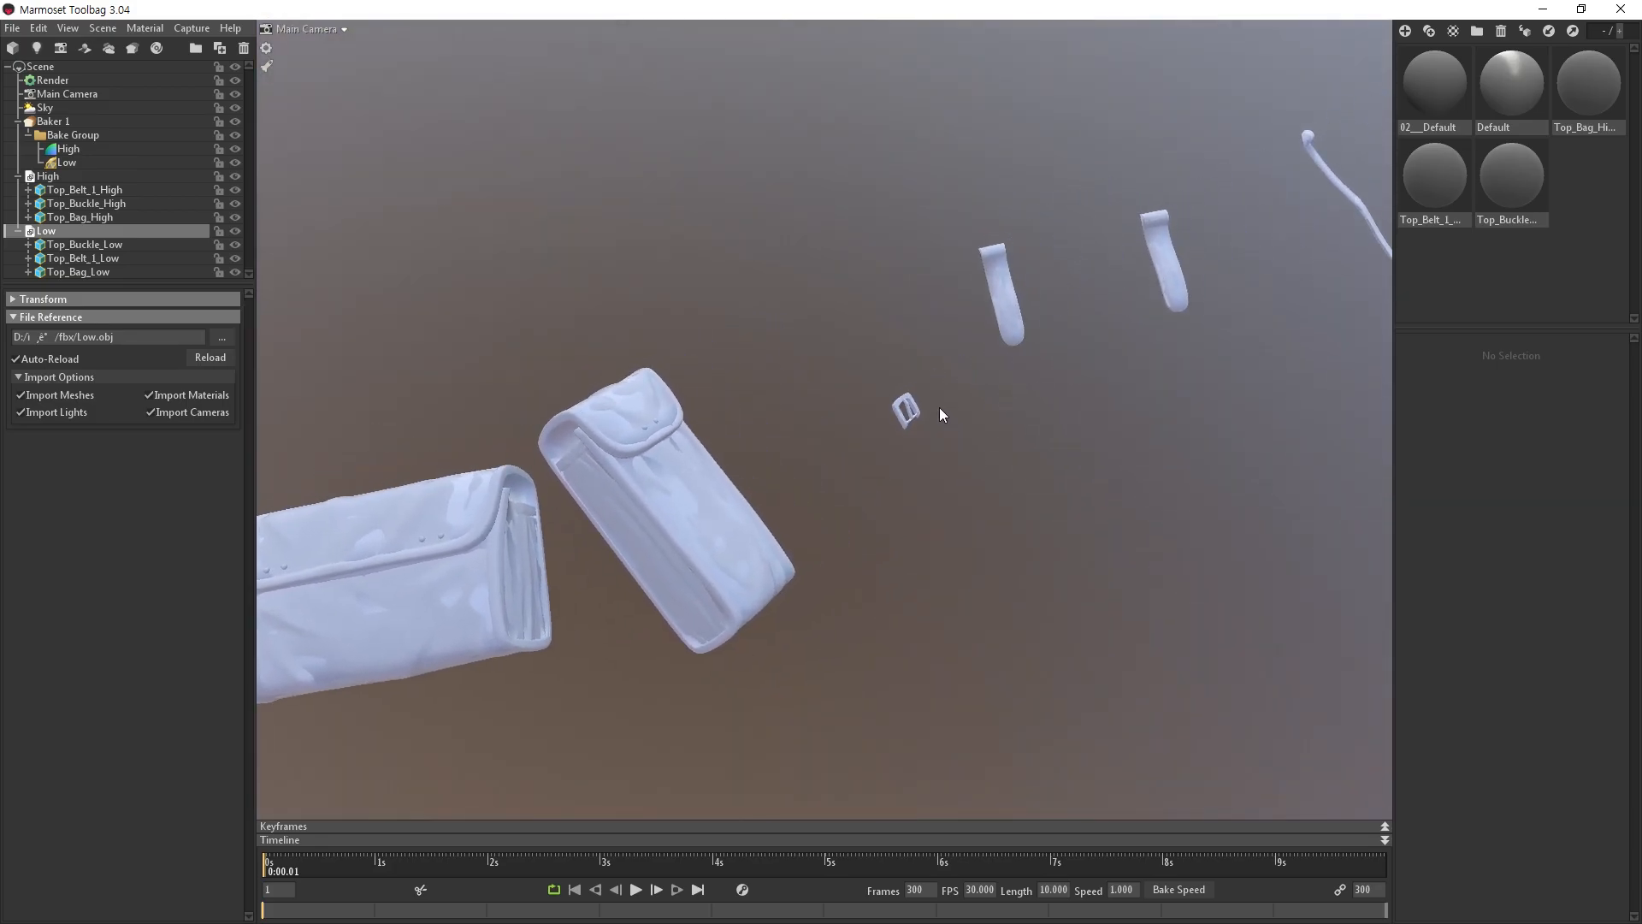
click(47, 177)
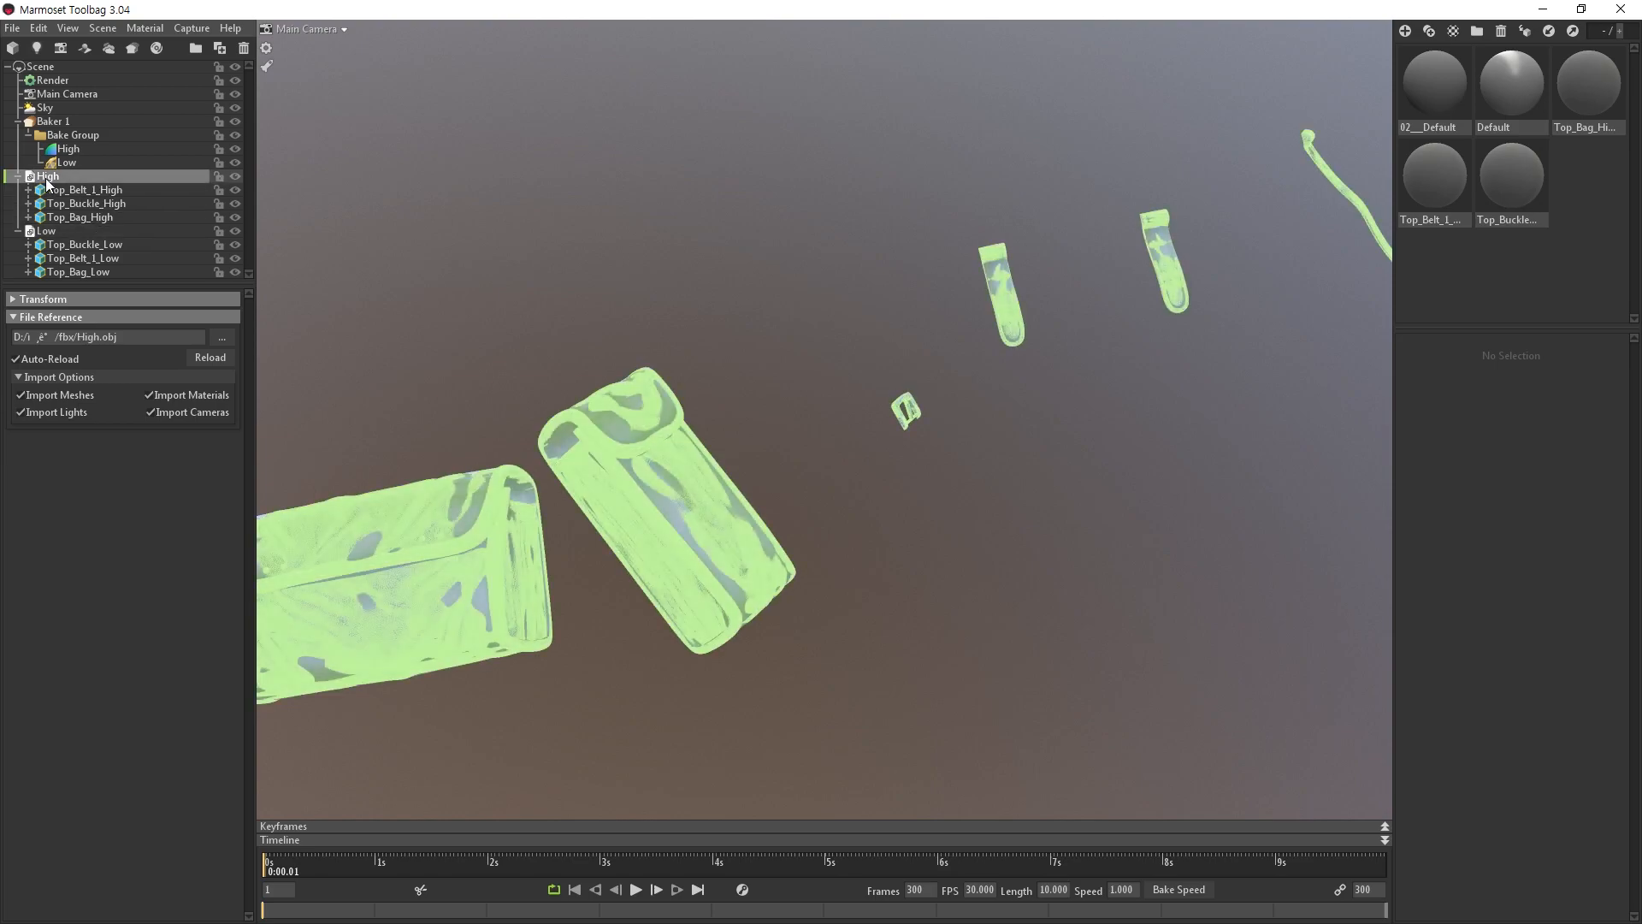
click(70, 234)
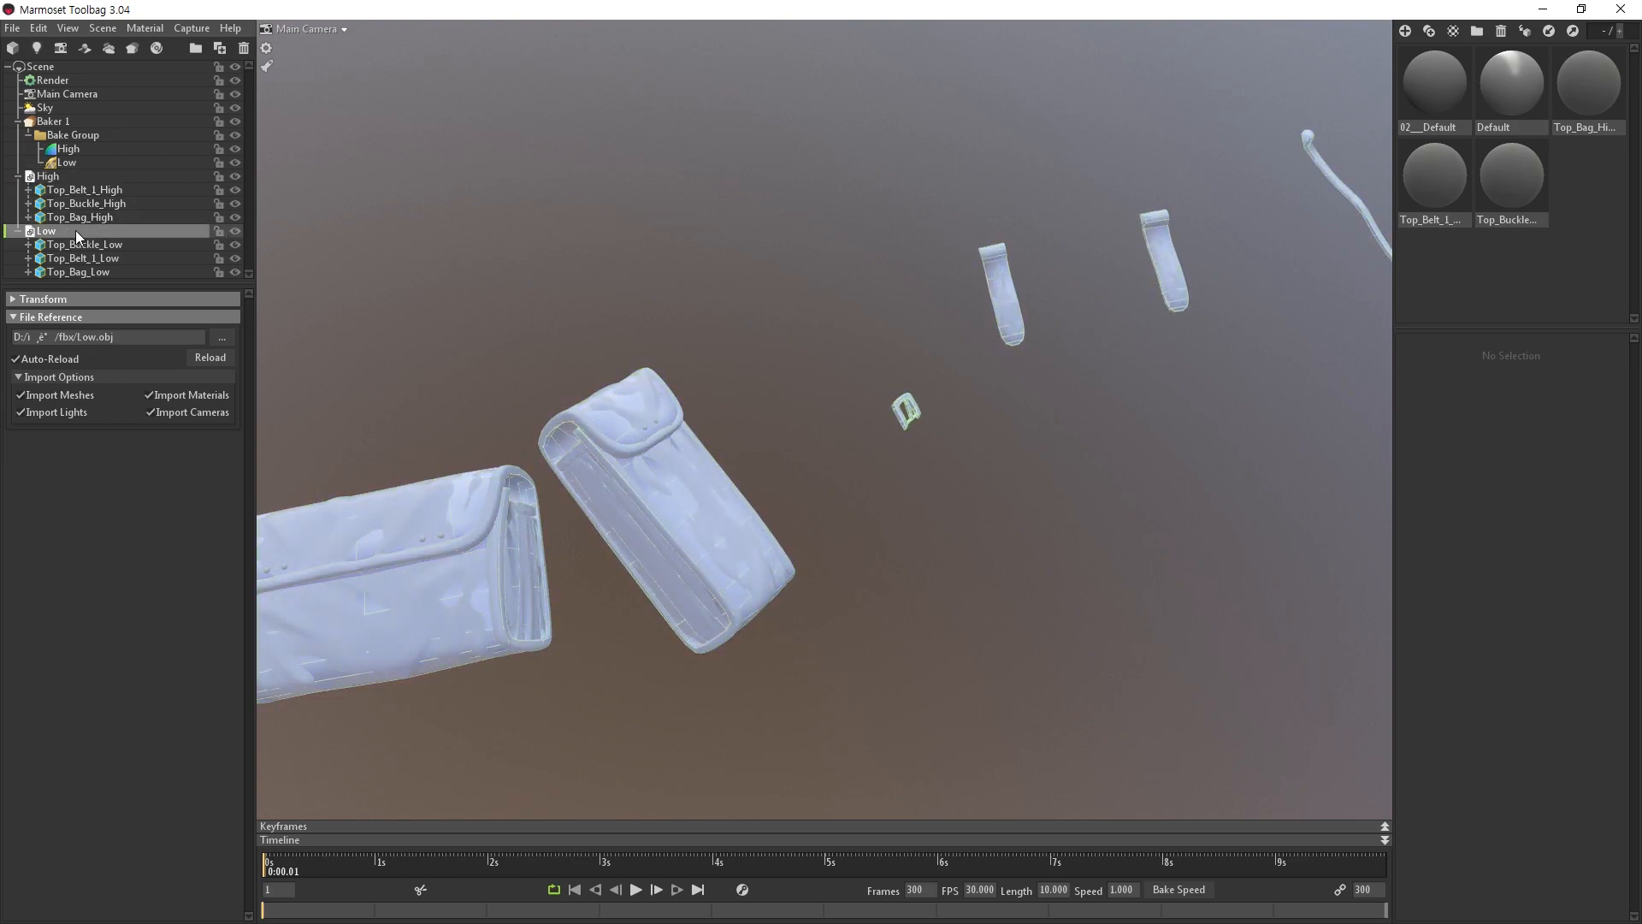
middle_drag(949, 330, 768, 355)
drag(768, 355, 872, 264)
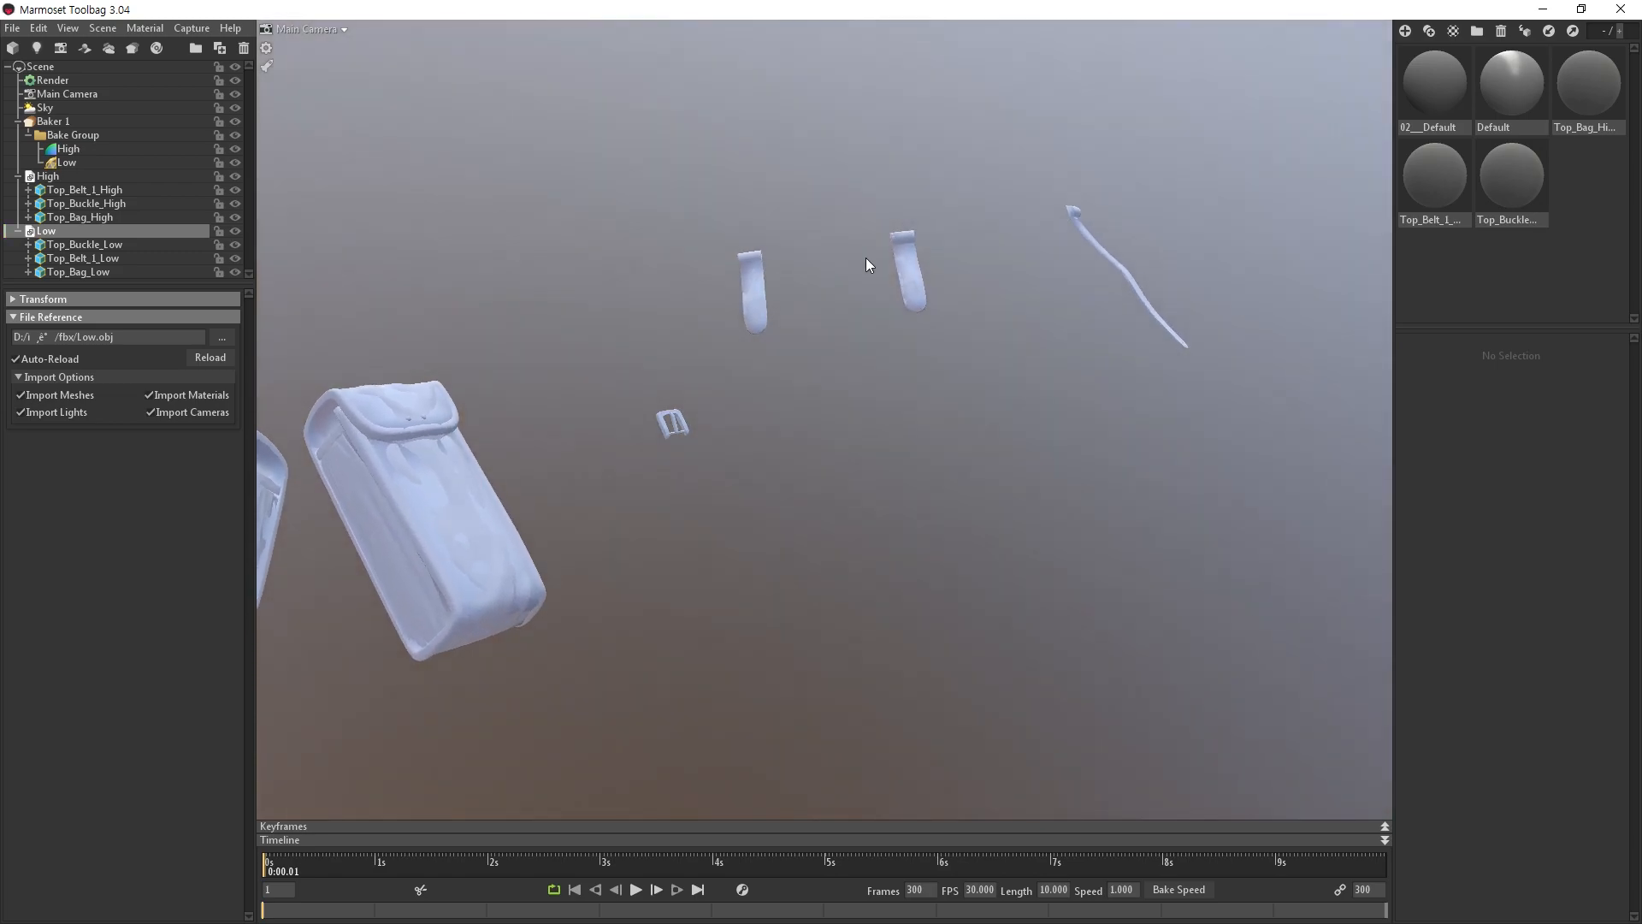
Check the individual low-poly meshes Top_Buckle_Low, Top_Belt_1_Low and Top_Bag_Low one by one.
click(84, 246)
click(86, 258)
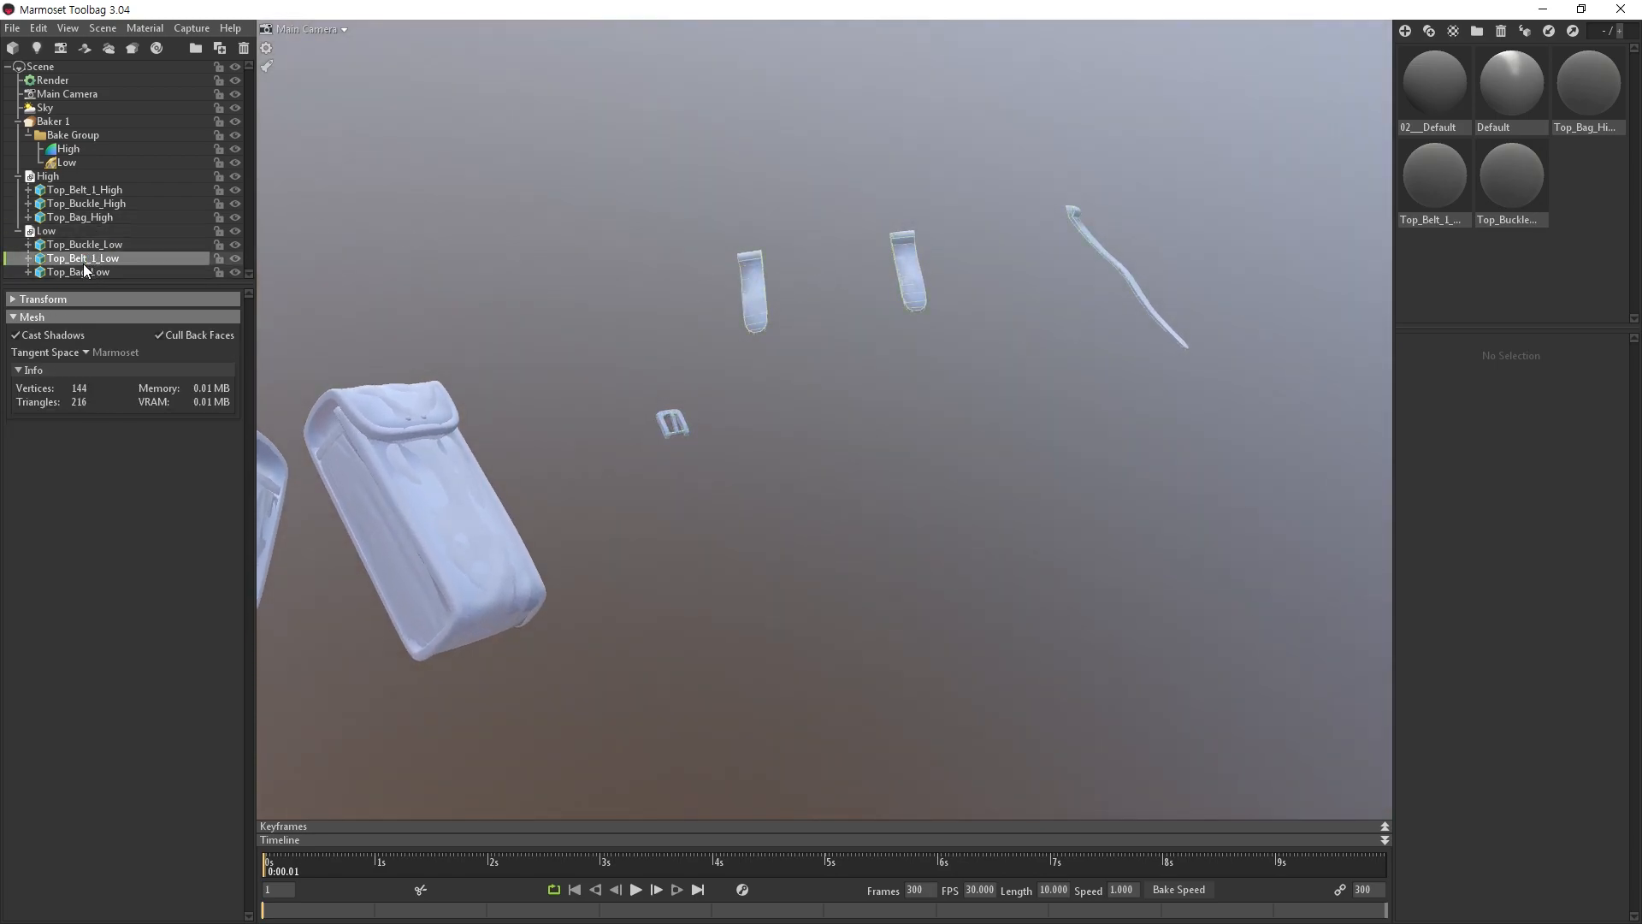
click(89, 272)
click(94, 258)
click(85, 244)
click(85, 258)
click(84, 272)
Move the imported High group into the Bake Group's High slot and the Low group into its Low slot.
click(59, 180)
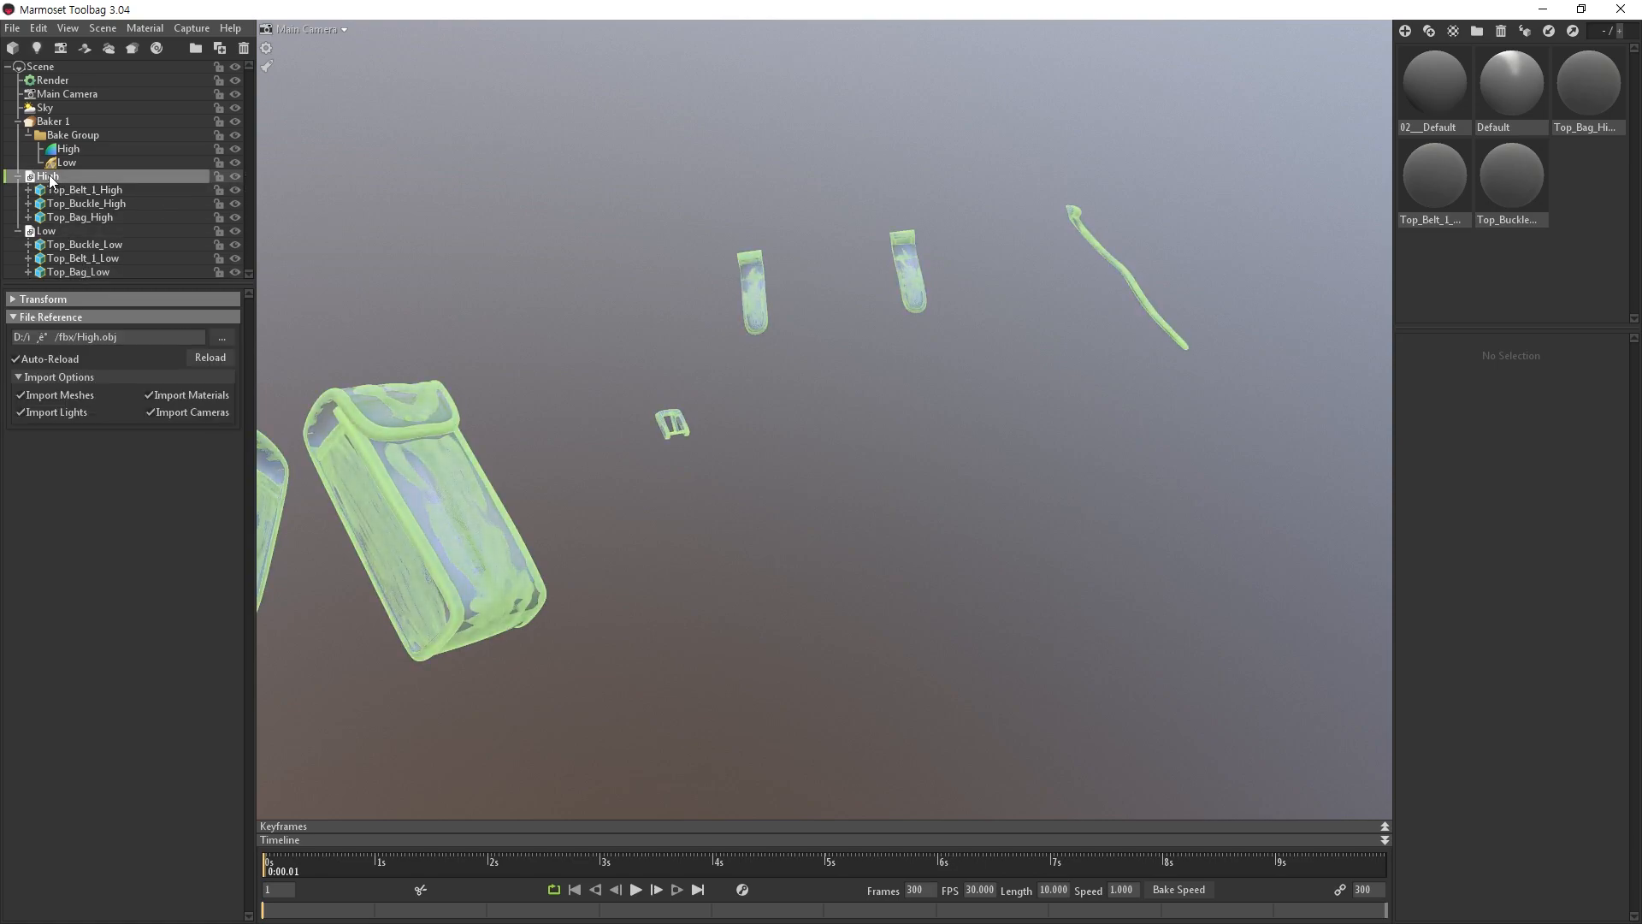
mouse_move(86, 171)
mouse_down()
mouse_move(68, 132)
mouse_move(63, 156)
mouse_up()
drag(44, 231, 77, 220)
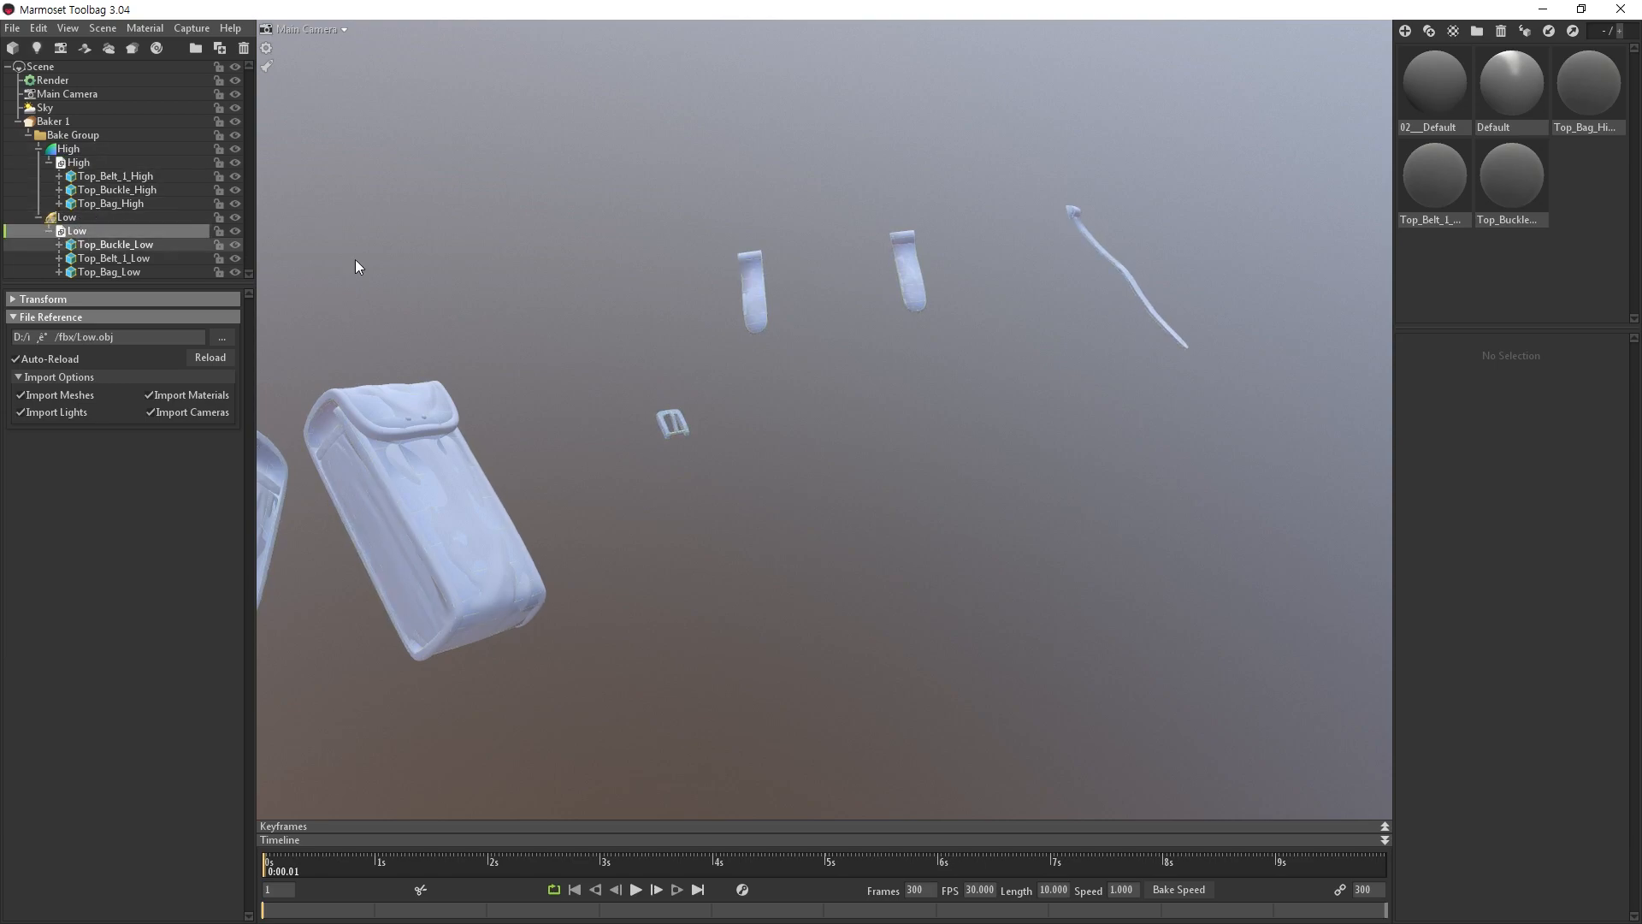
For Baker 1's output path, create a new folder named Texture inside the 인강 folder and open it.
click(60, 122)
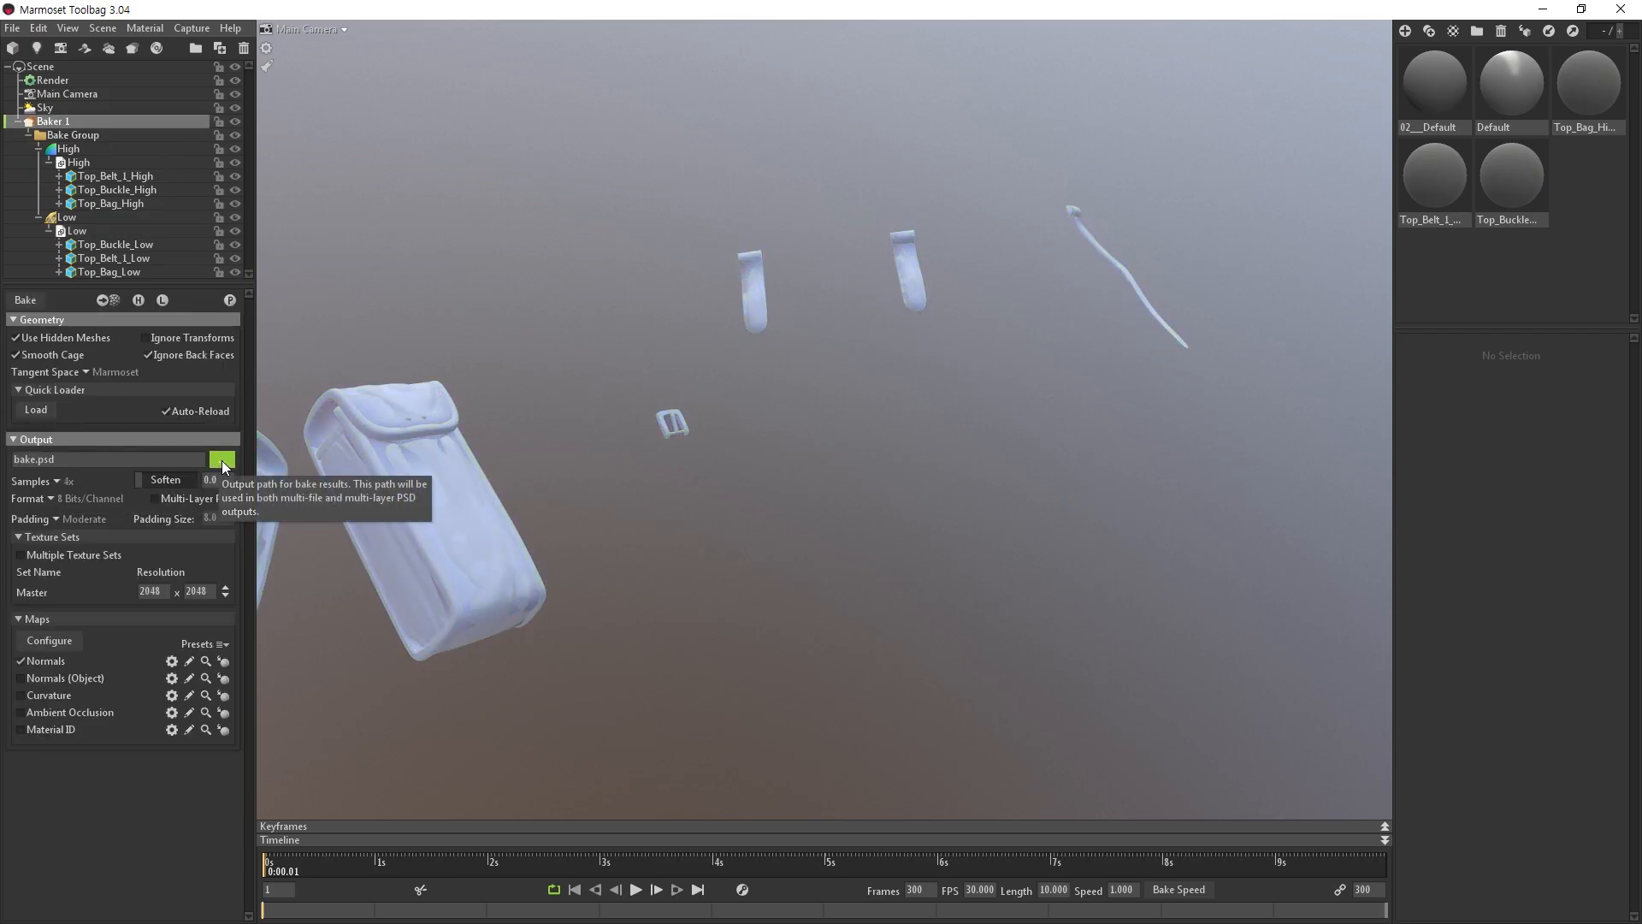
click(224, 462)
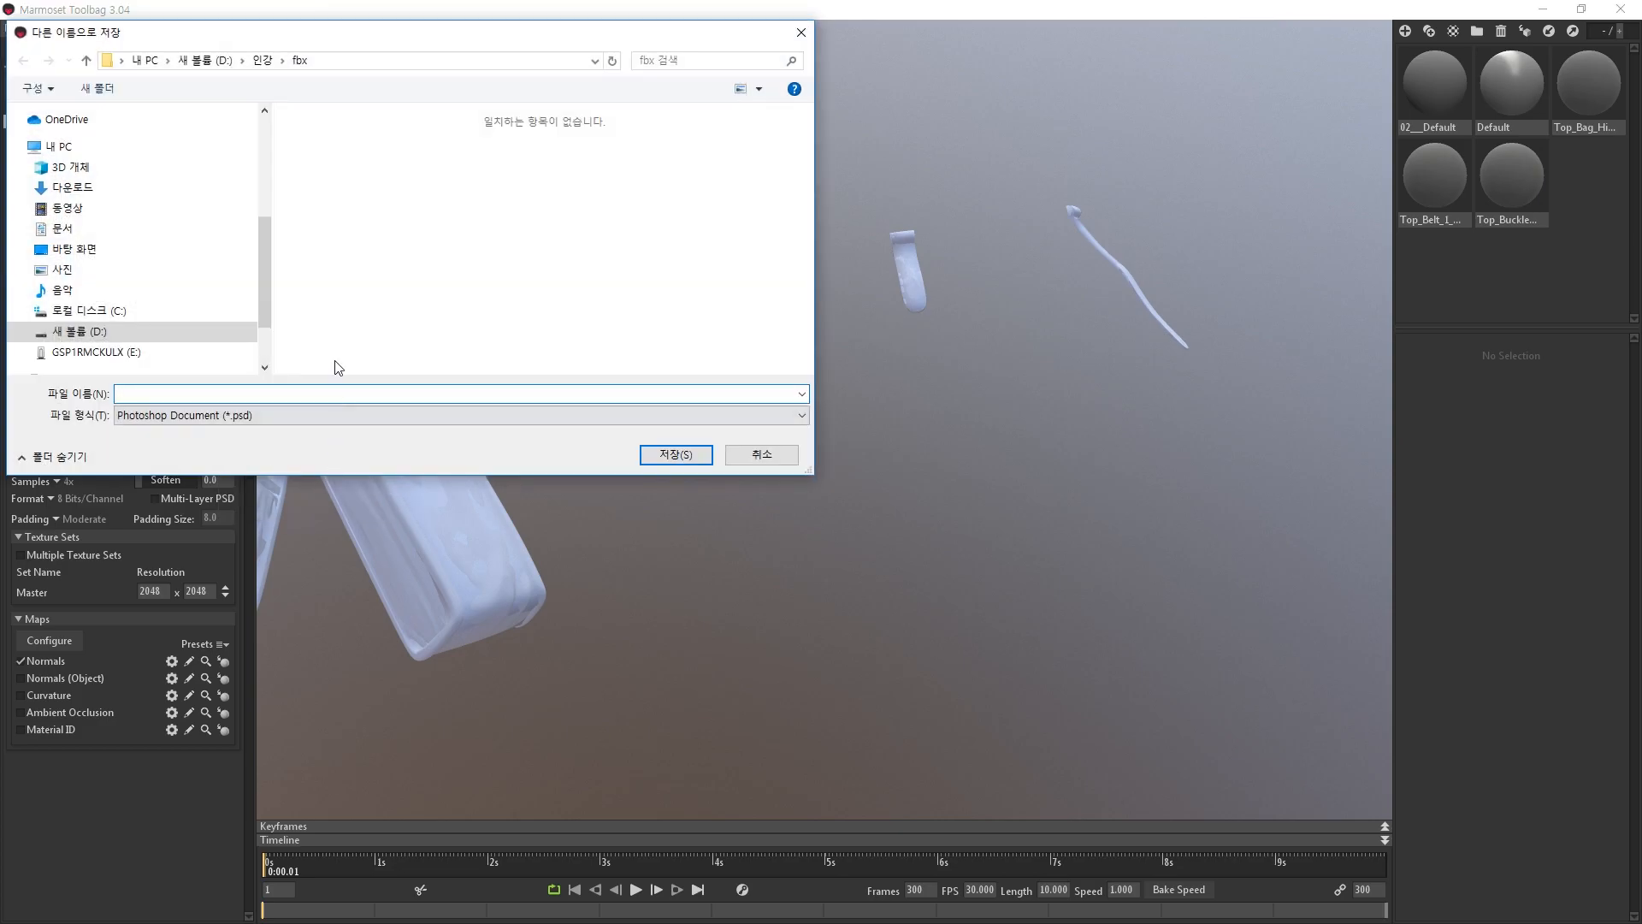
click(263, 61)
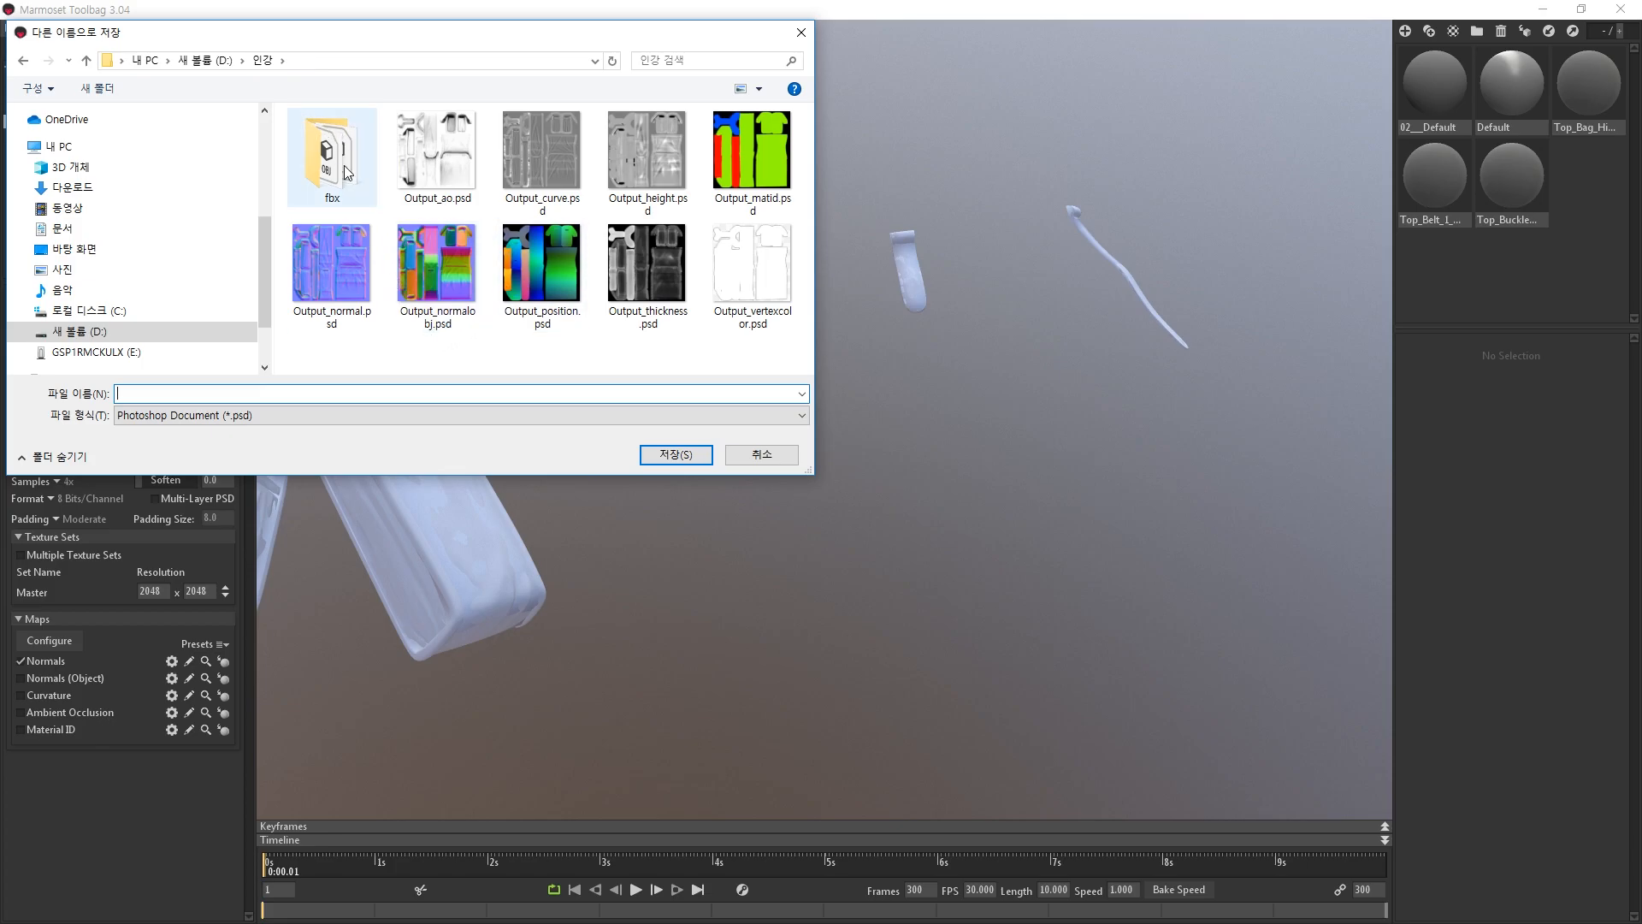
right_click(370, 359)
click(395, 365)
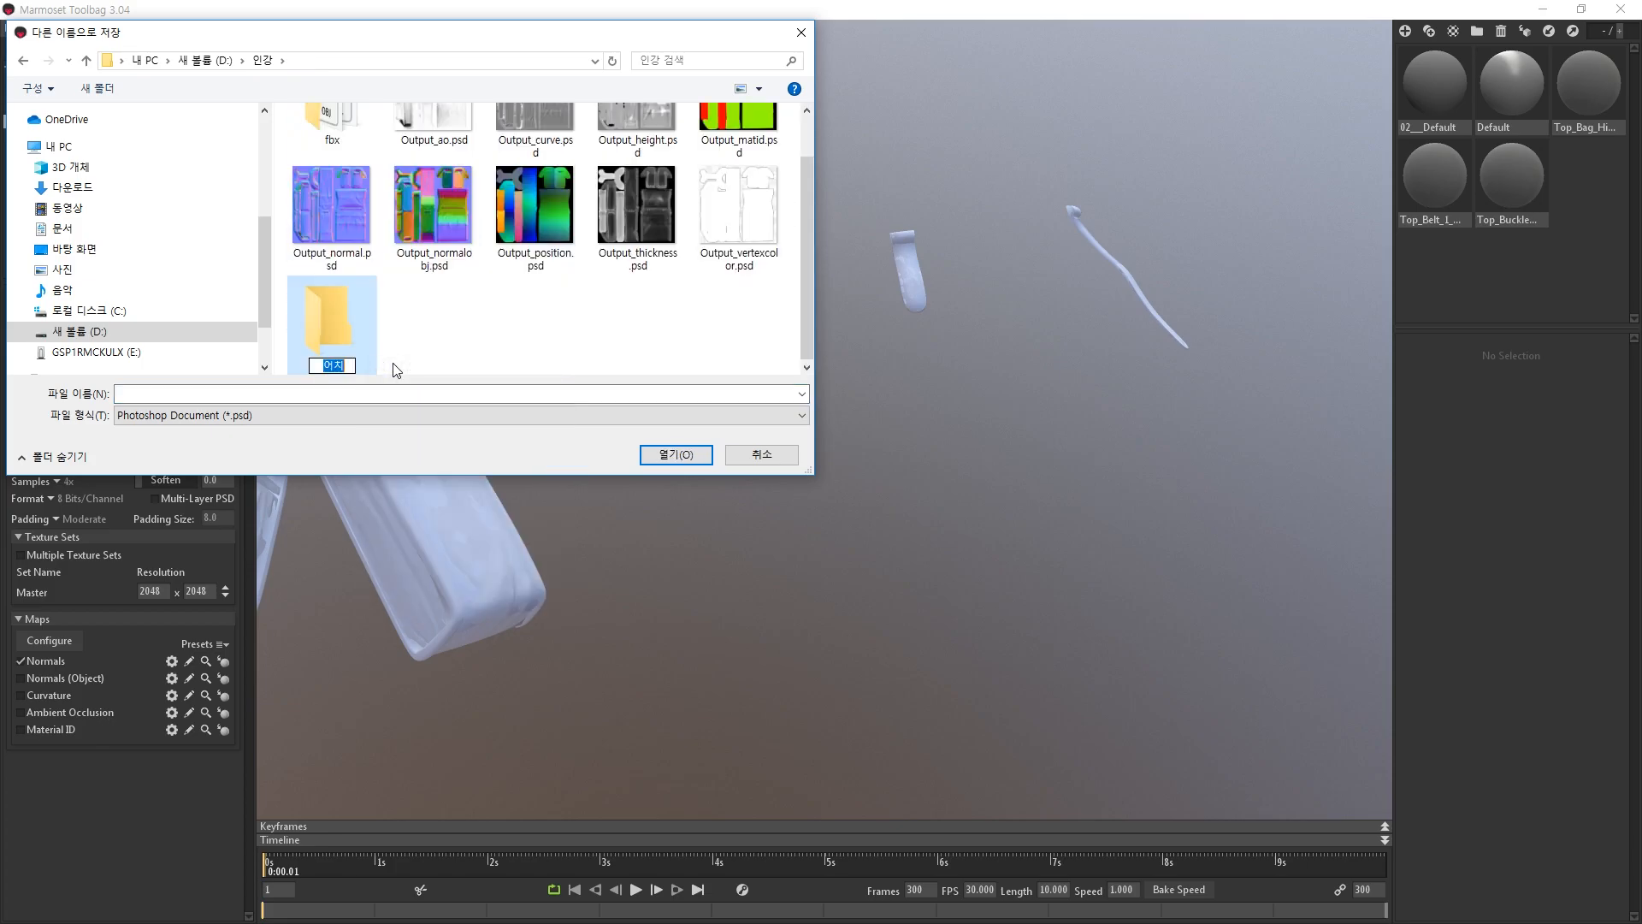
text(Texture)
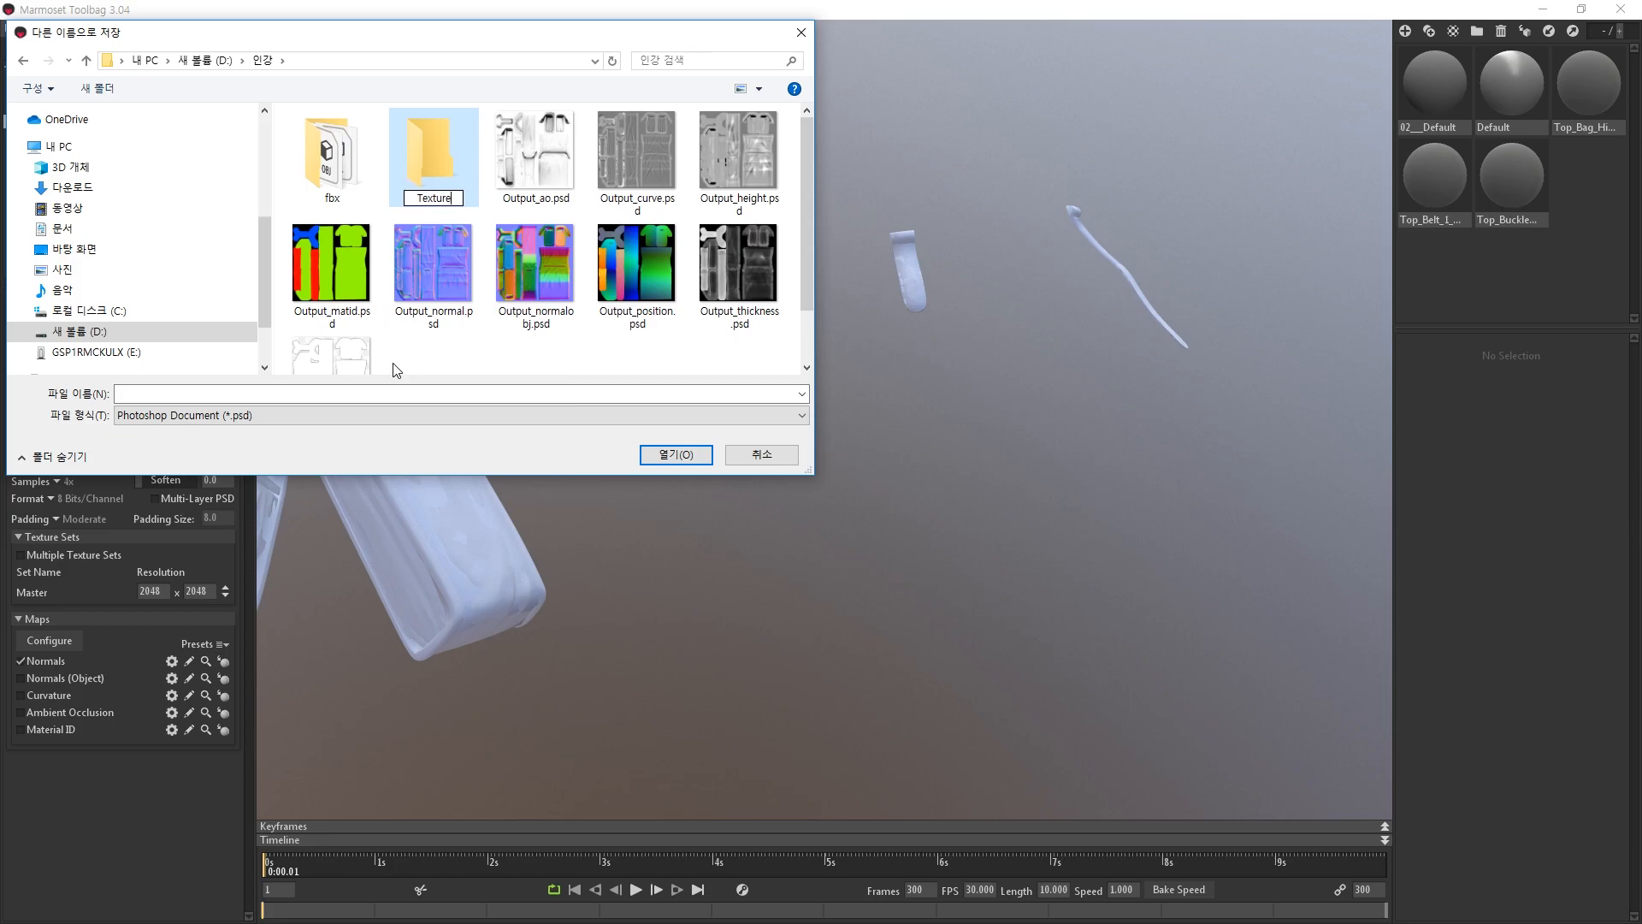
key(Return)
double_click(431, 163)
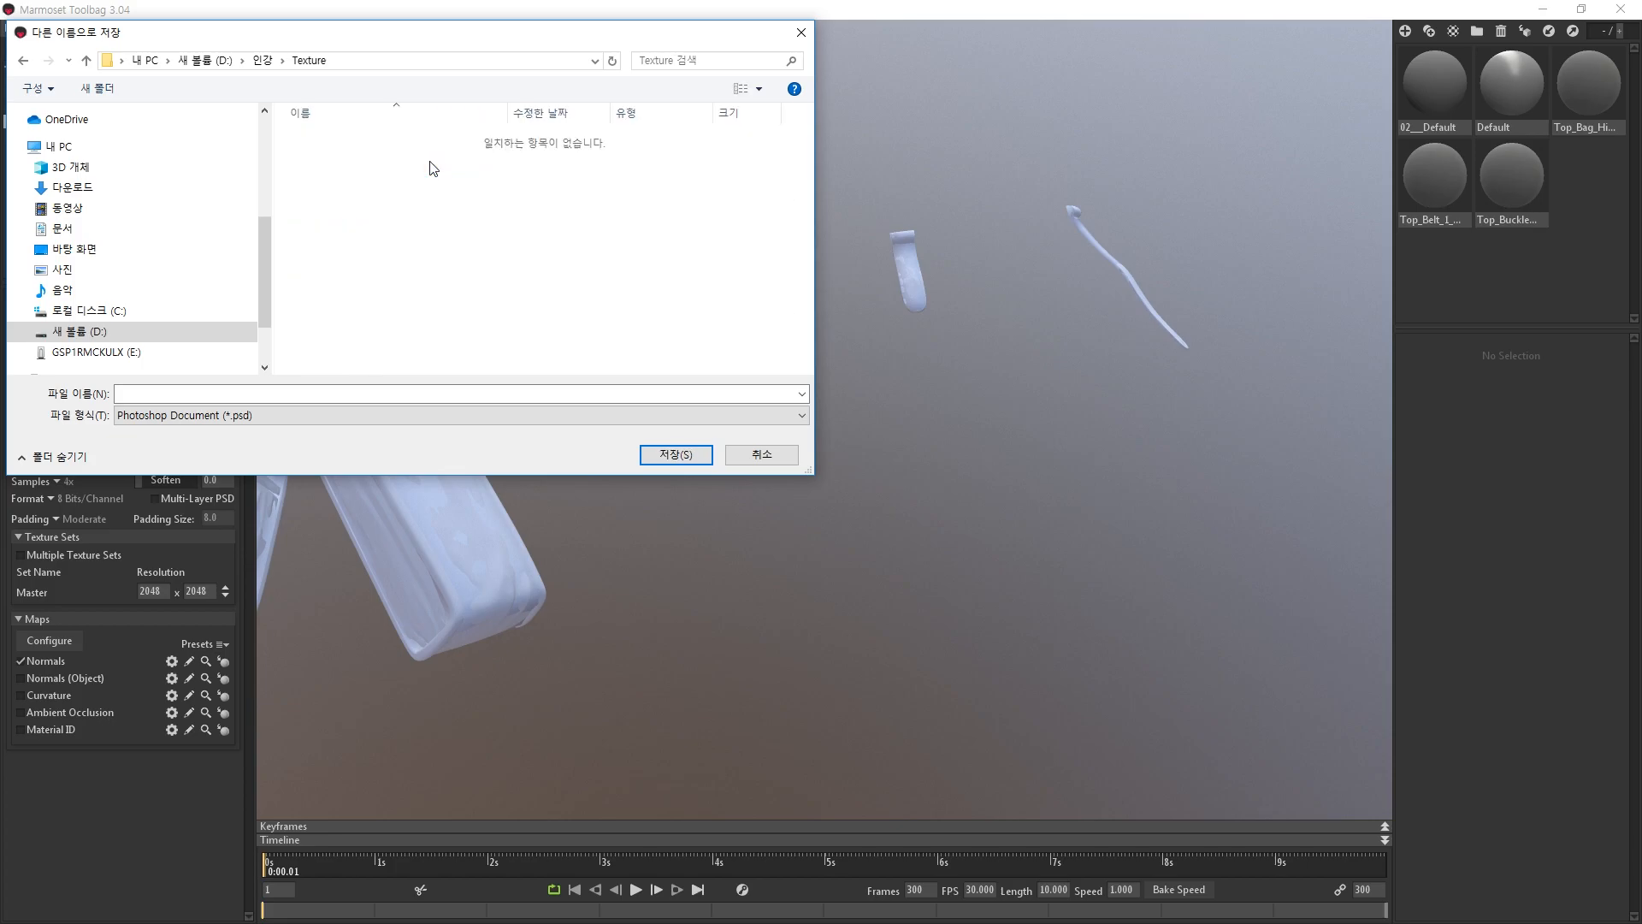
Name the bake output Baker and save it as a Photoshop Document in the Texture folder.
click(616, 391)
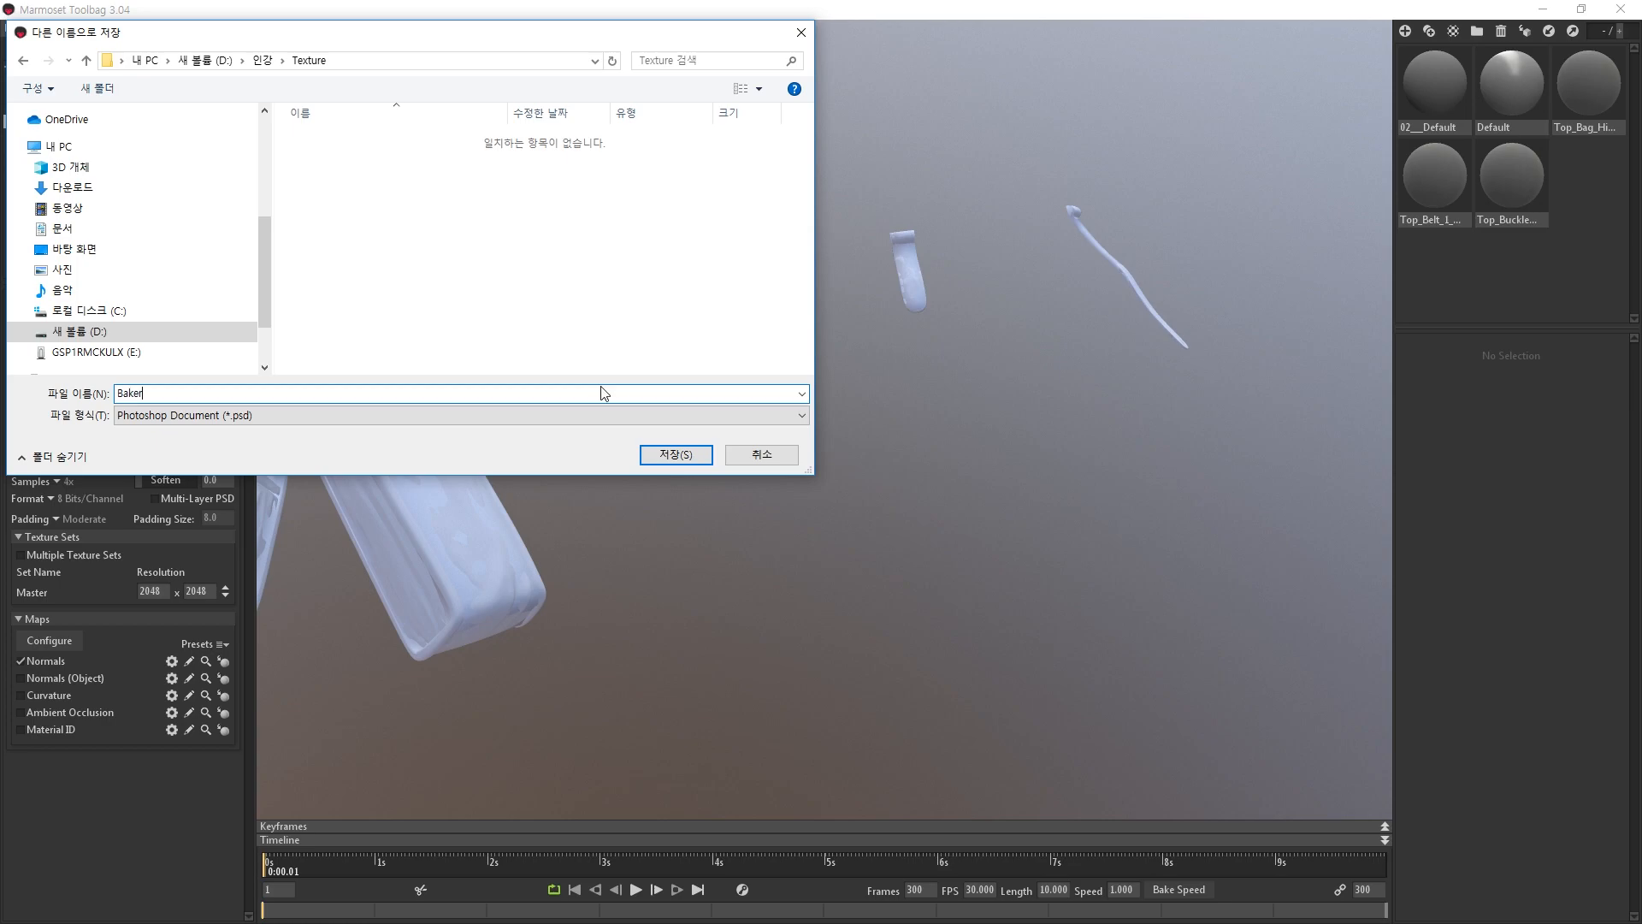
double_click(150, 392)
click(150, 392)
click(659, 458)
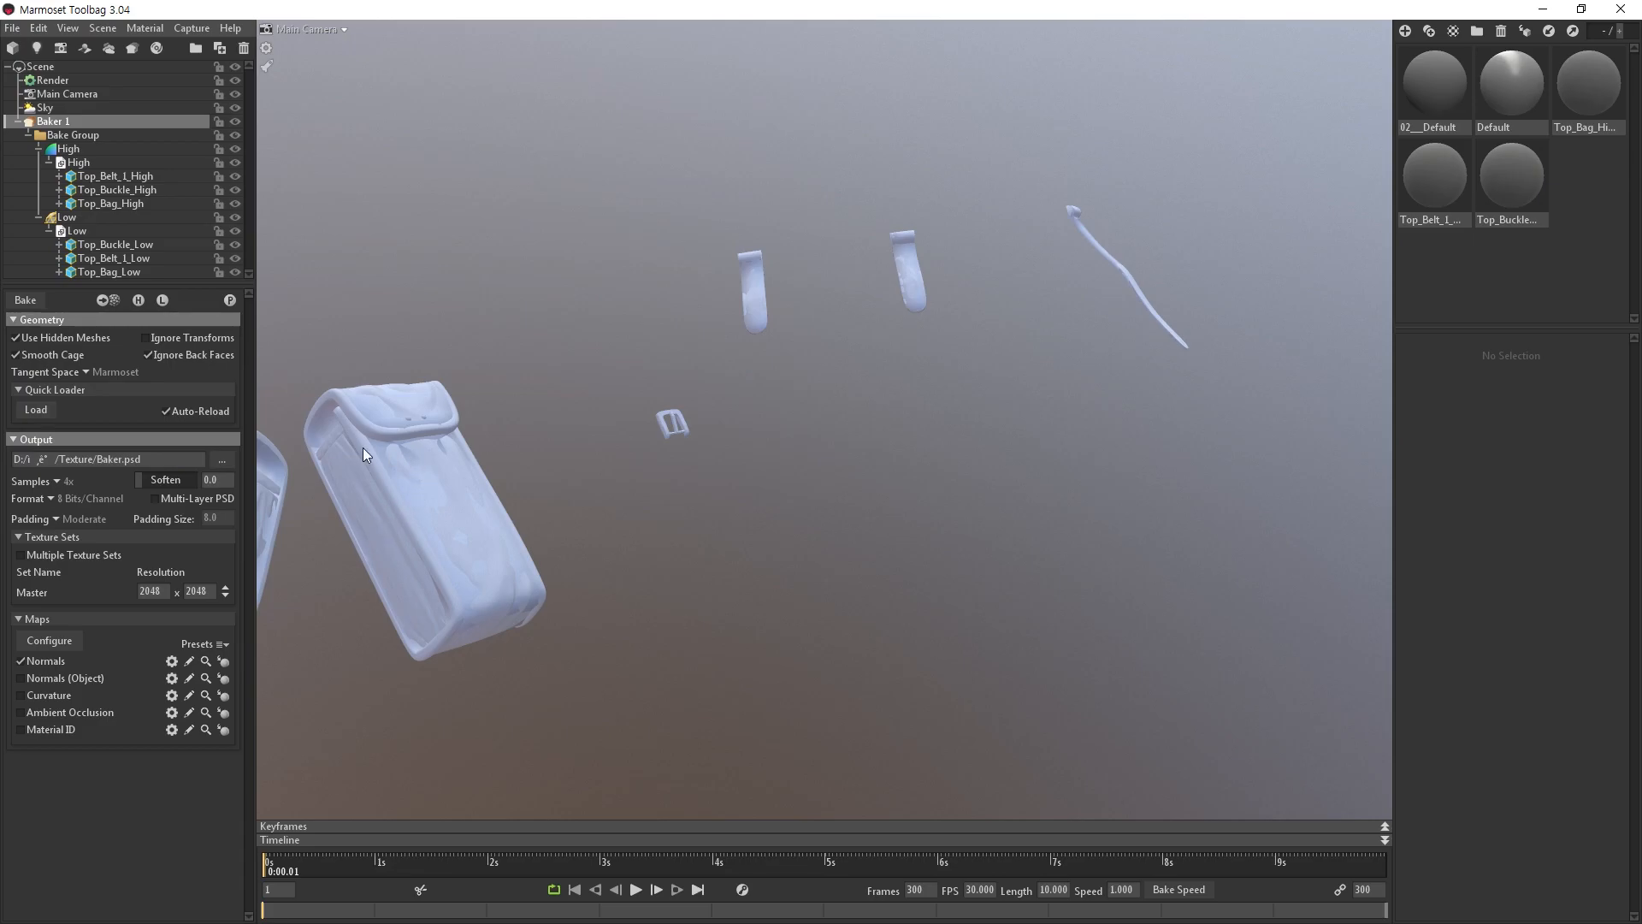
Set the bake output's samples to 16x and its format to 16 Bits/Channel.
drag(531, 453, 459, 484)
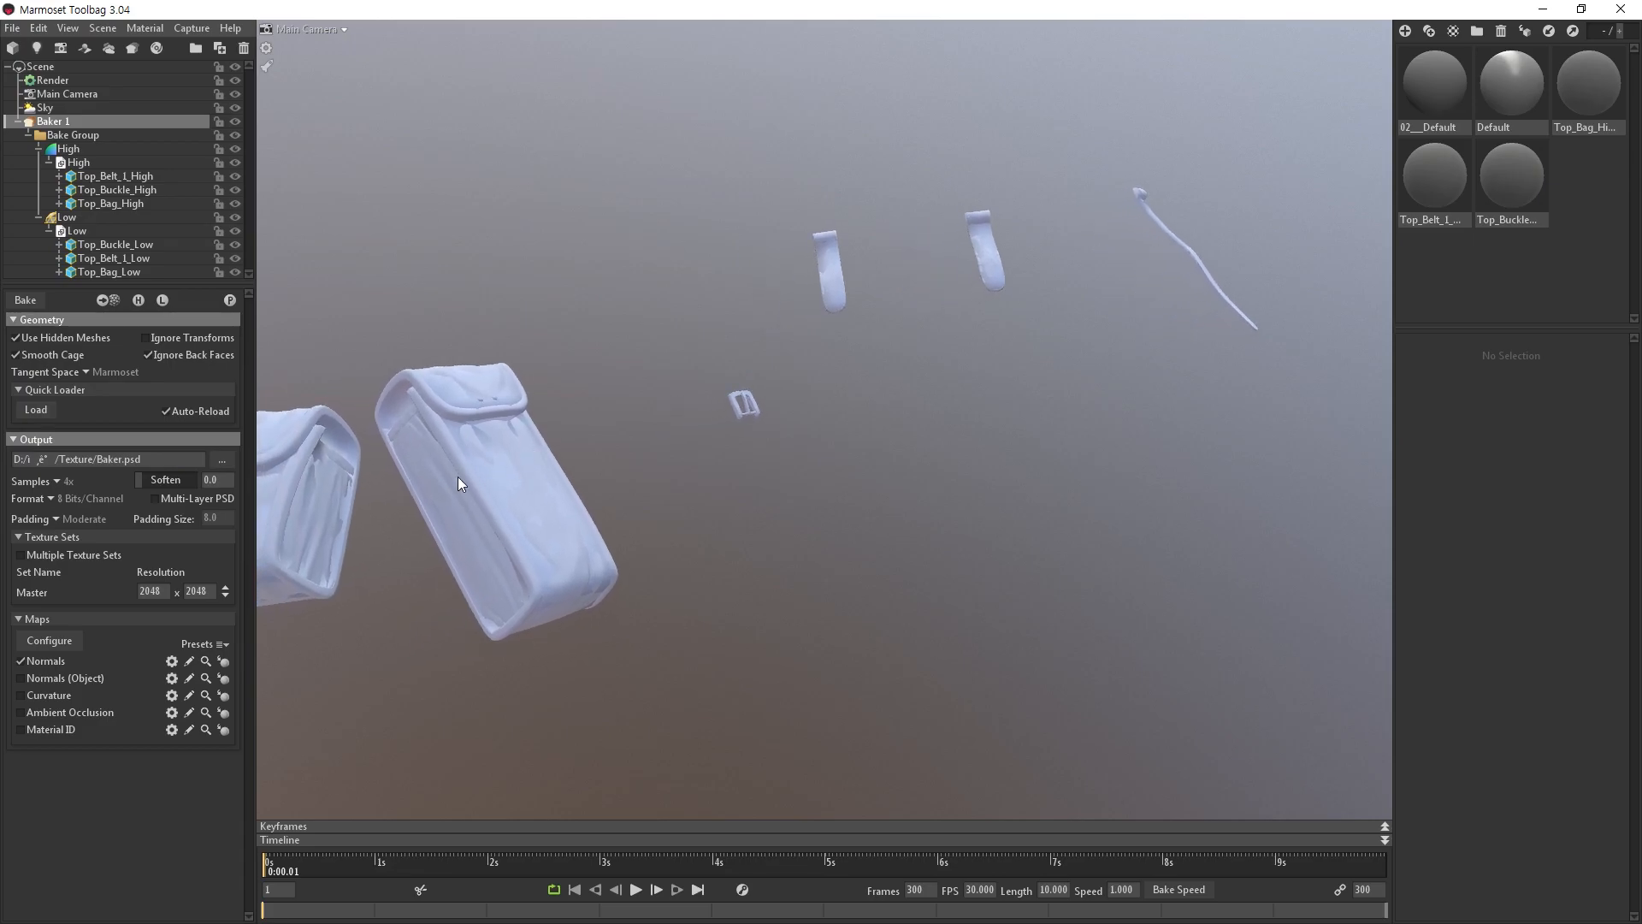
click(58, 480)
click(51, 496)
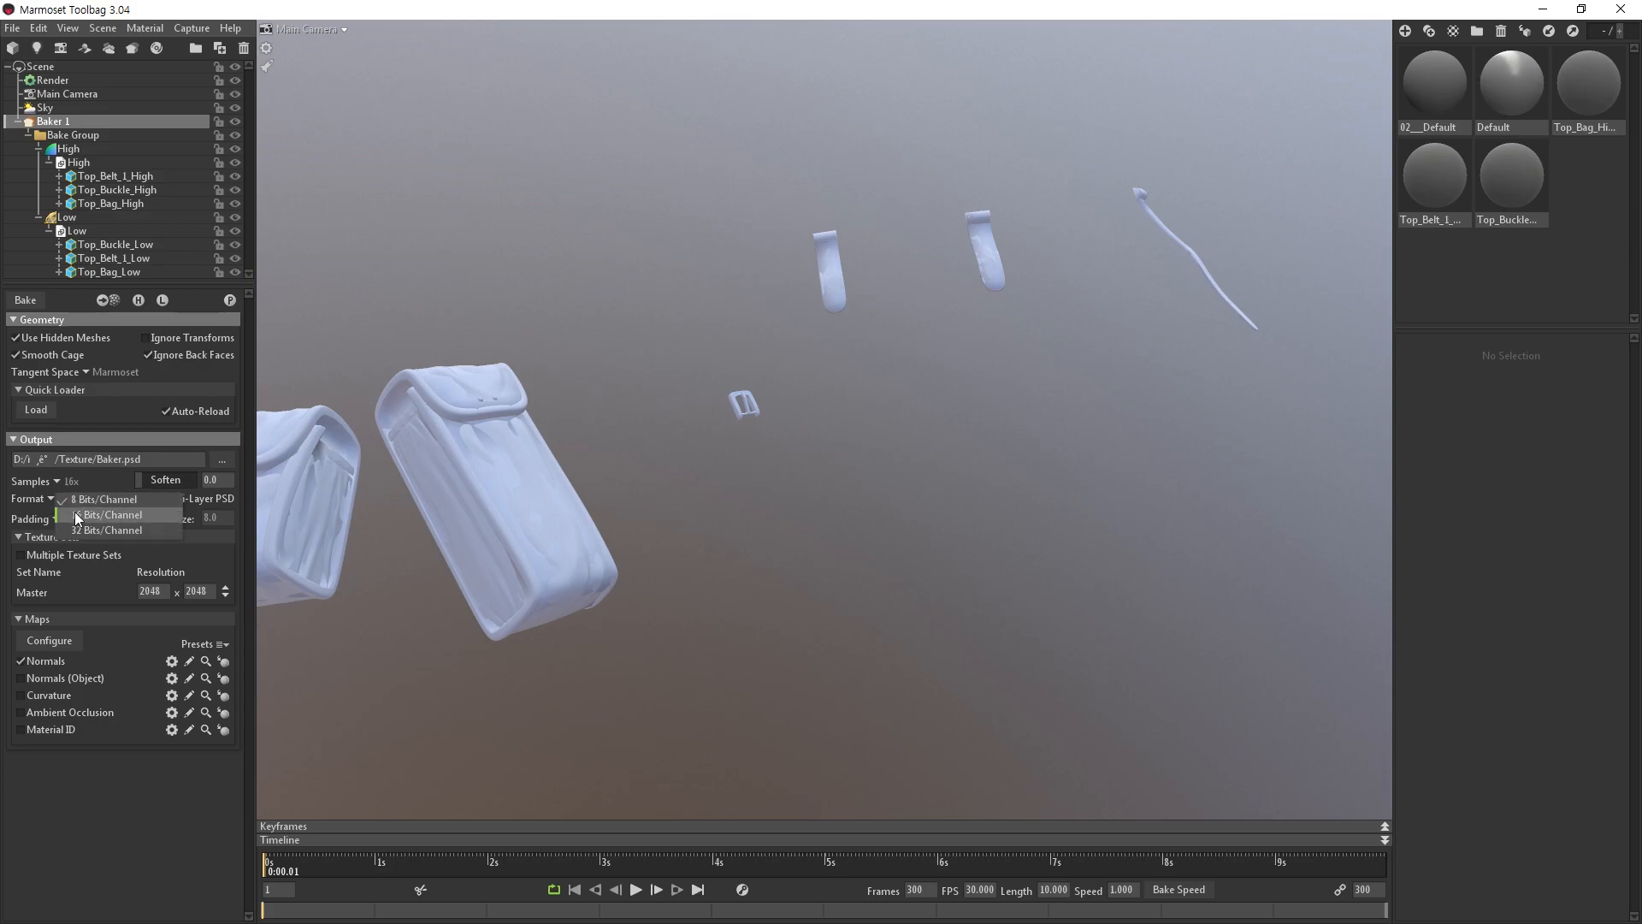
click(76, 515)
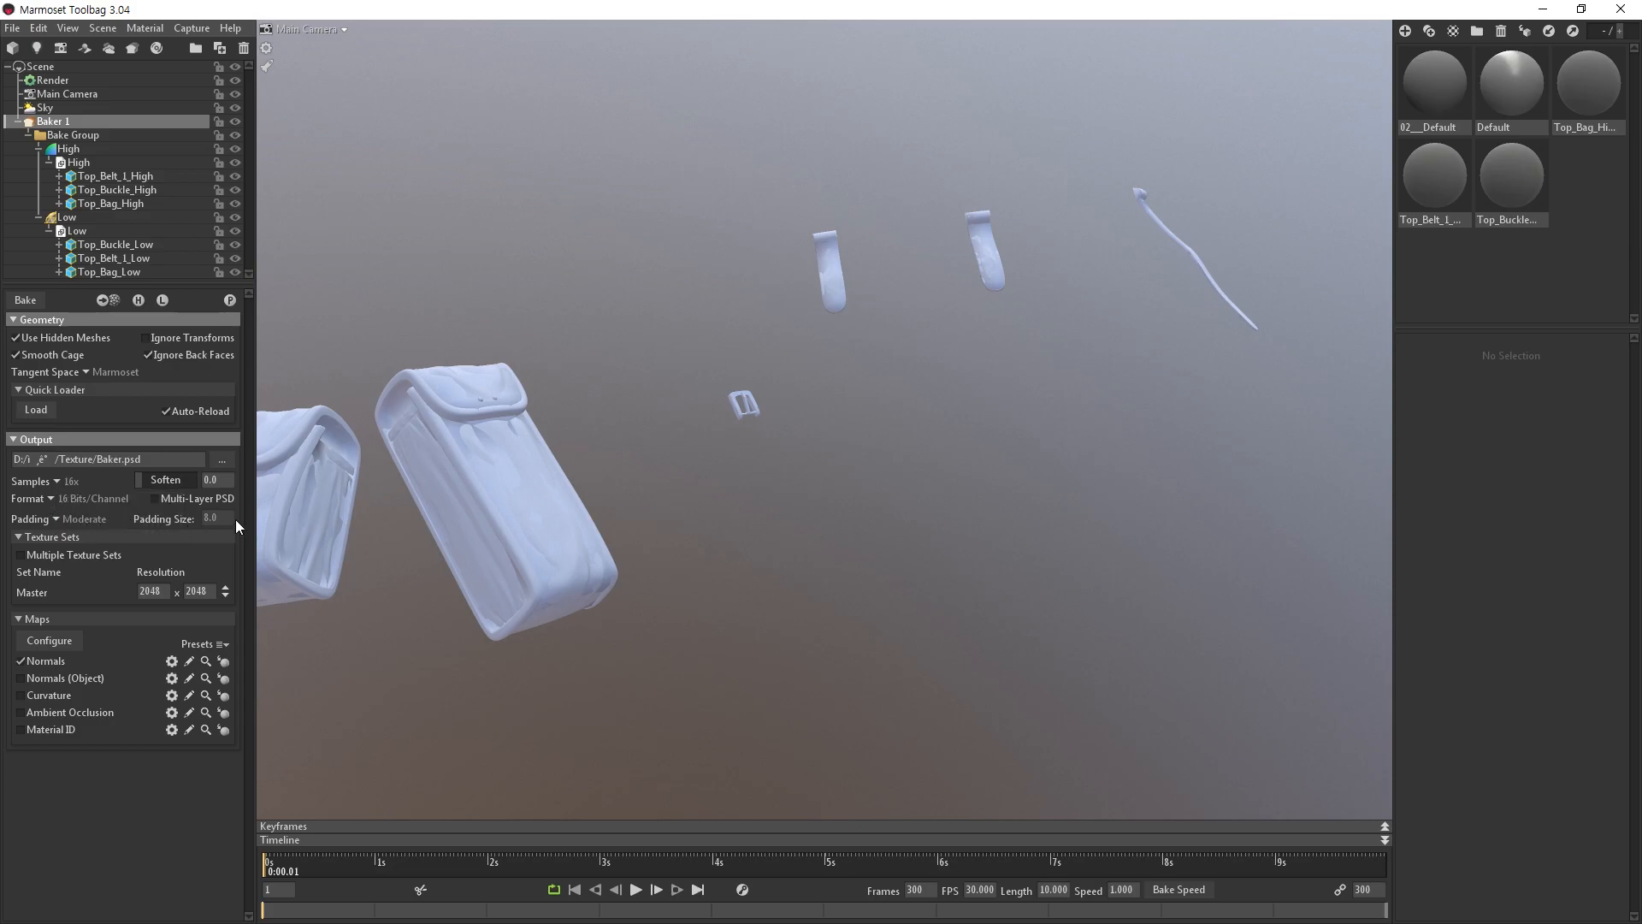
click(59, 483)
click(88, 499)
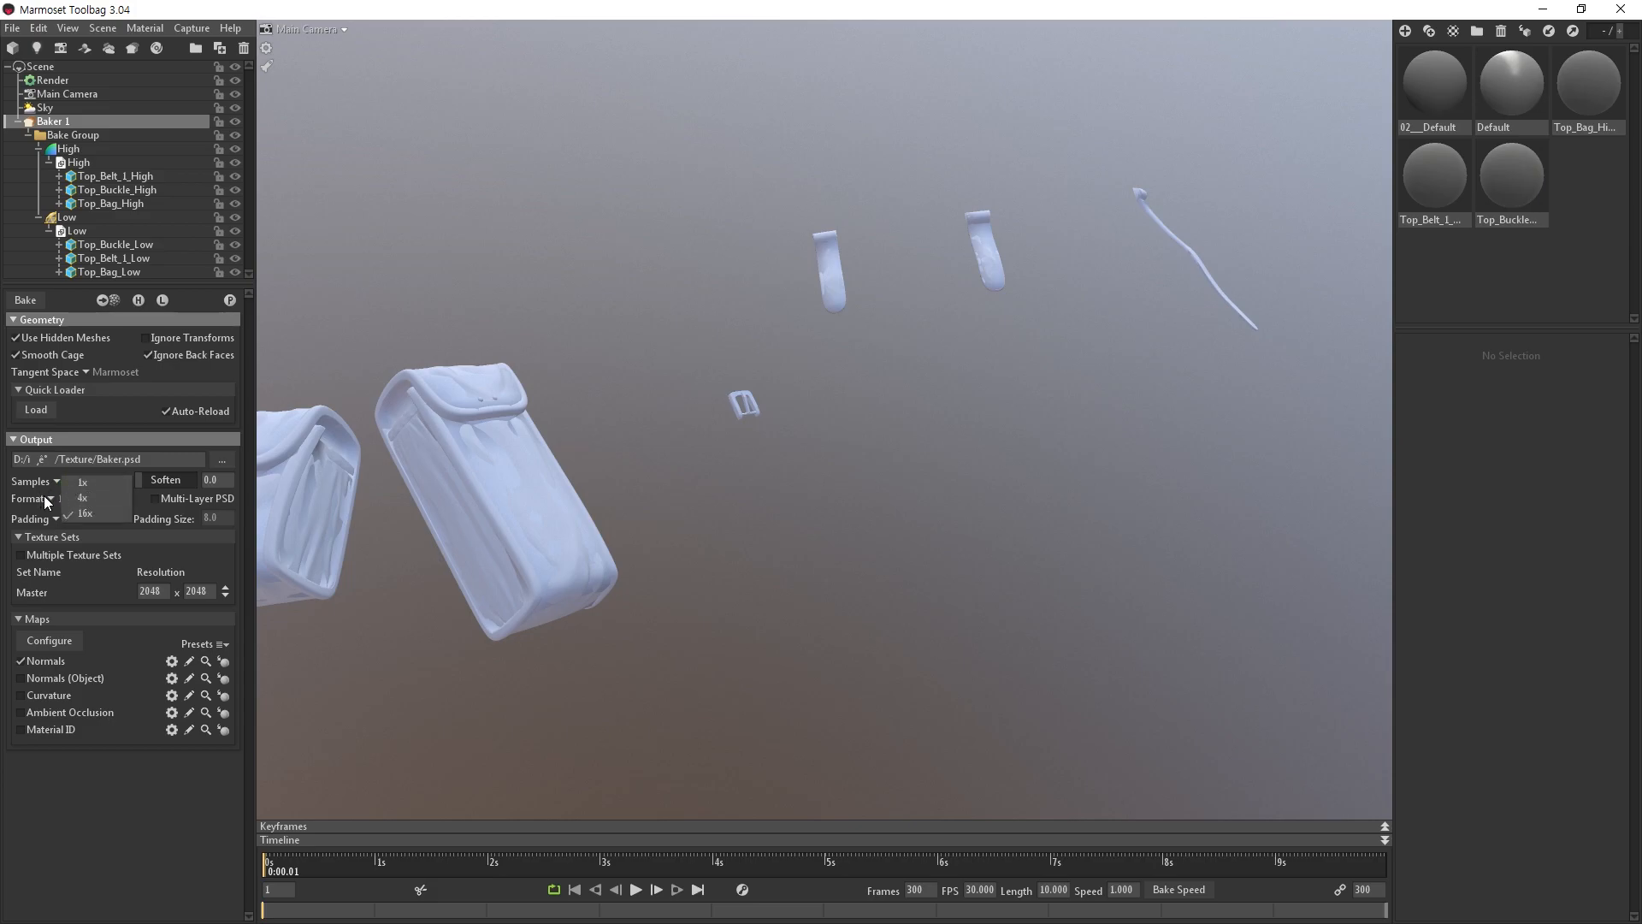
click(422, 303)
Reselect Baker 1 and set its output Soften value to 0.5.
click(77, 123)
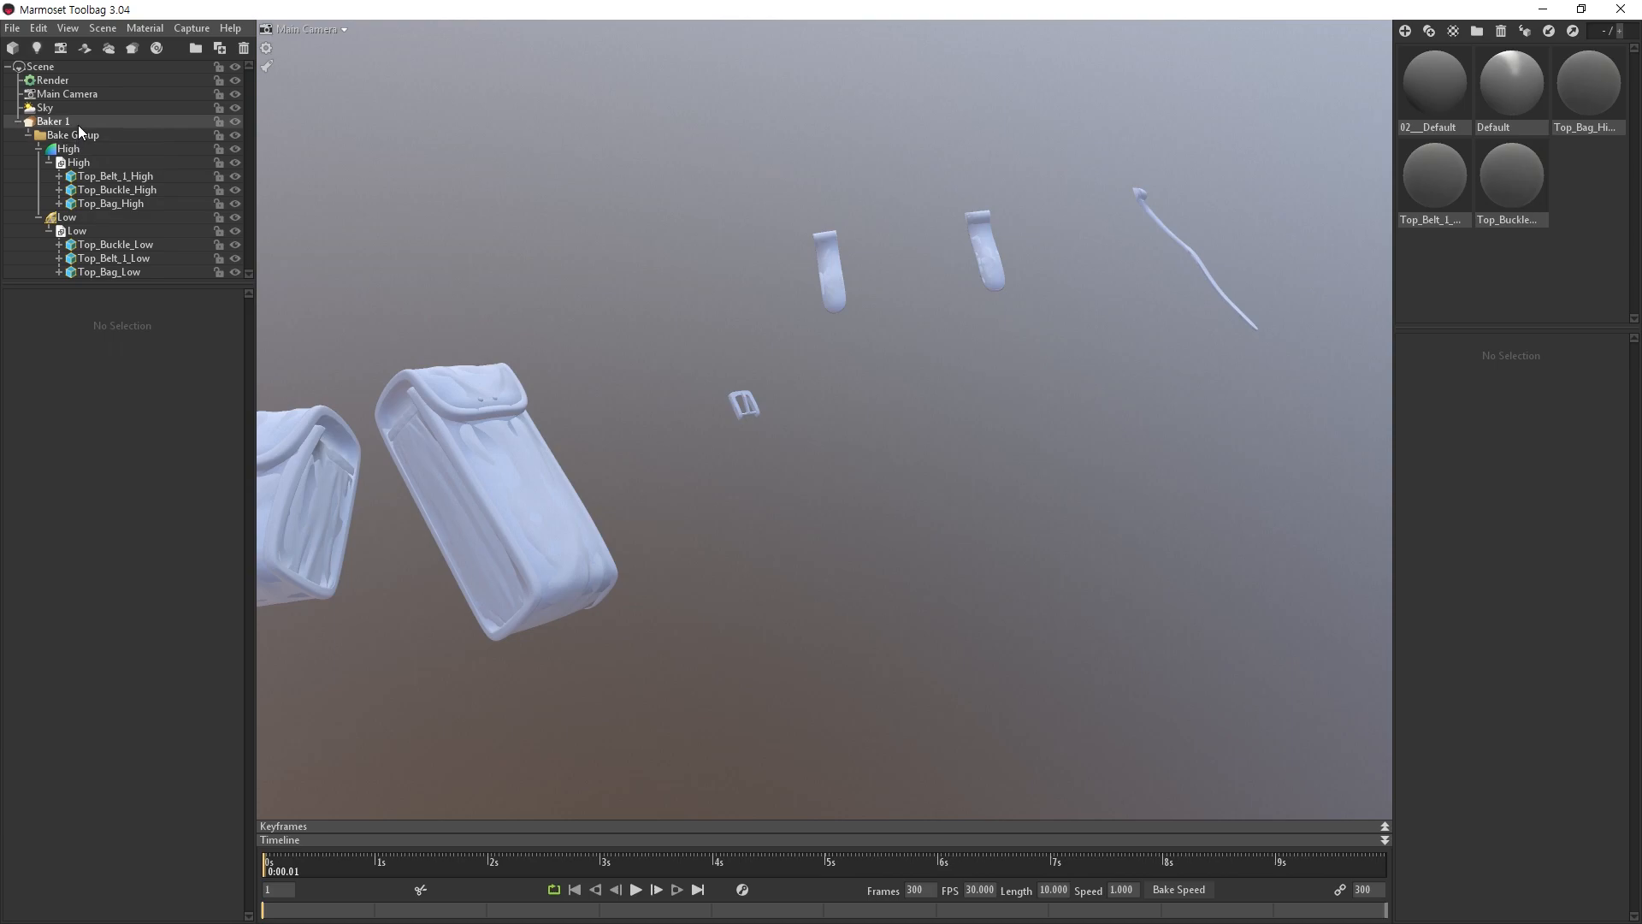
click(182, 498)
click(221, 480)
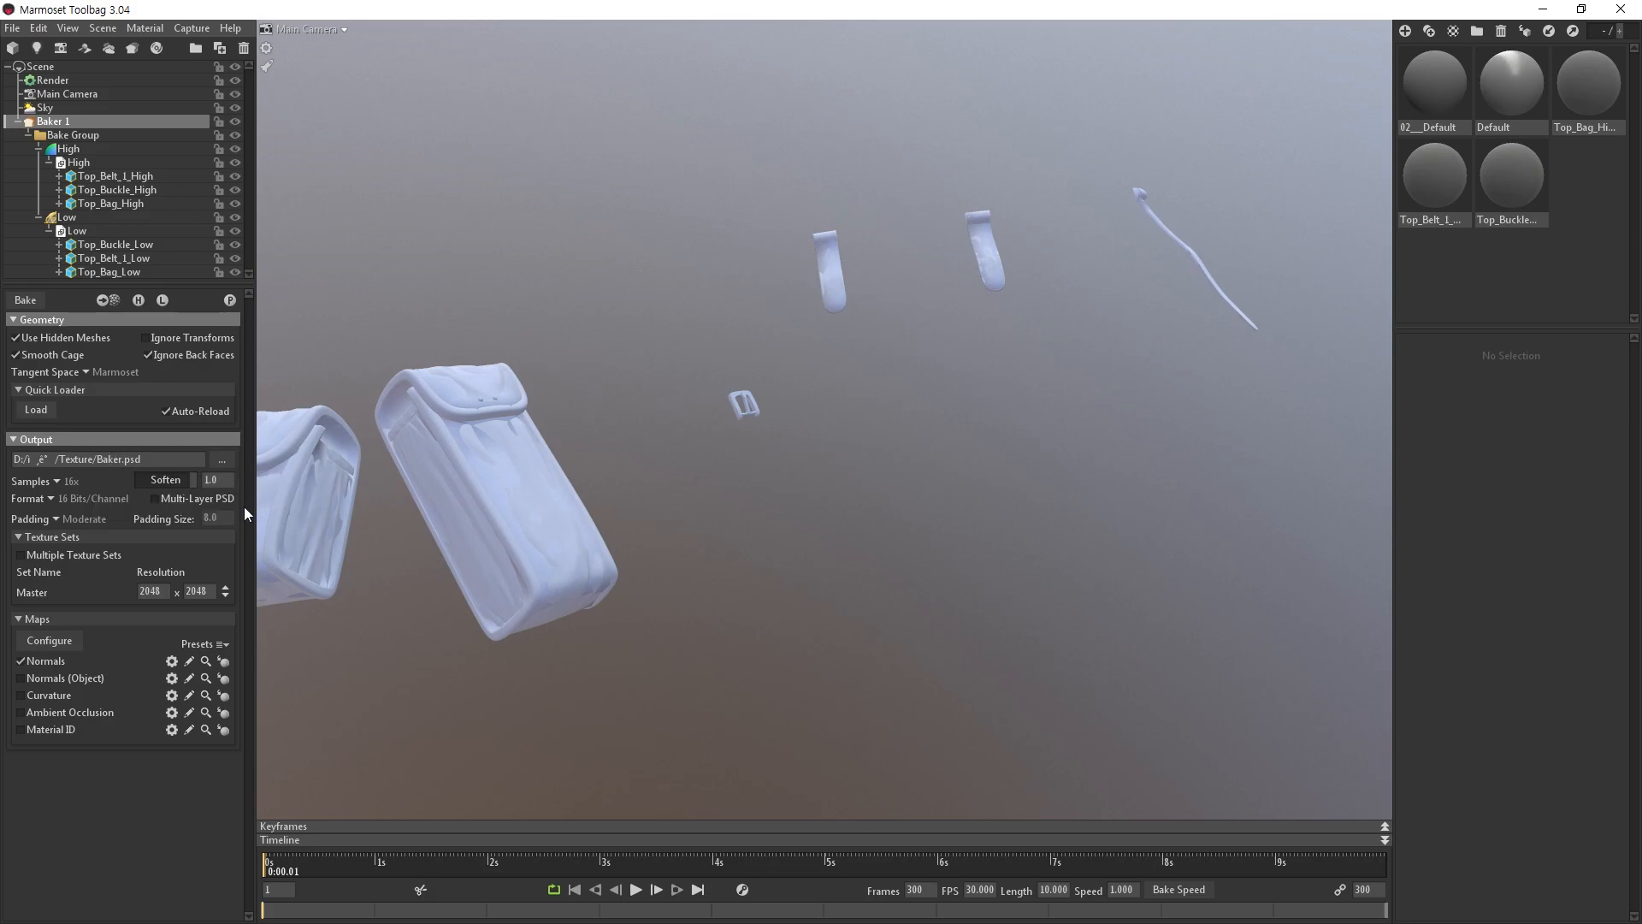
drag(192, 475, 165, 479)
click(78, 125)
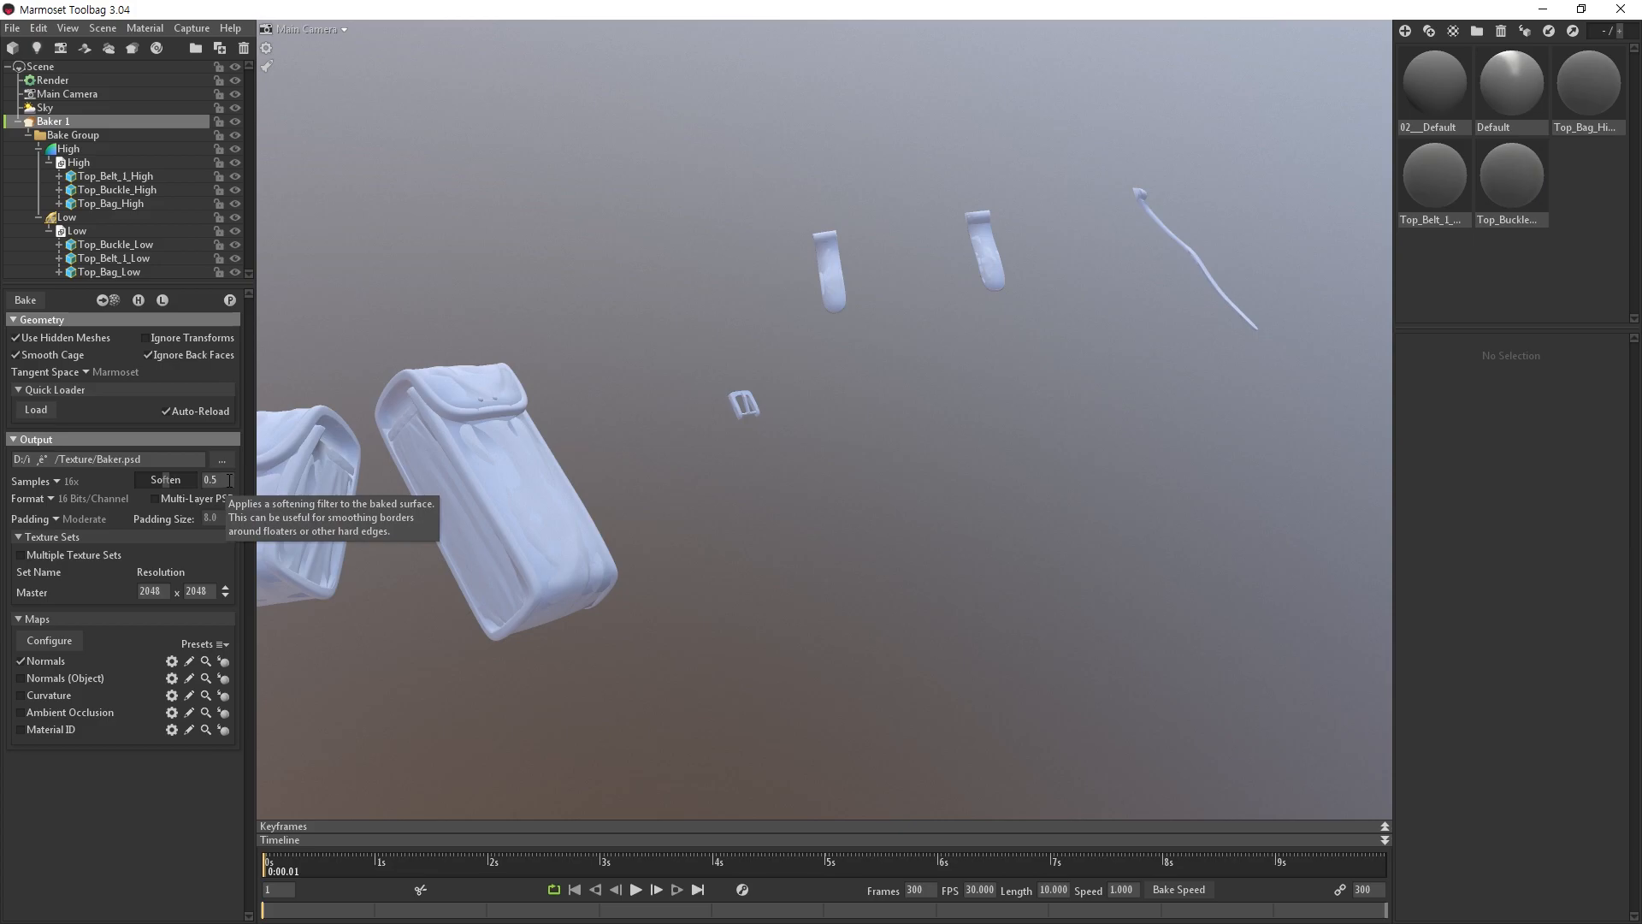
Select the baker's Low group and raise its cage Max Offset to 9.441.
click(225, 500)
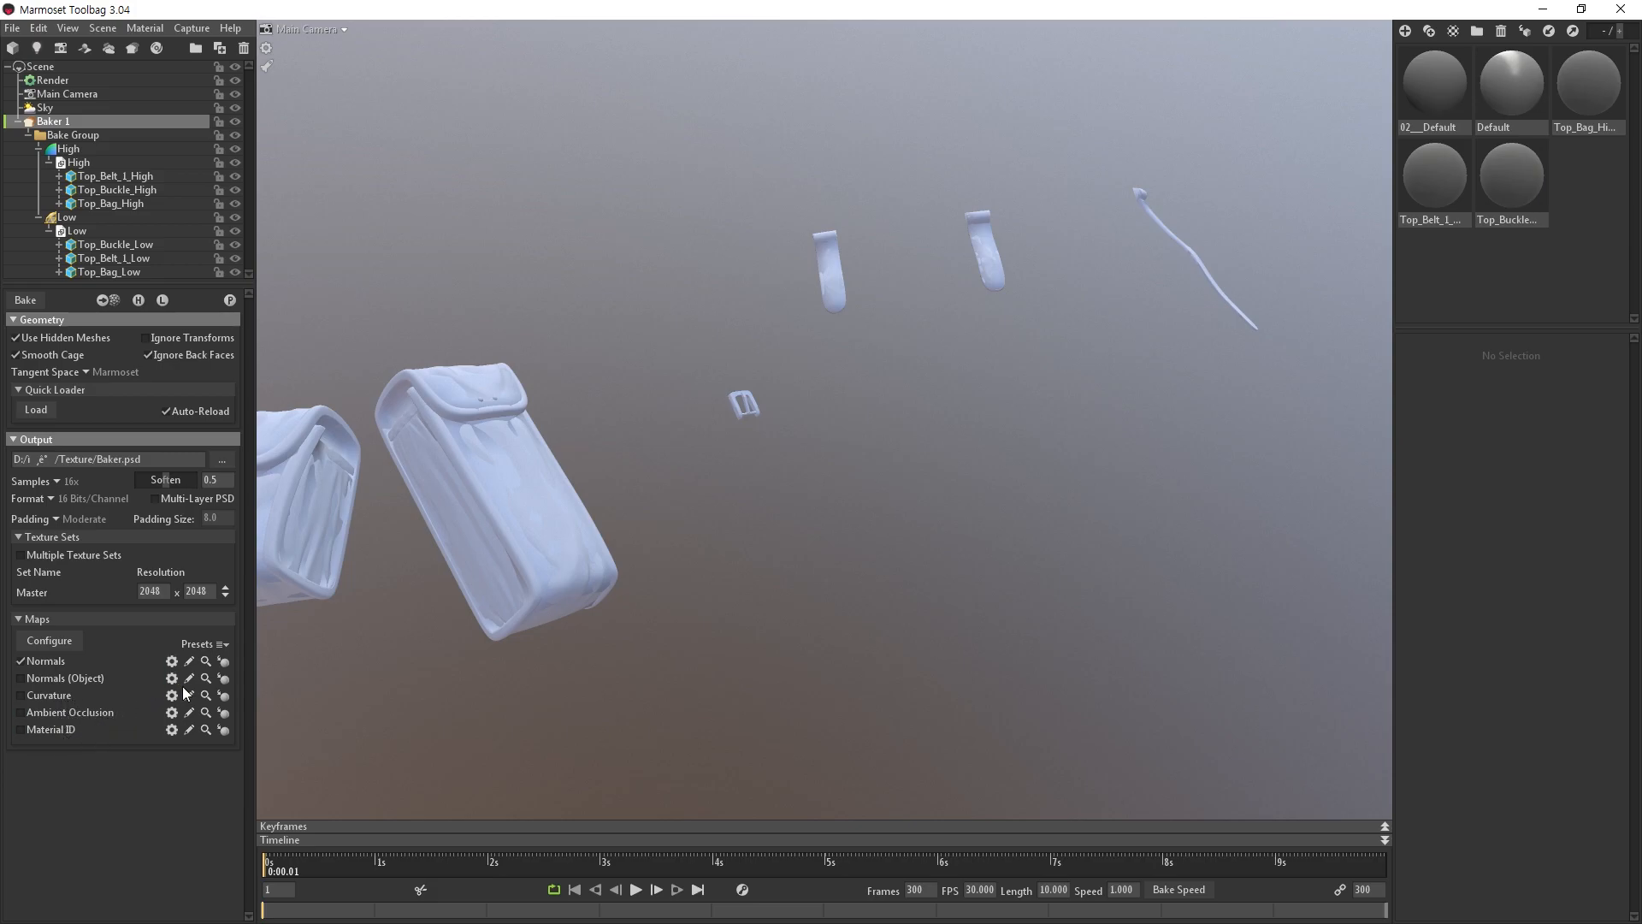
scroll(351, 593, up, 3)
click(154, 216)
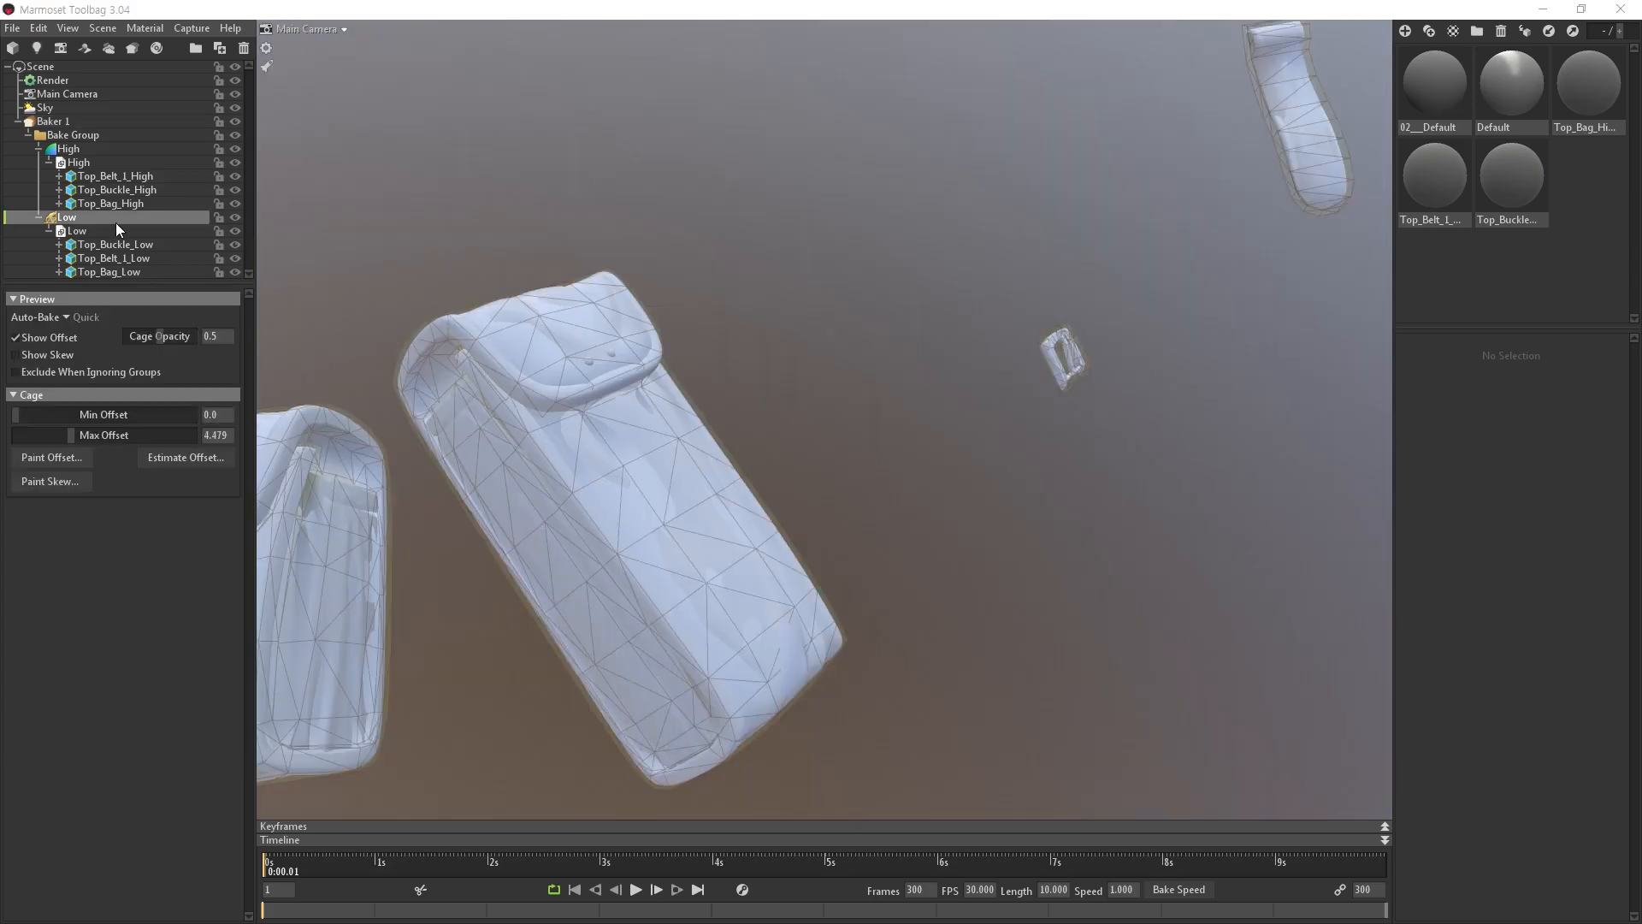
double_click(68, 217)
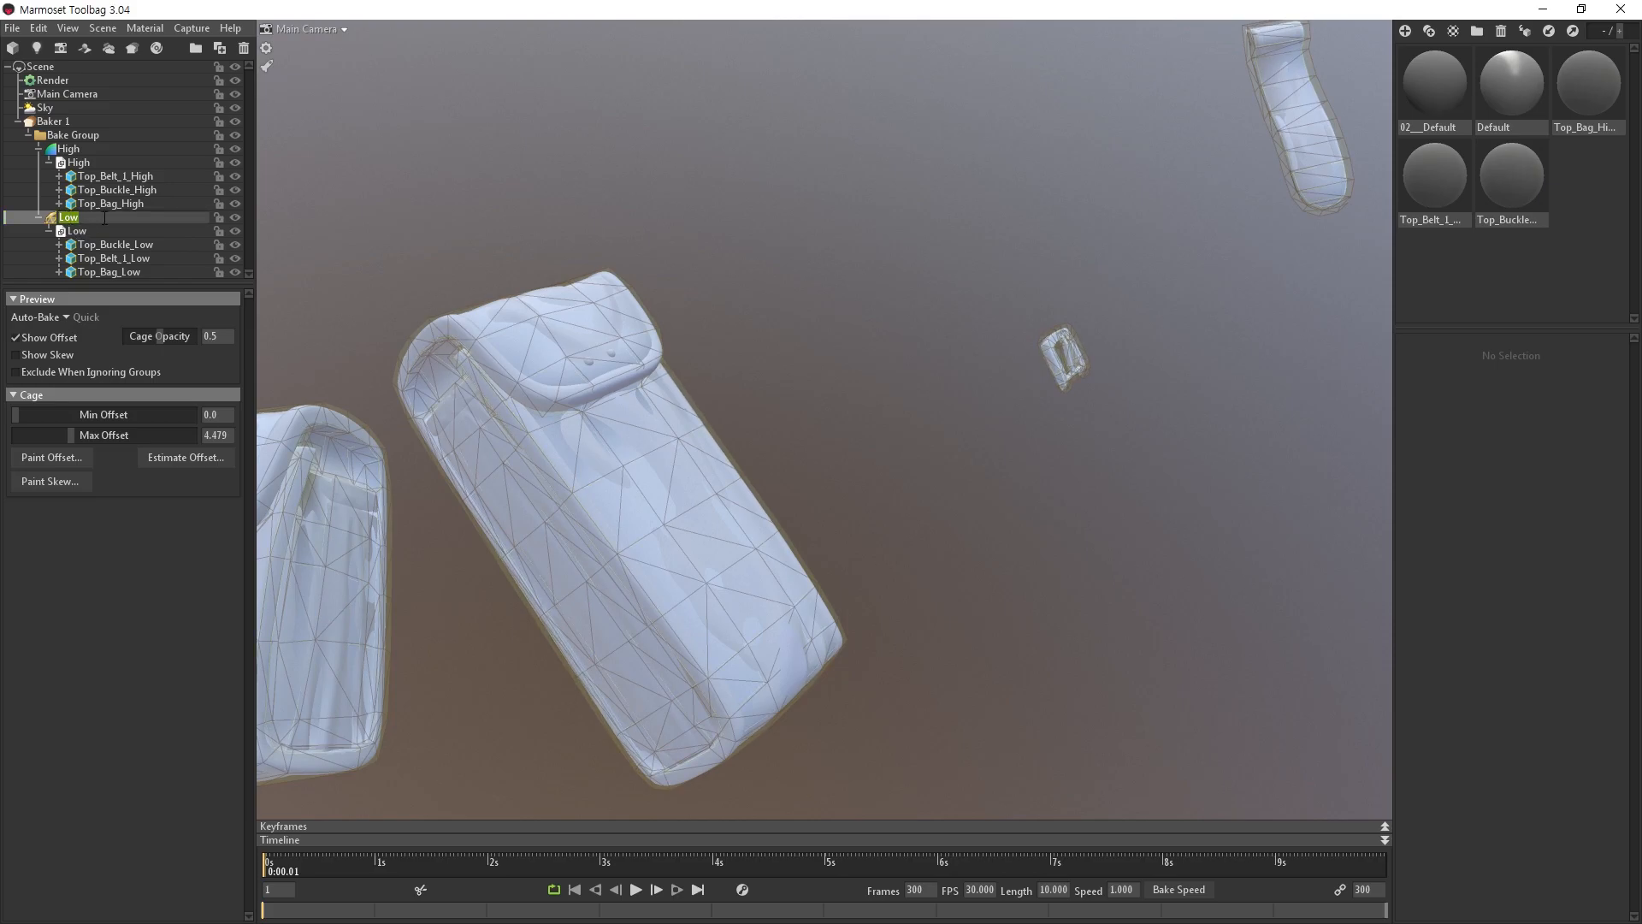
click(48, 217)
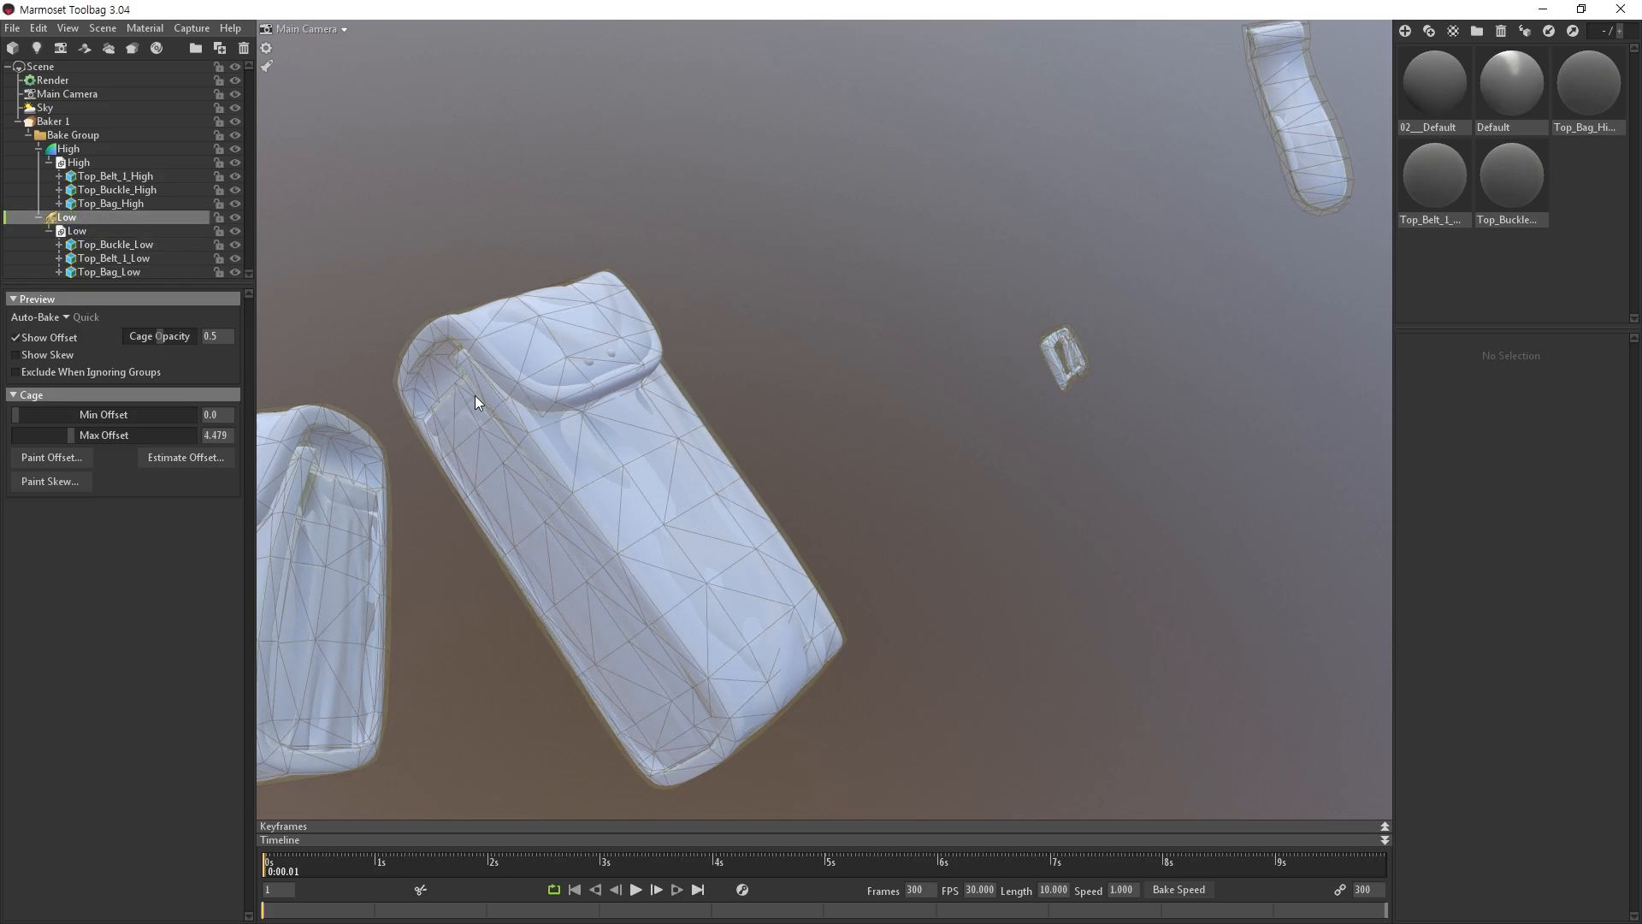
middle_drag(476, 403, 517, 377)
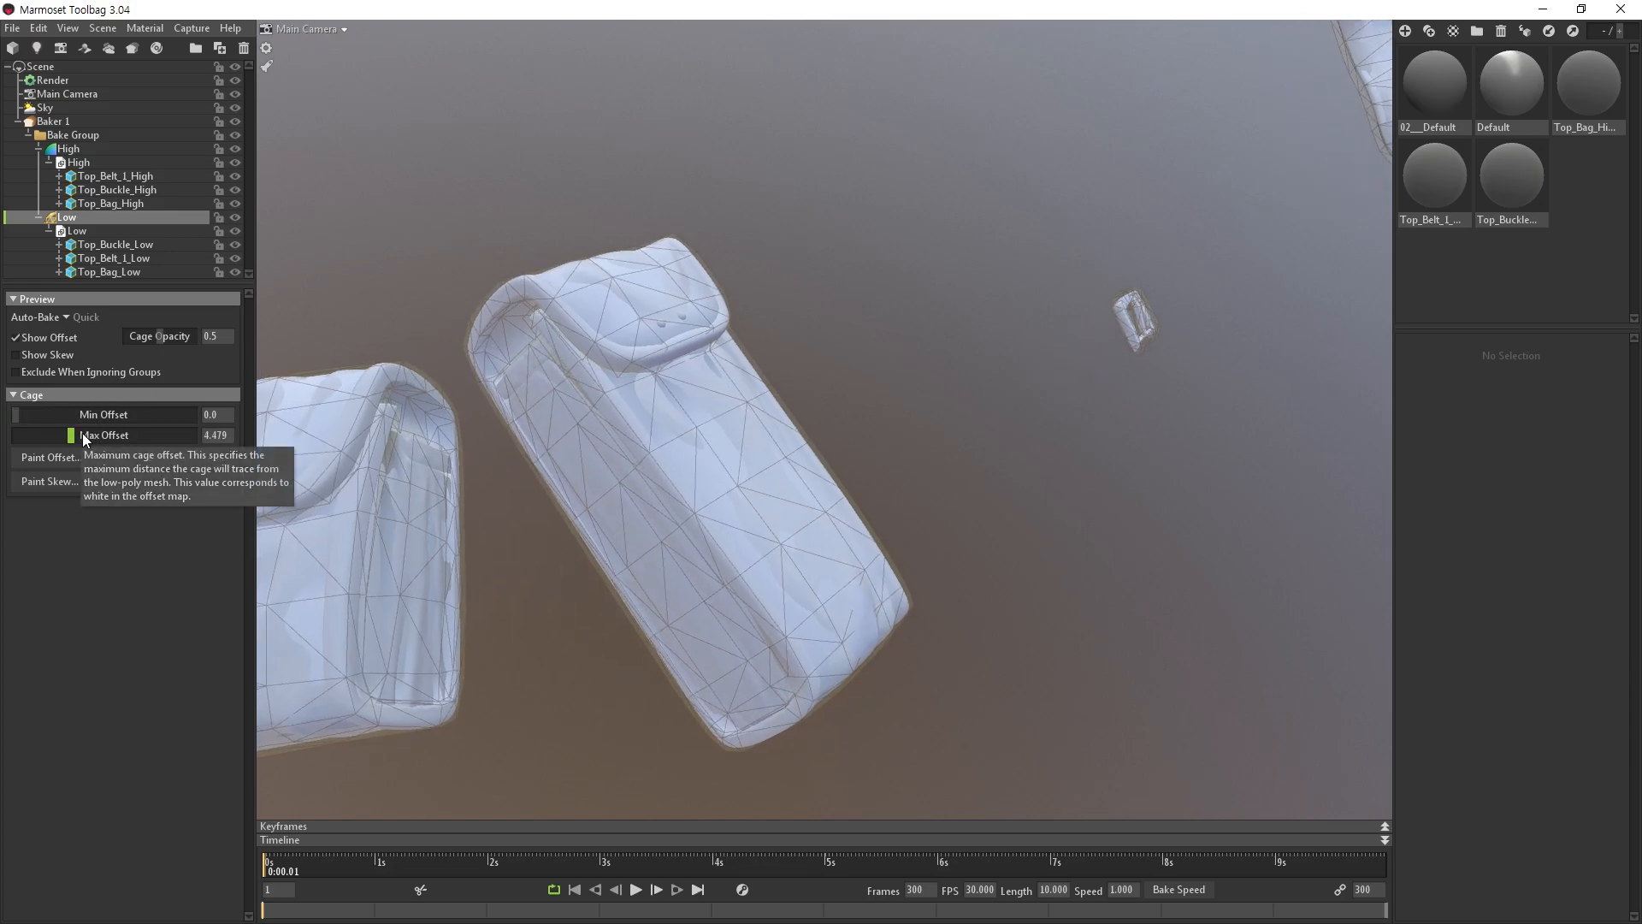
drag(75, 438, 87, 435)
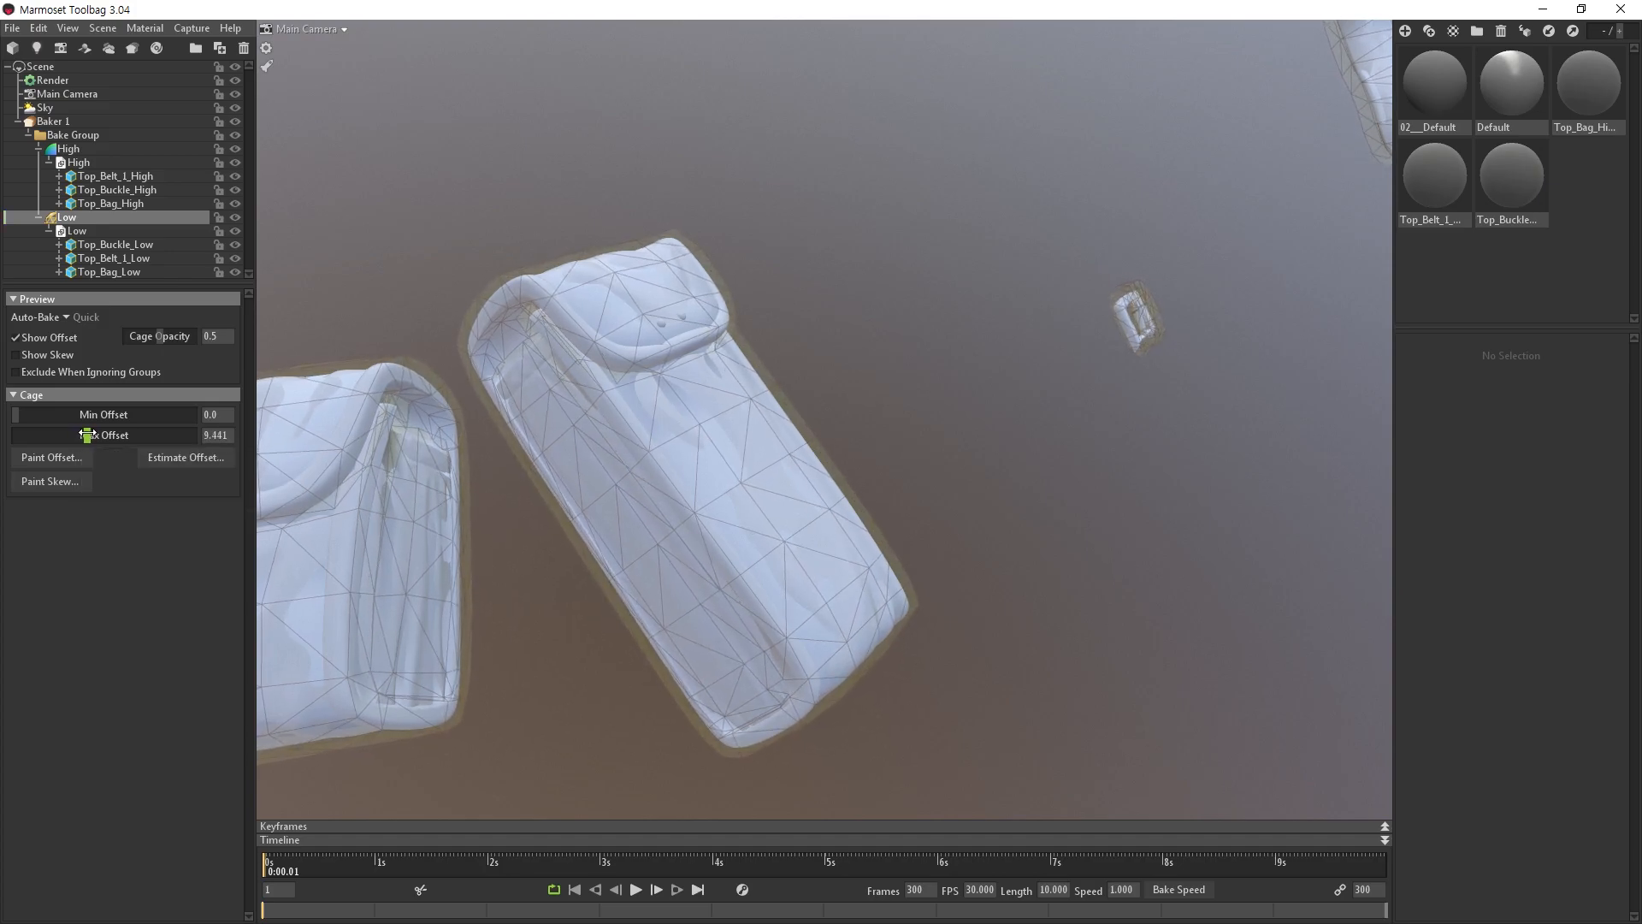
Examine how the enlarged cage surrounds the low-poly bag and the buckle, viewing the buckle up close.
drag(1123, 292, 1119, 338)
middle_drag(1189, 275, 994, 382)
scroll(1177, 309, up, 3)
middle_drag(1129, 318, 941, 388)
drag(941, 388, 1246, 347)
middle_drag(1026, 355, 1251, 396)
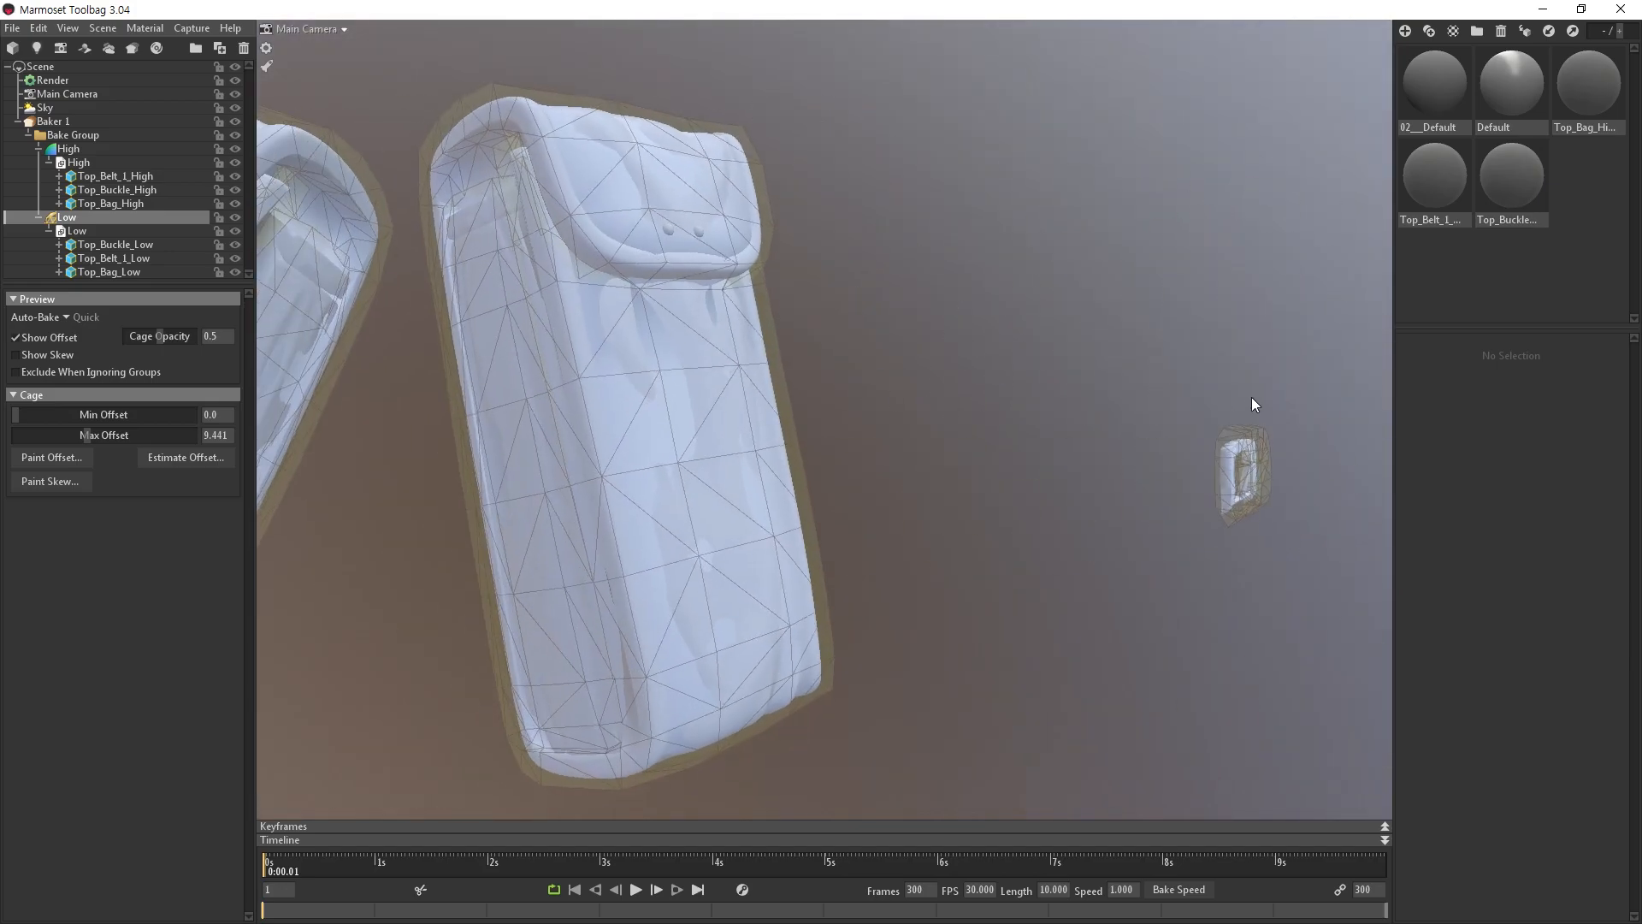
middle_drag(823, 408, 896, 385)
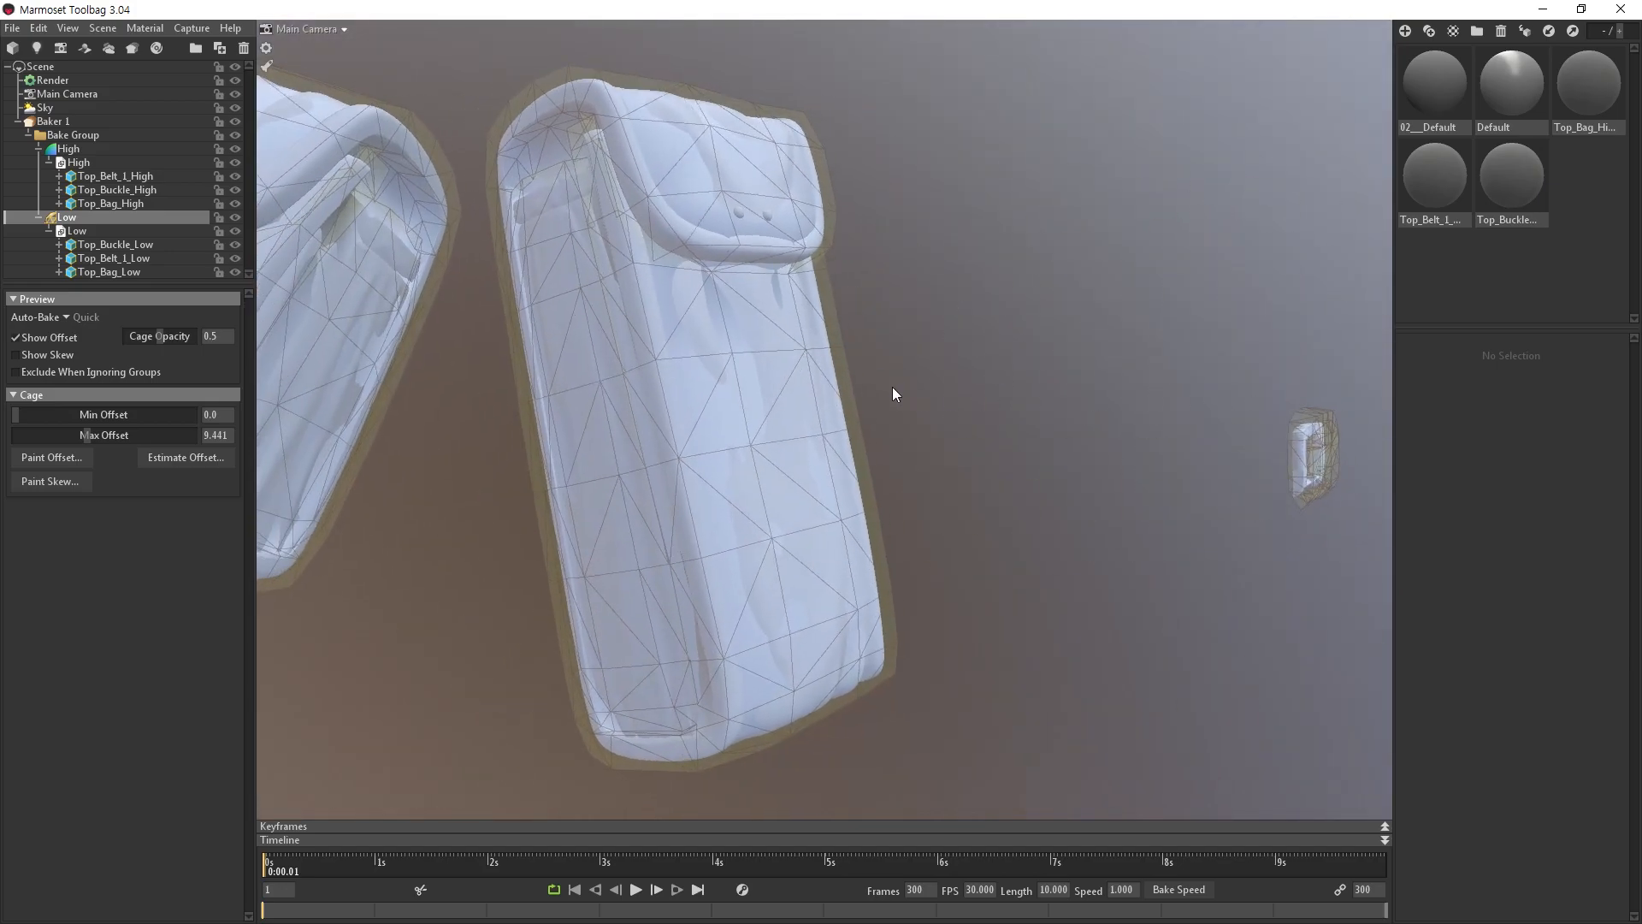
middle_drag(1065, 386, 870, 387)
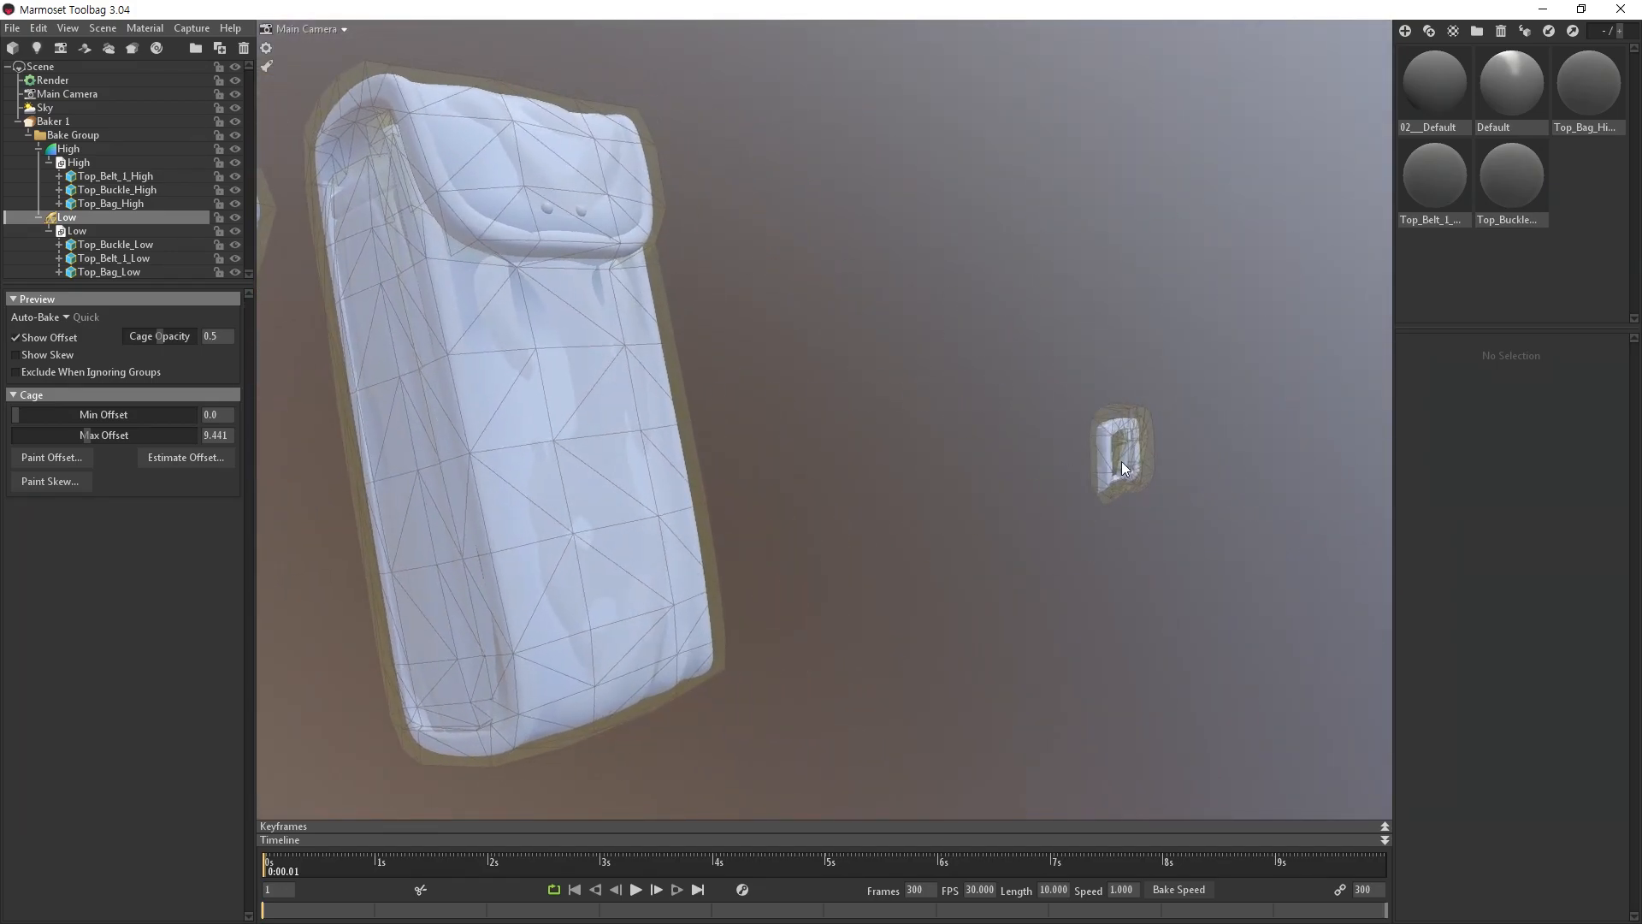
drag(1121, 460, 924, 443)
middle_drag(1140, 326, 920, 402)
drag(1035, 345, 1117, 361)
drag(956, 397, 838, 359)
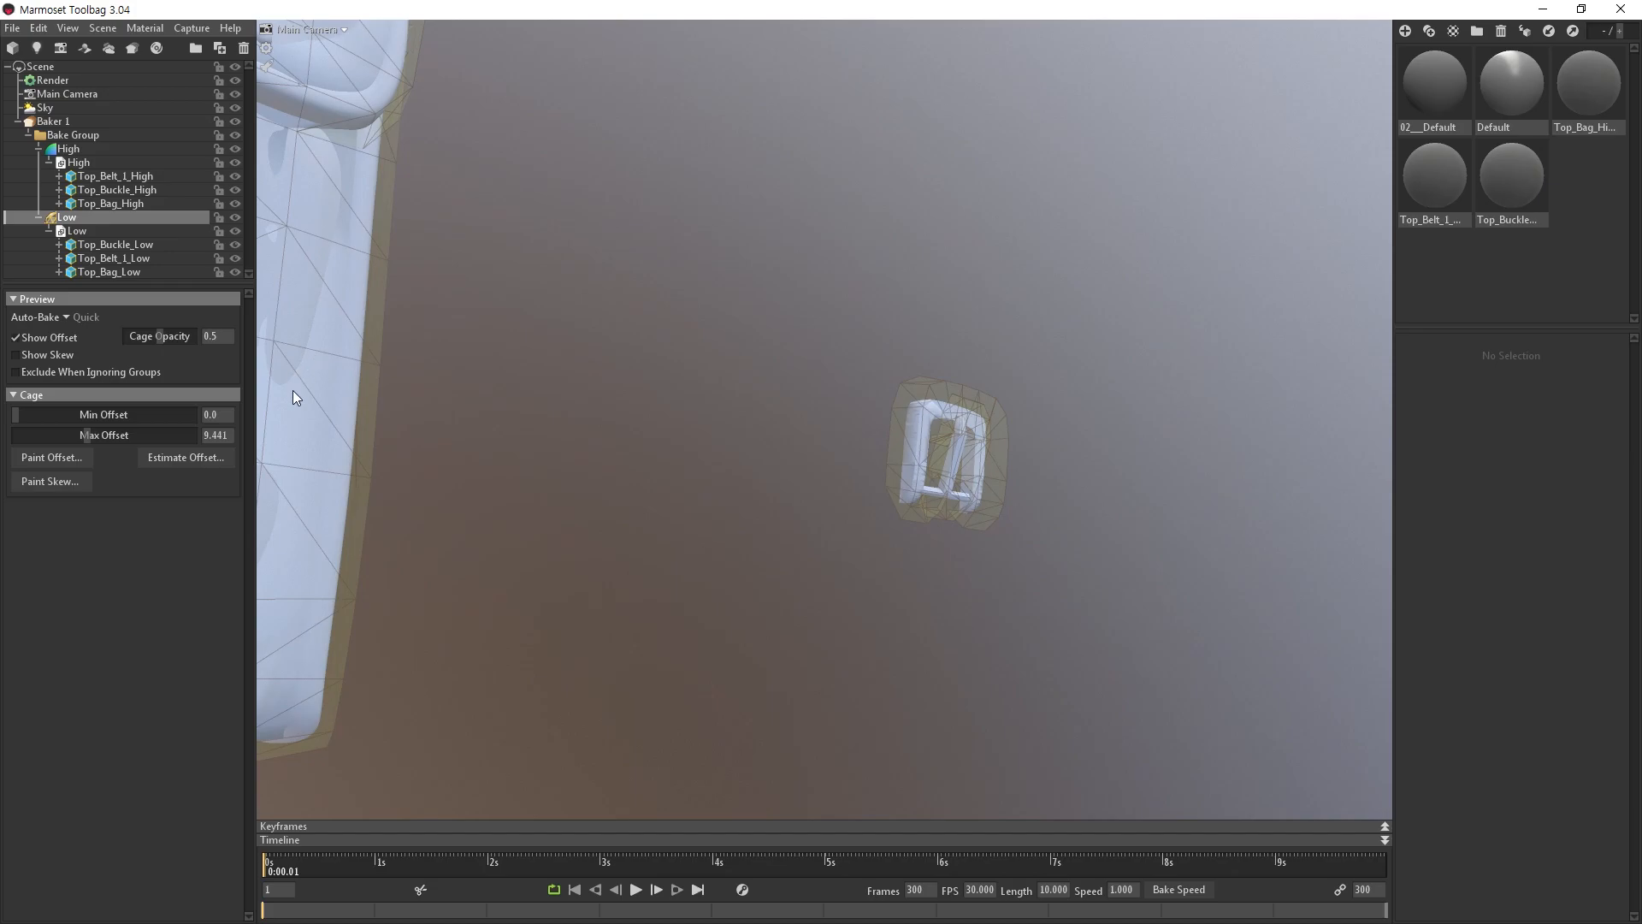
drag(323, 444, 673, 376)
middle_drag(670, 369, 753, 349)
right_drag(686, 455, 690, 564)
middle_drag(530, 368, 698, 408)
right_drag(698, 408, 701, 530)
drag(703, 537, 712, 412)
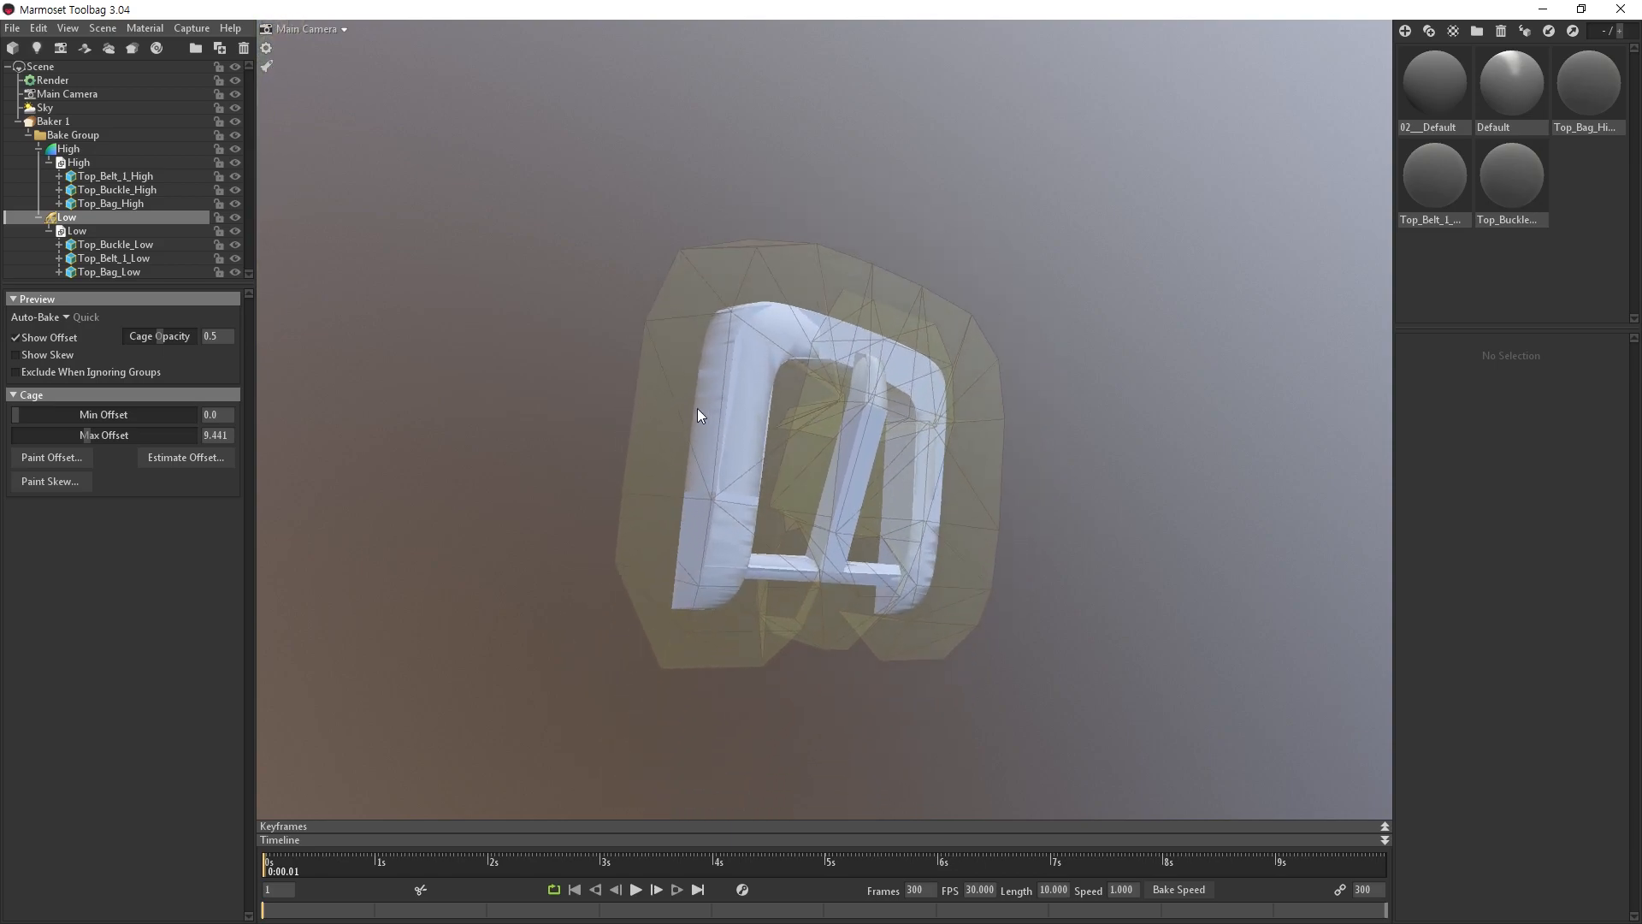
Open the Paint Offset canvas for the Low group and place its window beside the buckle.
click(73, 450)
click(53, 458)
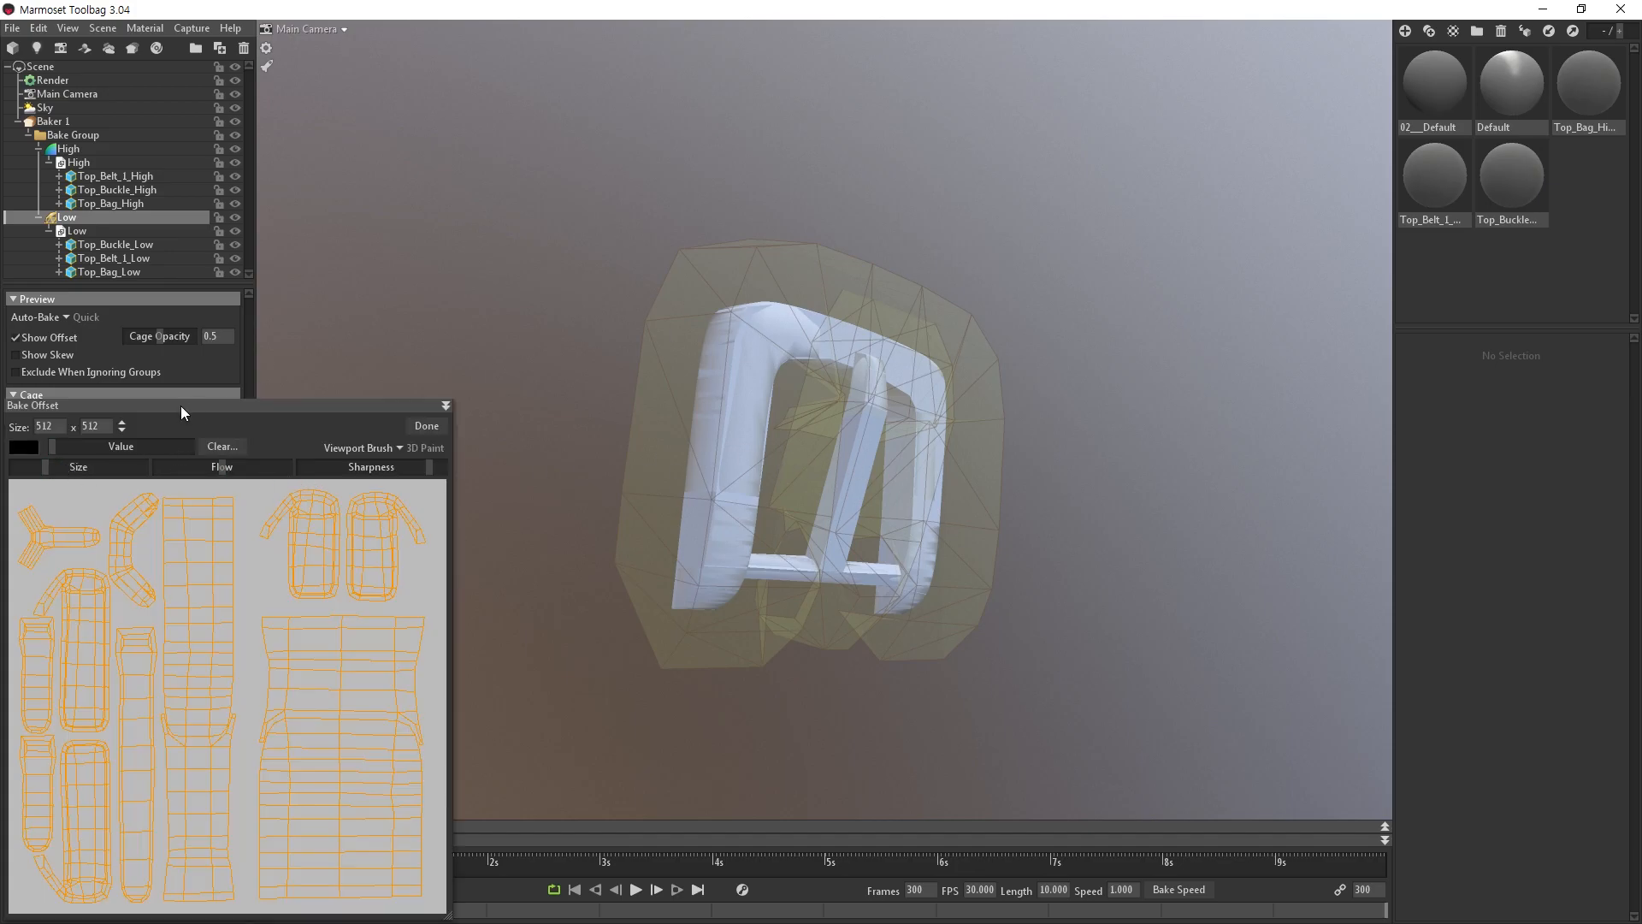
drag(177, 404, 370, 165)
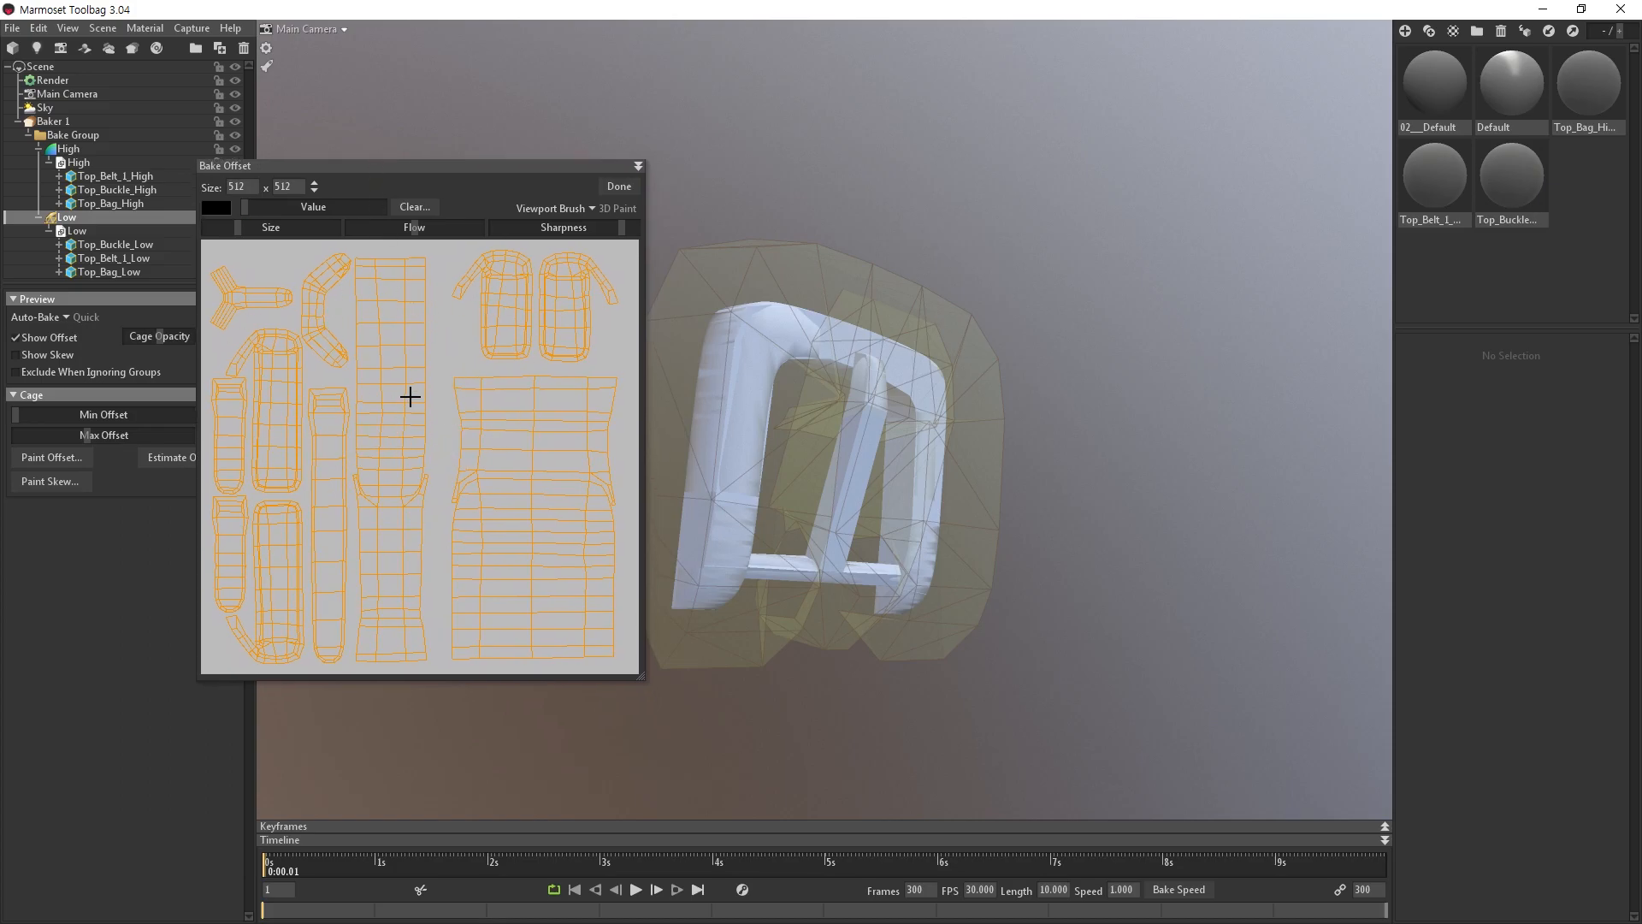
drag(402, 167, 1154, 180)
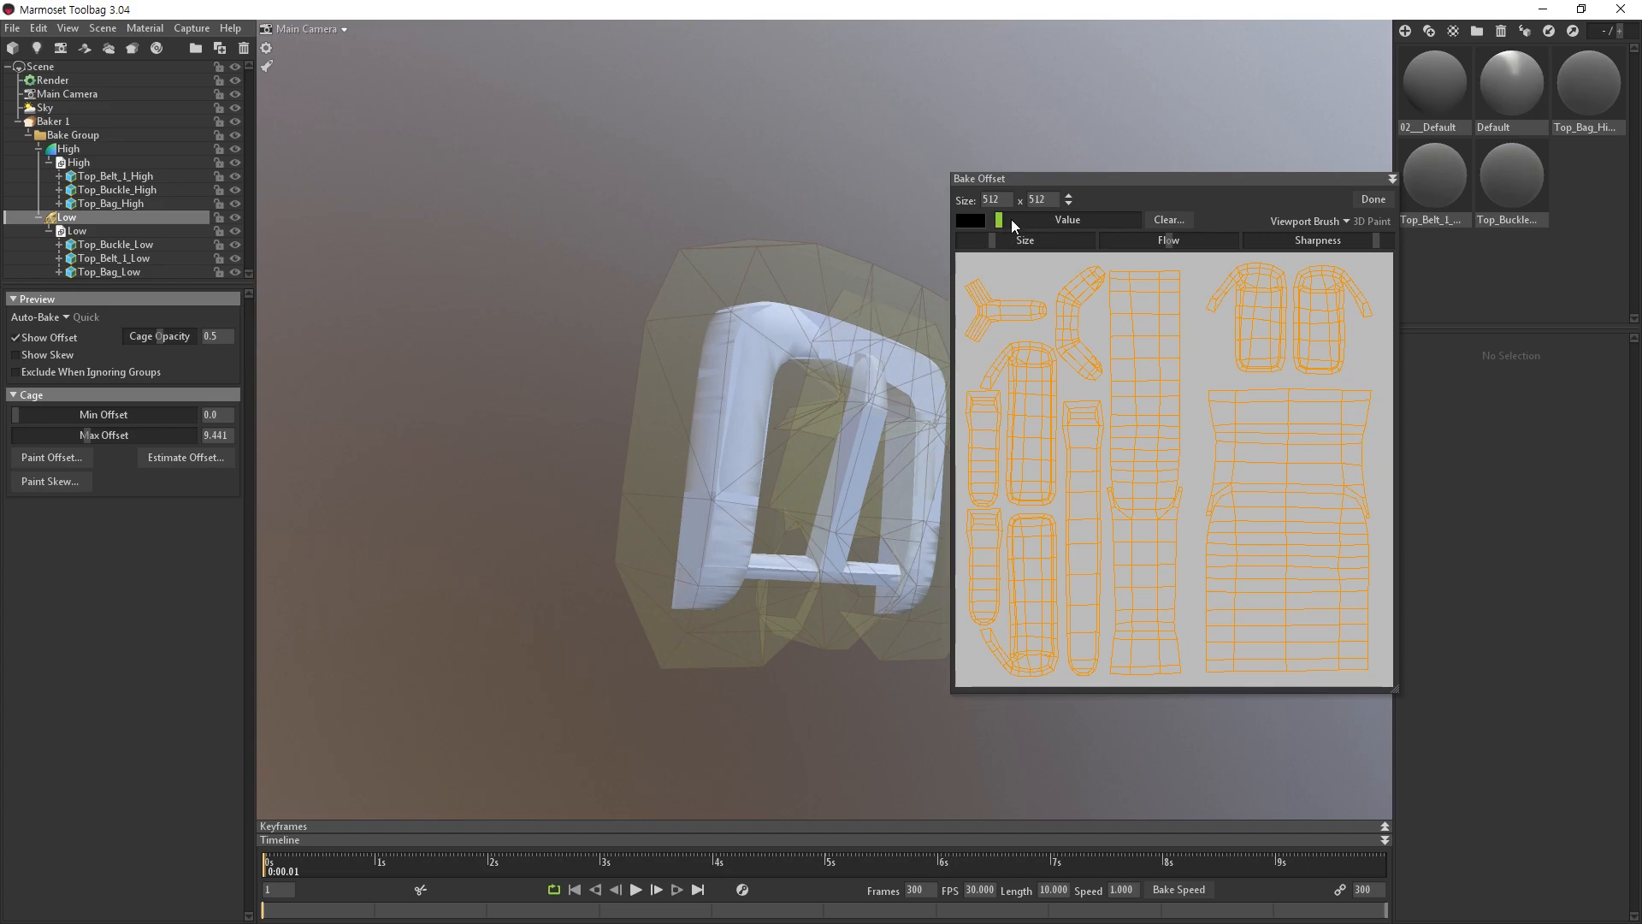
Try painting black offset strokes over the buckle's UV islands to shrink its cage, and clear the canvas.
mouse_move(1080, 384)
mouse_down()
mouse_move(1137, 396)
mouse_move(1175, 354)
mouse_move(1093, 337)
mouse_move(953, 358)
mouse_move(1007, 311)
mouse_move(1019, 404)
mouse_move(992, 308)
mouse_move(984, 330)
mouse_move(1052, 359)
mouse_move(1058, 400)
mouse_up()
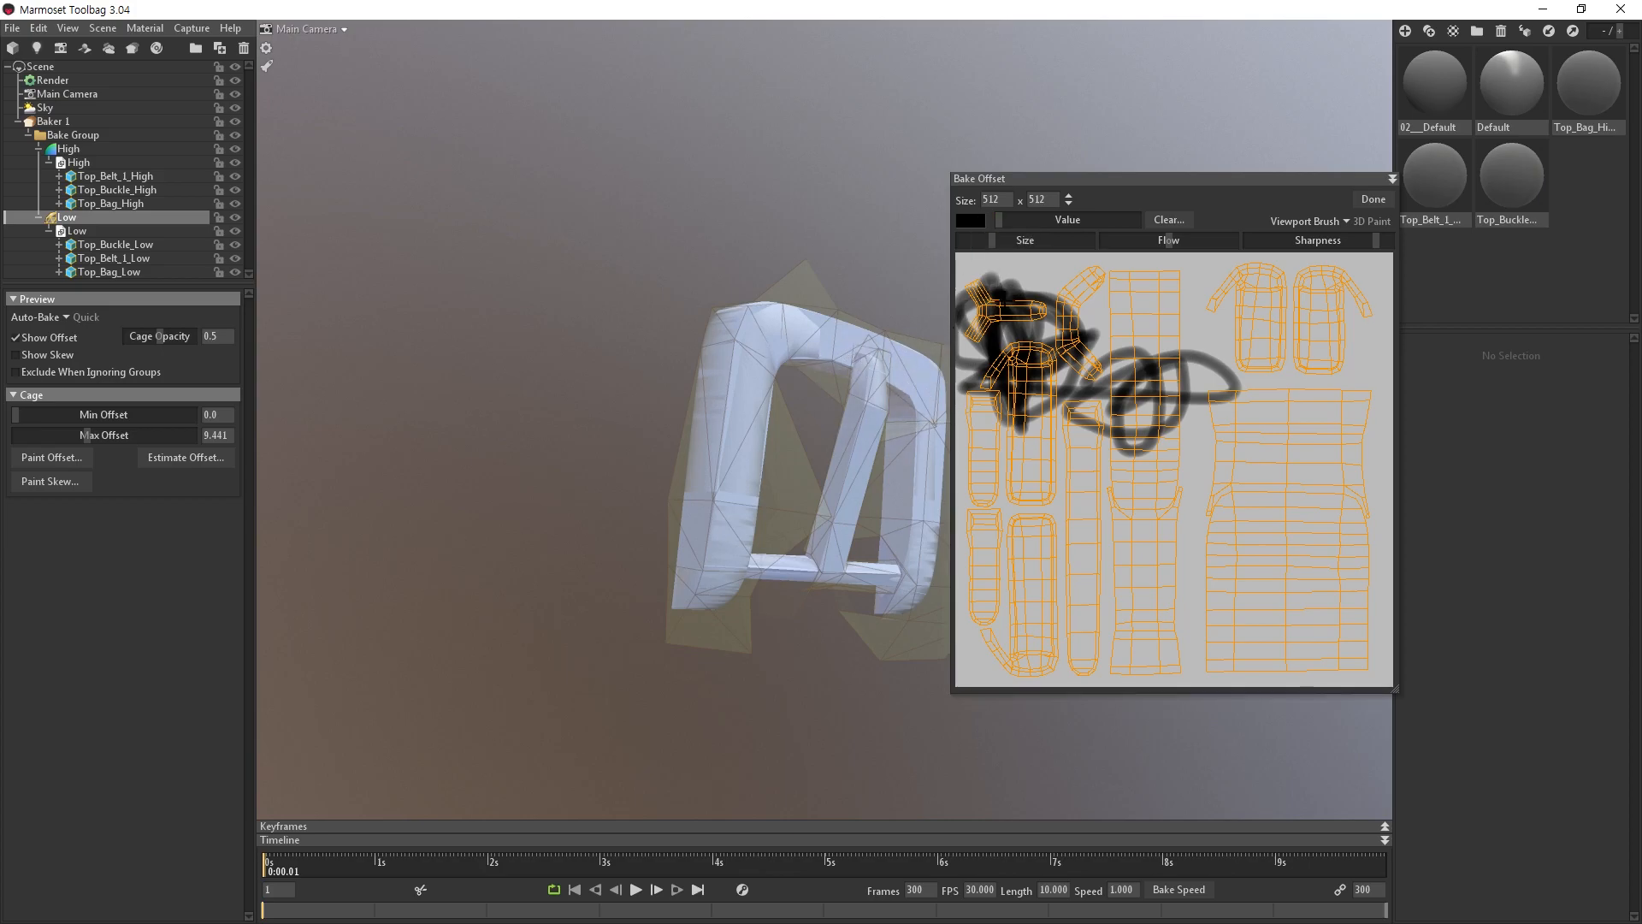
mouse_move(1052, 308)
mouse_down()
mouse_move(1071, 295)
mouse_move(1060, 282)
mouse_move(1061, 347)
mouse_move(1083, 366)
mouse_move(1095, 355)
mouse_move(1090, 375)
mouse_up()
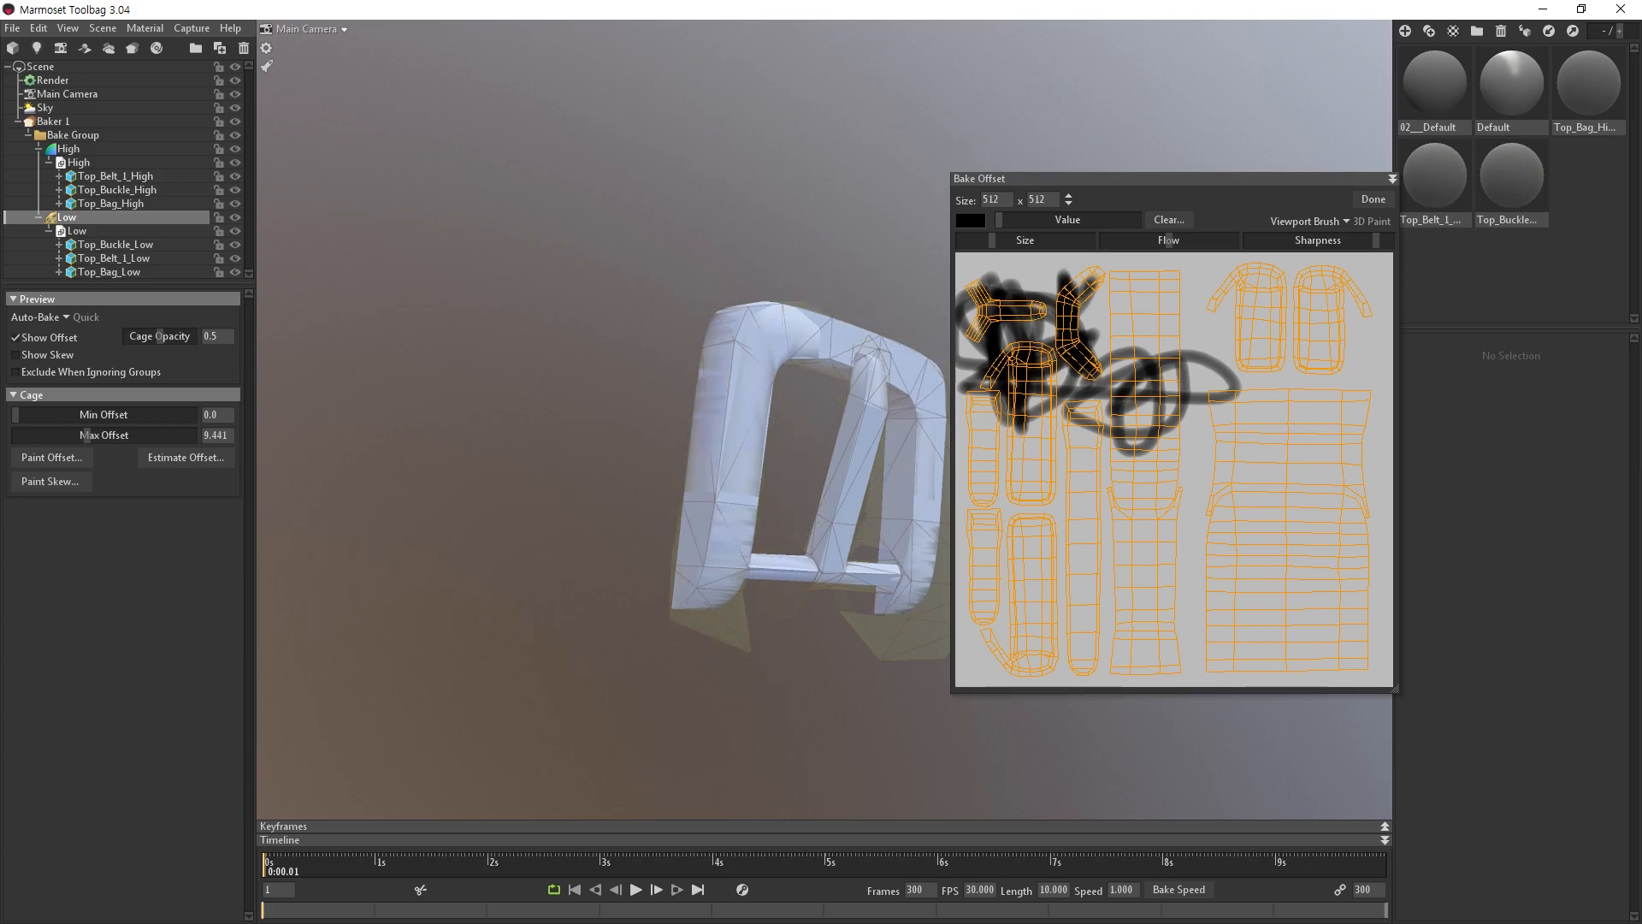
drag(1053, 300, 1052, 337)
mouse_move(800, 580)
mouse_down()
mouse_move(792, 534)
mouse_move(725, 534)
mouse_move(694, 459)
mouse_move(741, 459)
mouse_move(727, 423)
mouse_move(732, 454)
mouse_up()
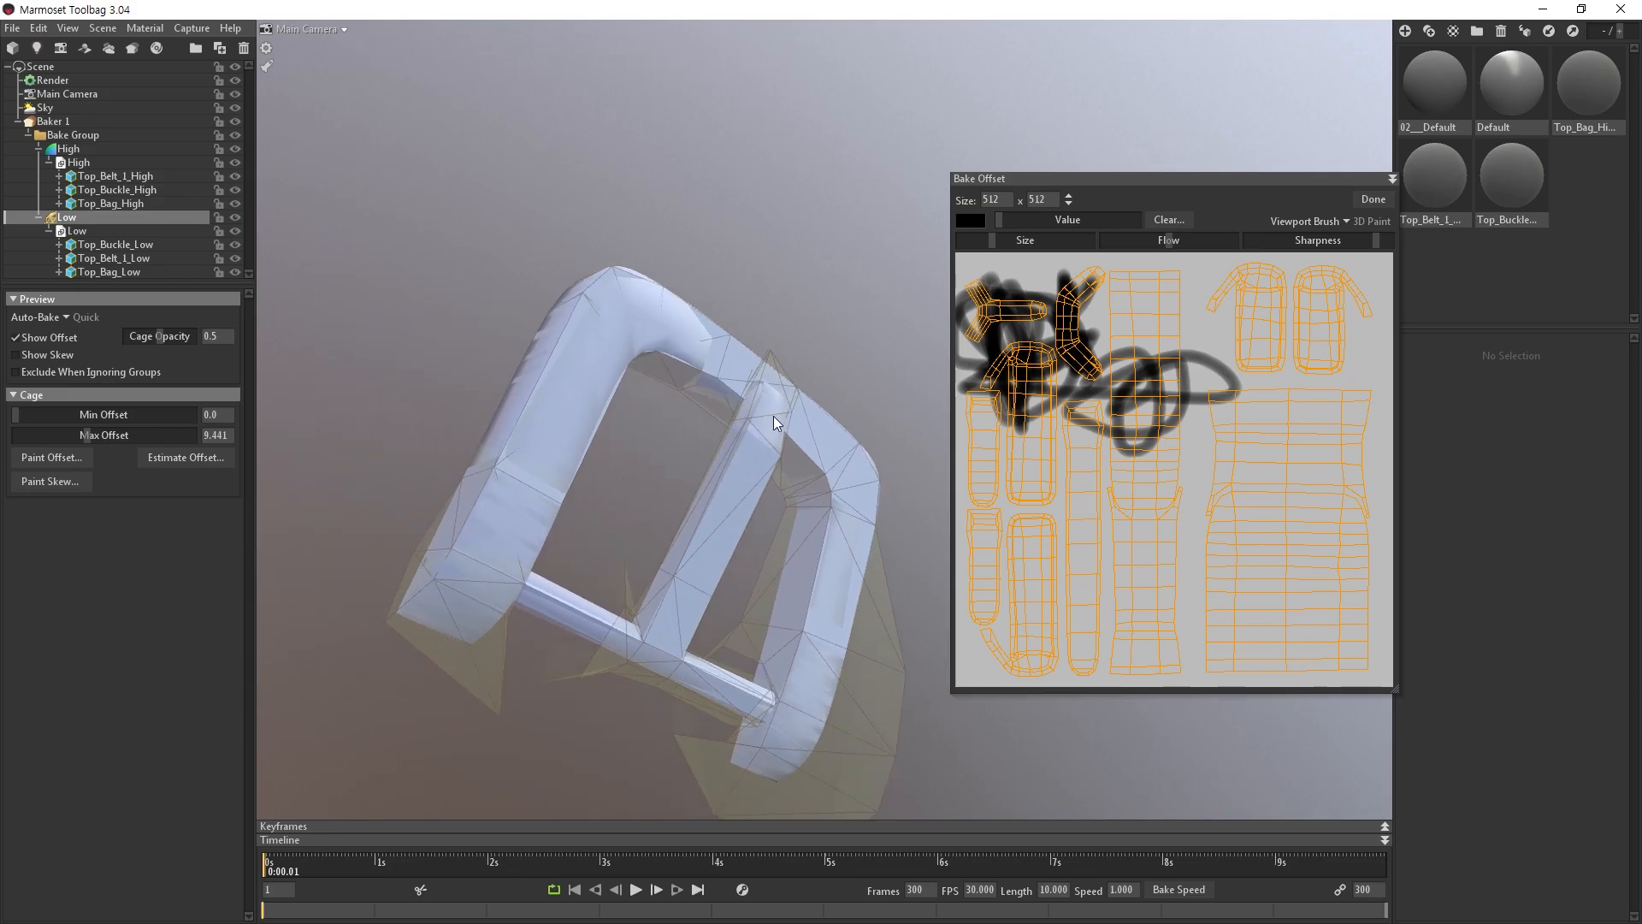
middle_drag(773, 416, 774, 416)
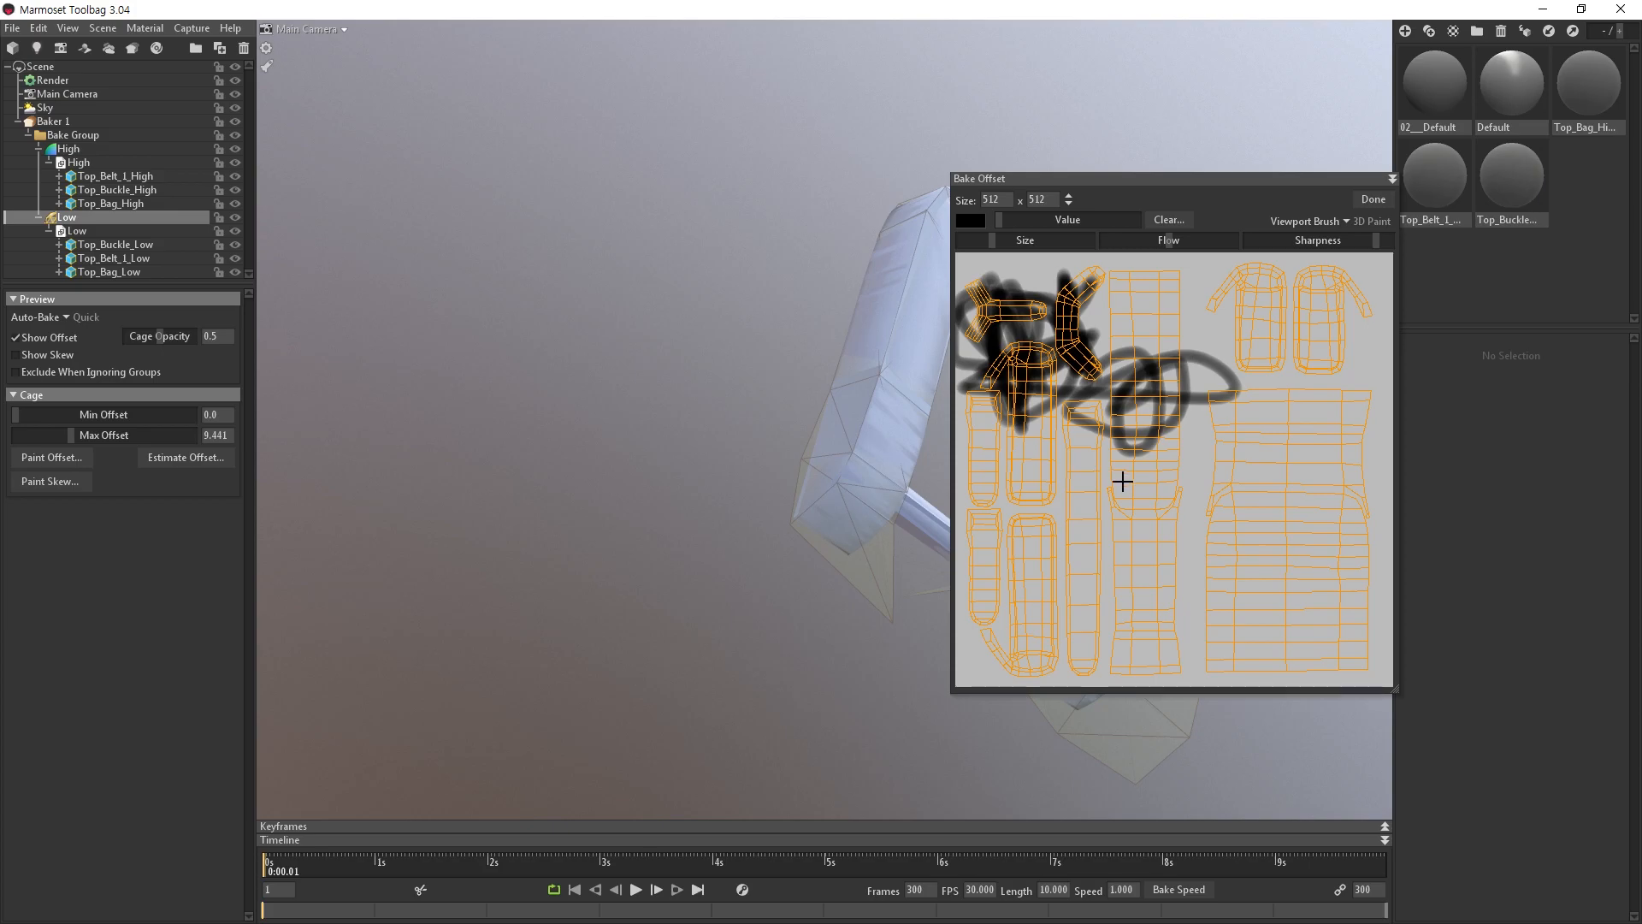
middle_drag(936, 362, 910, 392)
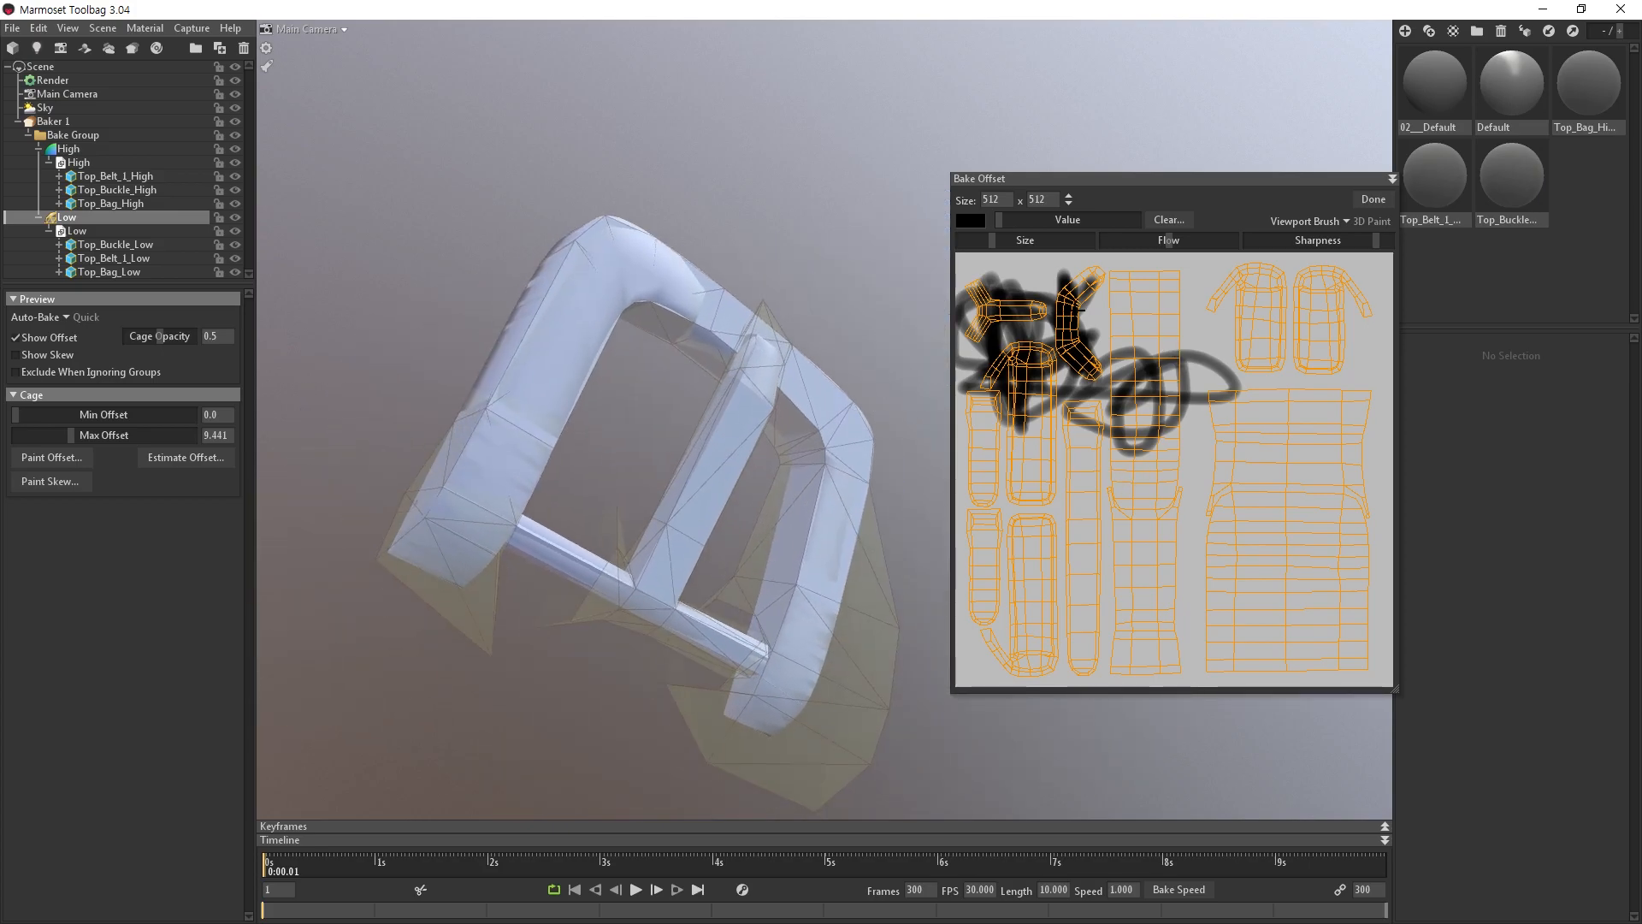
click(1170, 220)
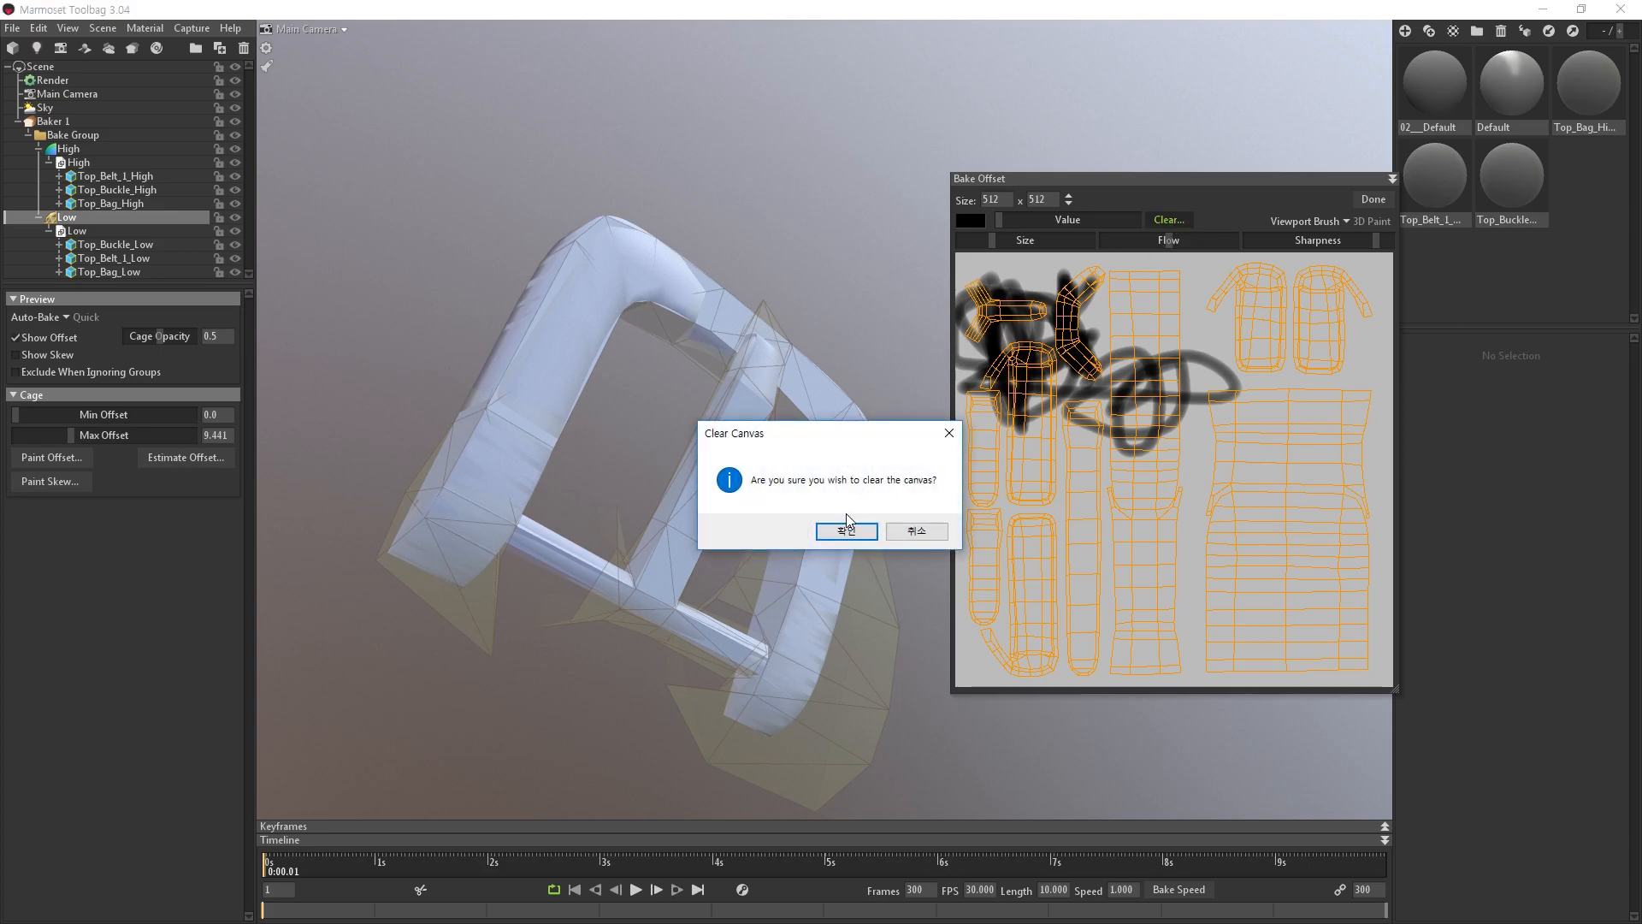
click(840, 528)
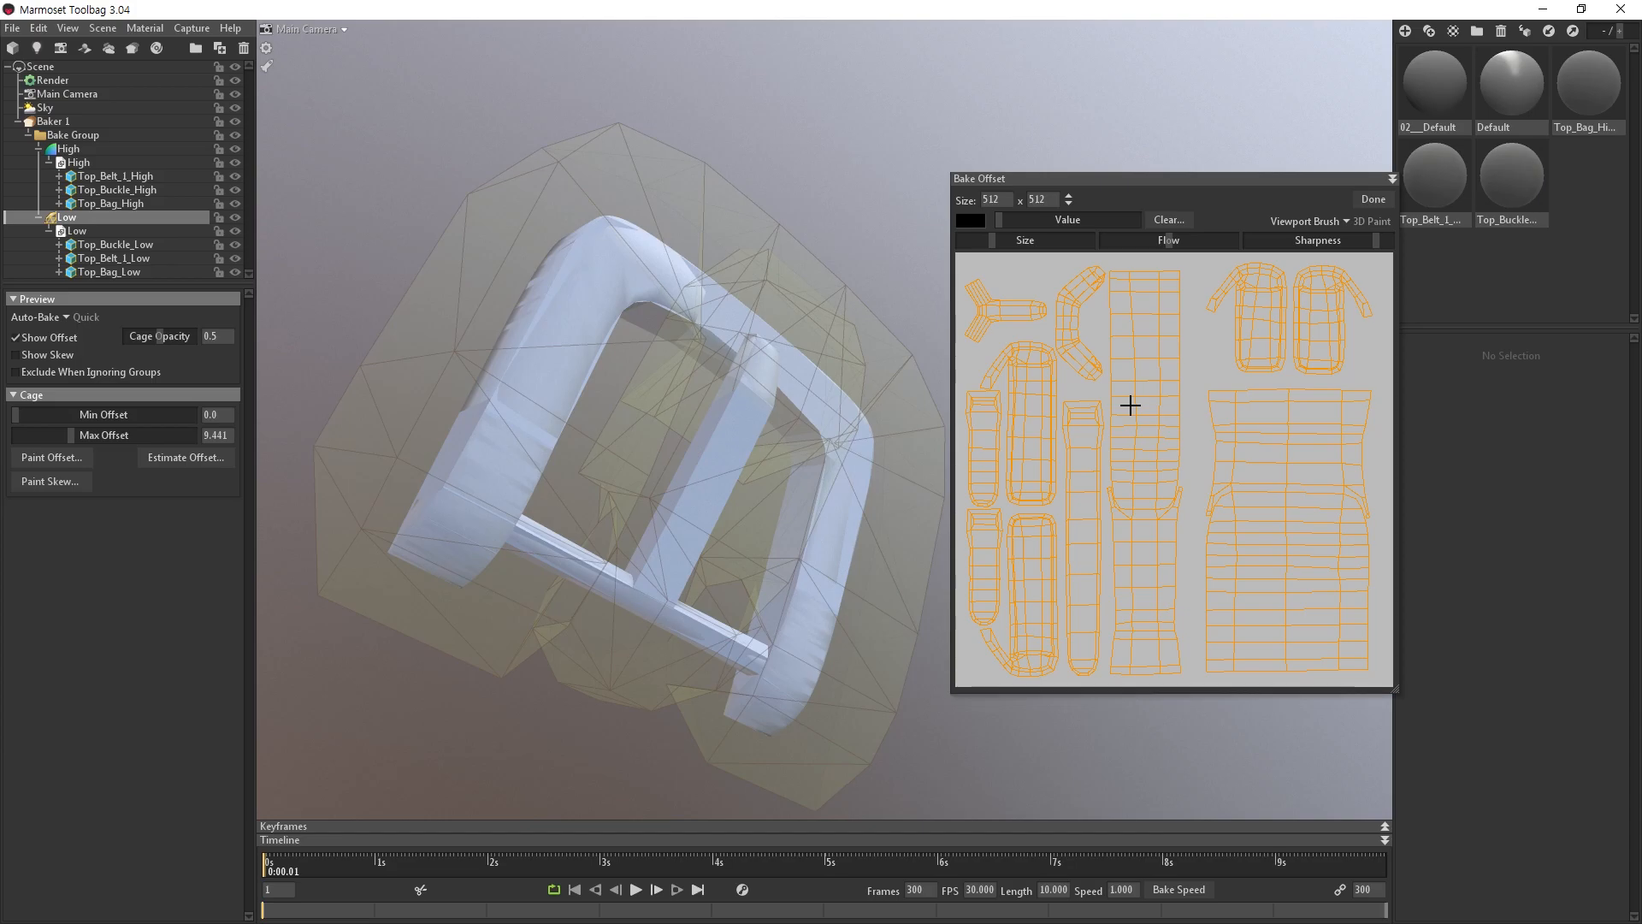
Set the offset brush value to a mid gray and paint it over the buckle frame directly on the model.
middle_drag(716, 367, 724, 368)
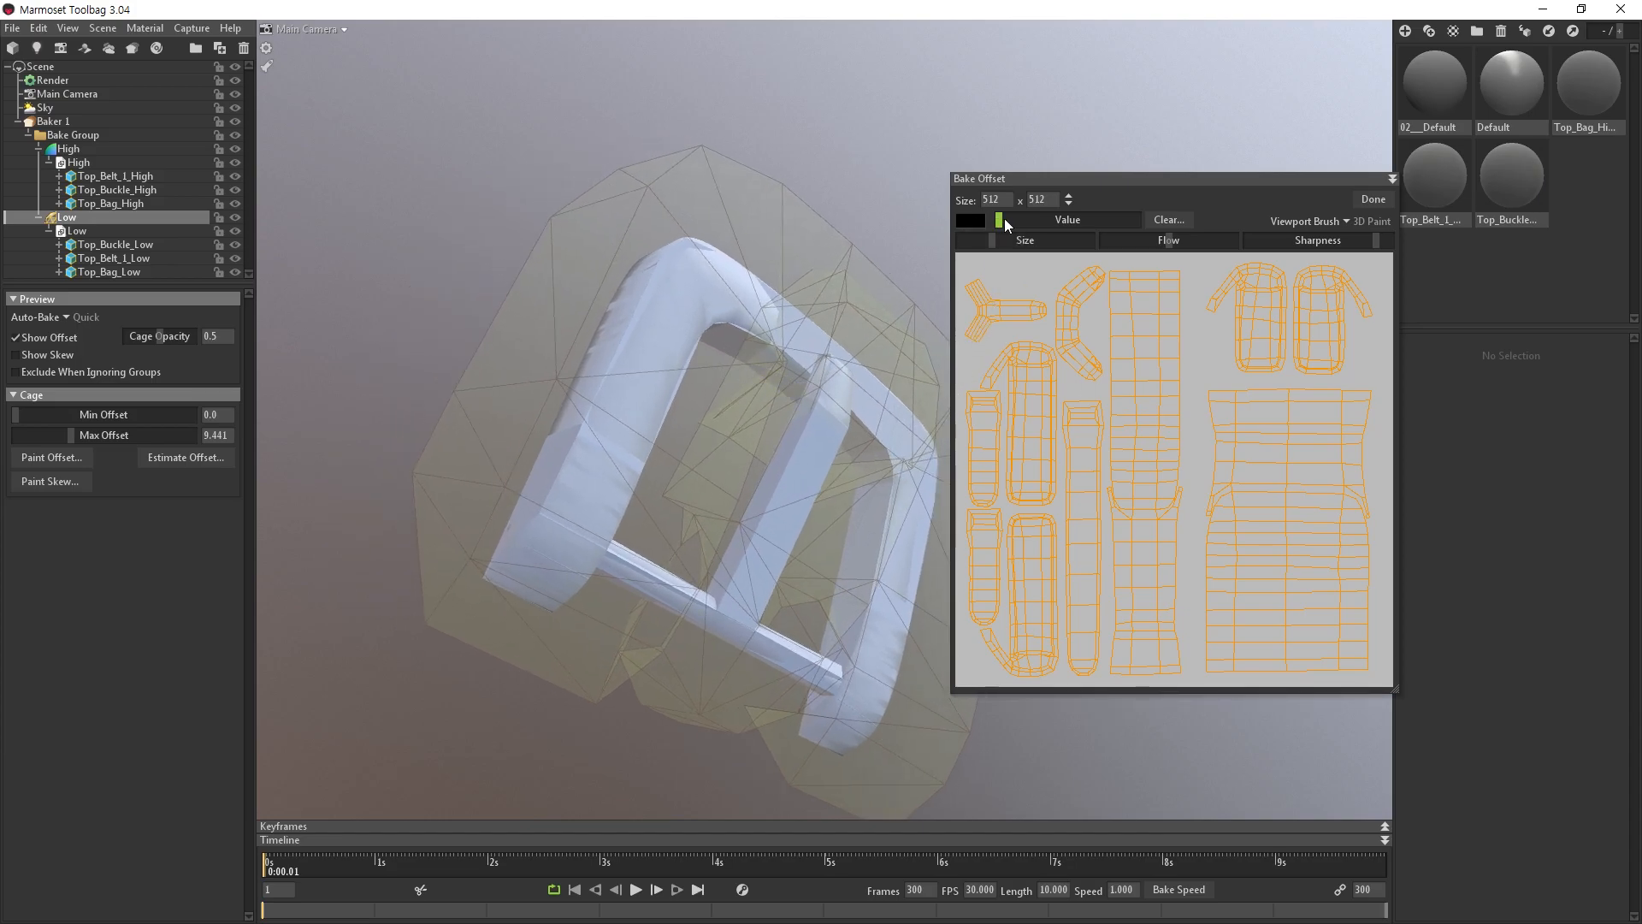
mouse_move(999, 220)
mouse_down()
mouse_move(1122, 233)
mouse_move(1054, 238)
mouse_up()
drag(1057, 220, 1030, 220)
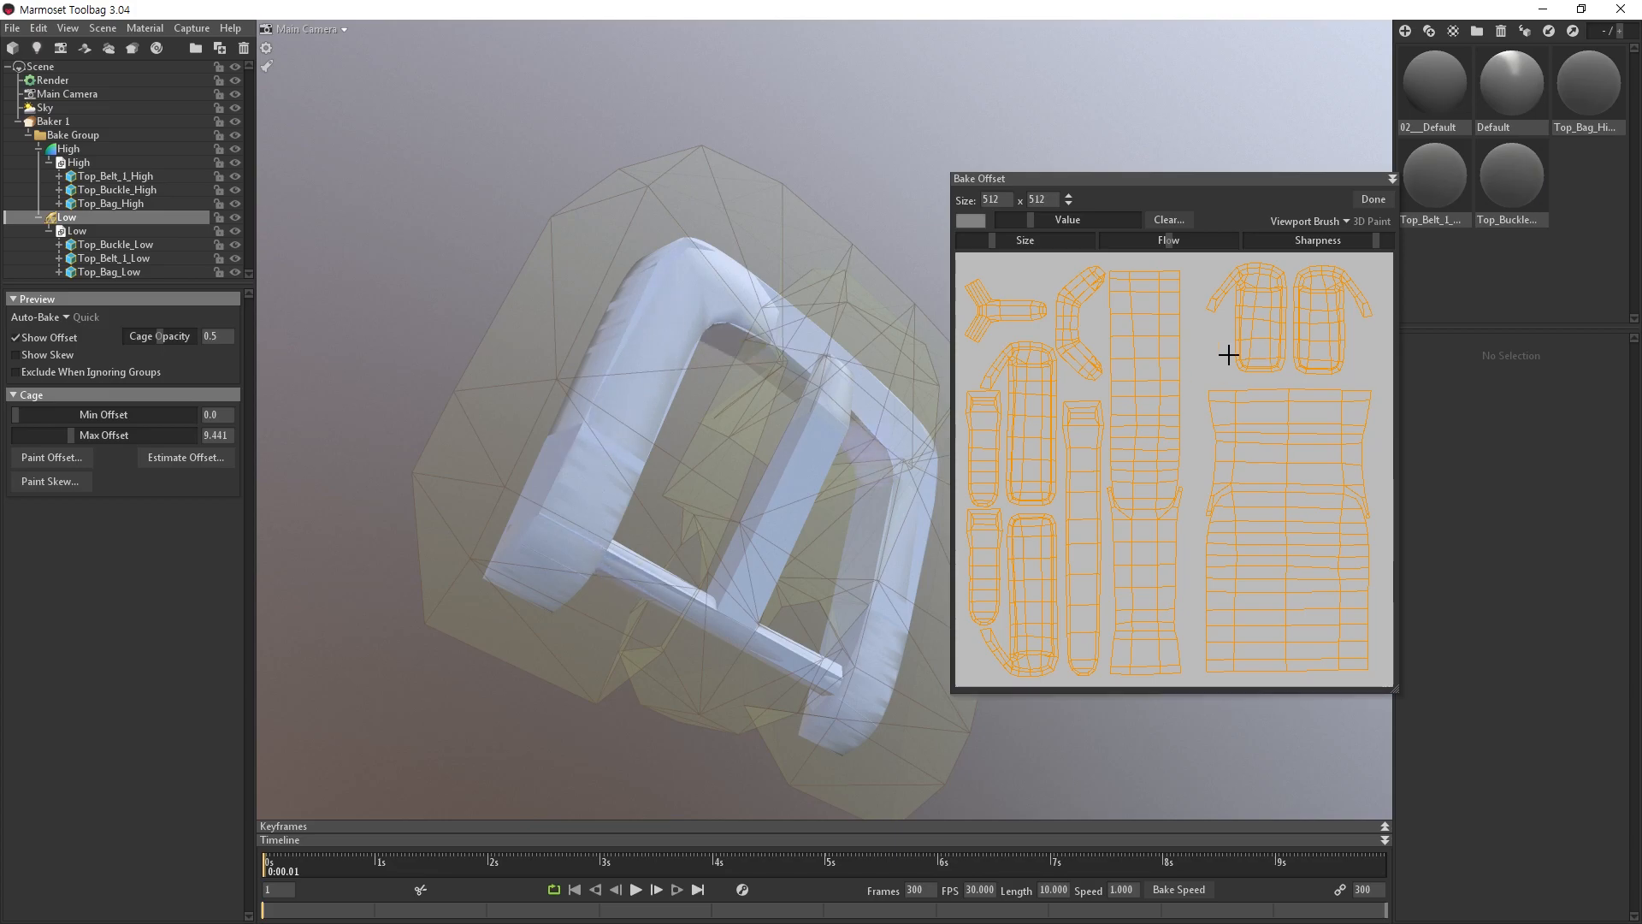
mouse_move(763, 339)
mouse_down()
mouse_move(613, 296)
mouse_move(645, 321)
mouse_move(648, 408)
mouse_up()
mouse_move(562, 558)
mouse_down()
mouse_move(550, 470)
mouse_move(678, 263)
mouse_move(780, 376)
mouse_move(717, 296)
mouse_move(1077, 343)
mouse_up()
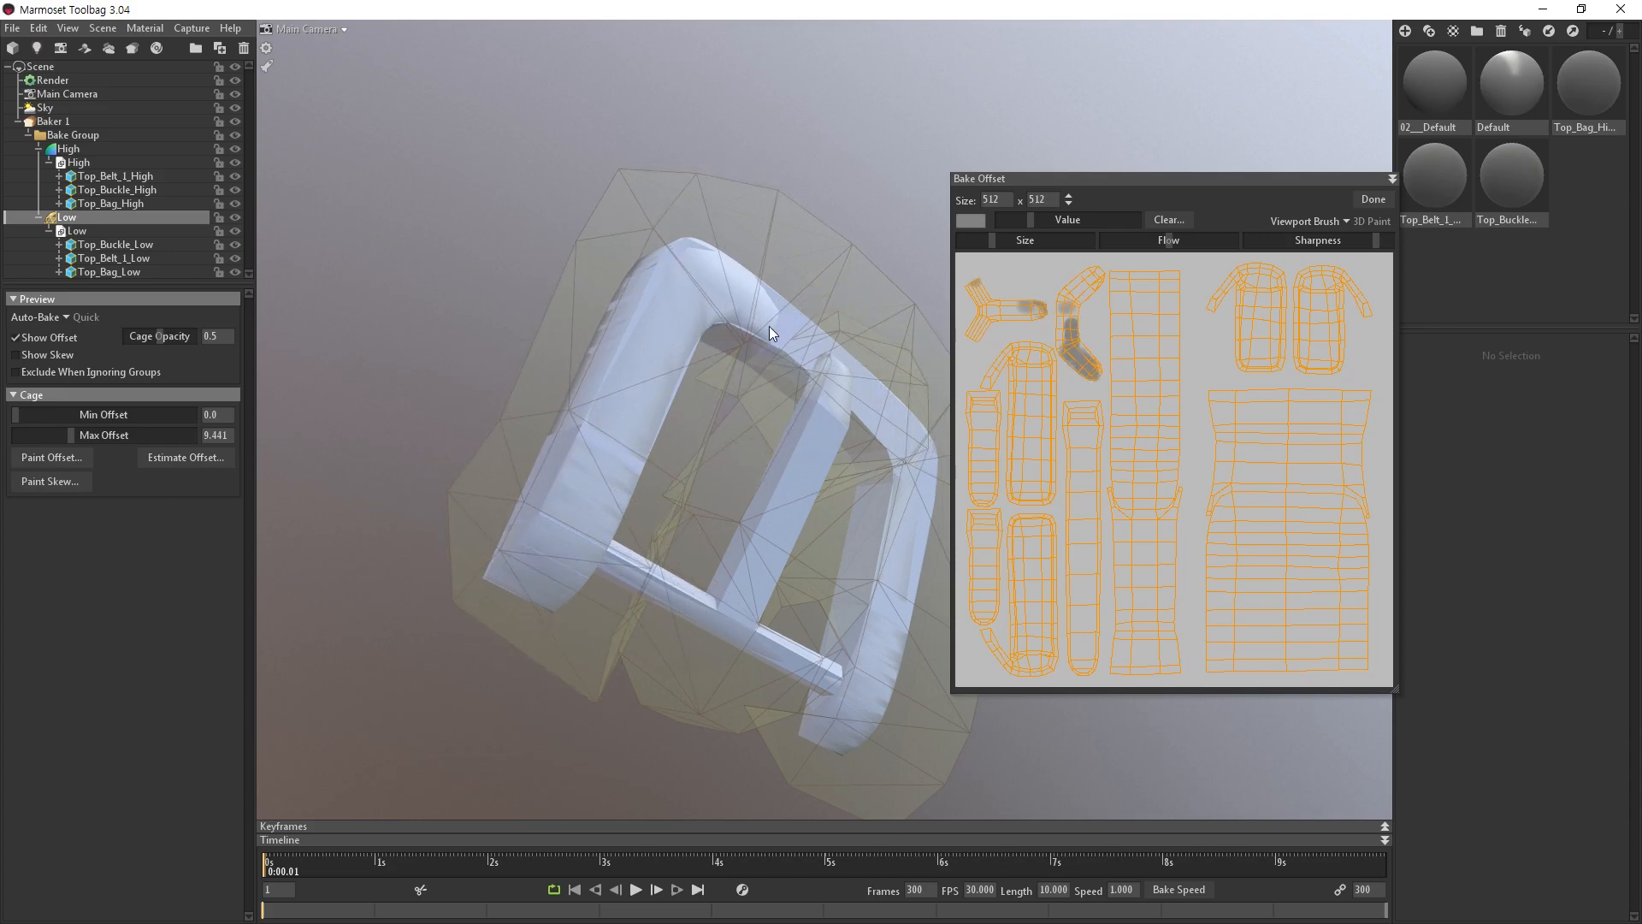
mouse_move(828, 366)
mouse_down()
mouse_move(799, 393)
mouse_move(898, 462)
mouse_move(885, 612)
mouse_up()
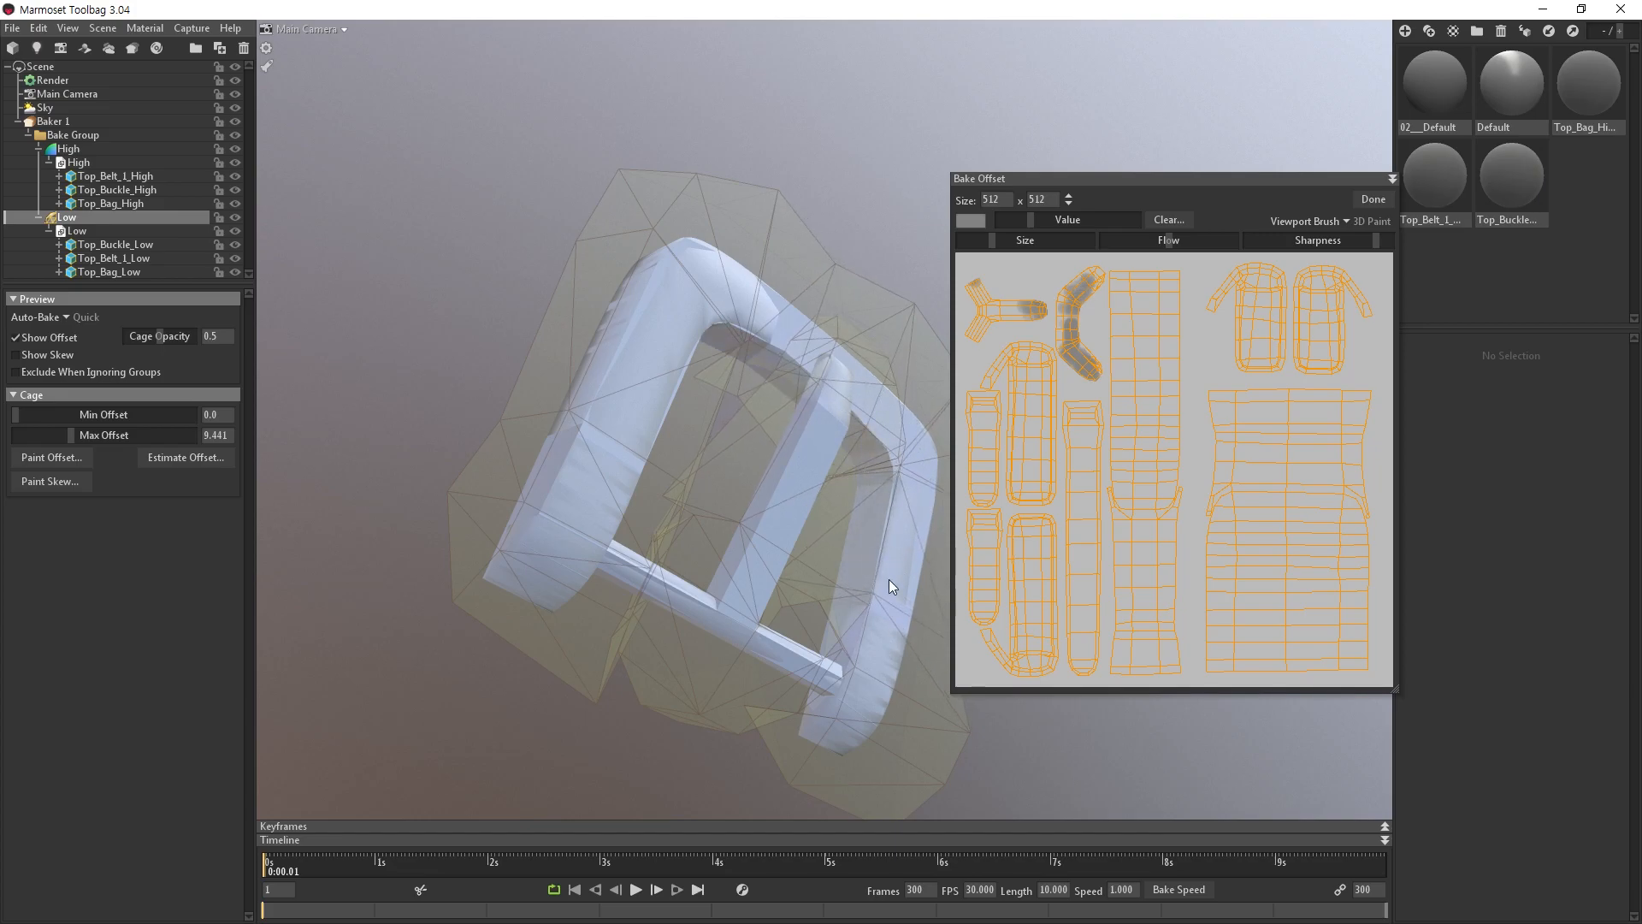
Enlarge the offset brush and paint the rest of the buckle, covering both of its UV islands in gray.
alt+drag(825, 347, 624, 383)
alt+middle_drag(623, 382, 648, 387)
alt+drag(649, 387, 568, 441)
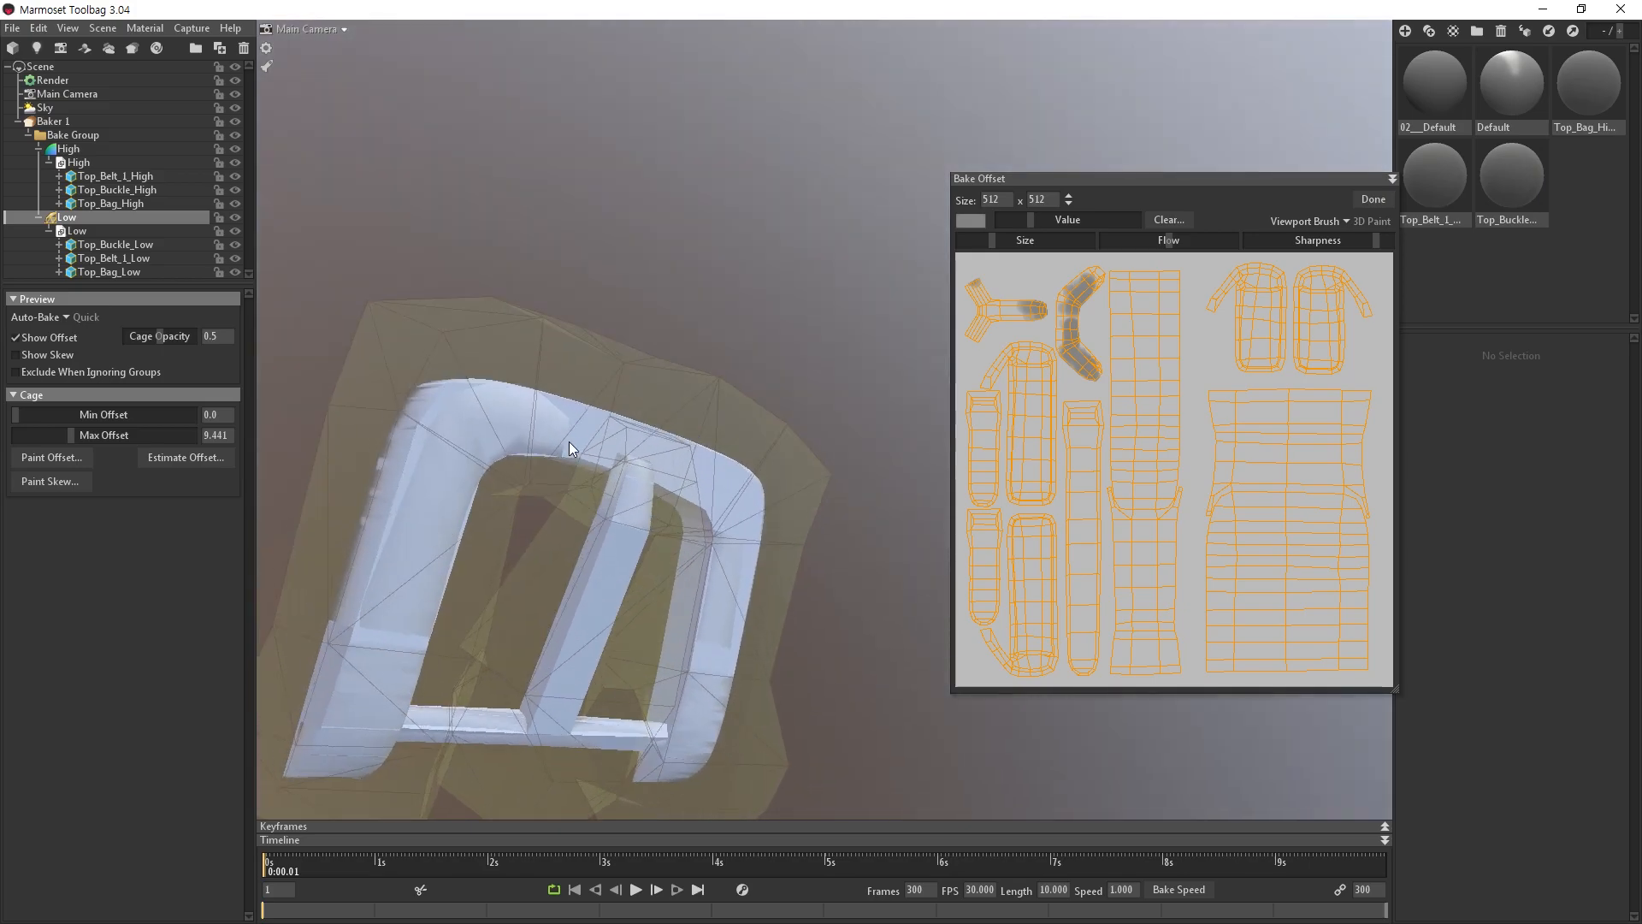
drag(1004, 241, 1032, 240)
mouse_move(508, 434)
mouse_down()
mouse_move(455, 426)
mouse_move(715, 500)
mouse_move(670, 637)
mouse_move(730, 656)
mouse_move(658, 760)
mouse_move(672, 663)
mouse_up()
mouse_move(768, 433)
mouse_down()
mouse_move(659, 317)
mouse_move(605, 198)
mouse_move(673, 35)
mouse_move(782, 113)
mouse_move(813, 183)
mouse_move(770, 316)
mouse_move(953, 265)
mouse_up()
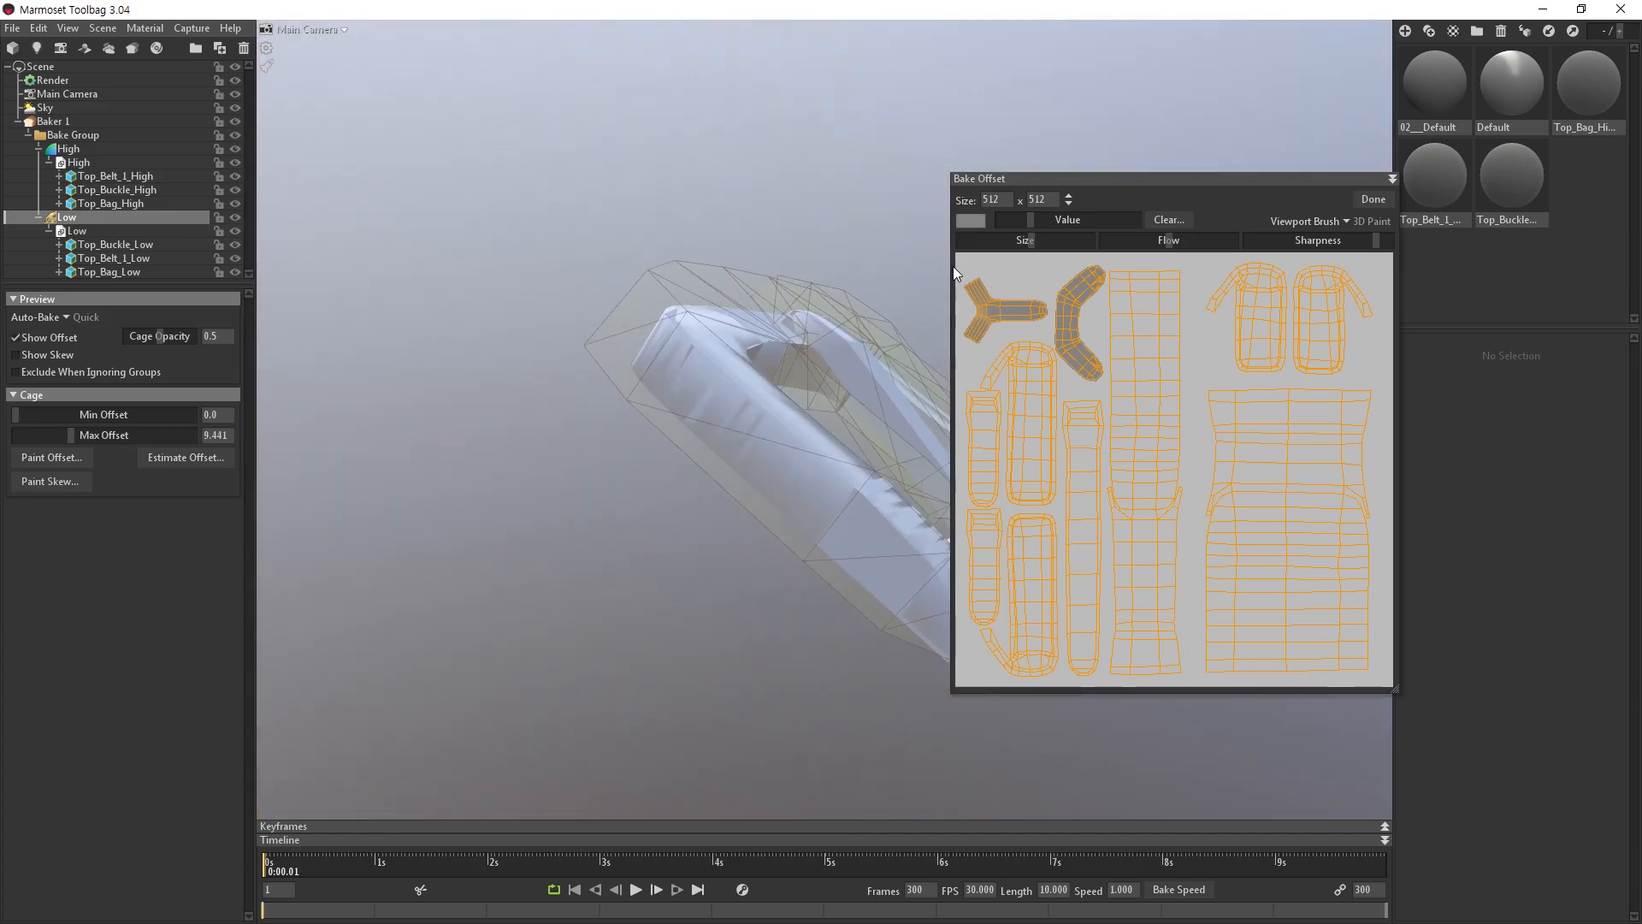
Darken the offset brush value slightly and repaint the whole buckle to tighten its cage.
scroll(810, 341, up, 3)
alt+drag(804, 337, 756, 387)
scroll(679, 452, up, 3)
scroll(687, 462, down, 3)
alt+drag(689, 459, 892, 405)
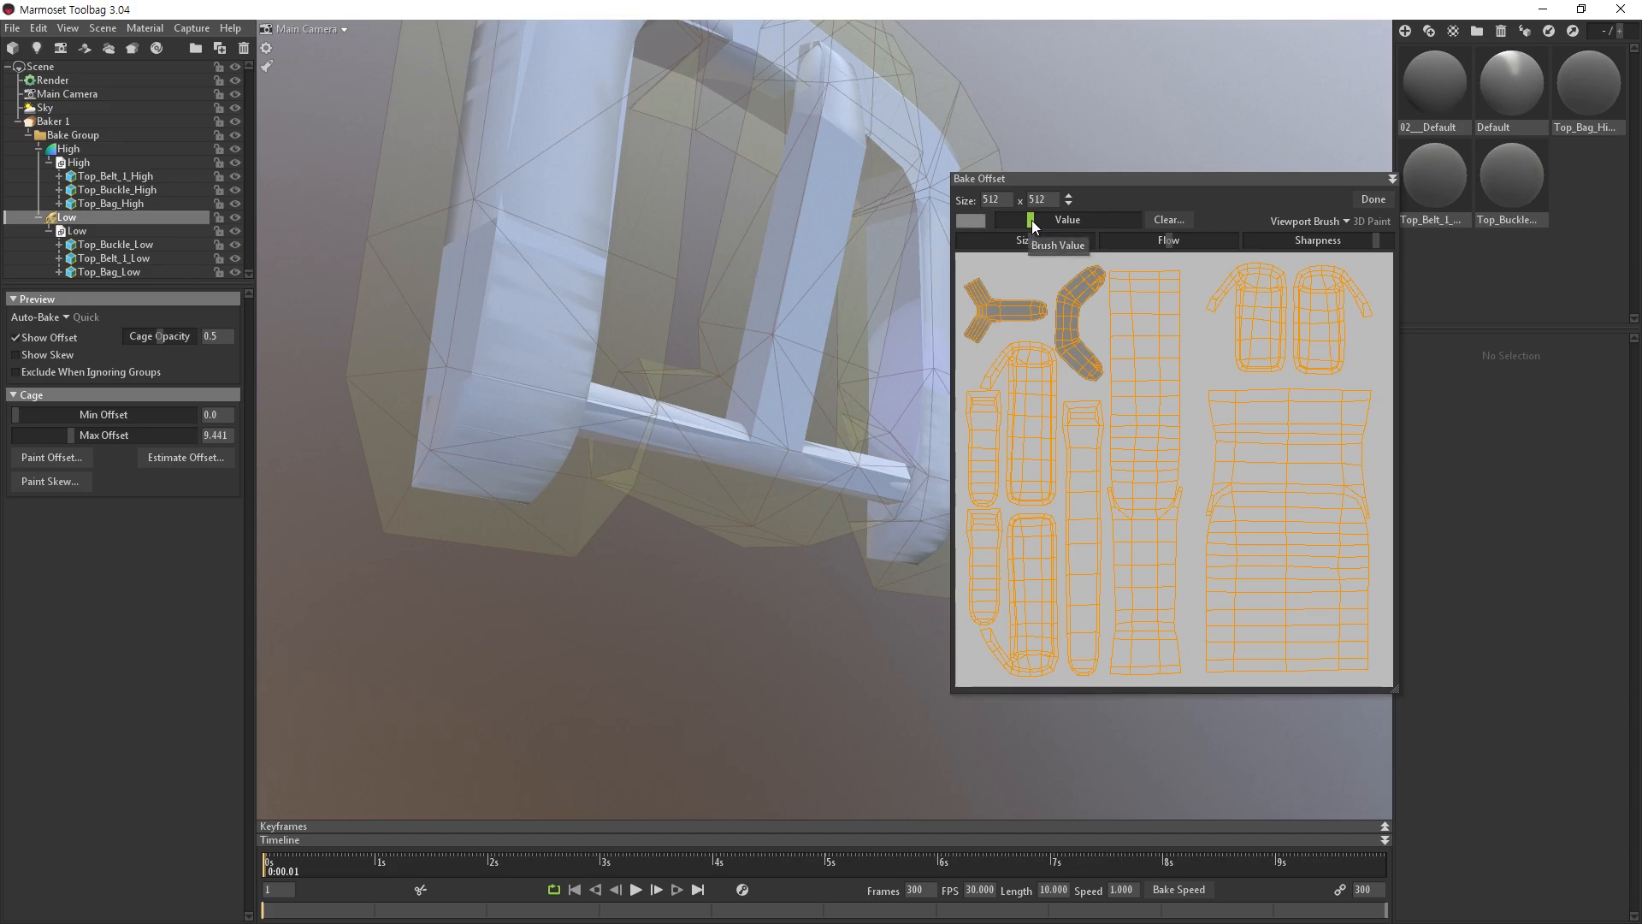
drag(1030, 219, 1020, 219)
alt+drag(804, 198, 756, 300)
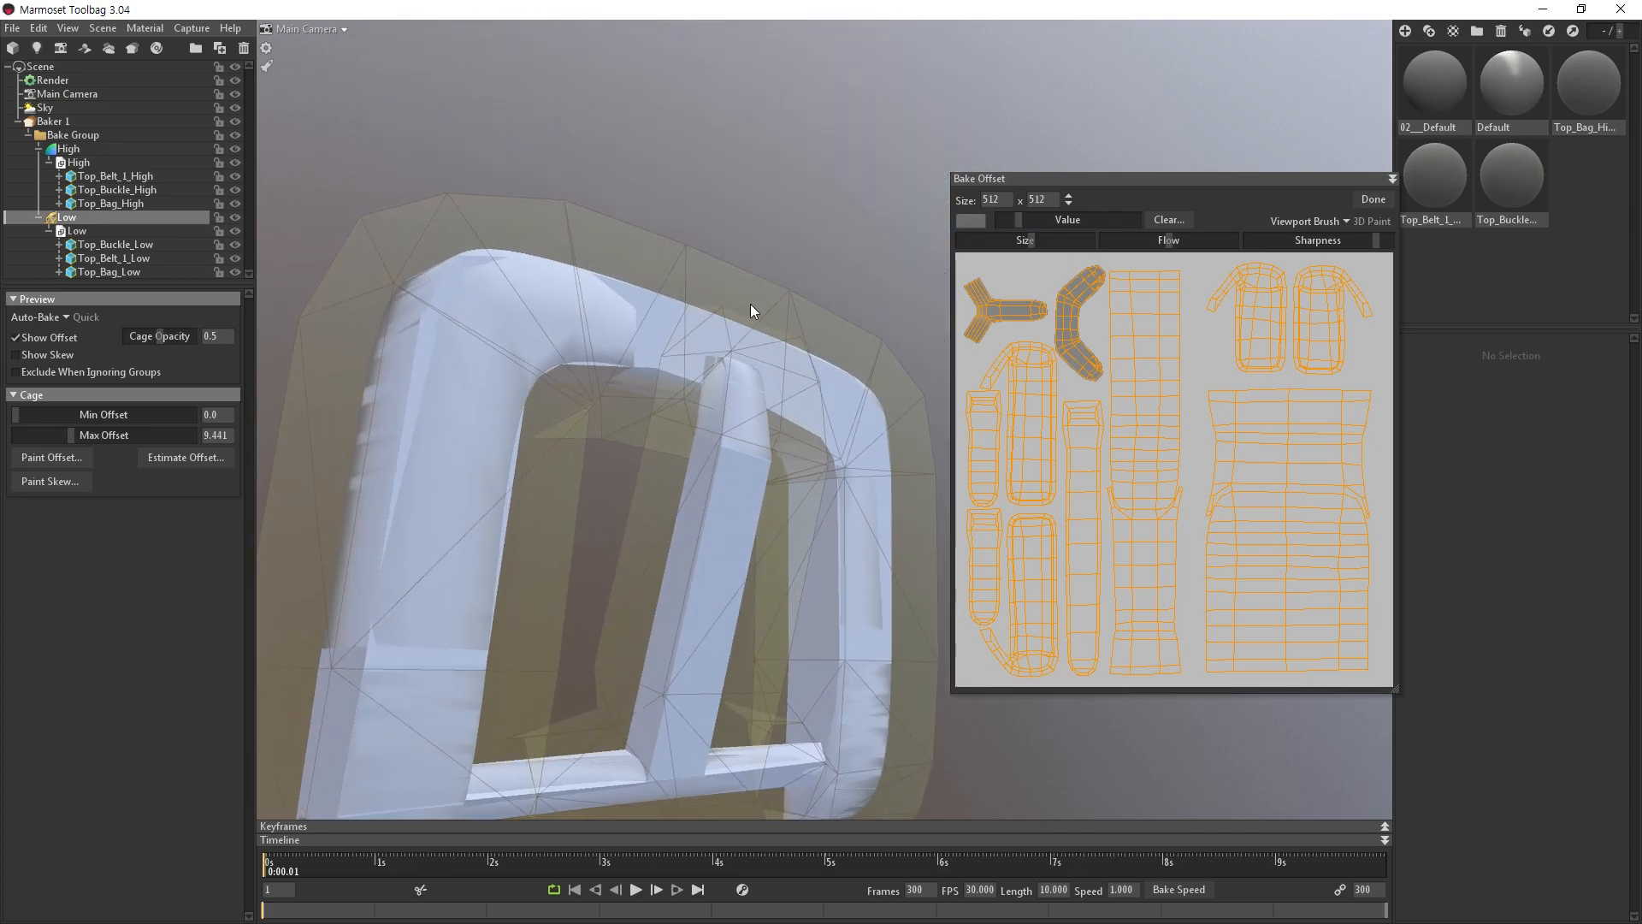
scroll(724, 324, down, 2)
mouse_move(655, 384)
mouse_down()
mouse_move(587, 352)
mouse_move(510, 497)
mouse_move(557, 529)
mouse_move(534, 674)
mouse_move(715, 751)
mouse_move(762, 576)
mouse_move(825, 465)
mouse_move(853, 522)
mouse_move(855, 674)
mouse_move(633, 270)
mouse_move(815, 385)
mouse_move(725, 412)
mouse_up()
mouse_move(524, 454)
mouse_down()
mouse_move(630, 741)
mouse_move(718, 688)
mouse_move(586, 675)
mouse_move(730, 669)
mouse_move(640, 587)
mouse_move(624, 387)
mouse_move(338, 266)
mouse_move(662, 422)
mouse_move(572, 366)
mouse_move(542, 437)
mouse_up()
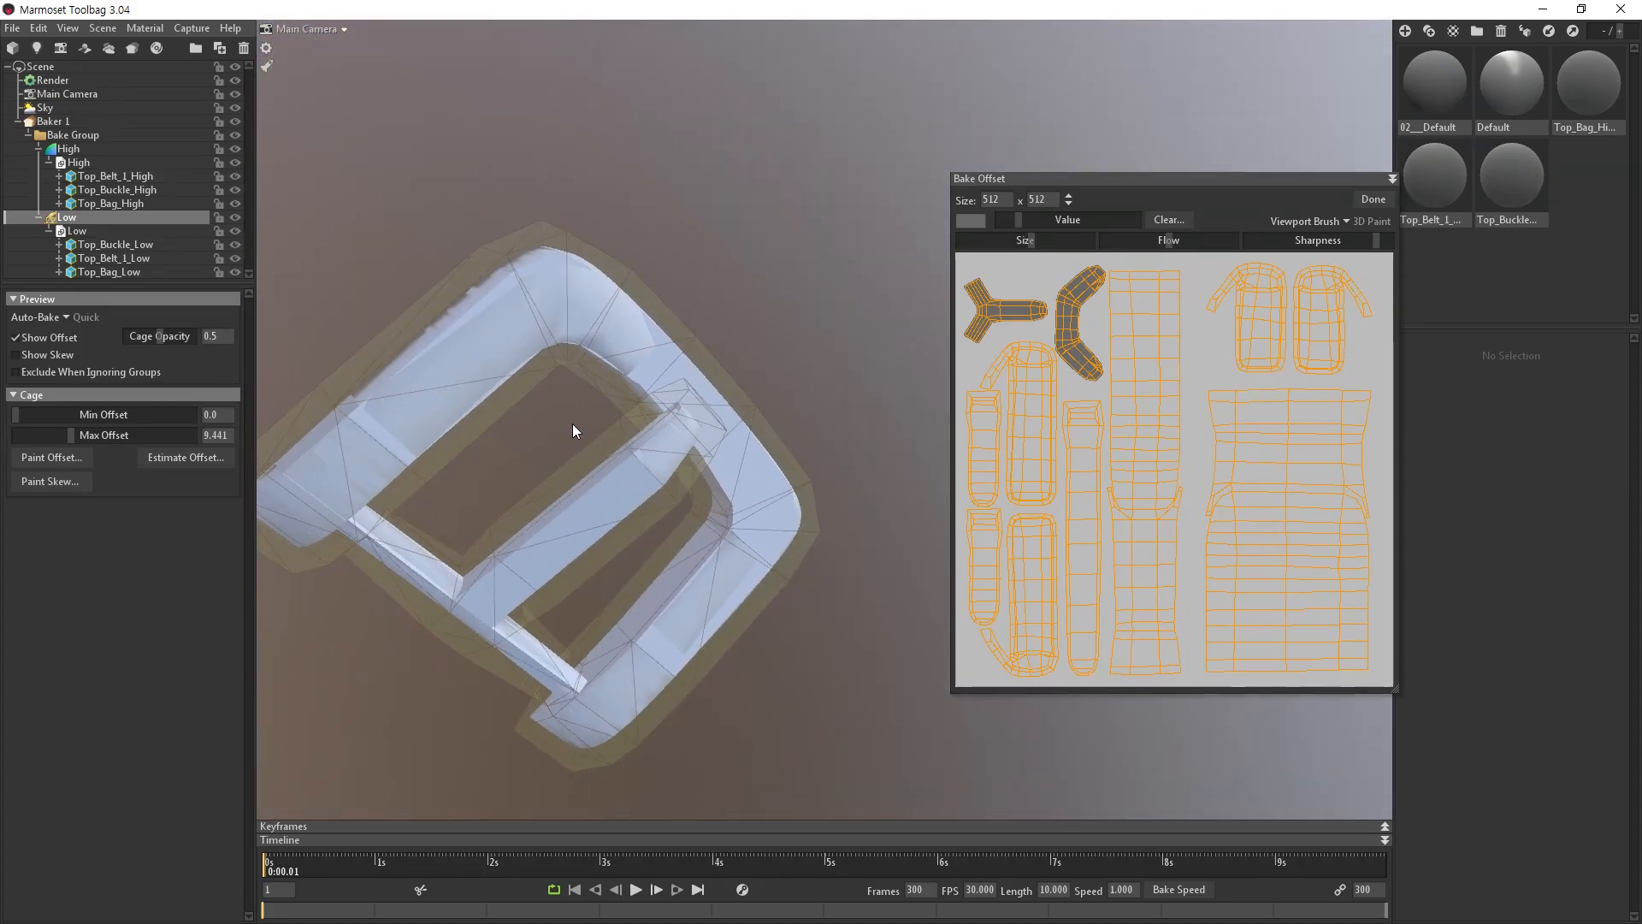
Paint the dark gray offset along the full length of the short belt strap next to the buckle.
scroll(572, 421, up, 2)
scroll(593, 476, down, 3)
alt+middle_drag(684, 460, 625, 421)
scroll(635, 419, down, 3)
alt+drag(736, 392, 800, 445)
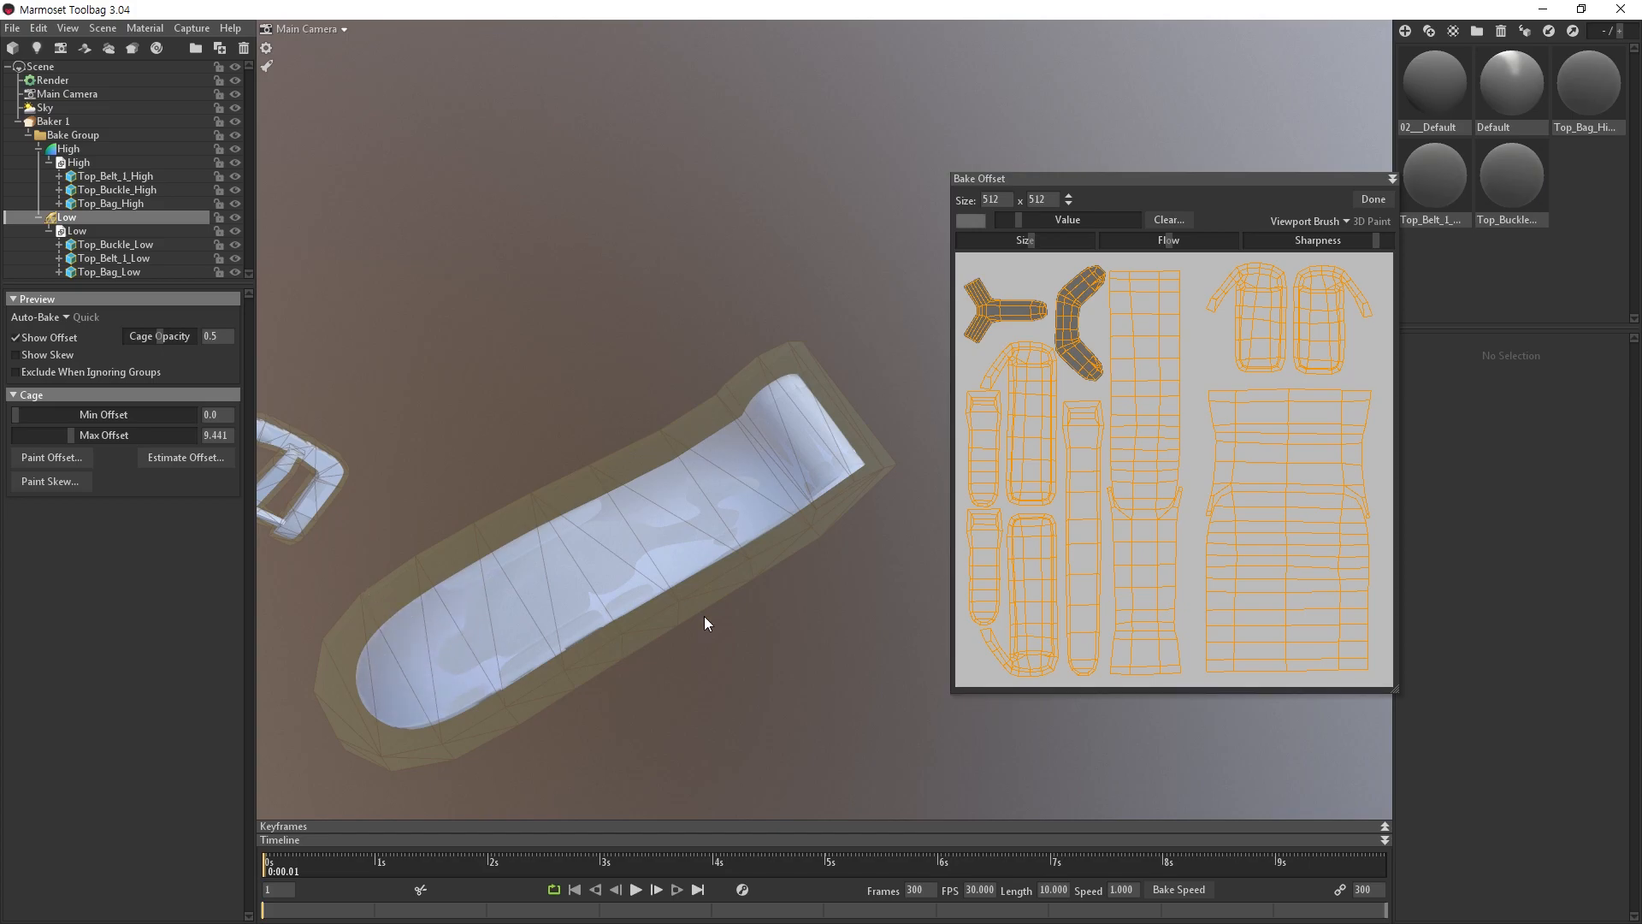
mouse_move(408, 686)
mouse_down()
mouse_move(527, 583)
mouse_move(820, 410)
mouse_move(810, 436)
mouse_up()
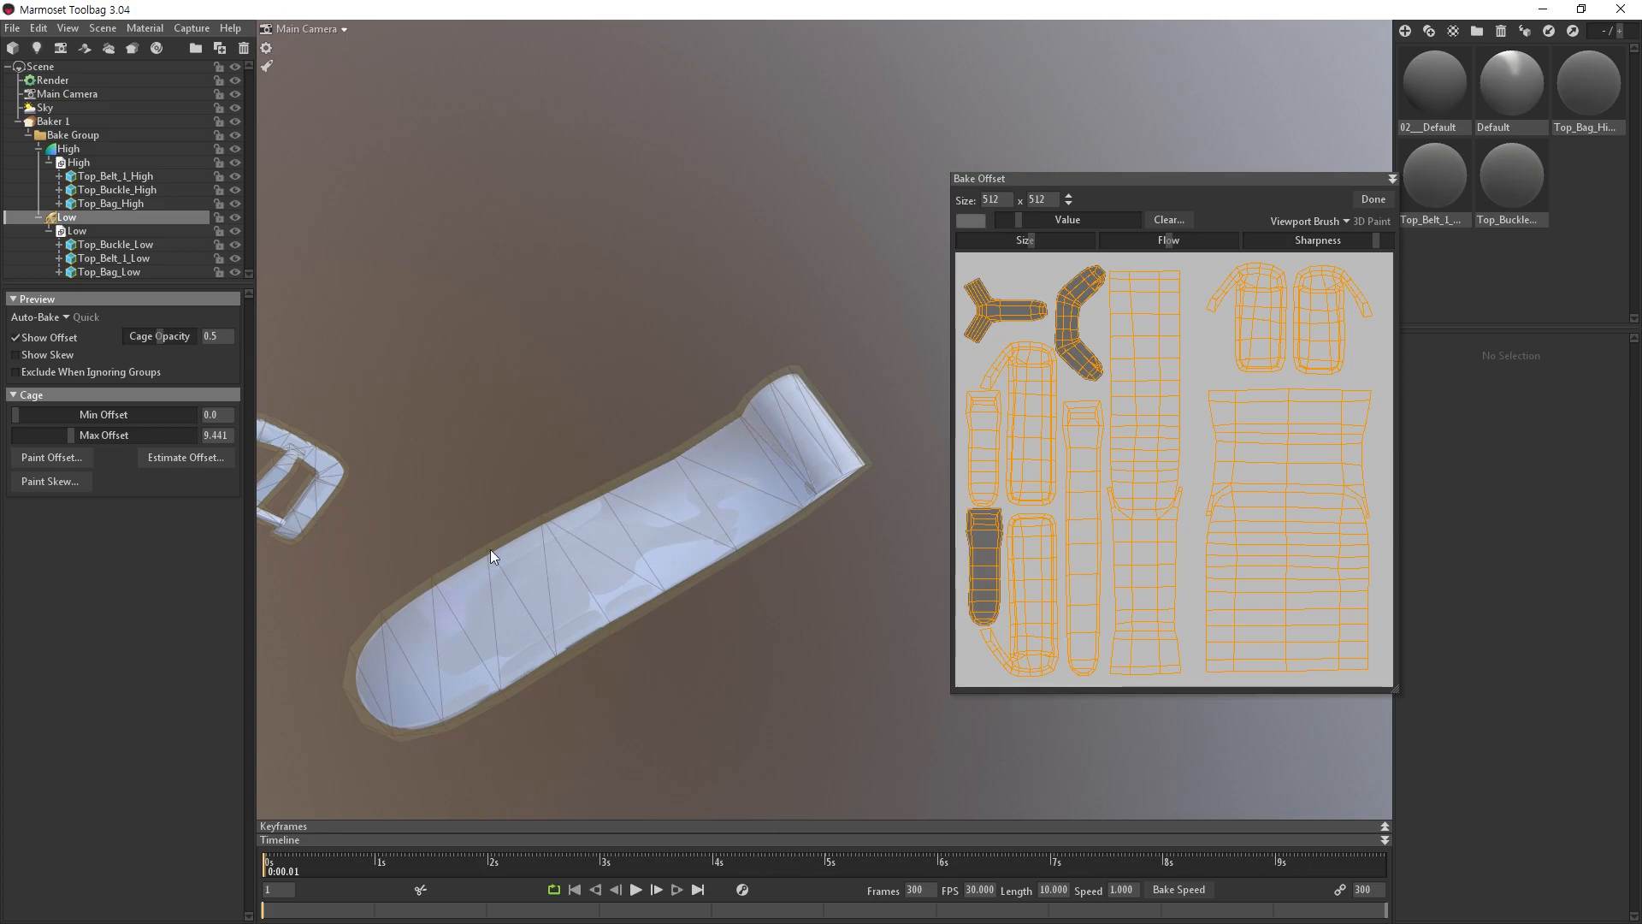
Paint the same dark gray offset over the second short belt strap and lighten the brush value slightly.
scroll(543, 639, down, 5)
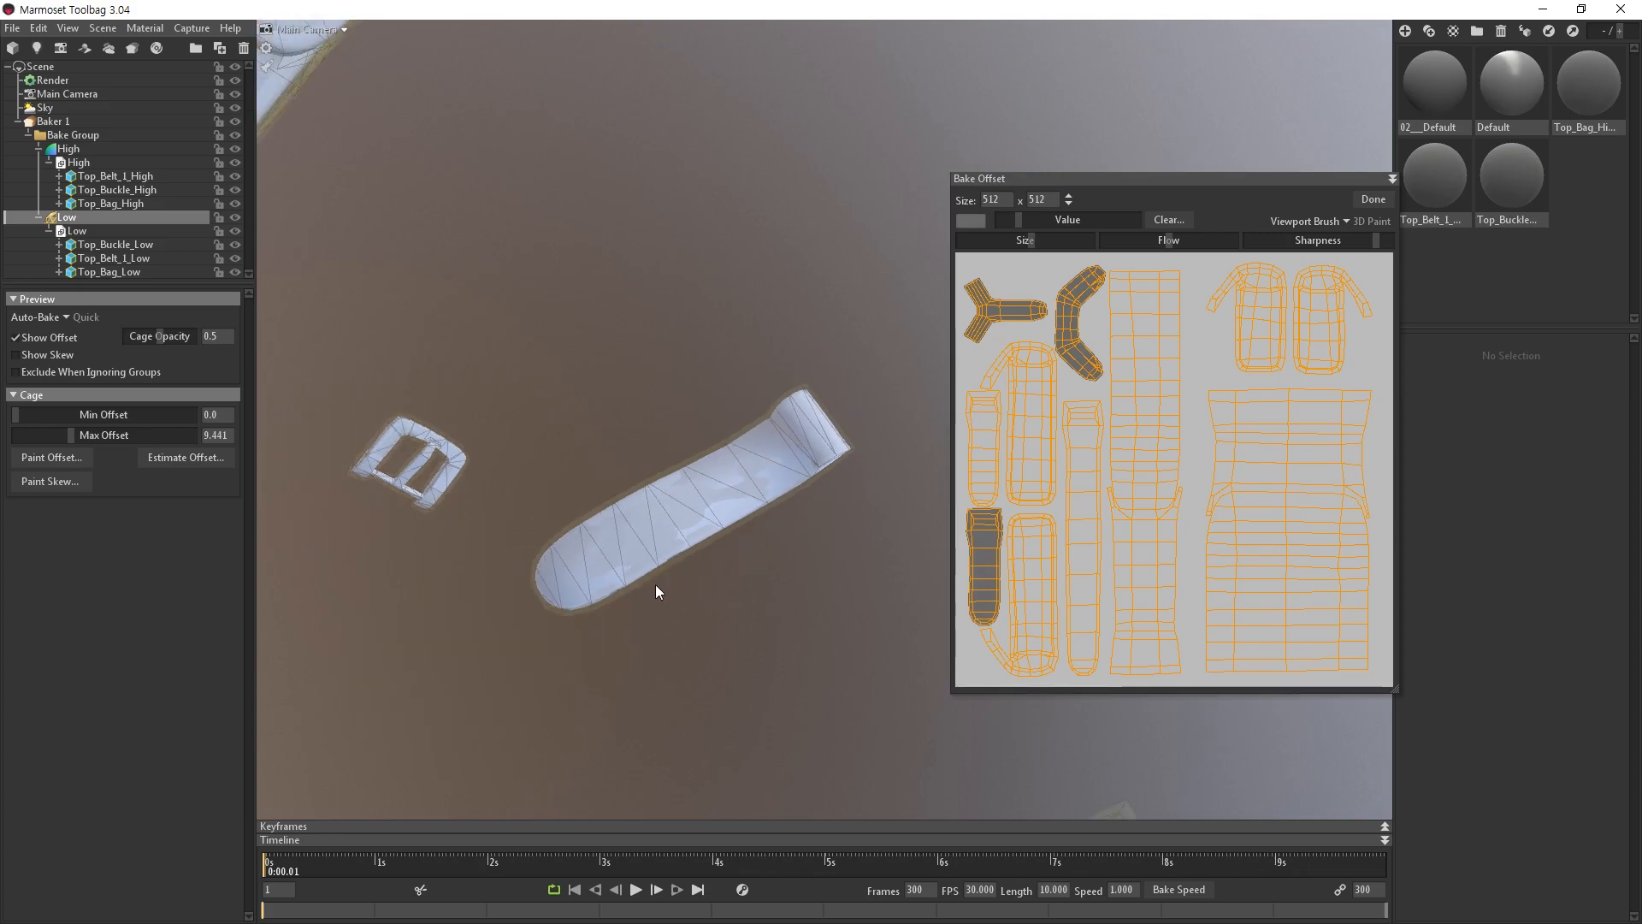
alt+middle_drag(809, 566, 756, 510)
alt+drag(756, 510, 722, 465)
scroll(751, 494, up, 2)
scroll(589, 568, up, 3)
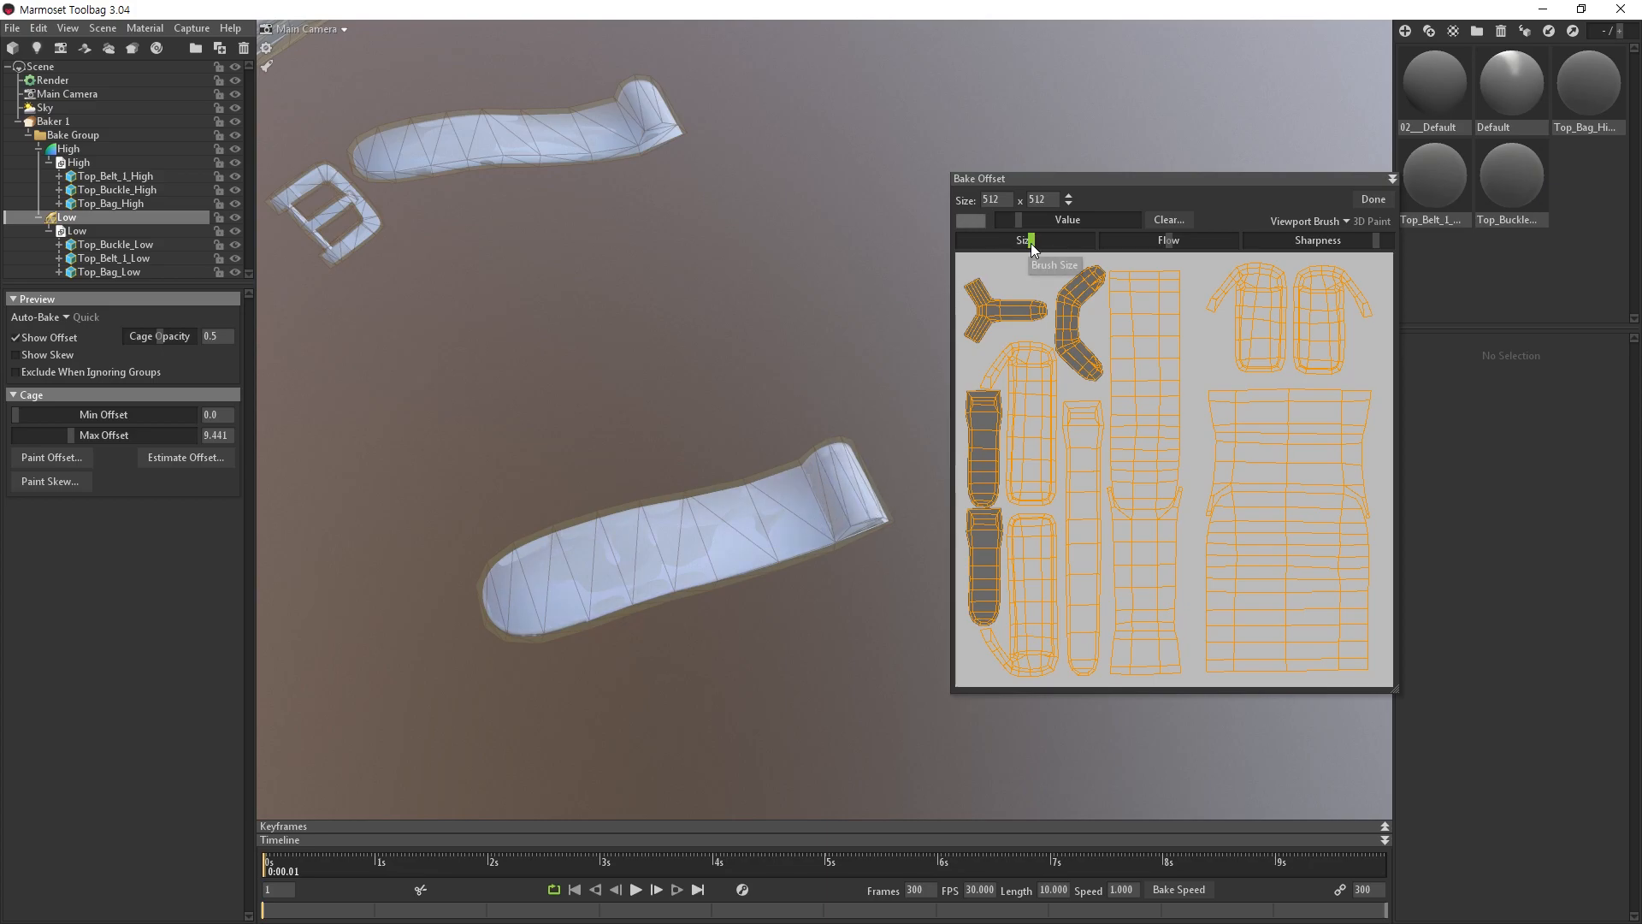
drag(1019, 220, 1024, 220)
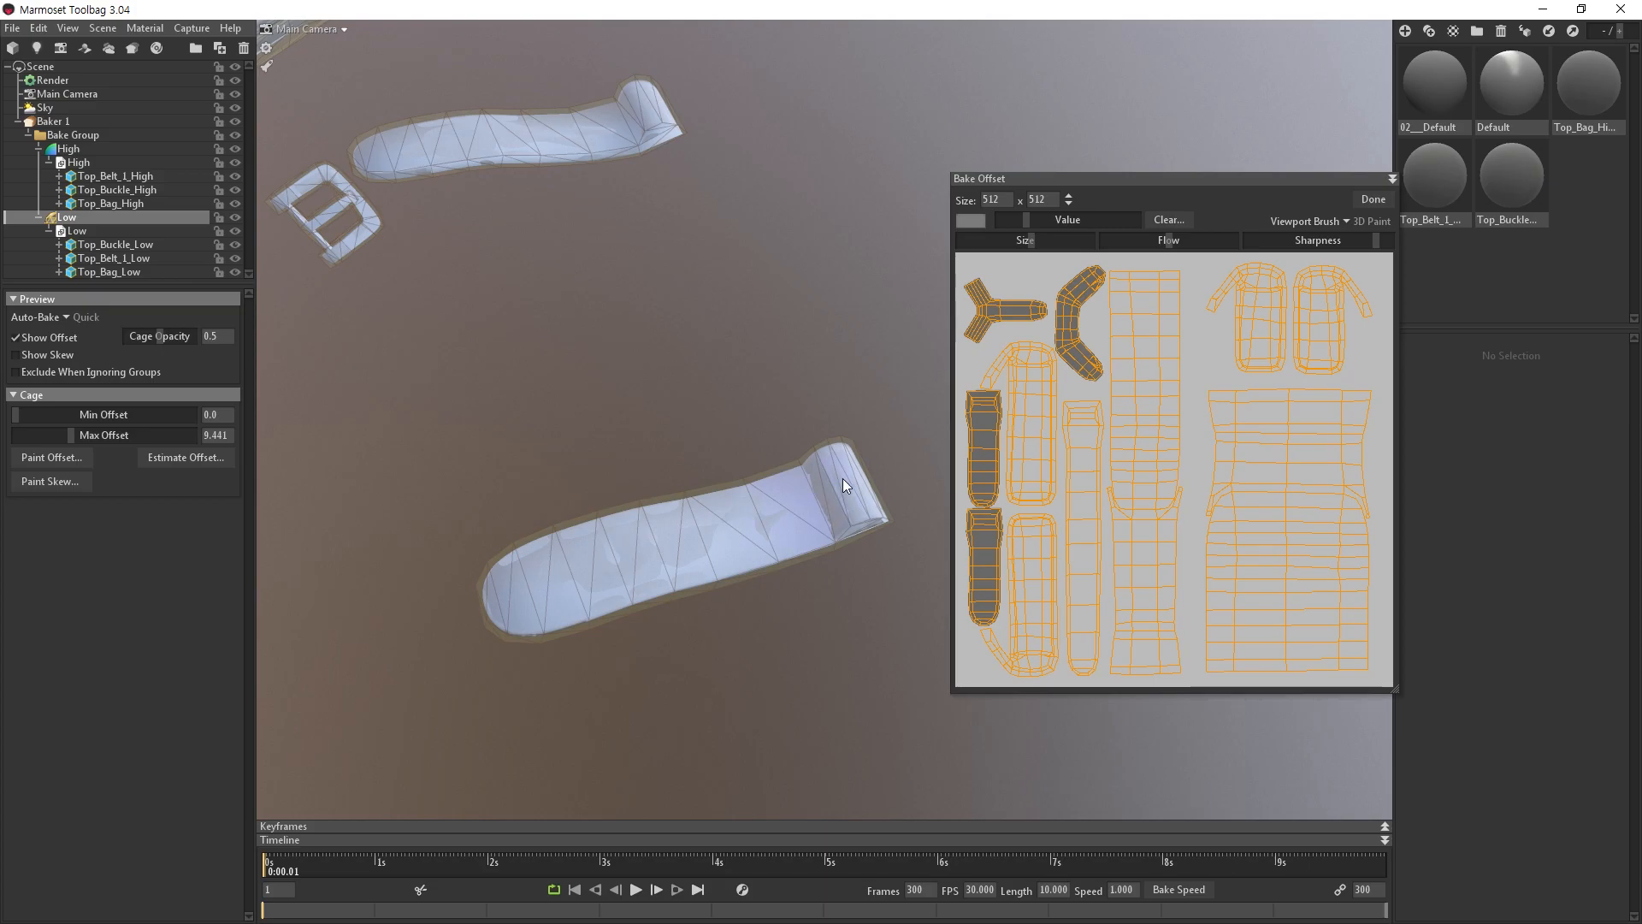
Touch up the second short belt strap and paint the same gray offset along the full length of the long strap.
drag(839, 476, 853, 508)
drag(731, 516, 602, 548)
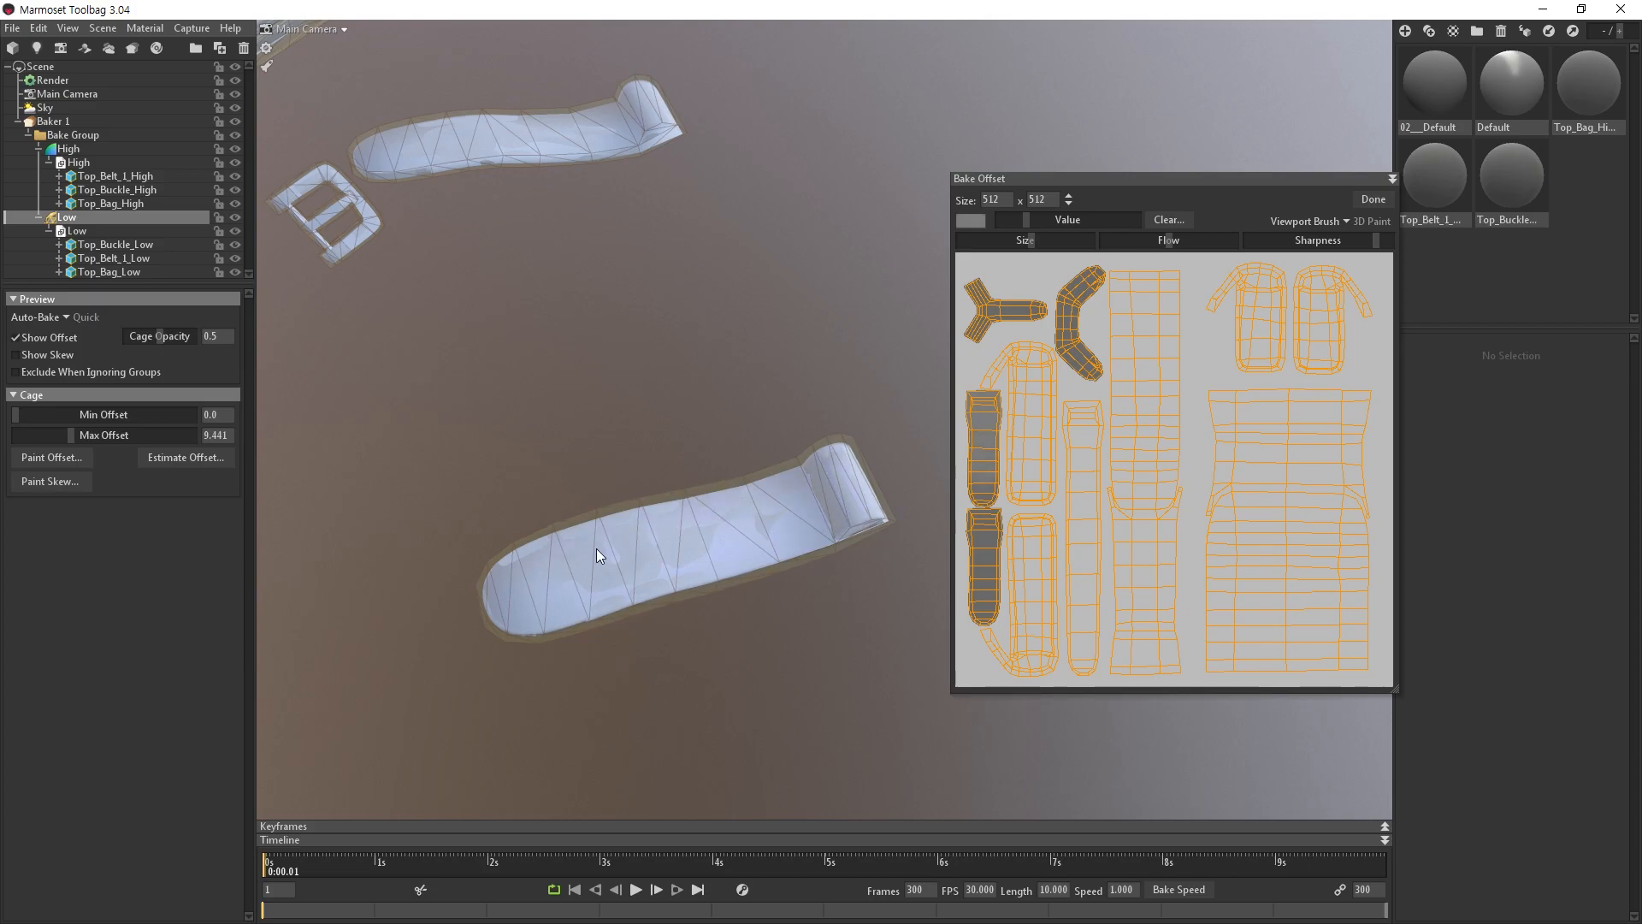
alt+middle_drag(547, 171, 652, 355)
mouse_move(652, 355)
alt+mouse_down()
mouse_move(746, 361)
mouse_move(546, 475)
mouse_move(600, 448)
alt+mouse_up()
alt+middle_drag(562, 347, 710, 403)
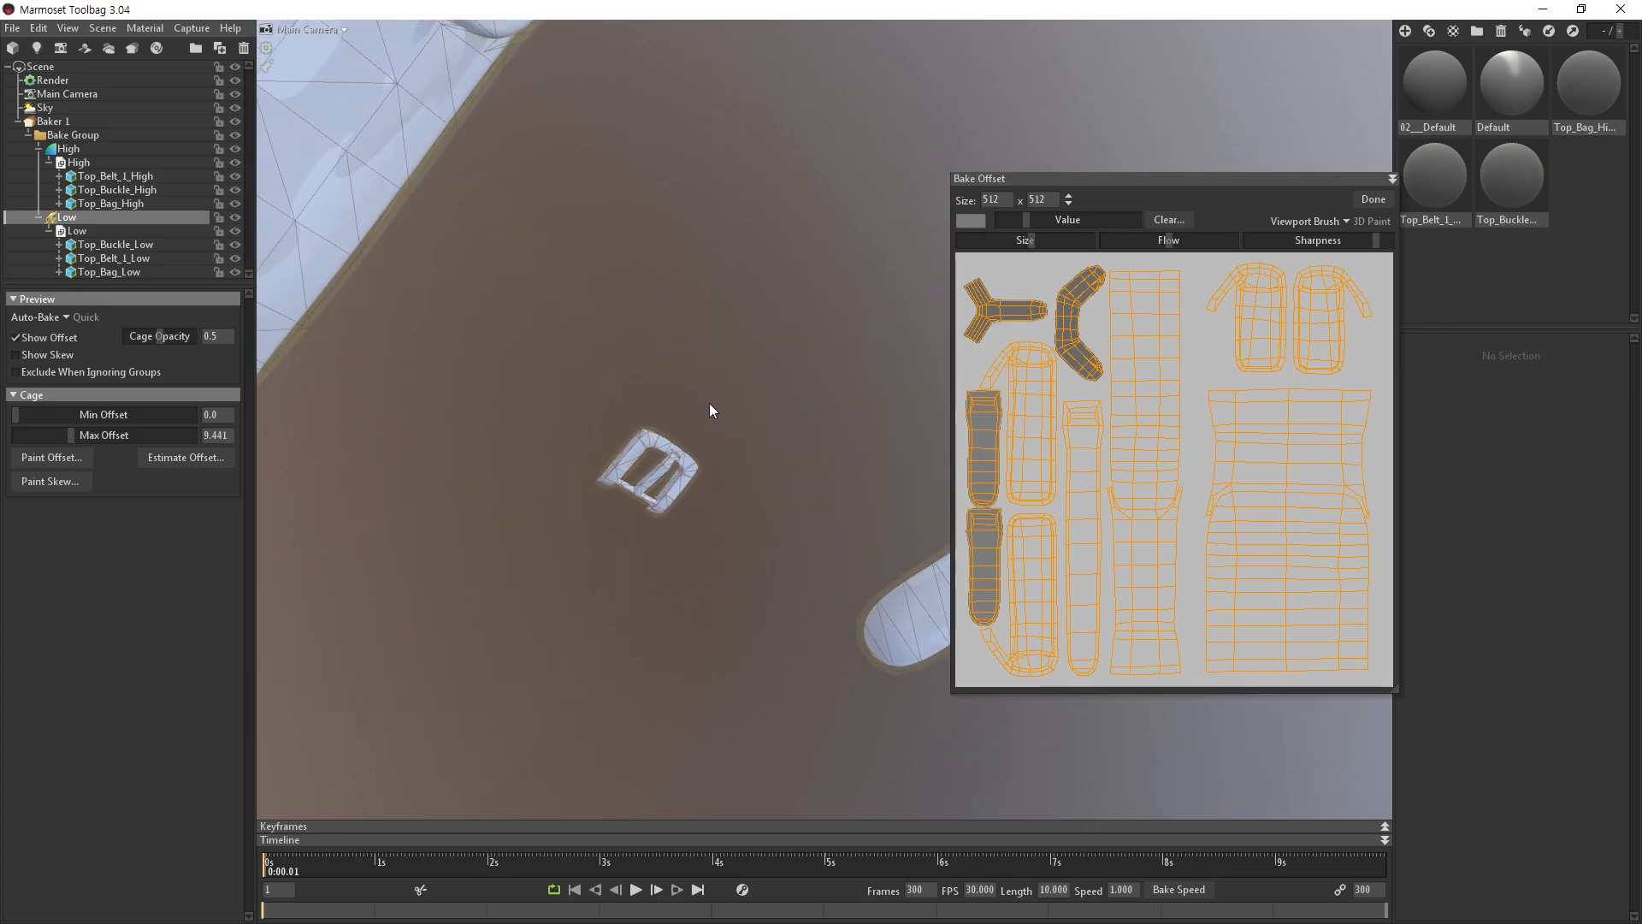
scroll(721, 400, down, 5)
alt+drag(732, 397, 776, 438)
mouse_move(777, 438)
alt+middle_down()
mouse_move(747, 455)
mouse_move(717, 404)
alt+middle_up()
drag(823, 435, 734, 575)
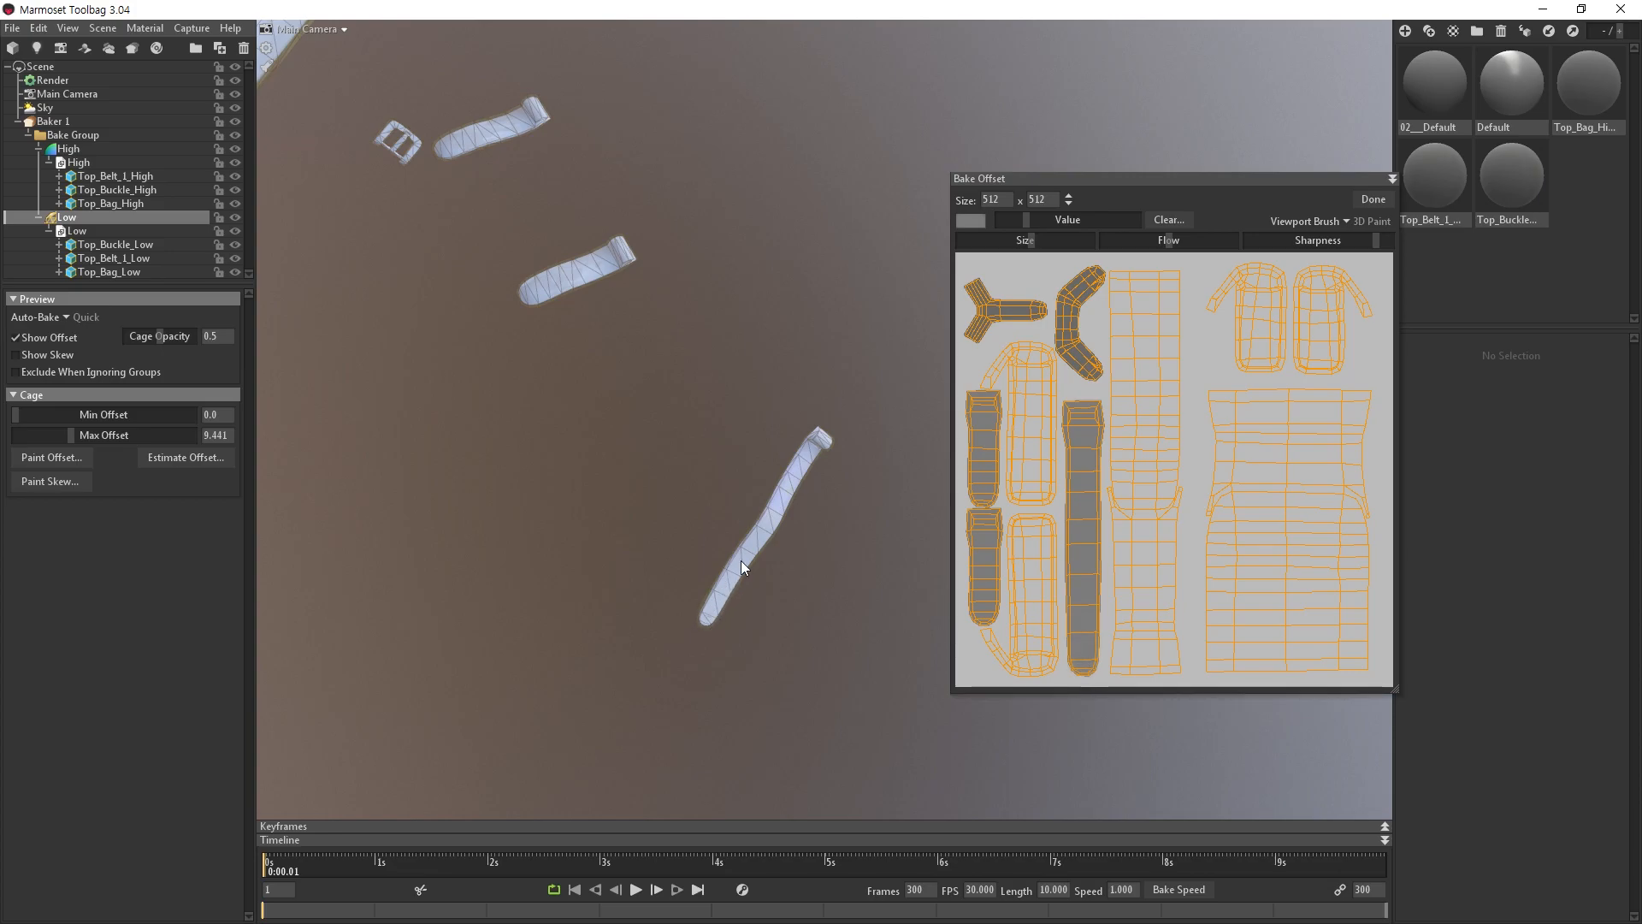
Examine the long strap's folded end and the bag's body and flap for spots where the high-poly mesh crosses the cage.
alt+right_drag(802, 403, 926, 686)
scroll(927, 688, down, 1)
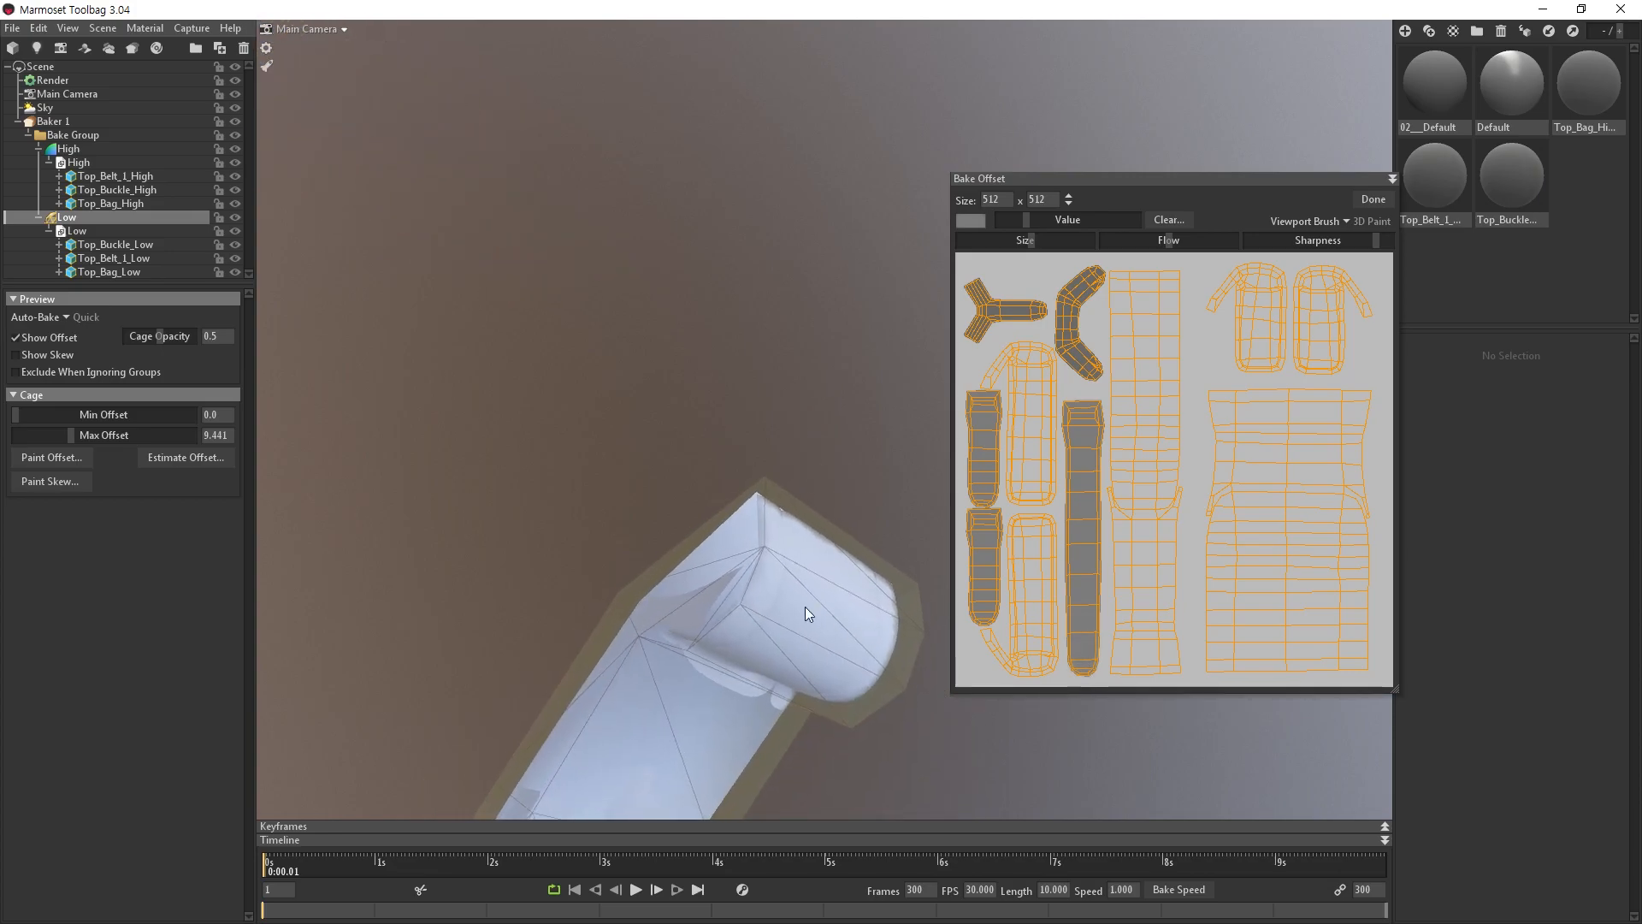
alt+middle_drag(824, 616, 793, 584)
alt+drag(793, 583, 739, 449)
alt+right_drag(739, 450, 694, 282)
alt+right_drag(692, 402, 599, 329)
alt+middle_drag(599, 330, 783, 522)
alt+drag(648, 332, 653, 324)
alt+middle_drag(653, 324, 705, 378)
alt+right_drag(705, 377, 712, 430)
alt+drag(712, 430, 792, 255)
alt+drag(780, 419, 629, 439)
alt+right_drag(628, 439, 665, 532)
alt+drag(665, 532, 700, 488)
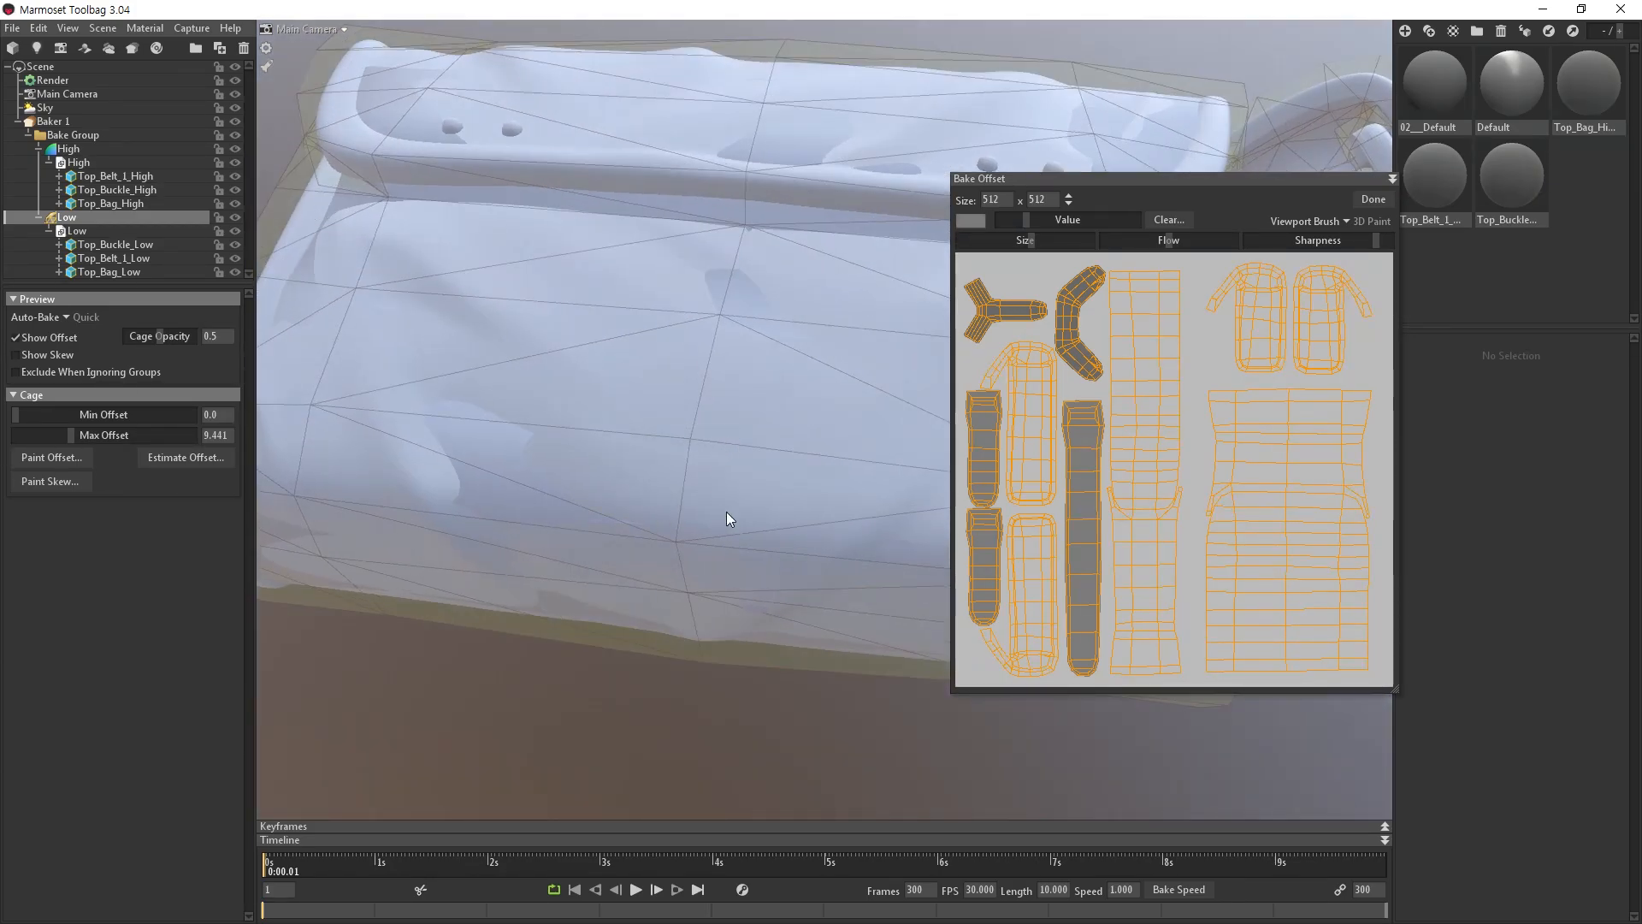
alt+right_drag(717, 506, 730, 387)
alt+drag(731, 386, 527, 373)
alt+drag(708, 361, 608, 319)
alt+right_drag(602, 284, 620, 342)
alt+drag(620, 342, 633, 228)
alt+right_drag(633, 228, 619, 215)
alt+middle_drag(618, 216, 644, 250)
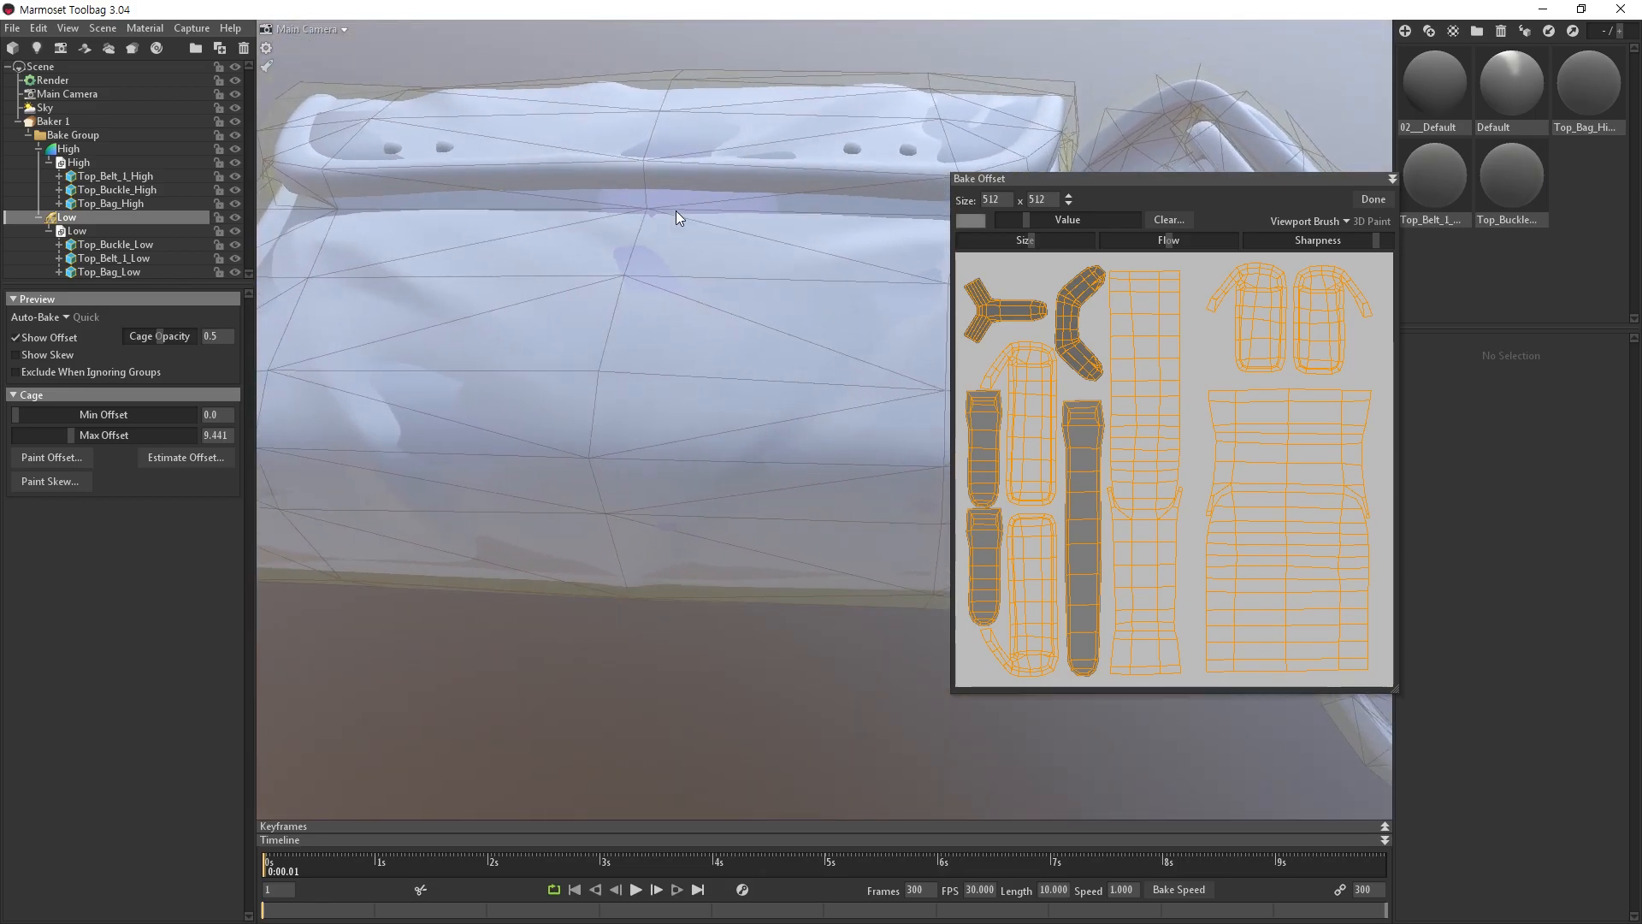
alt+drag(702, 207, 796, 109)
alt+drag(674, 292, 650, 411)
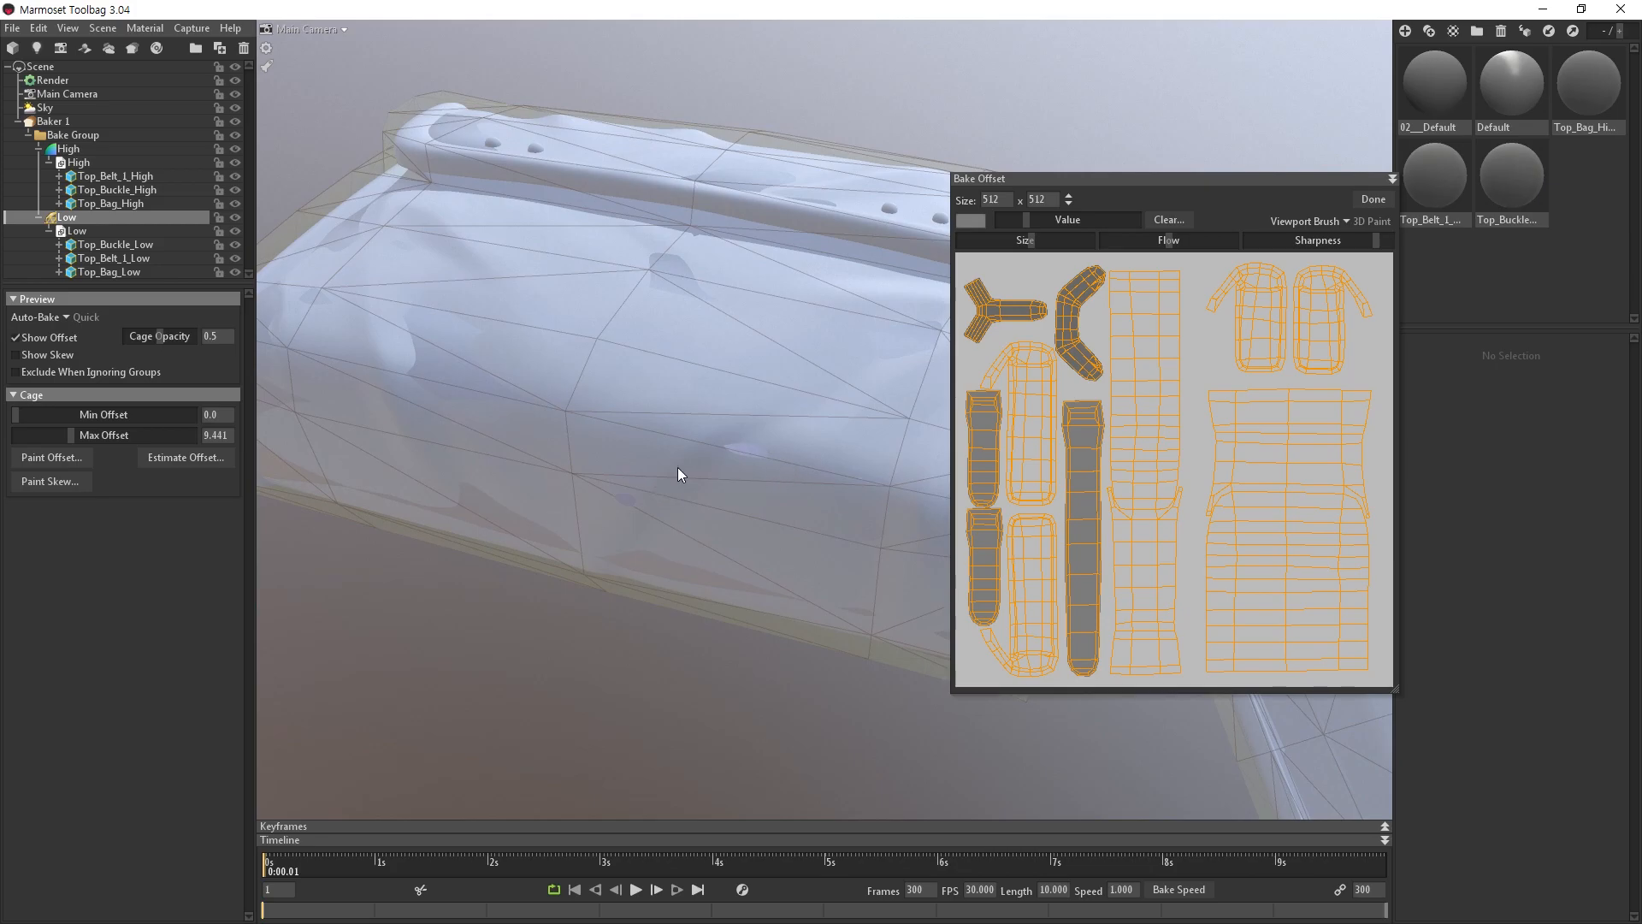
alt+drag(644, 512, 640, 465)
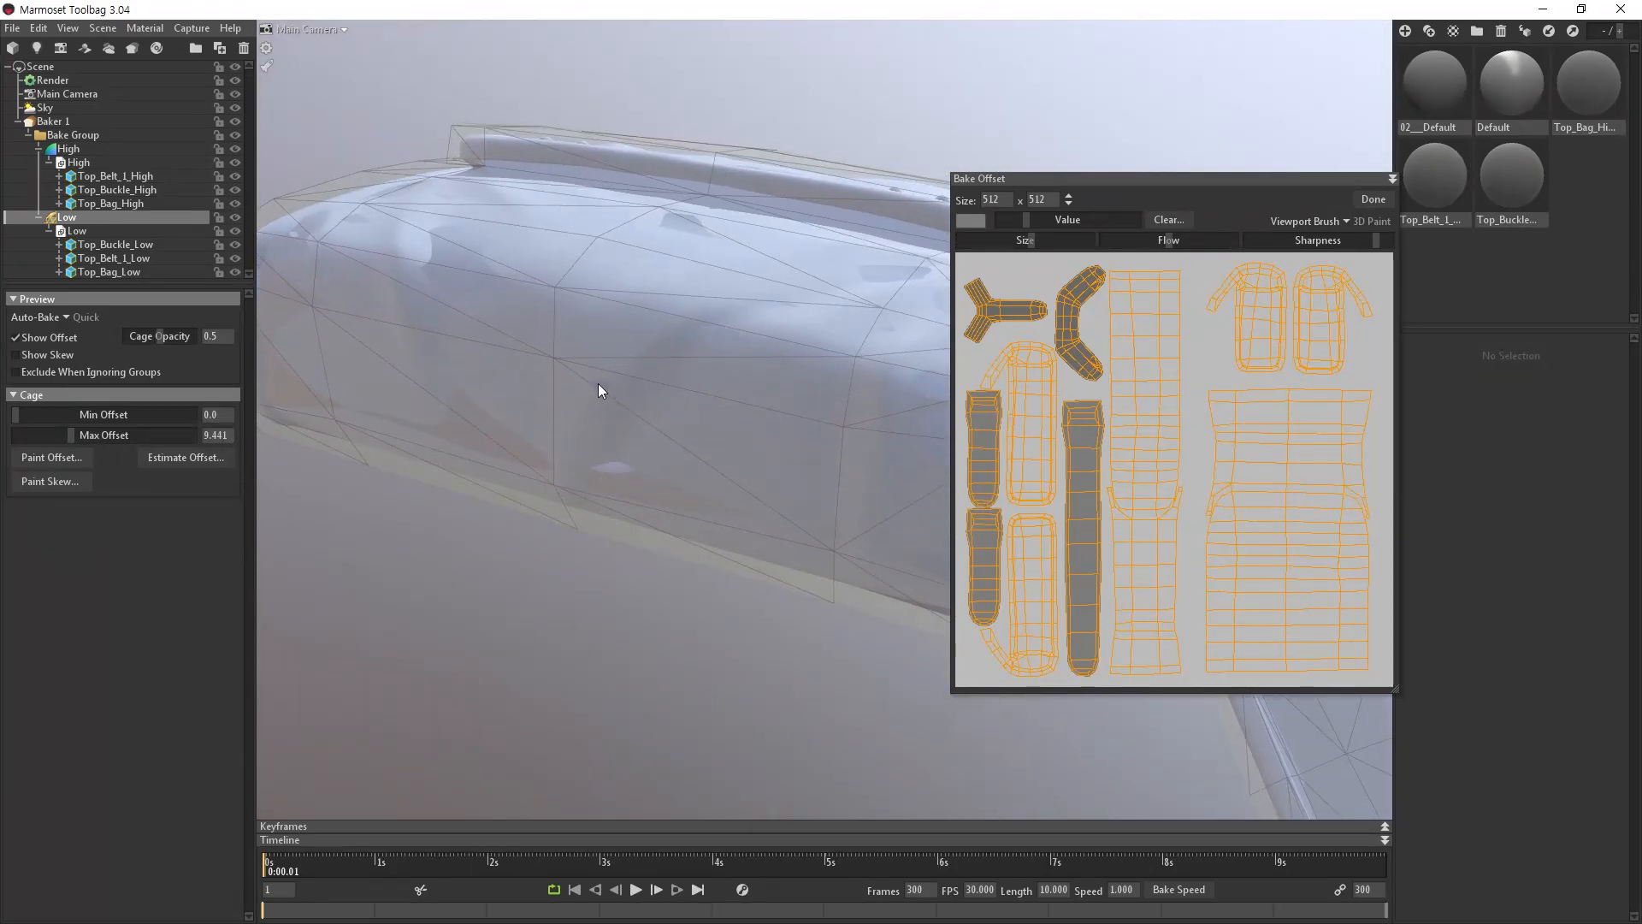
Try a gray offset patch on the bag's main body to test how it changes the cage there.
scroll(598, 389, up, 5)
alt+drag(372, 356, 552, 341)
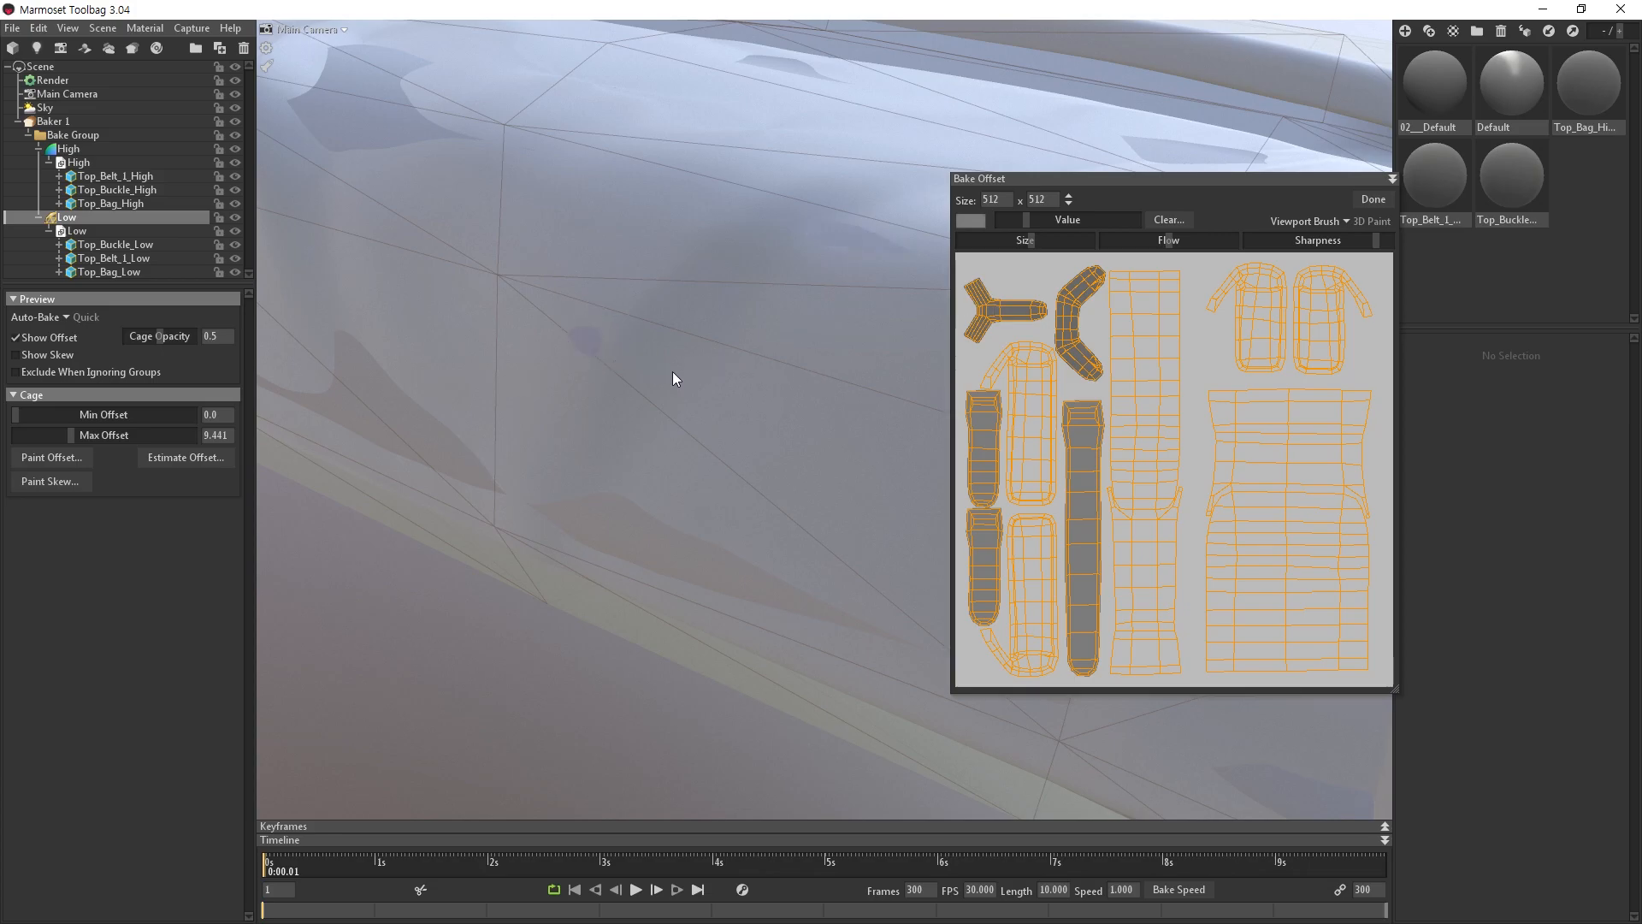
mouse_move(597, 334)
mouse_down()
mouse_move(614, 386)
mouse_move(650, 315)
mouse_up()
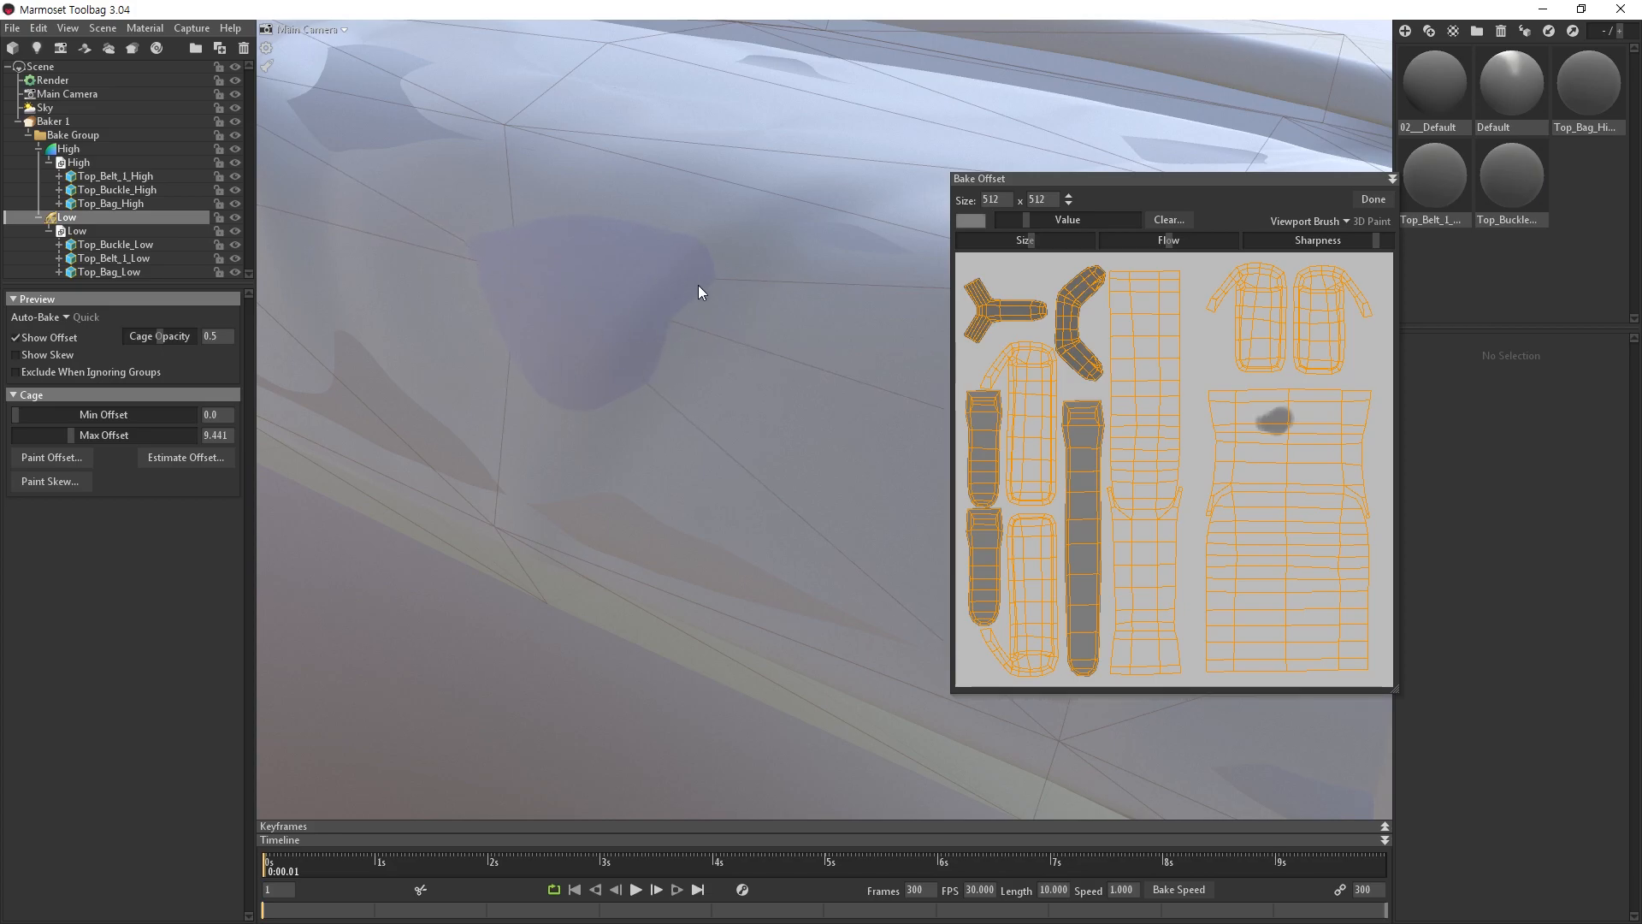
alt+drag(601, 290, 504, 425)
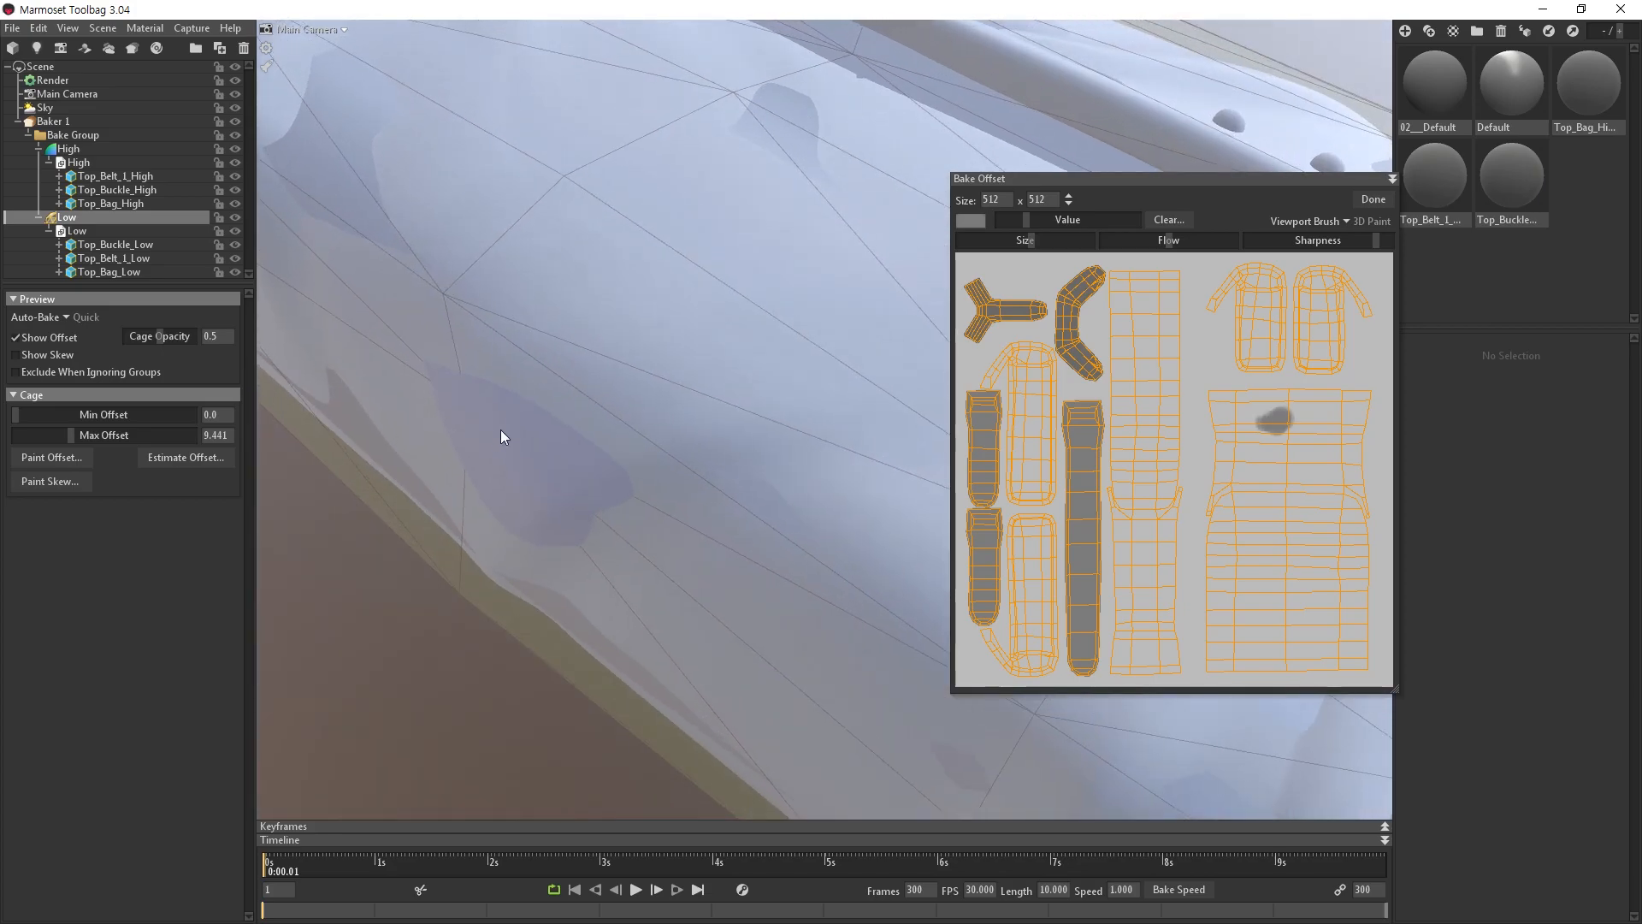
alt+right_drag(517, 428, 513, 322)
mouse_move(514, 321)
alt+mouse_down()
mouse_move(630, 400)
mouse_move(676, 332)
alt+mouse_up()
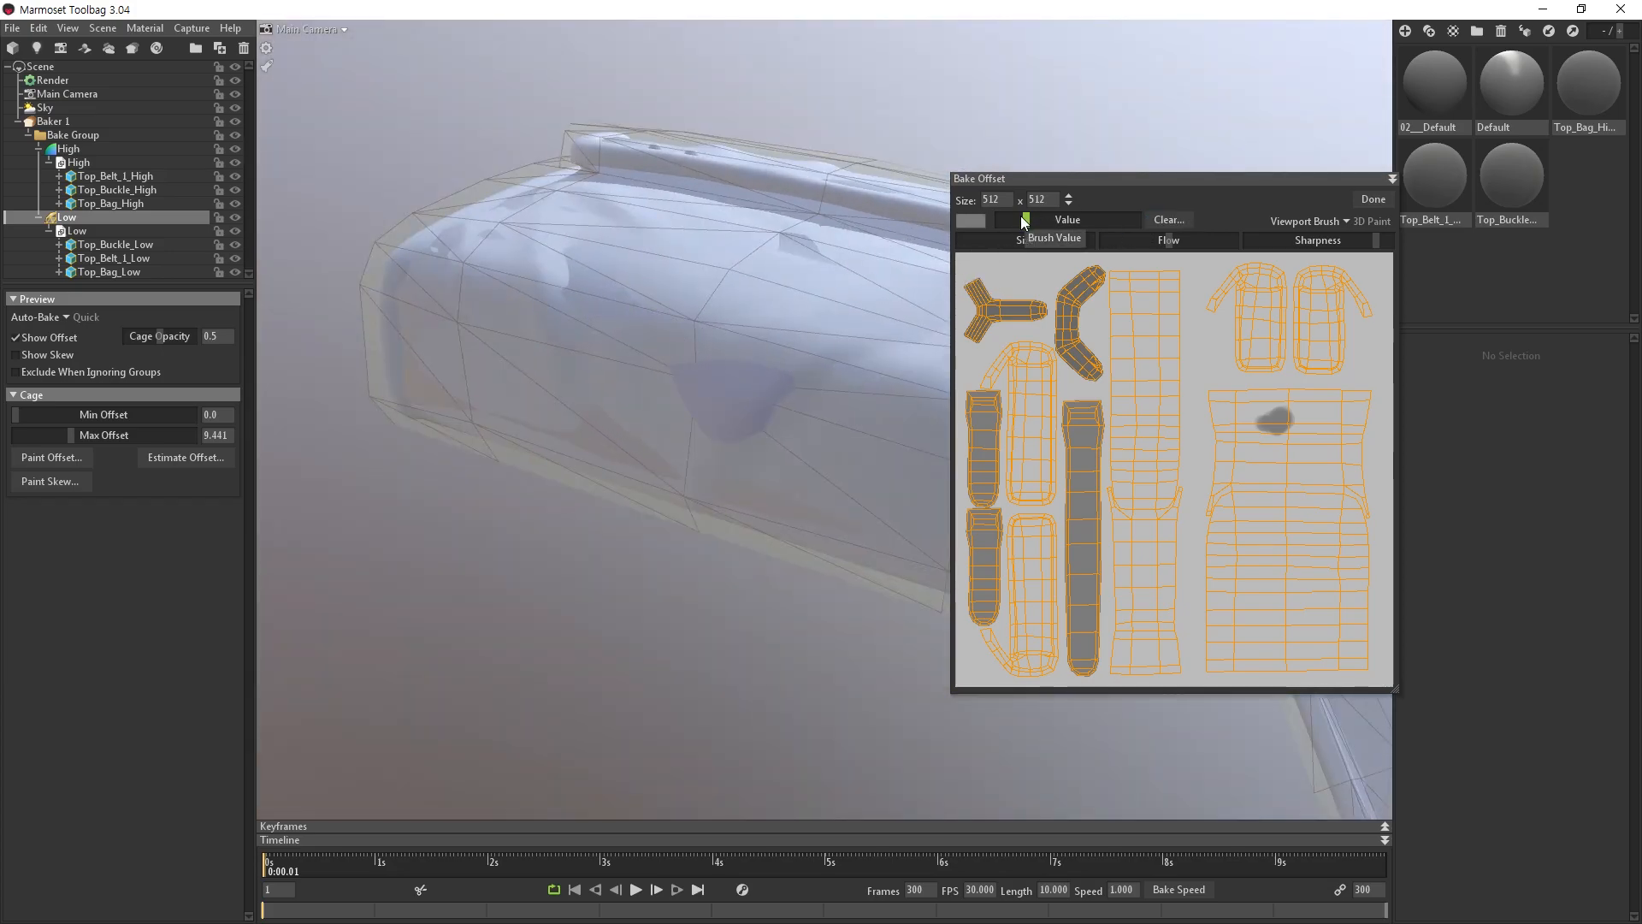
Lighten the brush value to near white and paint it over much of the bag's main body and parts of its sides.
drag(1025, 219, 1080, 219)
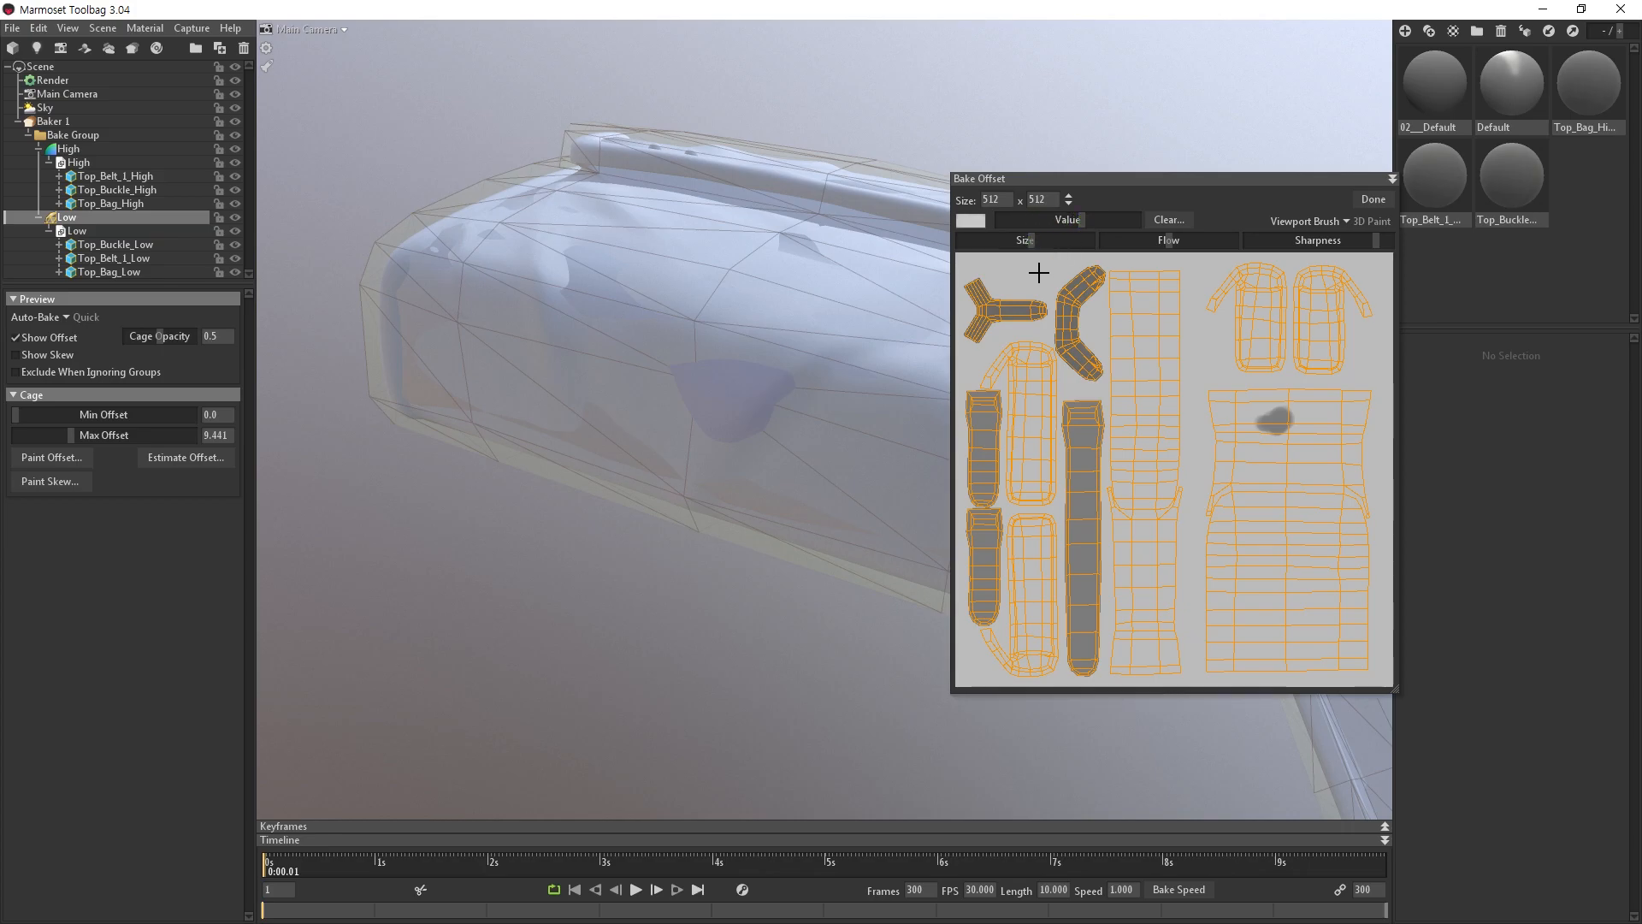
drag(1083, 220, 1110, 220)
mouse_move(802, 402)
mouse_down()
mouse_move(757, 398)
mouse_move(789, 293)
mouse_move(790, 373)
mouse_move(625, 342)
mouse_move(660, 303)
mouse_up()
mouse_move(718, 175)
alt+mouse_down()
mouse_move(727, 197)
mouse_move(654, 209)
mouse_move(771, 362)
mouse_move(914, 305)
mouse_move(789, 370)
mouse_move(769, 336)
mouse_move(919, 235)
mouse_move(758, 402)
mouse_move(742, 577)
mouse_move(680, 526)
mouse_move(652, 455)
mouse_move(707, 419)
mouse_move(707, 542)
mouse_move(850, 304)
mouse_move(782, 191)
alt+mouse_up()
scroll(774, 342, down, 5)
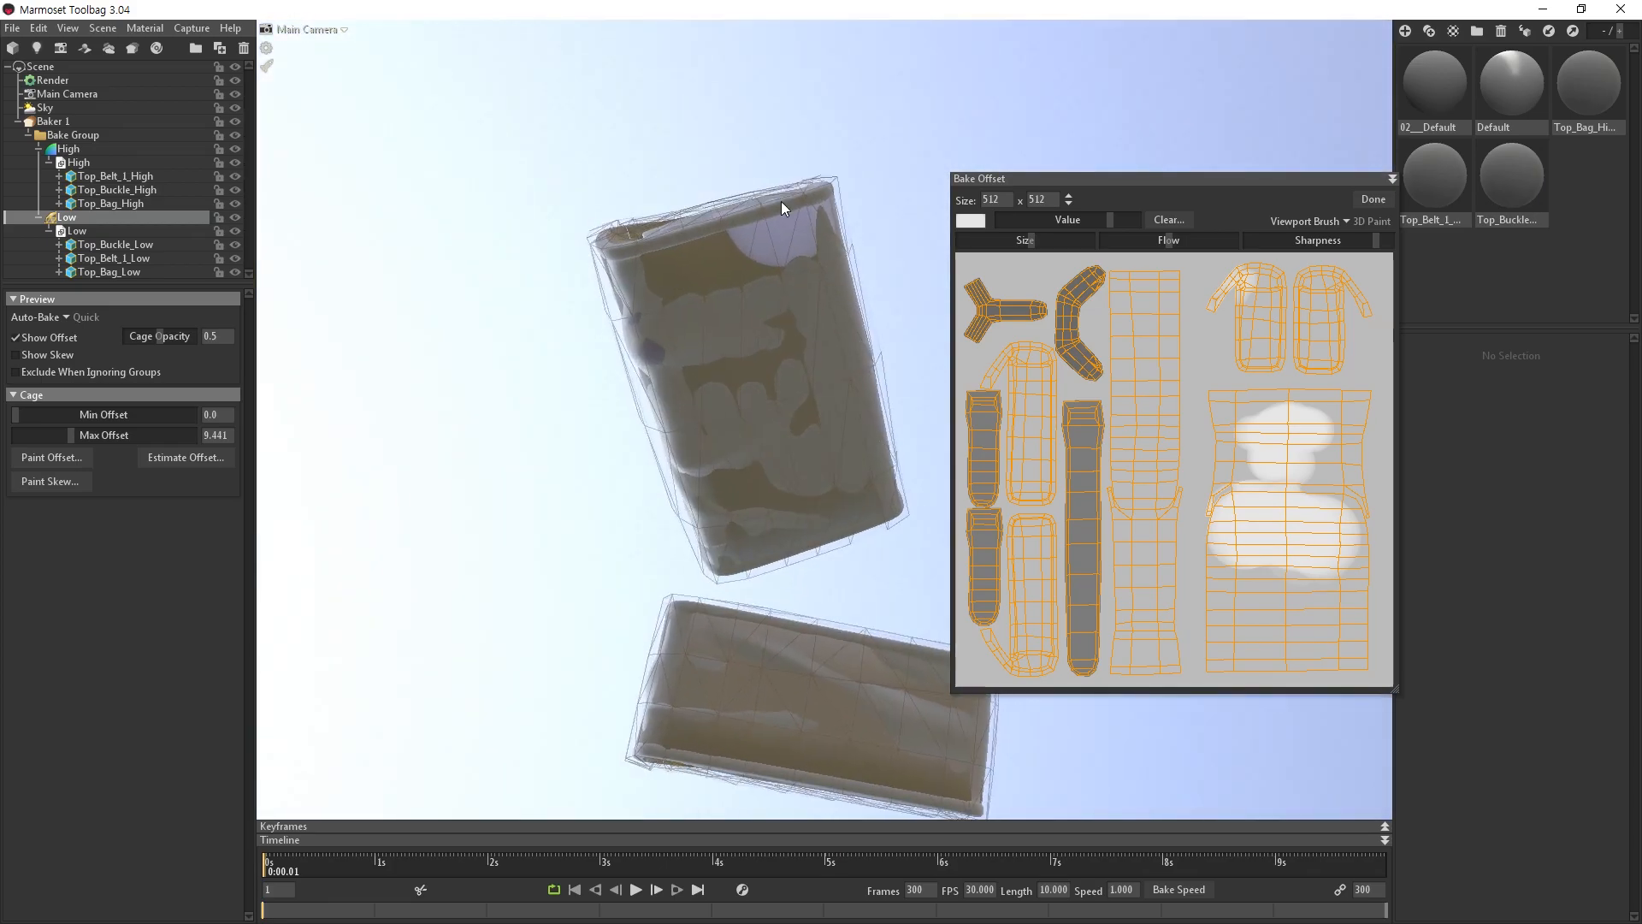
mouse_move(640, 311)
mouse_down()
mouse_move(675, 404)
mouse_move(724, 262)
mouse_move(670, 345)
mouse_move(773, 239)
mouse_move(860, 240)
mouse_move(609, 343)
mouse_move(790, 420)
mouse_move(727, 367)
mouse_move(821, 334)
mouse_move(711, 499)
mouse_move(955, 618)
mouse_move(773, 539)
mouse_move(792, 553)
mouse_move(748, 470)
mouse_move(808, 434)
mouse_up()
alt+right_drag(765, 433, 789, 515)
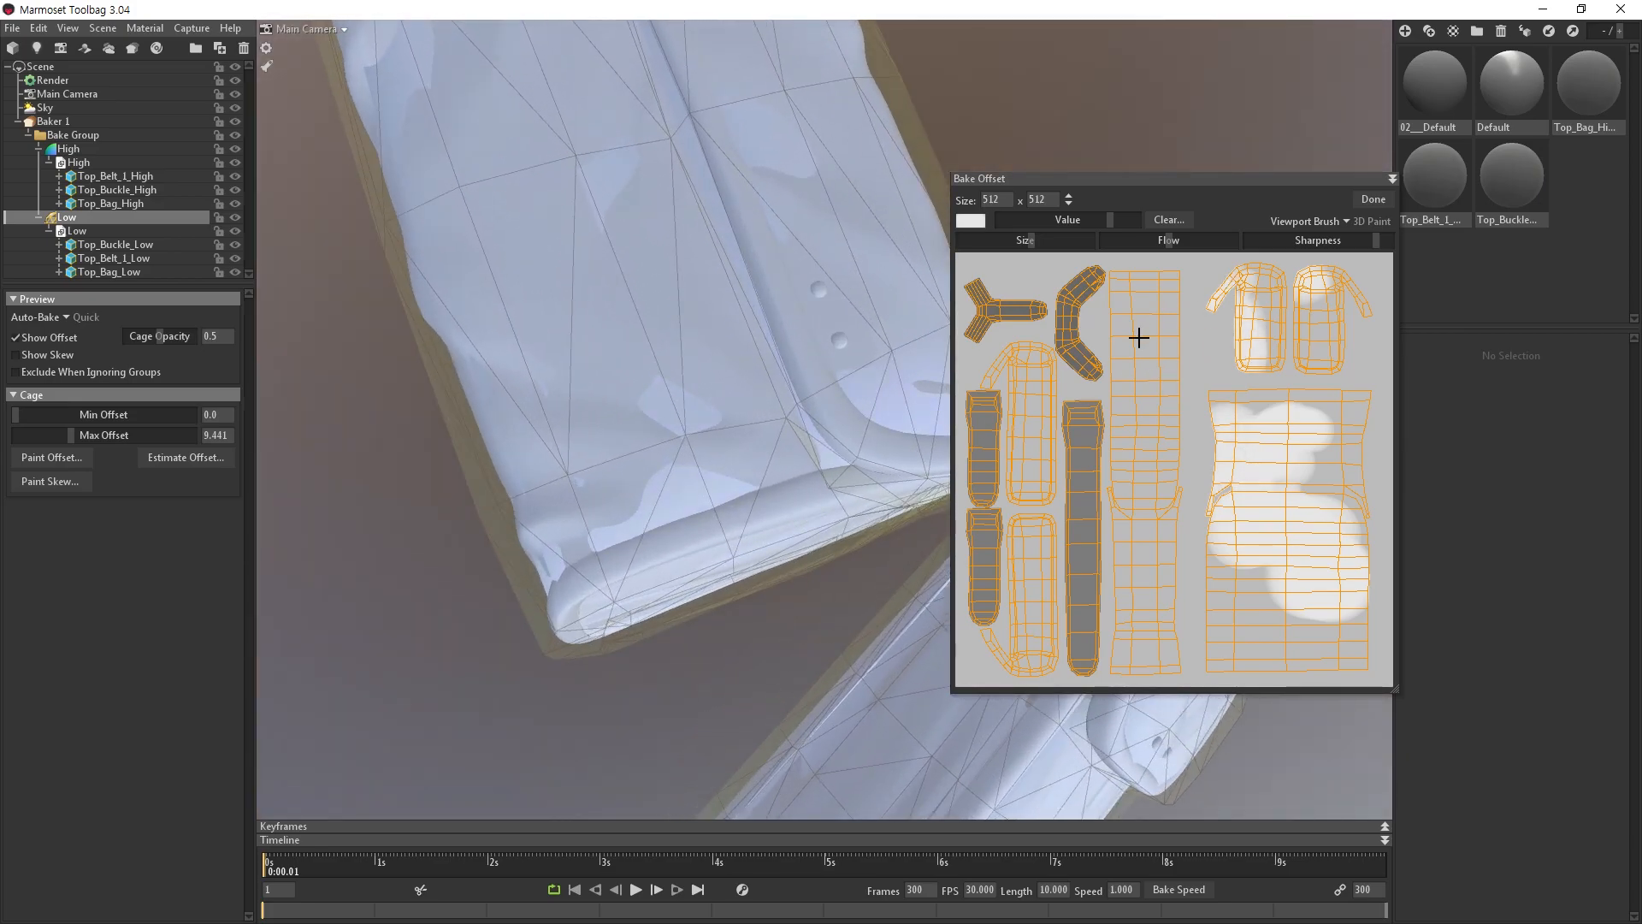
Darken the brush value to light gray and repaint the two small rounded bag islands in the UV layout.
alt+drag(852, 397, 926, 309)
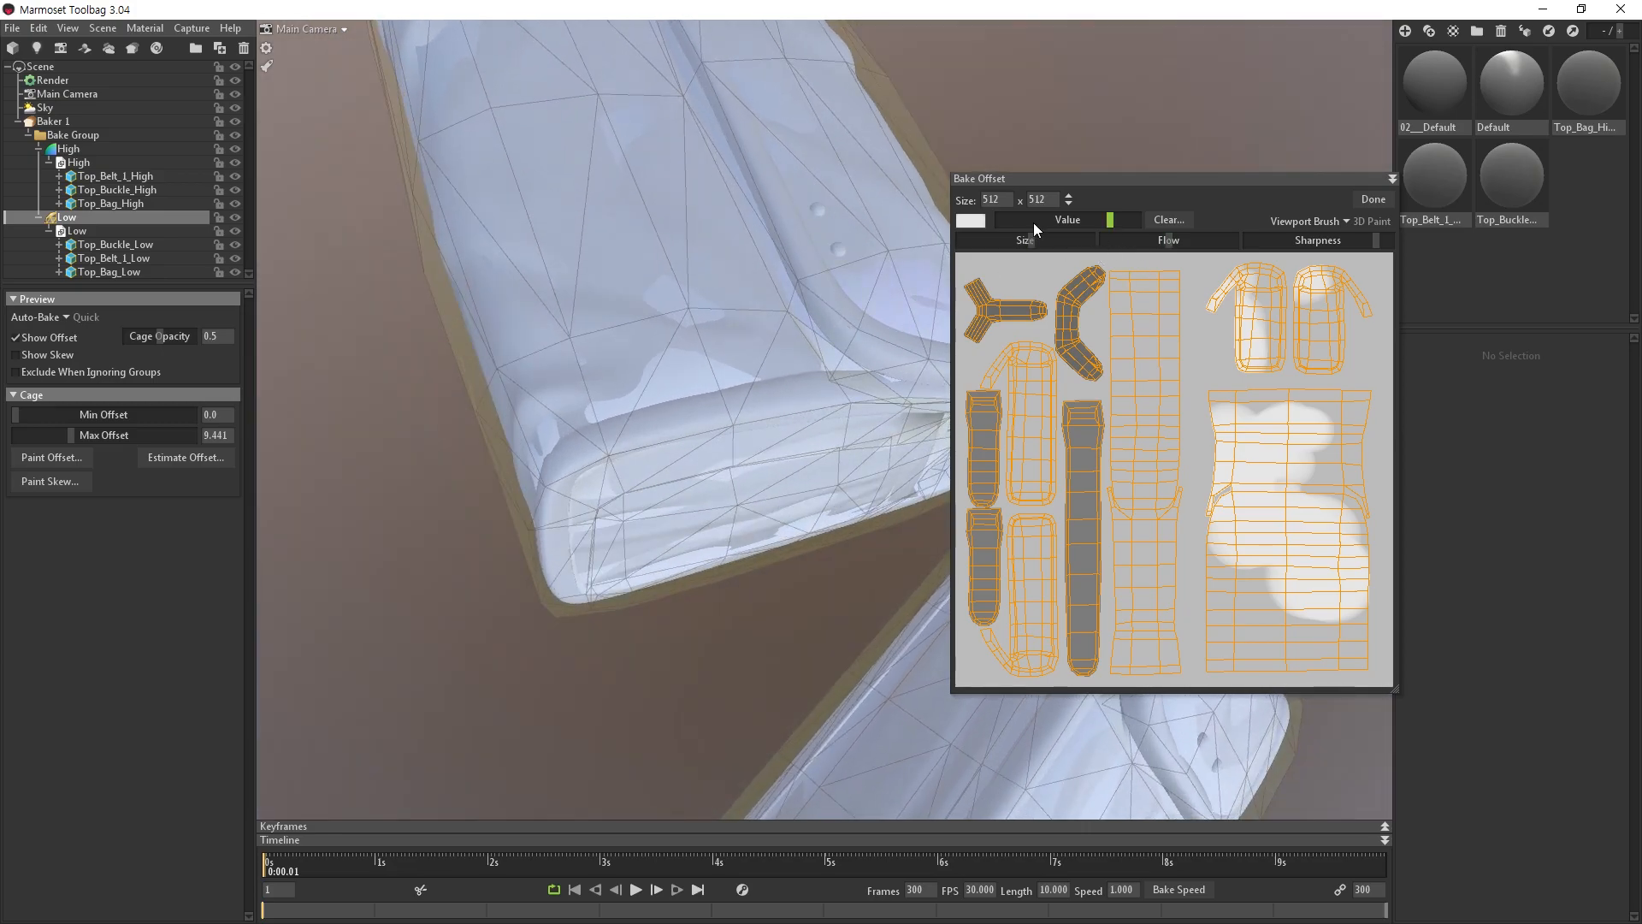
click(1084, 218)
mouse_move(1295, 293)
mouse_down()
mouse_move(1313, 286)
mouse_move(1249, 264)
mouse_move(1217, 323)
mouse_move(1261, 333)
mouse_move(1248, 358)
mouse_up()
drag(1082, 219, 1077, 219)
alt+drag(870, 325, 1043, 243)
alt+right_drag(727, 274, 635, 226)
alt+drag(635, 225, 669, 366)
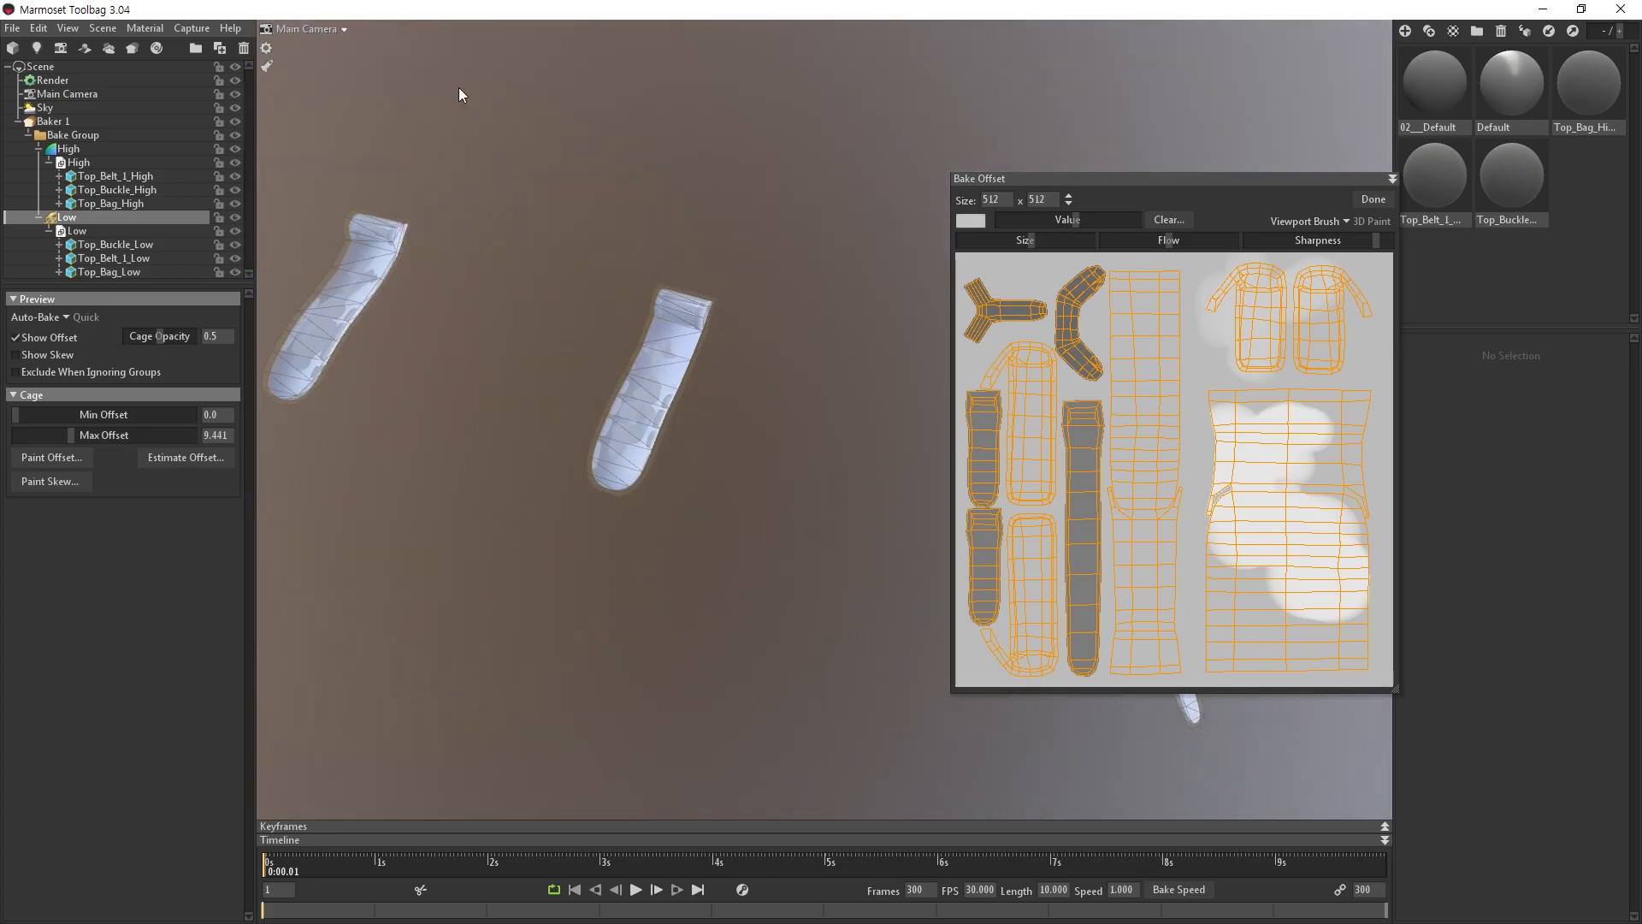
Save the scene as MarmosetBakin in the 인강 folder and move the Bake Offset window clear of the straps.
click(13, 30)
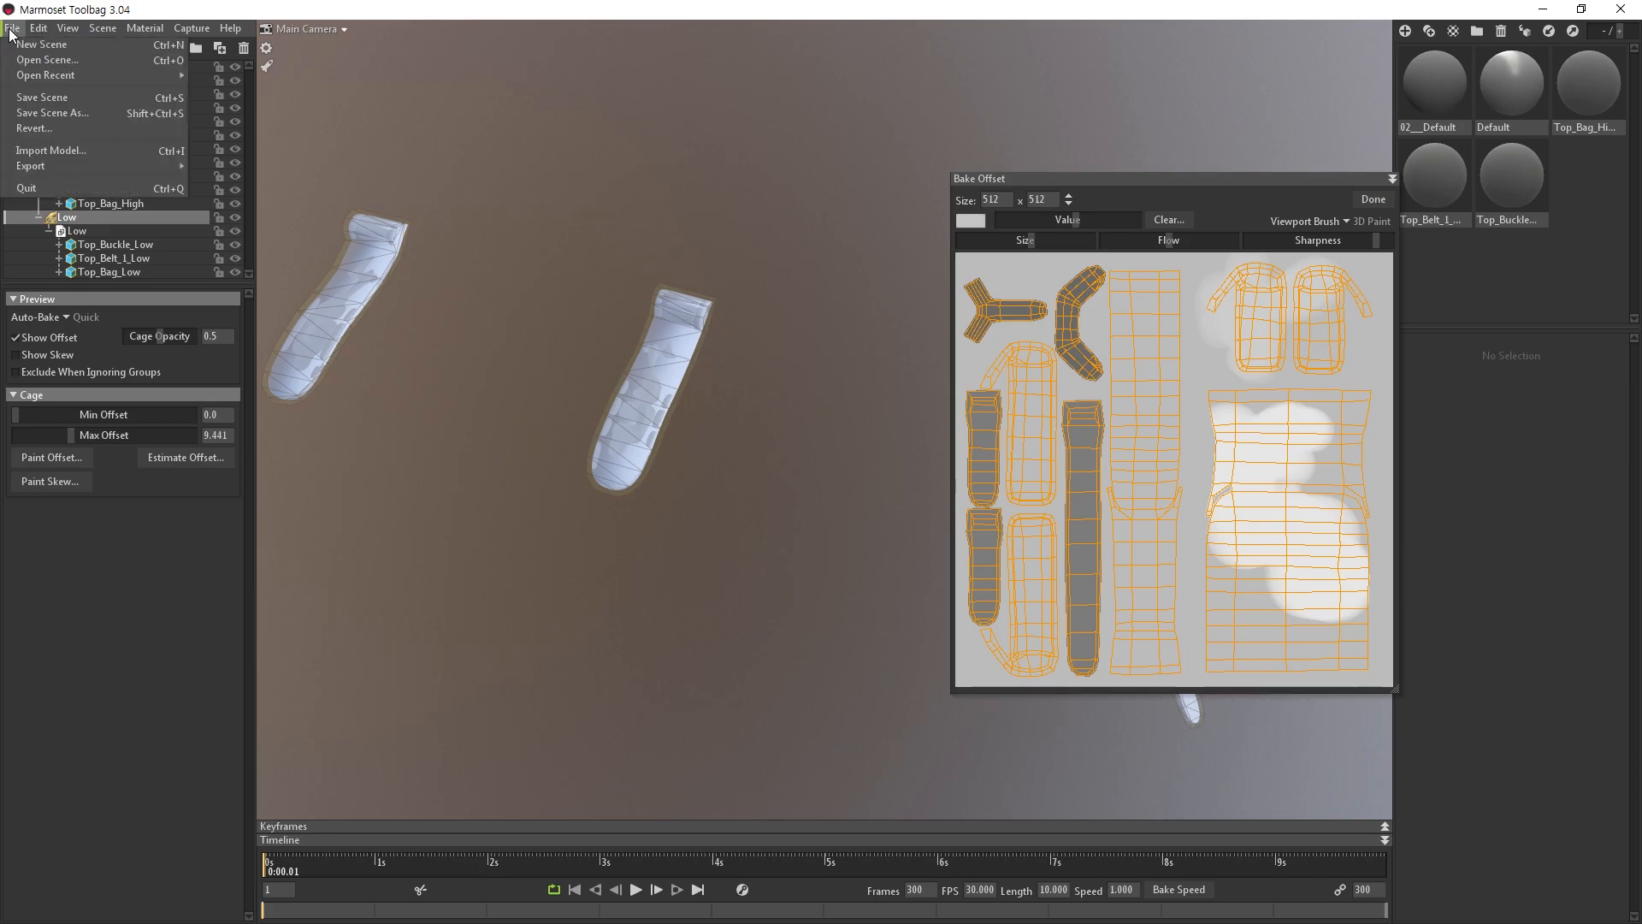
click(89, 99)
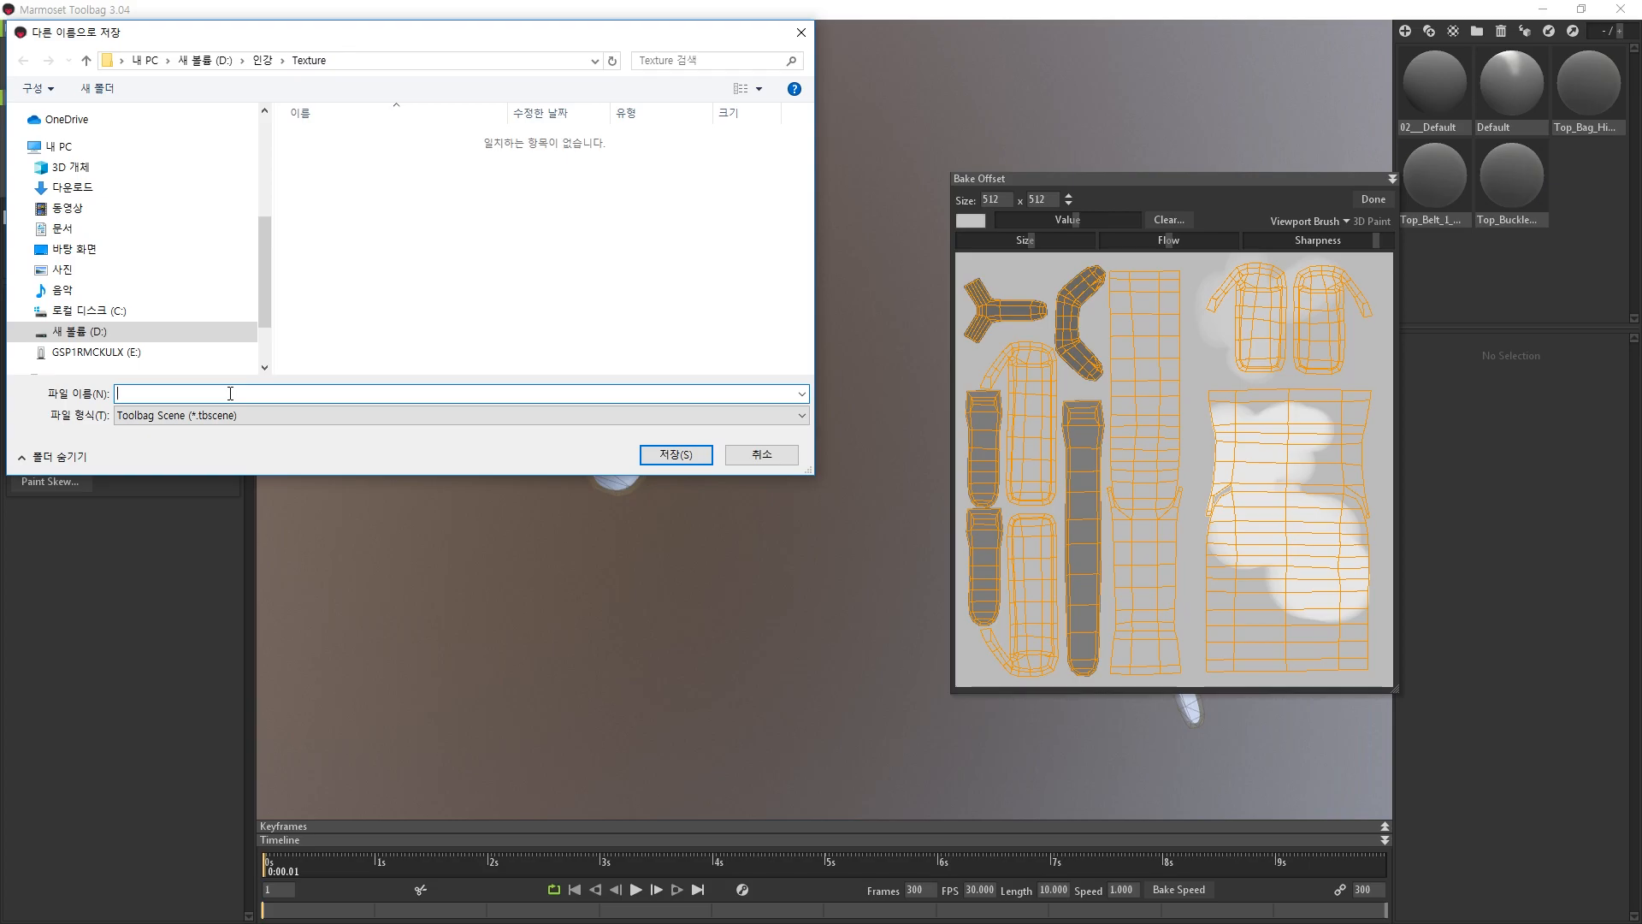
click(262, 60)
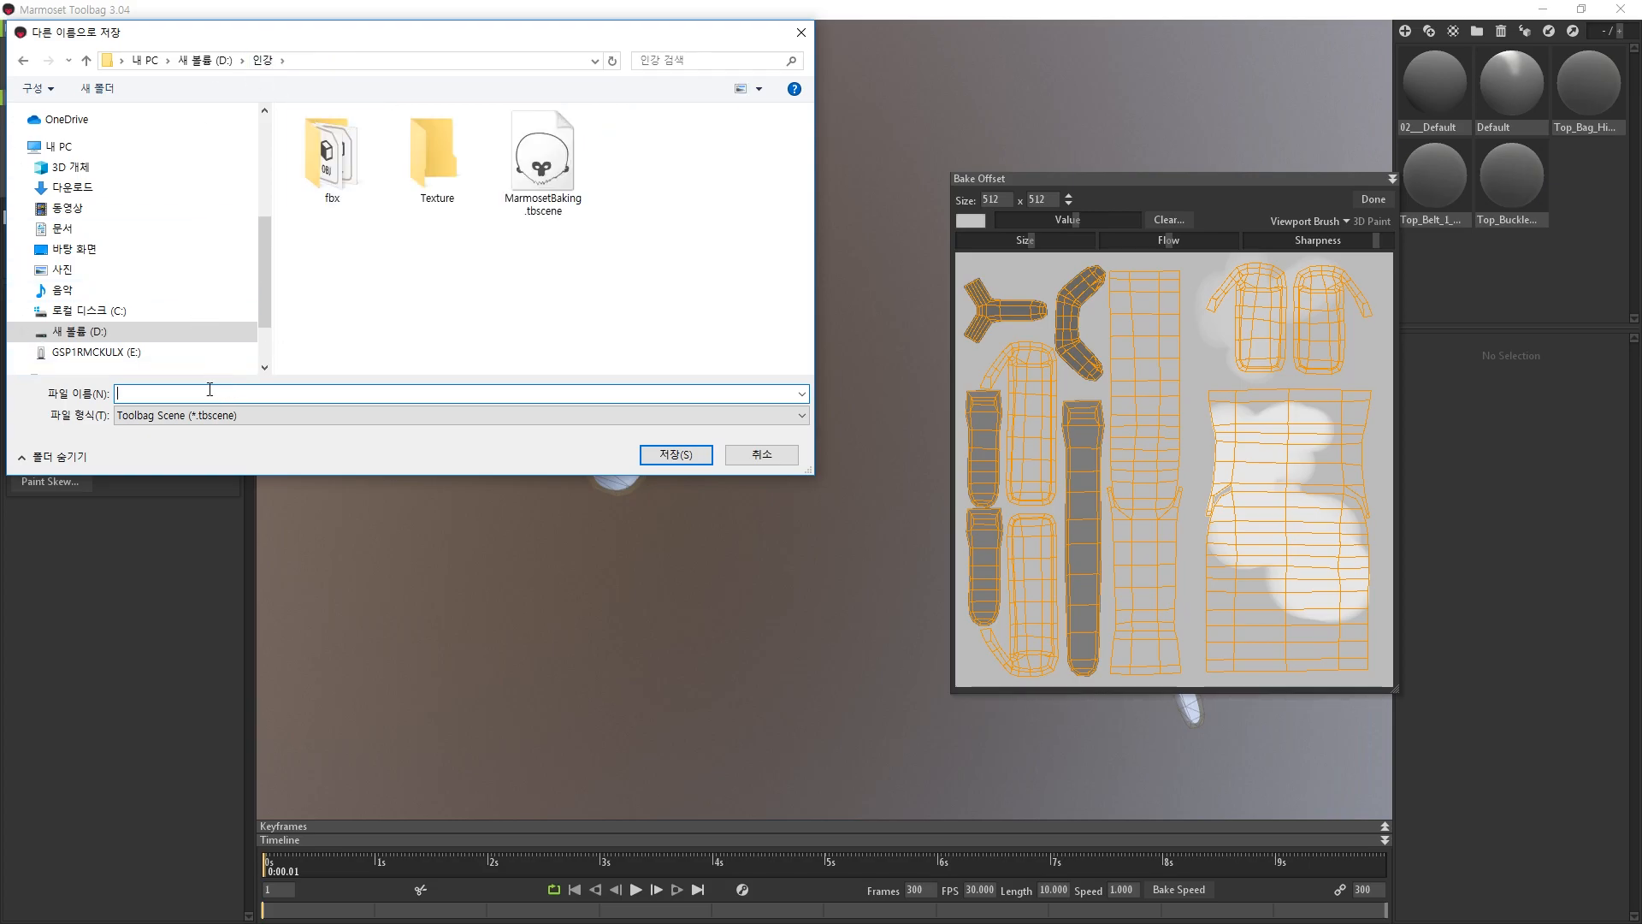
text(MarmosetBakin)
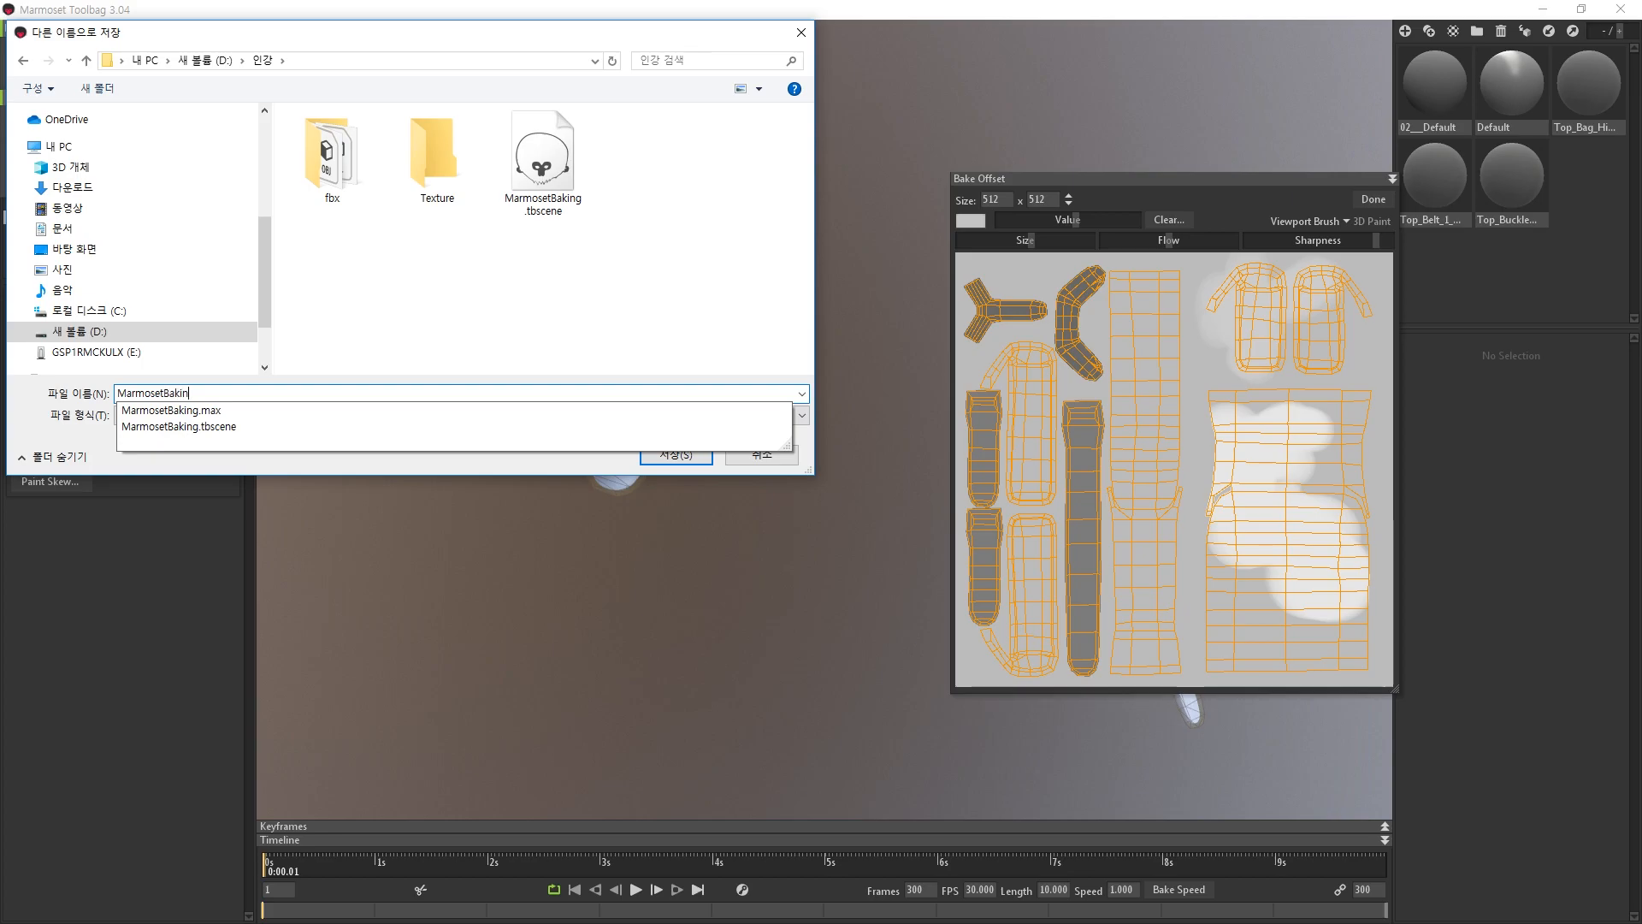
key(Return)
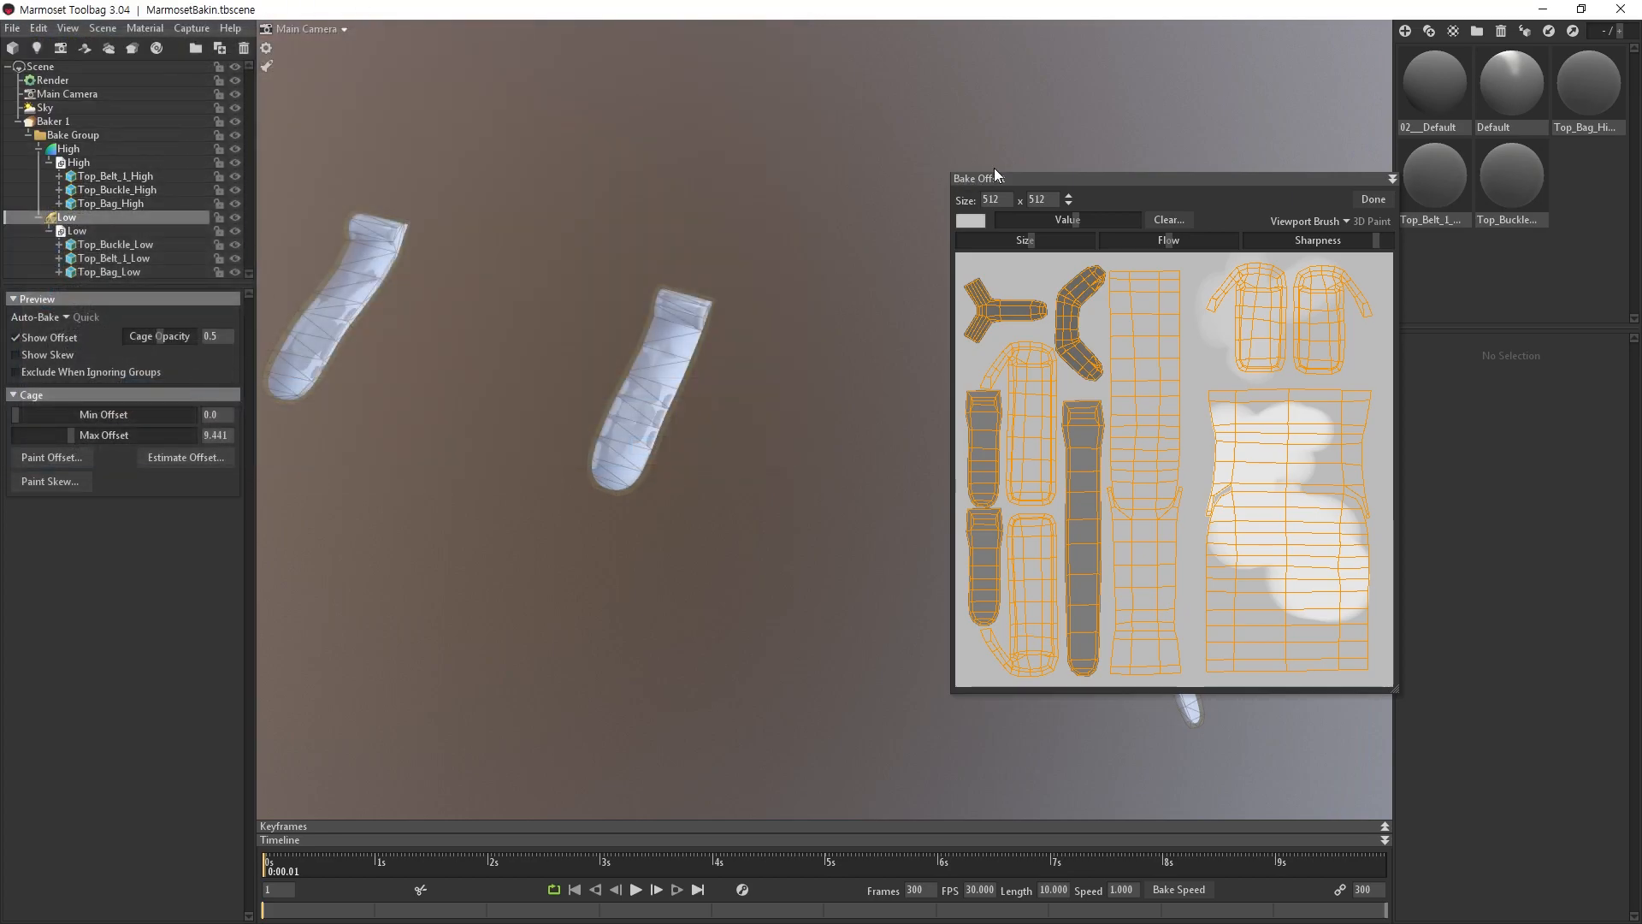
drag(997, 176, 1267, 85)
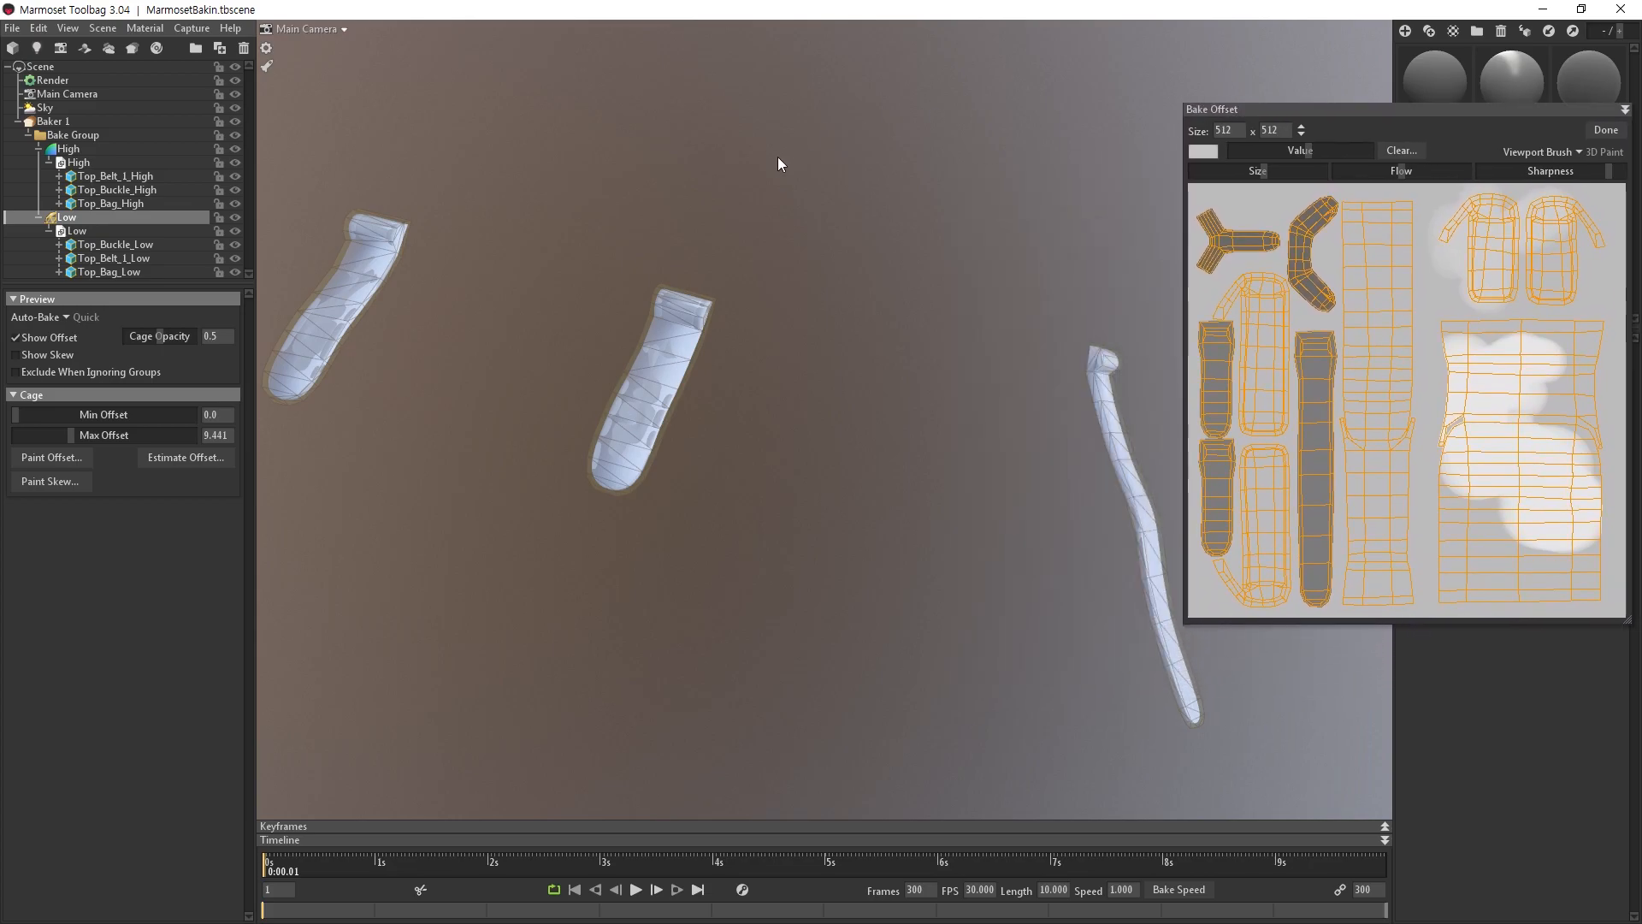
Start saving the scene under another name and rename the existing MarmosetBaking.tbscene file to MarmosetBaking_001.tbscene.
click(12, 28)
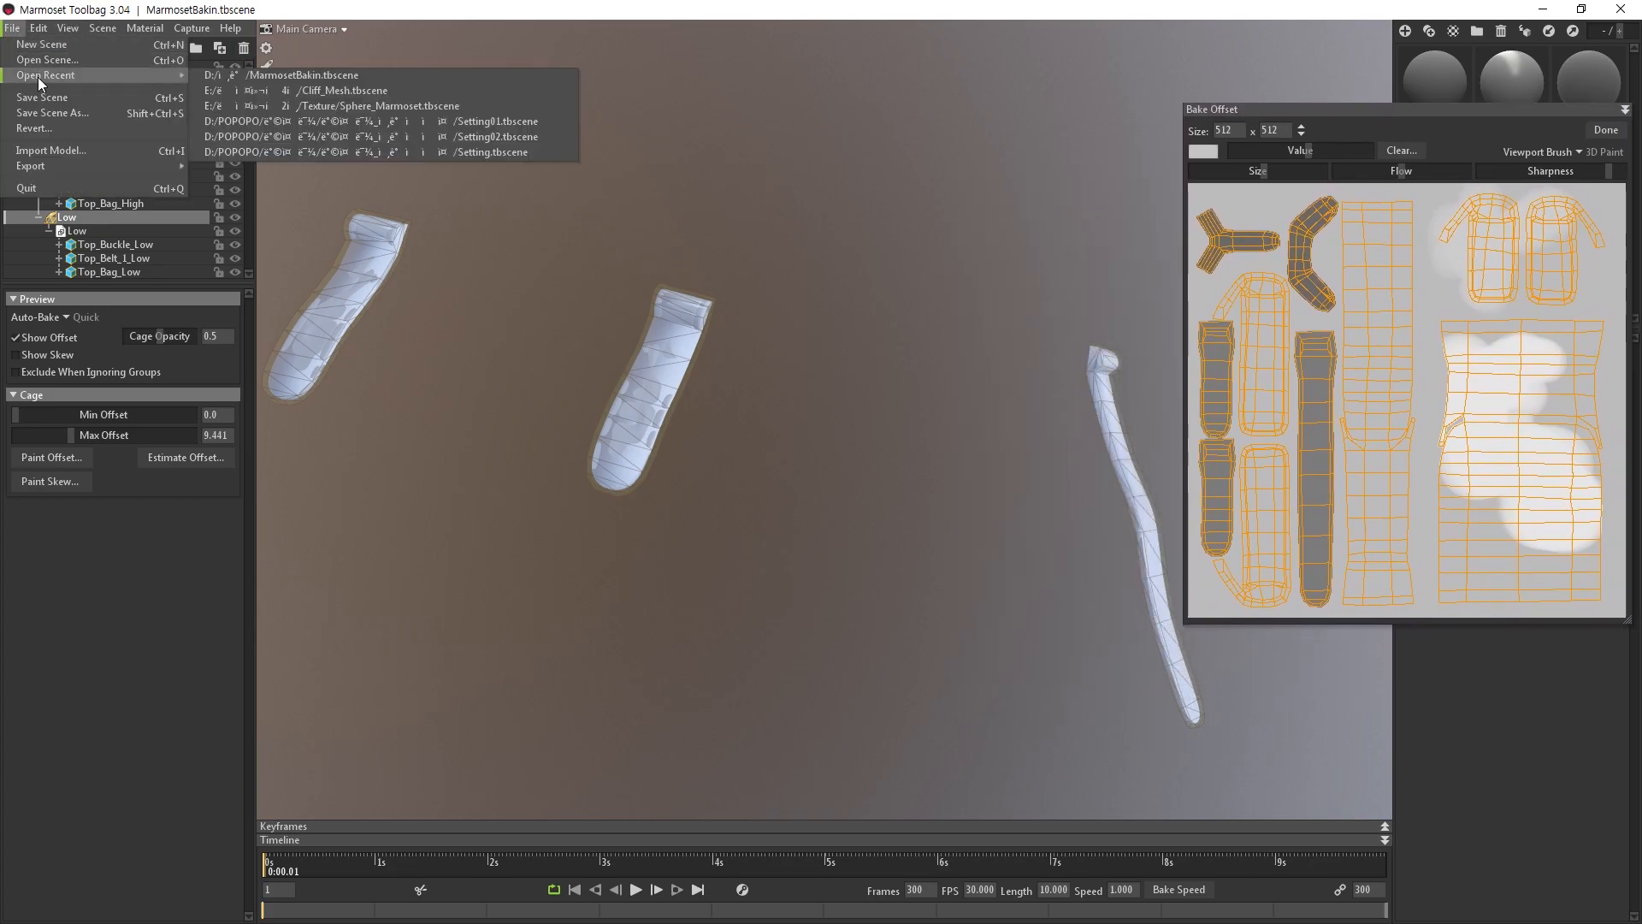
click(75, 112)
click(368, 195)
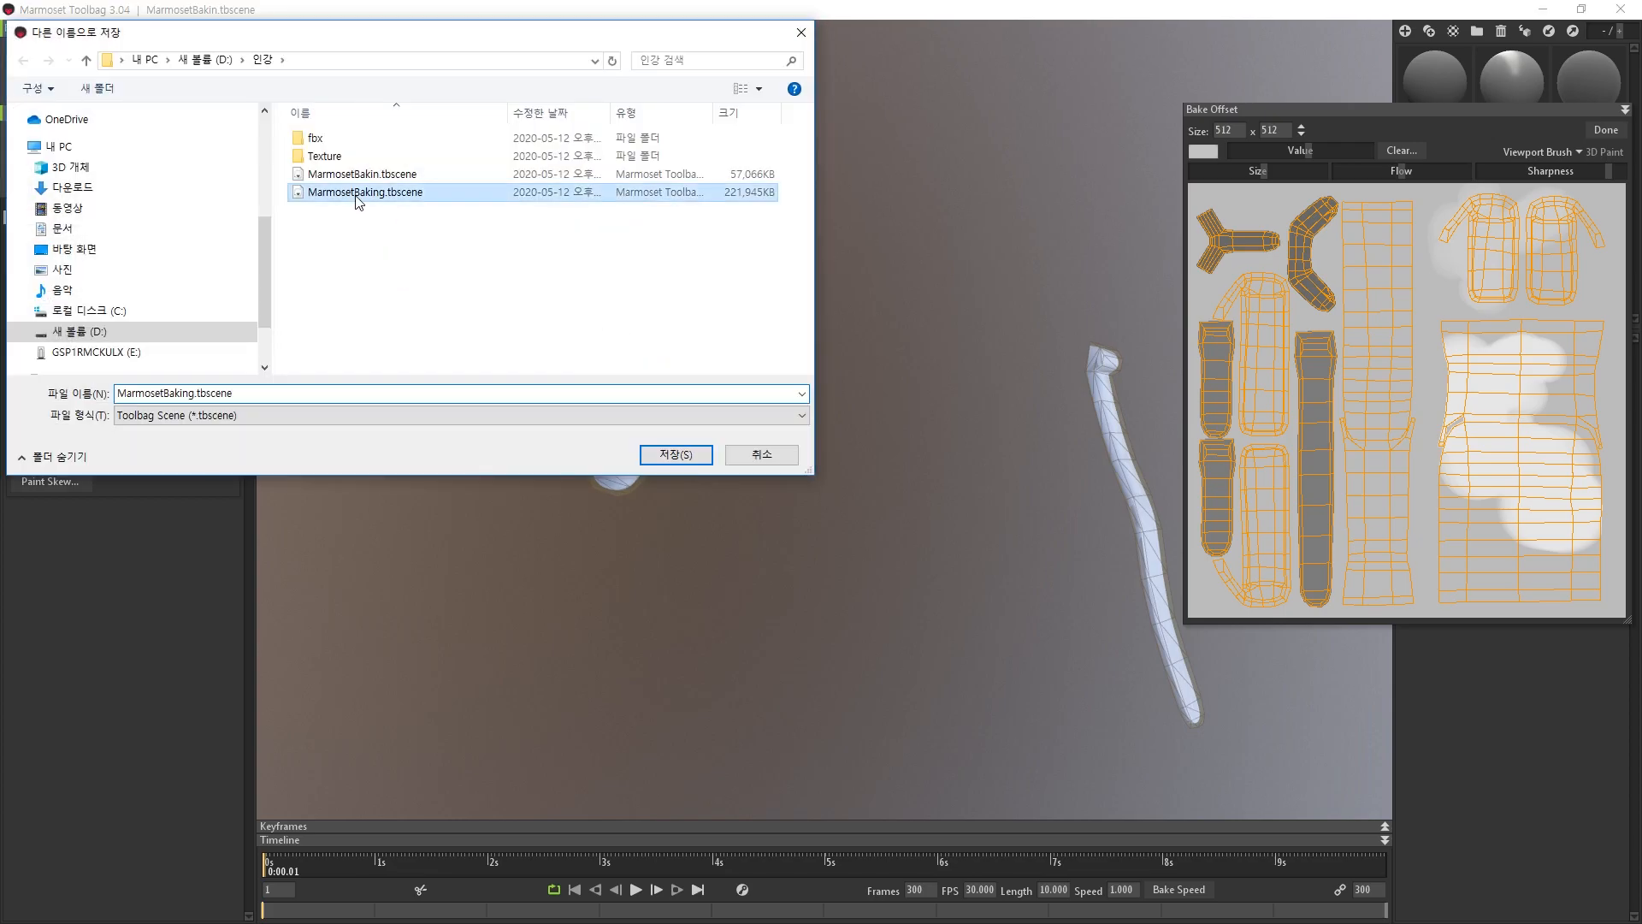
click(411, 197)
key(Right)
text(_001)
key(Return)
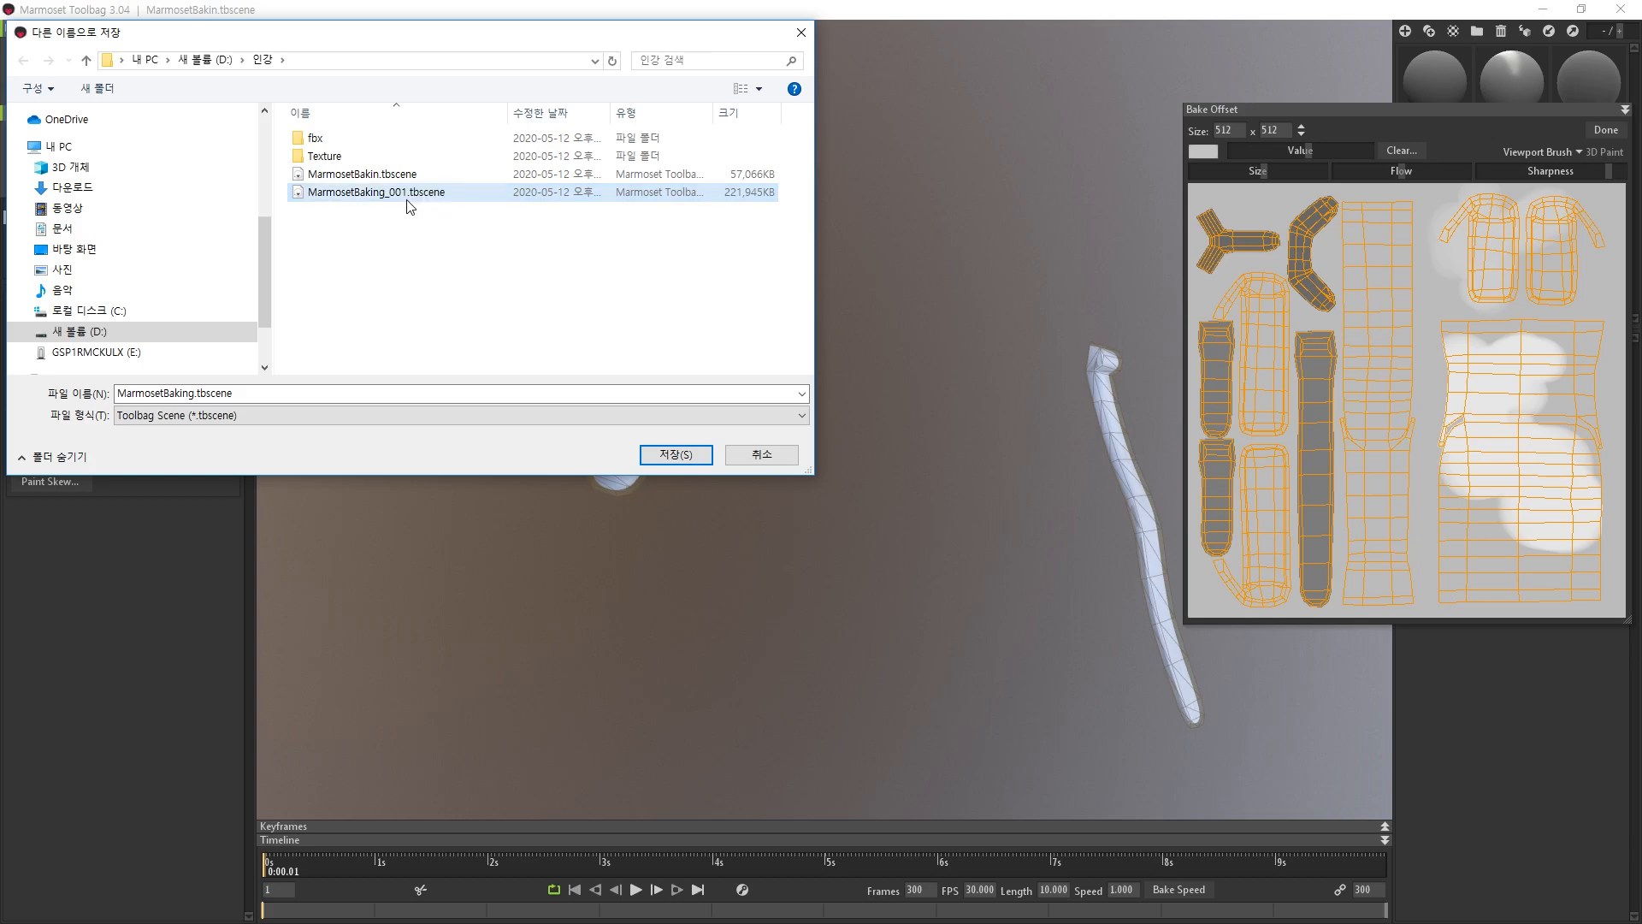
Rename MarmosetBakin.tbscene to MarmosetBaking.tbscene and save the scene under that corrected name.
click(373, 176)
click(381, 176)
key(Right)
text(g)
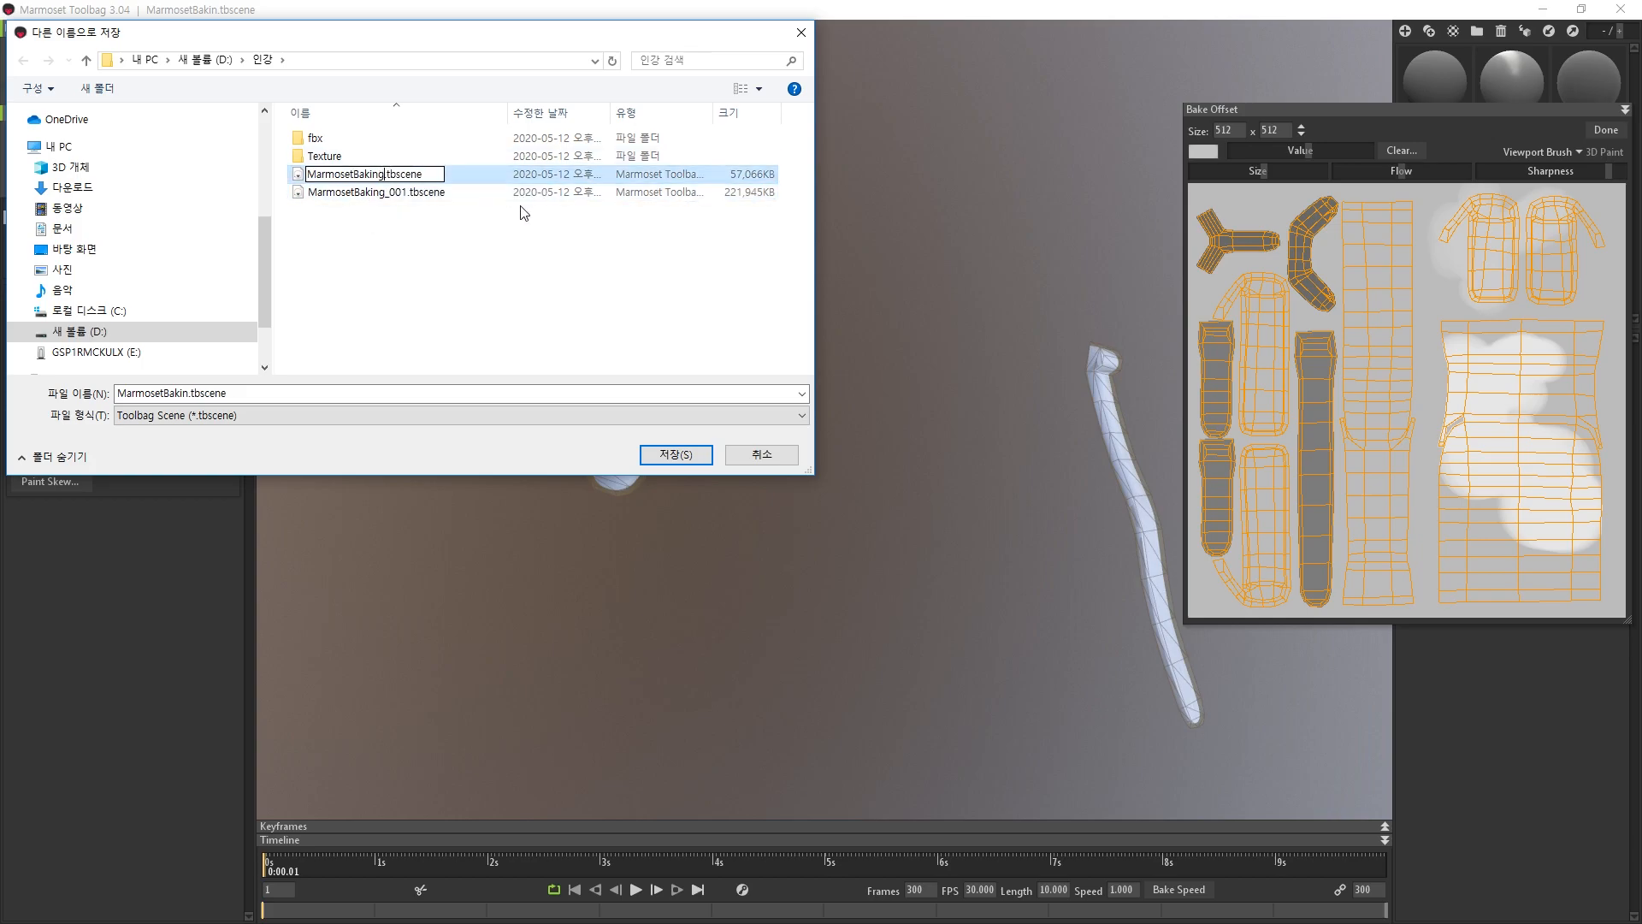
key(Return)
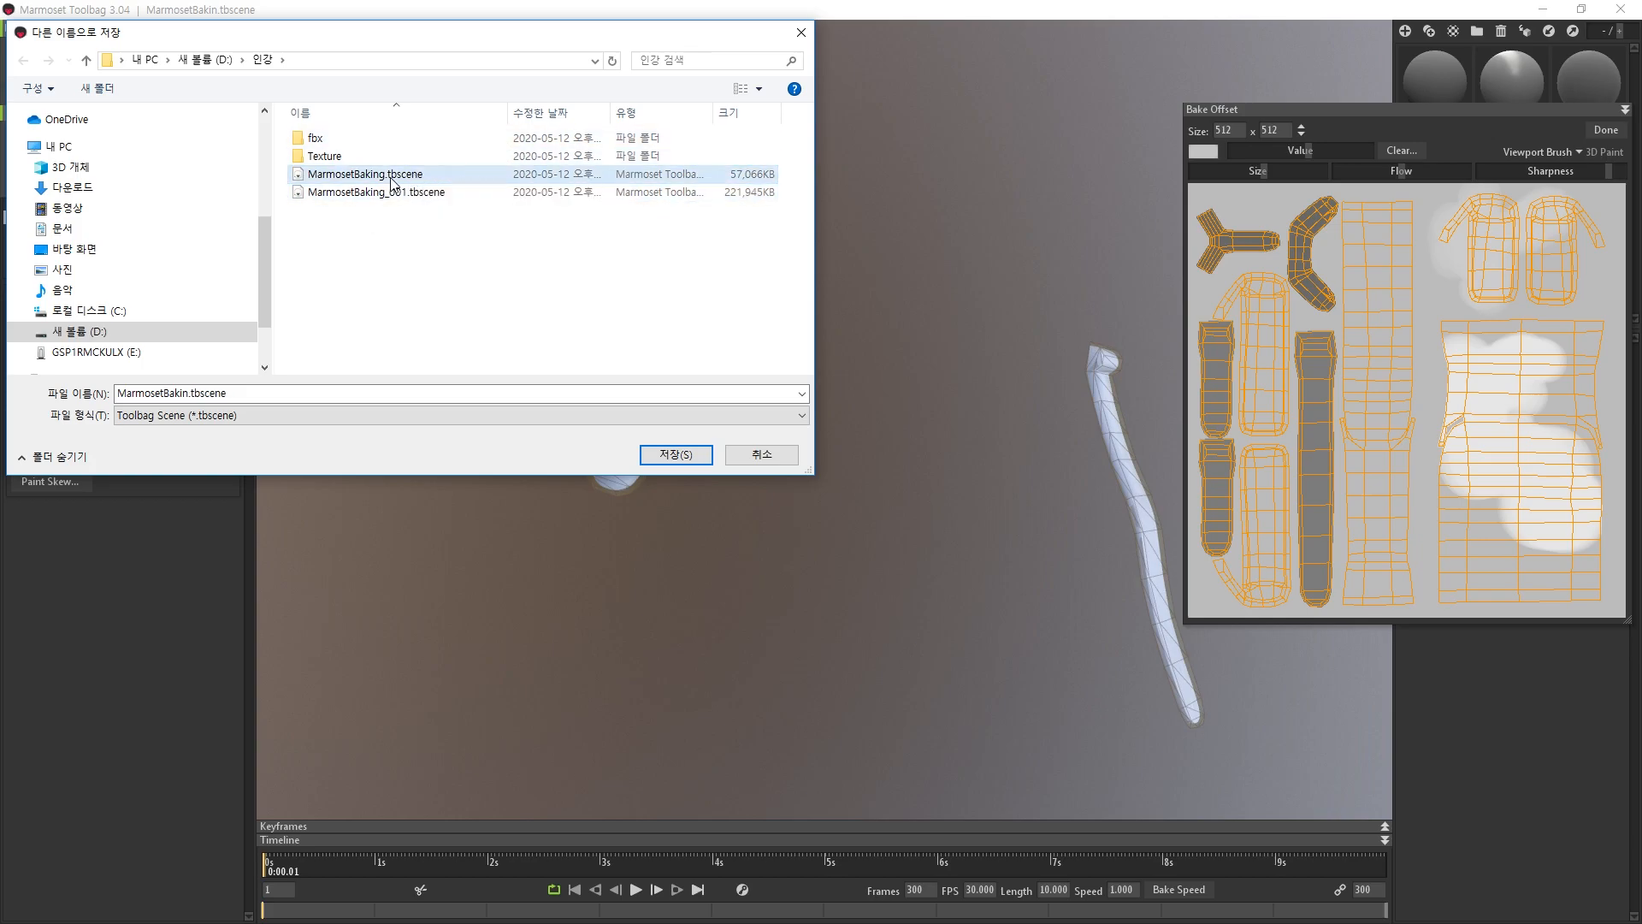
key(Return)
click(831, 470)
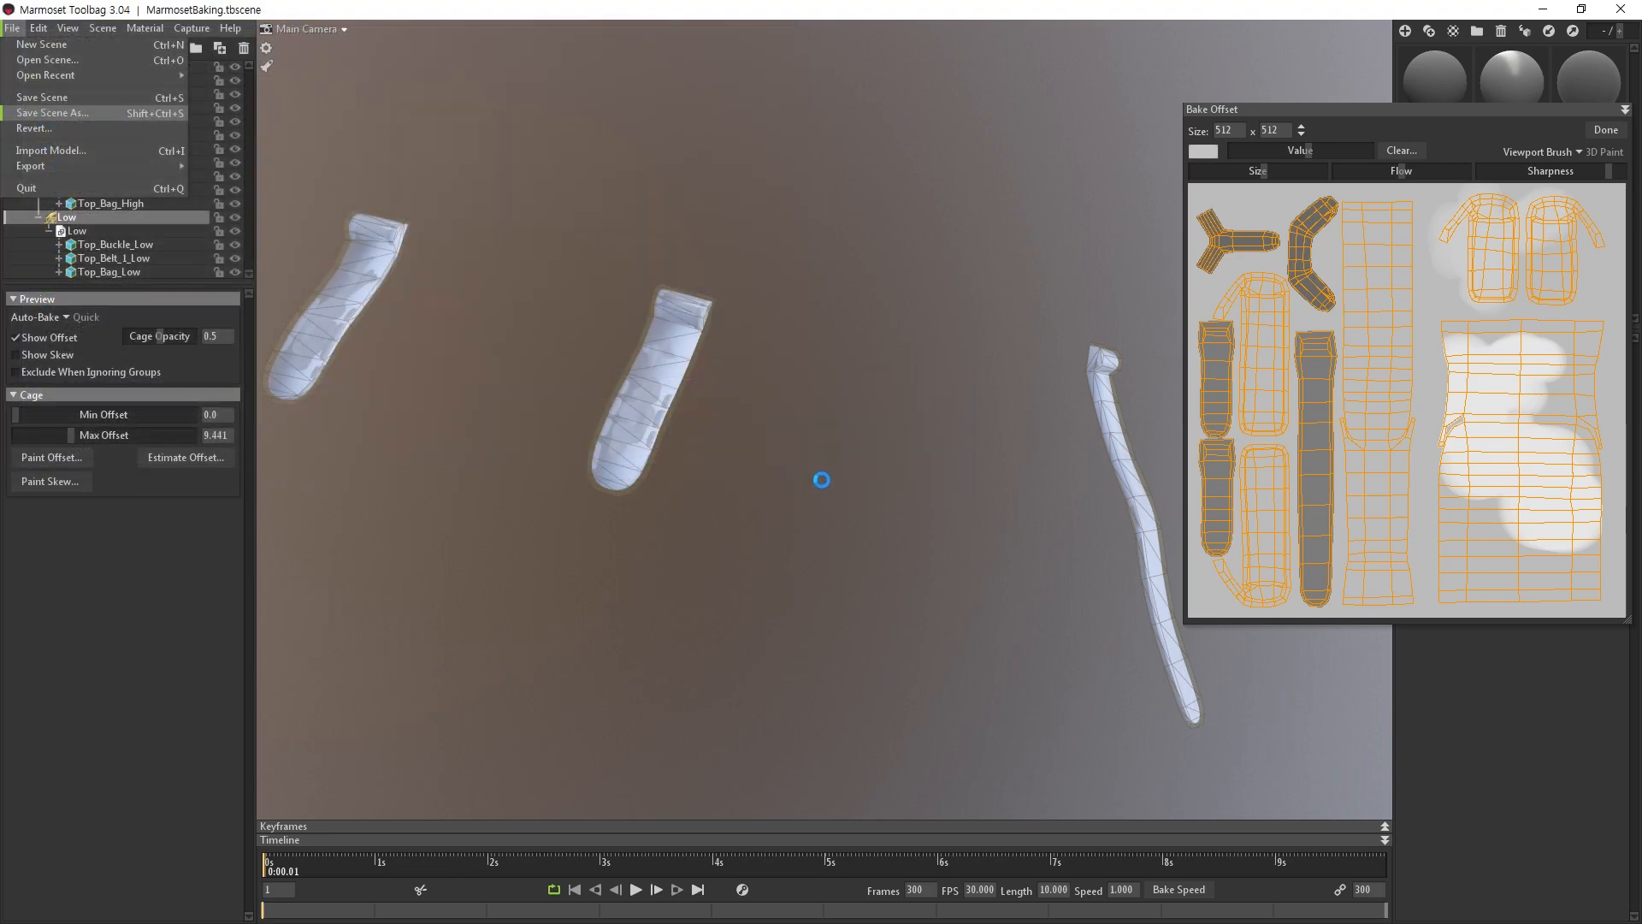
Bake the Normals map with Baker 1 to Baker.psd and bring up Baker_normal.psd in the image viewer.
middle_drag(583, 293, 696, 330)
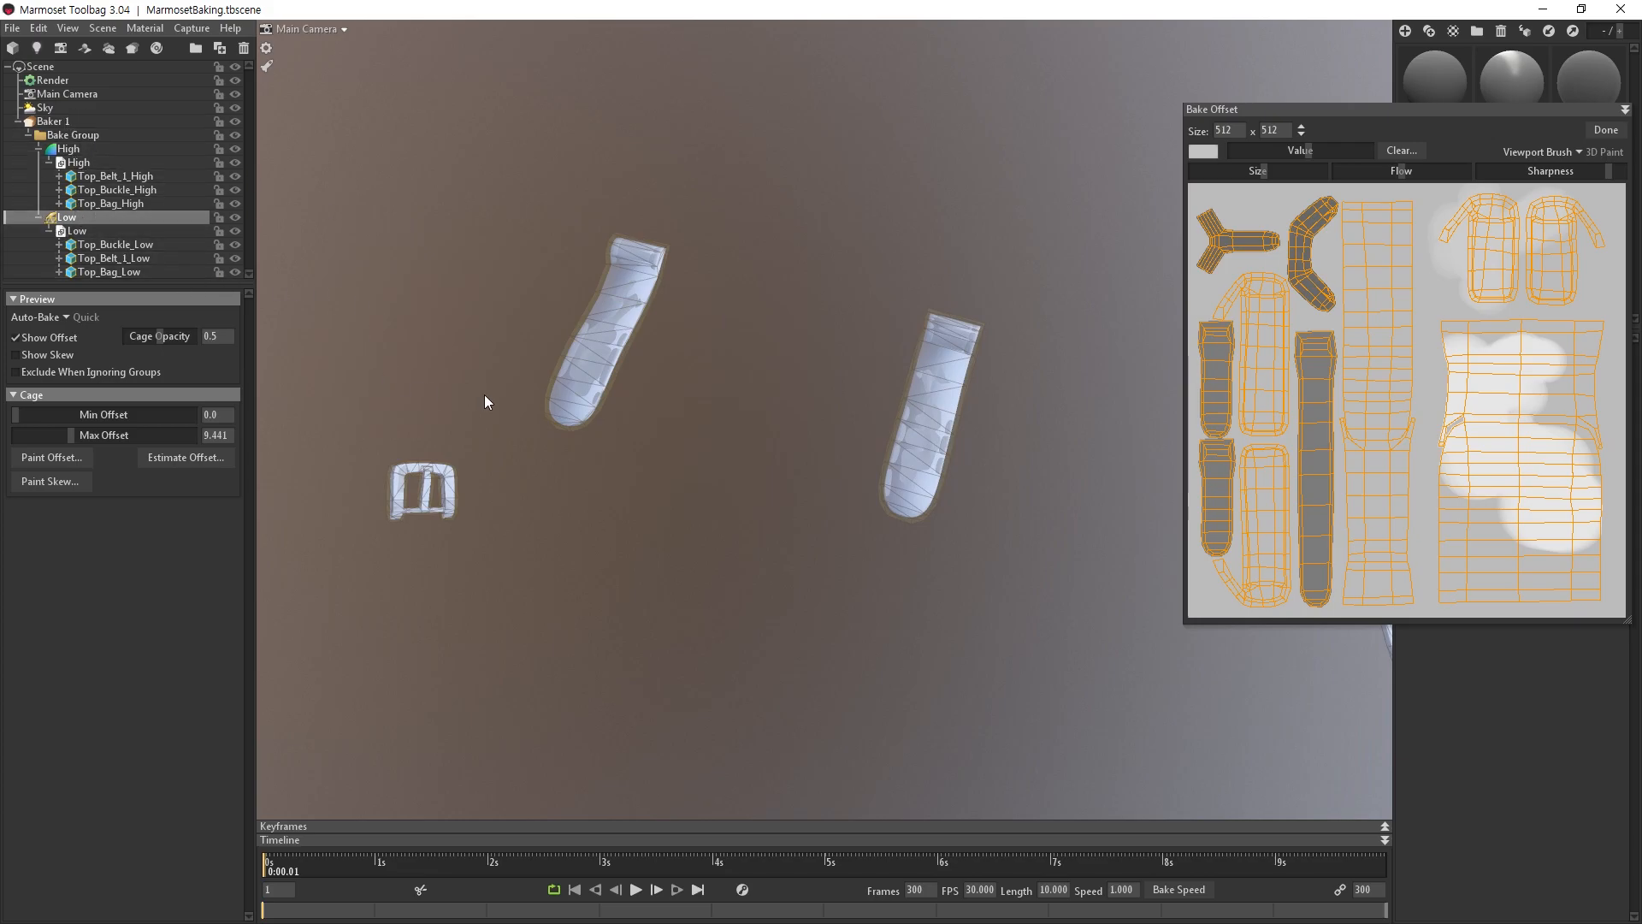
middle_drag(484, 396, 425, 424)
alt+drag(424, 424, 528, 402)
click(70, 123)
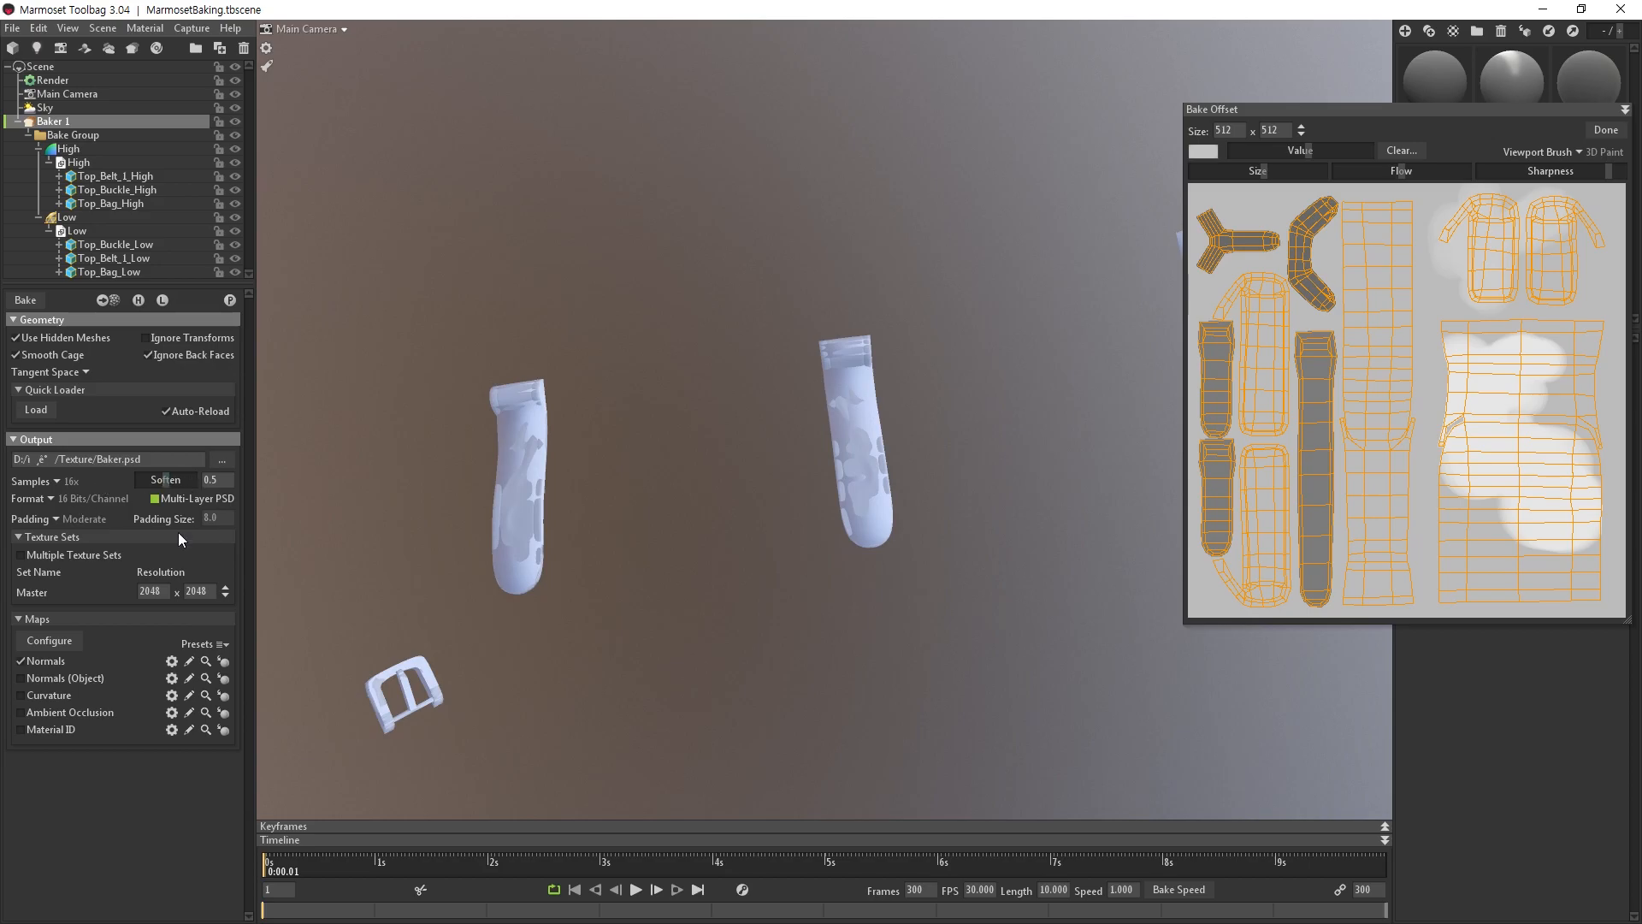
alt+drag(361, 631, 400, 547)
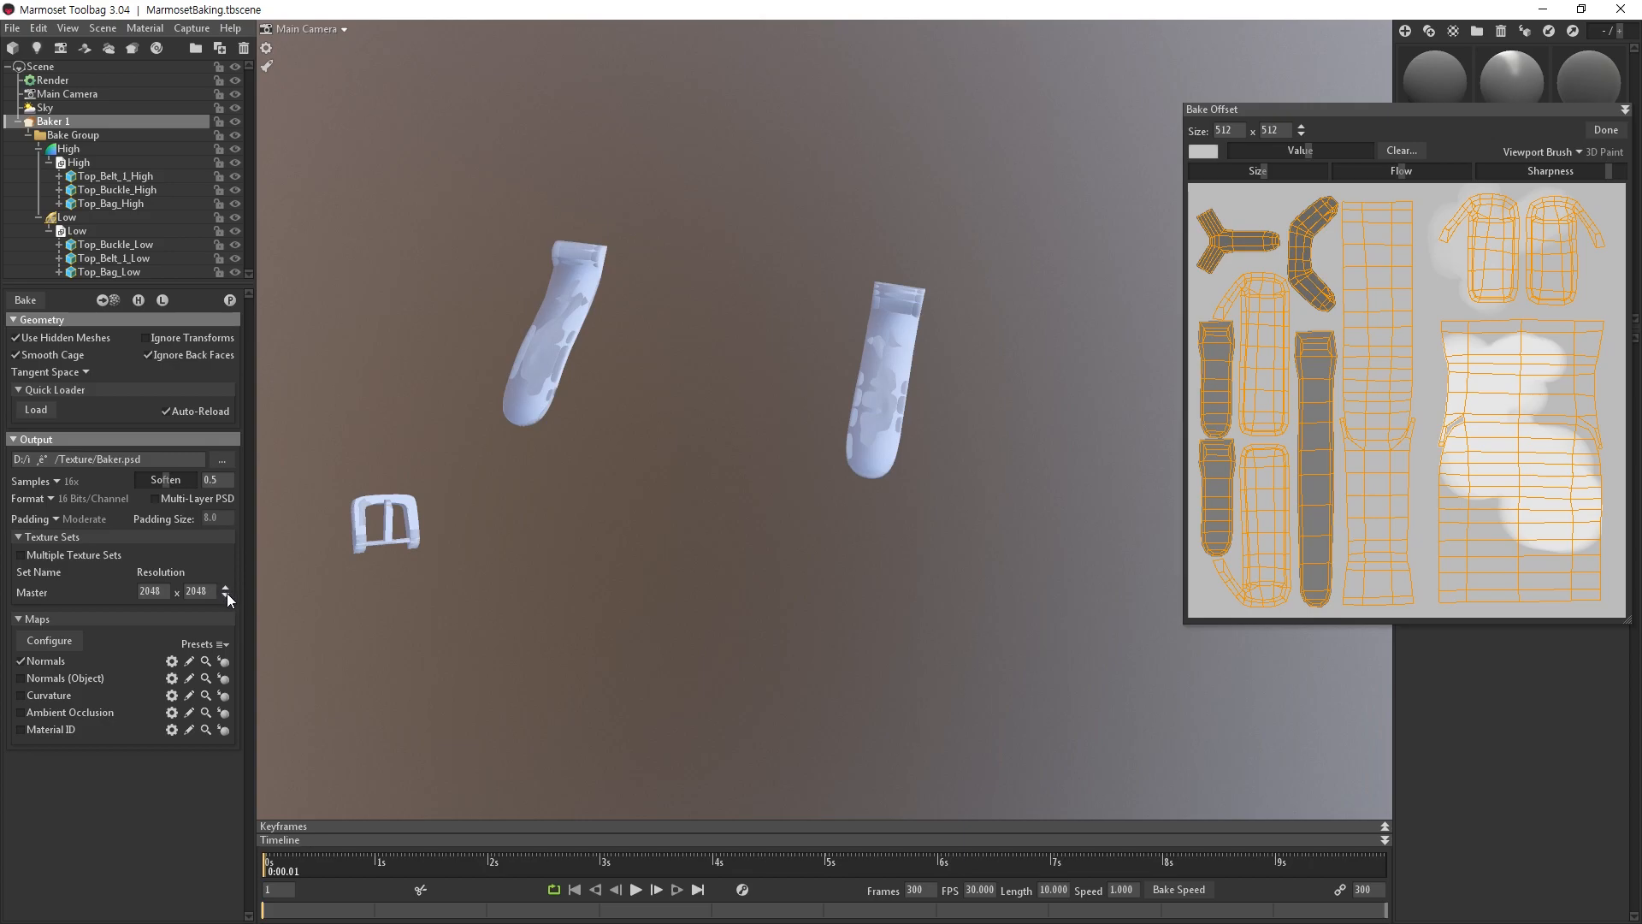
drag(86, 459, 185, 462)
click(25, 300)
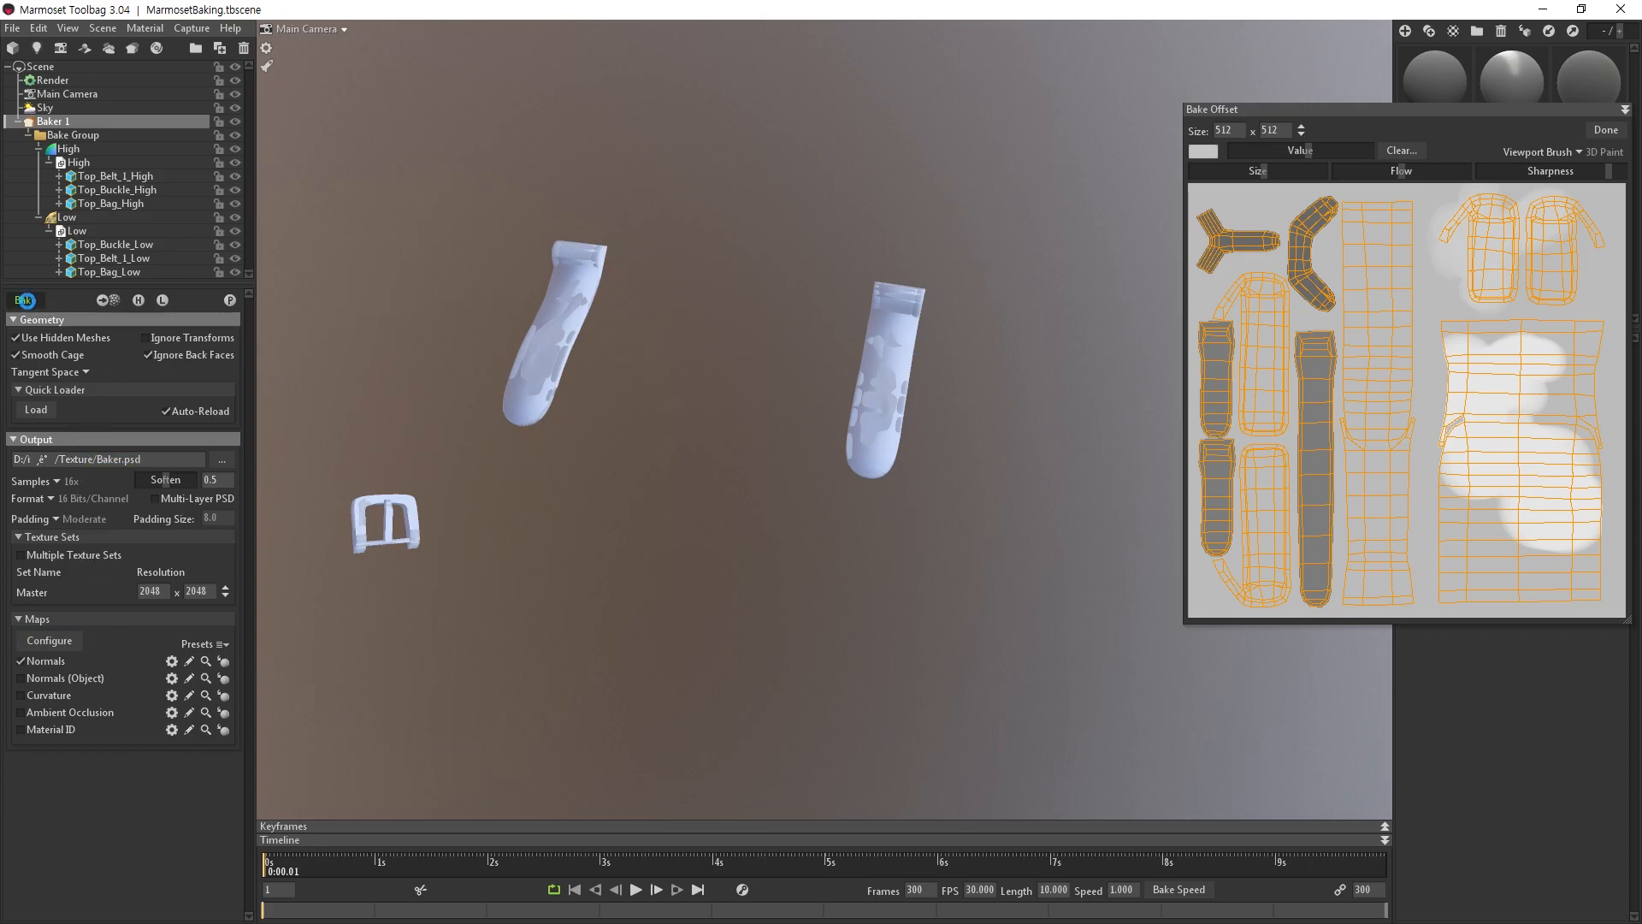
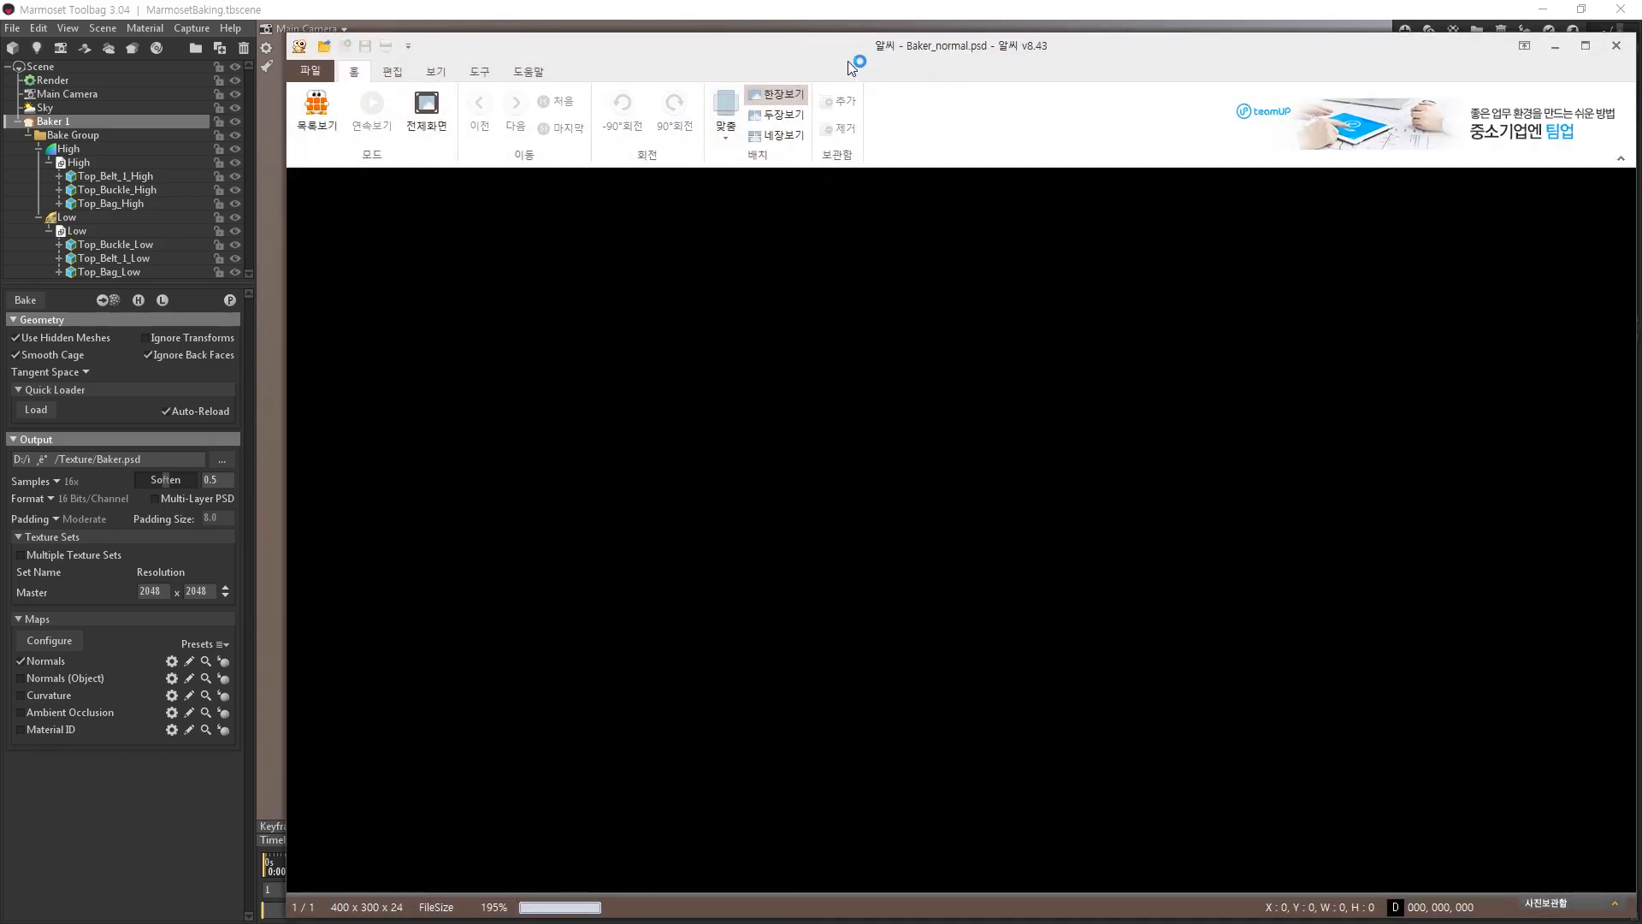
drag(848, 60, 697, 59)
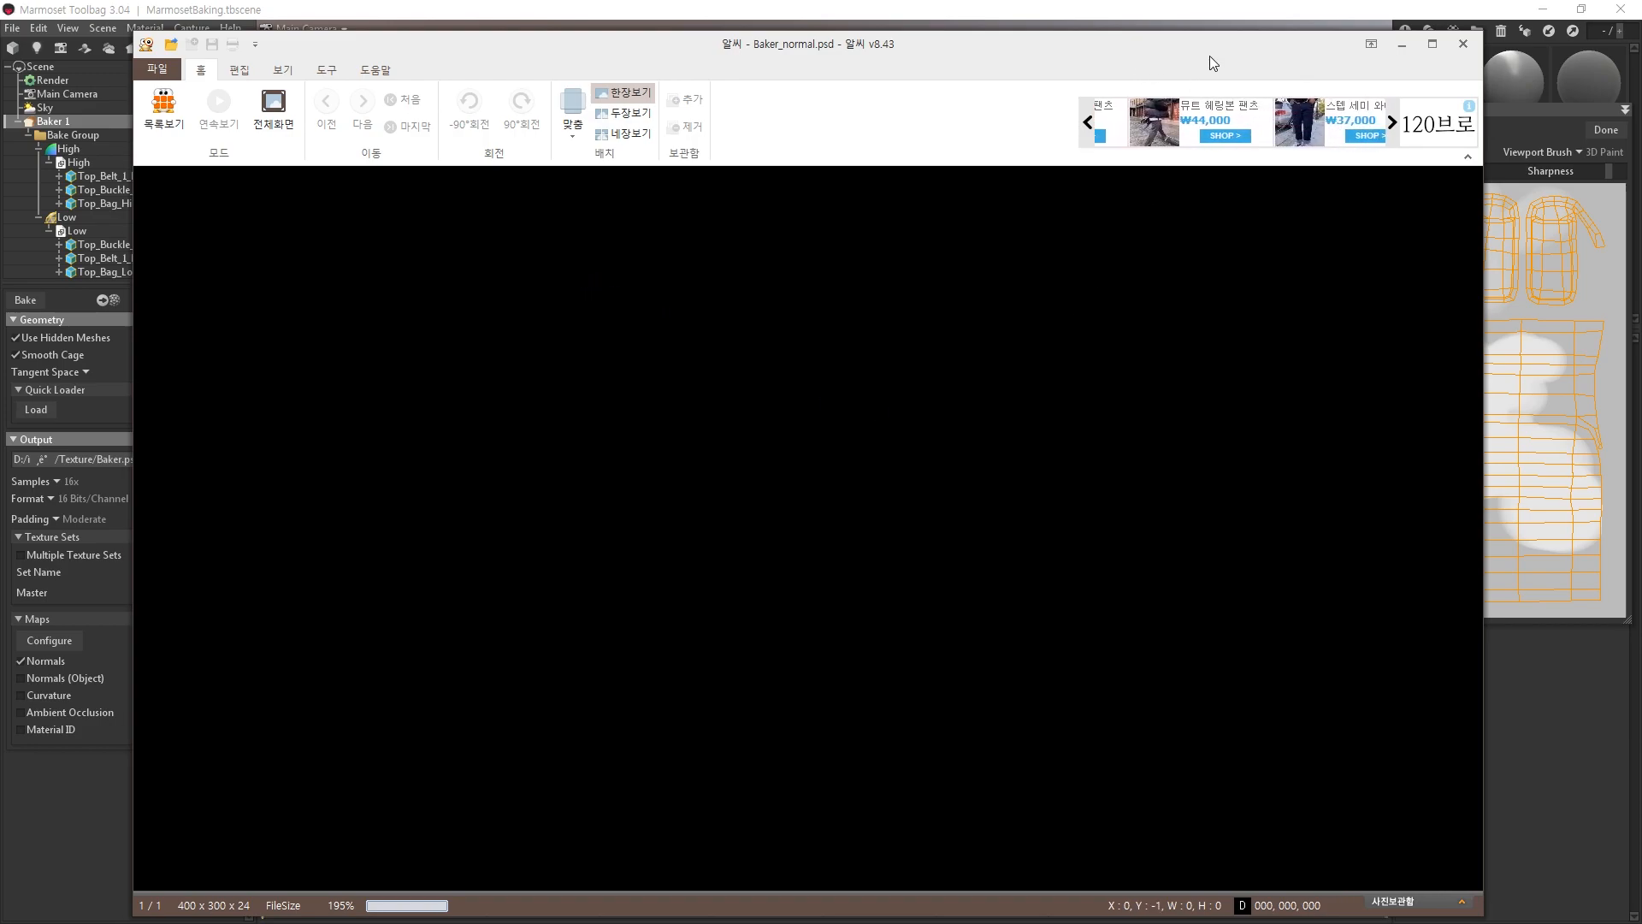
Close the image viewer, check Baker_normal.psd in the Texture folder, and finish the Bake Offset painting.
drag(1256, 77, 1168, 81)
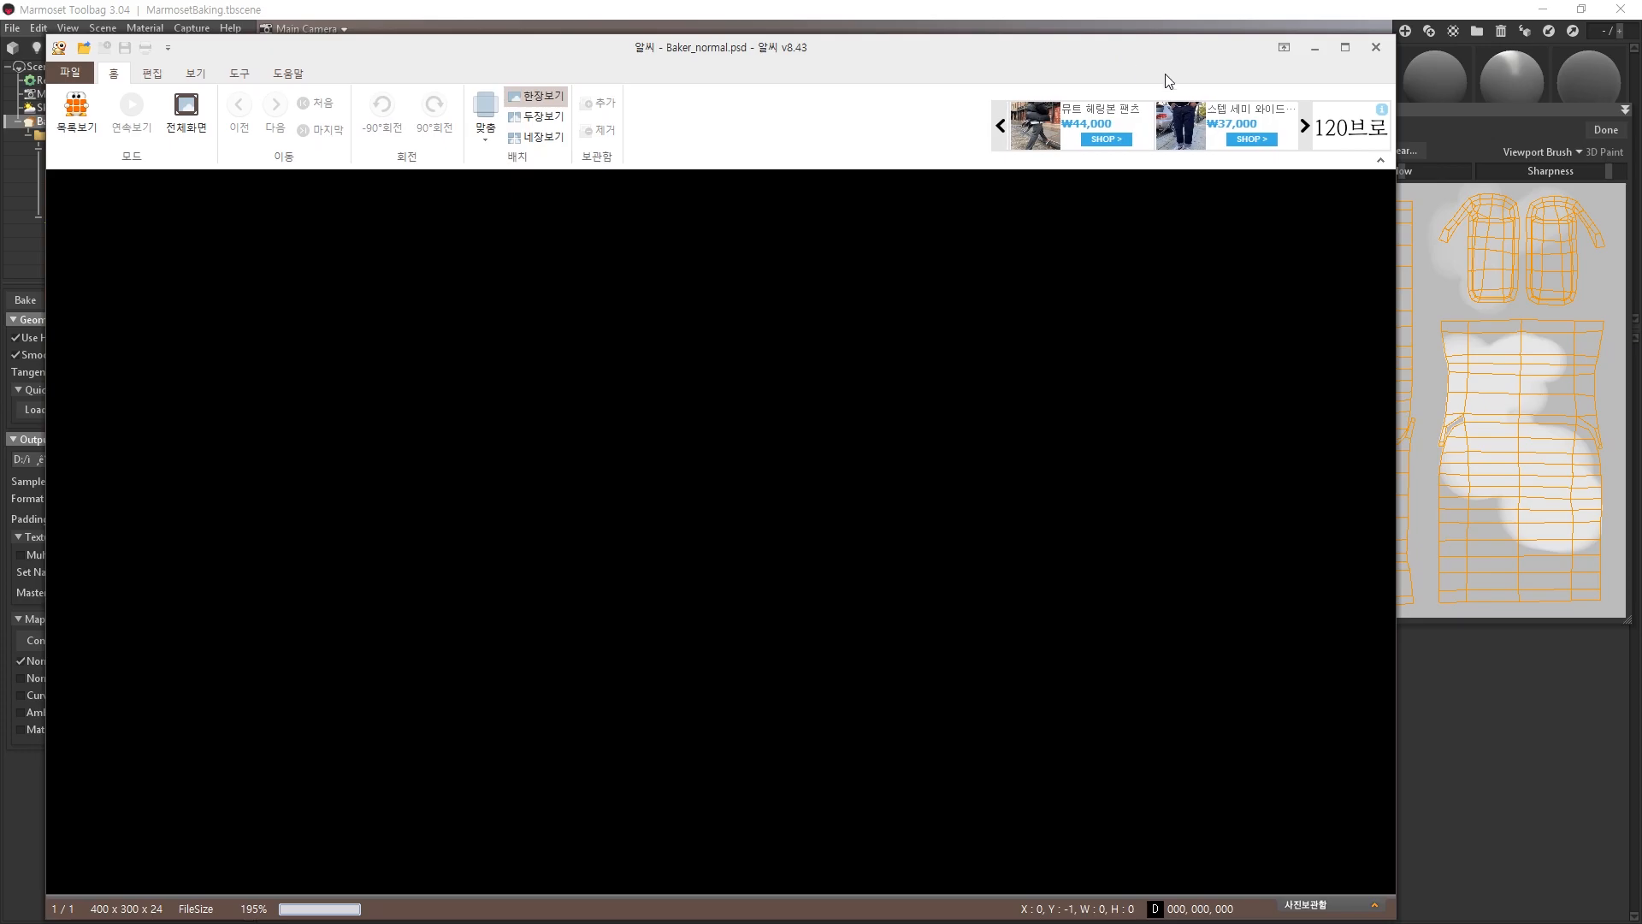
click(1376, 48)
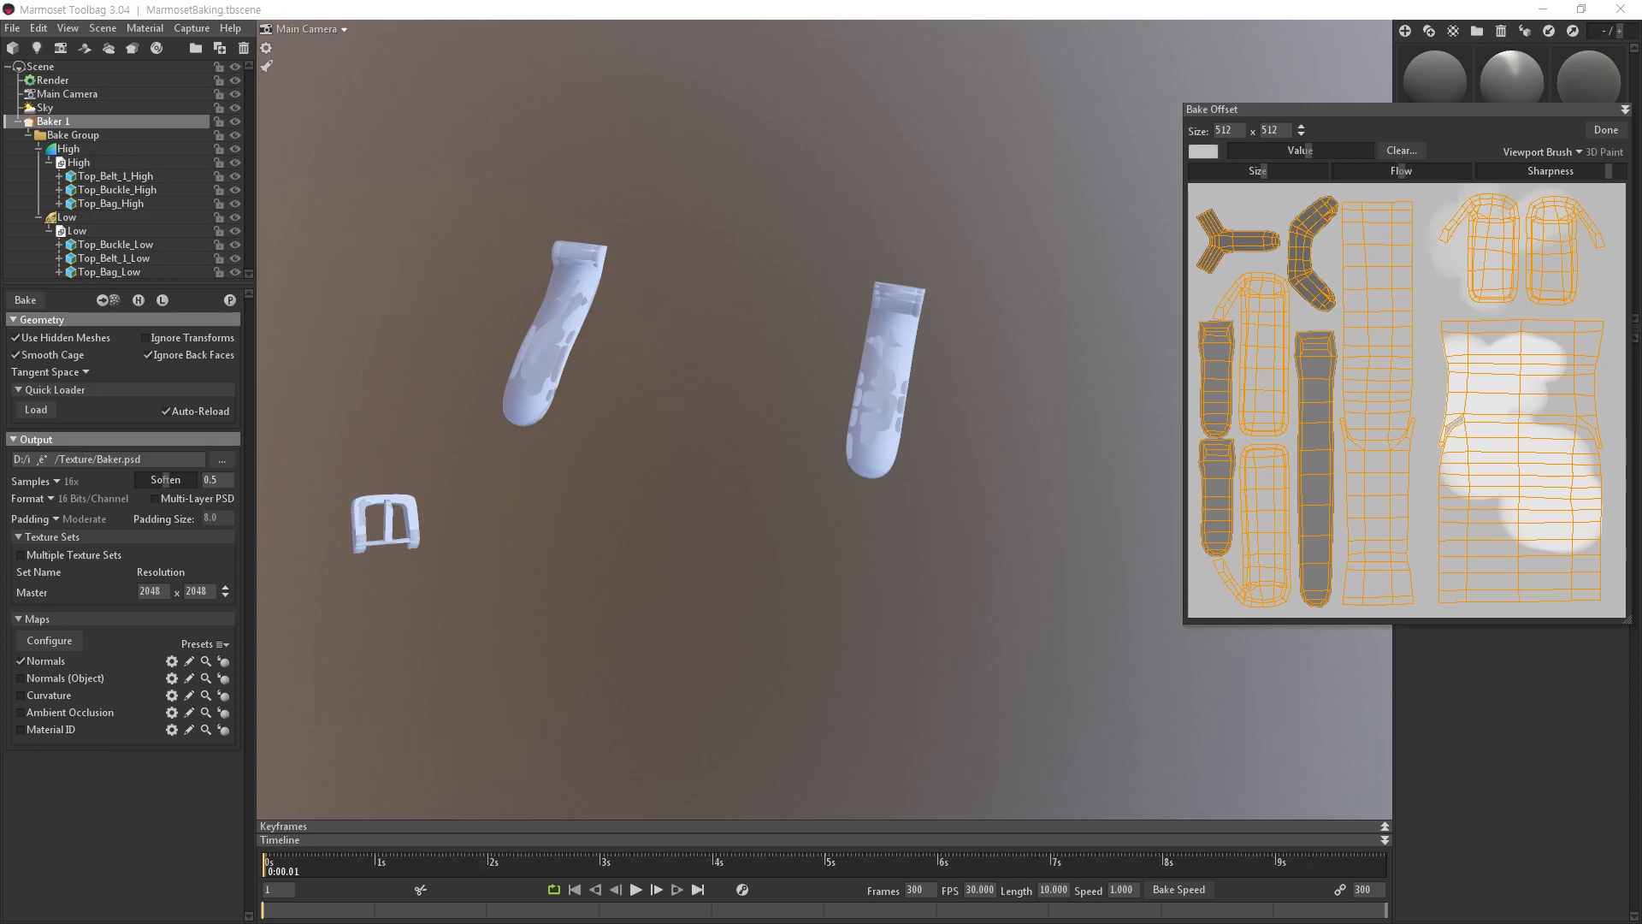
drag(1641, 92, 861, 174)
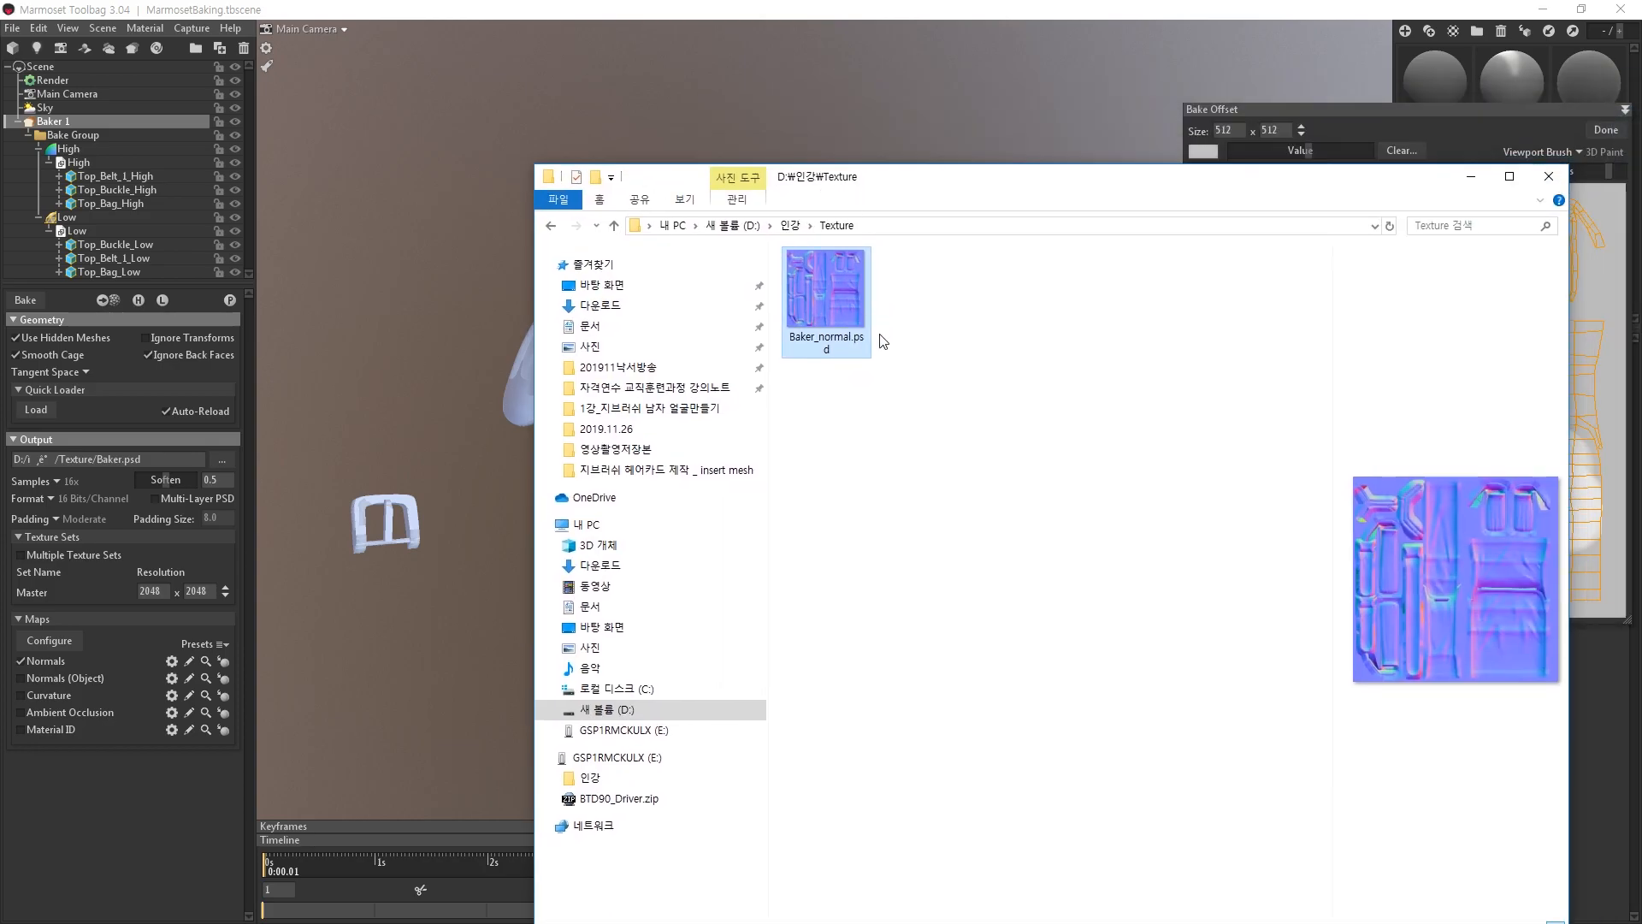
drag(972, 180, 1641, 195)
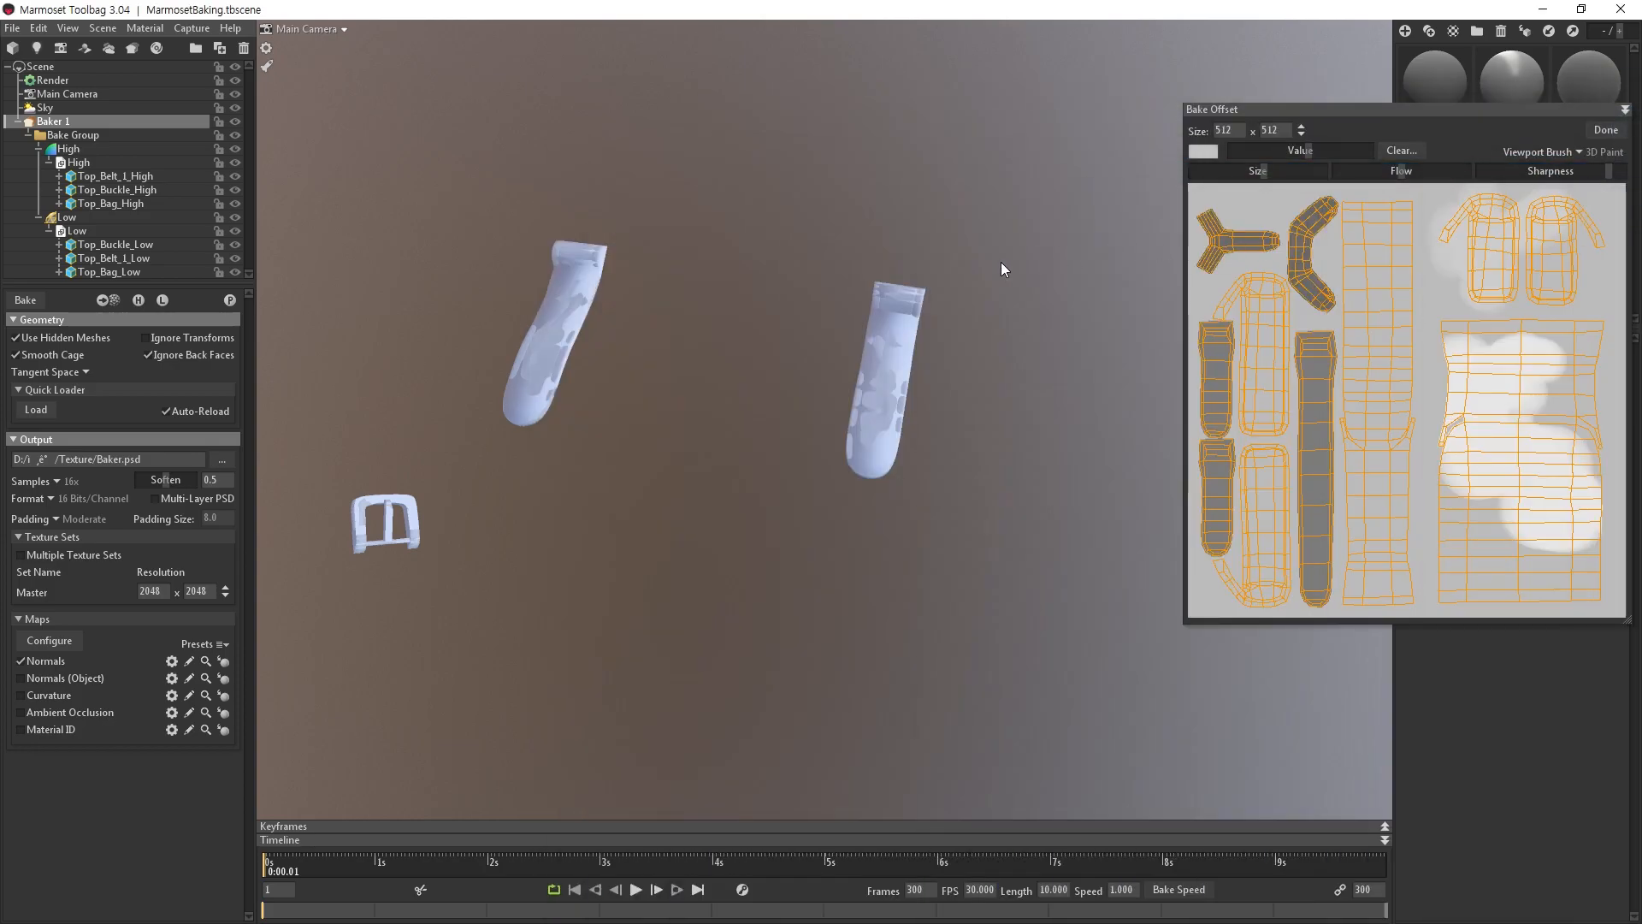
drag(1418, 109, 501, 318)
click(1329, 313)
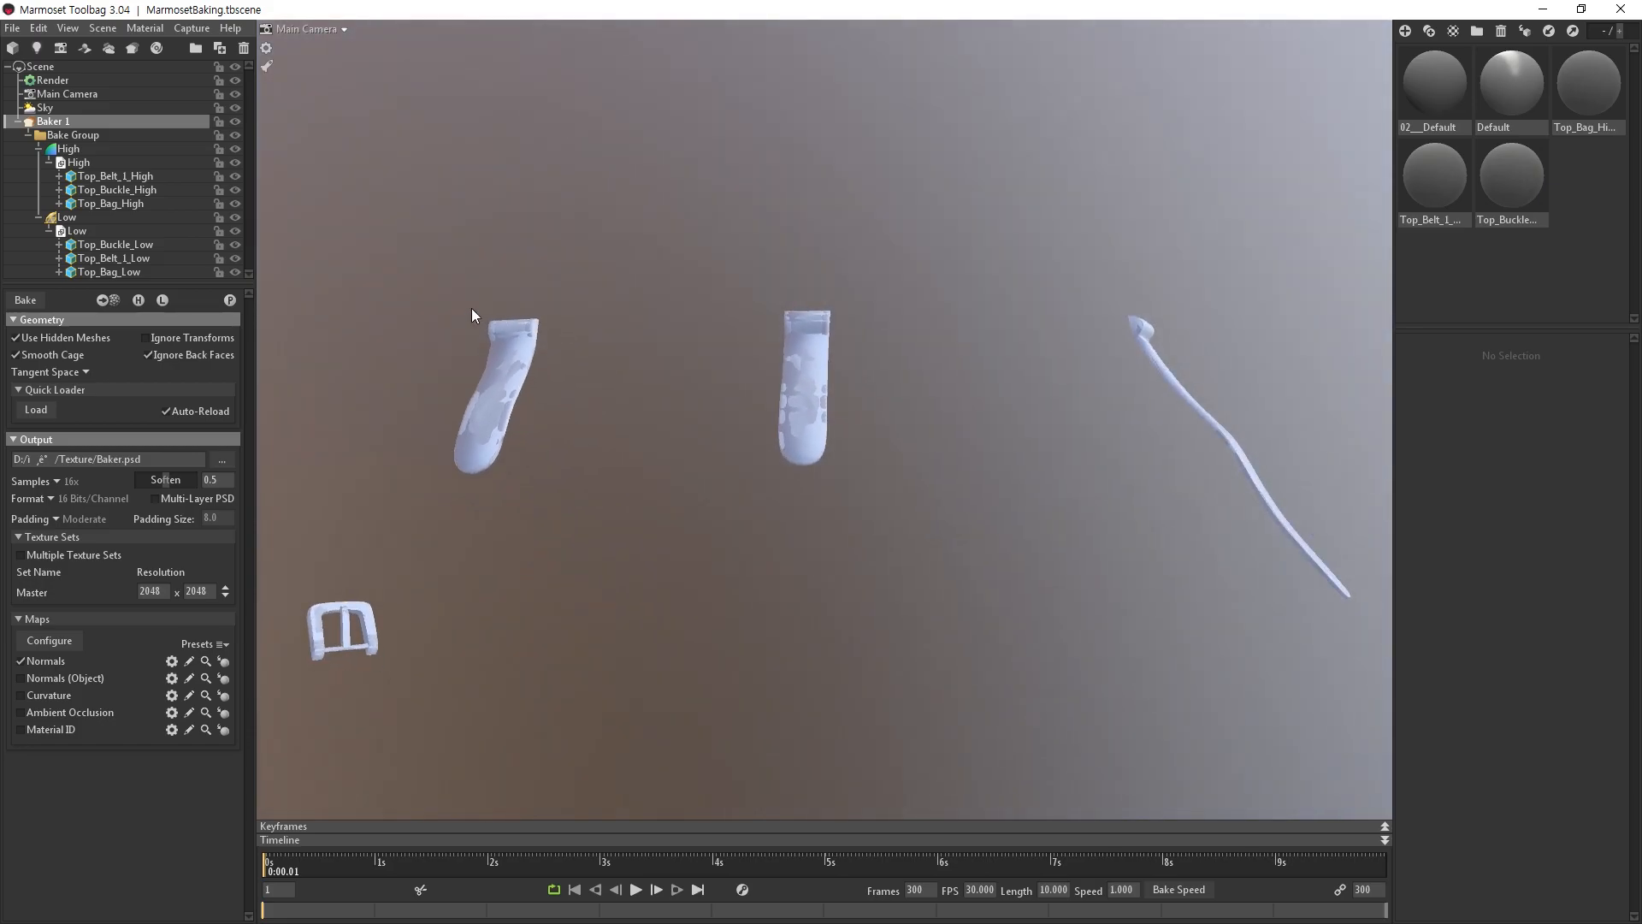
Hide the High group and turn on Baker 1's bake preview on the low-poly meshes.
click(104, 148)
click(235, 149)
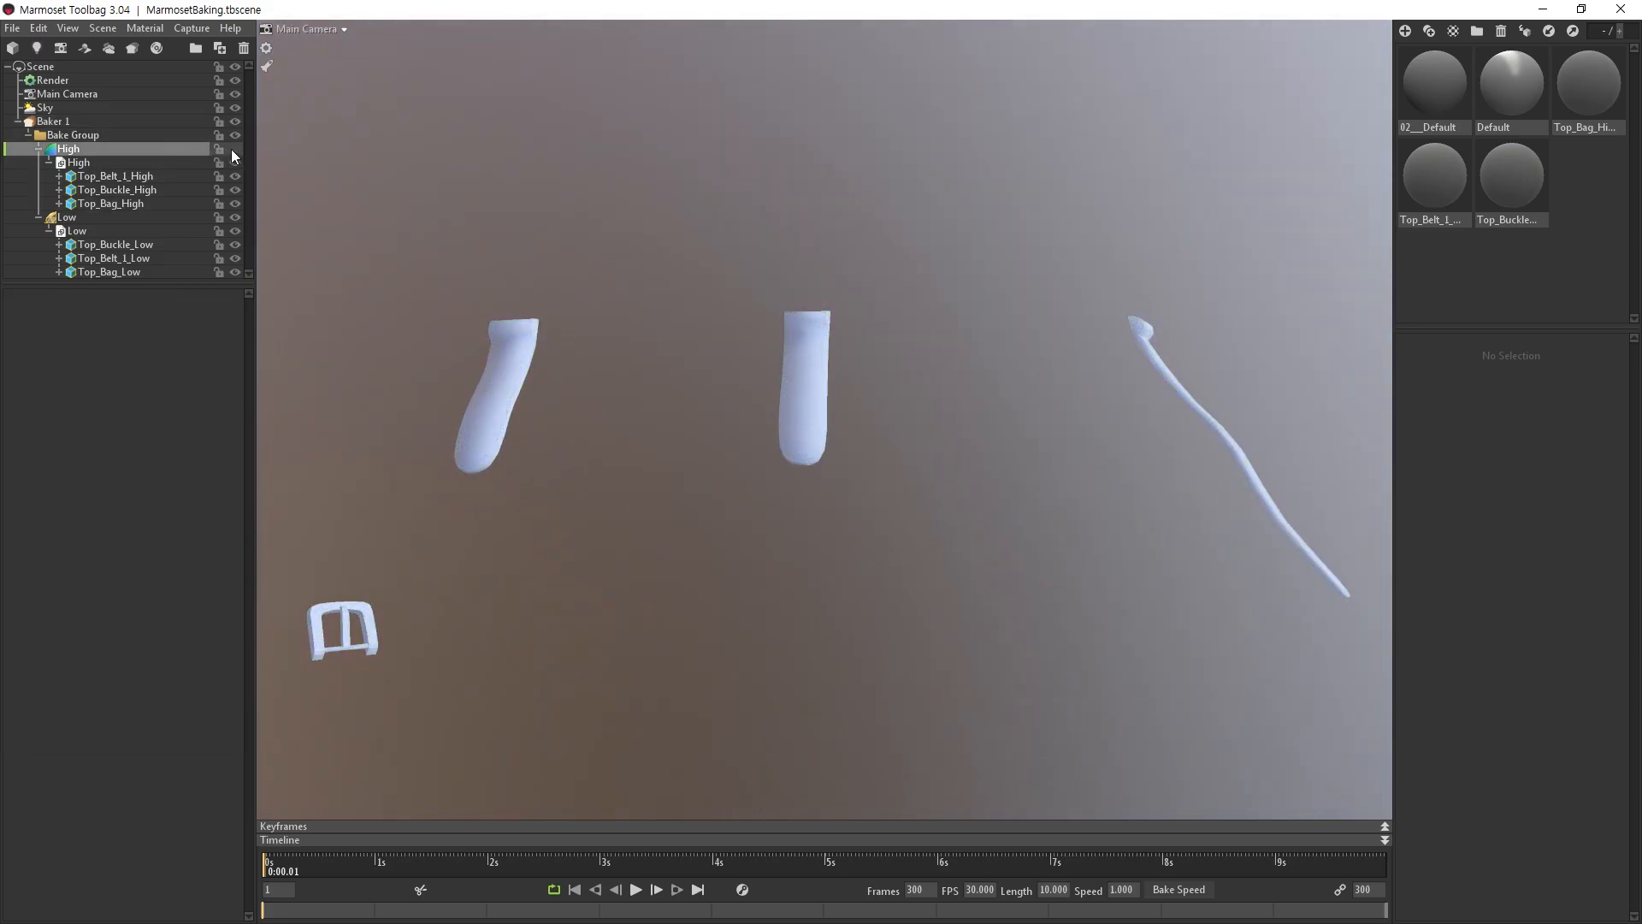
click(142, 215)
click(82, 122)
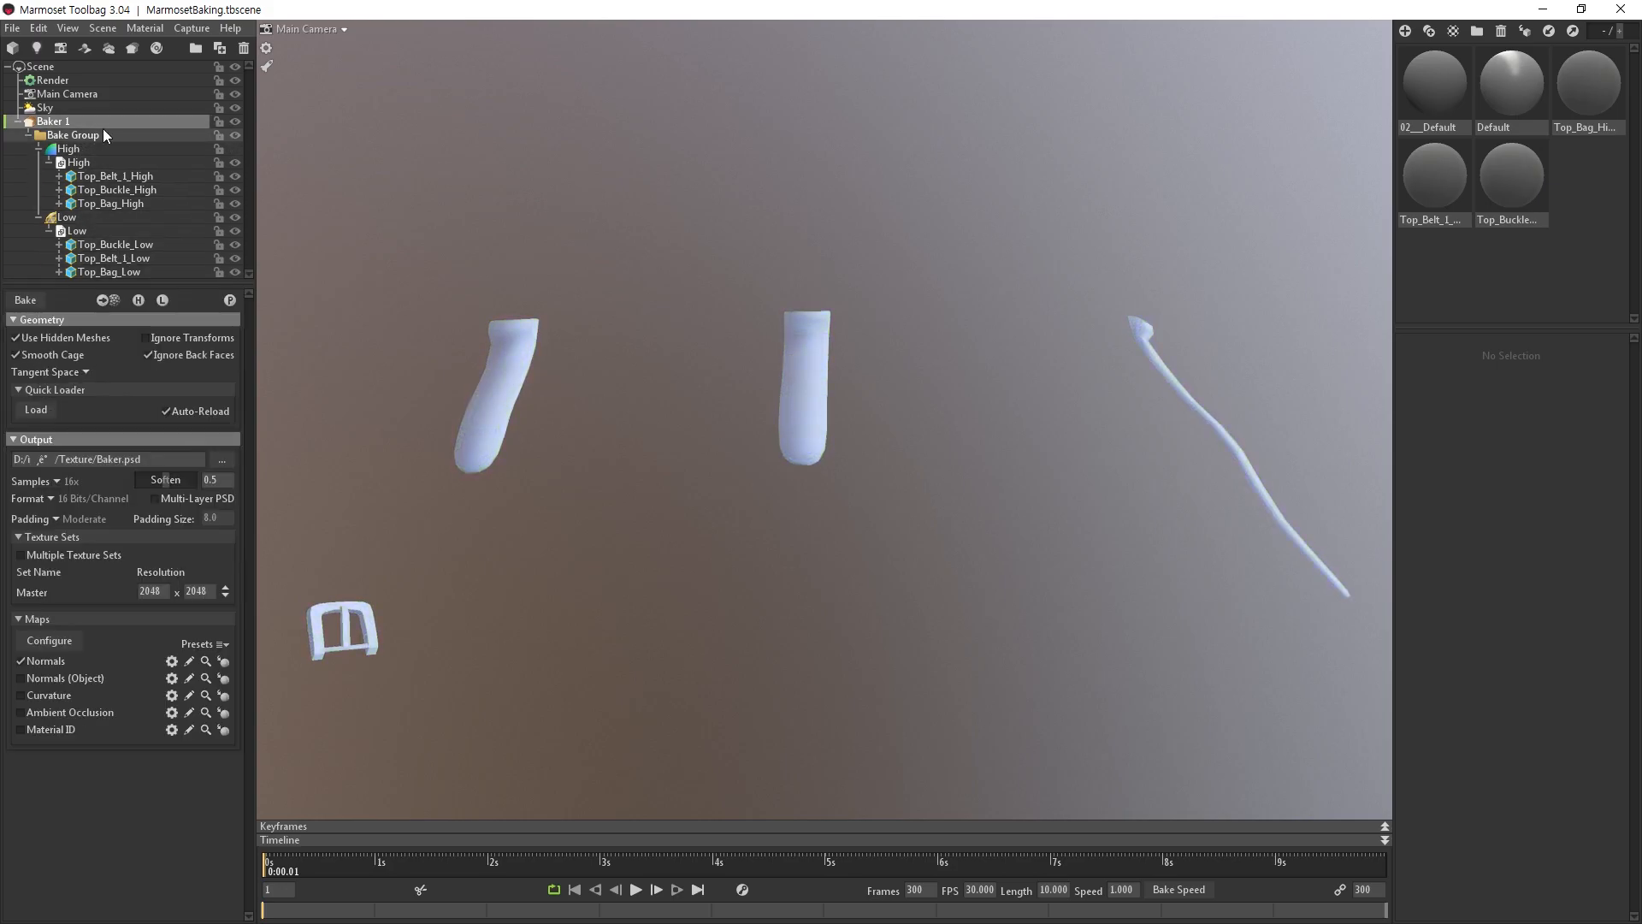
click(230, 301)
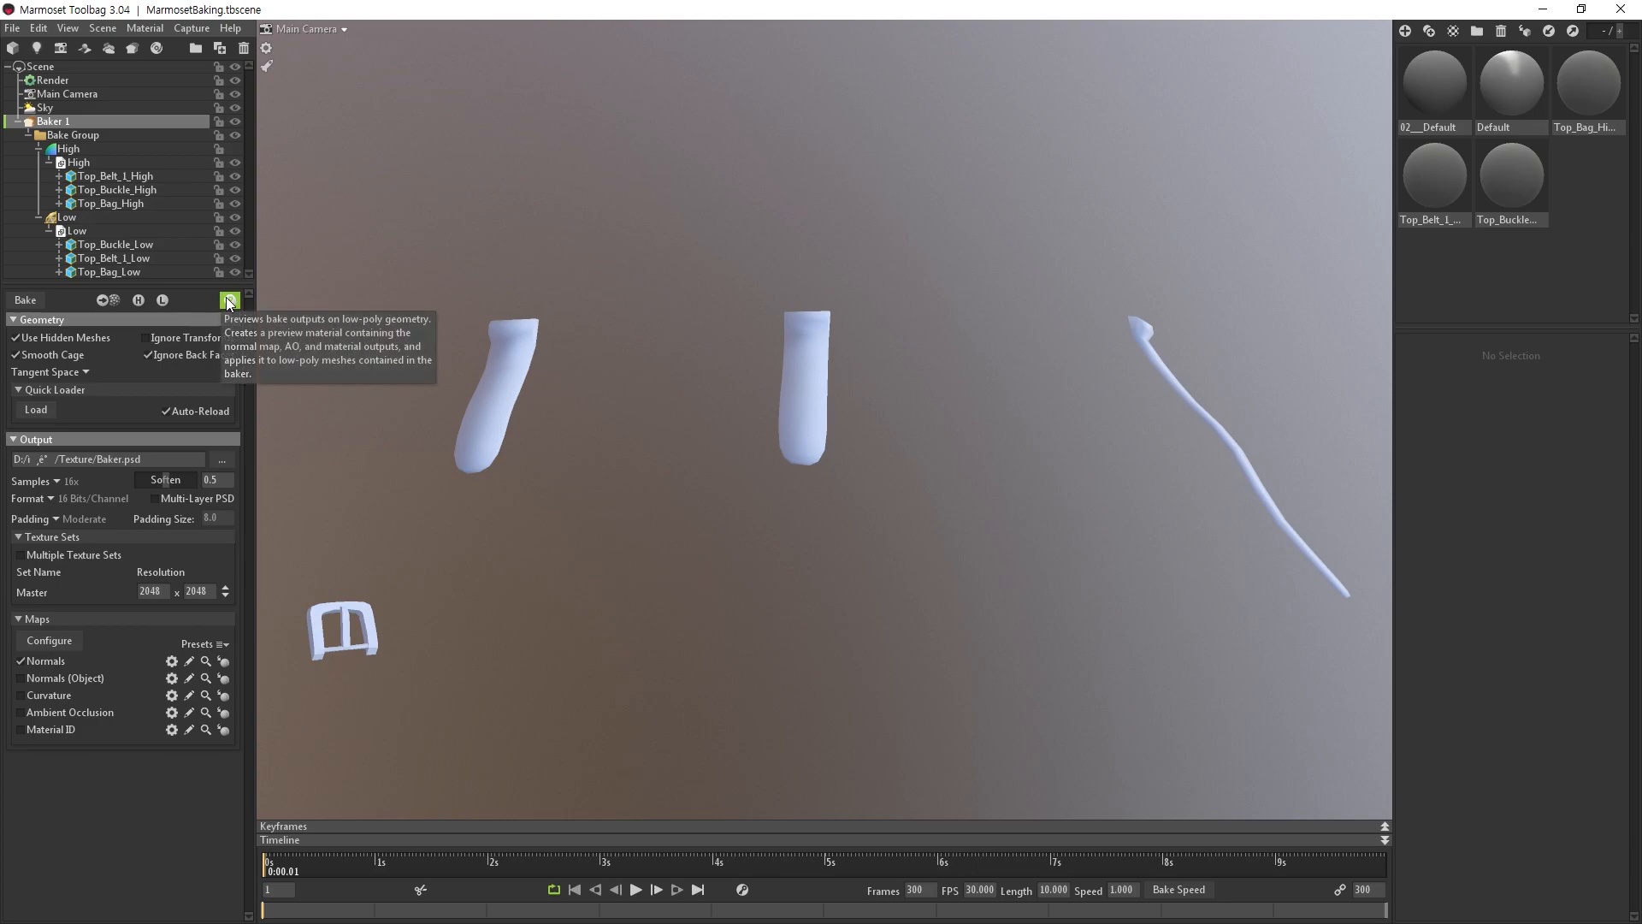
click(226, 300)
Examine the previewed normal bake on the straps, the belt and the undersides of both bags from several angles.
drag(456, 318, 604, 370)
right_drag(604, 368, 679, 503)
drag(680, 503, 886, 534)
middle_drag(887, 534, 804, 368)
mouse_move(804, 368)
right_down()
mouse_move(768, 376)
mouse_move(795, 351)
right_up()
middle_drag(795, 351, 823, 431)
drag(748, 523, 792, 431)
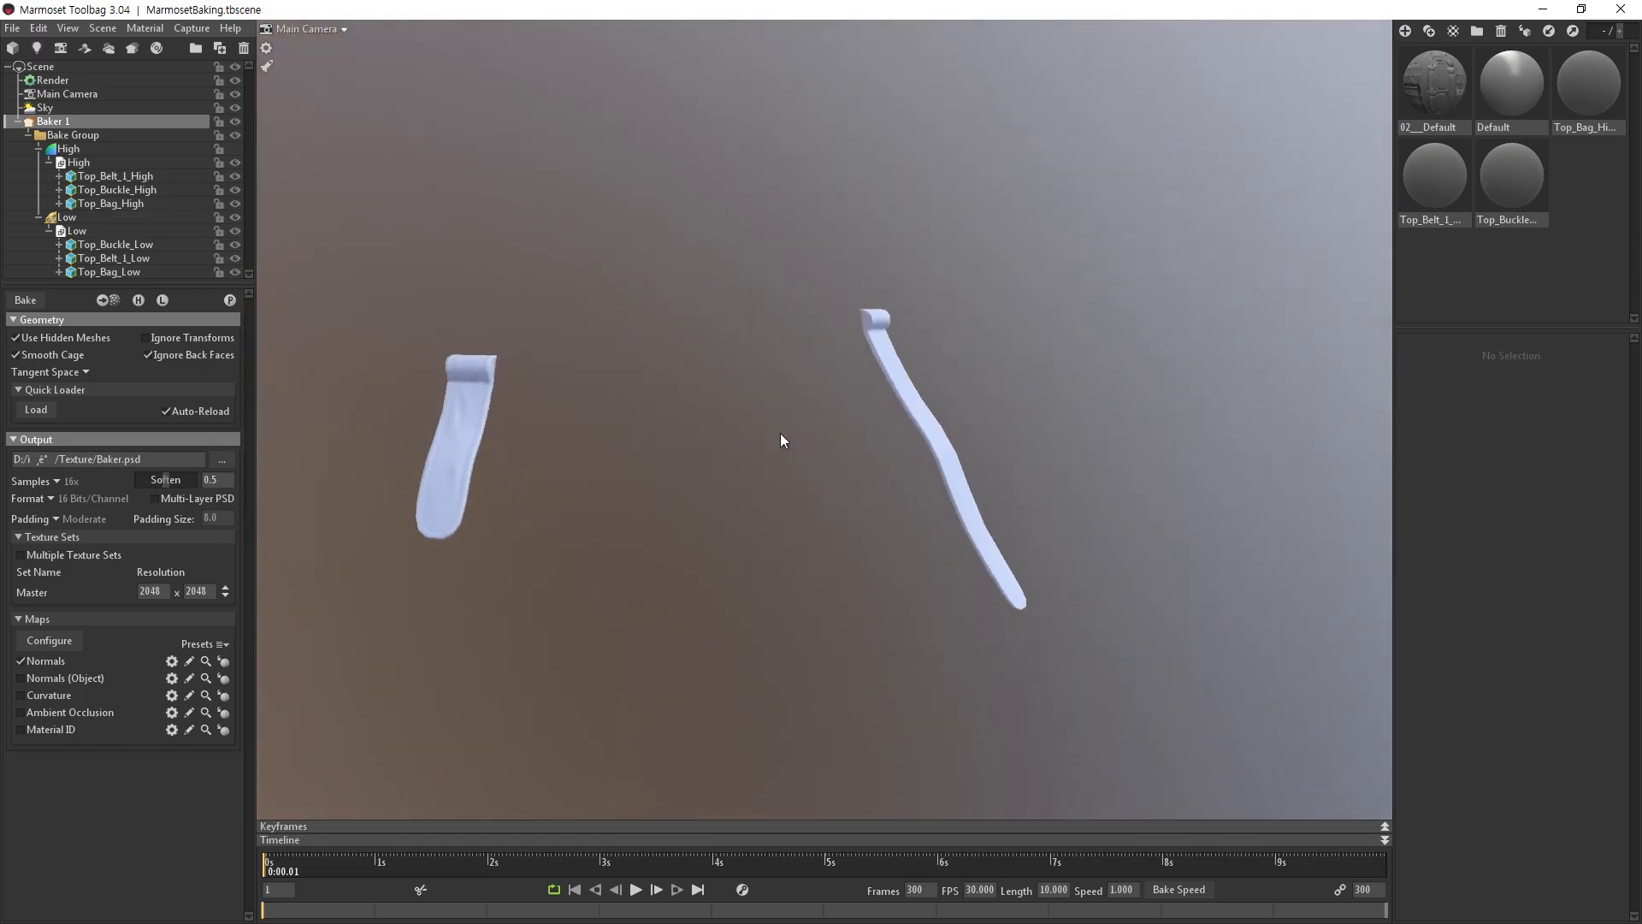
middle_drag(792, 431, 1027, 444)
middle_drag(685, 419, 884, 305)
middle_drag(744, 428, 898, 366)
drag(899, 366, 840, 464)
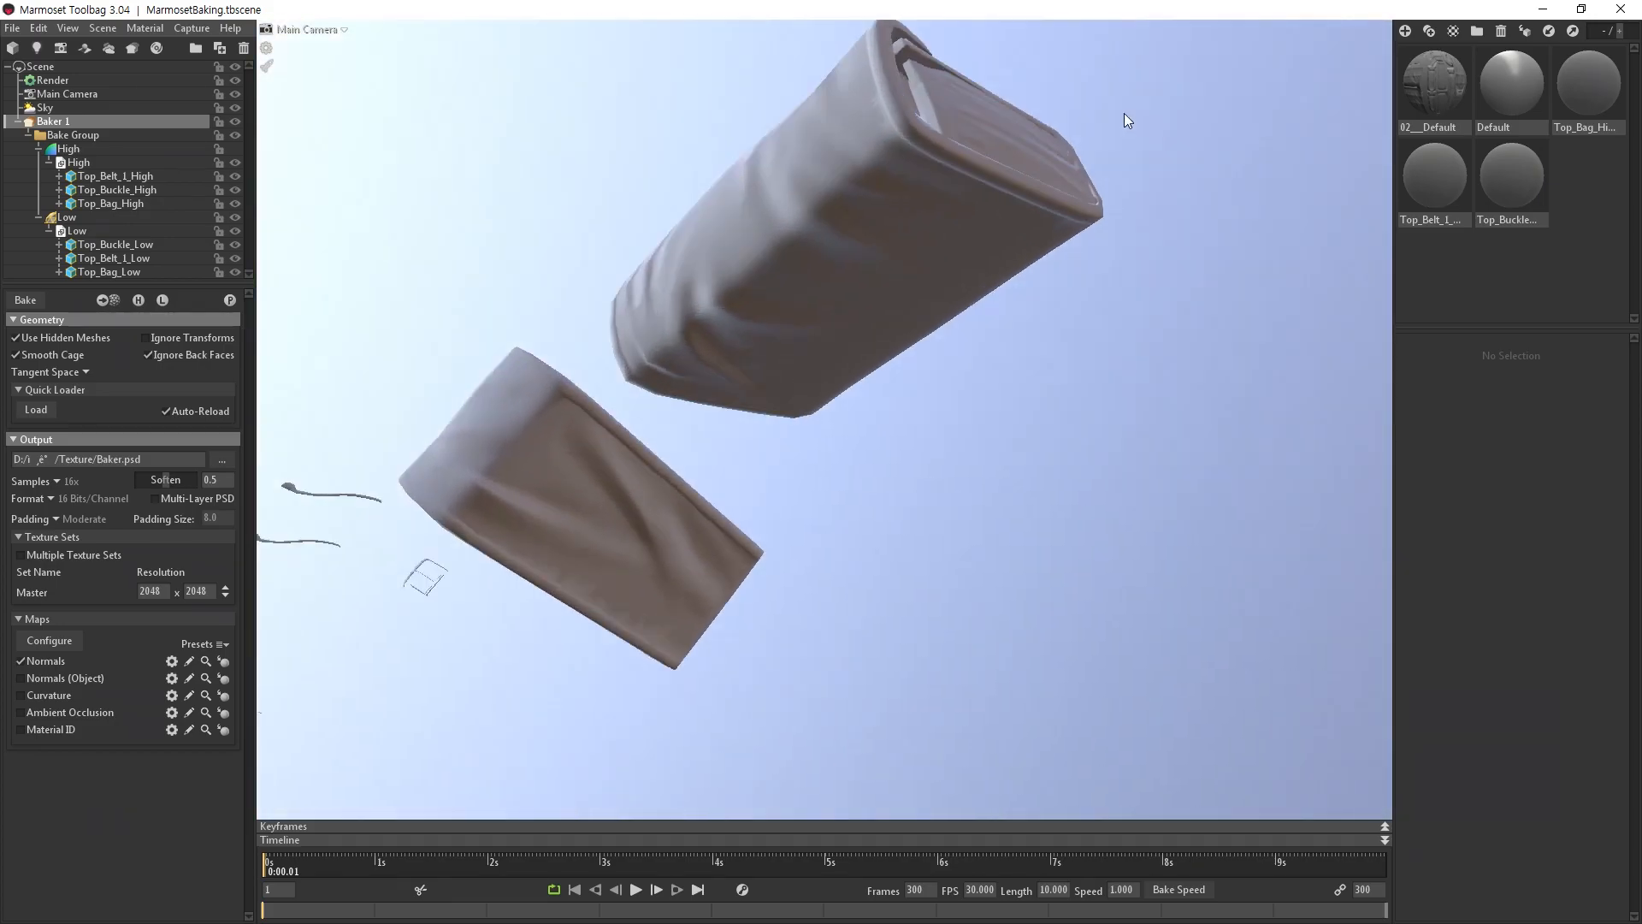
drag(1121, 120, 785, 551)
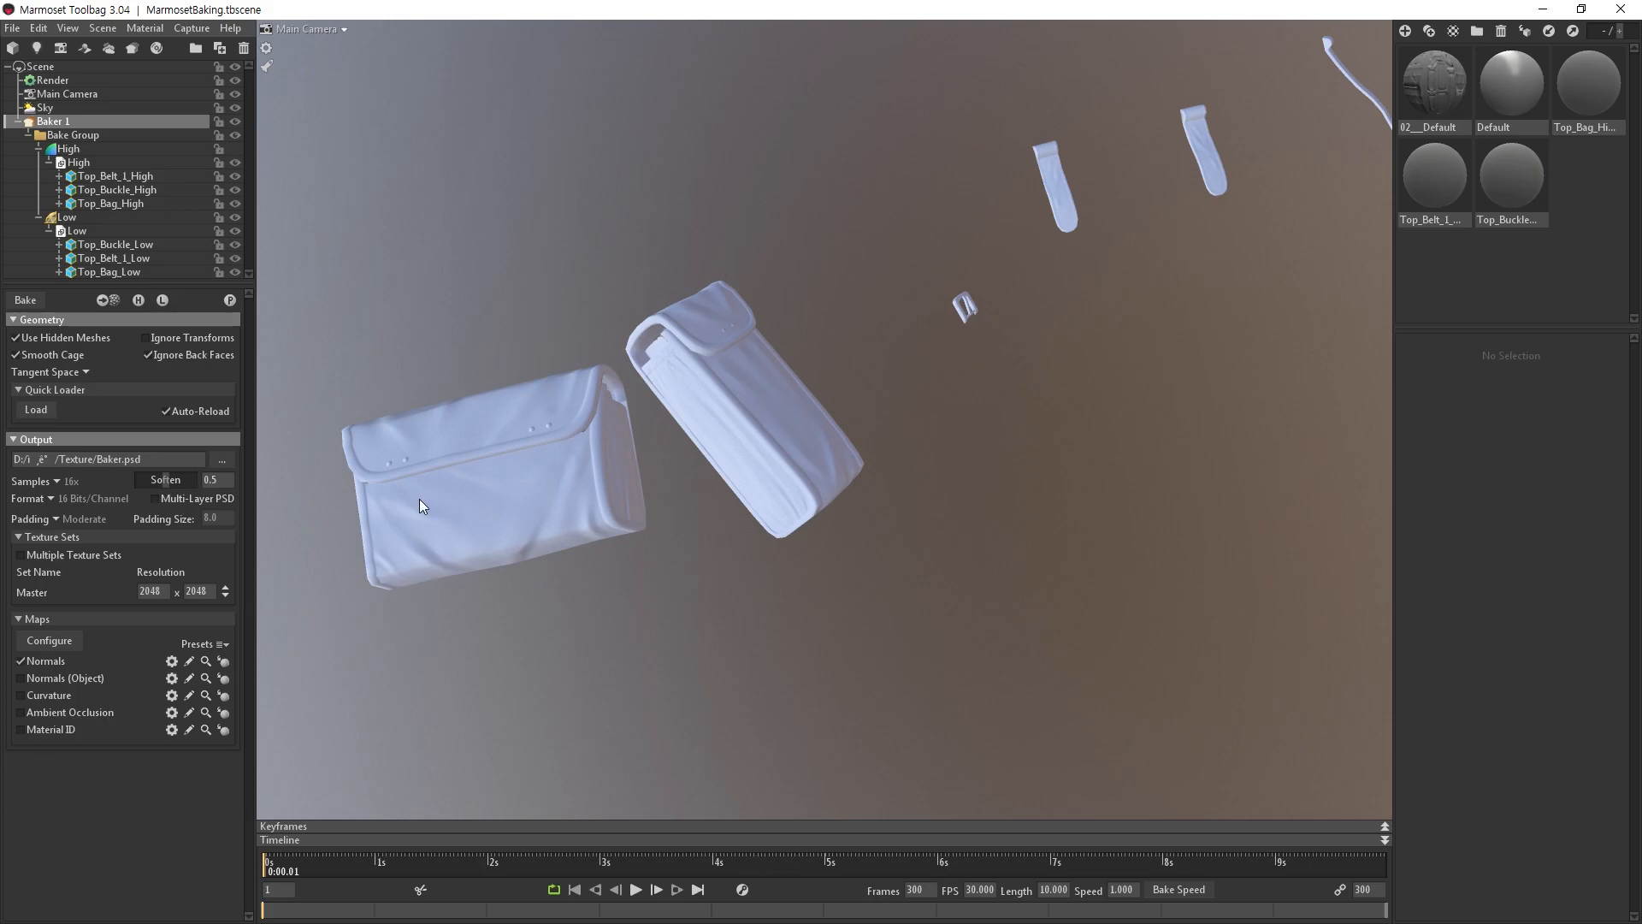
Examine the normal bake on the front, flap and side faces of the two bags for shading errors.
mouse_move(481, 531)
right_down()
mouse_move(480, 512)
mouse_move(479, 536)
right_up()
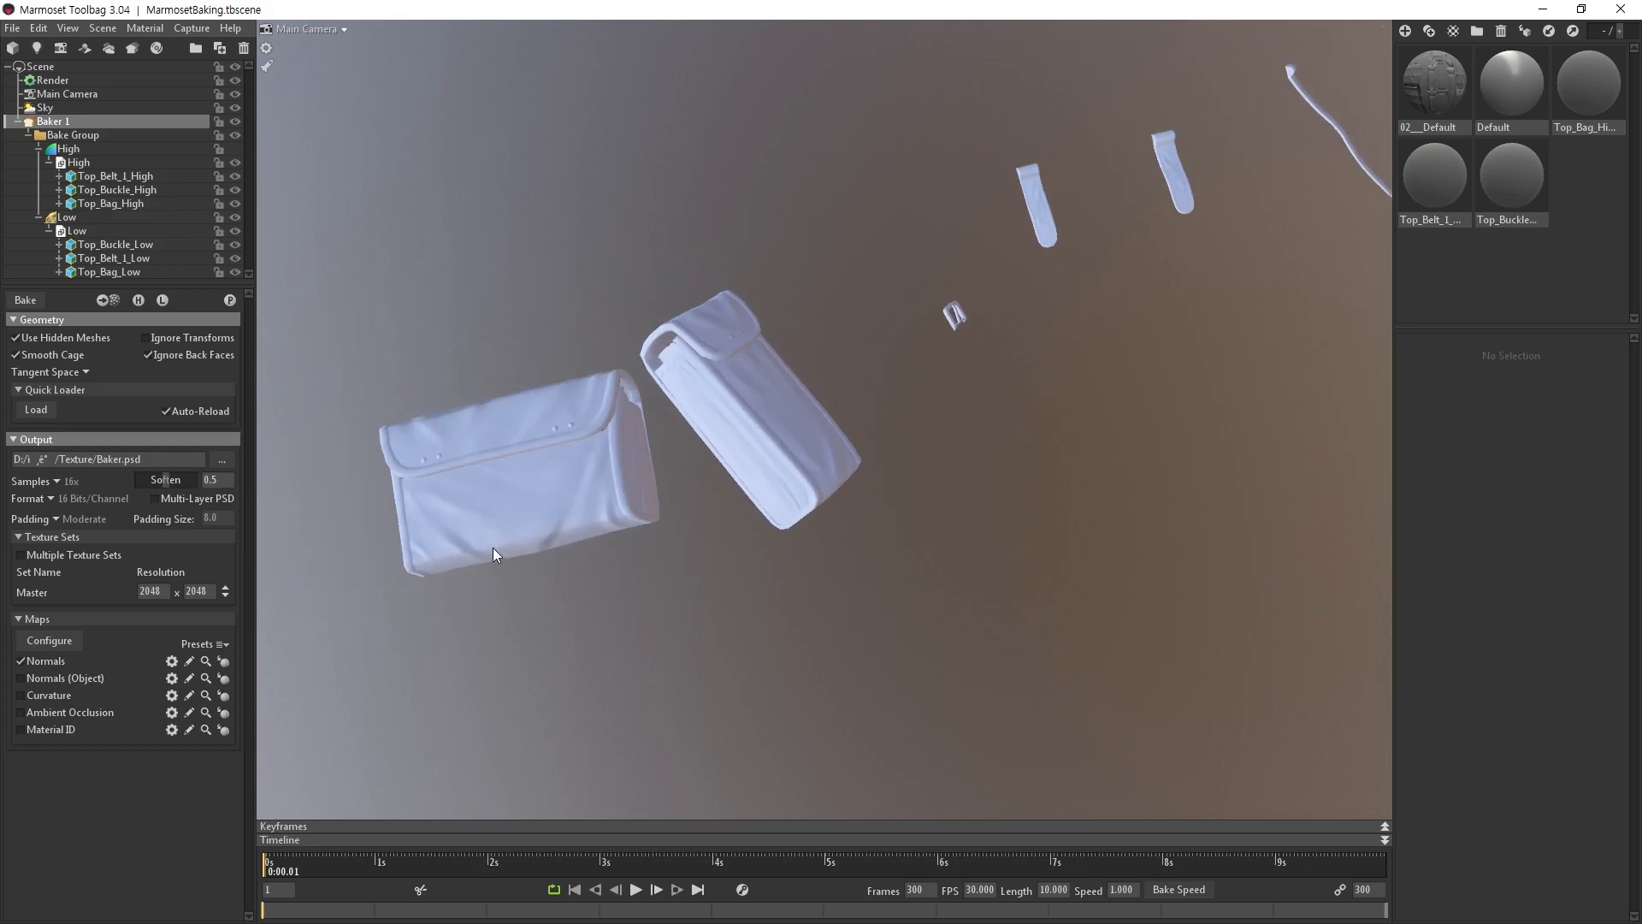
middle_drag(494, 568, 611, 569)
drag(610, 563, 556, 534)
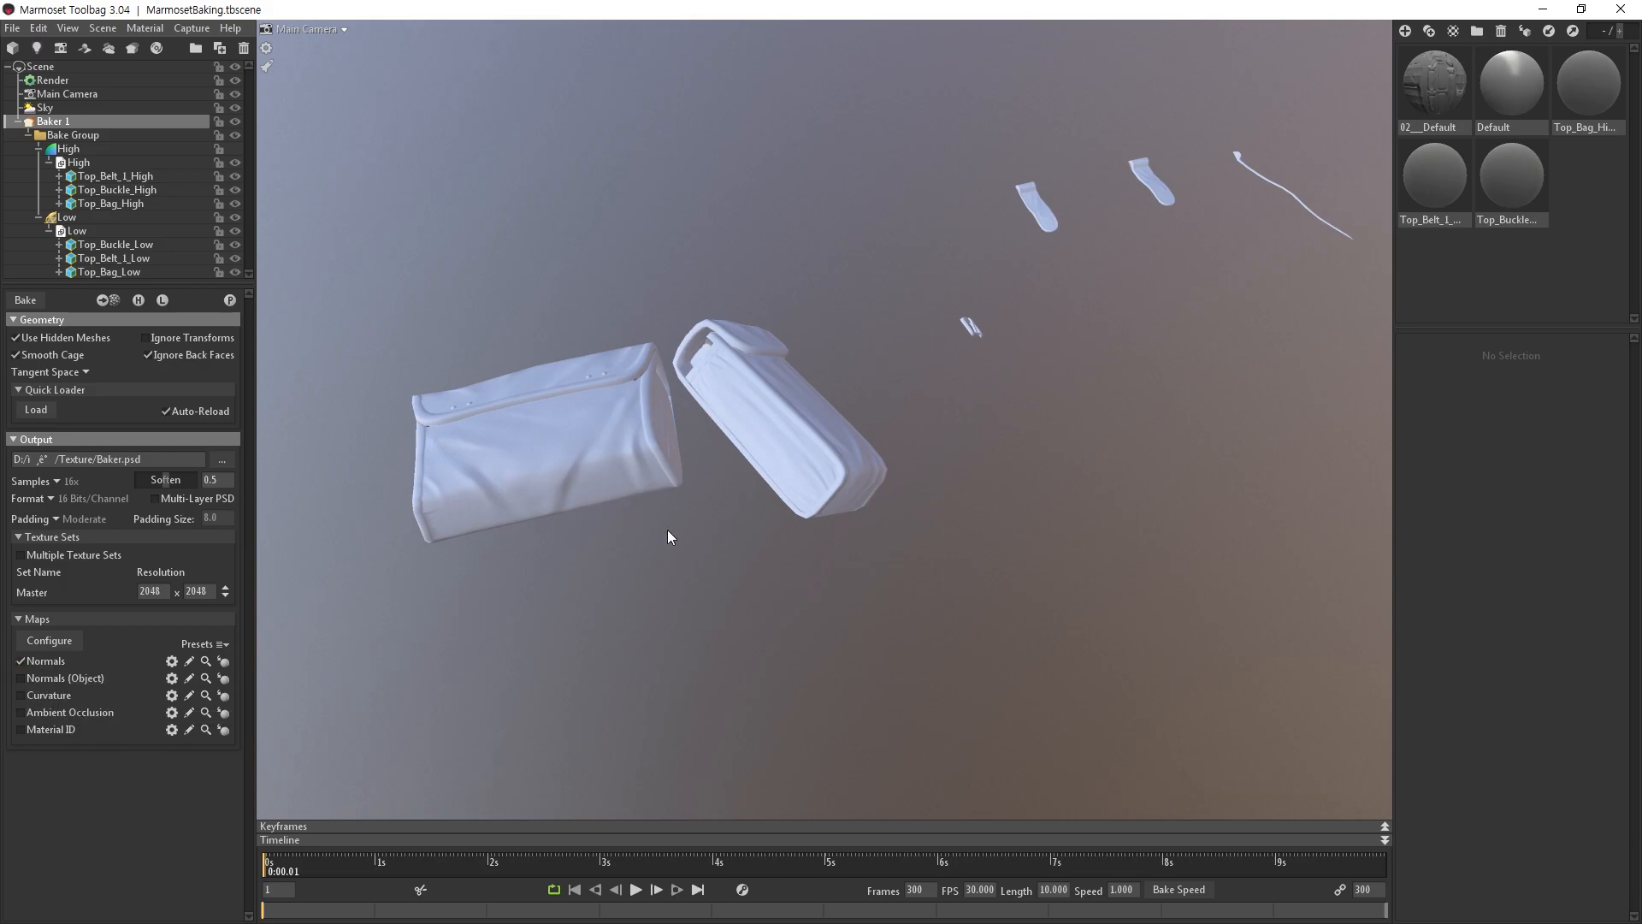
alt+middle_drag(613, 529, 585, 531)
alt+drag(585, 531, 689, 578)
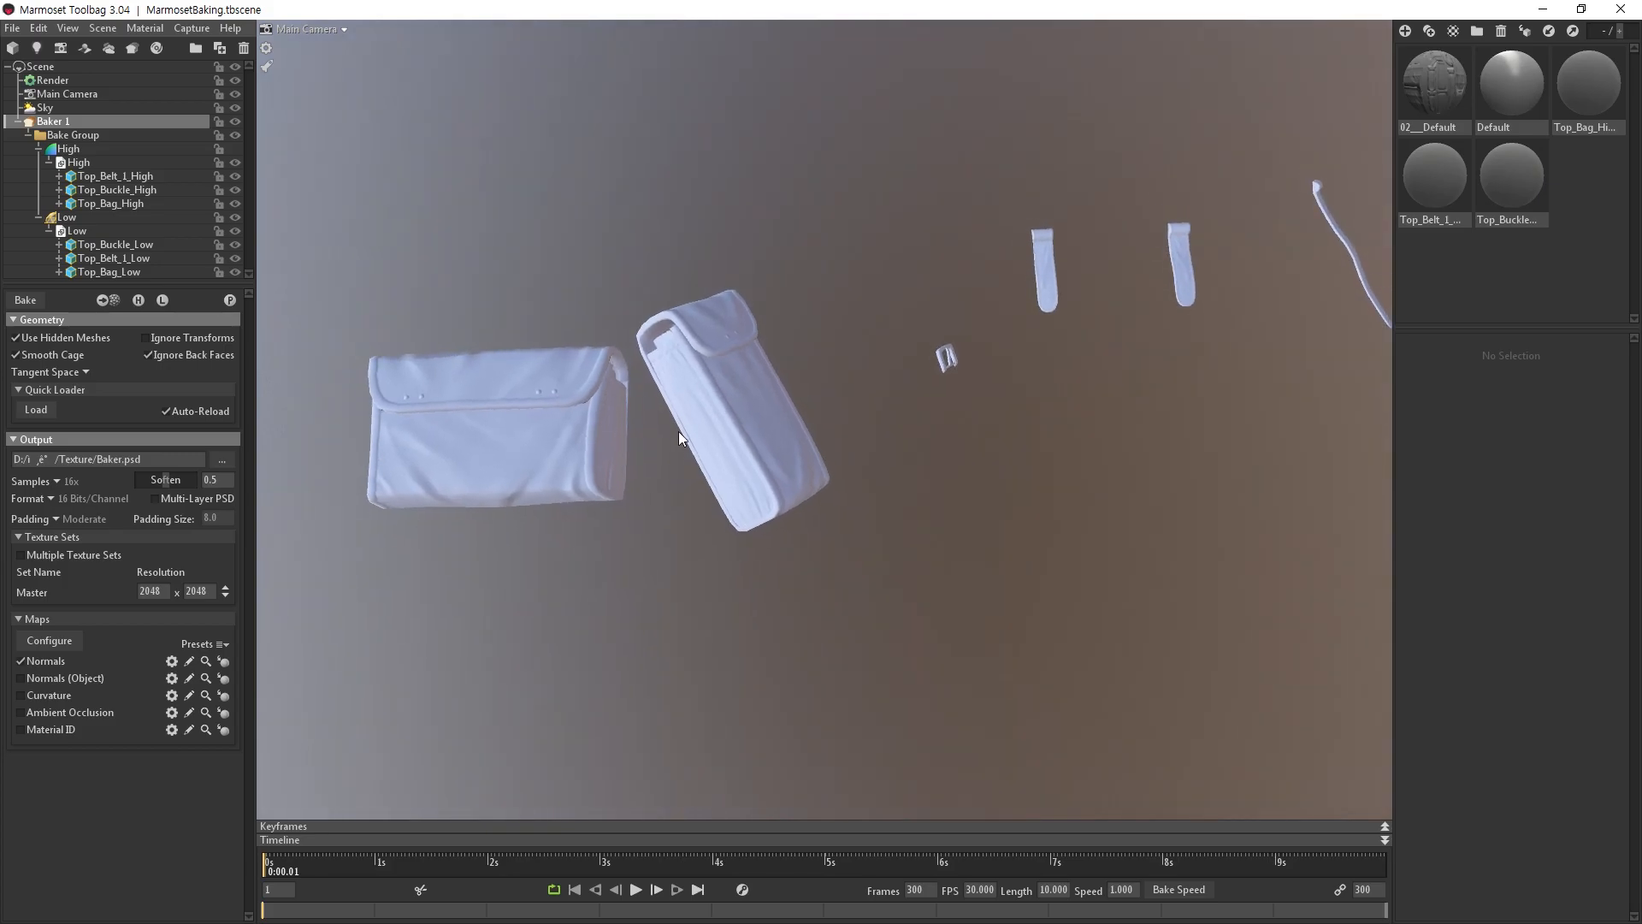
alt+right_drag(679, 431, 671, 546)
alt+middle_drag(642, 529, 787, 520)
alt+right_drag(787, 520, 655, 357)
alt+middle_drag(676, 446, 773, 456)
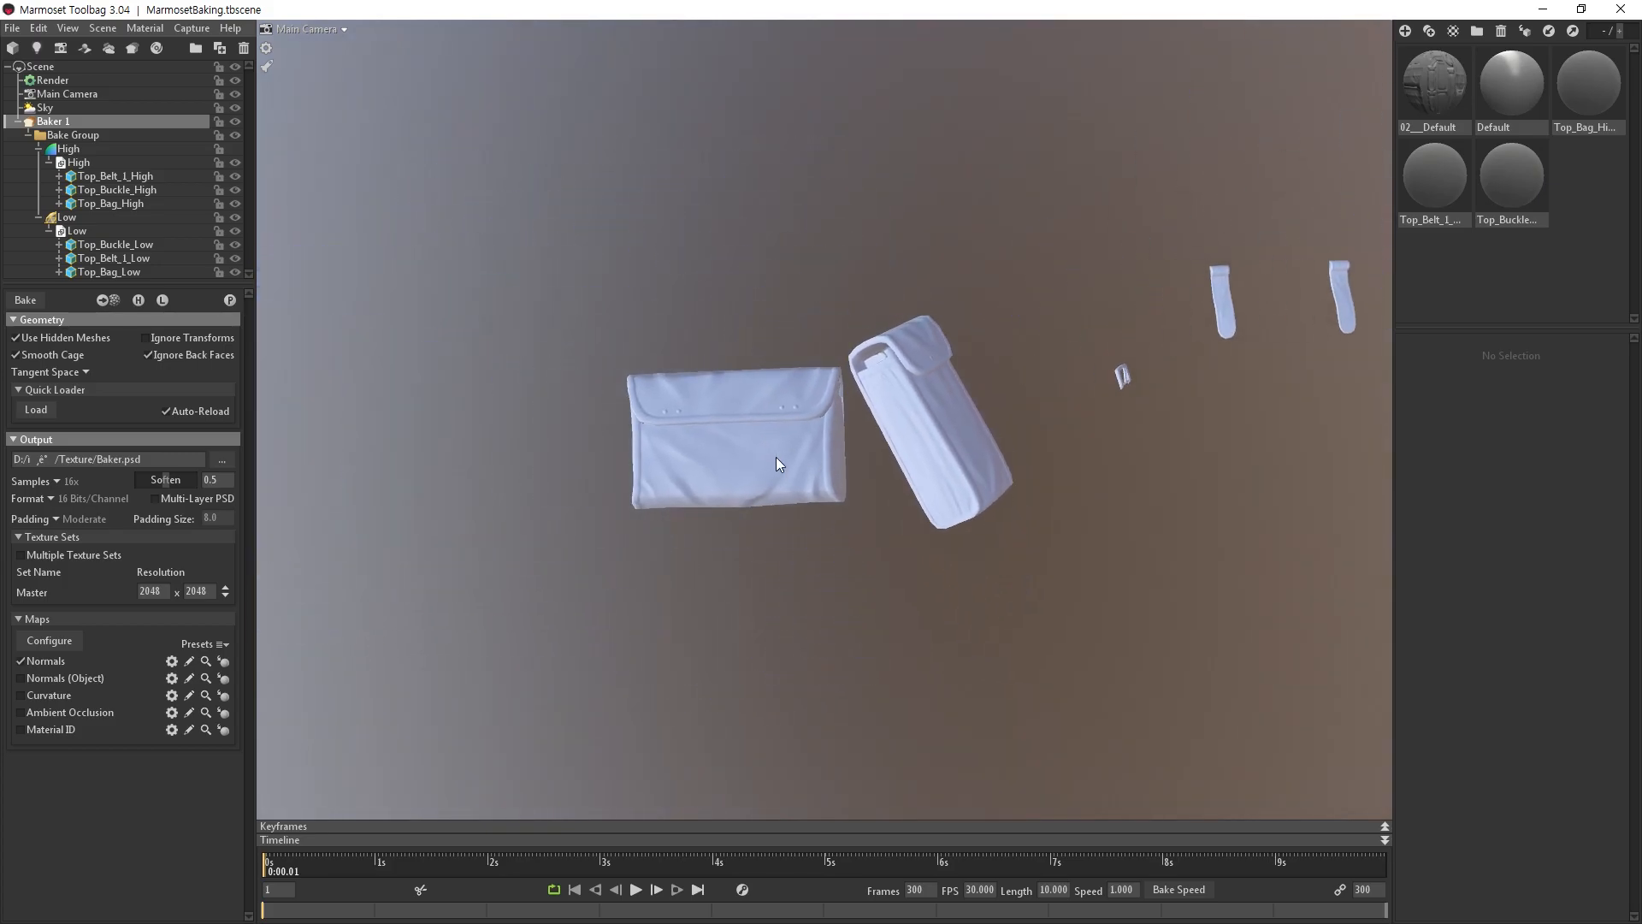
alt+right_drag(774, 457, 807, 615)
alt+drag(808, 614, 823, 521)
alt+right_drag(823, 521, 794, 443)
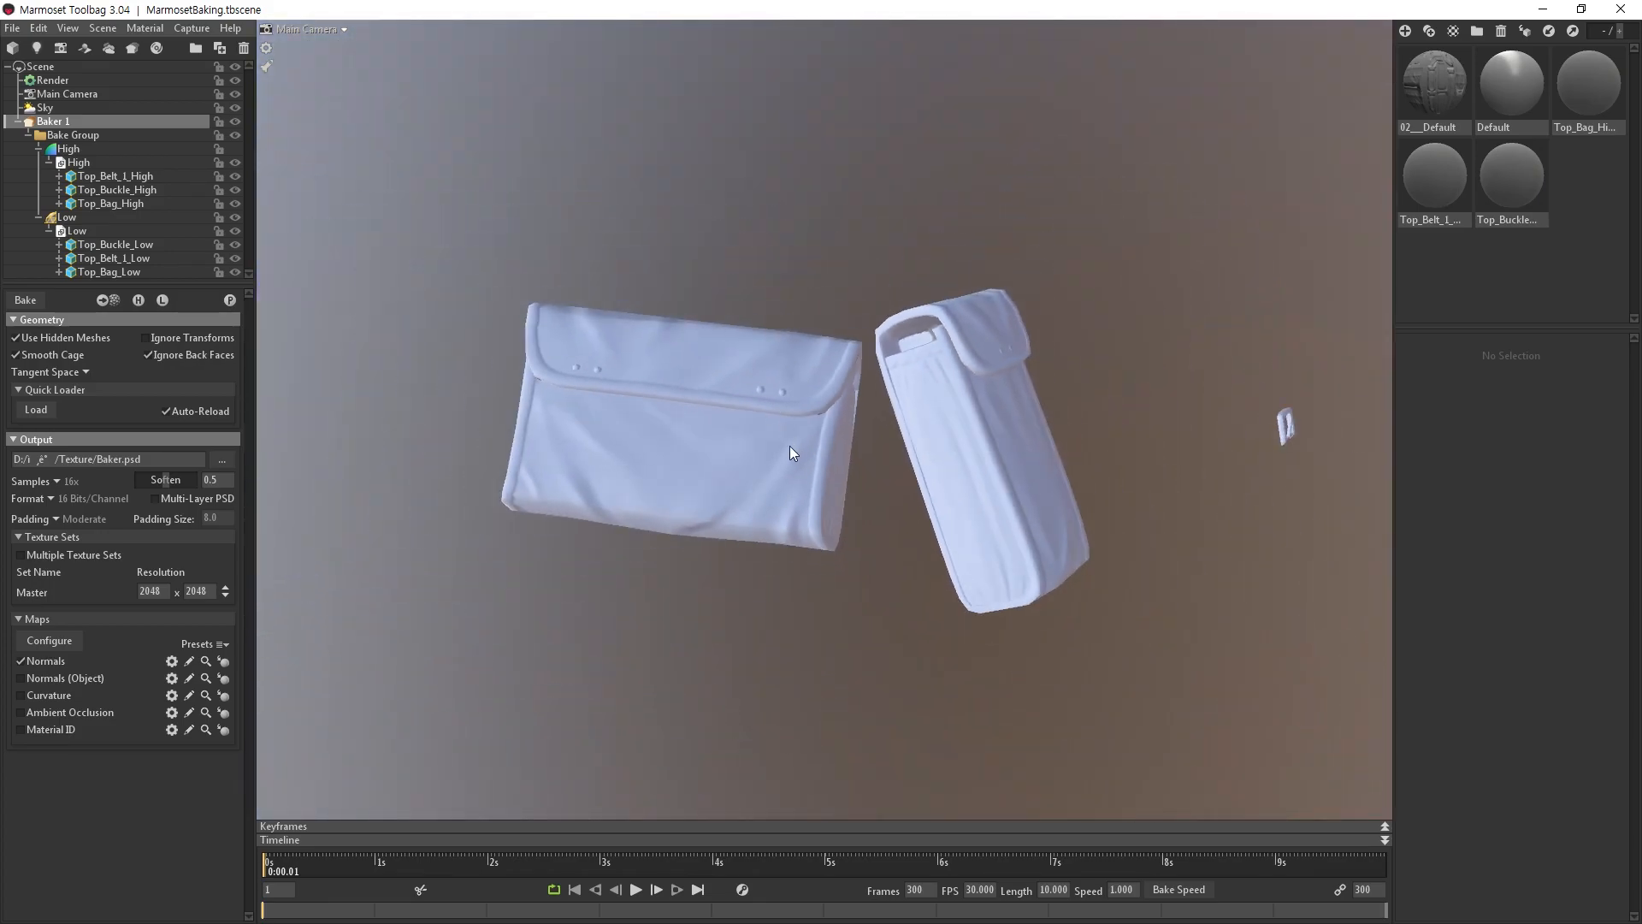
alt+middle_drag(794, 444, 698, 453)
alt+drag(698, 460, 594, 502)
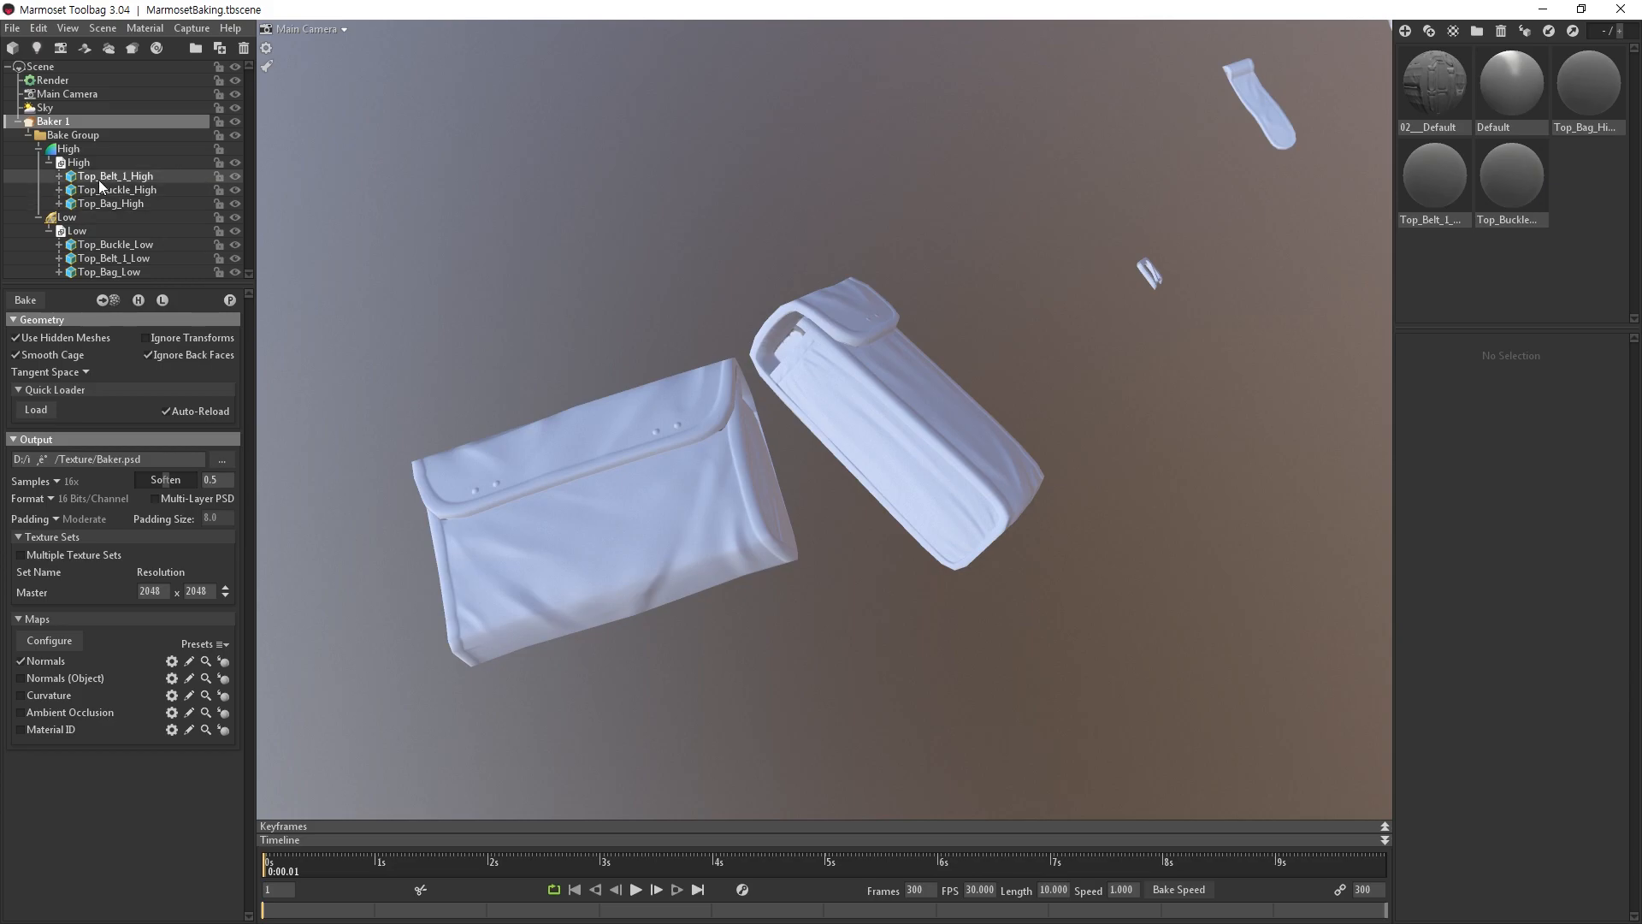
Reopen offset painting for the Low group, raise the brush value and paint the wide bag's lower front edge.
click(73, 218)
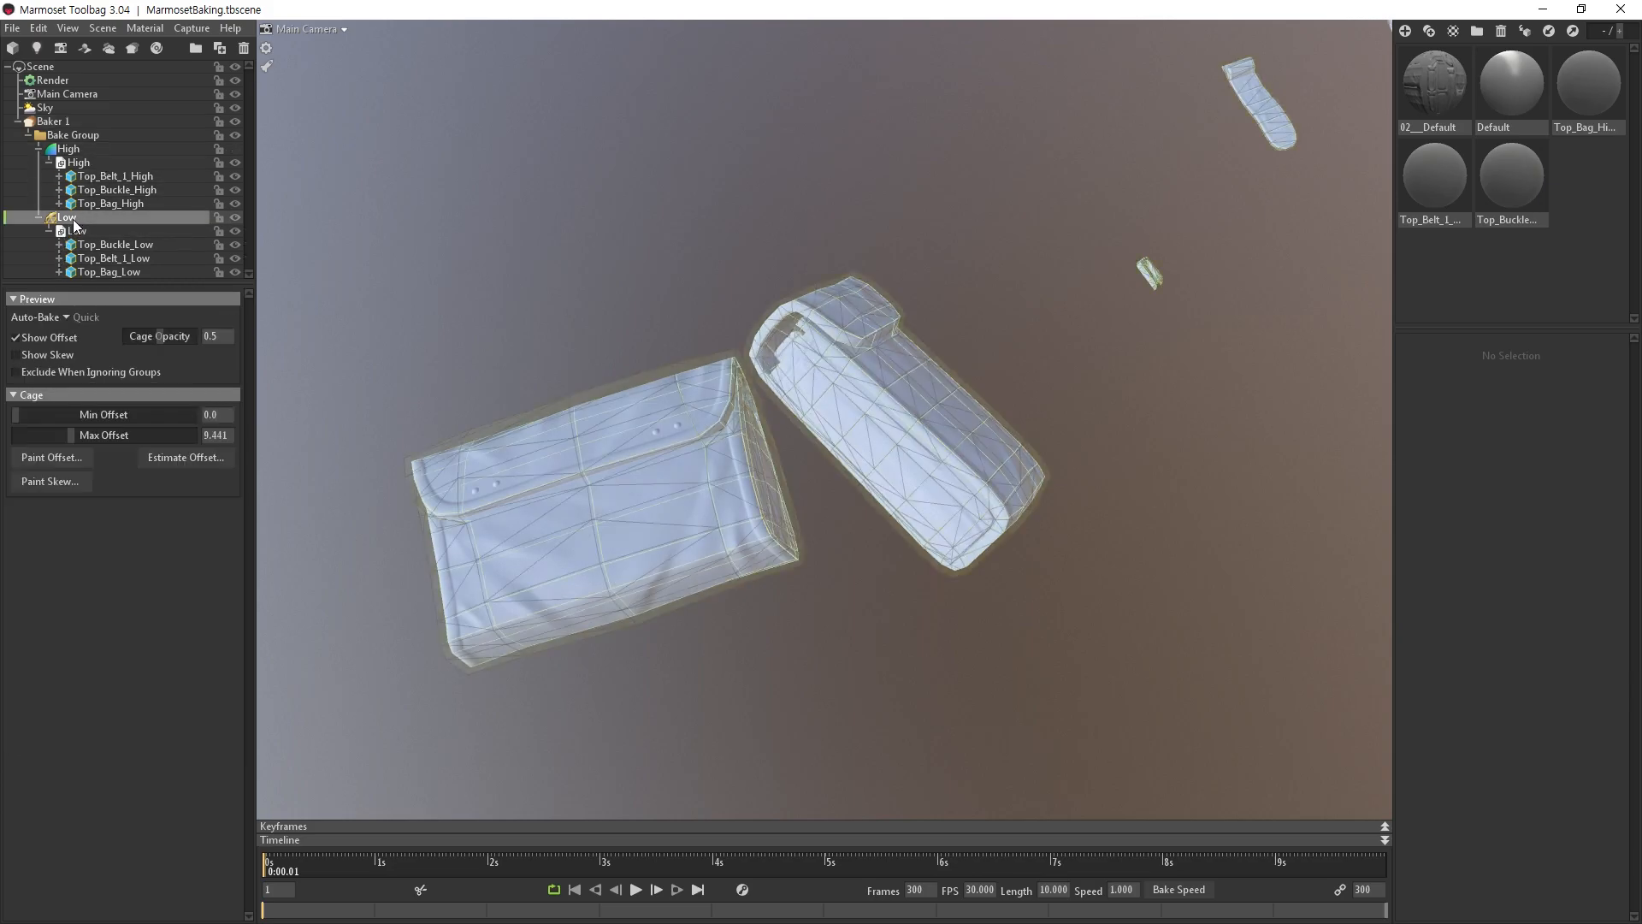
click(60, 460)
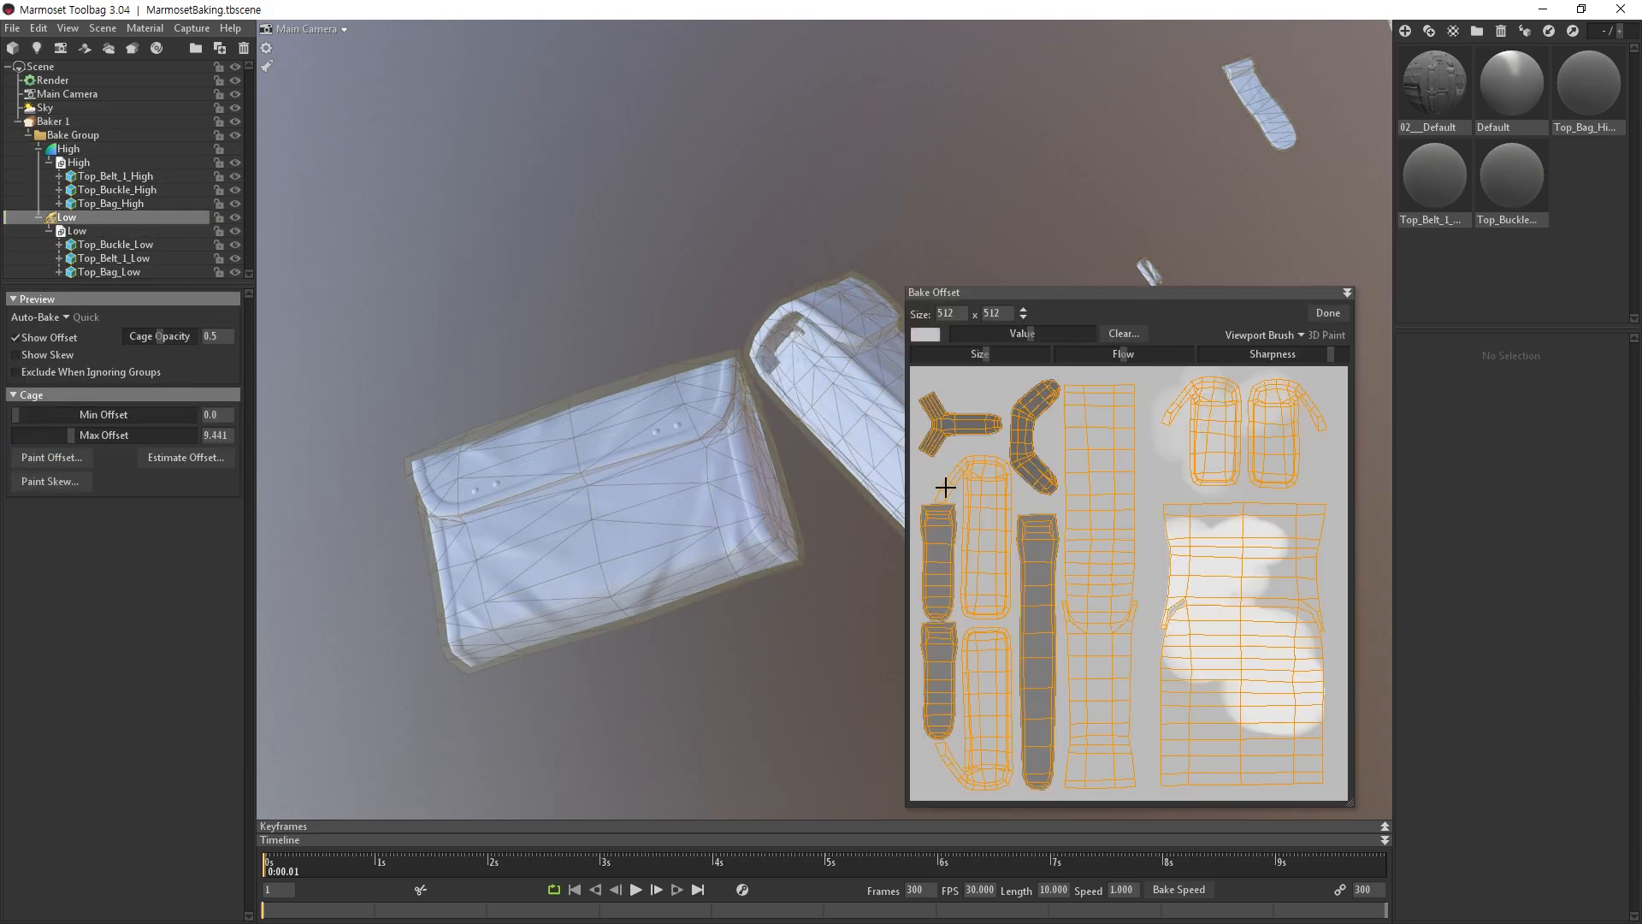
drag(1033, 334, 1059, 333)
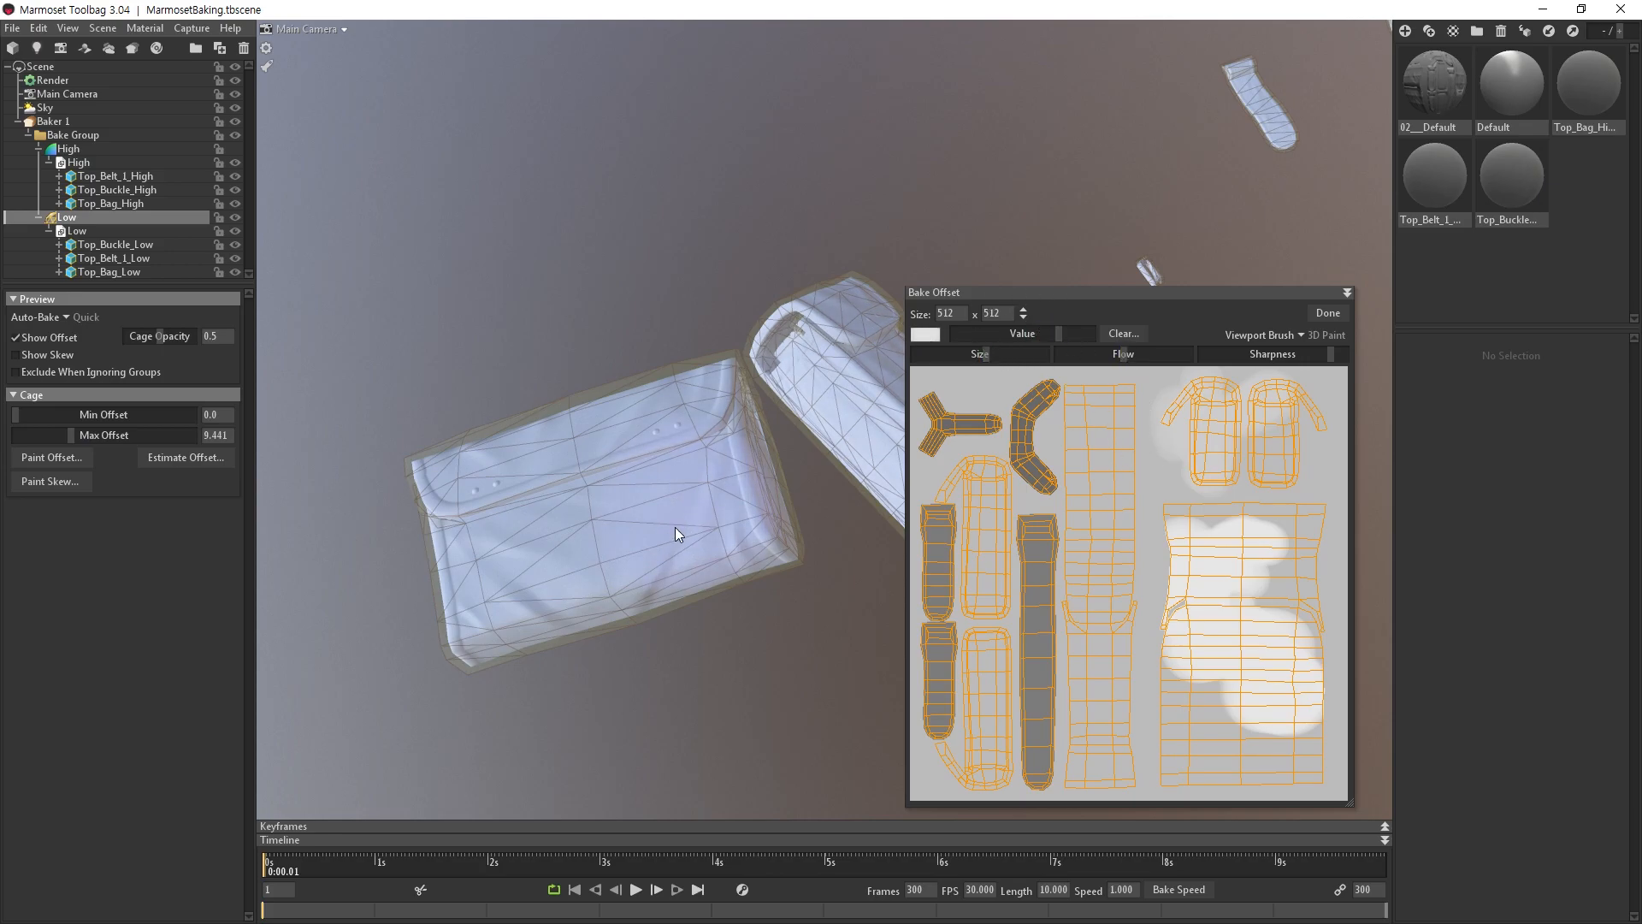
mouse_move(700, 567)
mouse_down()
mouse_move(617, 565)
mouse_move(655, 538)
mouse_move(604, 596)
mouse_move(633, 561)
mouse_move(557, 566)
mouse_move(780, 571)
mouse_up()
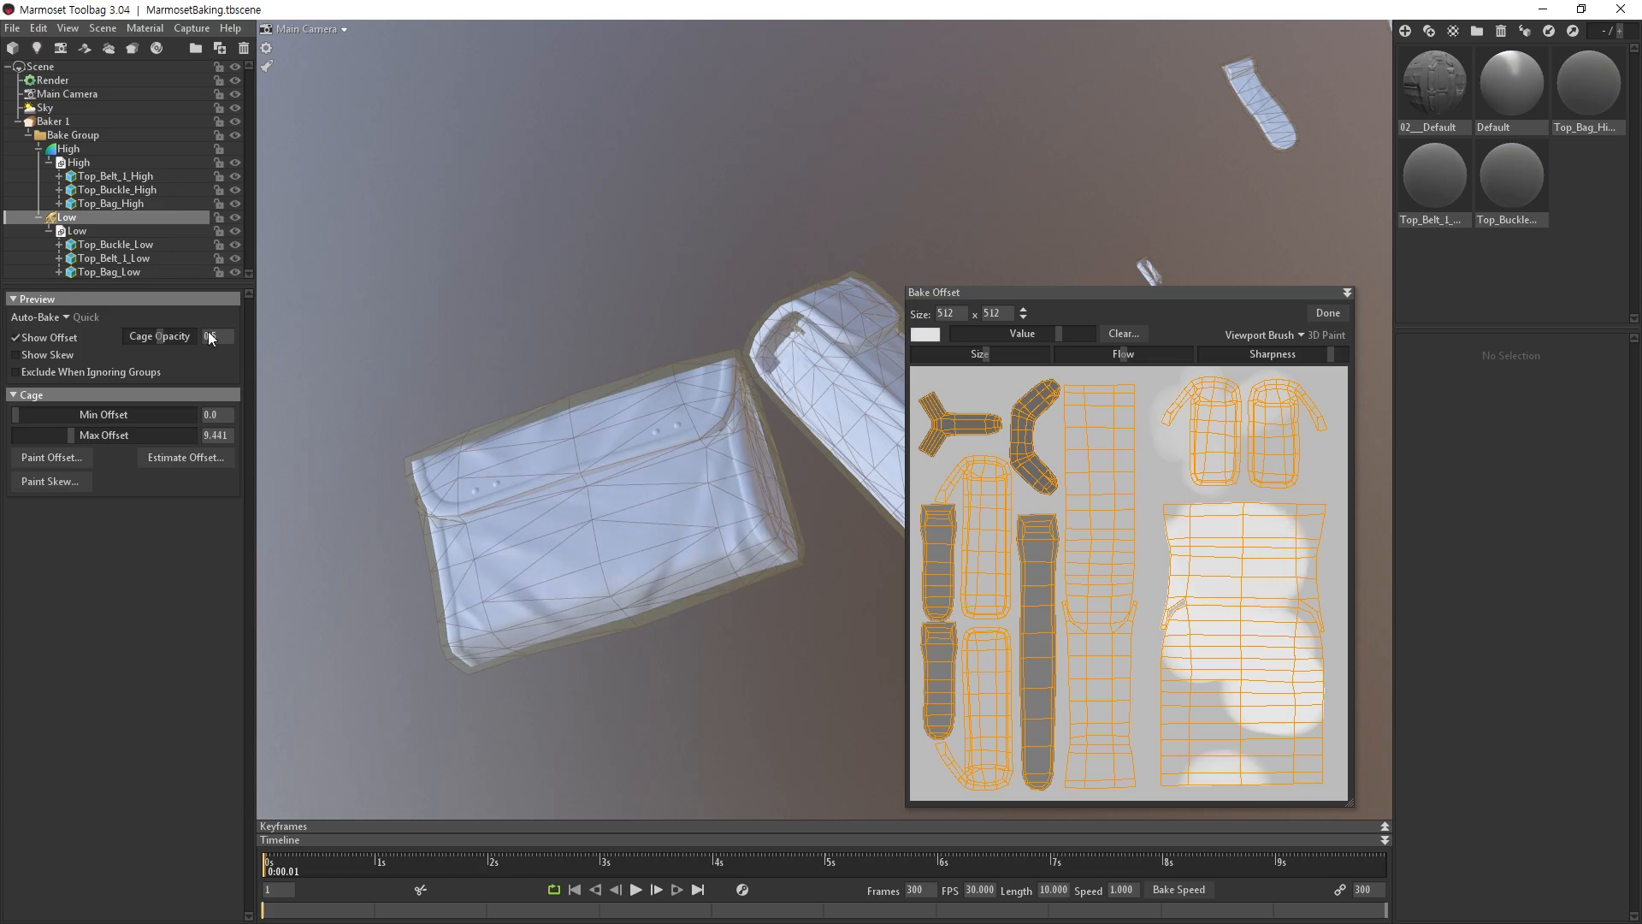
Rebake the Normals map with Baker 1, finish offset painting and check the bag's underside.
click(52, 121)
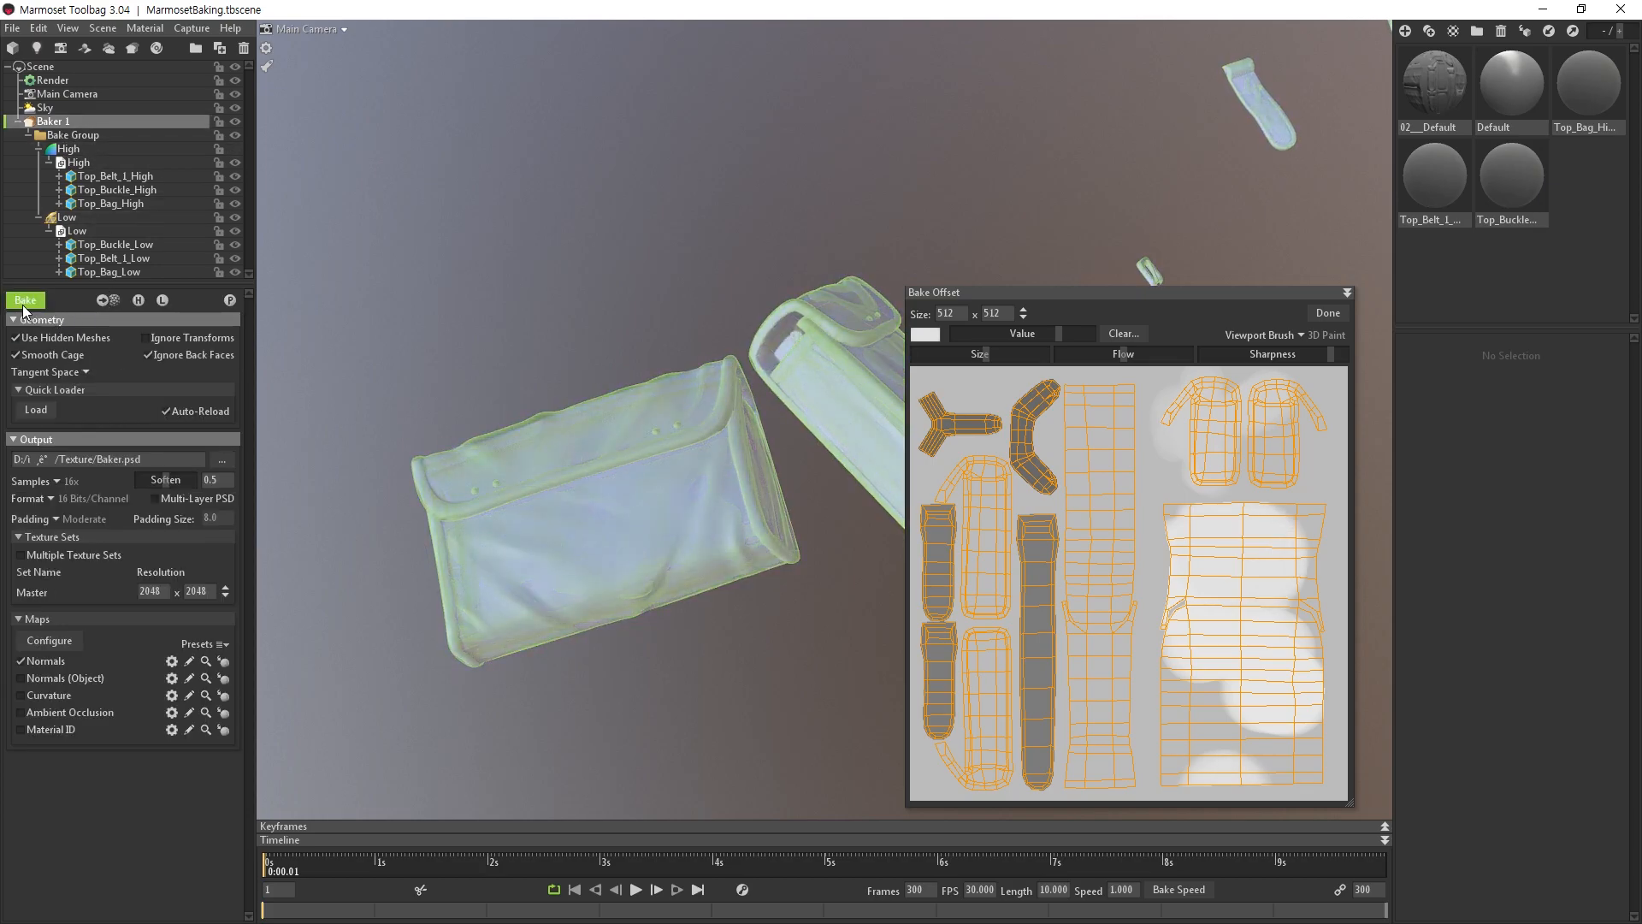
click(1329, 313)
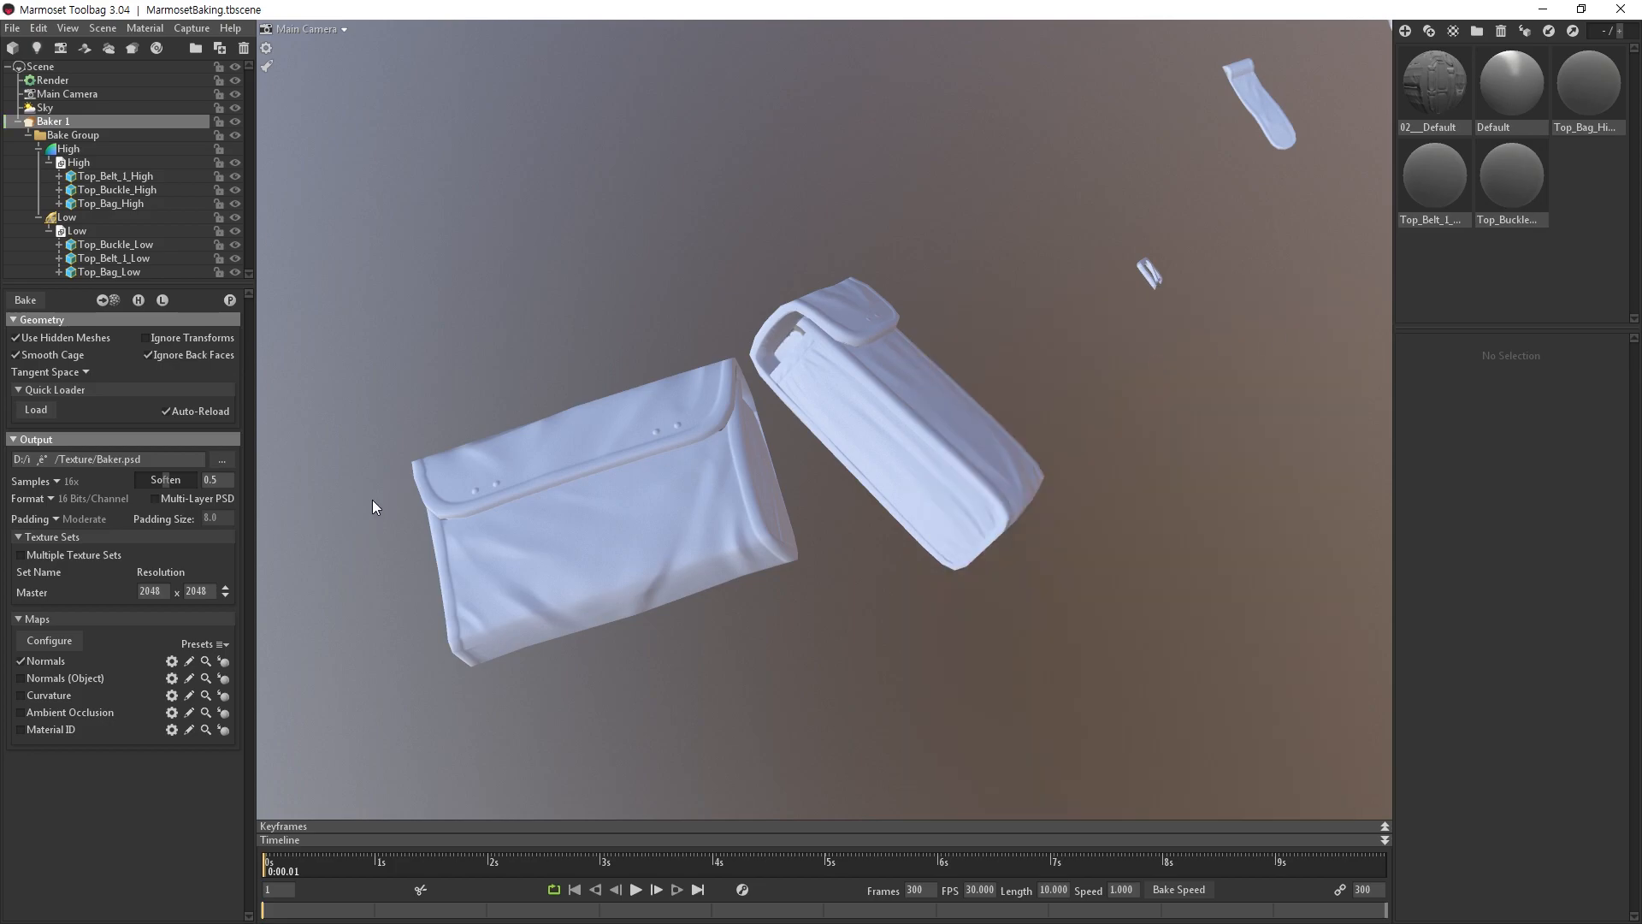
middle_drag(398, 524, 450, 429)
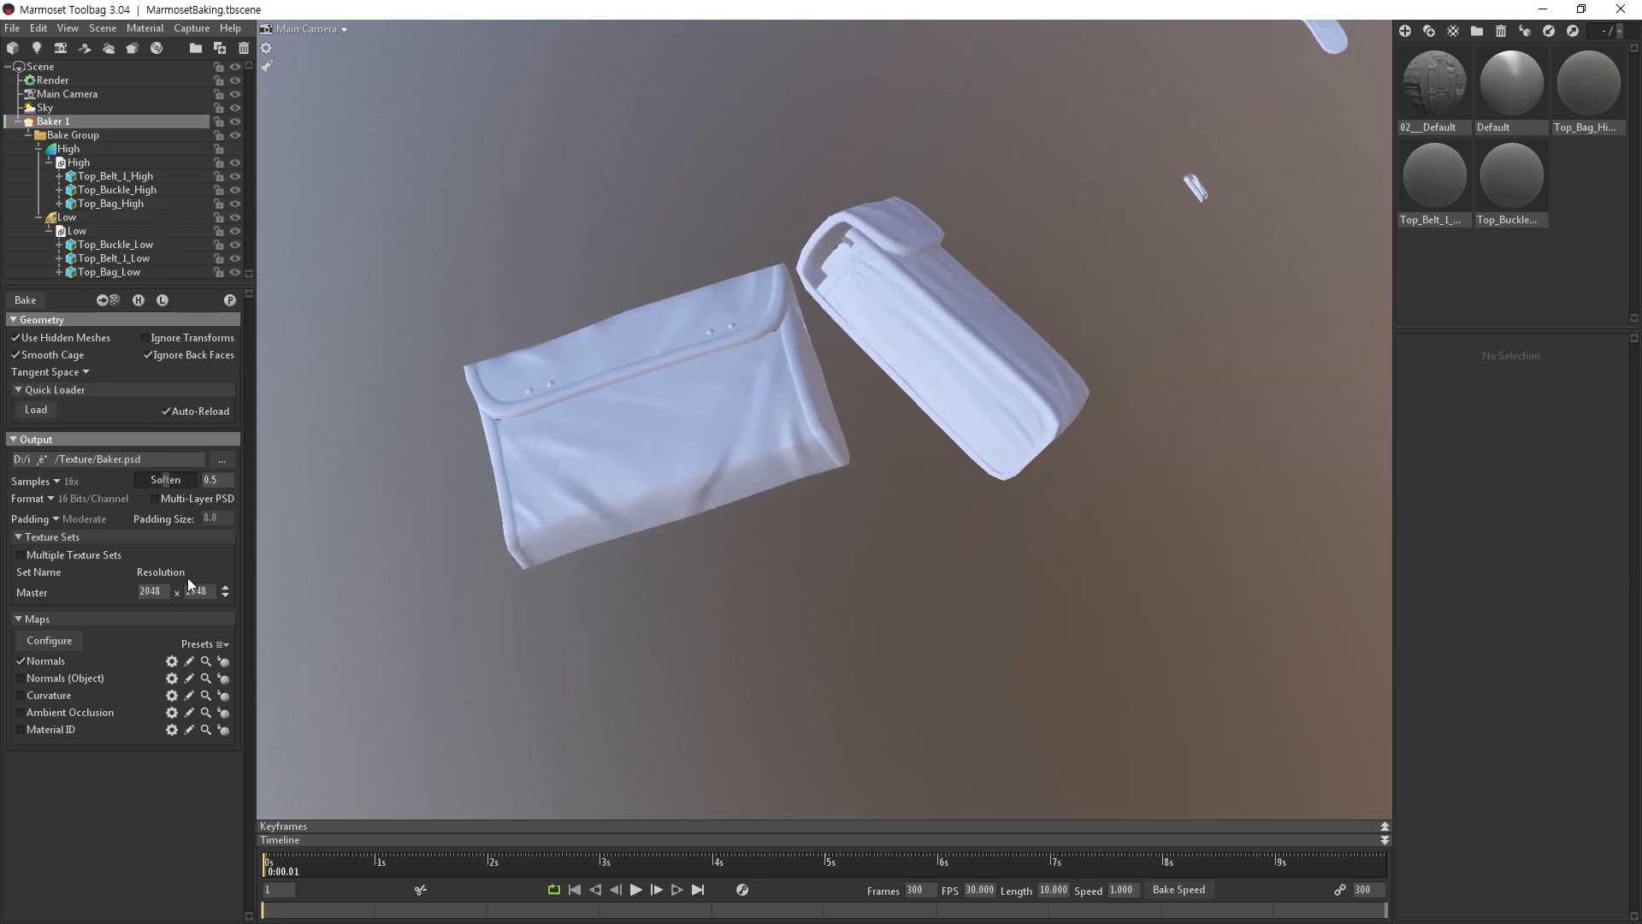
Enable the Normals (Object), Curvature, Ambient Occlusion and Material ID maps and review the Curvature settings.
click(33, 680)
click(22, 696)
click(21, 730)
click(173, 696)
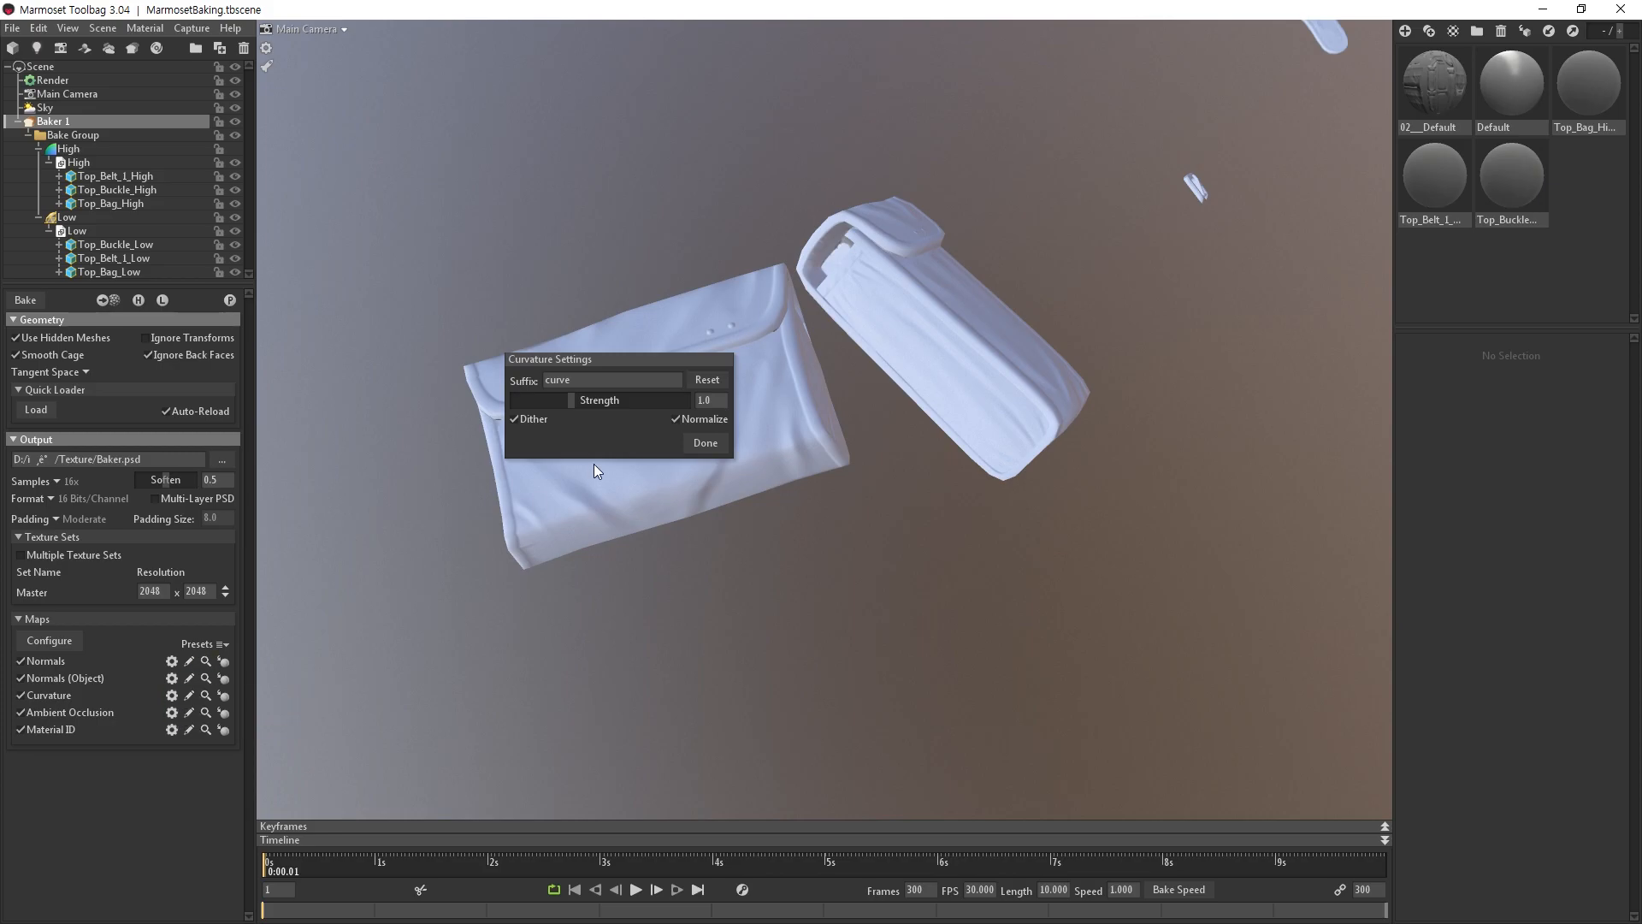
click(703, 443)
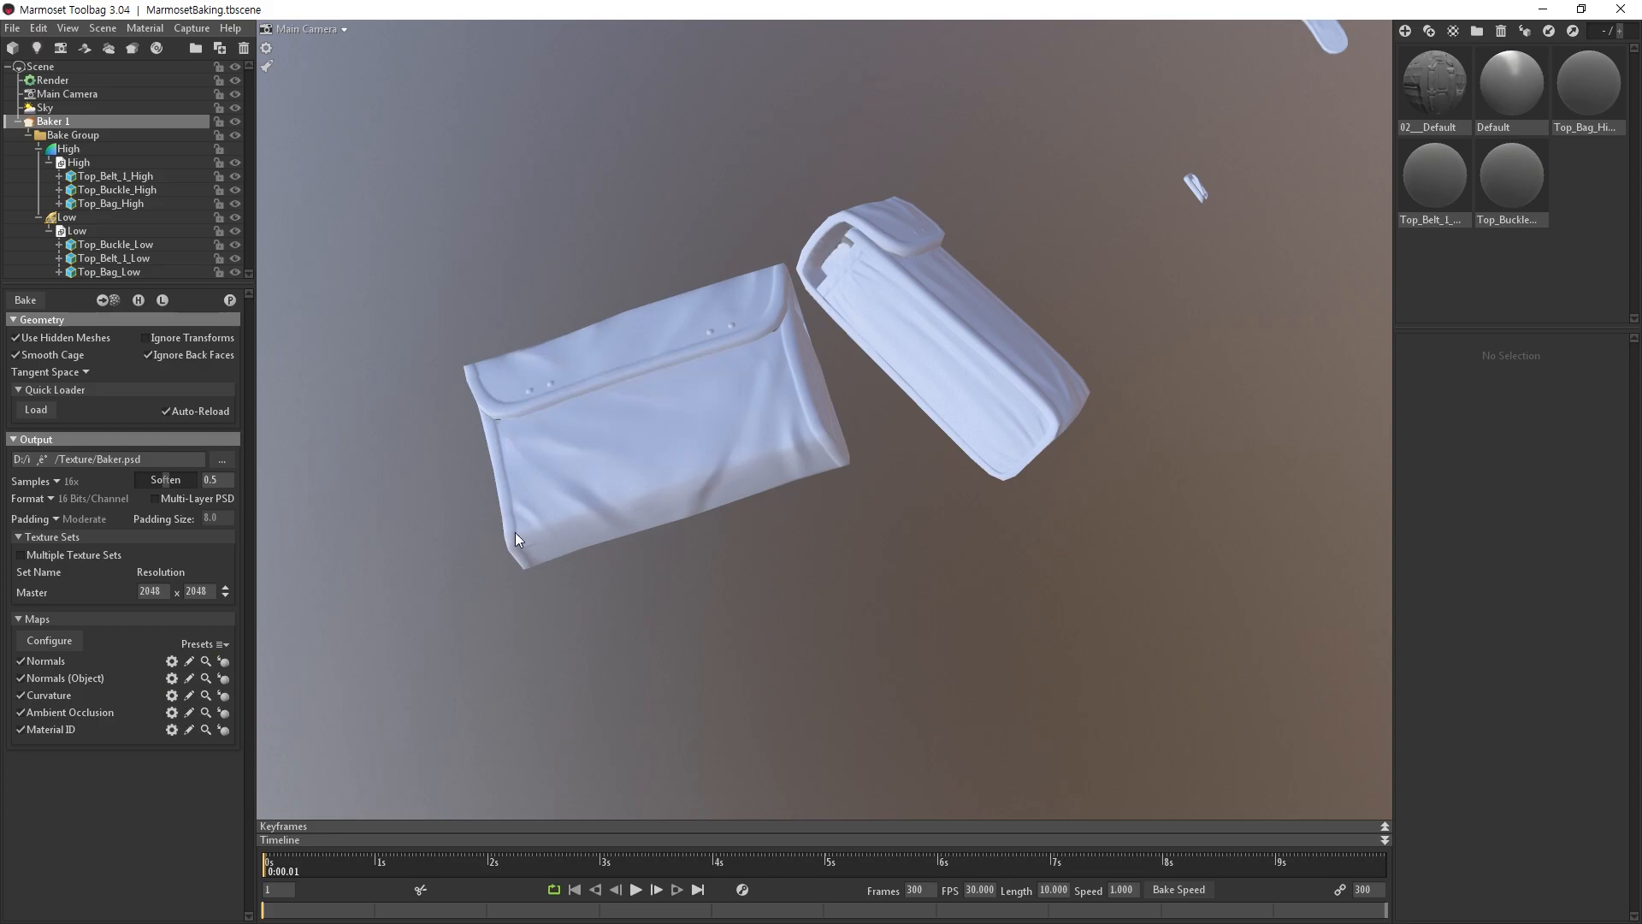
Add the Height and Thickness maps to Baker 1's list of output maps.
click(226, 644)
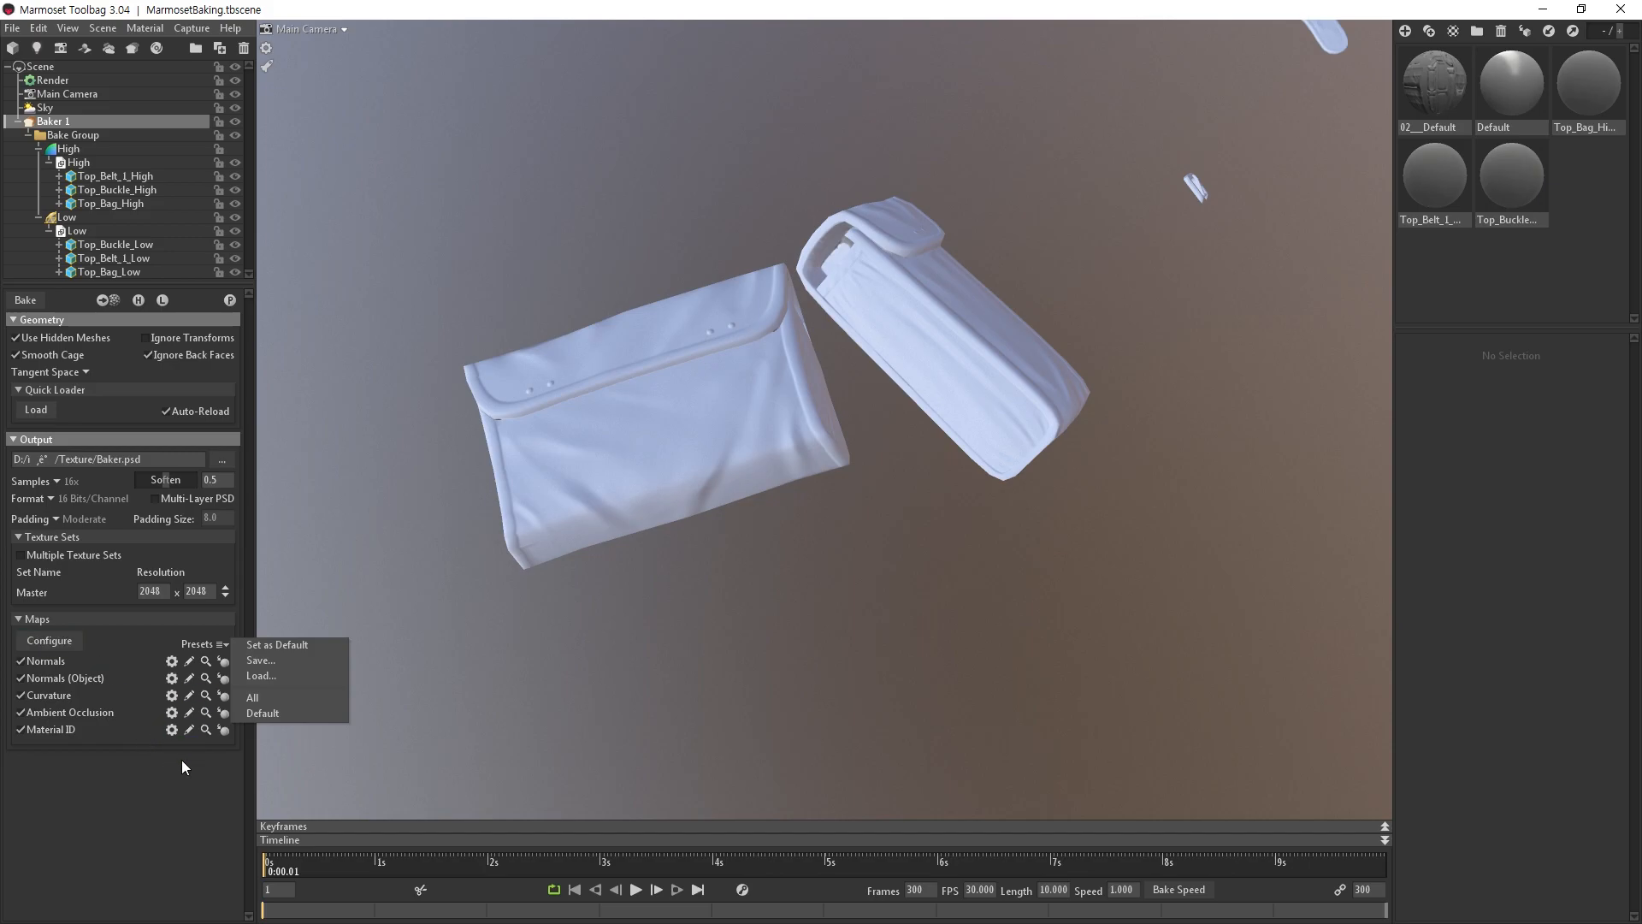
click(141, 775)
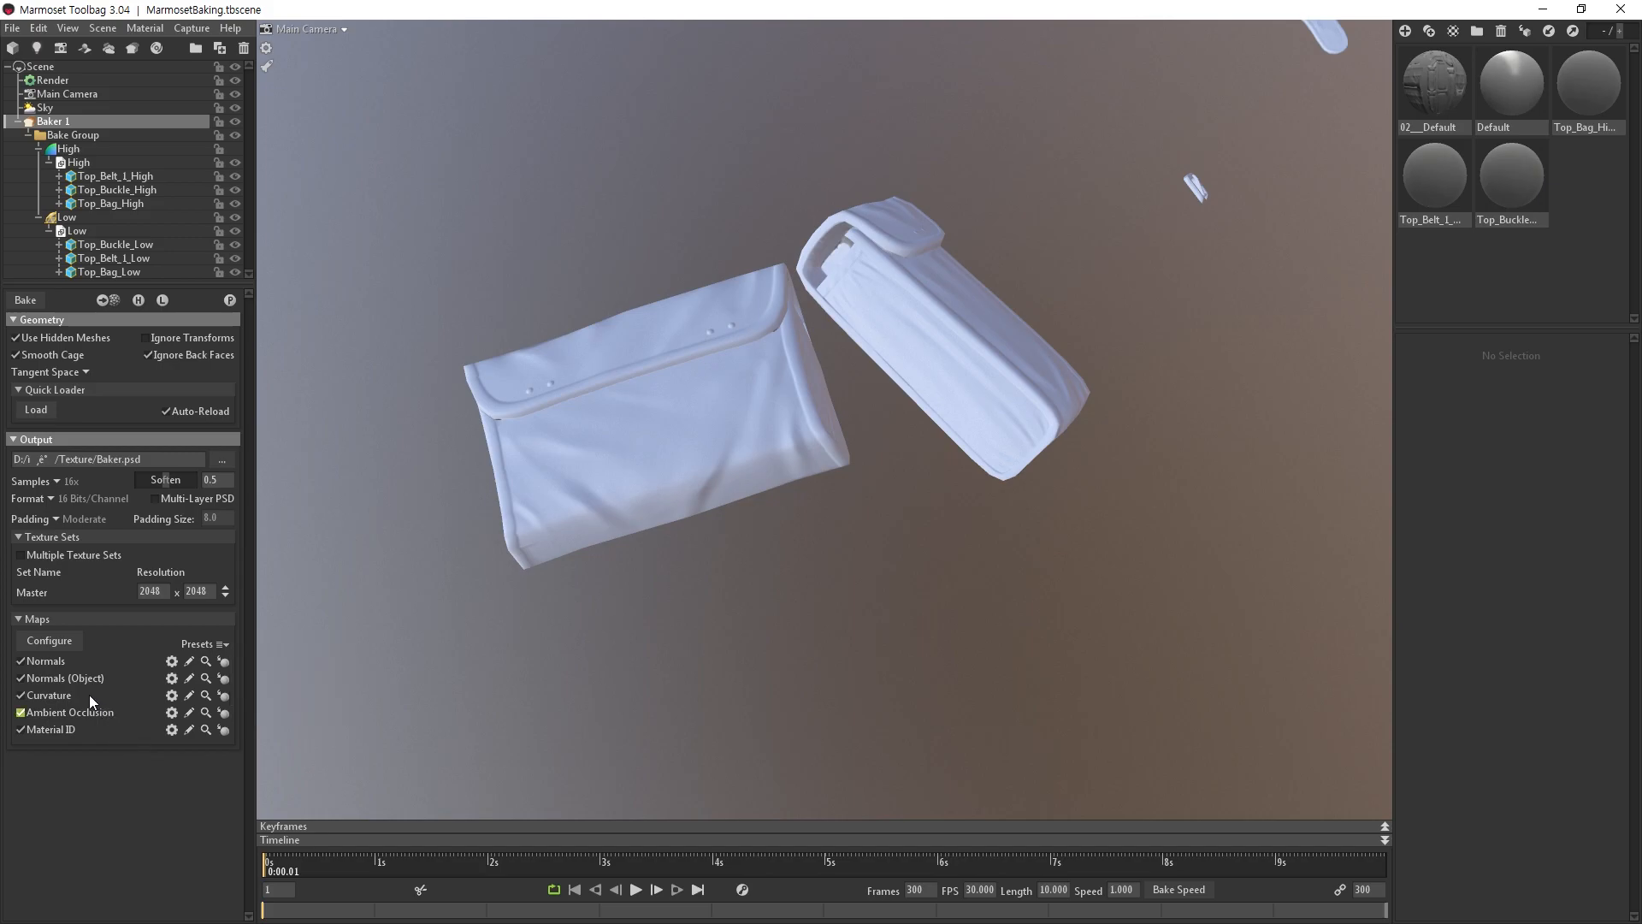
click(74, 640)
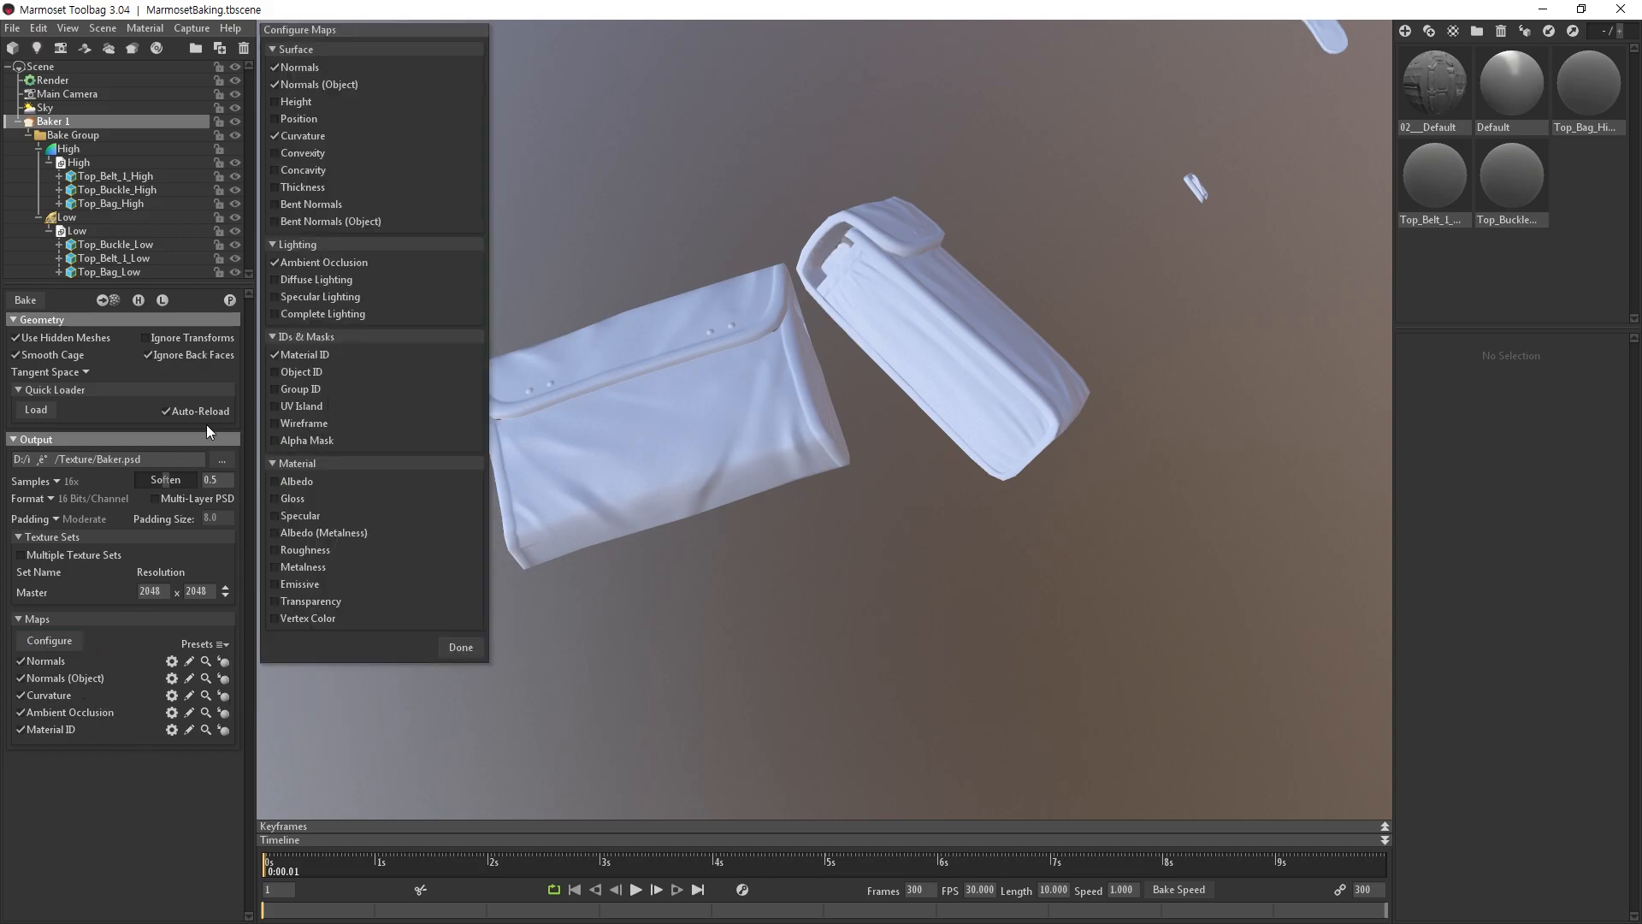
click(275, 102)
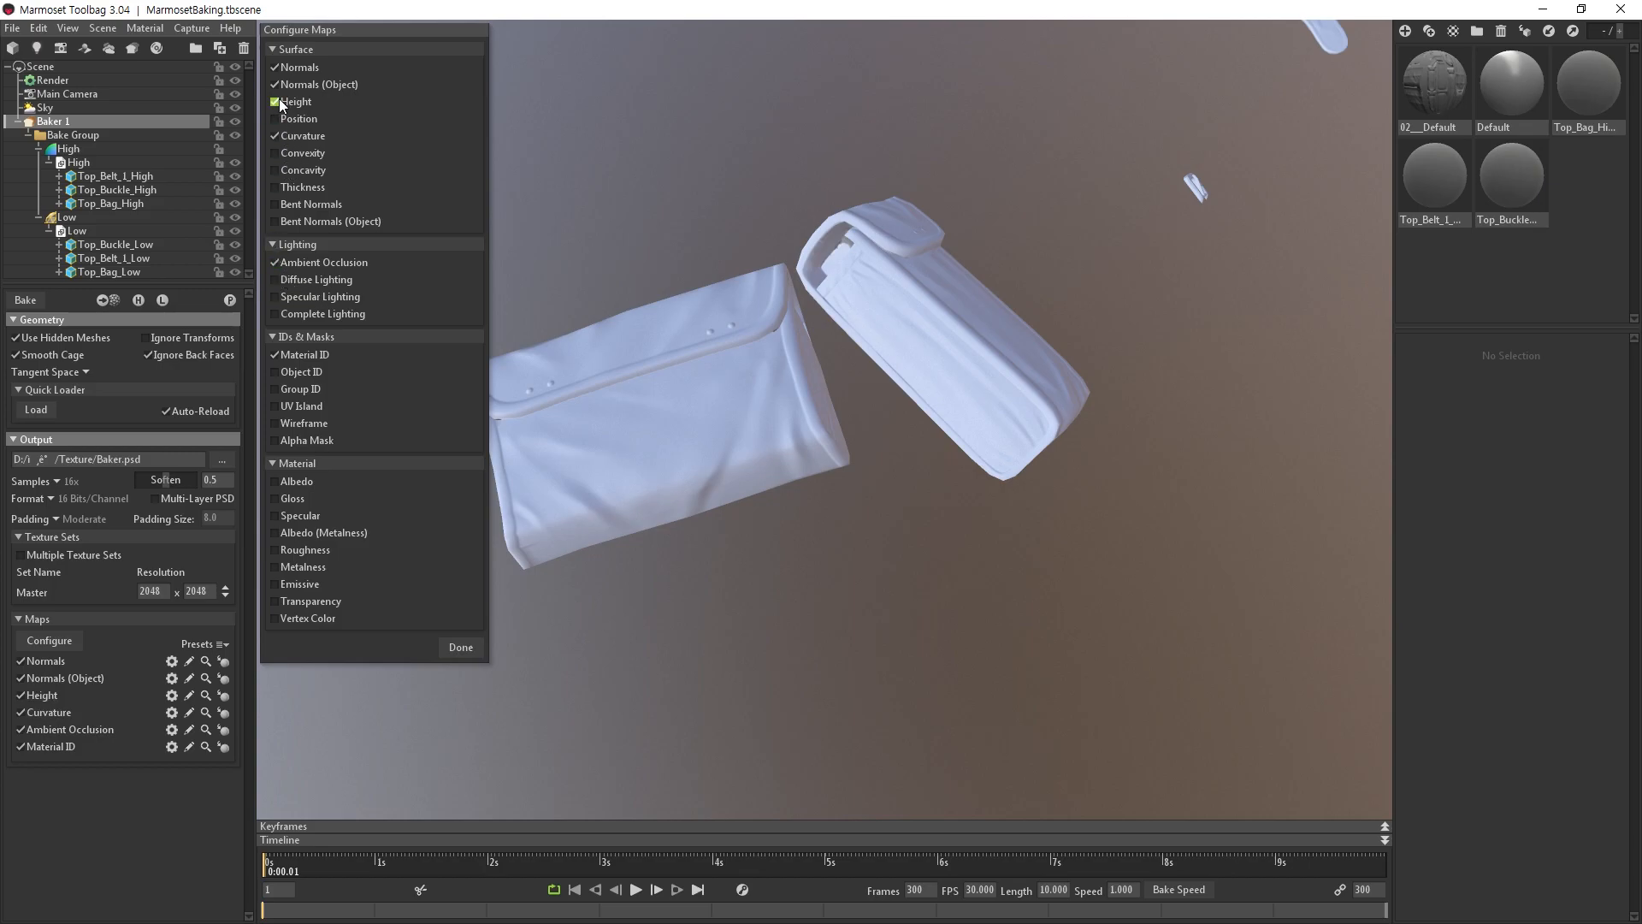
click(275, 188)
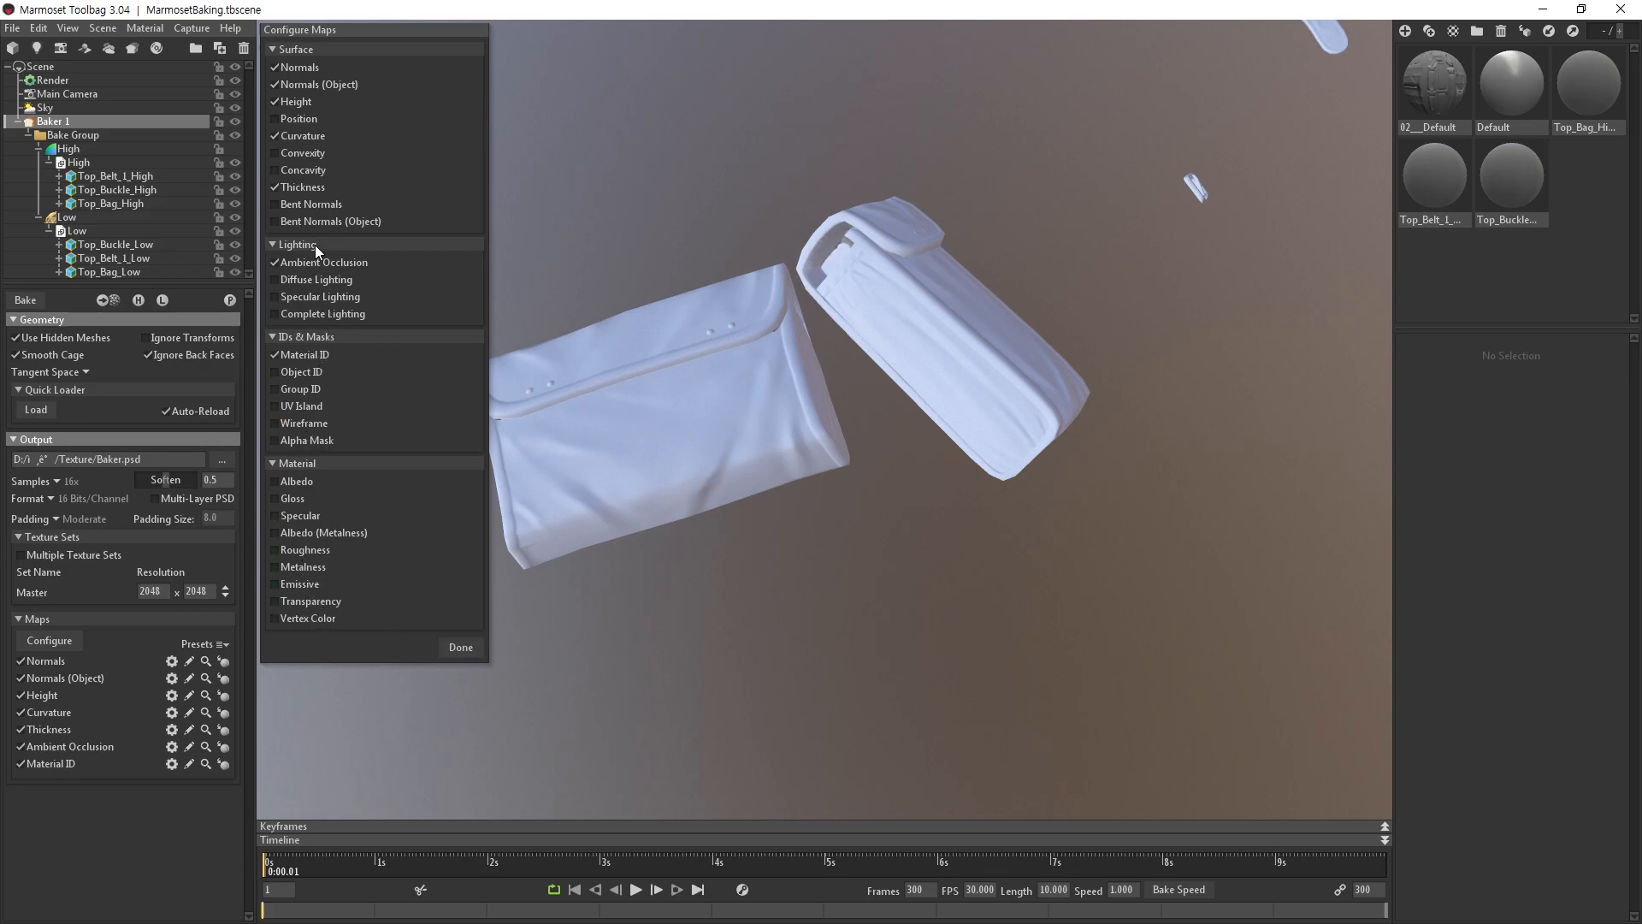
click(448, 647)
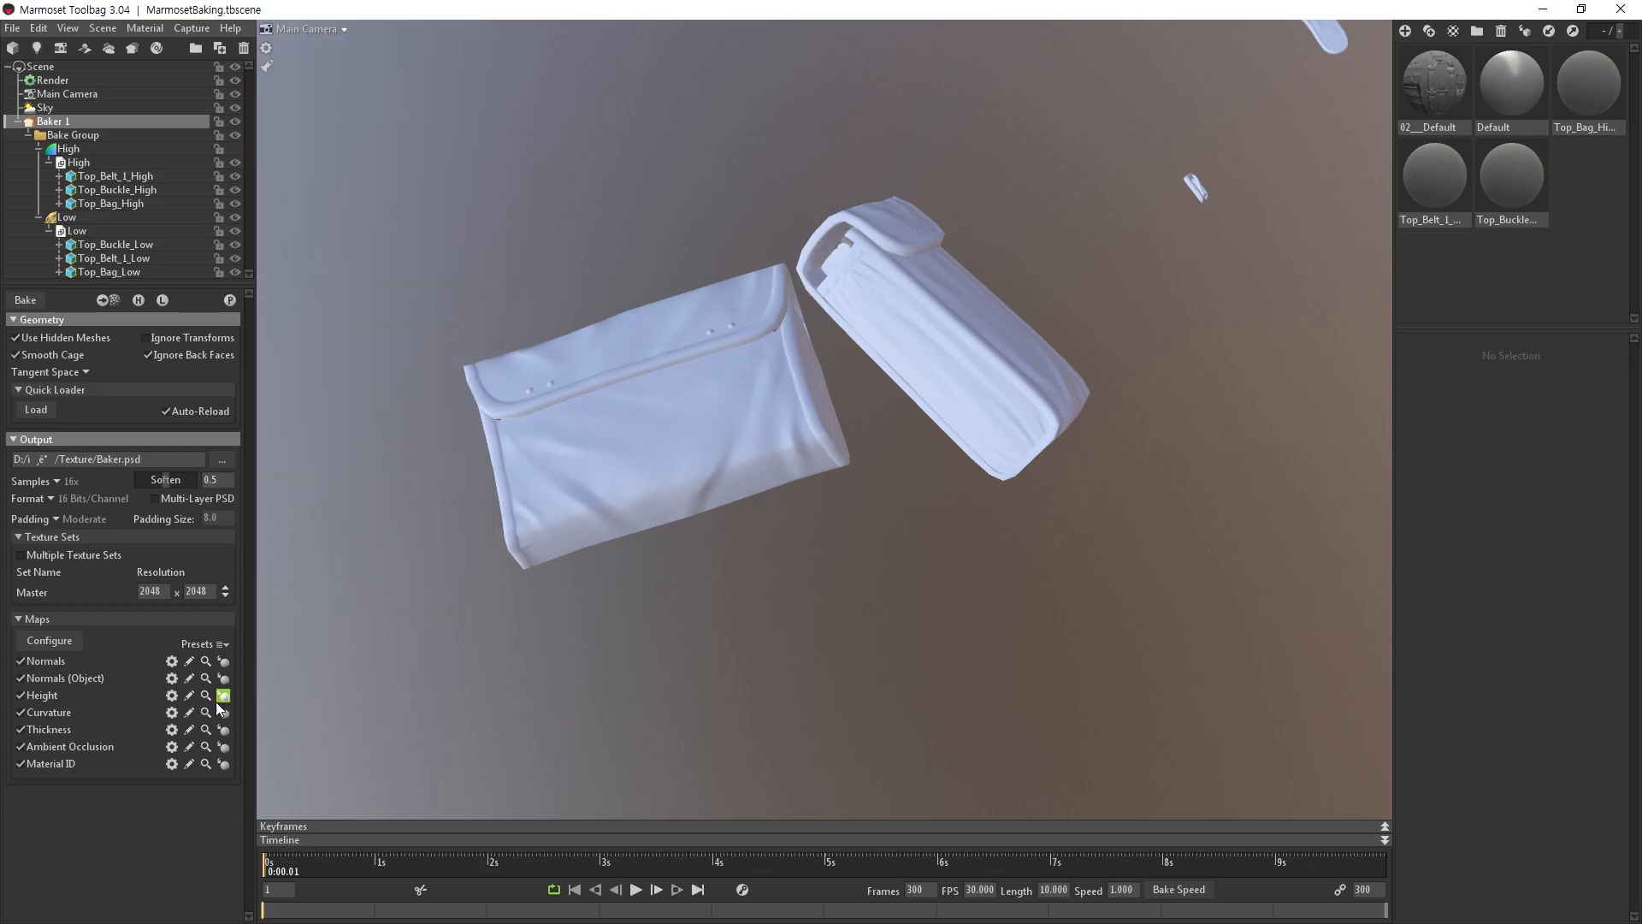
Review the Height map's distance settings and set the Curvature map's strength to 1.5.
click(171, 695)
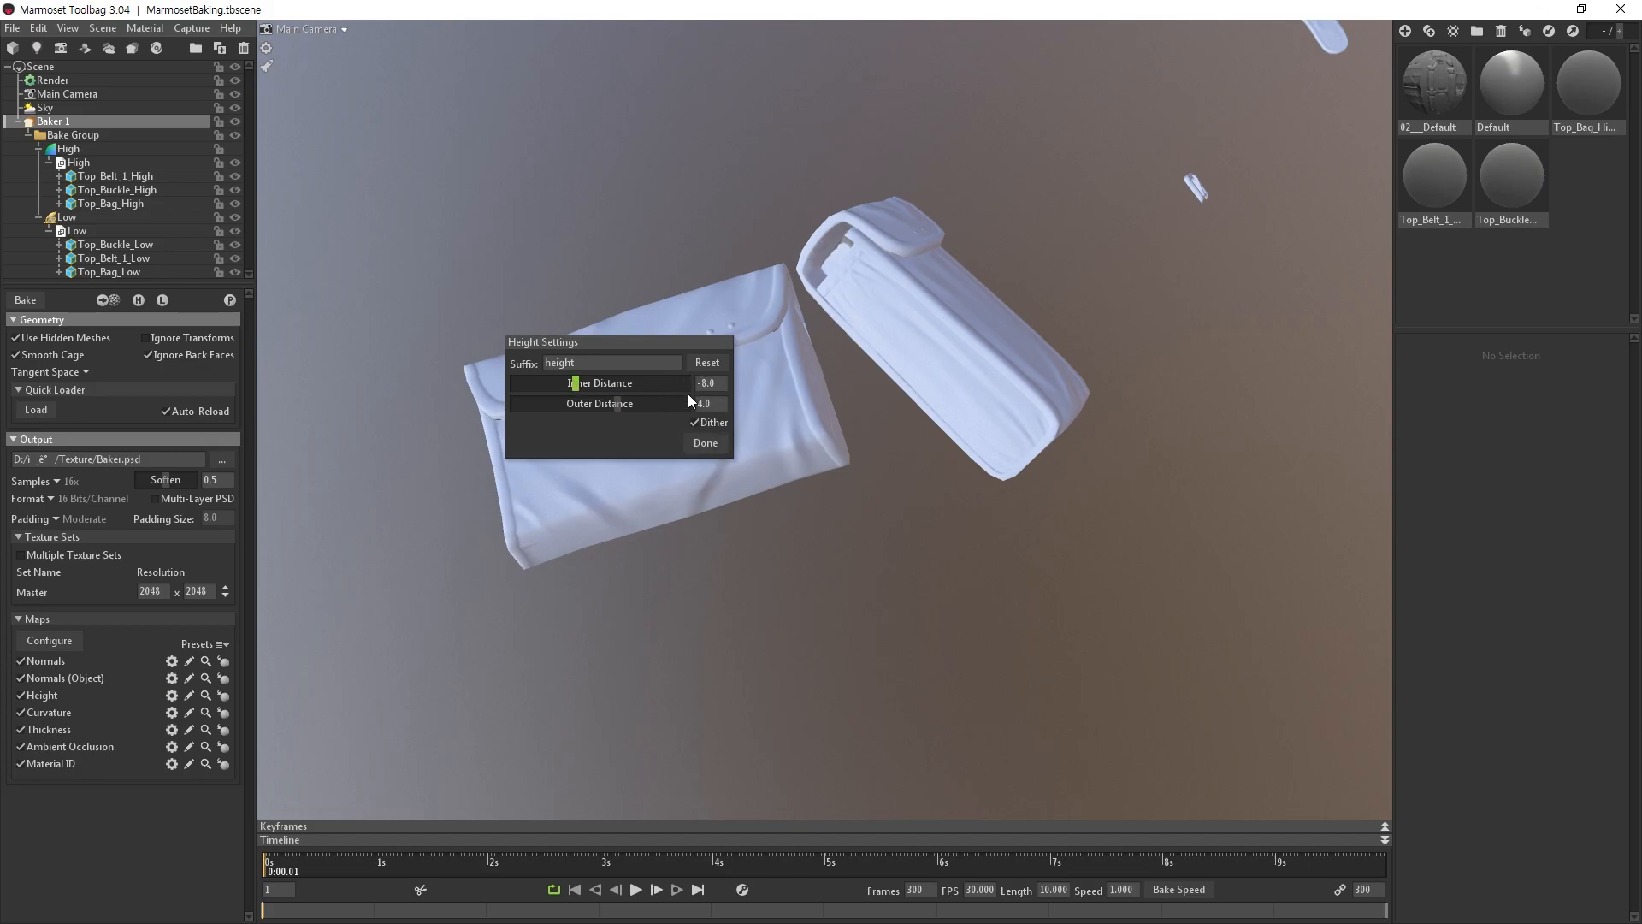
click(705, 444)
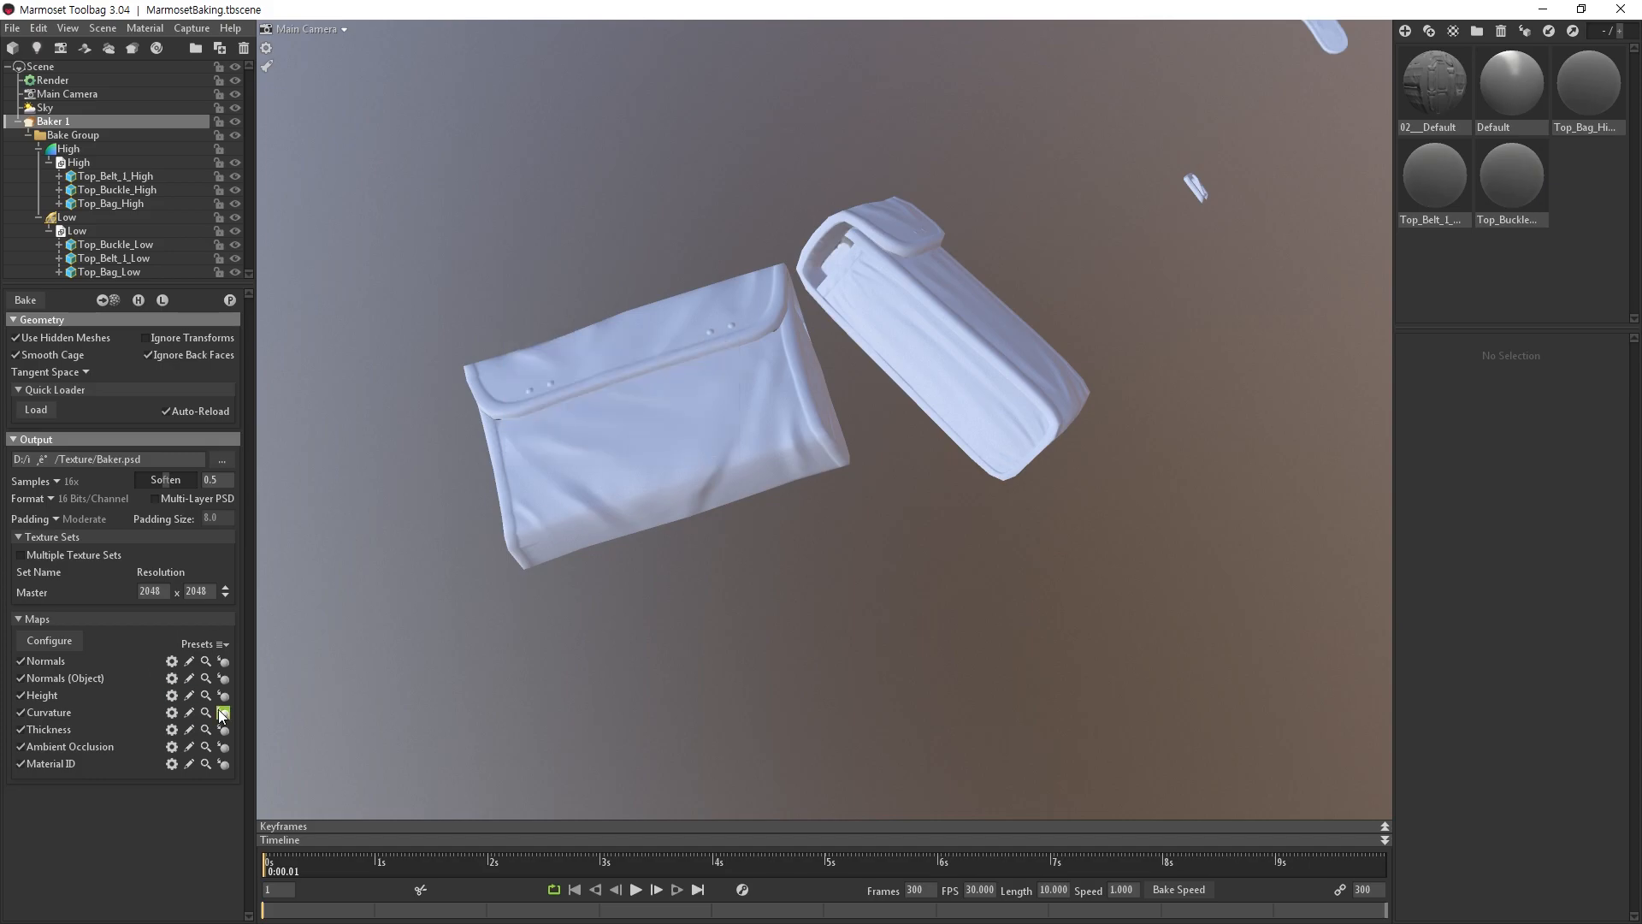
click(171, 713)
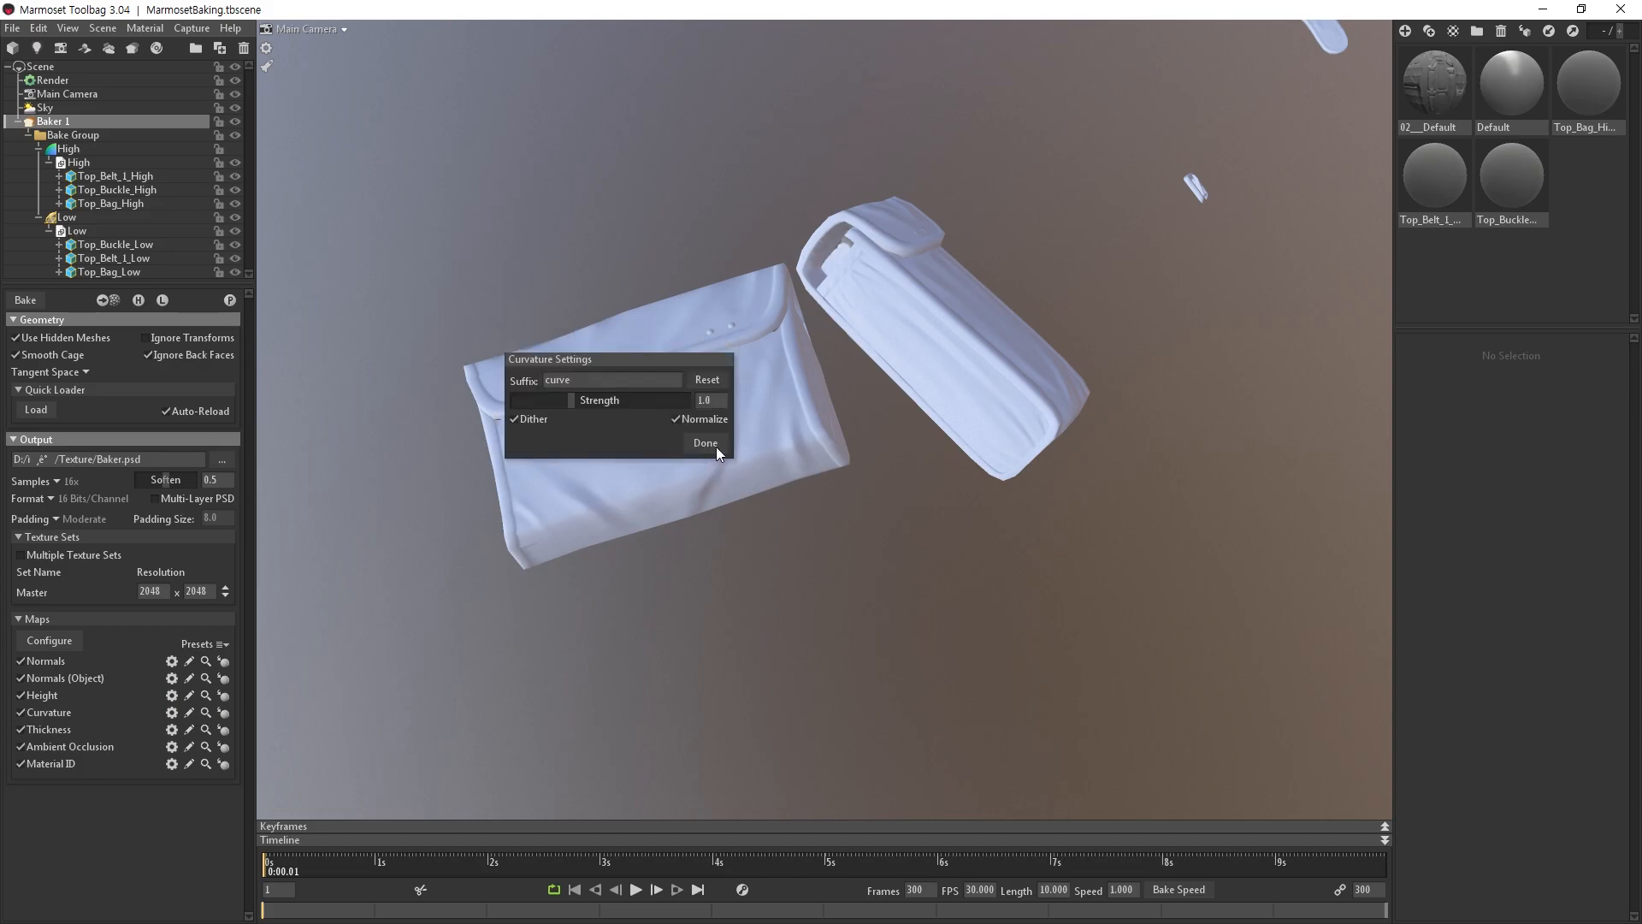
click(712, 399)
text(1.5)
key(Return)
click(706, 443)
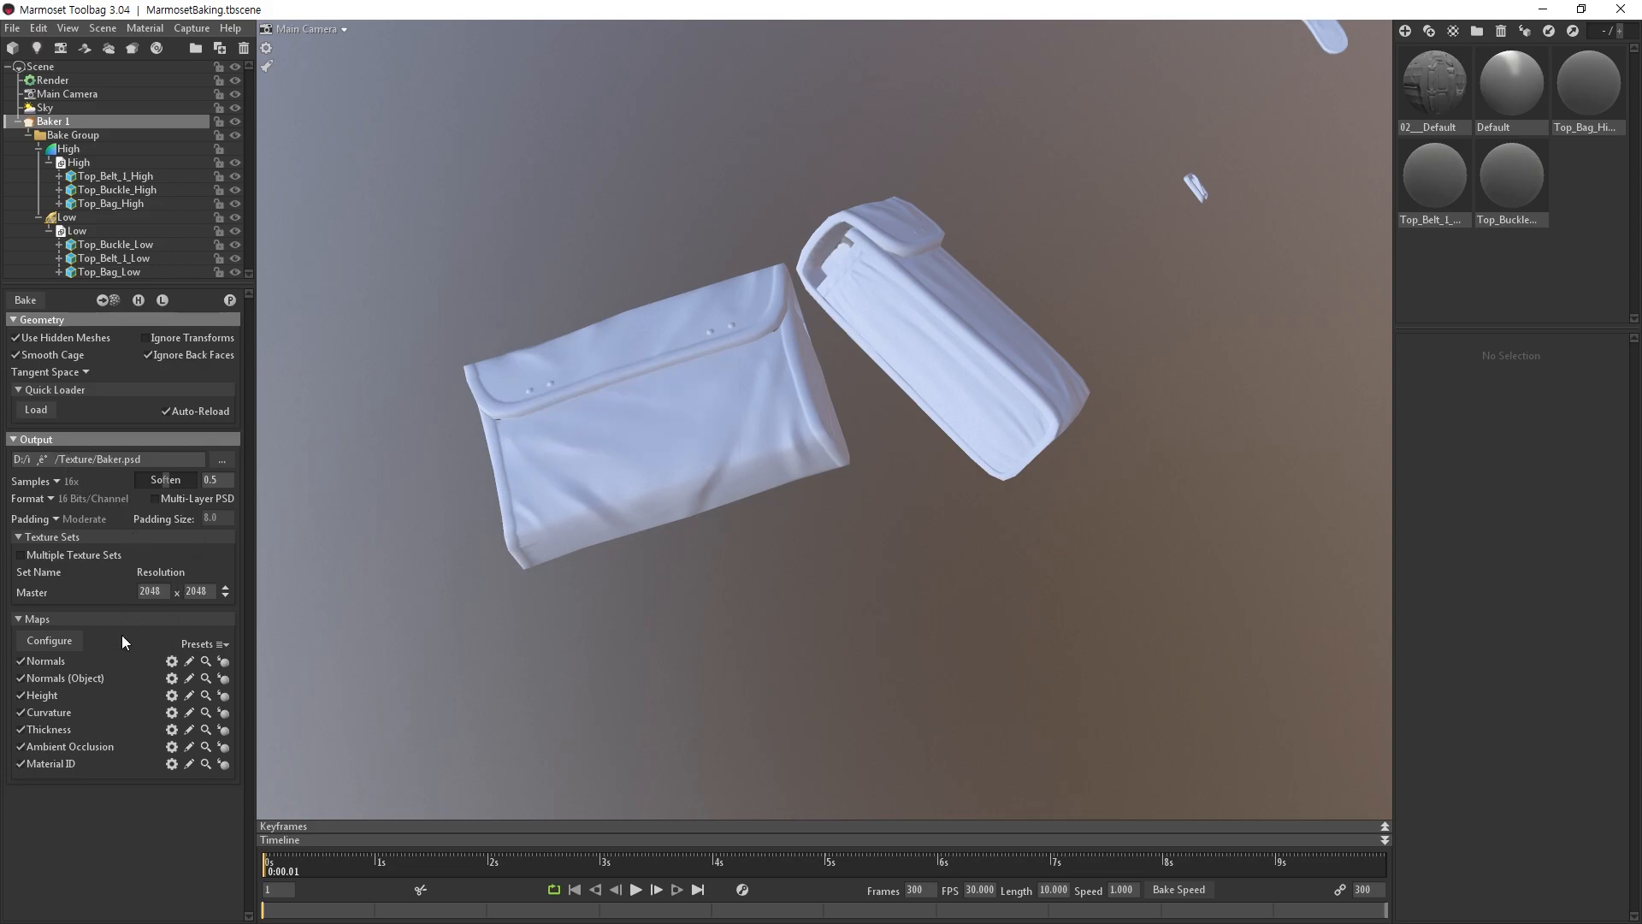
Exclude the Normals map and bake the remaining maps with Baker 1 at 2048 x 2048.
click(27, 665)
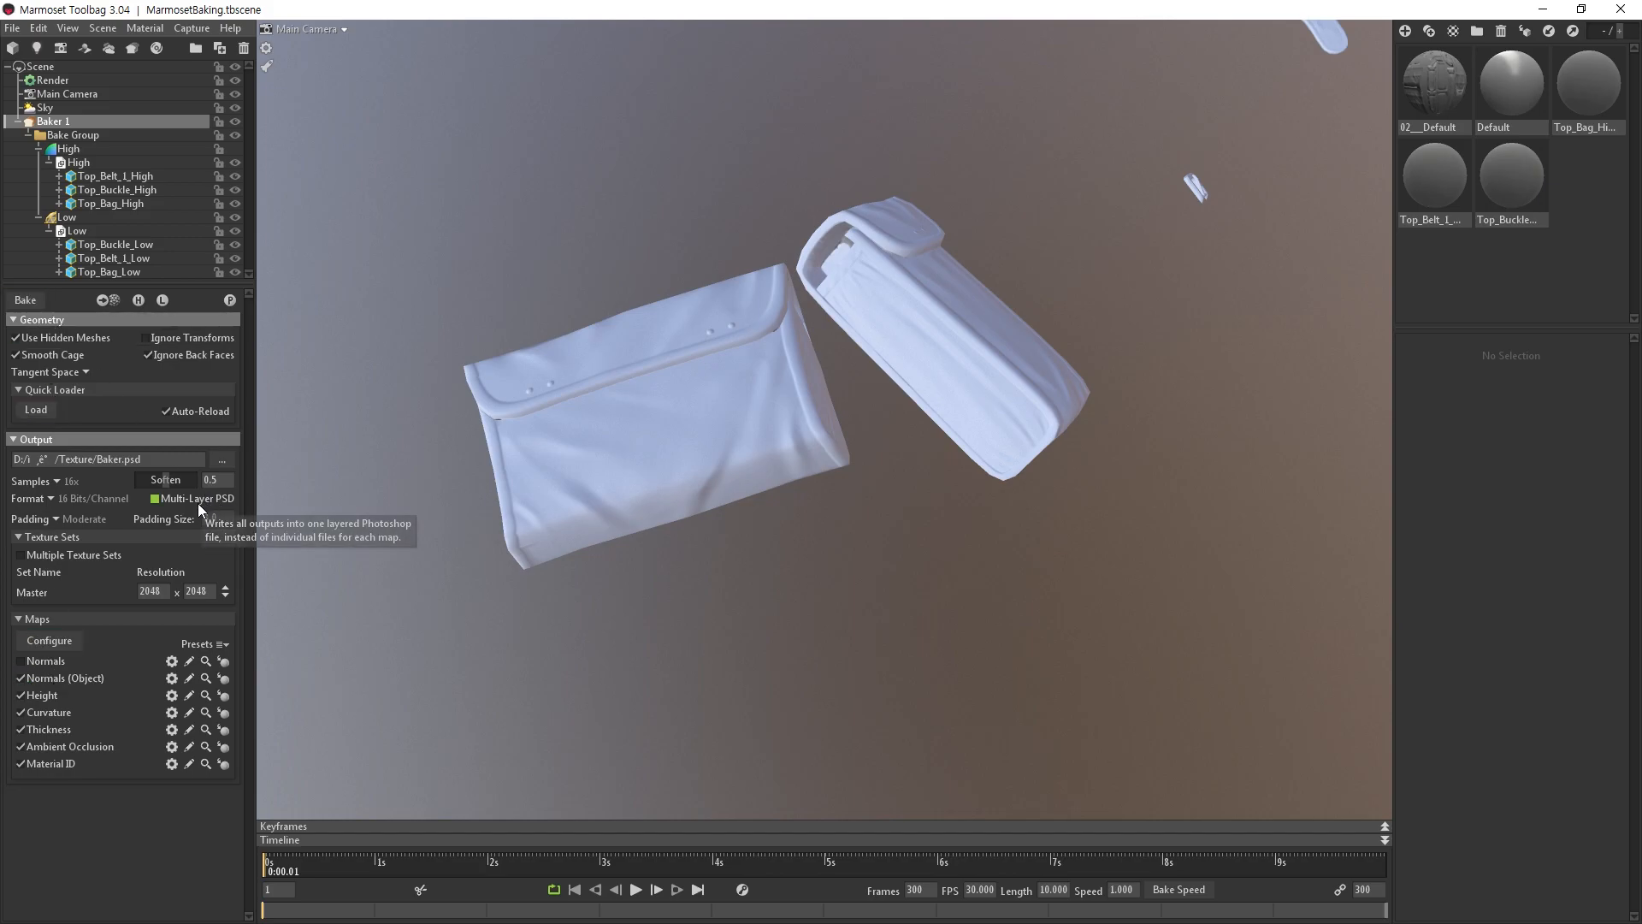
mouse_move(165, 591)
mouse_down()
mouse_move(95, 590)
mouse_move(194, 594)
mouse_up()
click(213, 590)
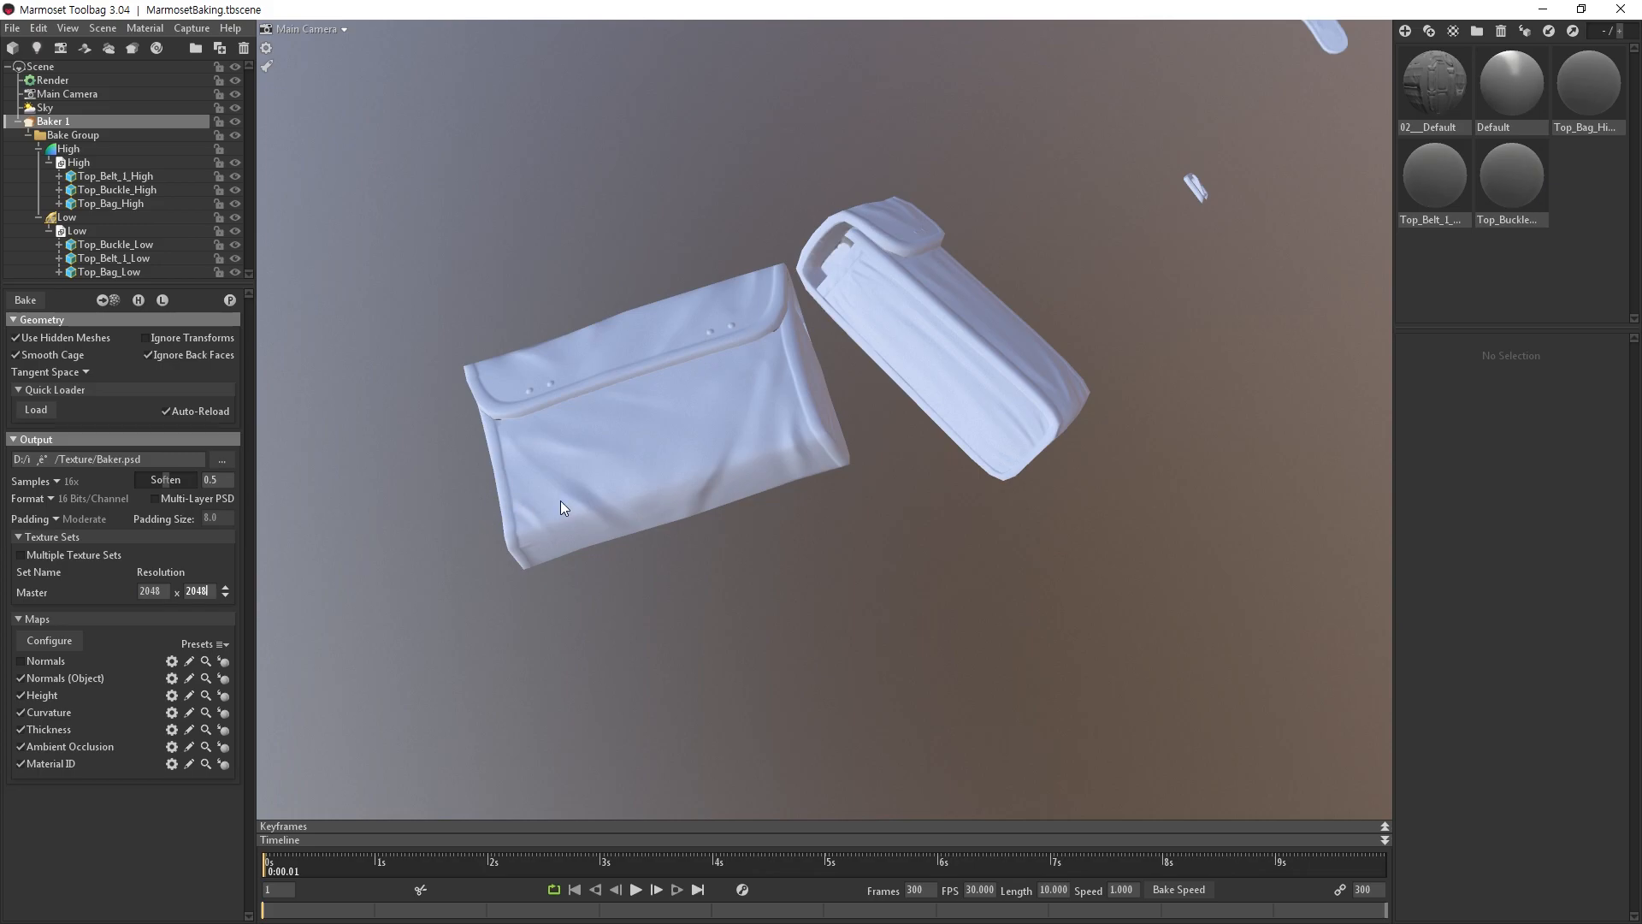
click(225, 587)
click(225, 596)
click(28, 300)
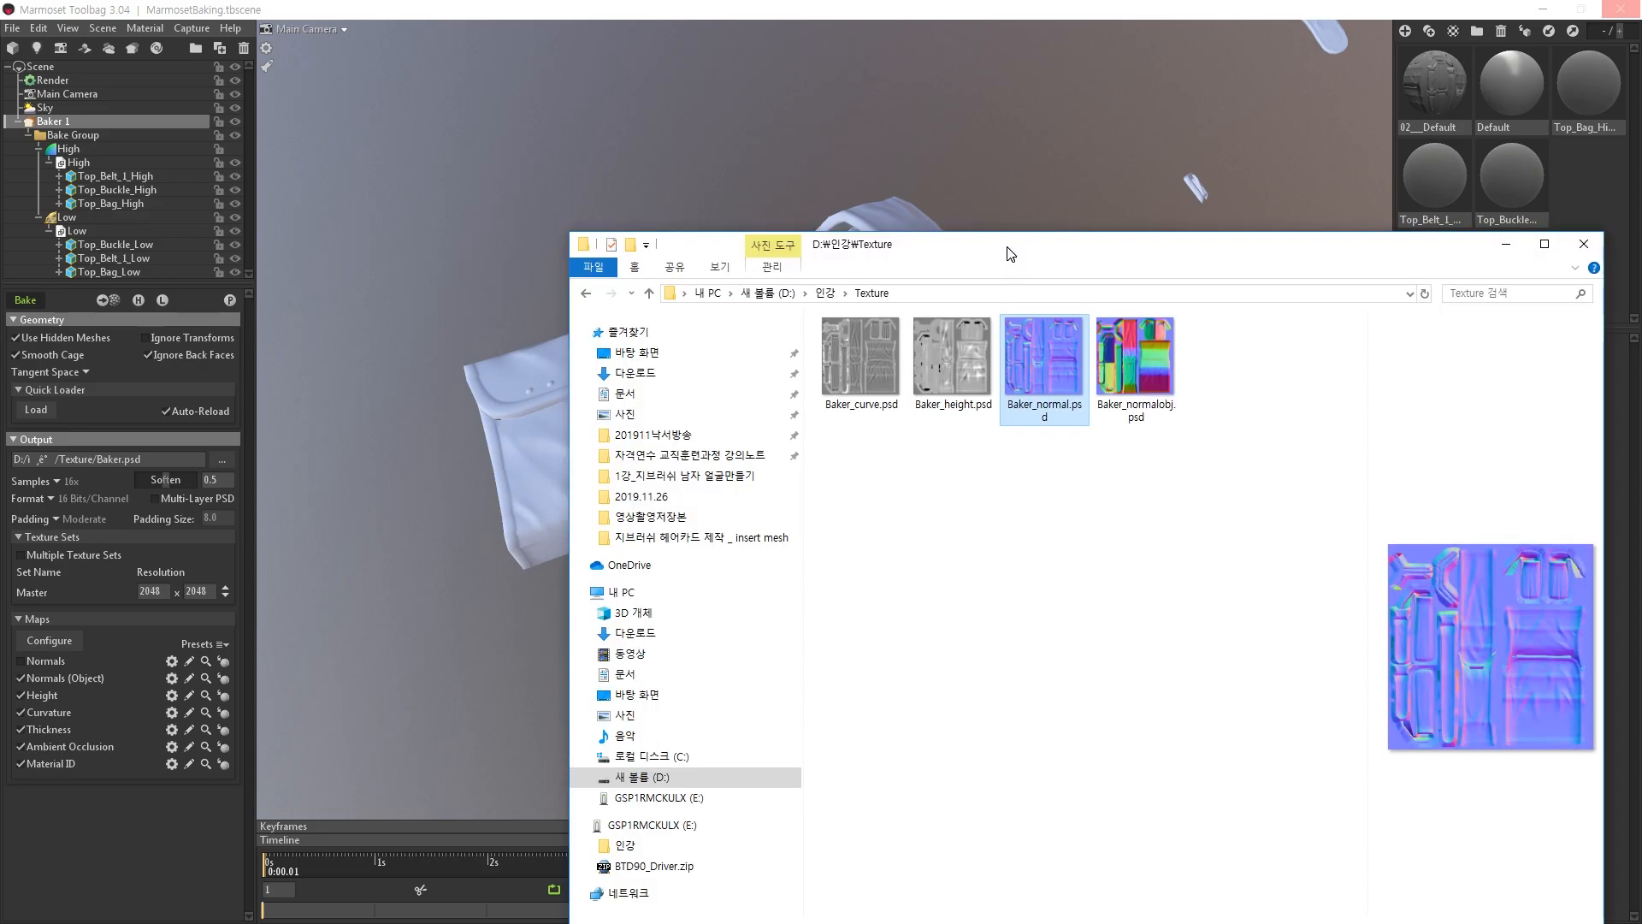
Arrange the Texture folder window beside the bake progress and check the texture files written there.
drag(1009, 252, 964, 199)
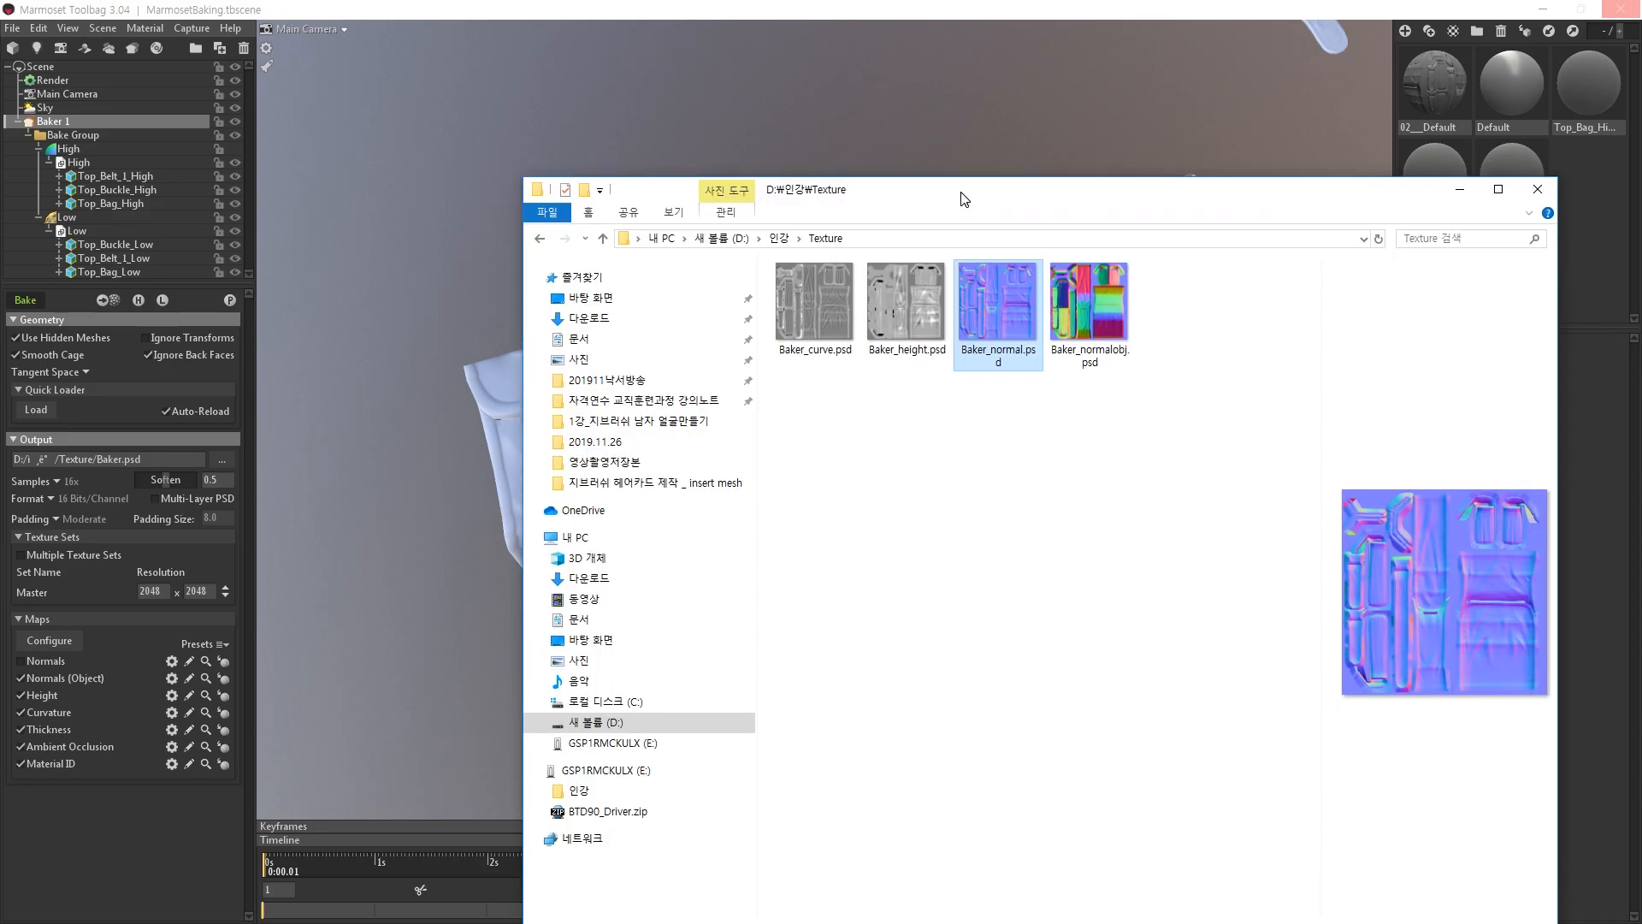
drag(964, 199, 1262, 246)
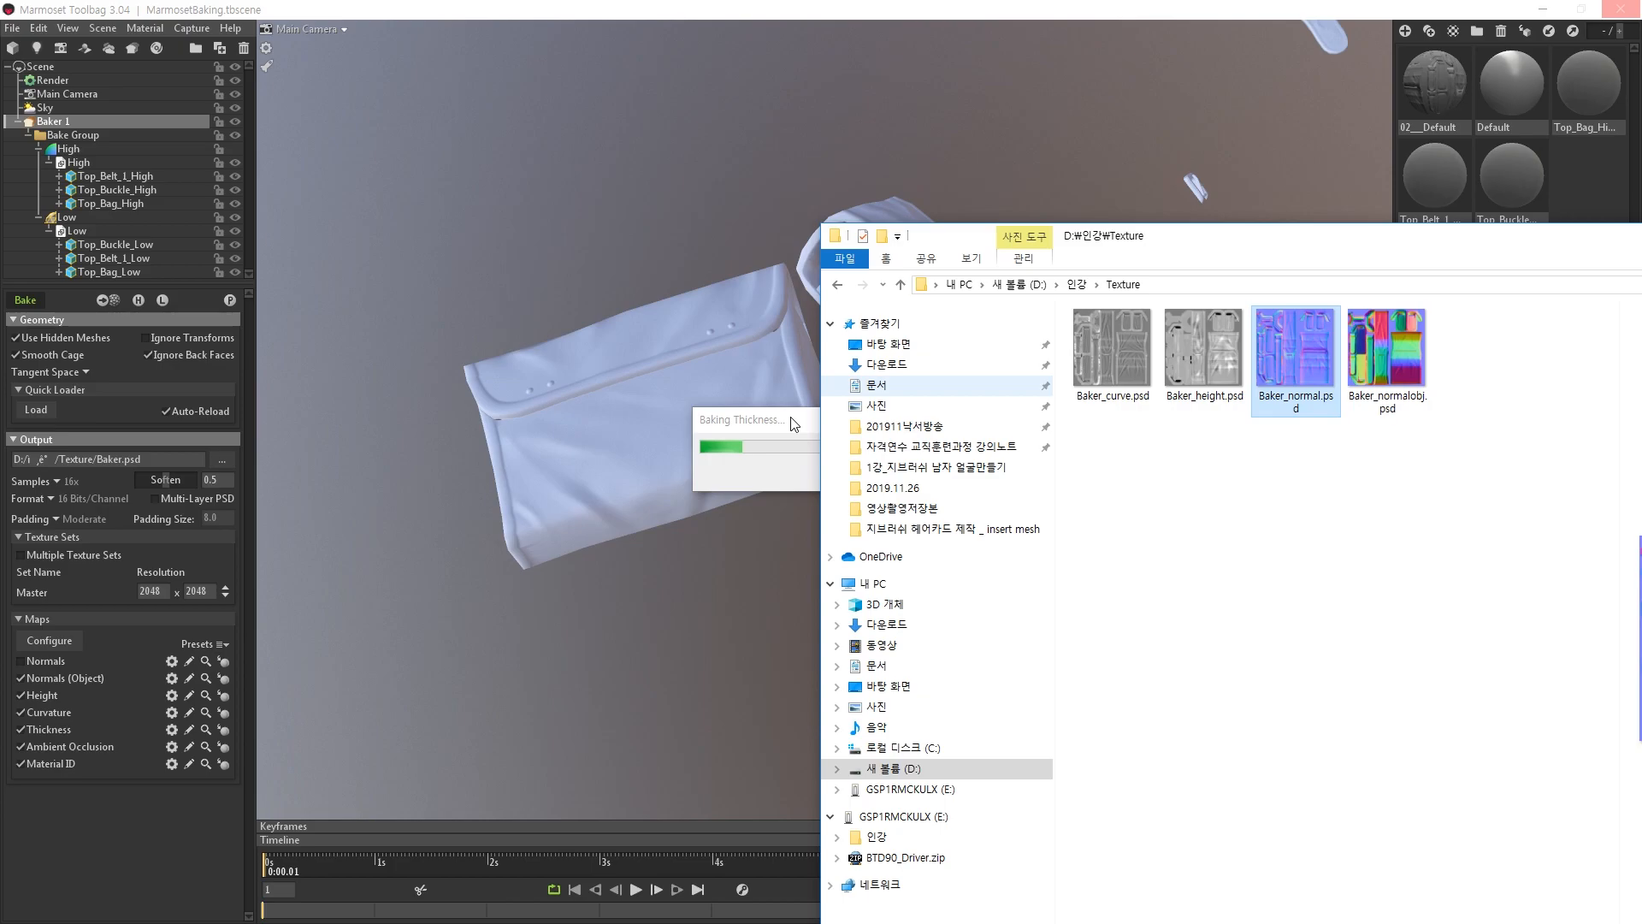
drag(794, 423, 493, 437)
drag(1218, 250, 1043, 246)
click(1124, 377)
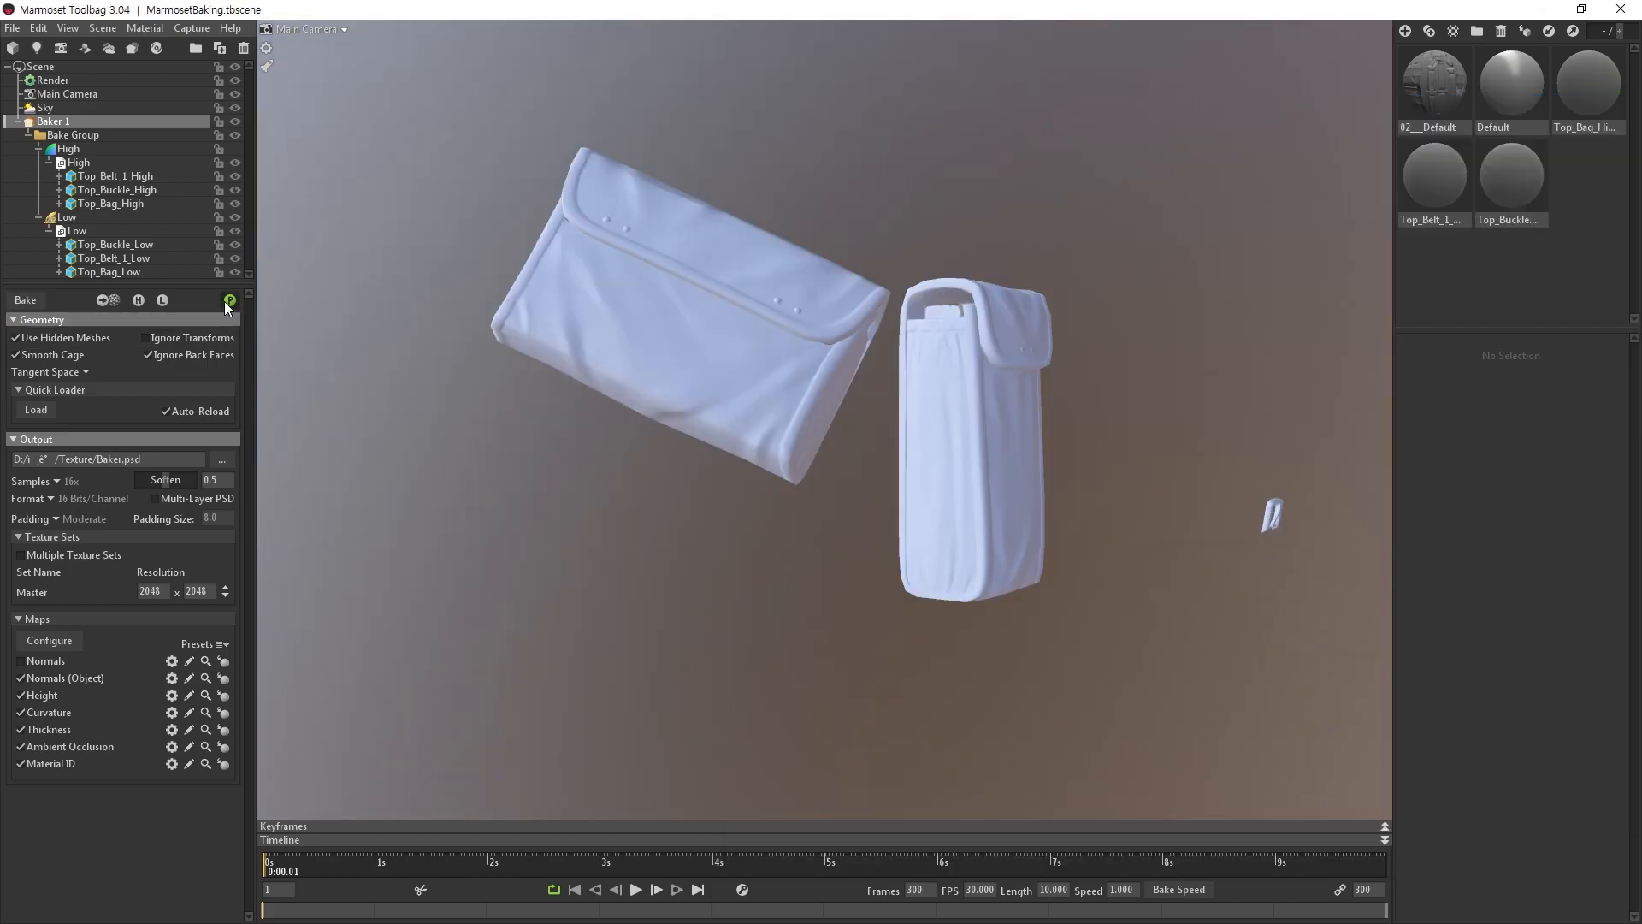
Apply the baker's preview of the baked maps and inspect the bags from other angles.
click(226, 301)
drag(678, 437, 864, 488)
mouse_move(1014, 361)
mouse_down()
mouse_move(741, 376)
mouse_move(825, 393)
mouse_move(944, 310)
mouse_move(1126, 300)
mouse_move(962, 335)
mouse_move(1177, 278)
mouse_move(1299, 219)
mouse_move(1018, 288)
mouse_up()
Switch to 3ds Max, hide the Highpol layer, show the Lowpol layer and return the animation to frame 0.
key(alt+Tab)
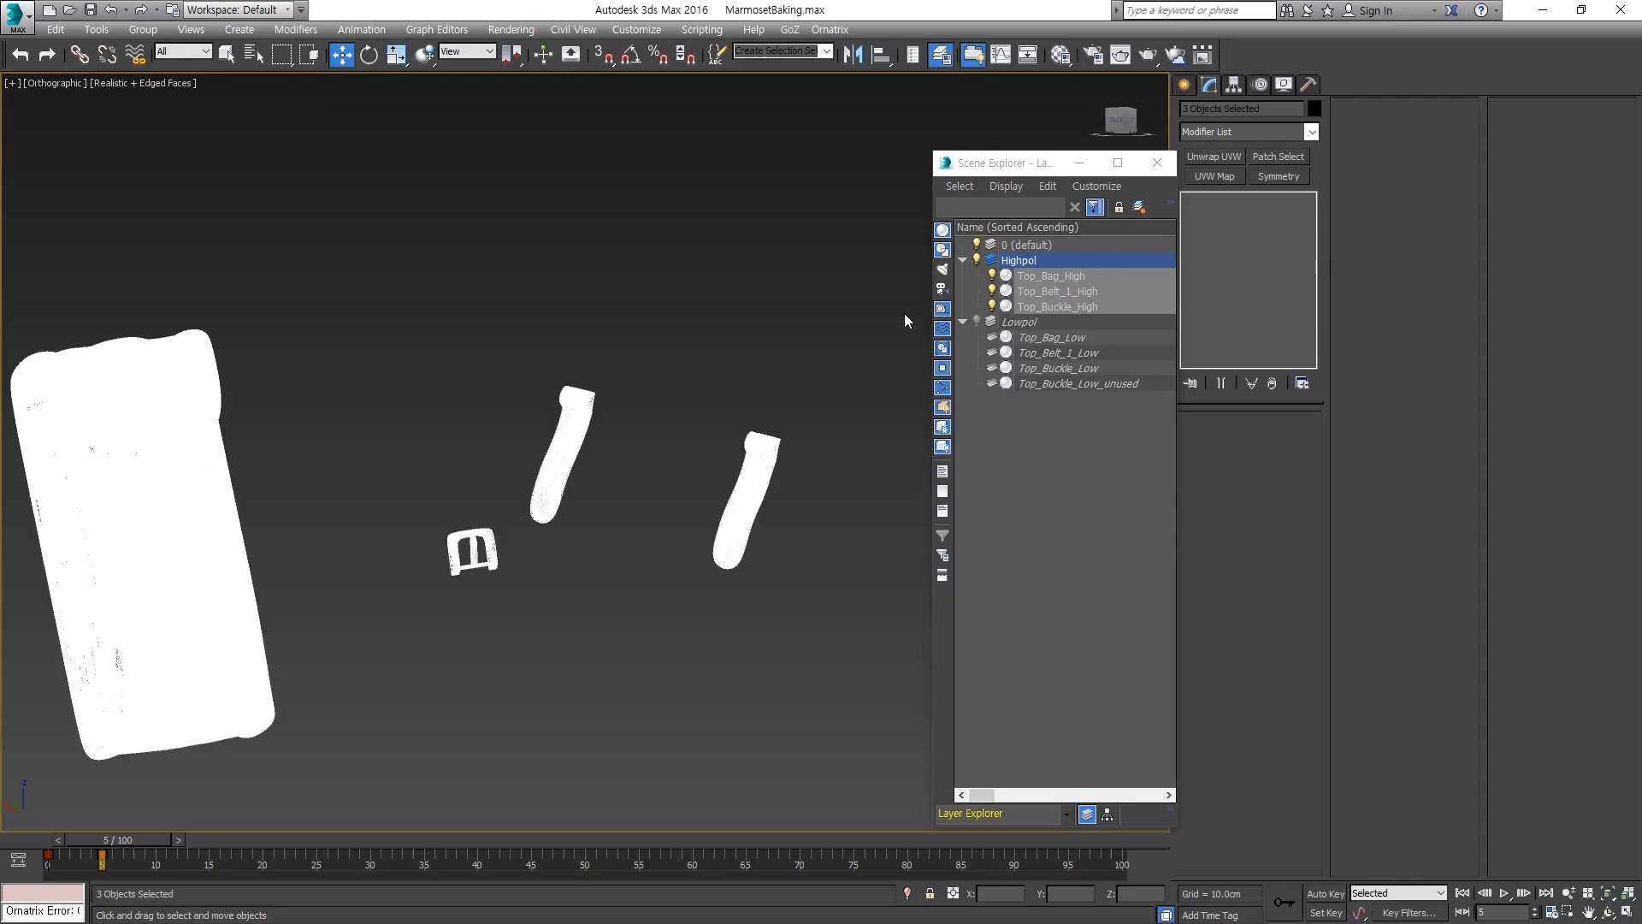
middle_drag(691, 439, 815, 411)
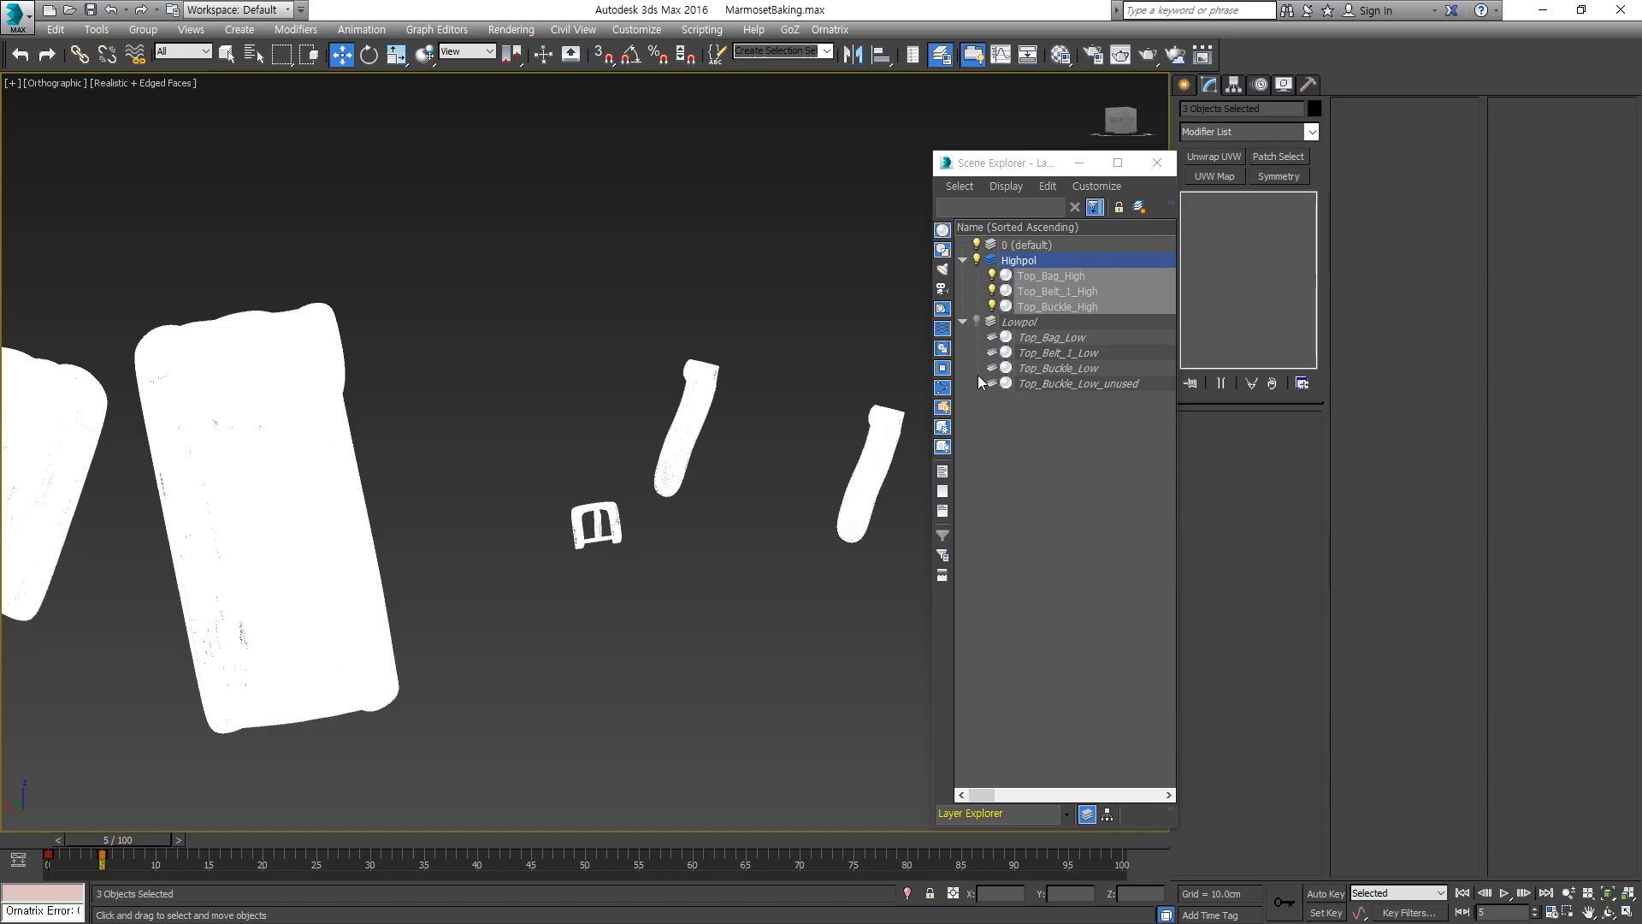
click(976, 259)
click(976, 320)
scroll(664, 473, down, 5)
drag(146, 837, 64, 837)
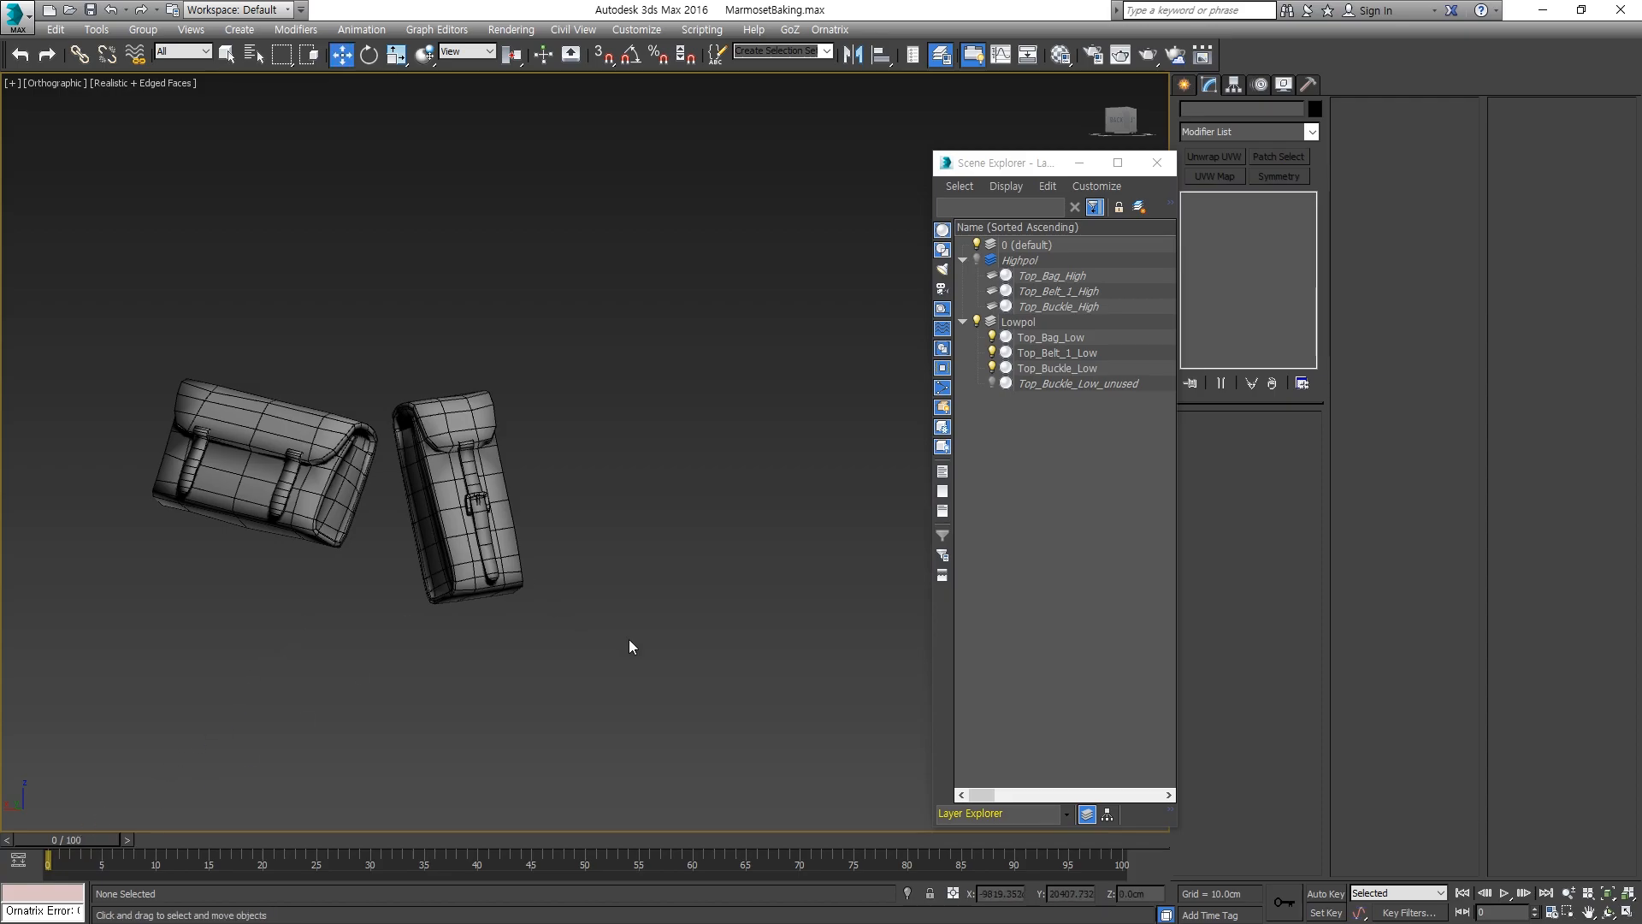
Select the visible low-poly meshes and delete their position keys at frames 0 and 5.
drag(345, 448, 101, 323)
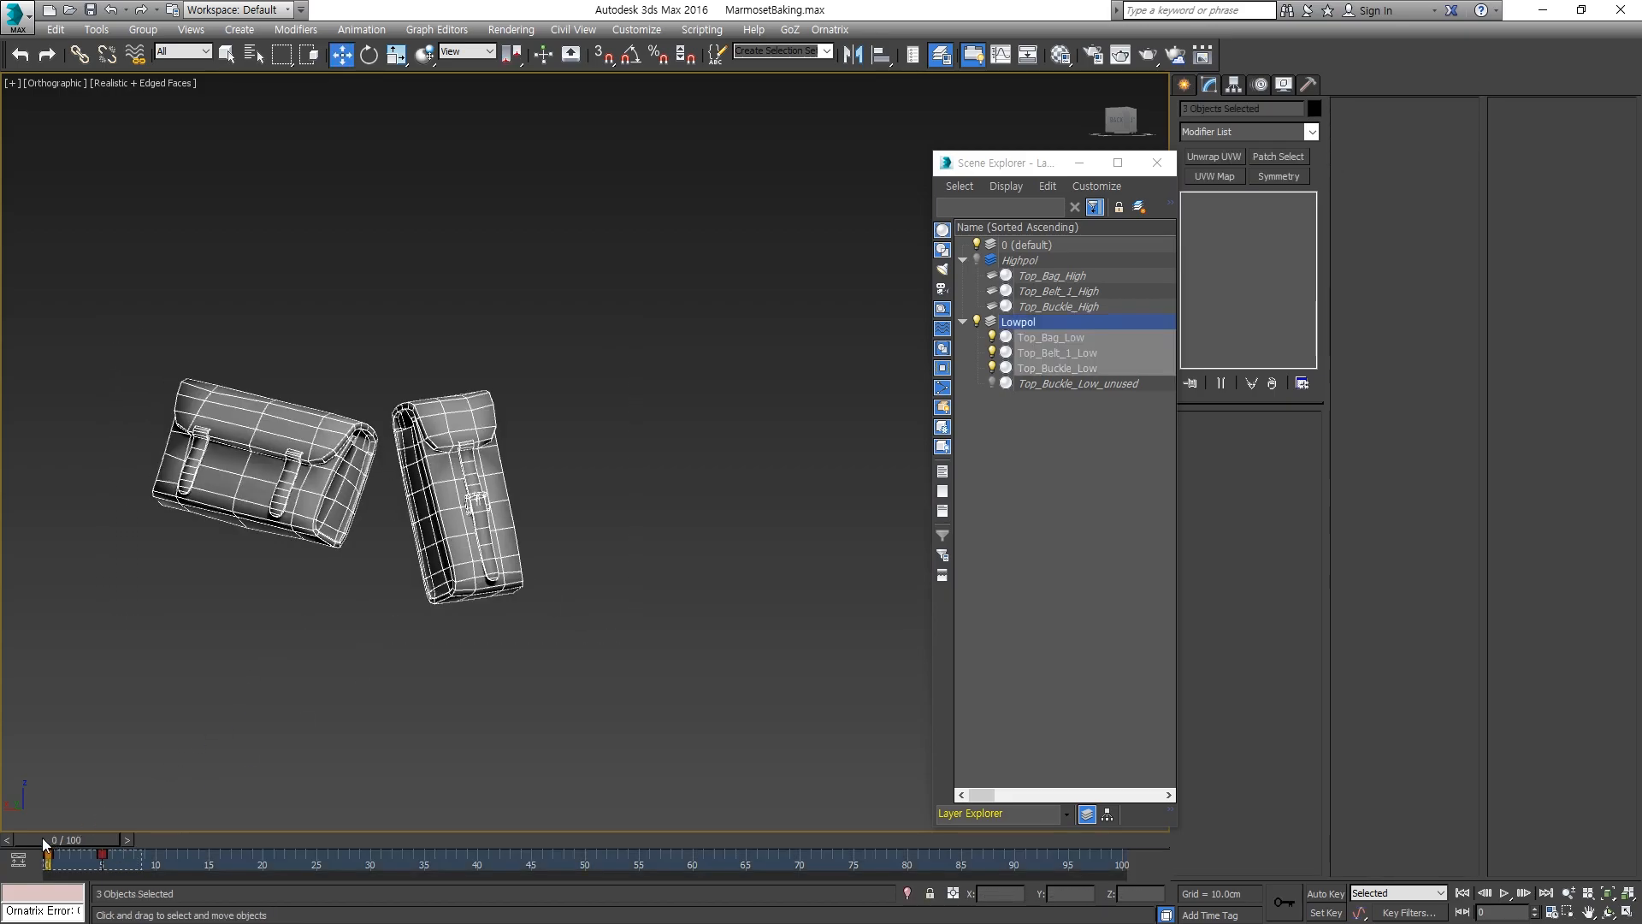
right_click(81, 862)
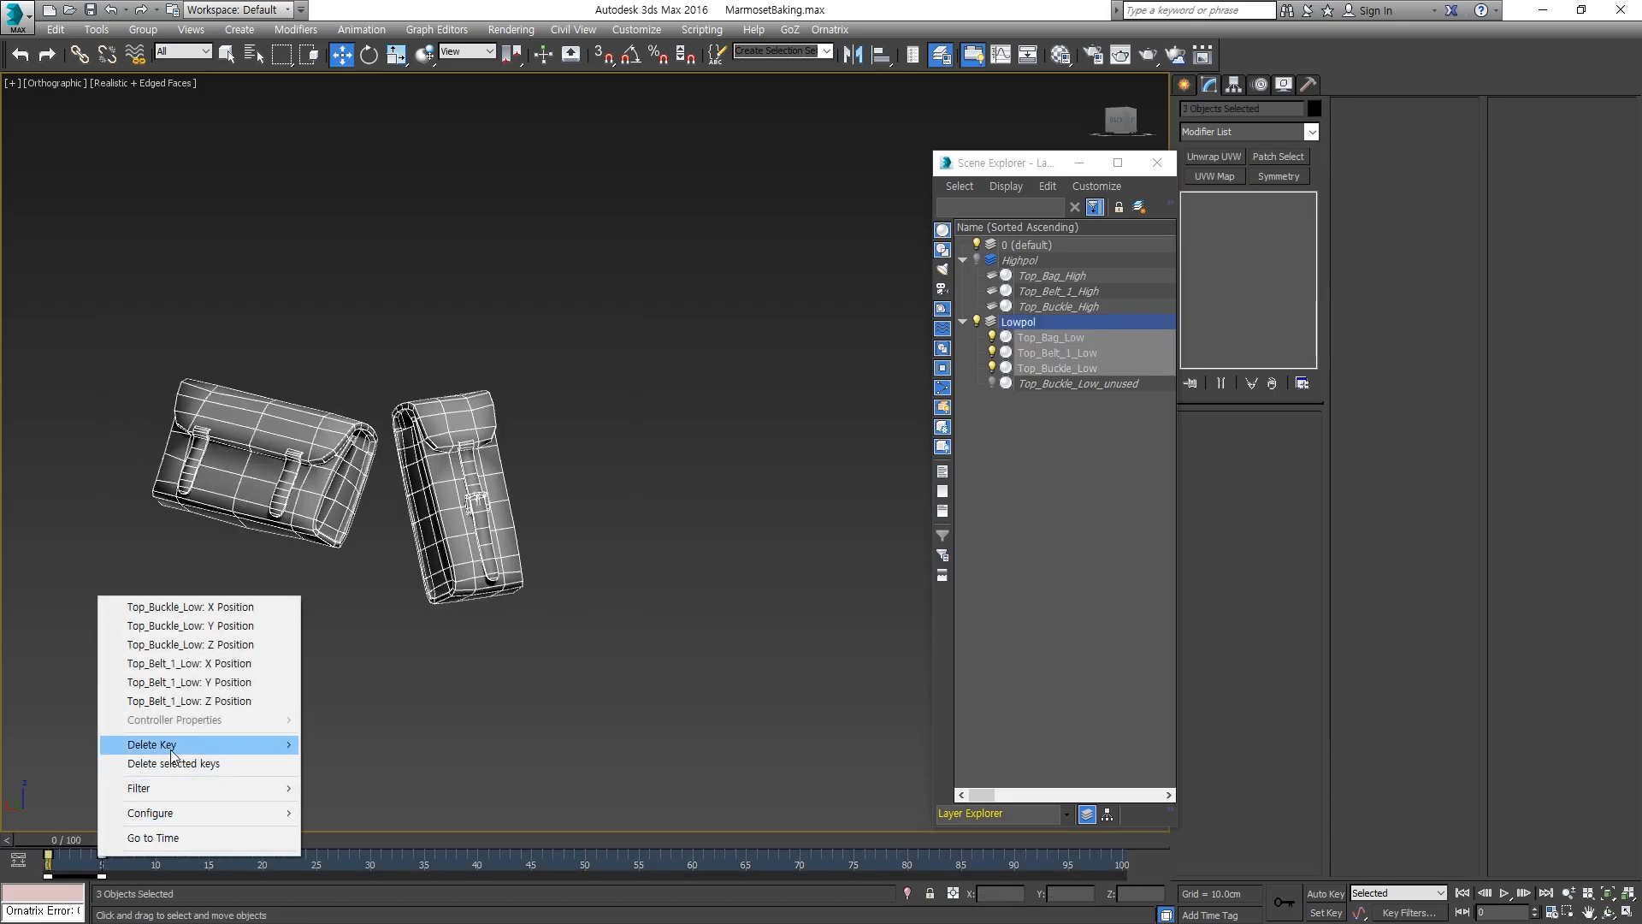
mouse_move(175, 746)
click(238, 762)
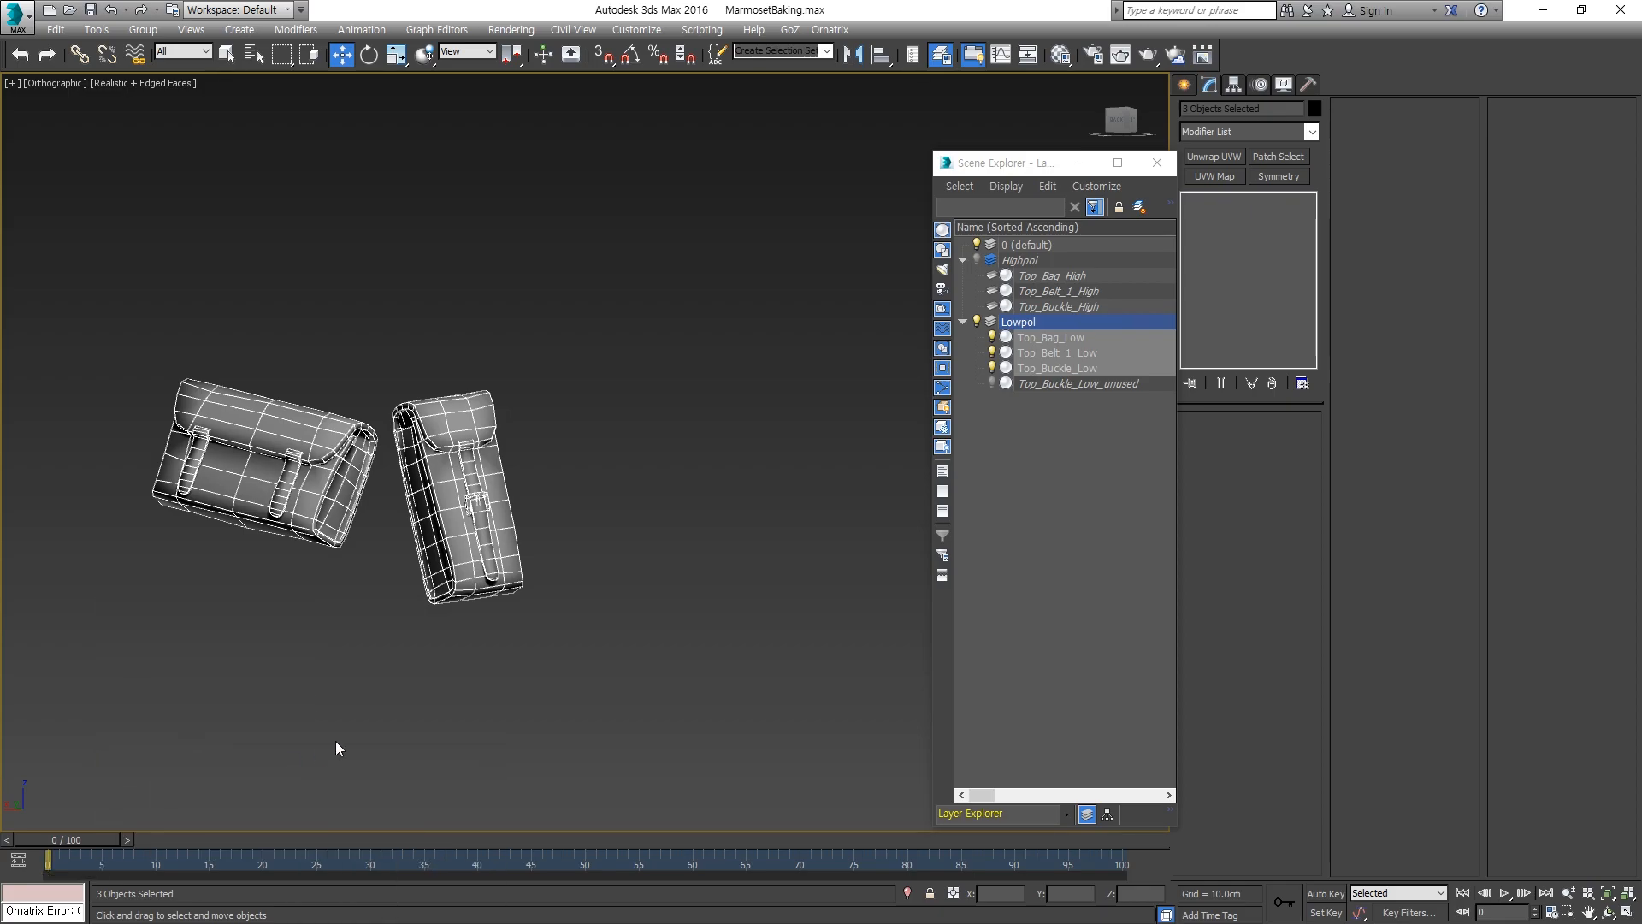
Unhide Top_Buckle_Low_unused and check the buckle meshes on both bags.
click(993, 382)
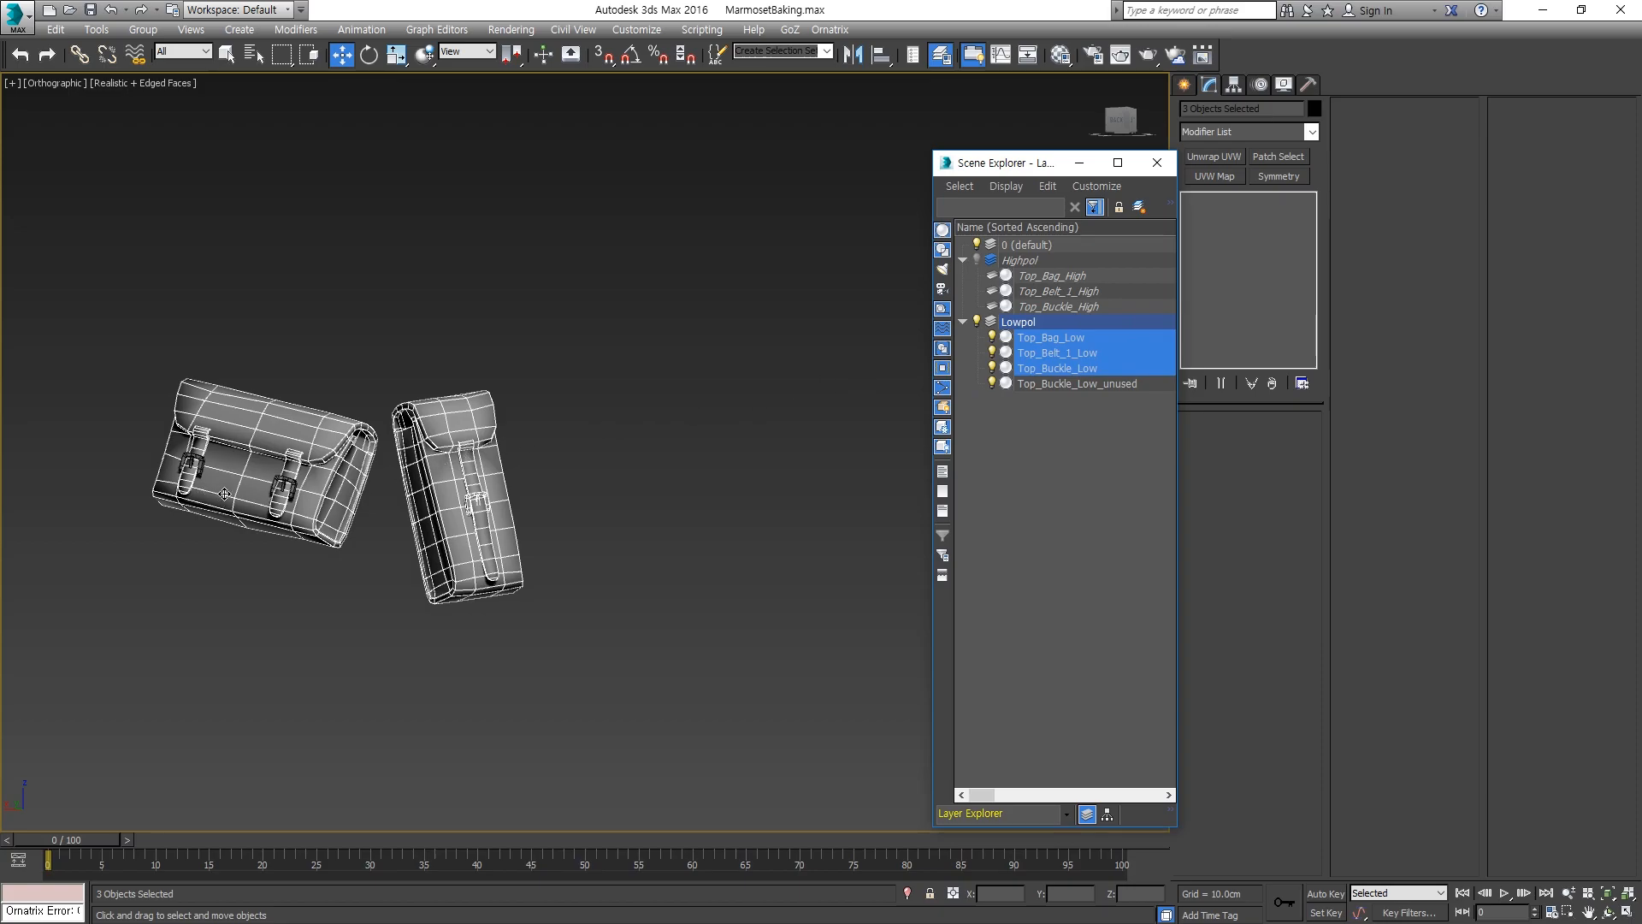
scroll(224, 495, up, 3)
click(185, 442)
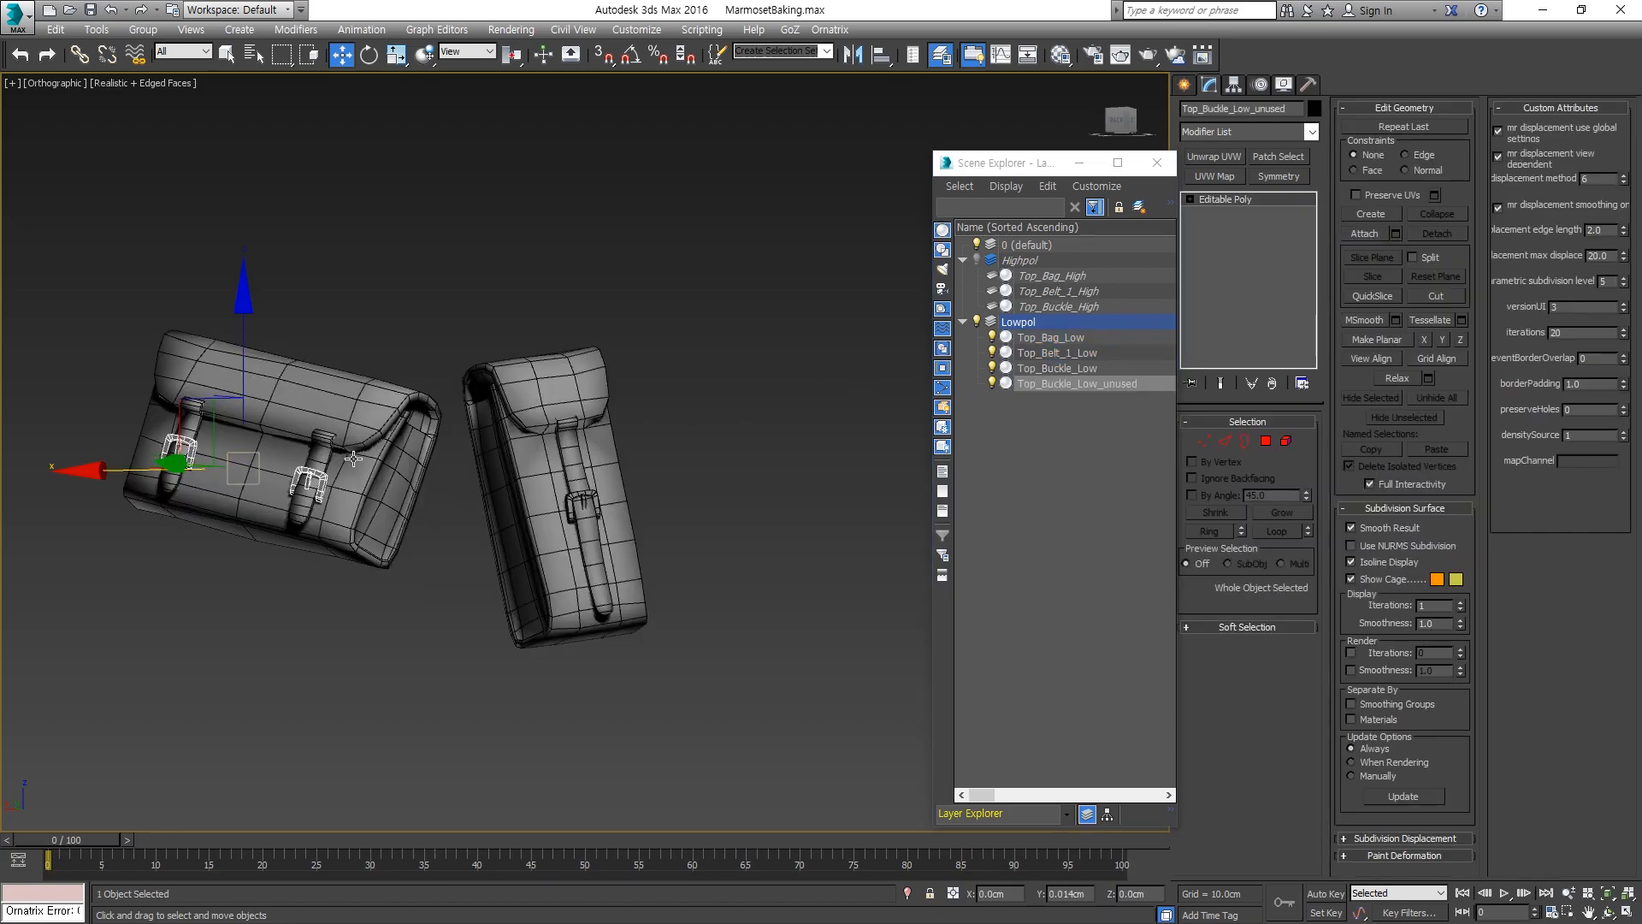
click(570, 502)
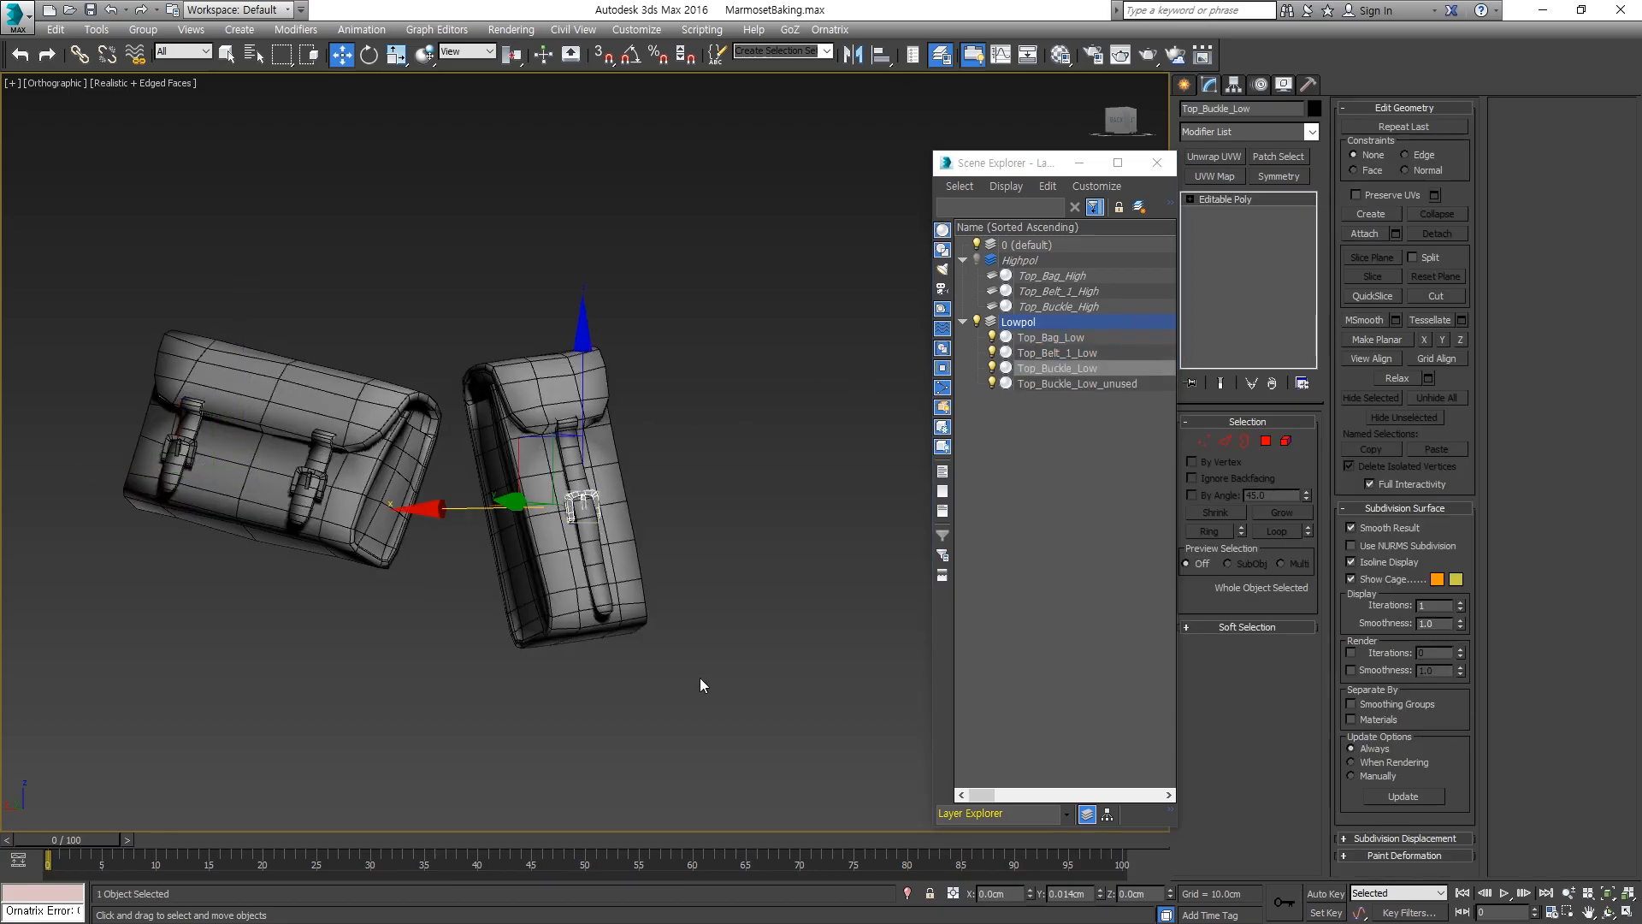
Select all four low-poly meshes and export only them in OBJ format, overwriting Low_Last.obj in the fbx folder.
drag(54, 250, 48, 246)
middle_drag(363, 364, 433, 351)
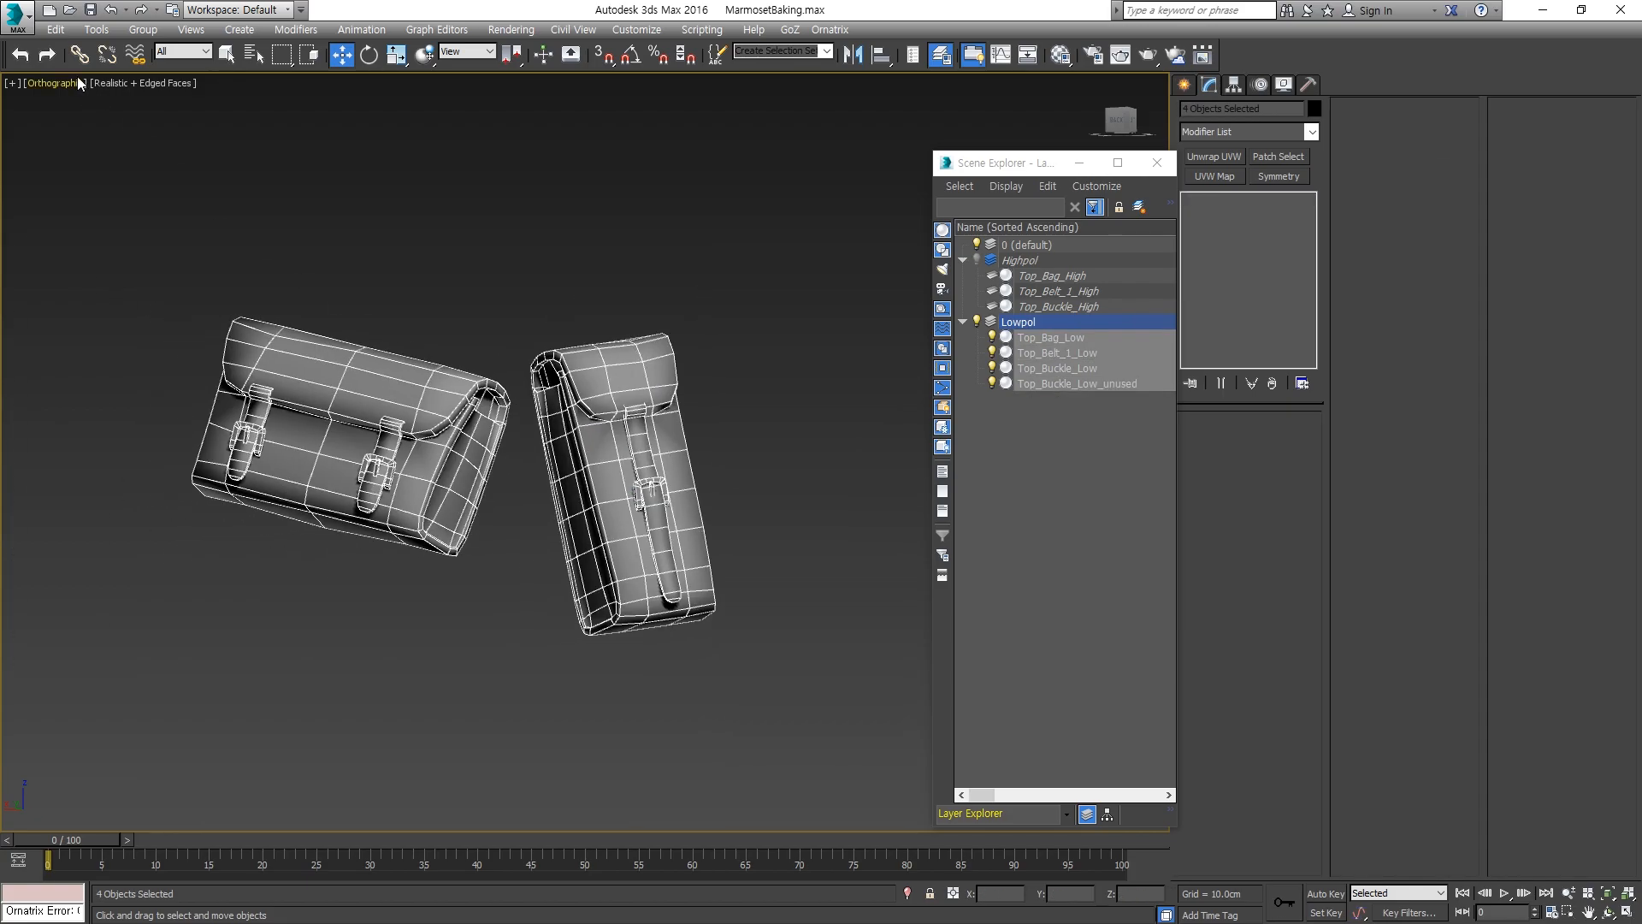
click(24, 26)
mouse_move(60, 291)
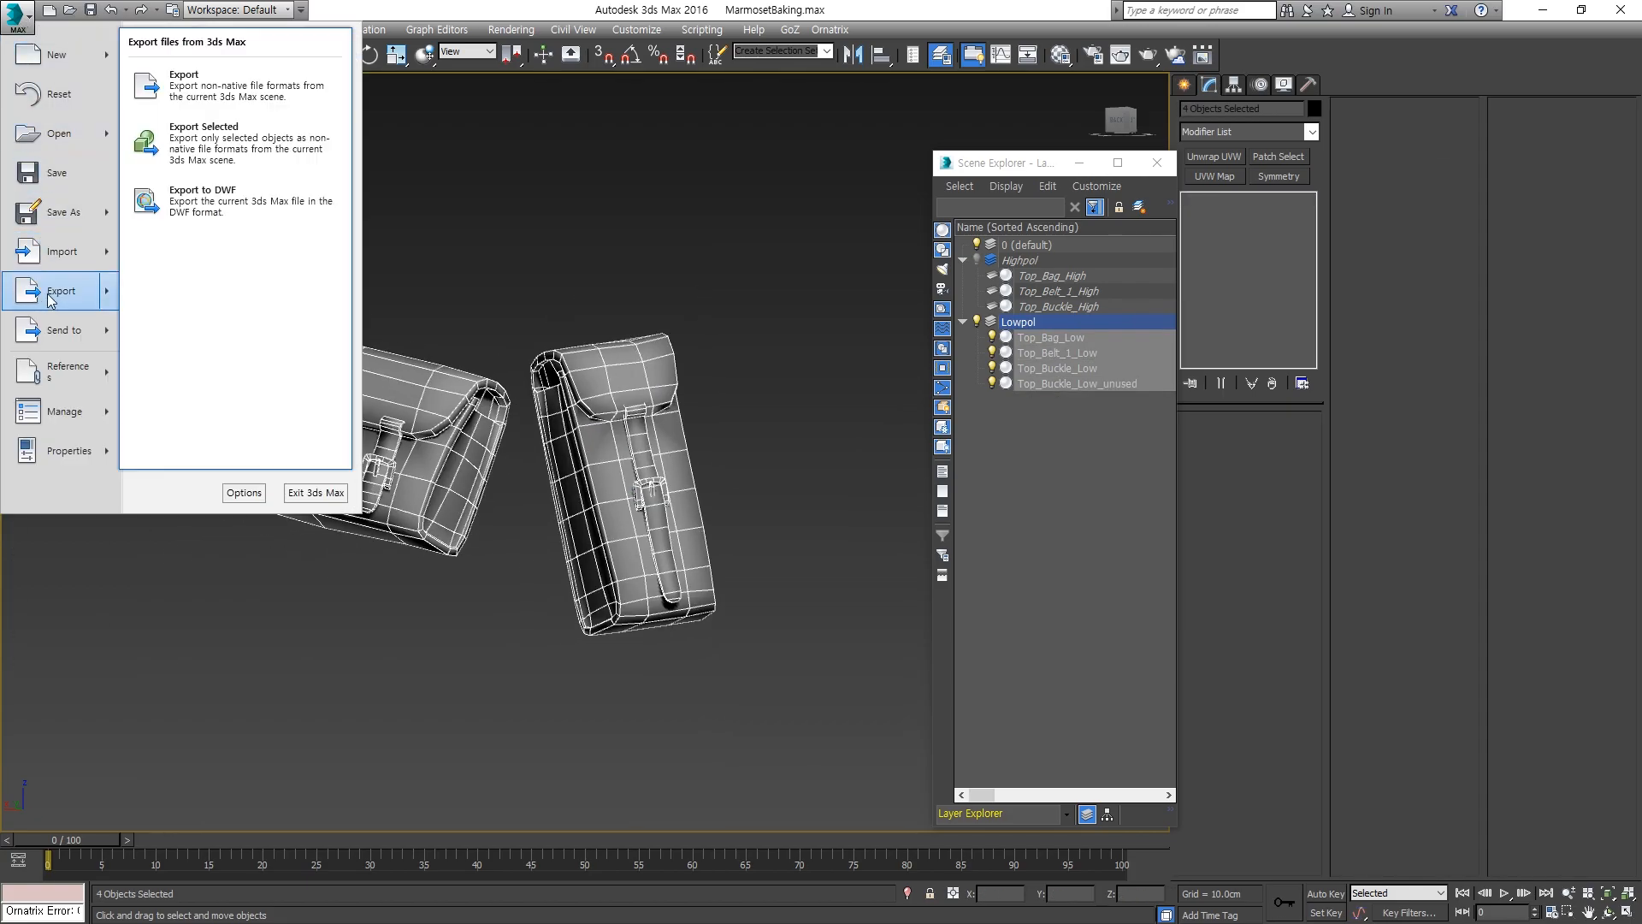
click(227, 157)
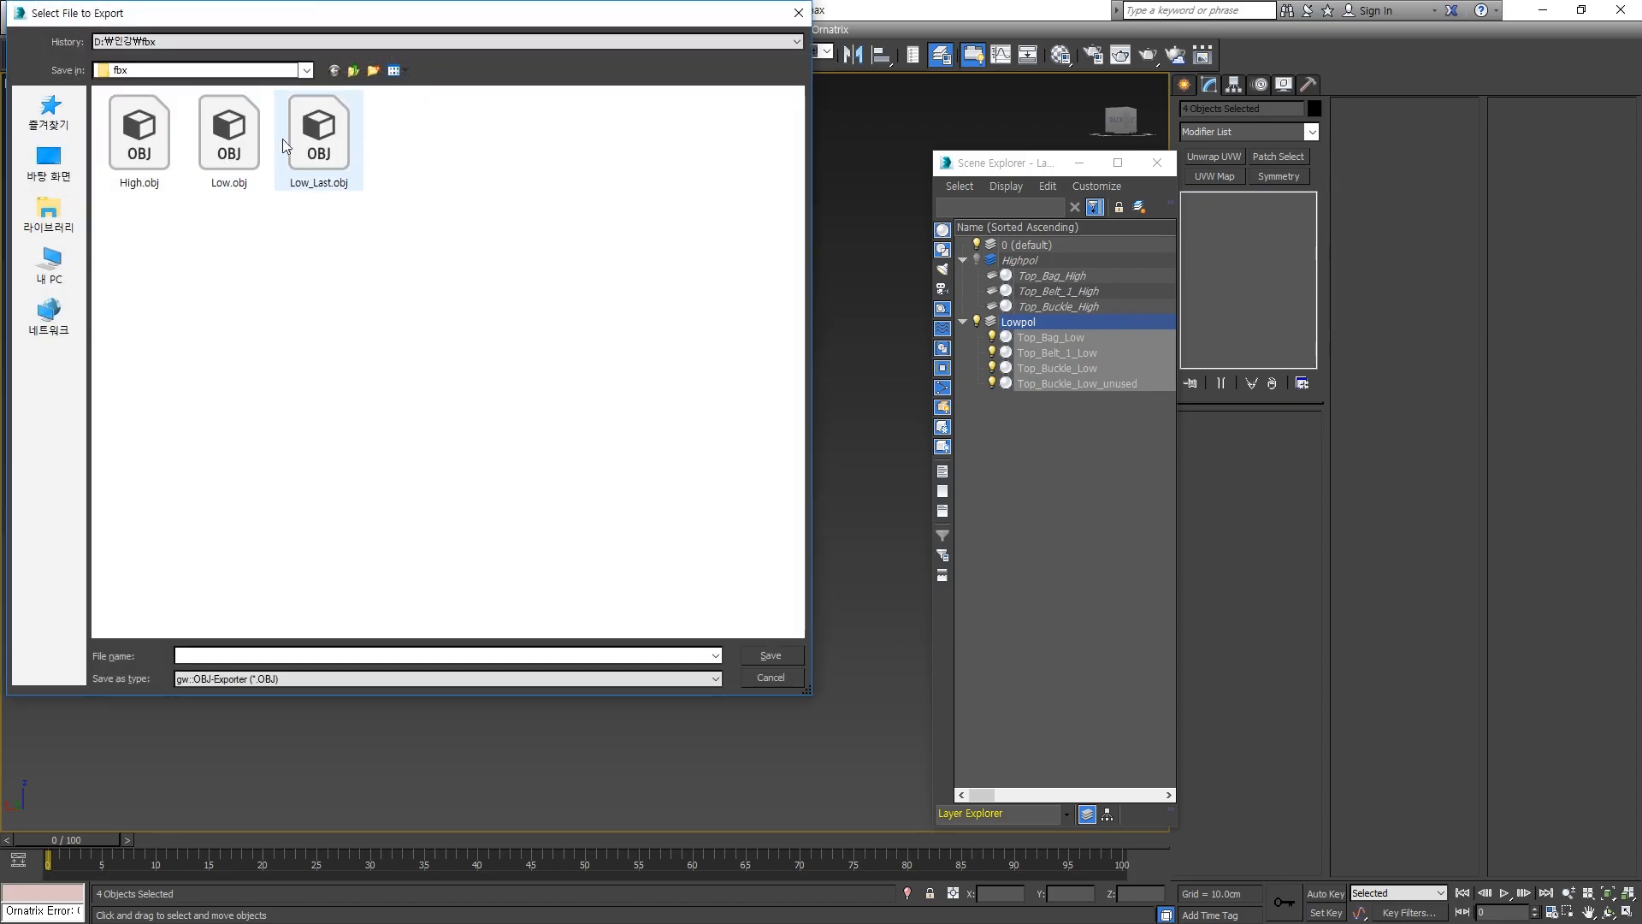
click(301, 152)
double_click(320, 170)
click(866, 532)
click(739, 604)
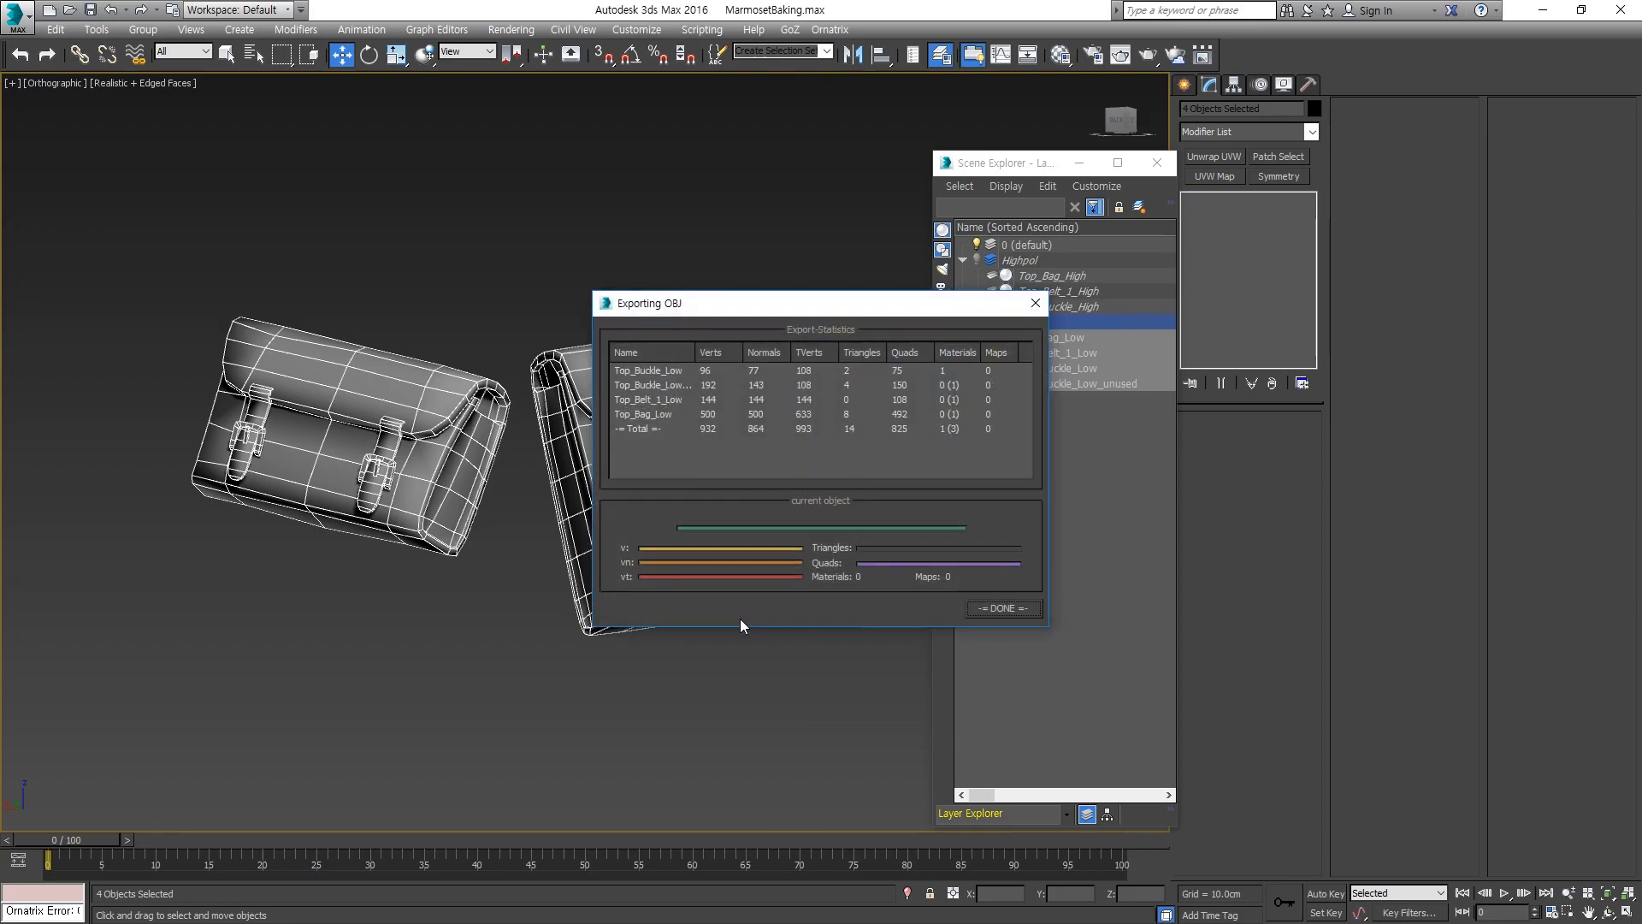
click(1022, 611)
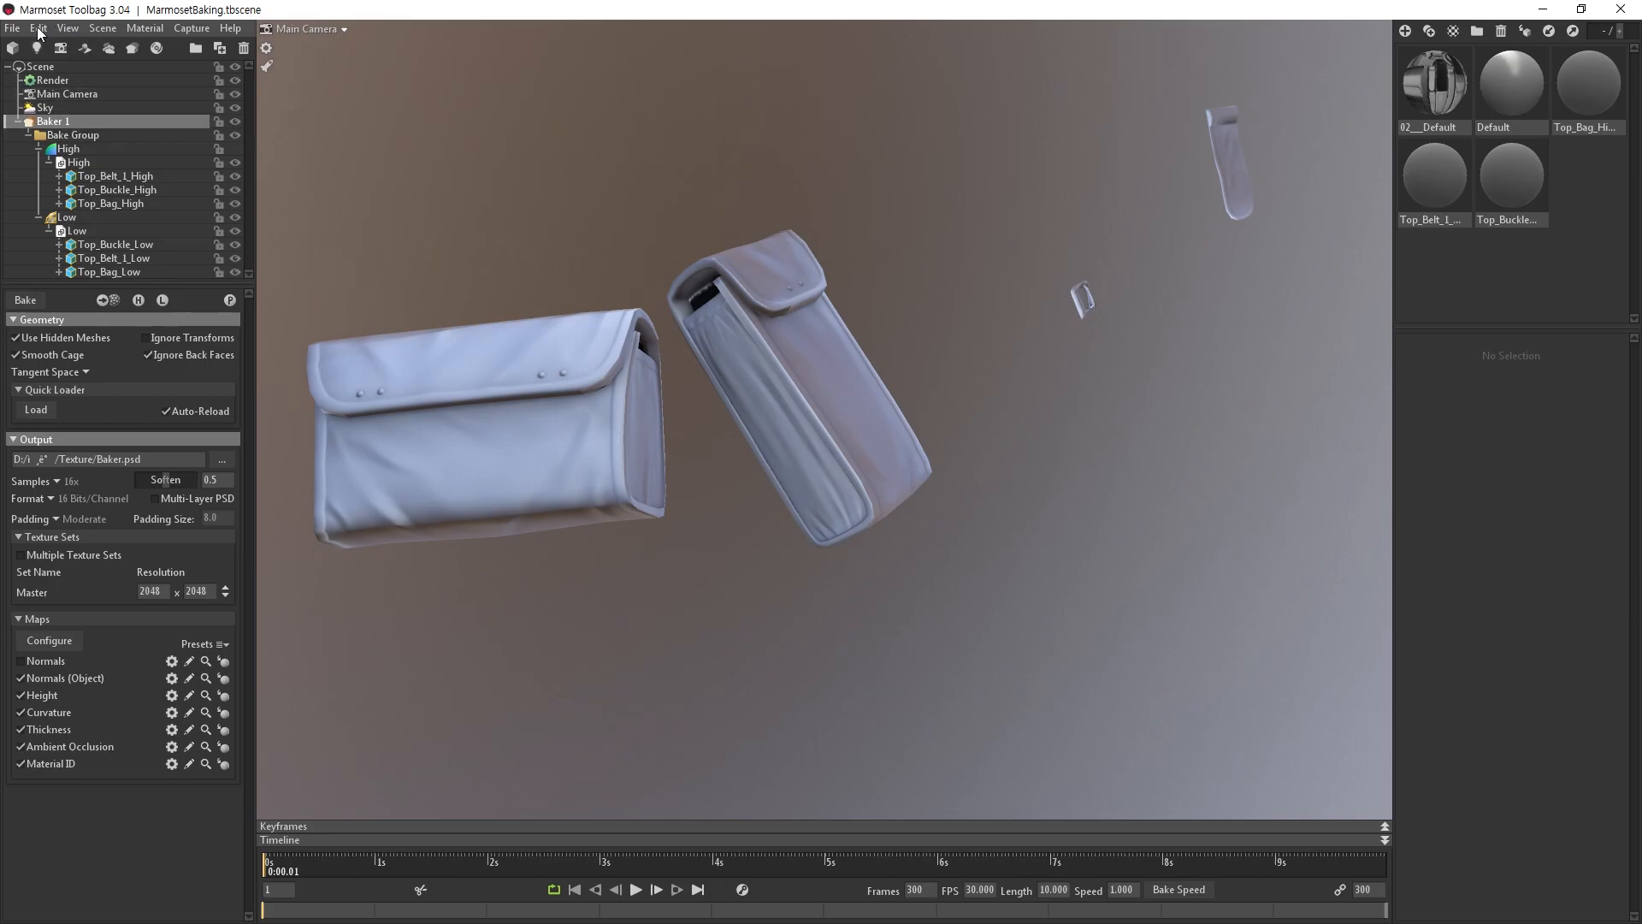
Back in Marmoset Toolbag, import the Low_Last.obj model from the fbx folder and view it.
click(16, 30)
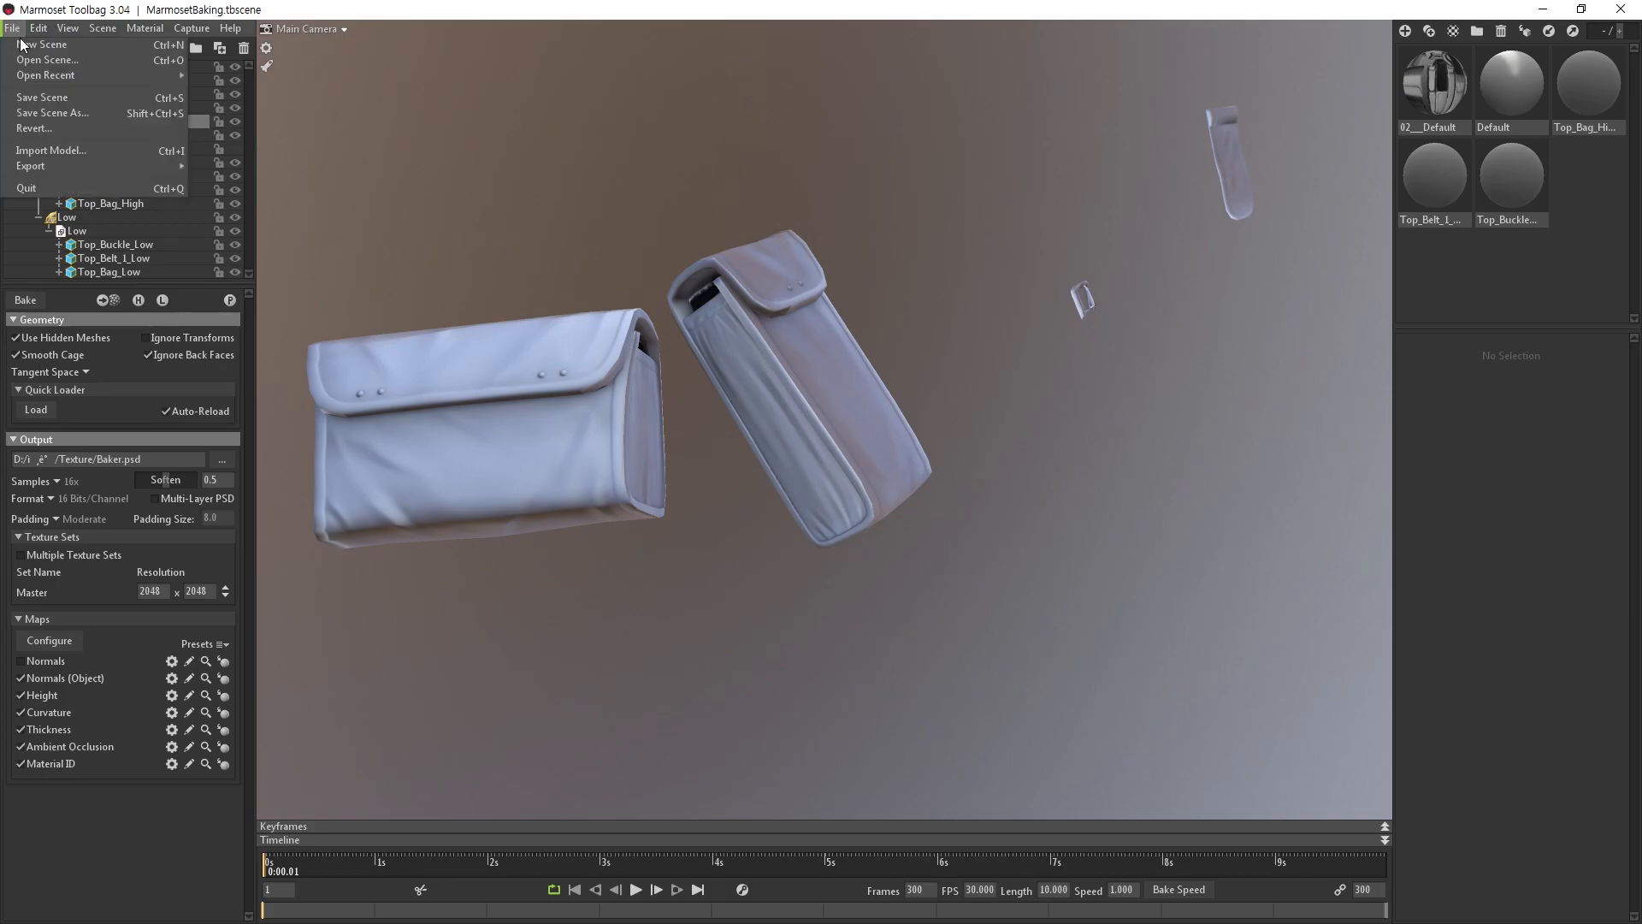
click(65, 154)
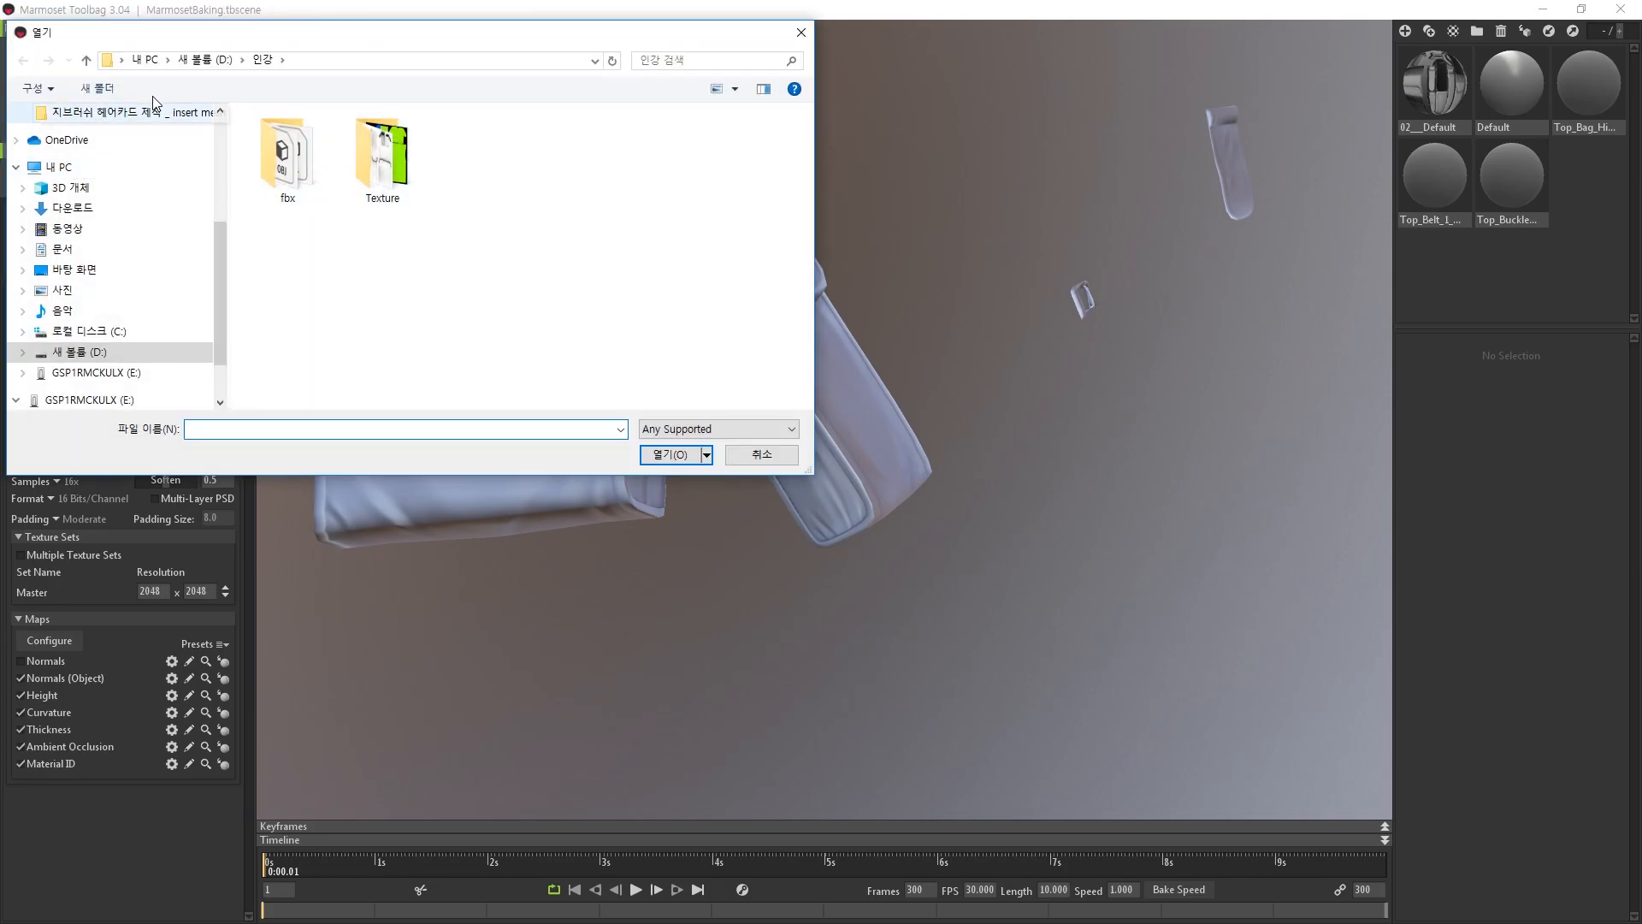
double_click(289, 163)
double_click(495, 169)
mouse_move(676, 403)
mouse_down()
mouse_move(723, 402)
mouse_move(768, 339)
mouse_move(914, 419)
mouse_move(941, 373)
mouse_move(847, 465)
mouse_move(495, 488)
mouse_move(934, 511)
mouse_move(1140, 284)
mouse_move(1344, 173)
mouse_move(905, 487)
mouse_move(1213, 773)
mouse_move(1037, 748)
mouse_move(946, 608)
mouse_move(729, 627)
mouse_move(1048, 597)
mouse_move(1183, 615)
mouse_up()
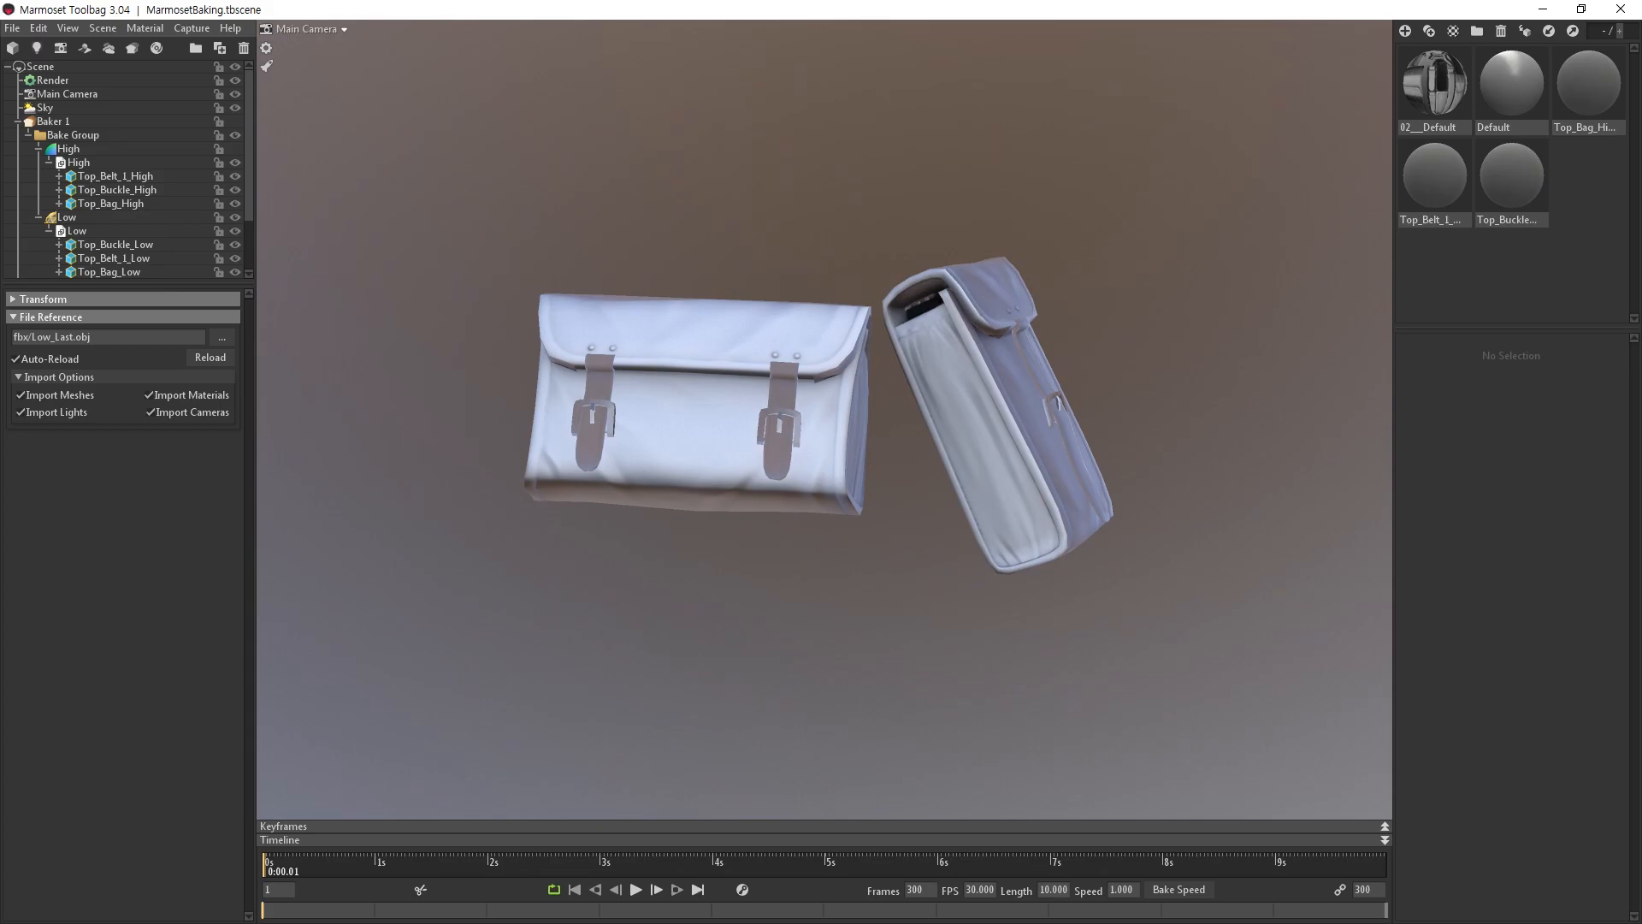